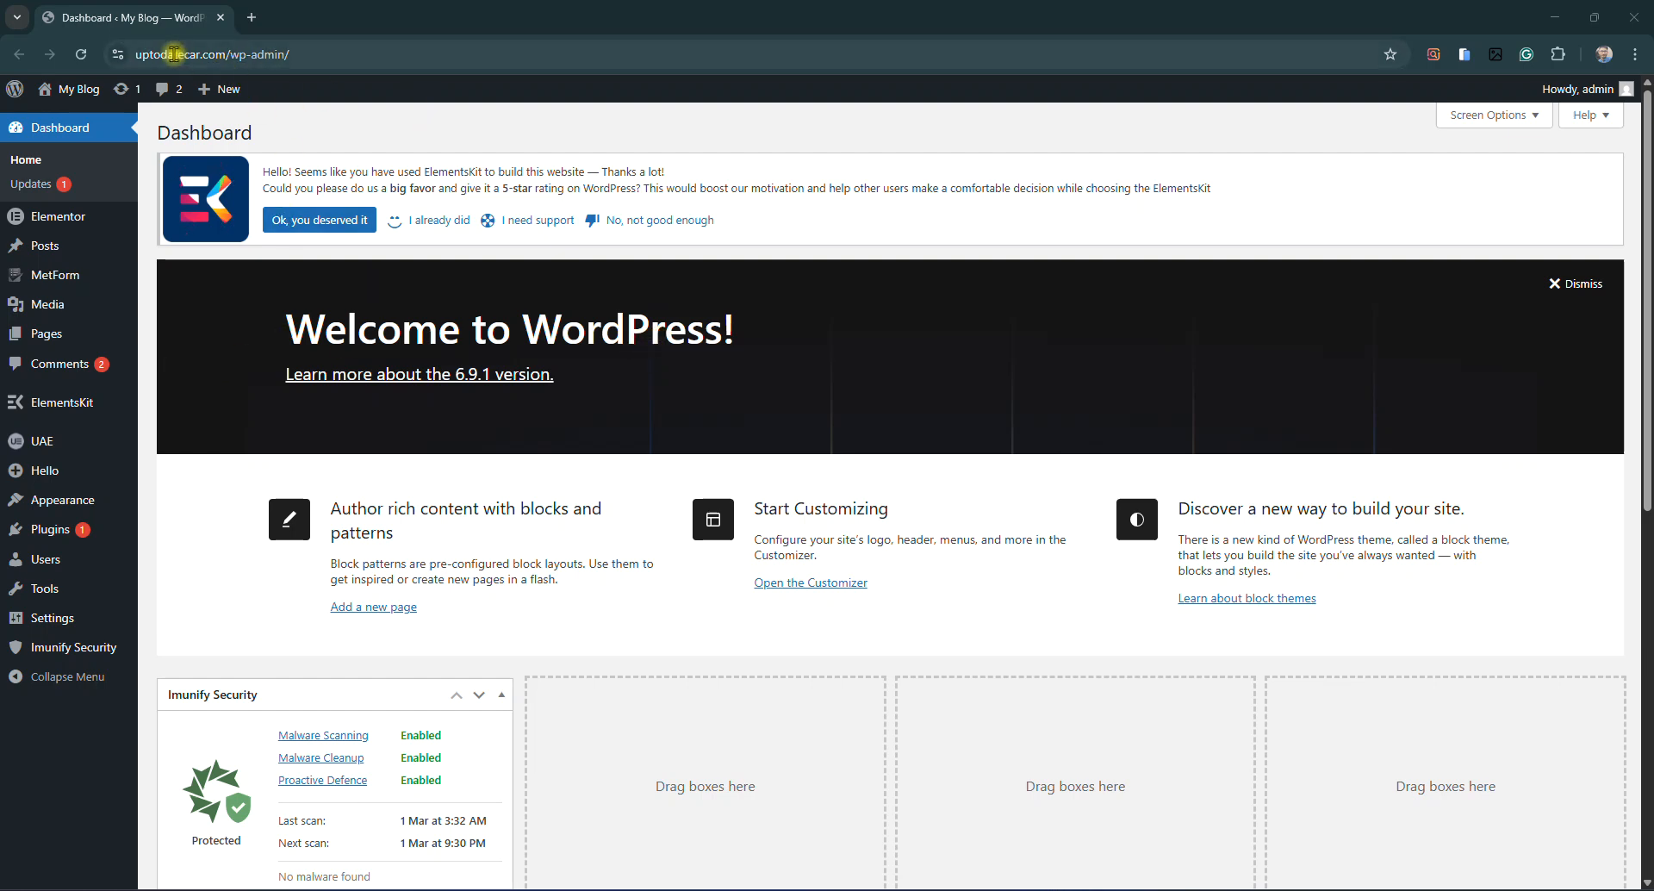
# Open Dashboard > Updates, where ElementsKit Lite 3.7.9 shows an update to 3.8.1
pyautogui.doubleClick(216, 54)
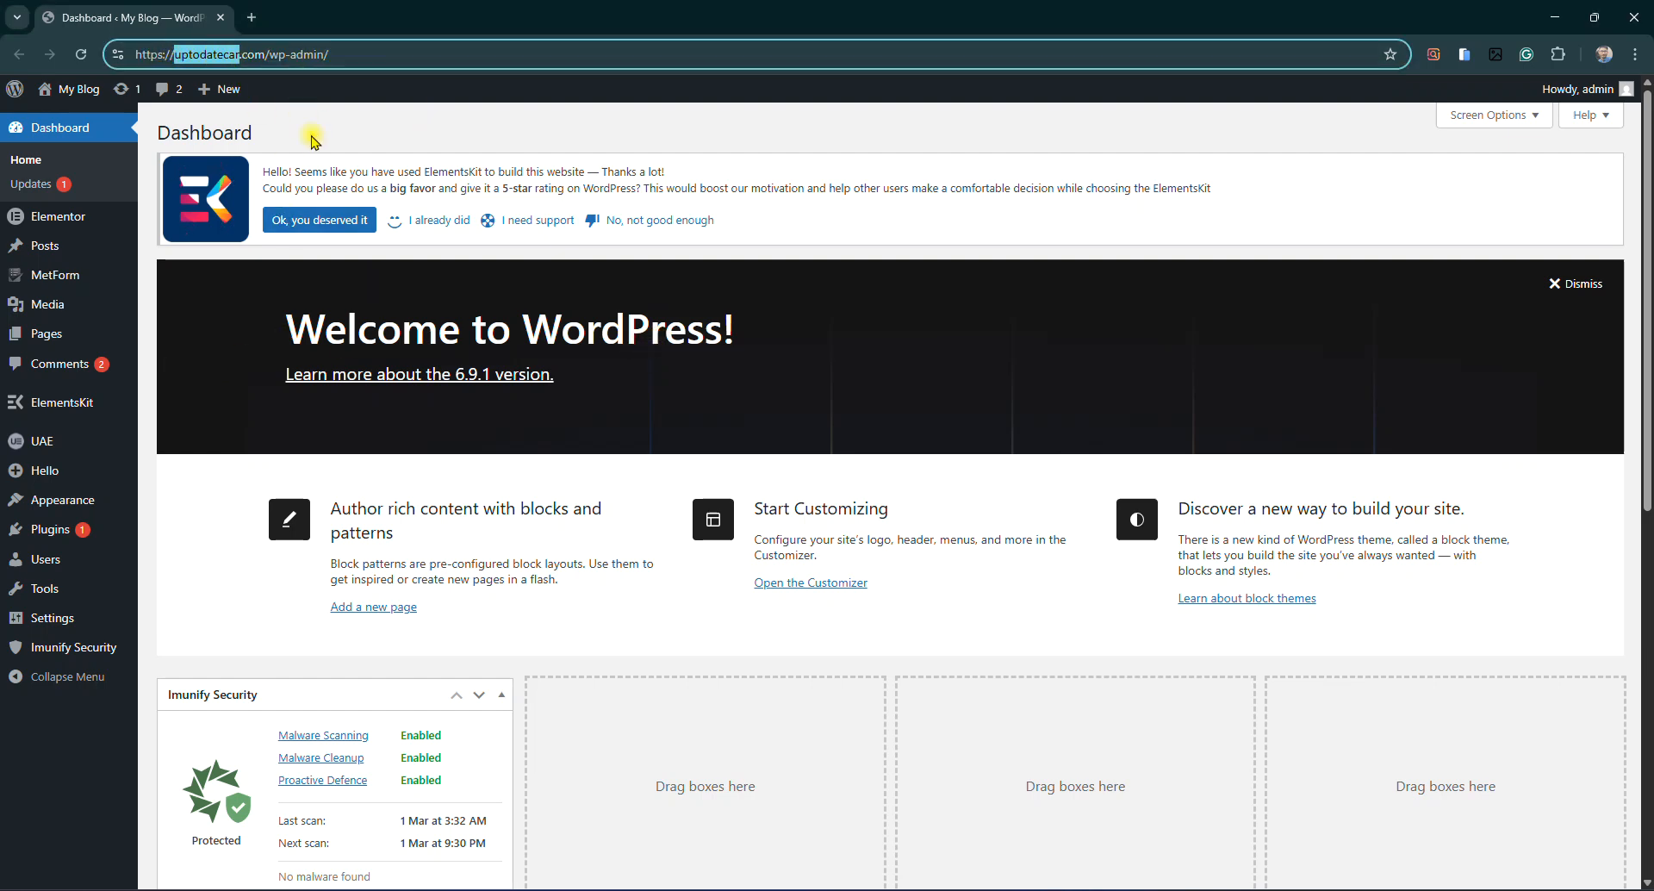
pyautogui.click(312, 138)
pyautogui.click(192, 54)
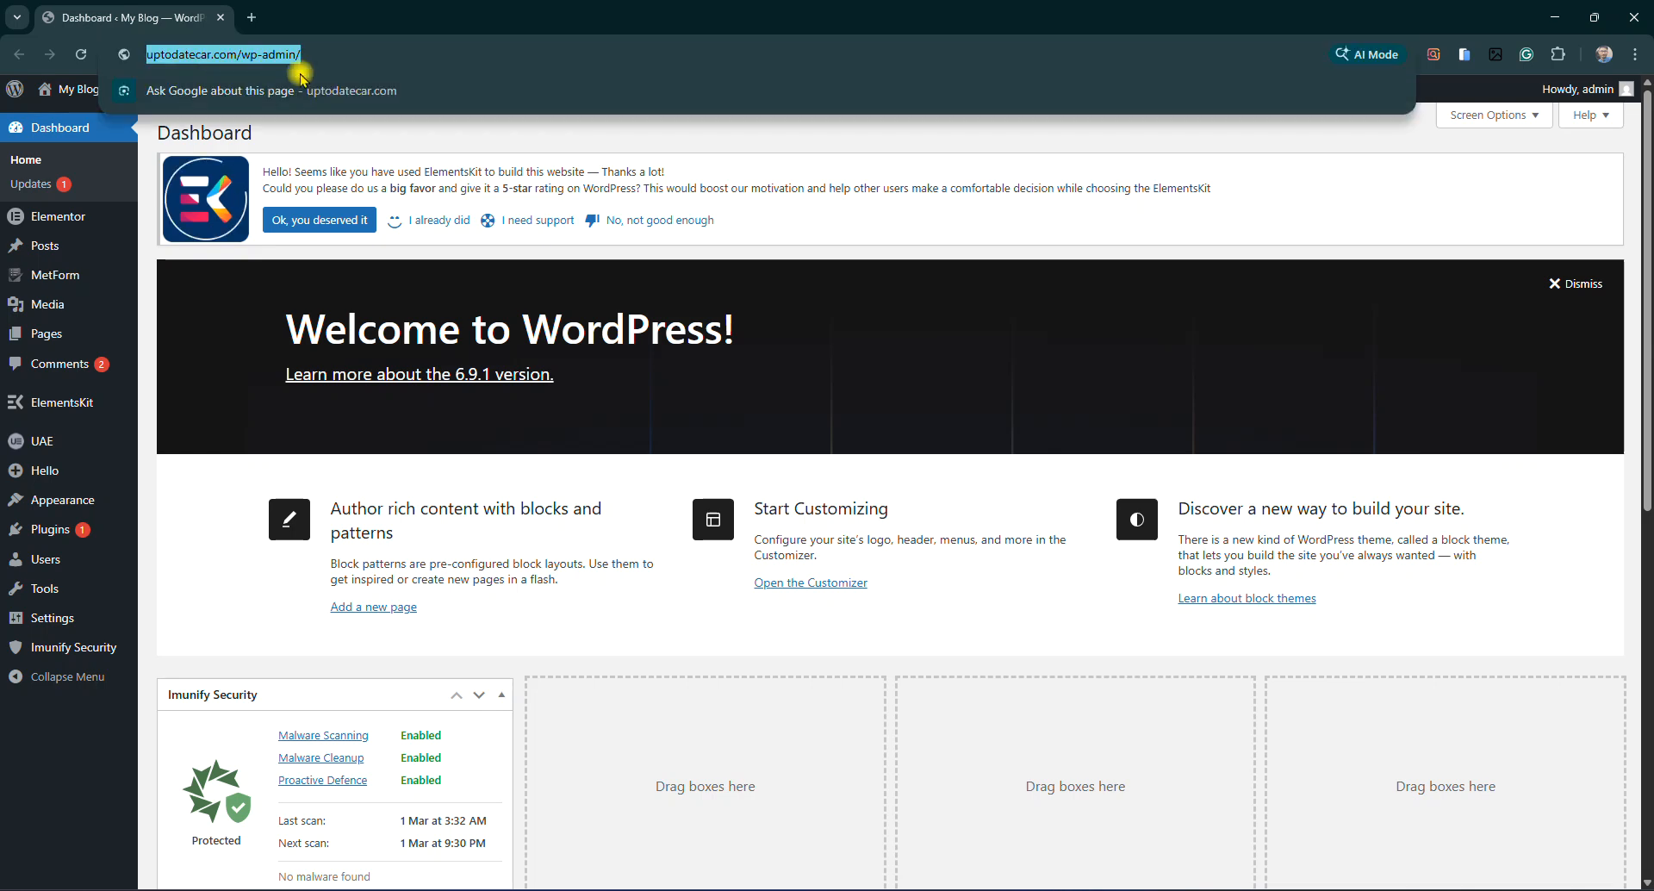
pyautogui.click(858, 262)
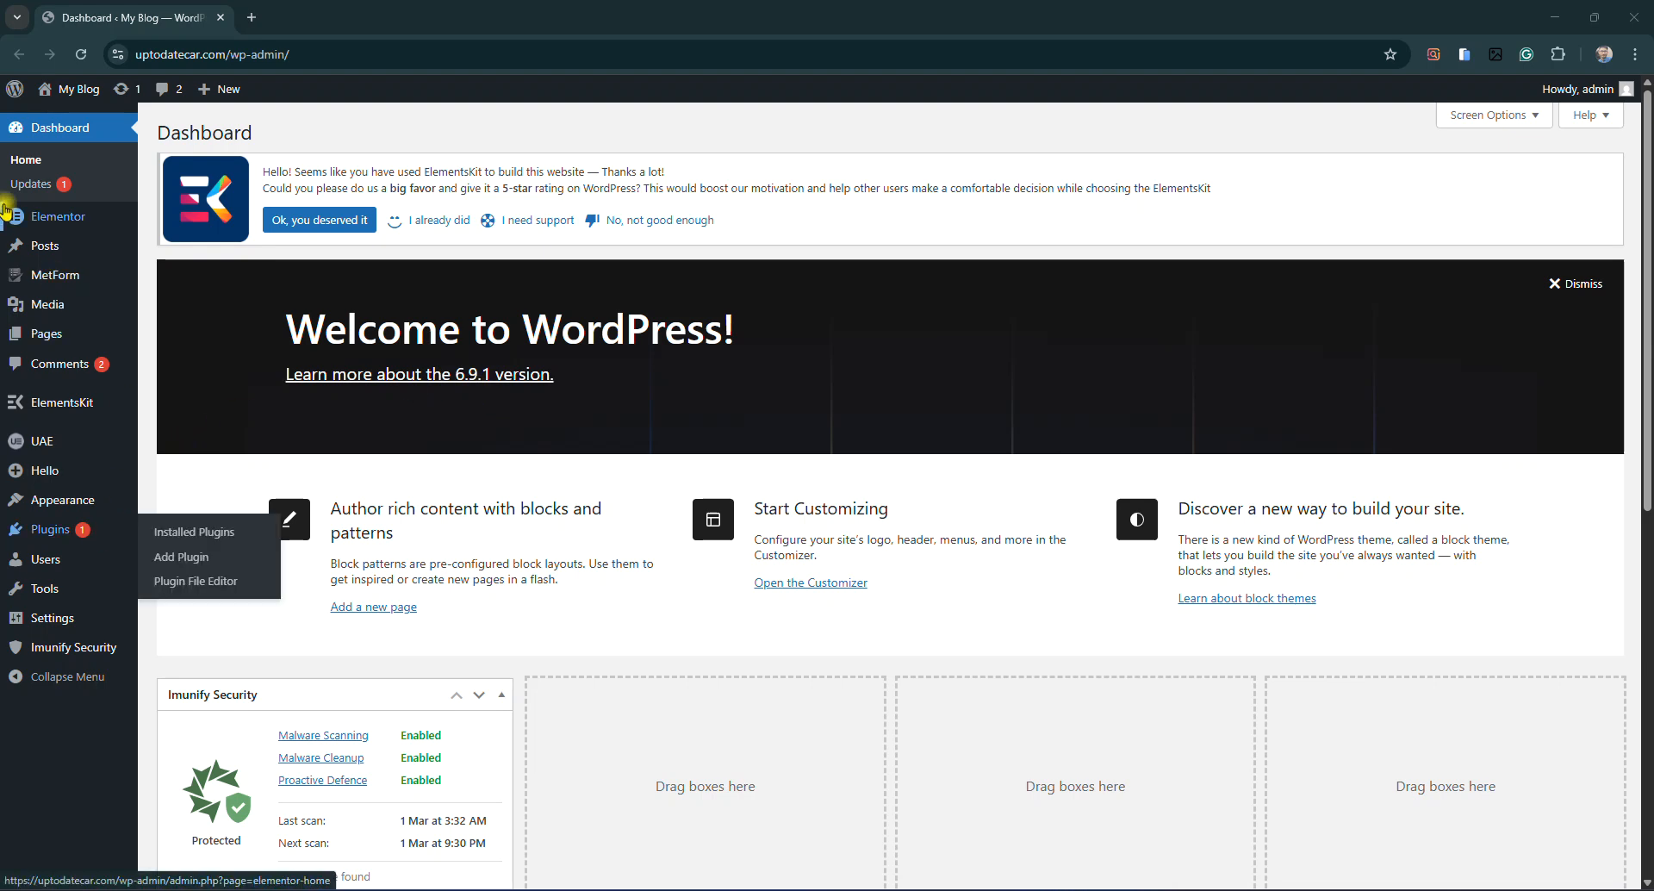
pyautogui.click(65, 183)
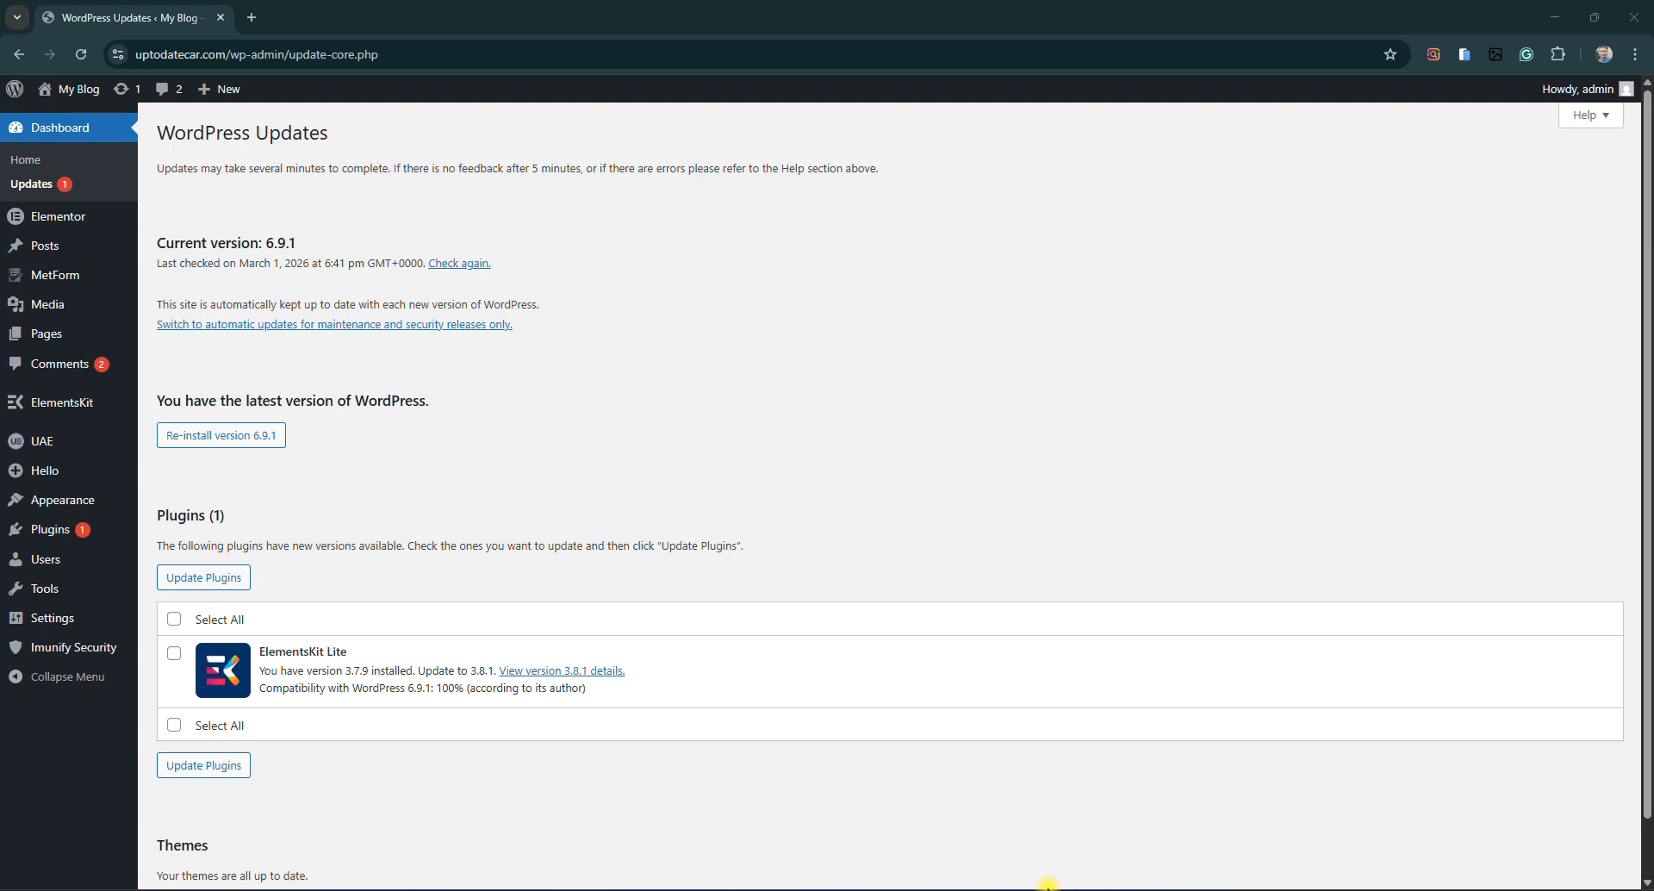
# Update all plugins, bringing ElementsKit Lite to 3.8.1, then go to the Comments list
pyautogui.click(174, 618)
pyautogui.click(224, 577)
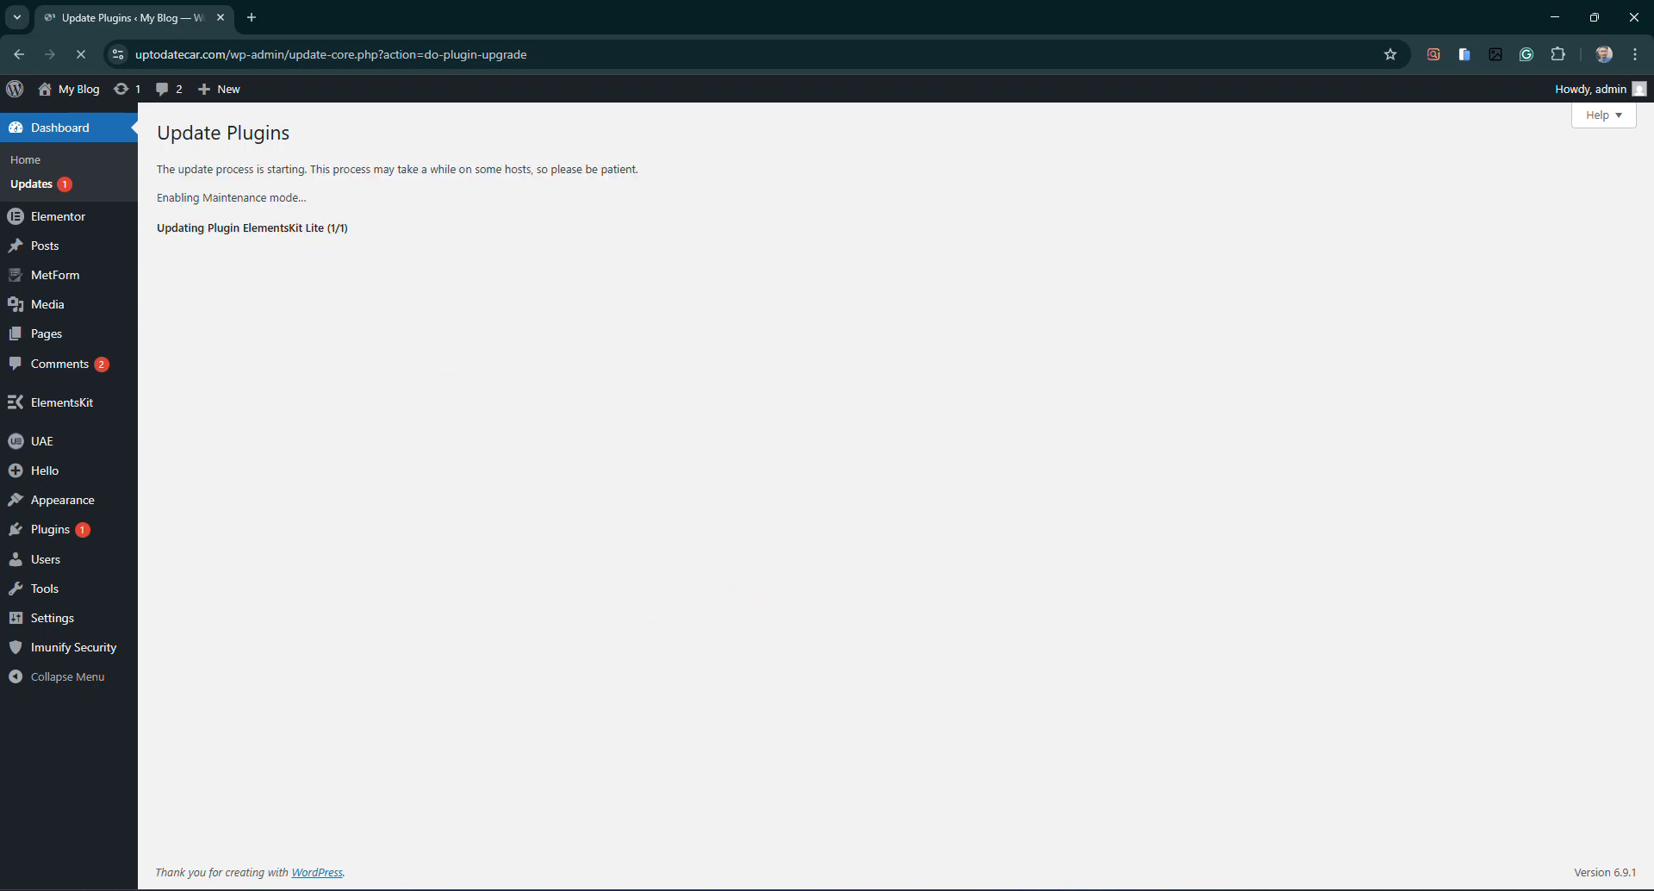
pyautogui.click(52, 366)
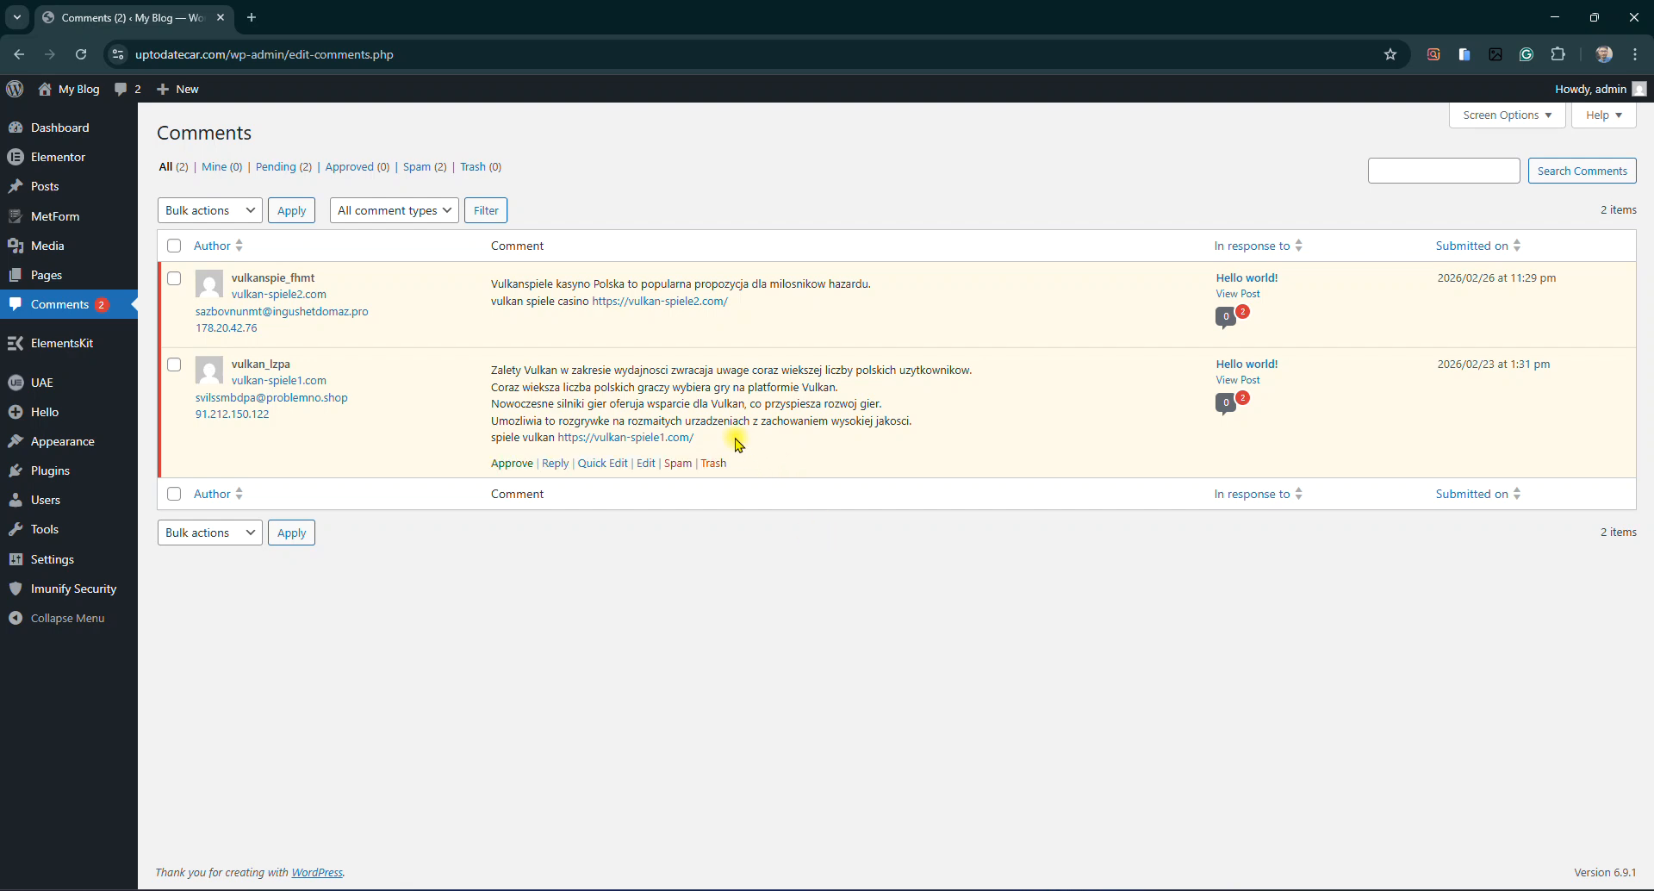
# Bulk-move both pending spam comments to the Trash and open the live site in a new tab
pyautogui.moveTo(720, 442); pyautogui.dragTo(568, 437)
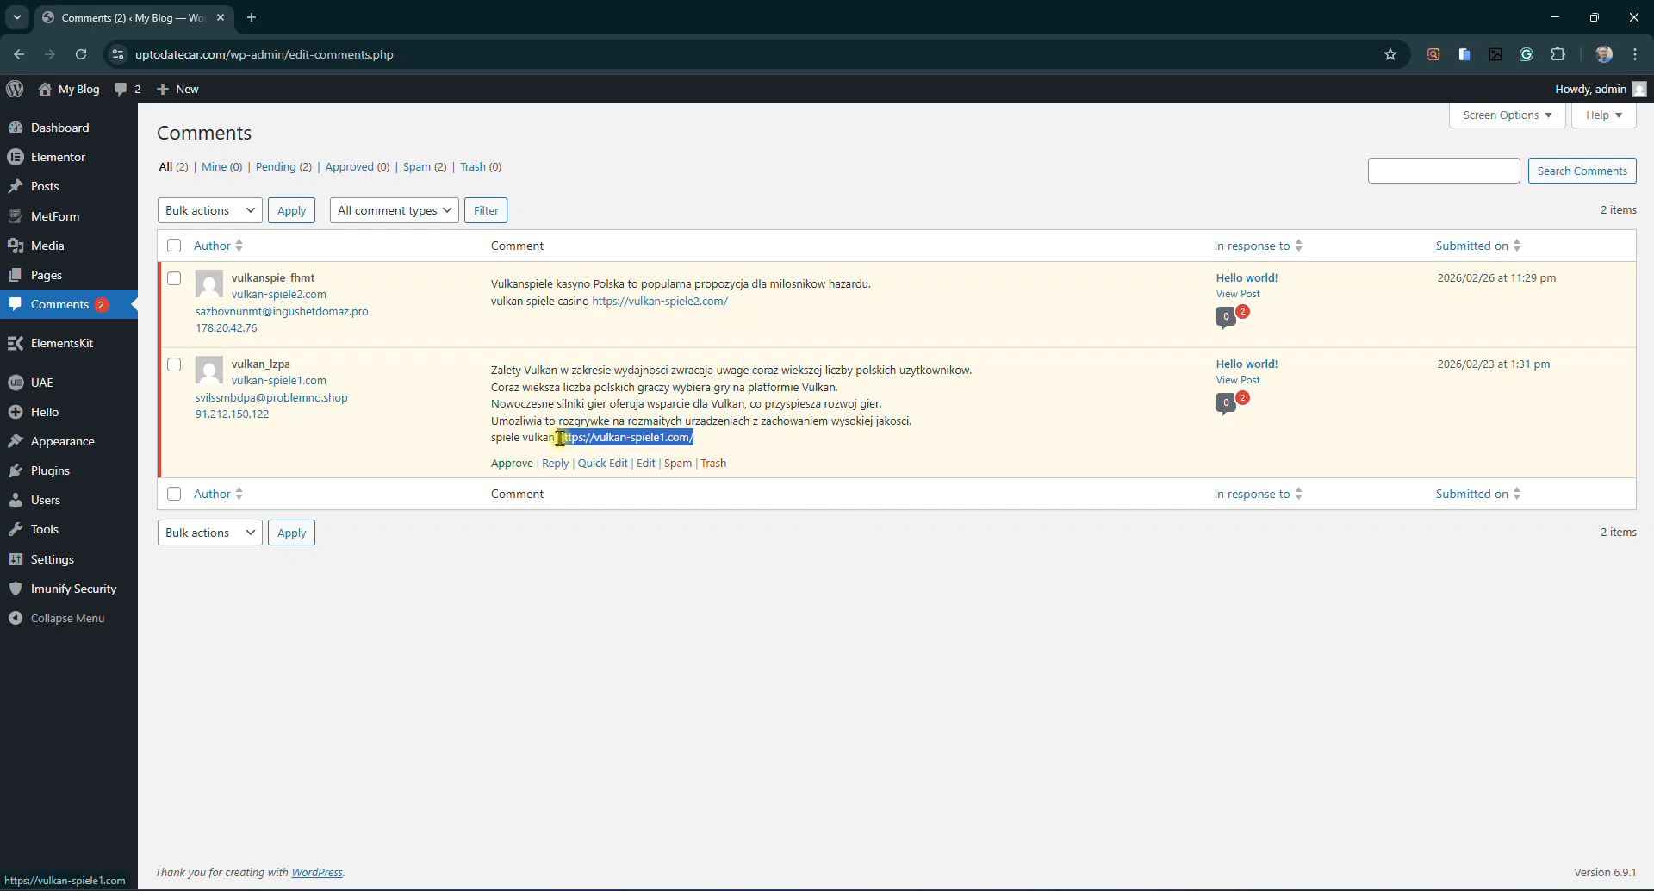
pyautogui.click(650, 565)
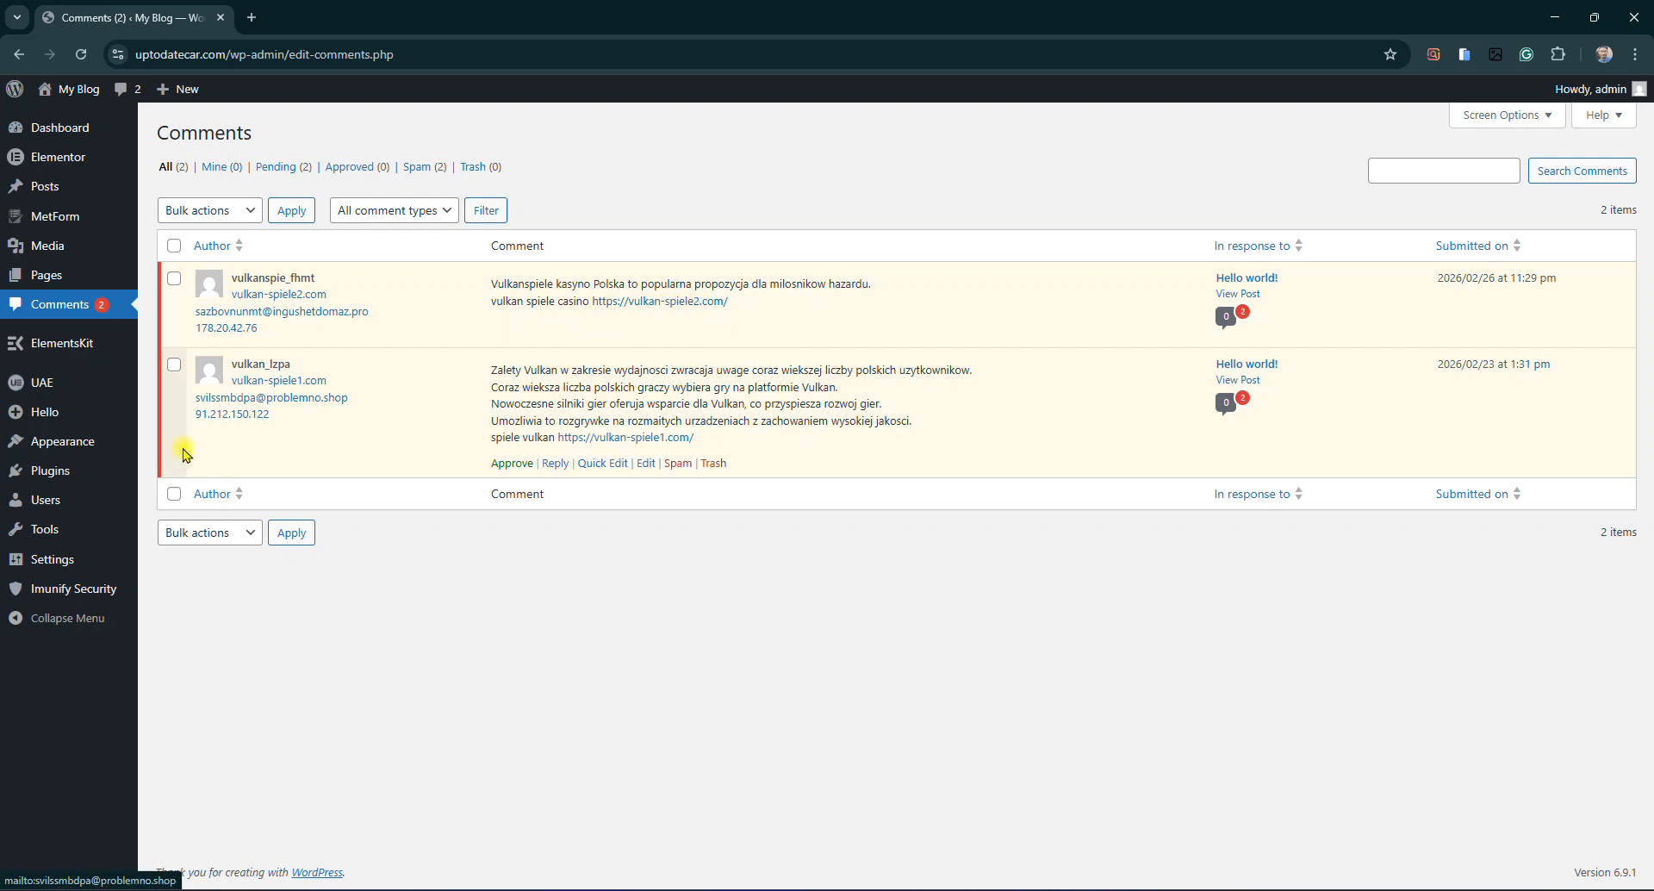
pyautogui.click(173, 246)
pyautogui.click(211, 209)
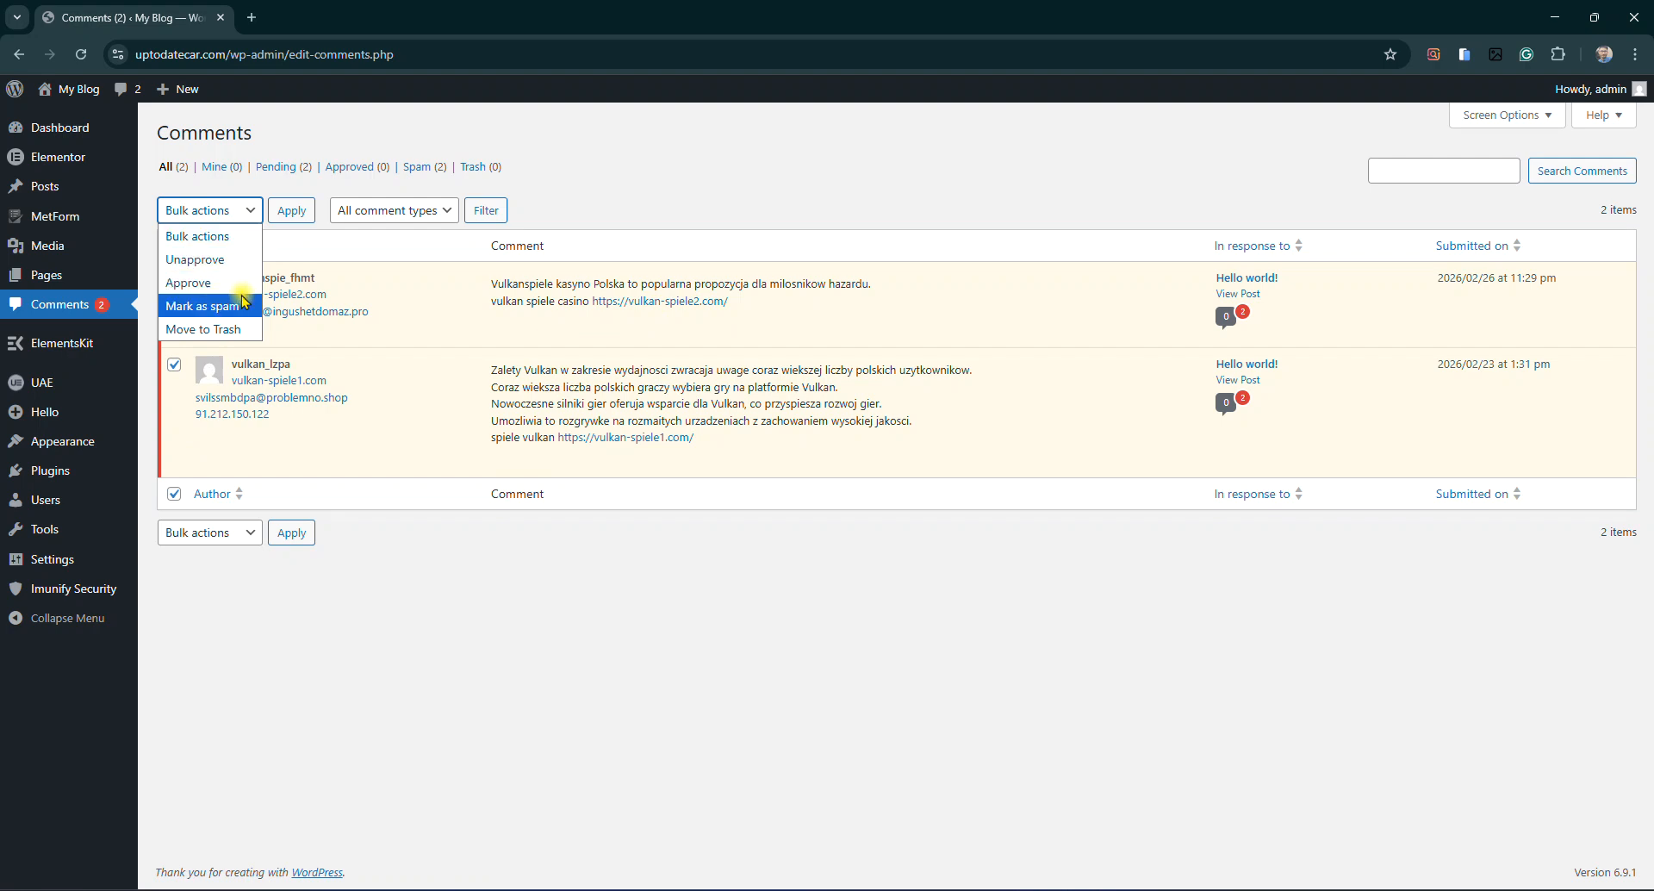
pyautogui.click(203, 328)
pyautogui.click(292, 210)
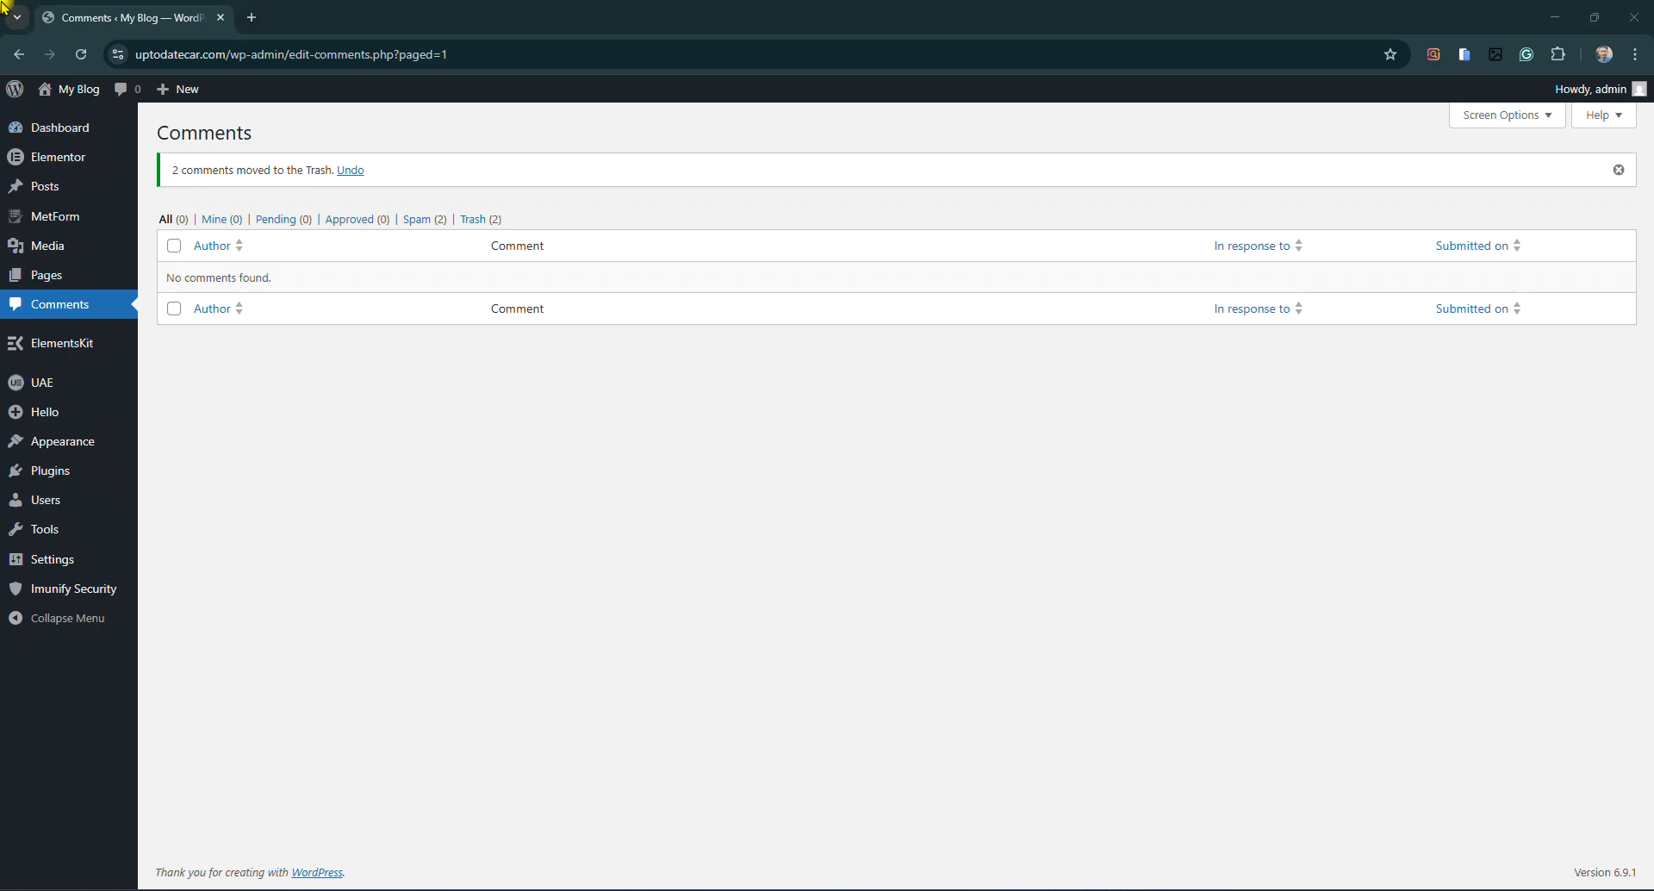
pyautogui.middleClick(63, 113)
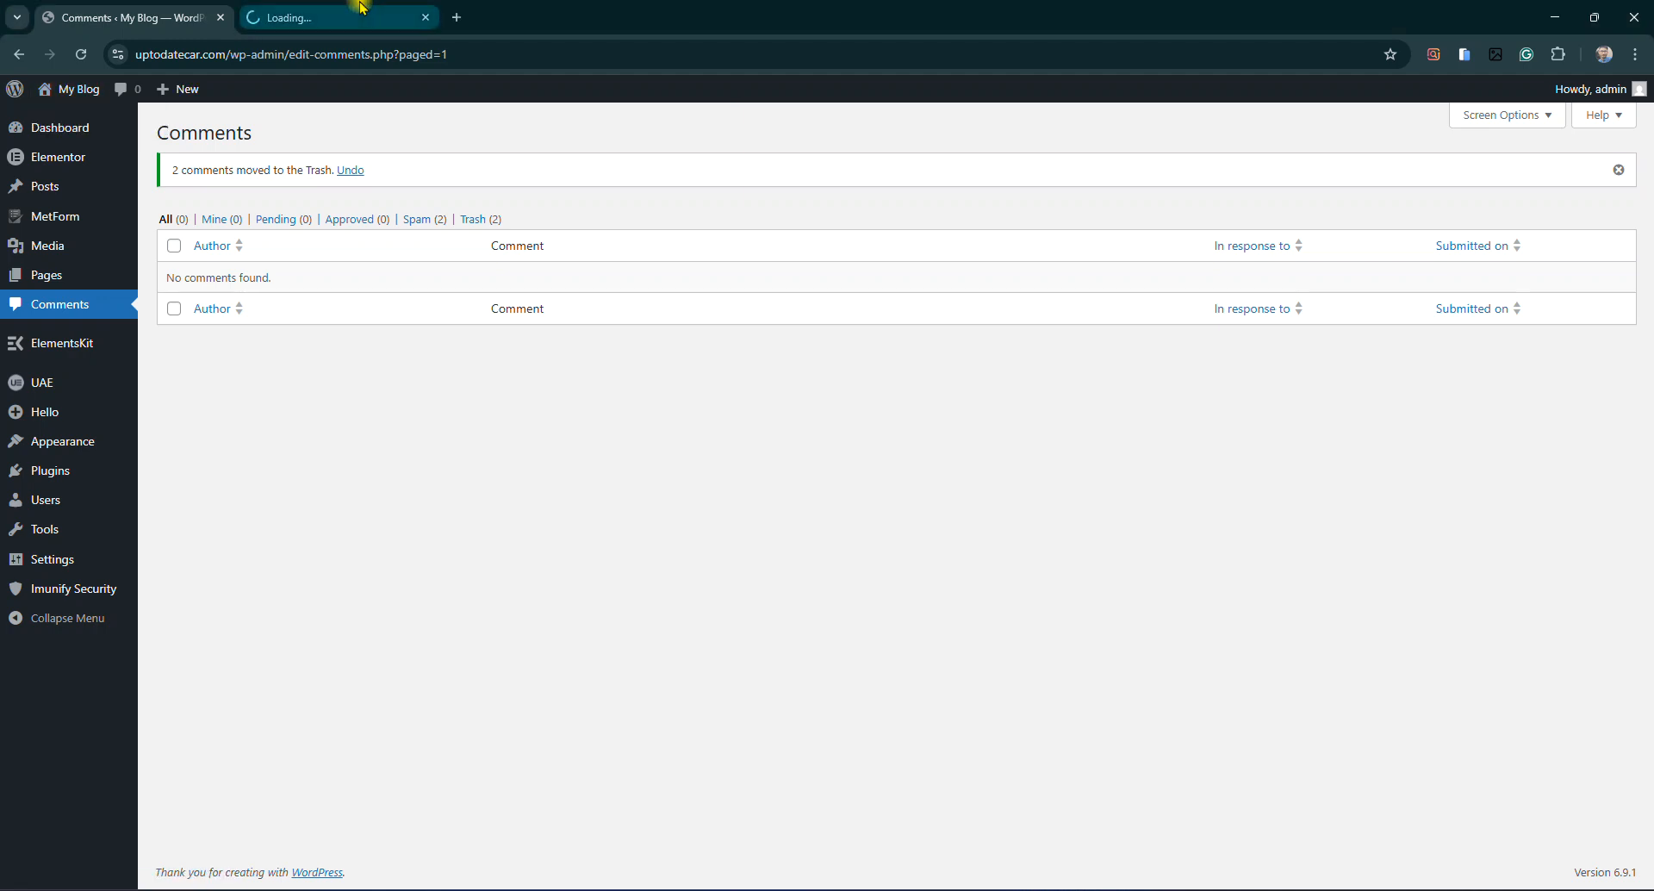
# Glance at the new live-site tab, then return to the admin Comments tab
pyautogui.click(362, 7)
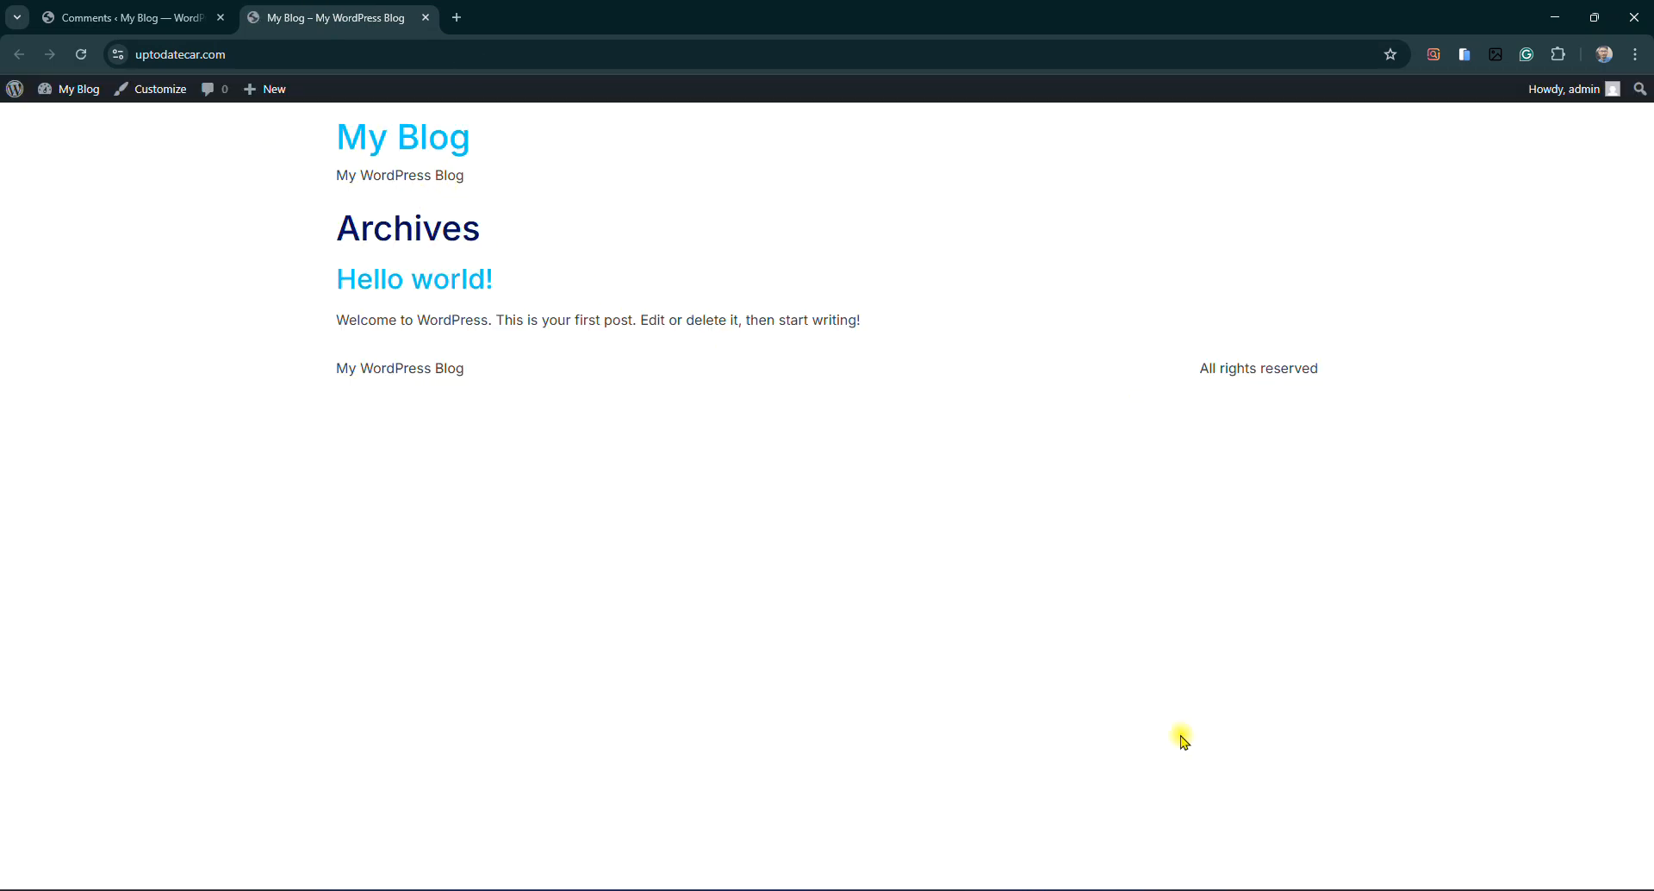
pyautogui.rightClick(287, 5)
pyautogui.click(277, 5)
pyautogui.click(172, 16)
# Search Add Plugin for the file manager, then install and activate File Manager Pro – Filester
pyautogui.moveTo(54, 484)
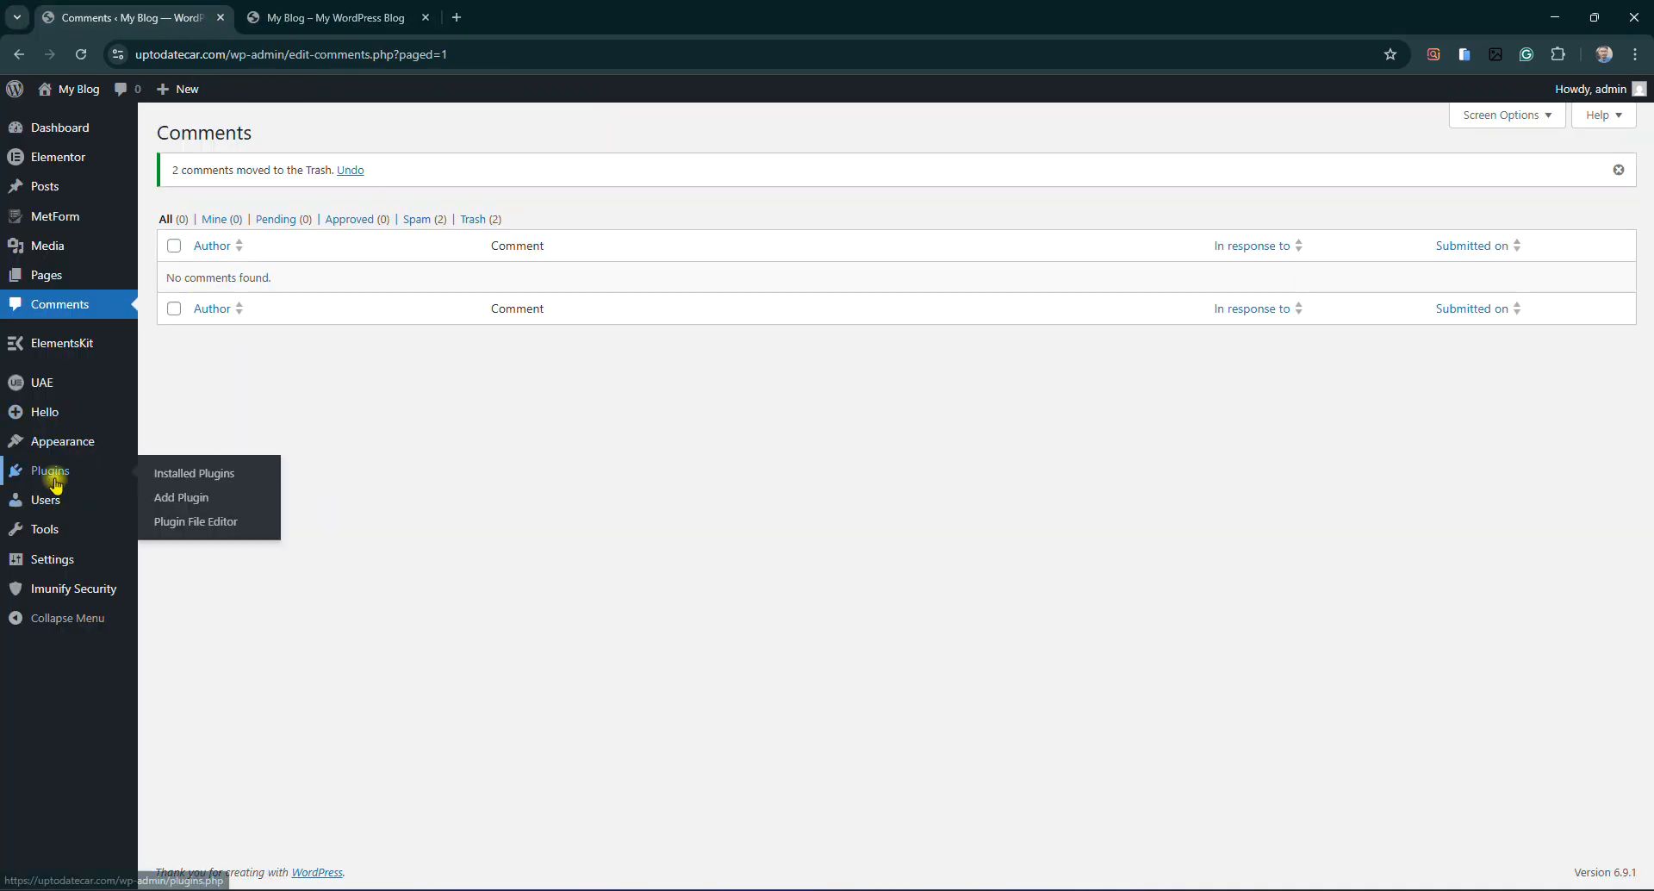
pyautogui.click(167, 498)
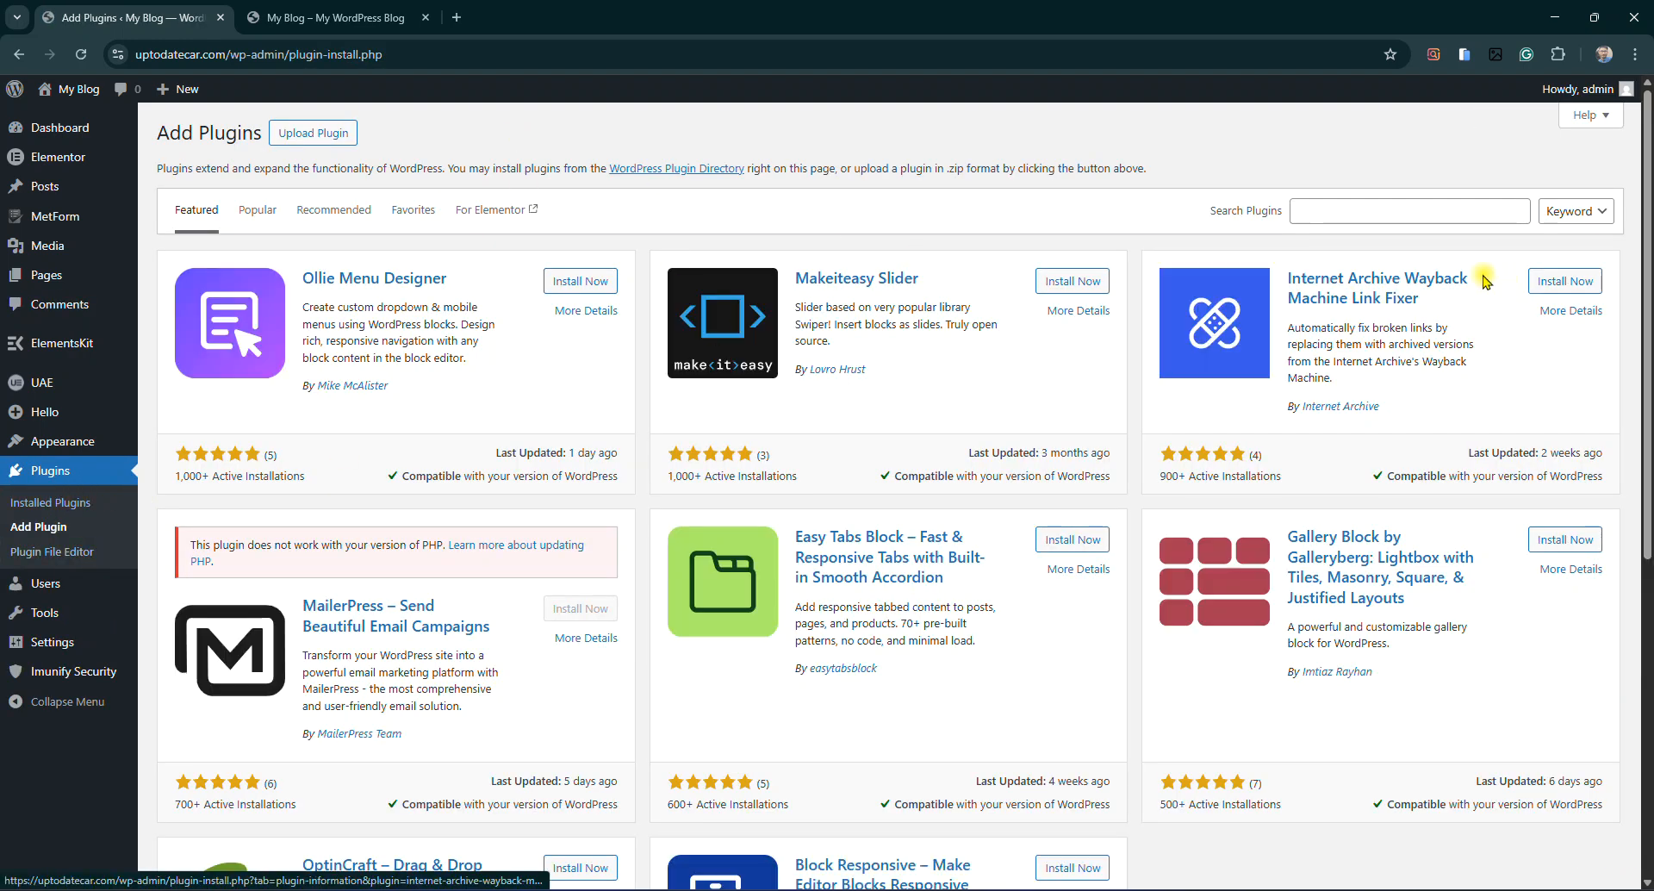
pyautogui.click(1346, 220)
pyautogui.write('File Manager')
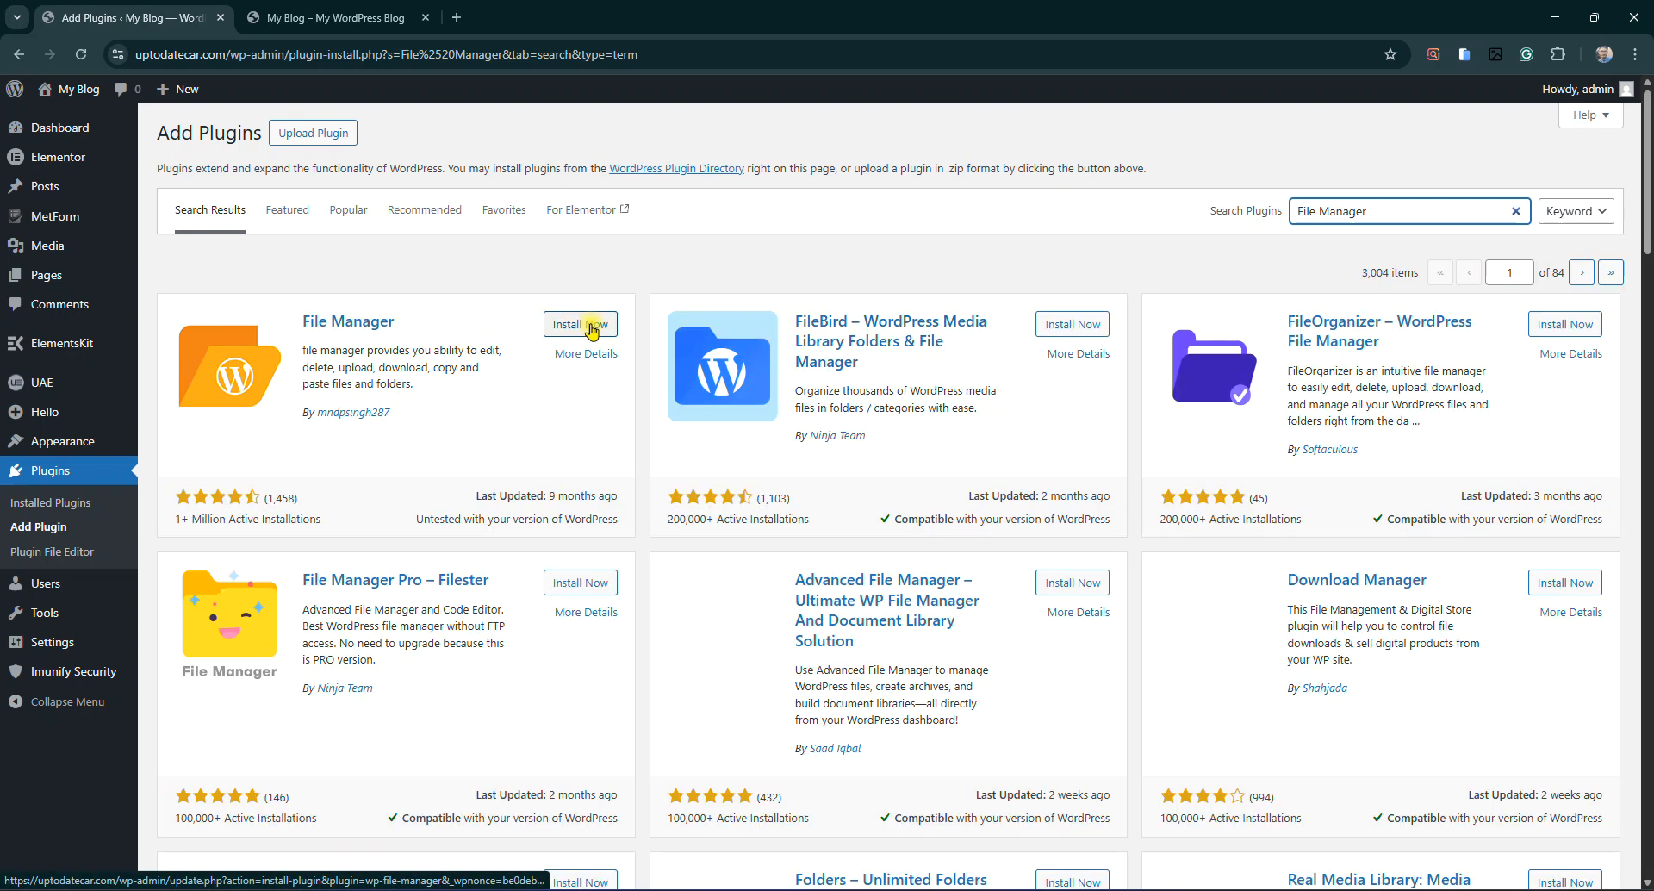
pyautogui.click(565, 586)
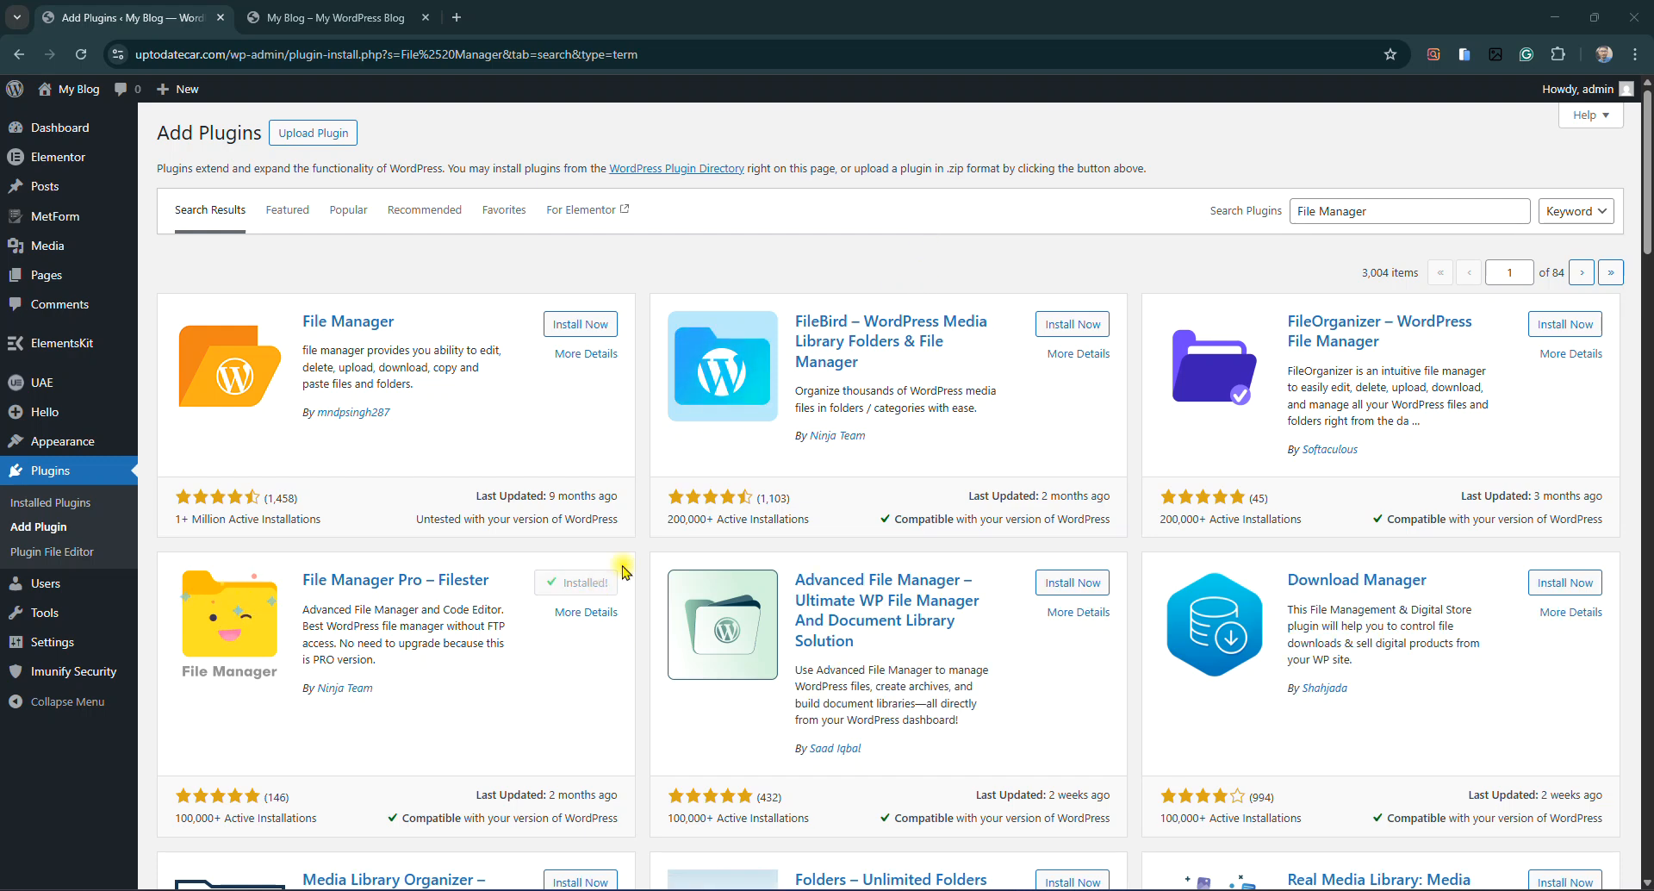
pyautogui.click(589, 583)
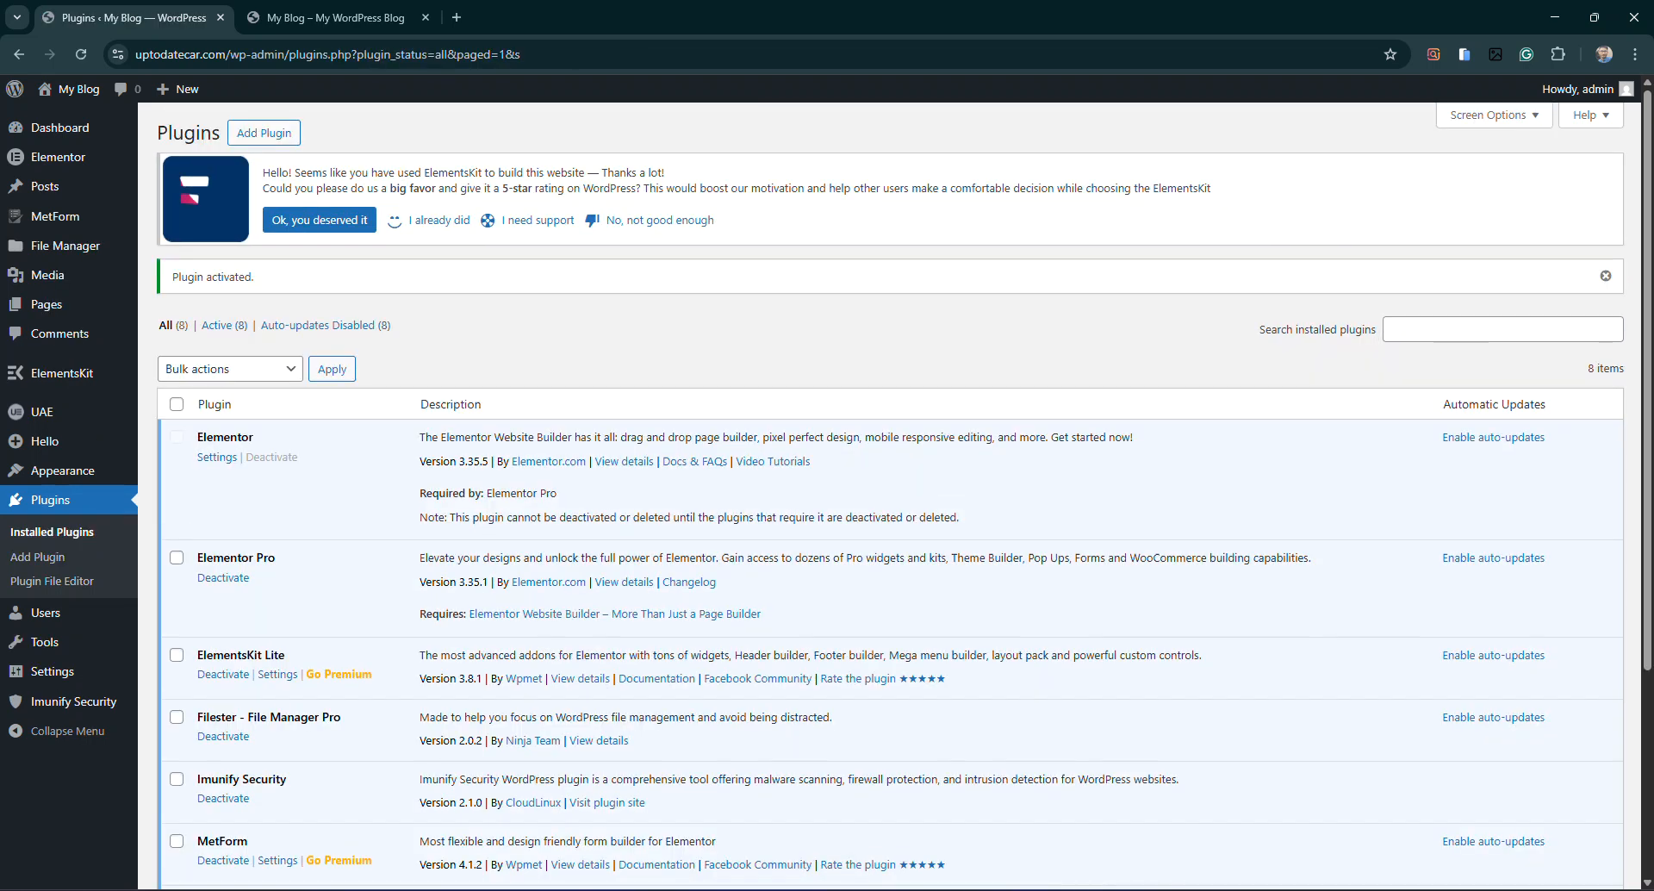
# Review the Filester entry in Installed Plugins, then open File Manager showing 18 root items
pyautogui.scroll(-3, 417, 610)
pyautogui.scroll(3, 431, 565)
pyautogui.scroll(-2, 398, 639)
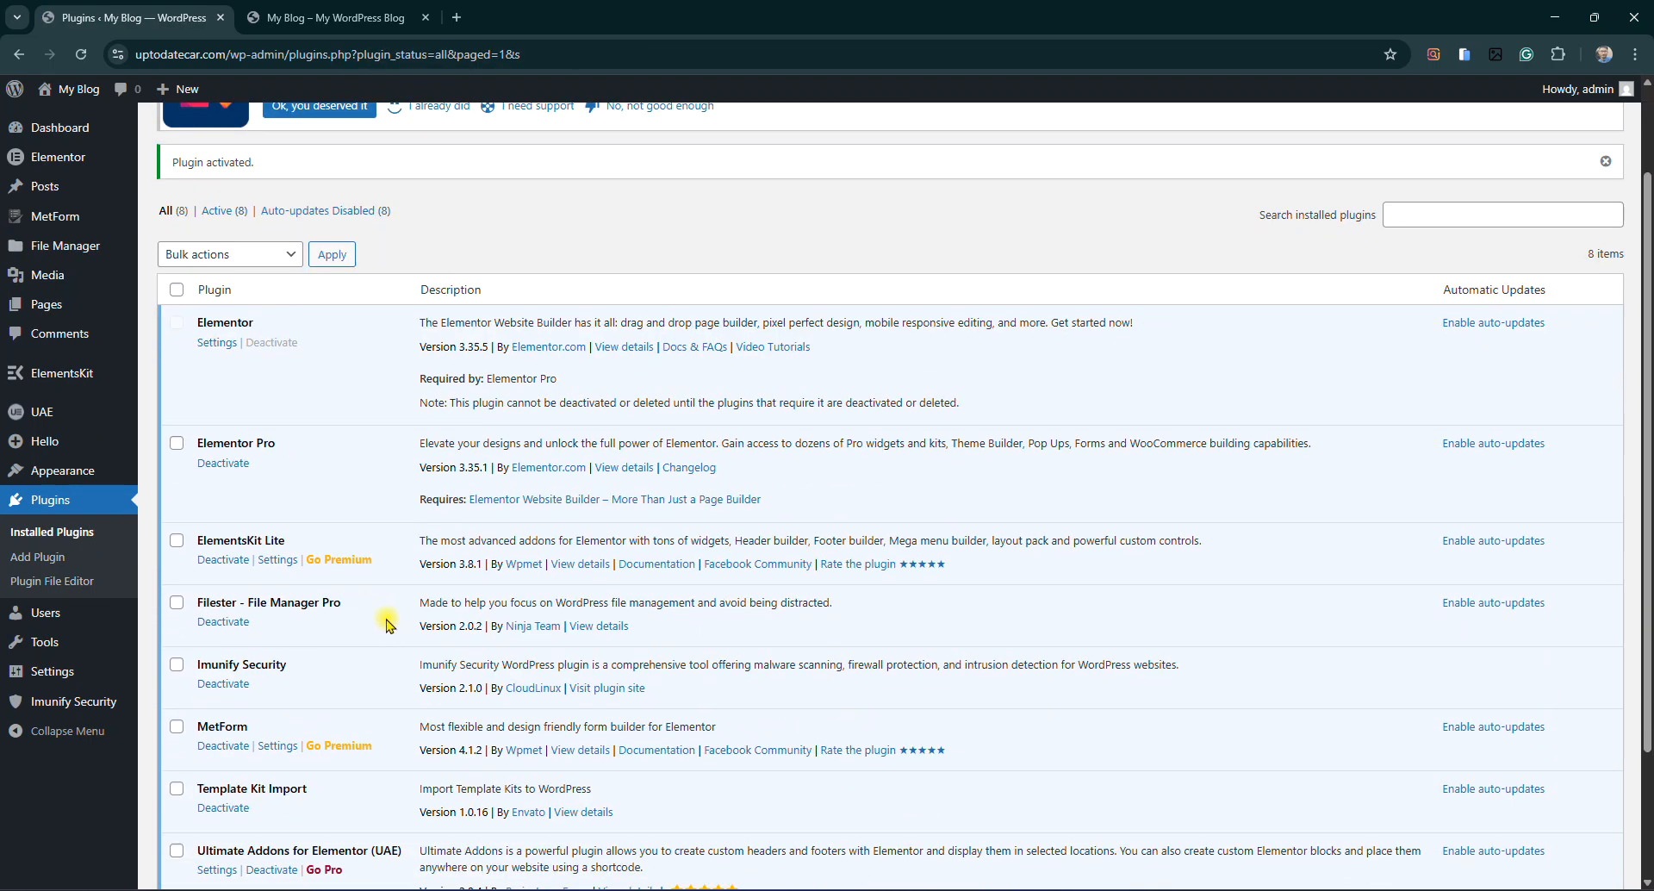
pyautogui.scroll(-2, 270, 660)
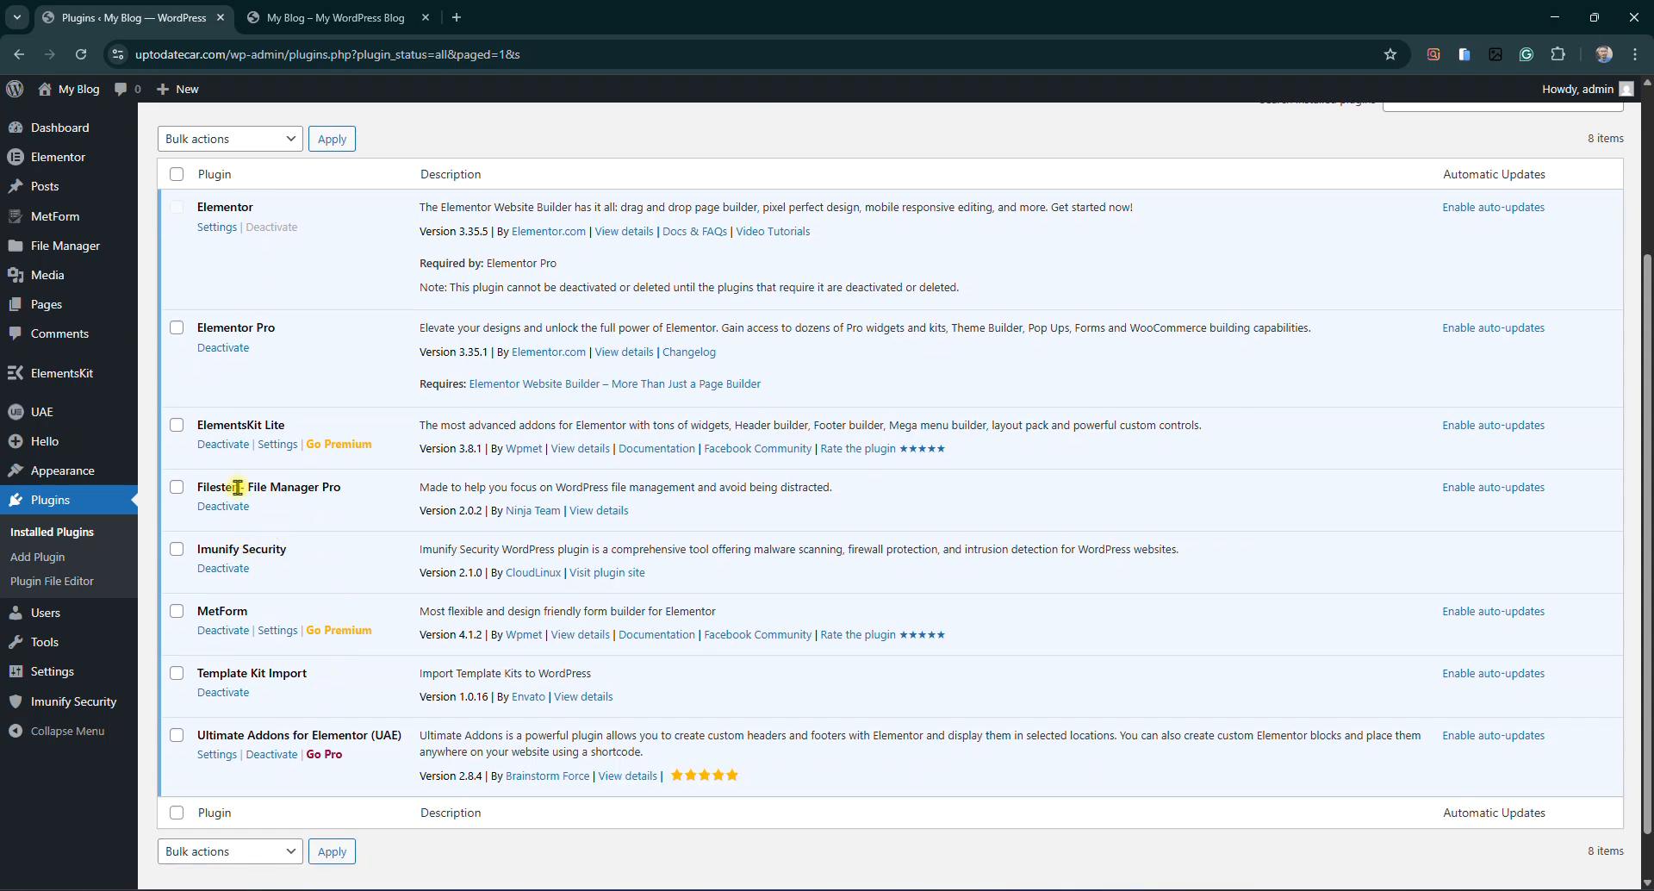
pyautogui.moveTo(200, 486); pyautogui.dragTo(338, 487)
pyautogui.tripleClick(302, 482)
pyautogui.click(301, 482)
pyautogui.scroll(3, 298, 483)
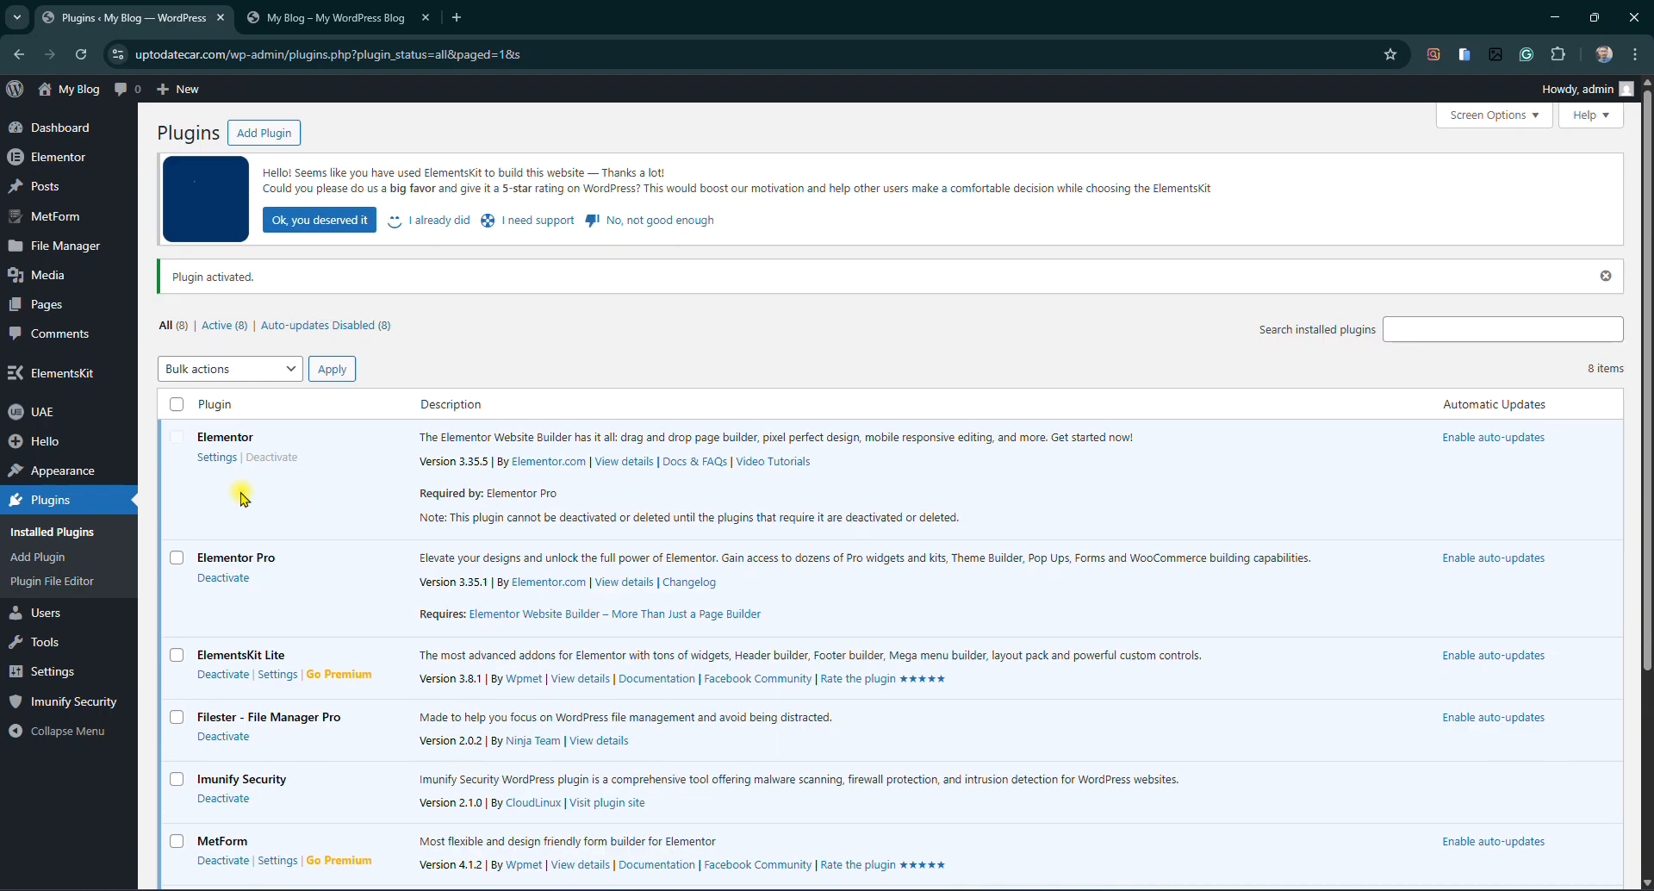
pyautogui.moveTo(64, 248)
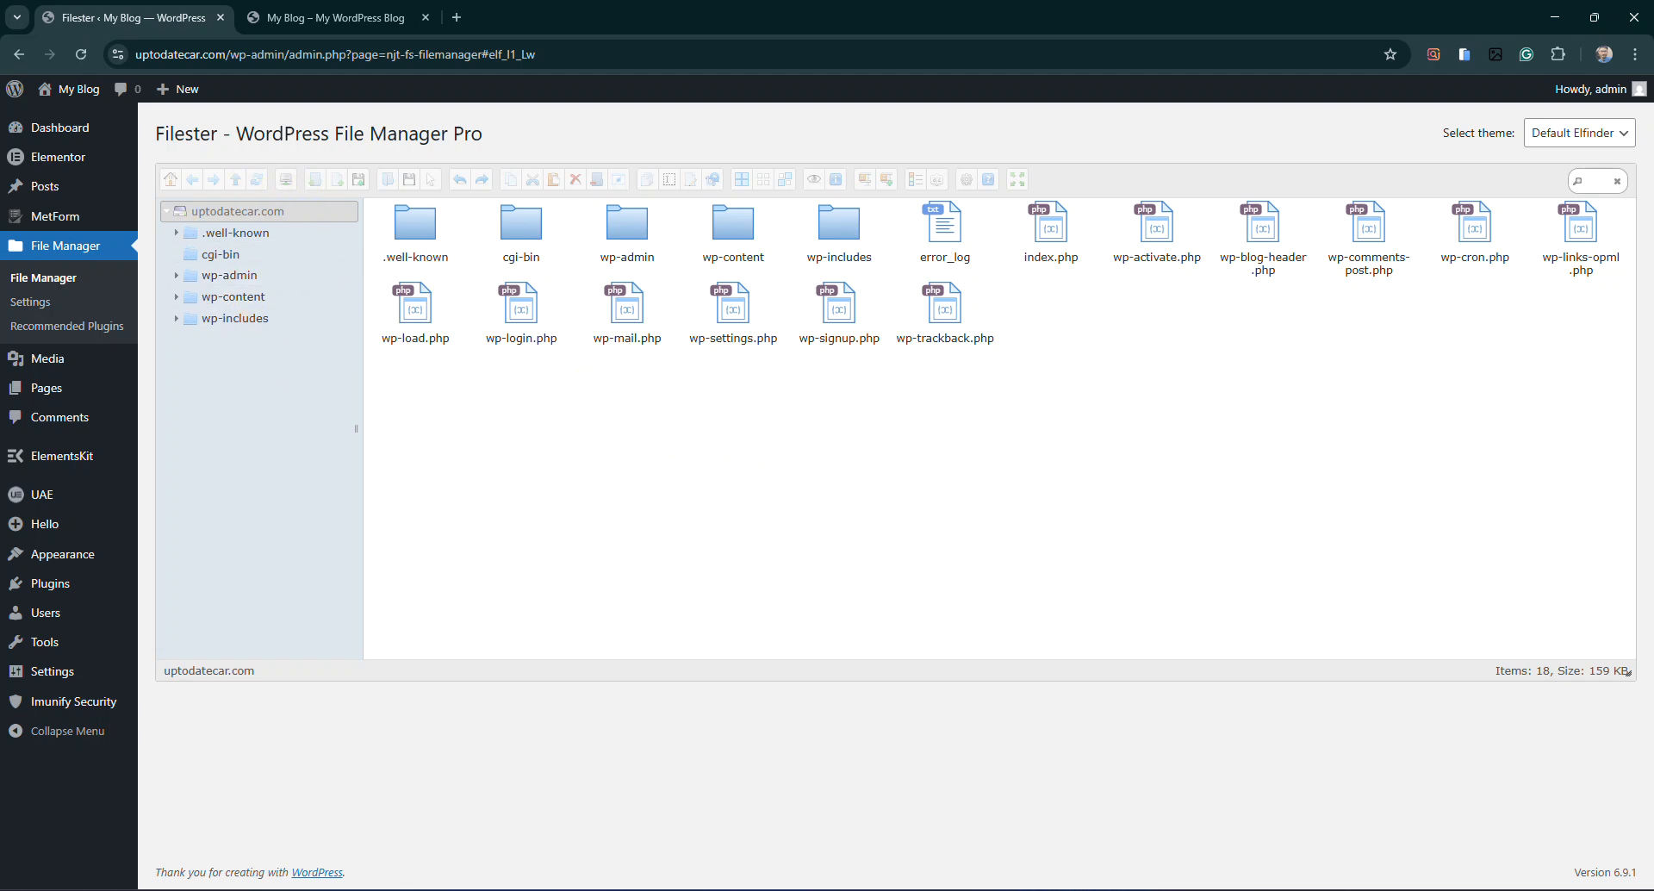
# Create a new plain text file named robots.txt in the site root
pyautogui.click(257, 181)
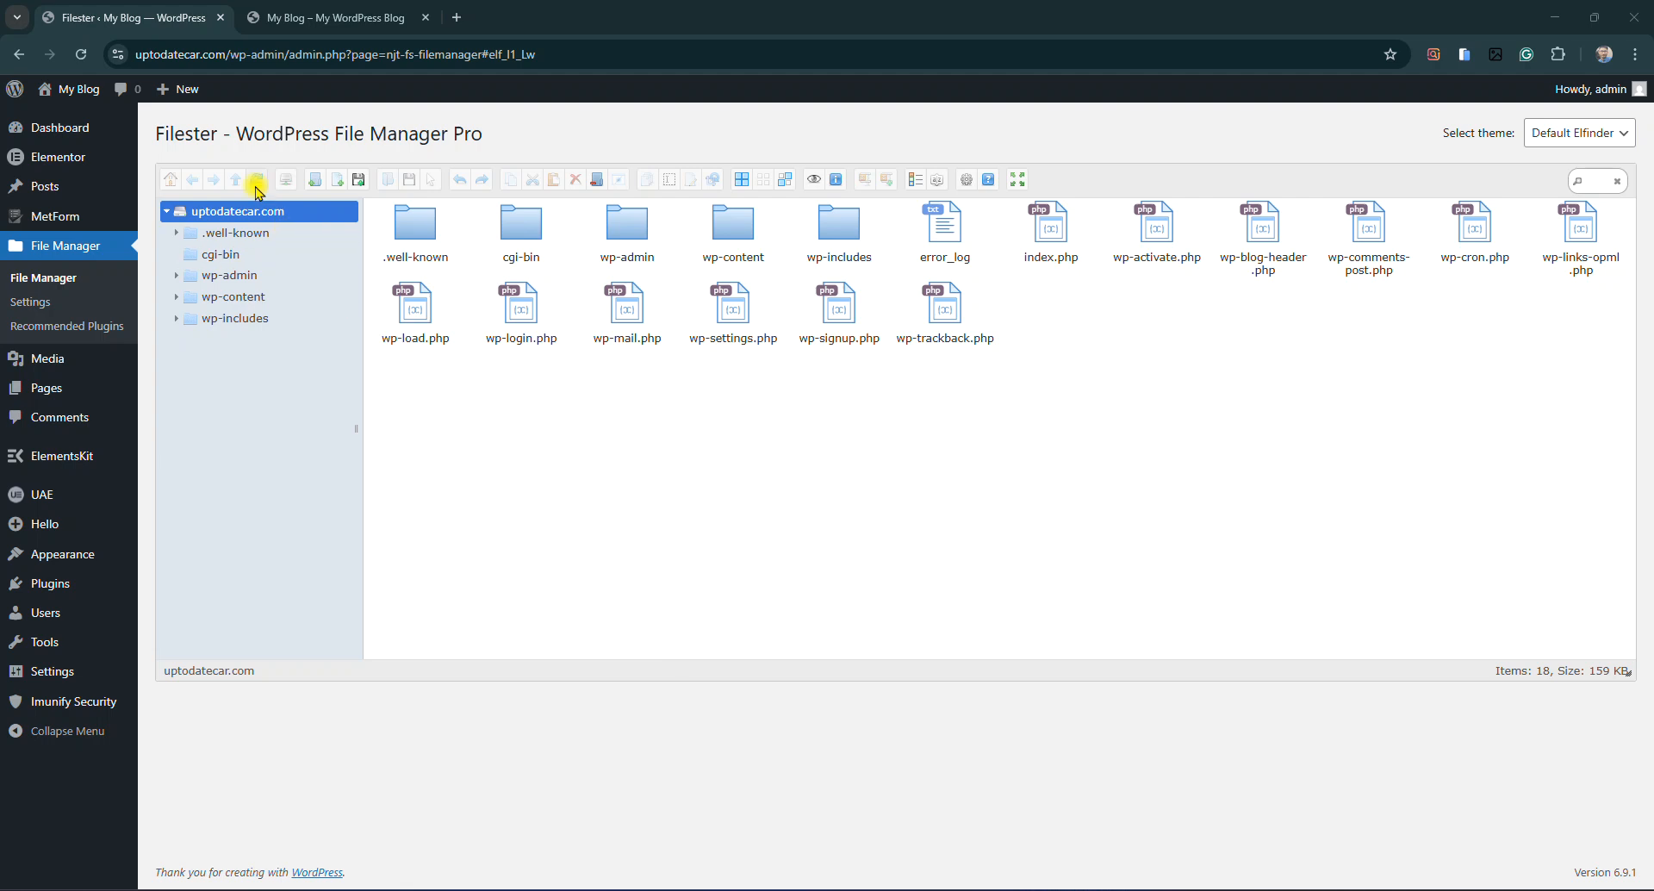
pyautogui.click(336, 187)
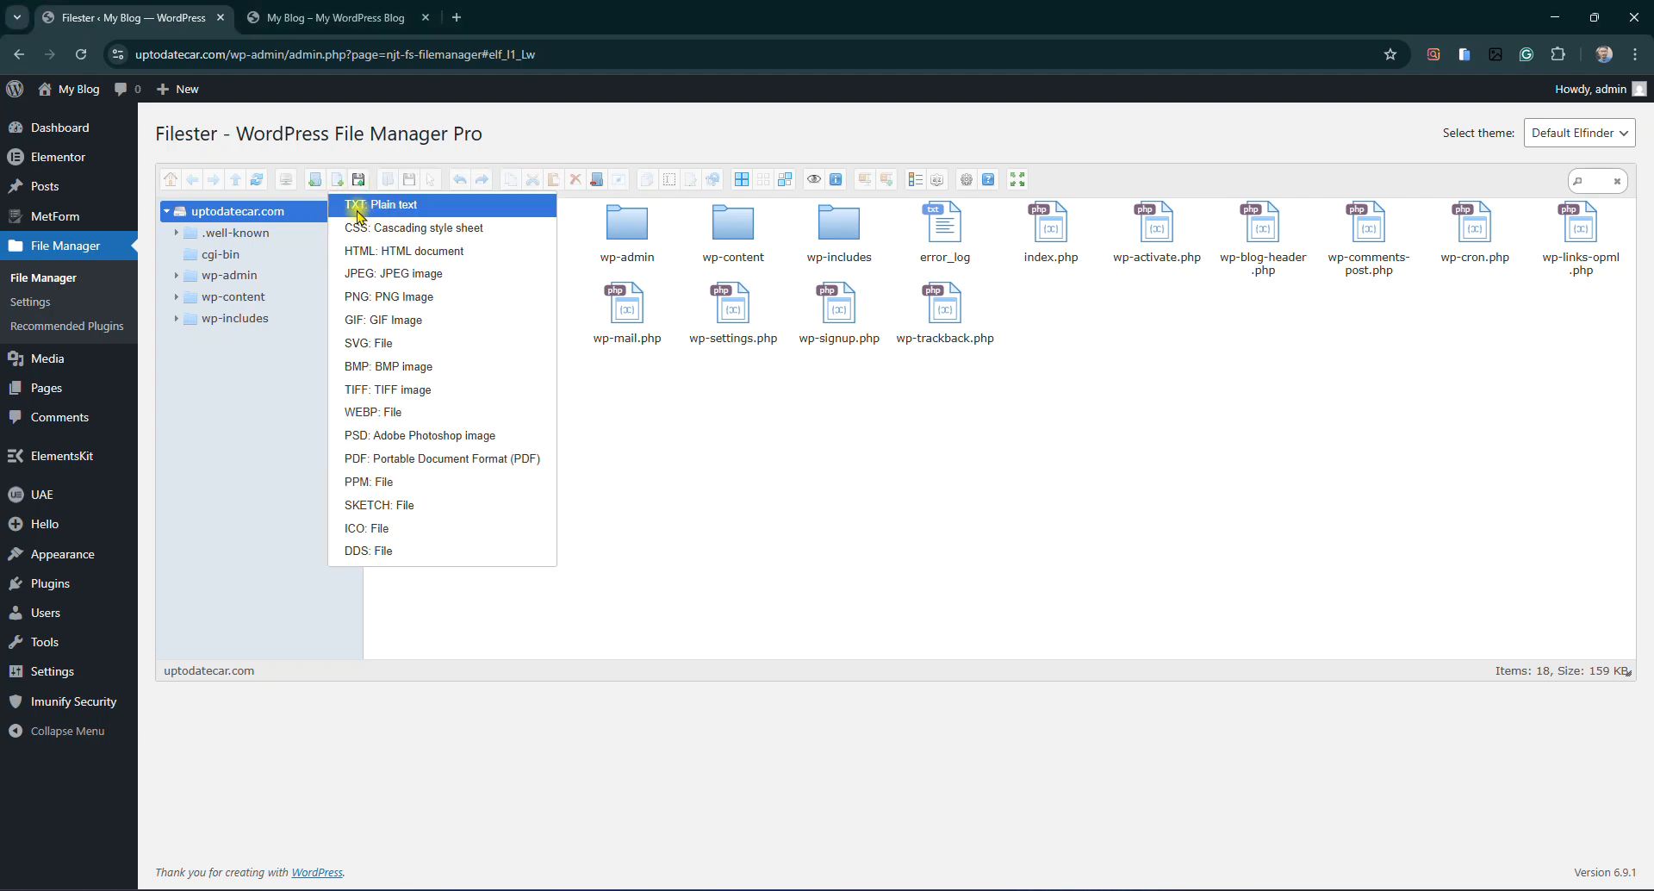
pyautogui.click(358, 214)
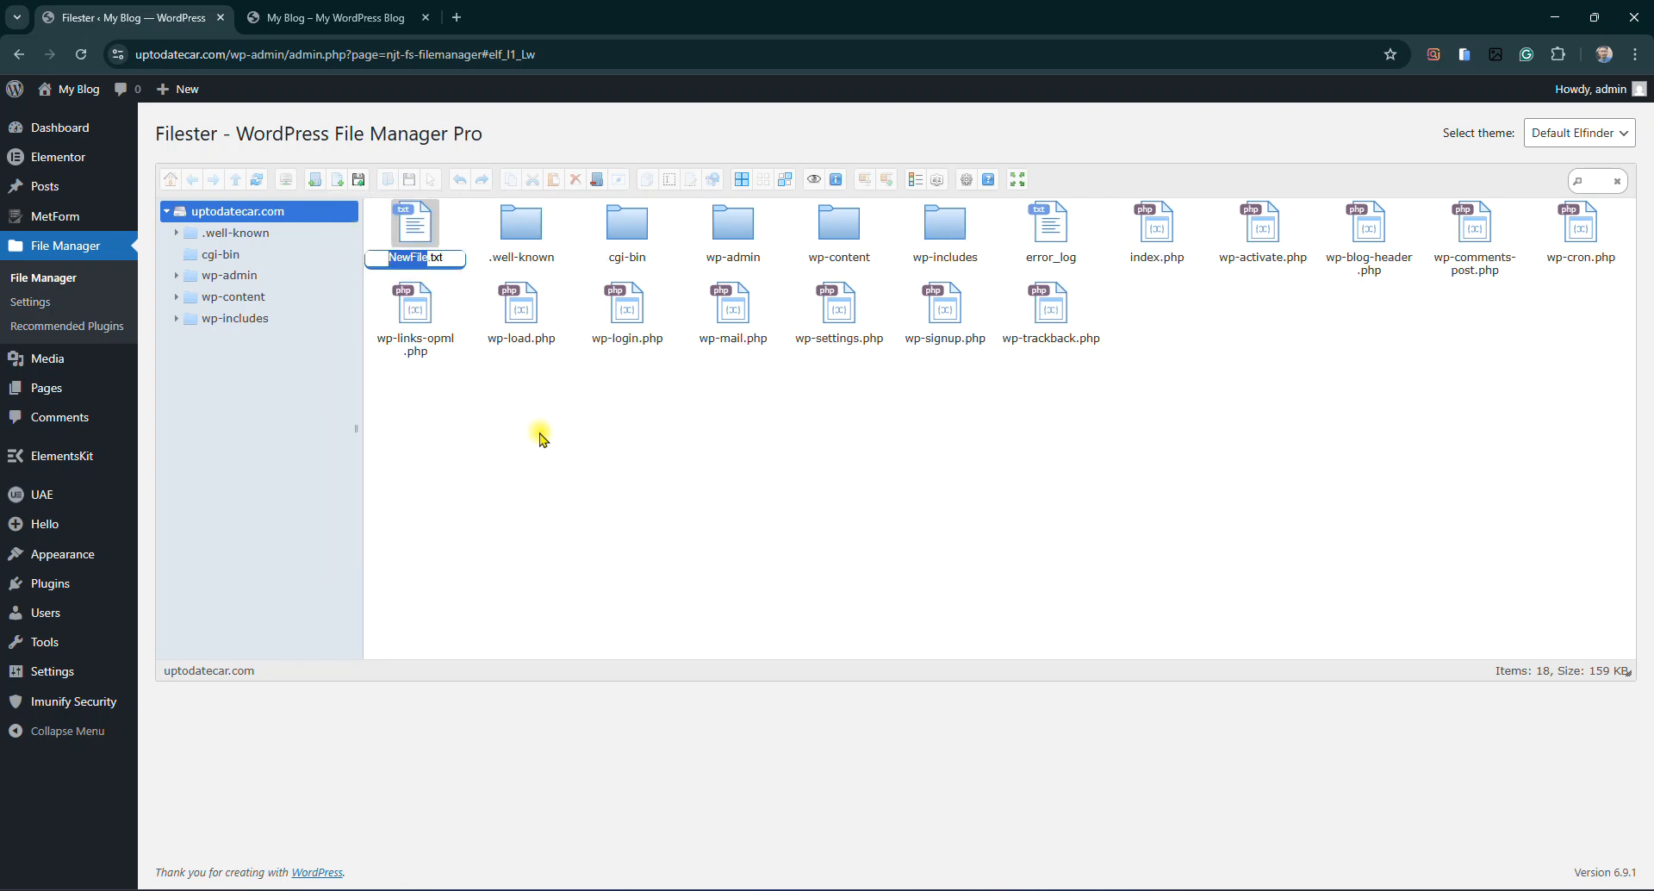
pyautogui.write('robots')
pyautogui.press('Return')
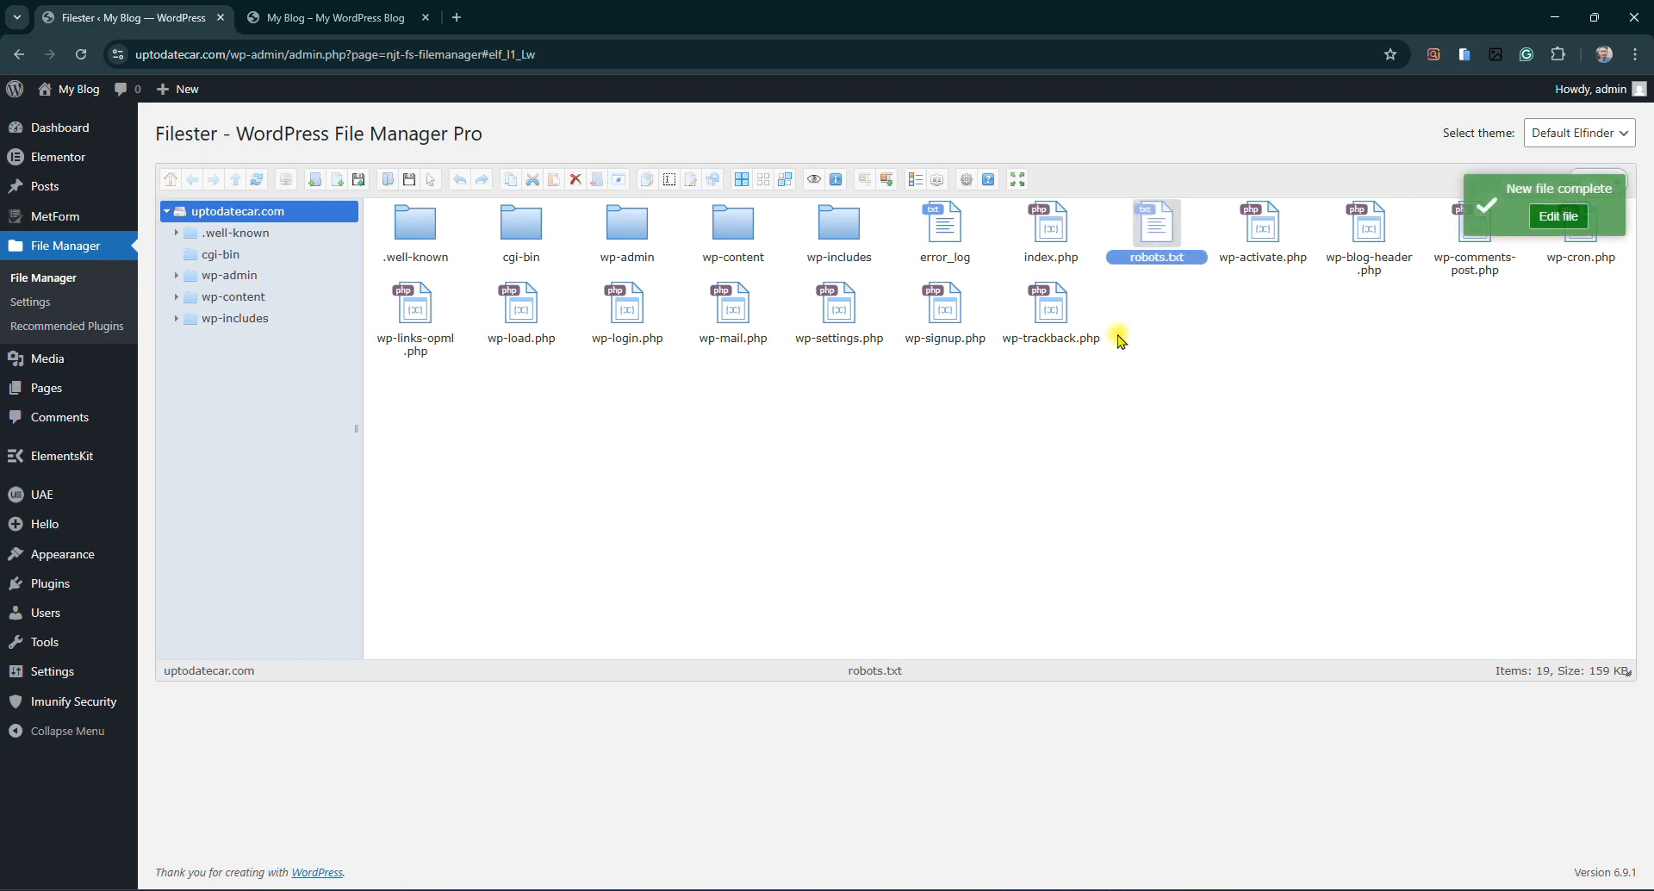
# Open robots.txt in the TextArea editor via Edit file
pyautogui.rightClick(1150, 241)
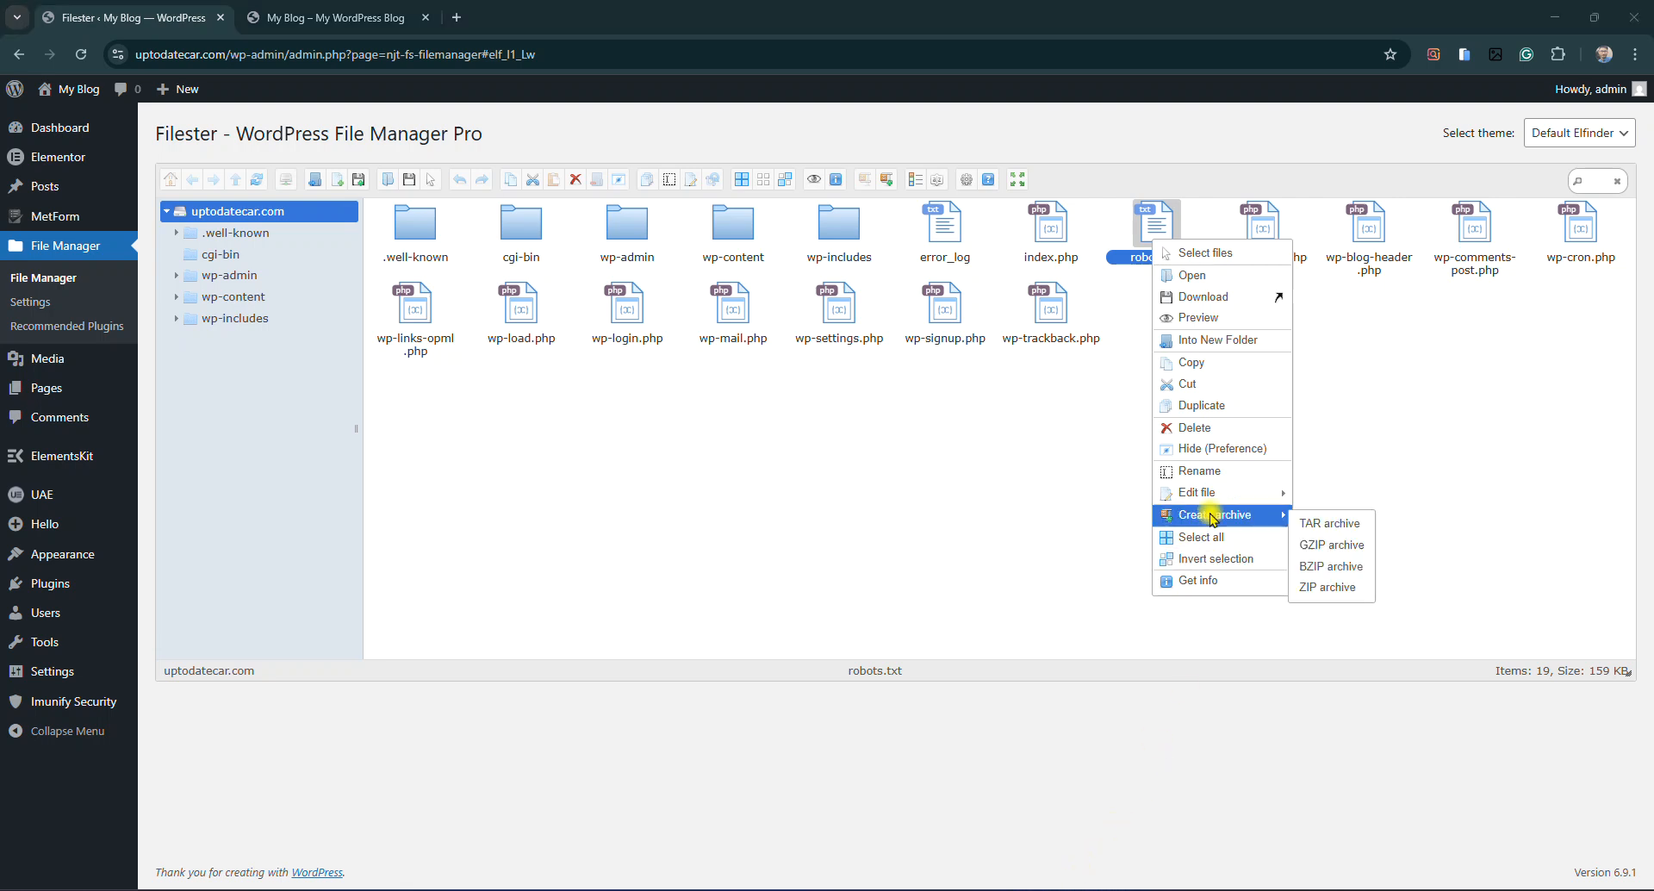
pyautogui.moveTo(1217, 498)
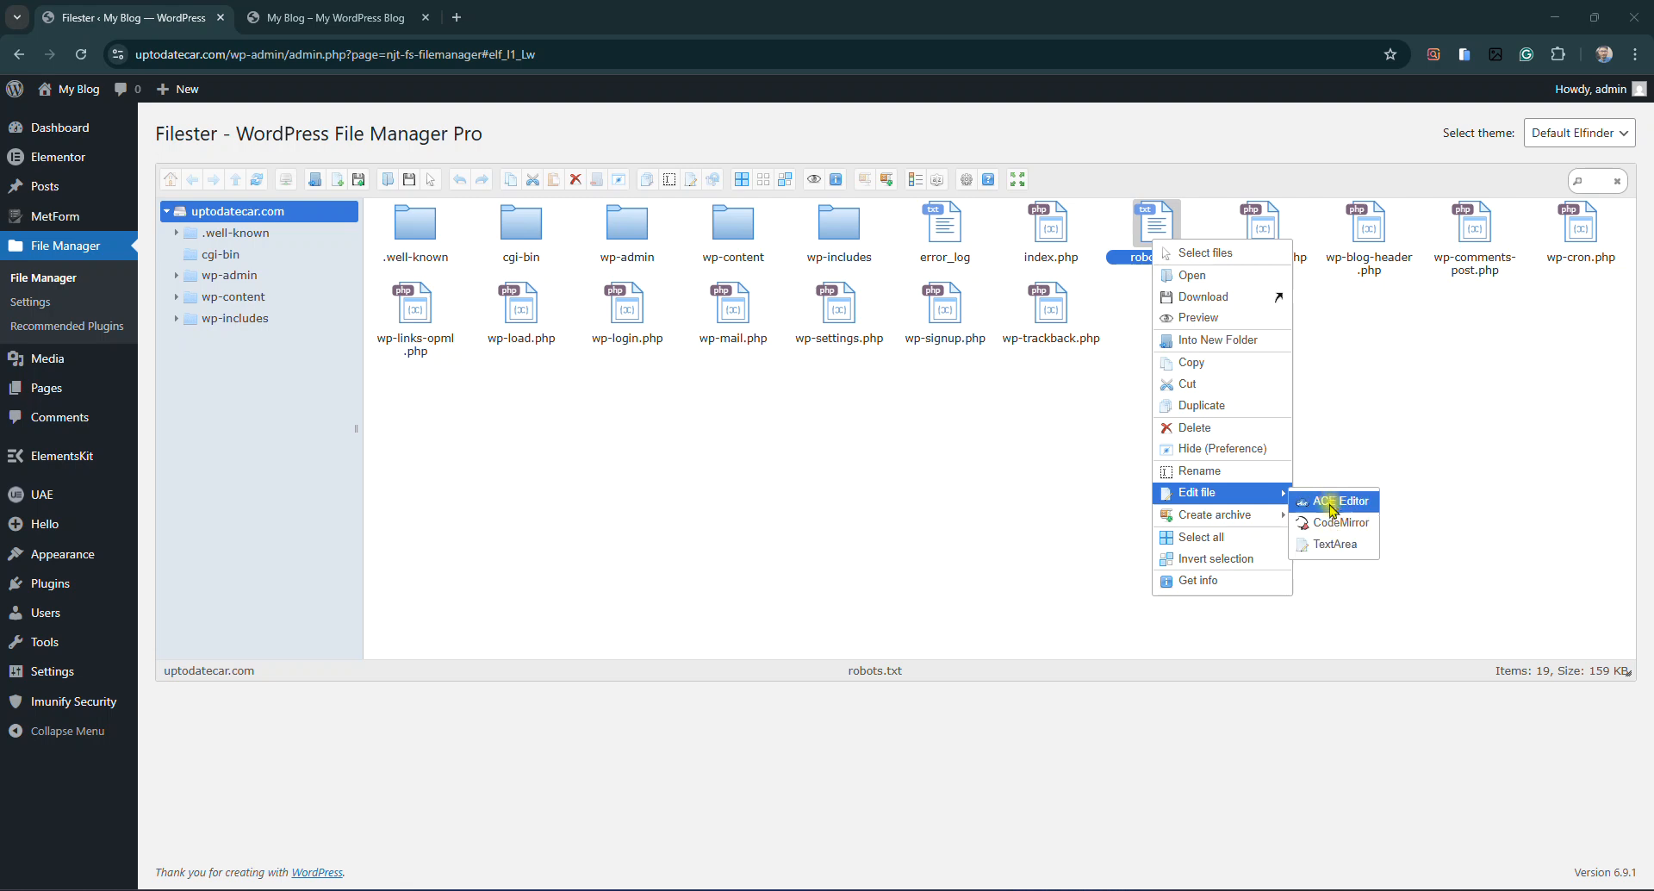
pyautogui.click(1320, 545)
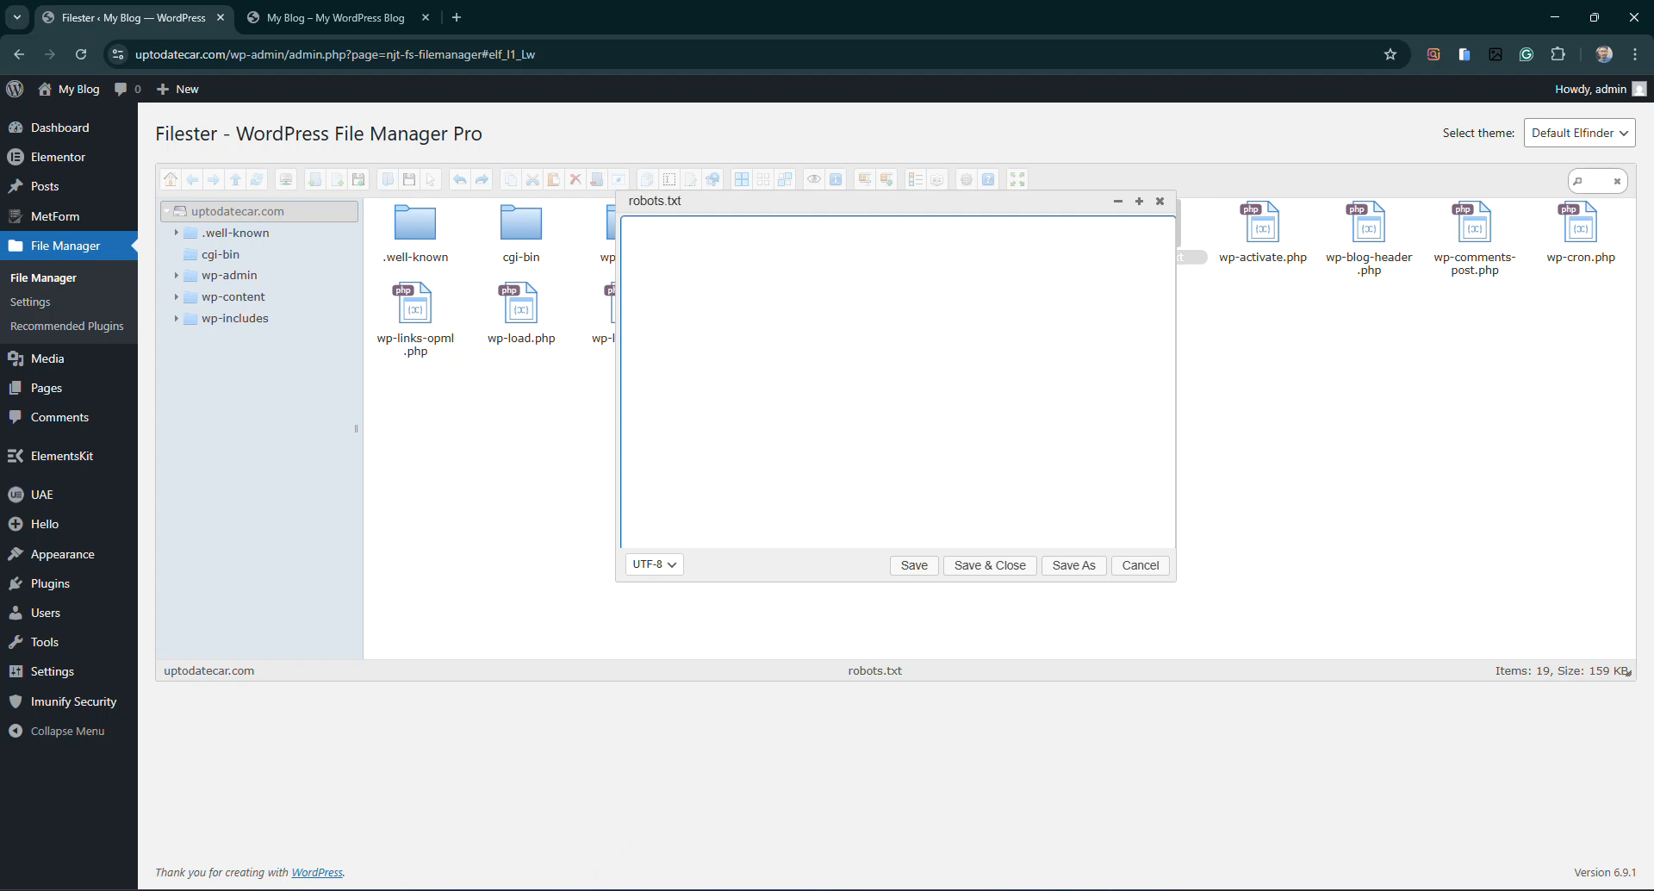
# Copy the prepared crawler rules from the notes and paste them into robots.txt
pyautogui.click(656, 890)
pyautogui.moveTo(779, 491); pyautogui.dragTo(28, 289)
pyautogui.hotkey('ctrl', 'c')
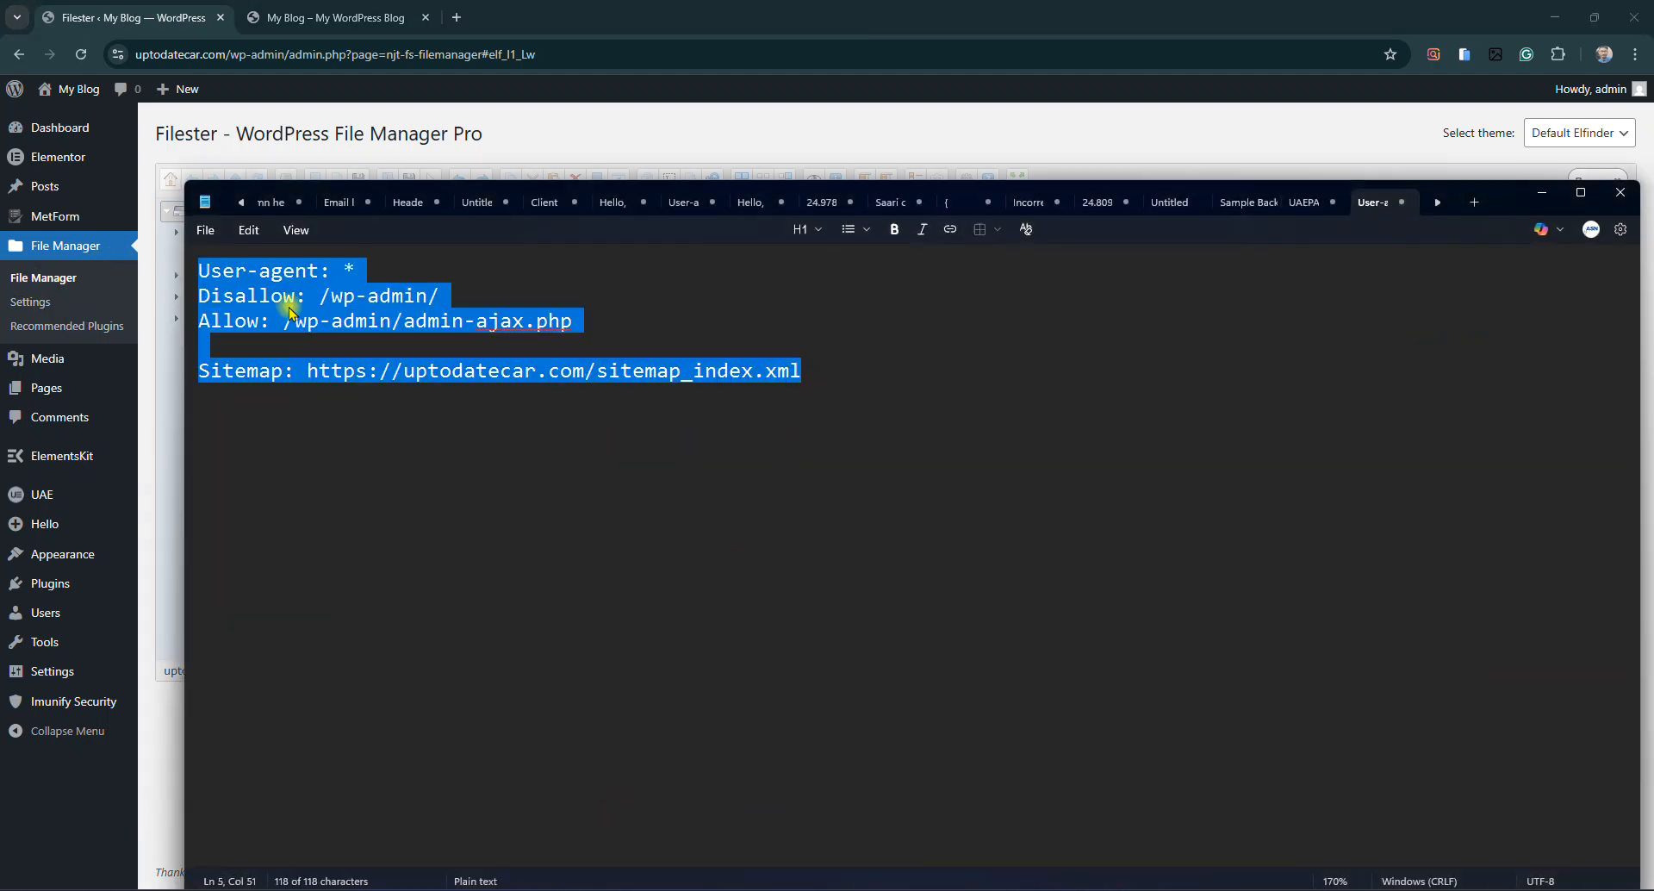
pyautogui.click(1542, 192)
pyautogui.hotkey('ctrl', 'v')
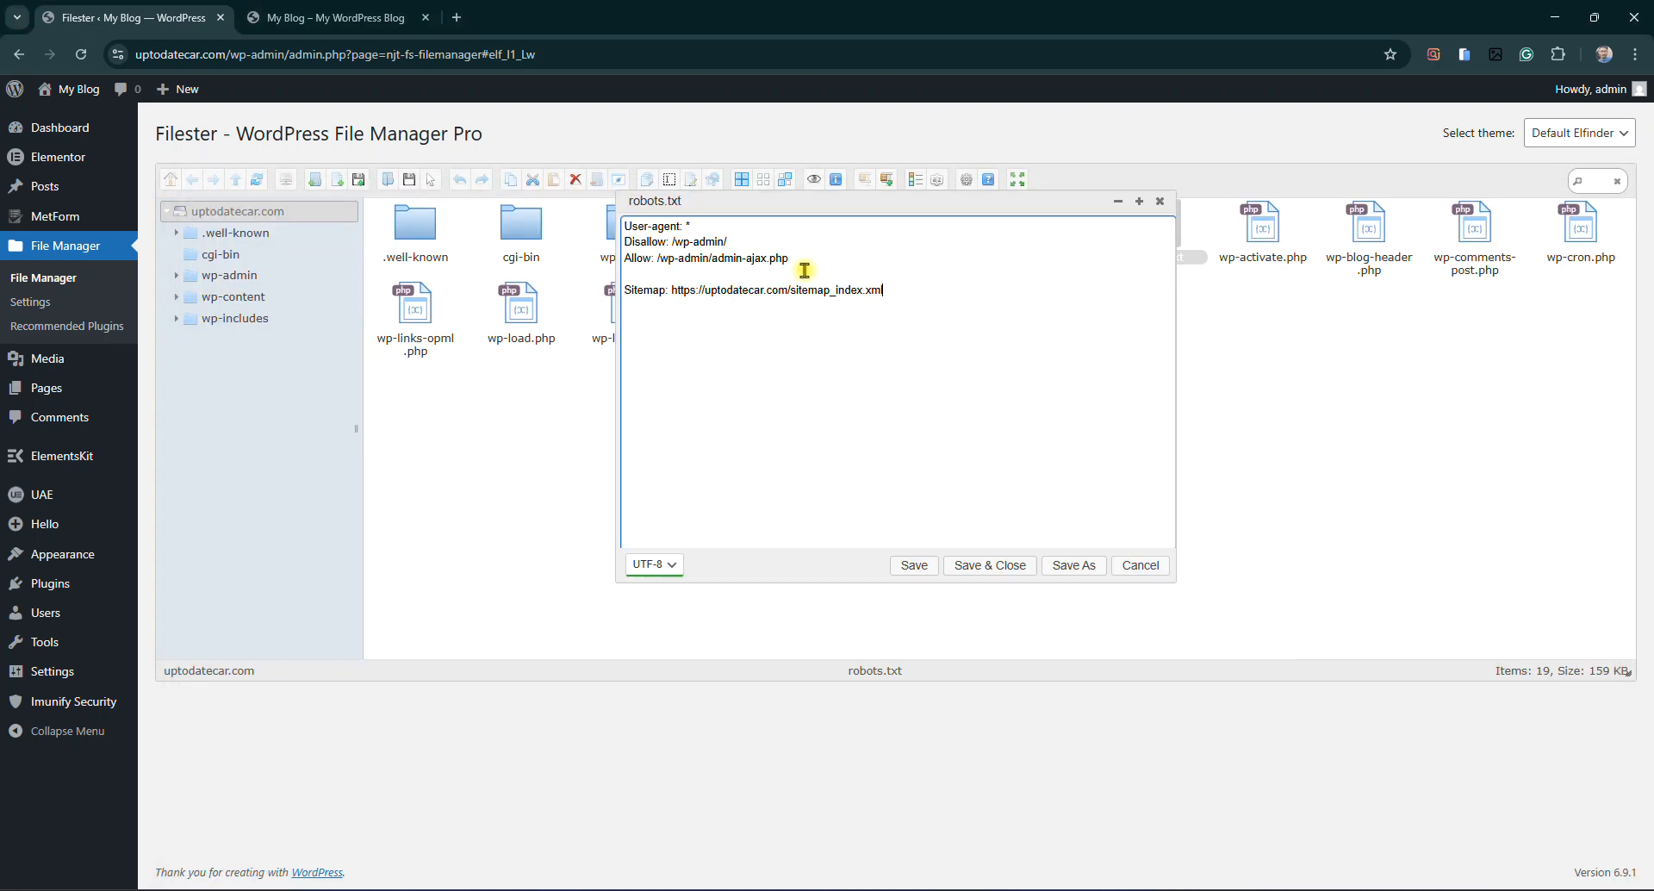
# Review the pasted Disallow /wp-admin/, Allow admin-ajax.php and Sitemap lines
pyautogui.moveTo(897, 291); pyautogui.dragTo(624, 222)
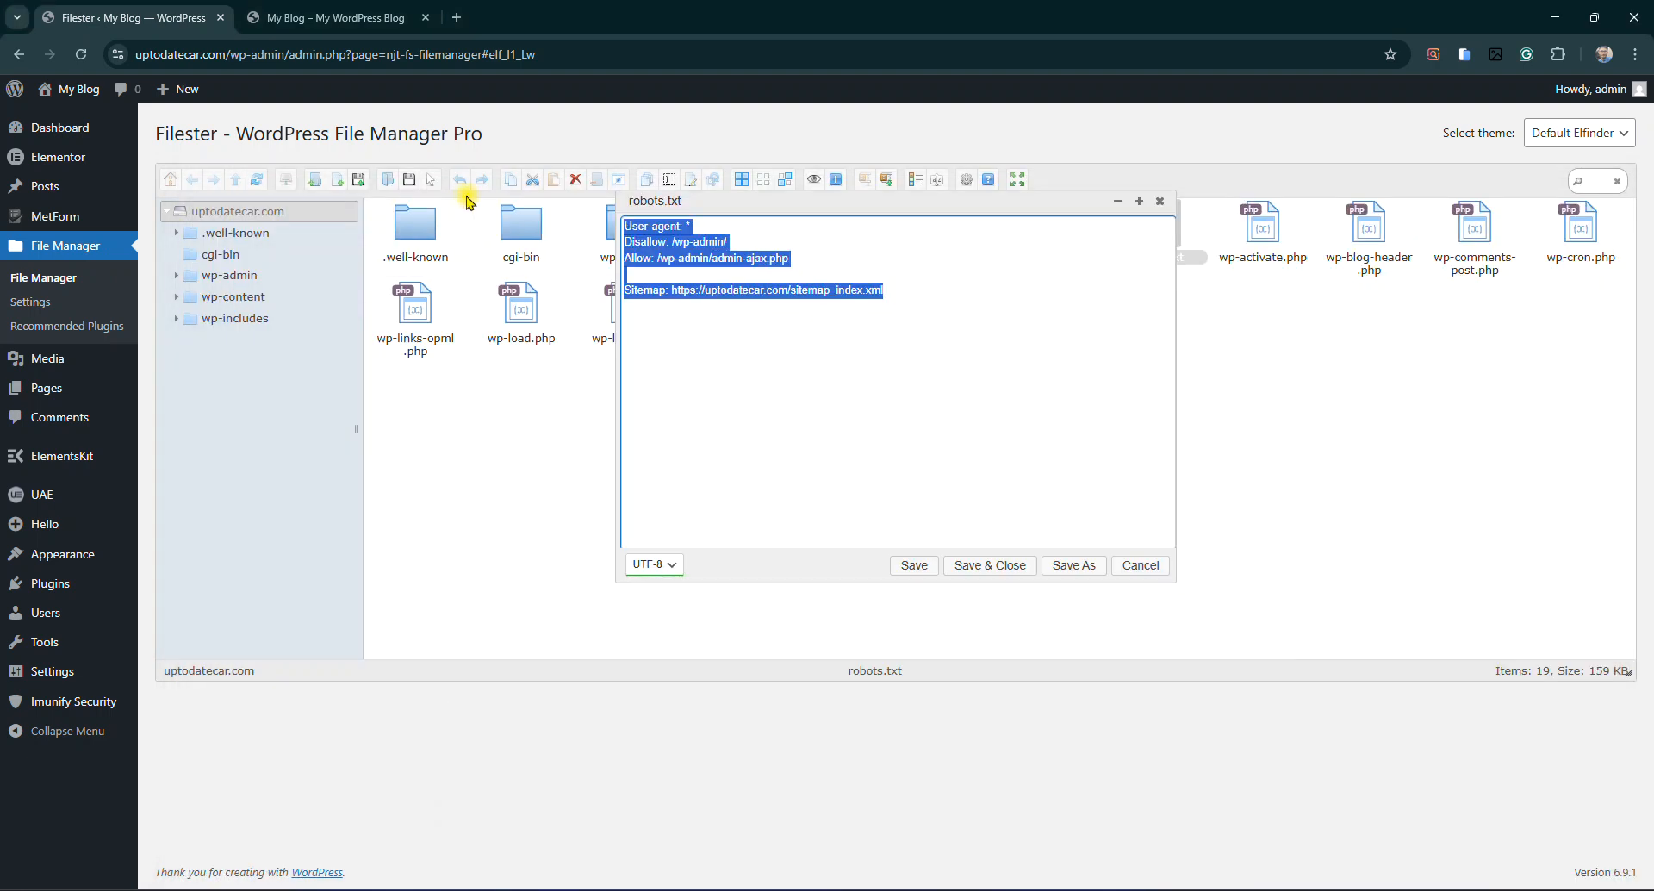
pyautogui.click(745, 268)
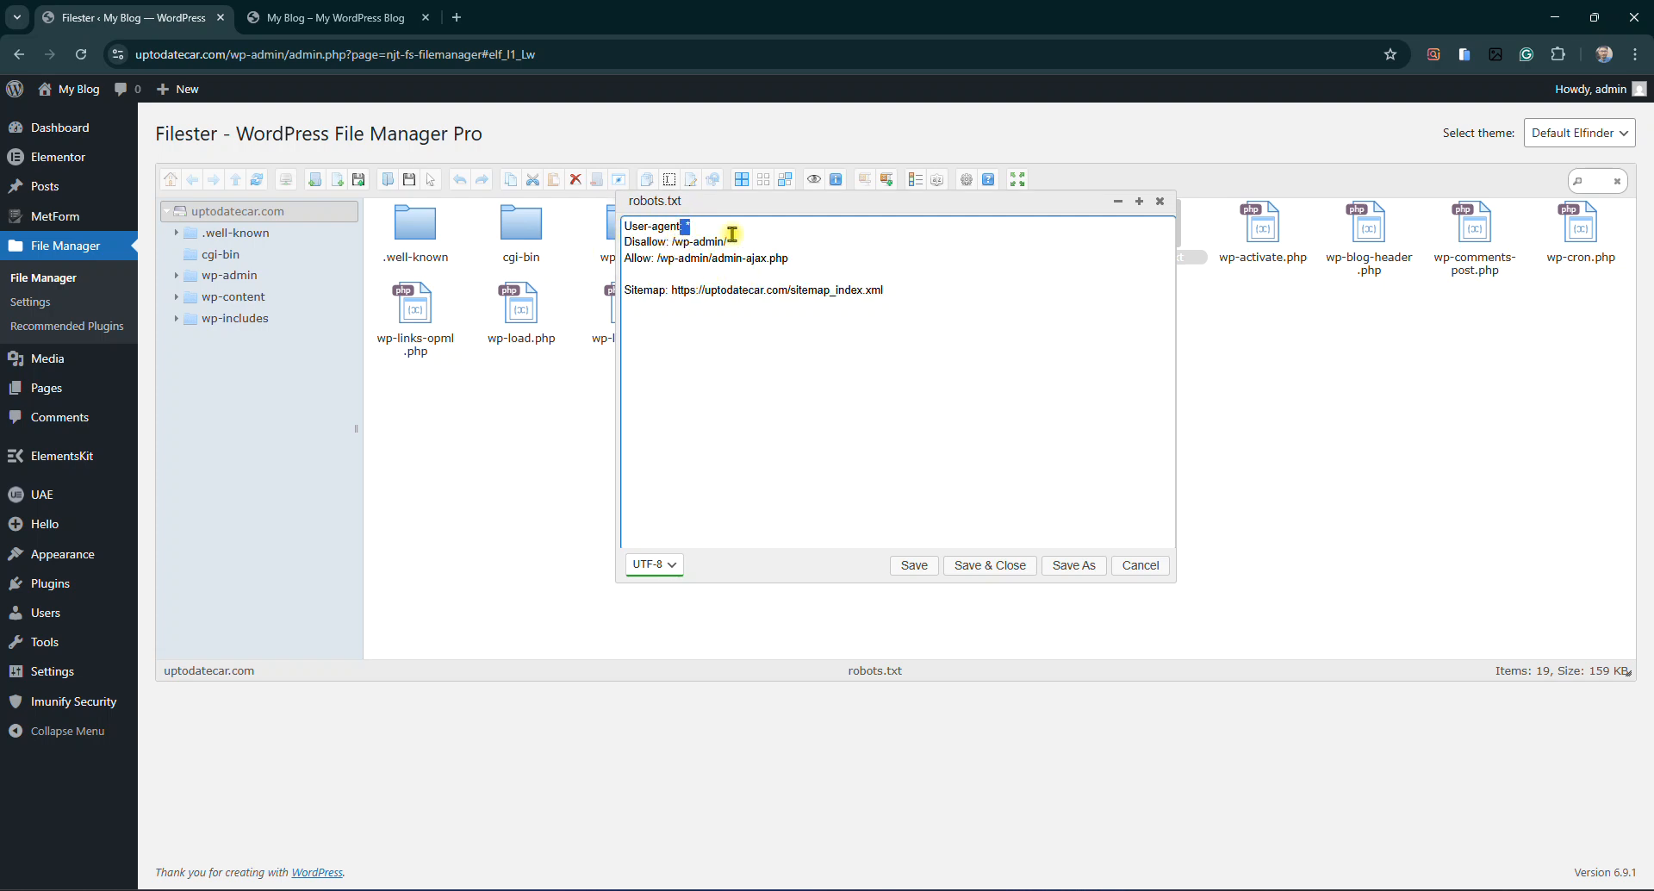
pyautogui.moveTo(732, 244); pyautogui.dragTo(671, 244)
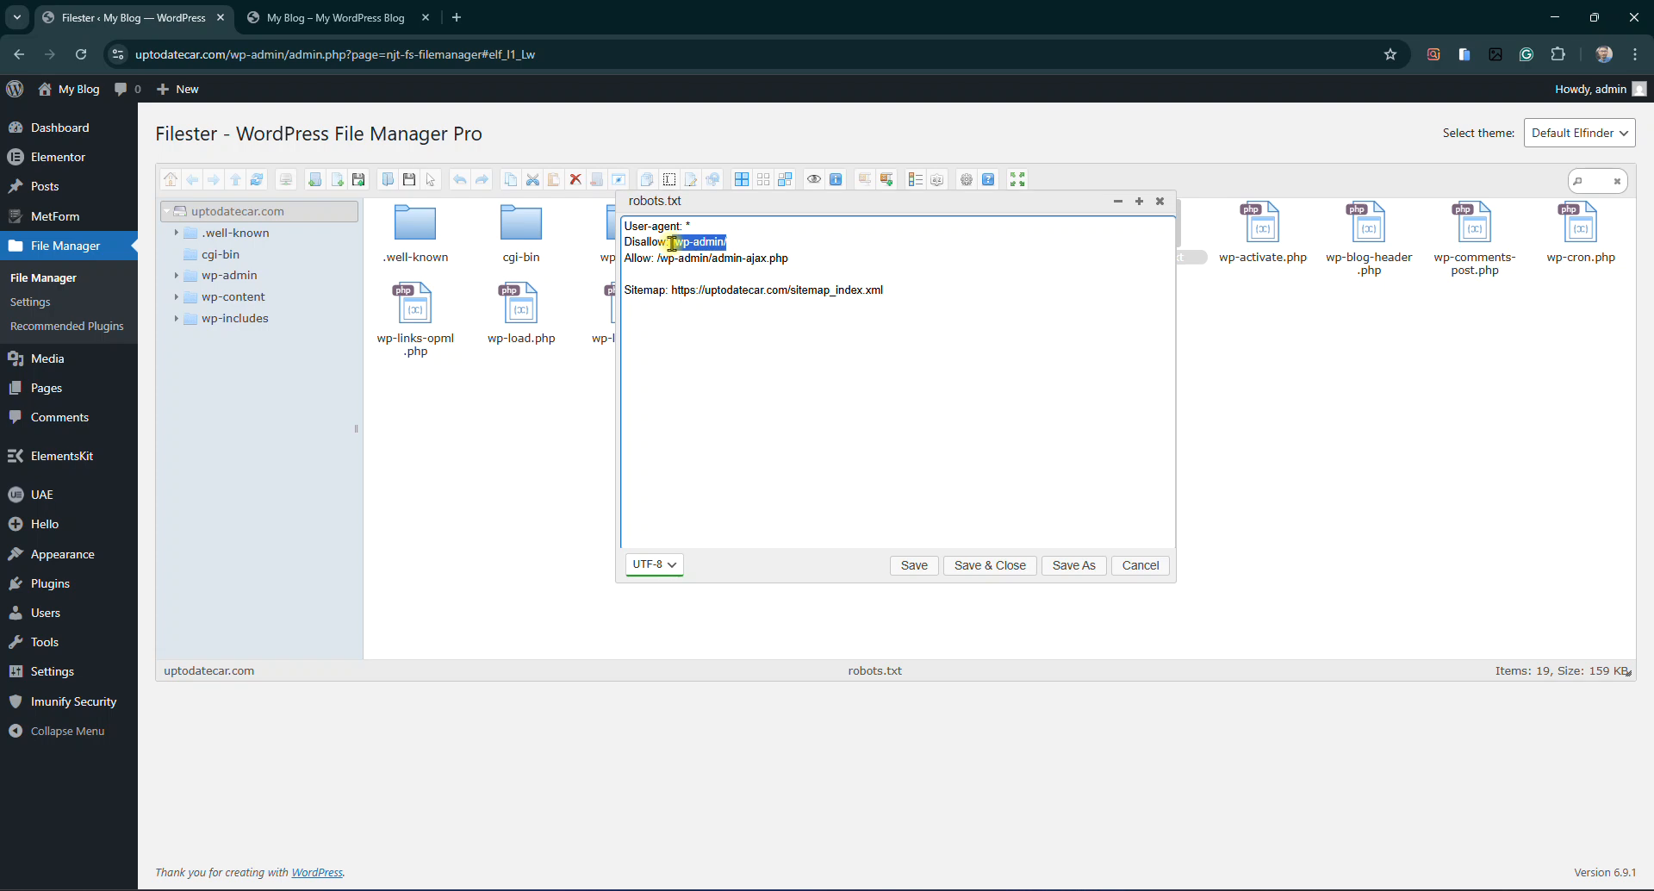
pyautogui.moveTo(657, 257); pyautogui.dragTo(824, 258)
pyautogui.click(741, 254)
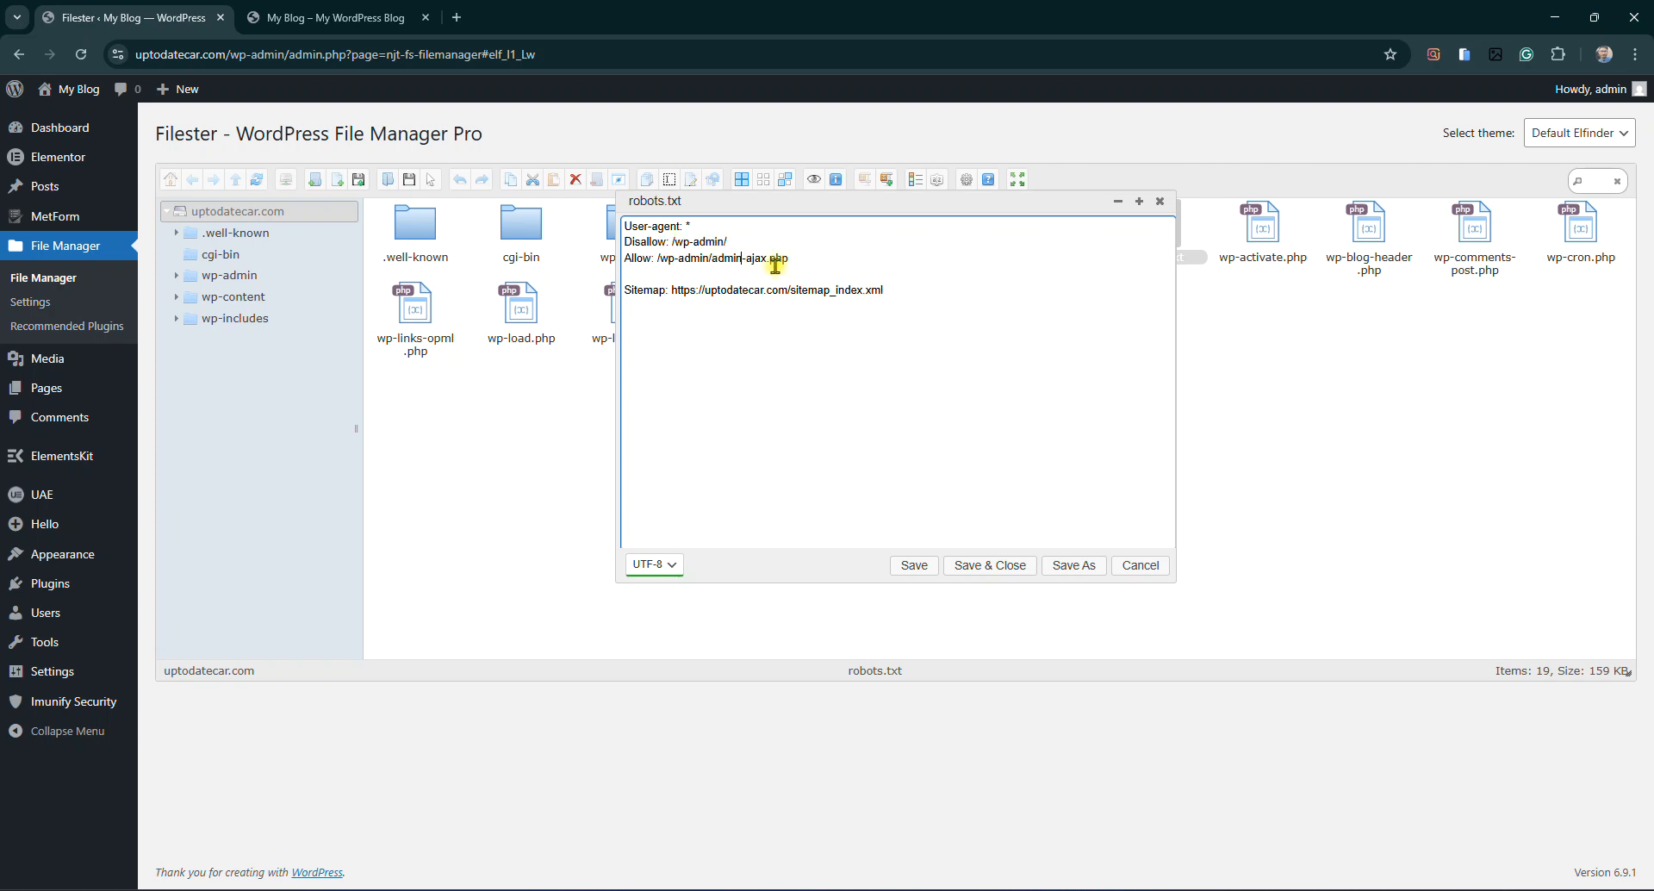
pyautogui.moveTo(905, 293); pyautogui.dragTo(671, 295)
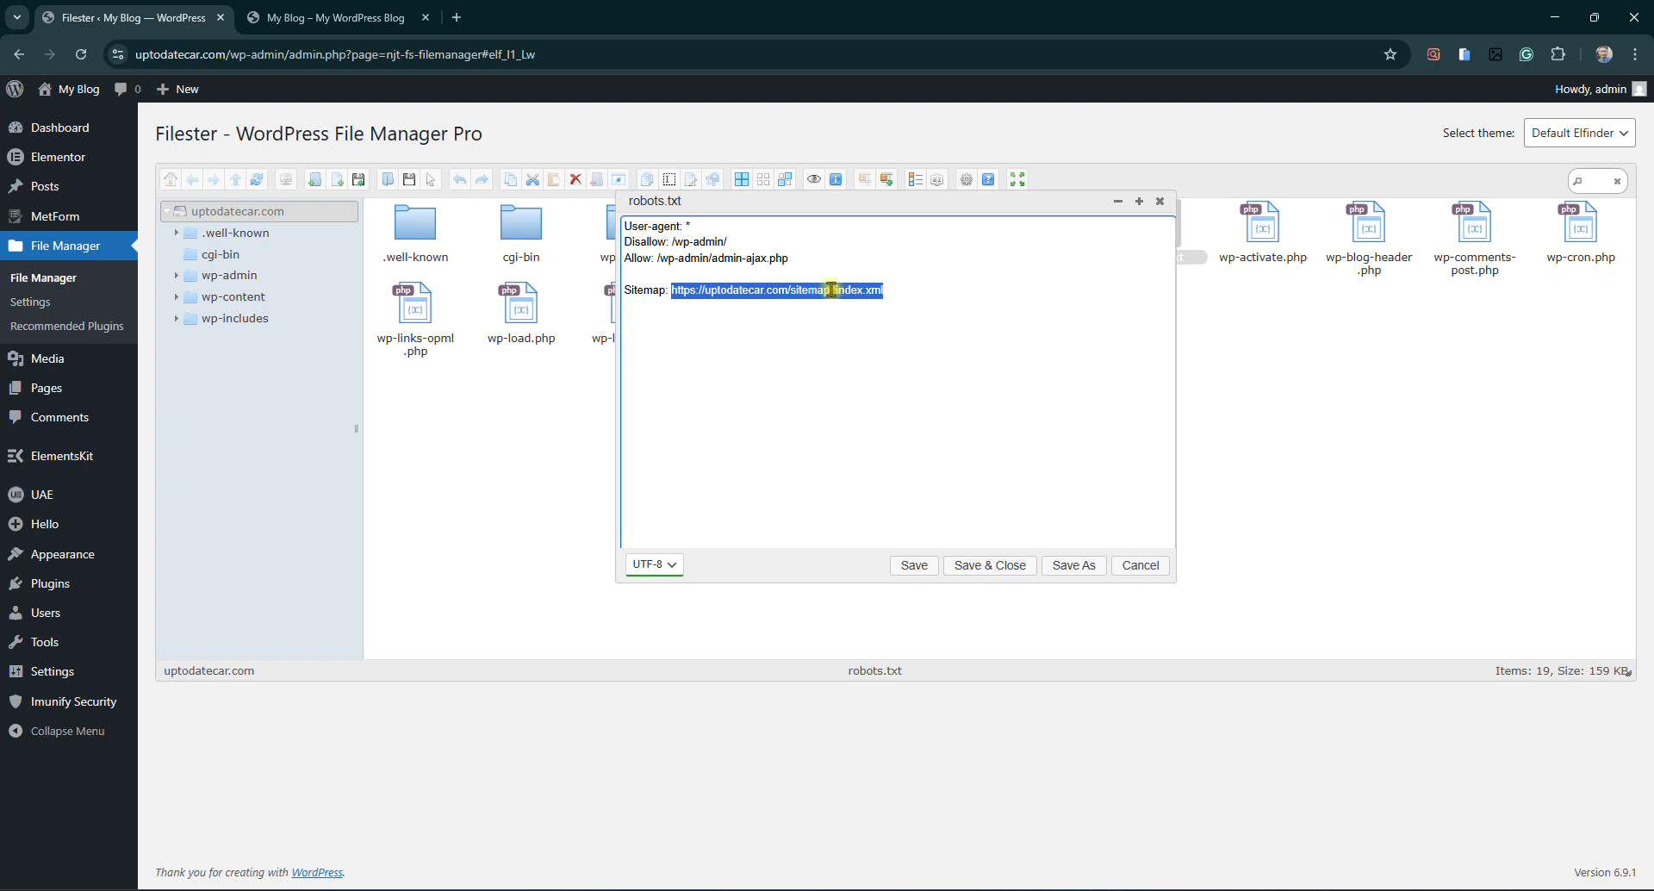
pyautogui.click(890, 292)
# Check the sitemap_index.xml file name, then save robots.txt and close the editor
pyautogui.moveTo(889, 292); pyautogui.dragTo(814, 294)
pyautogui.doubleClick(816, 294)
pyautogui.click(816, 294)
pyautogui.doubleClick(806, 294)
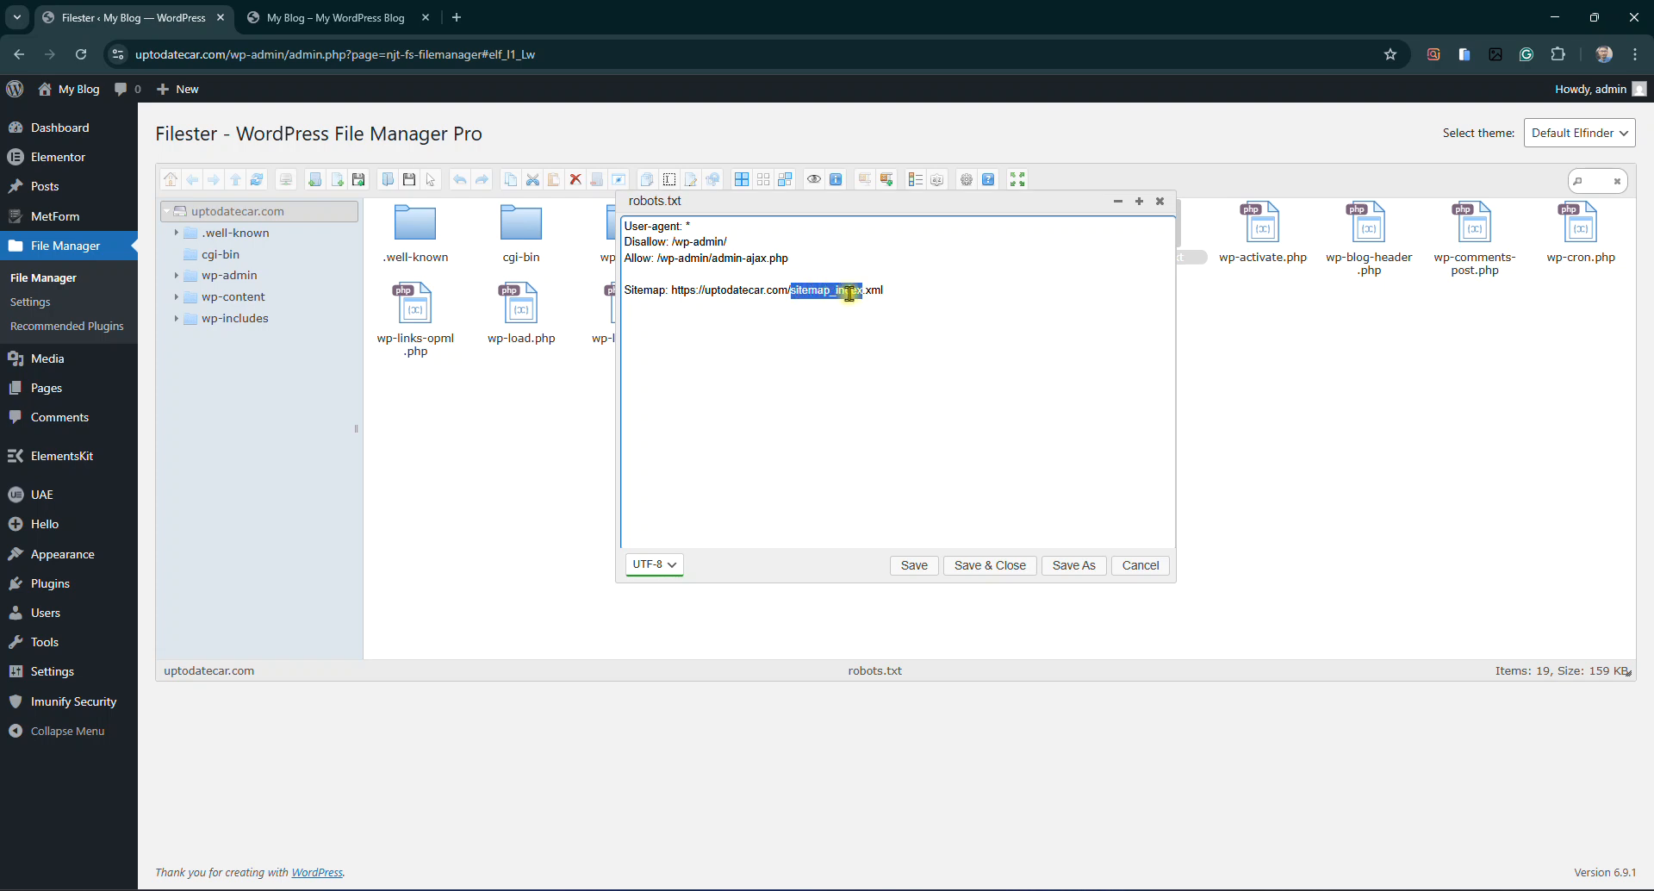
pyautogui.click(837, 294)
pyautogui.moveTo(791, 294); pyautogui.dragTo(901, 292)
pyautogui.click(901, 292)
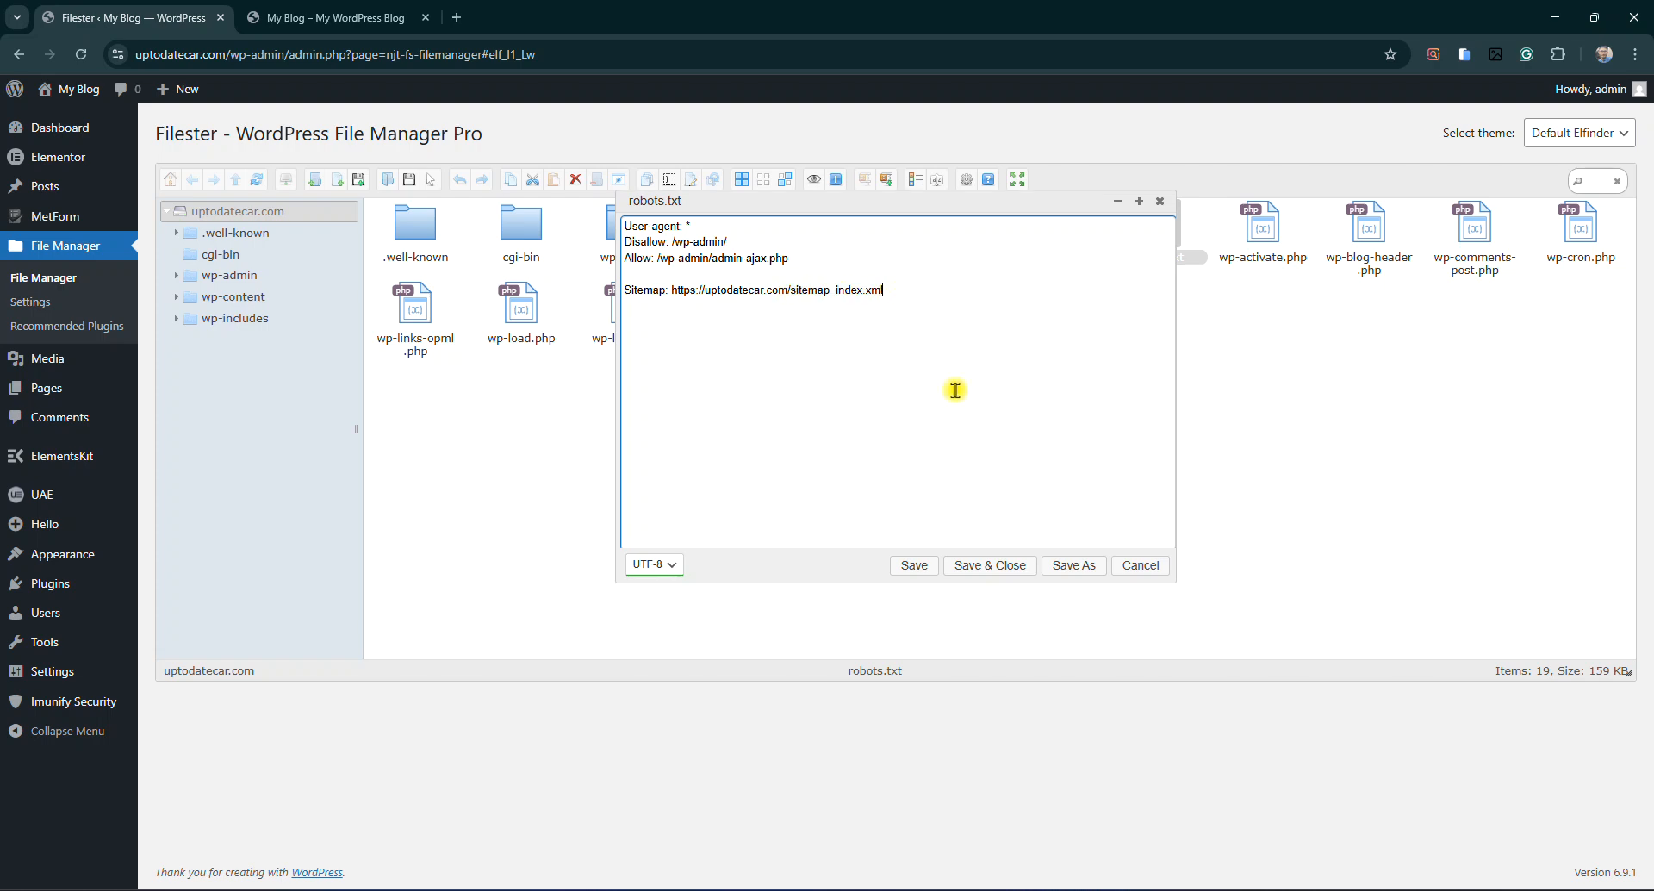
pyautogui.click(1008, 572)
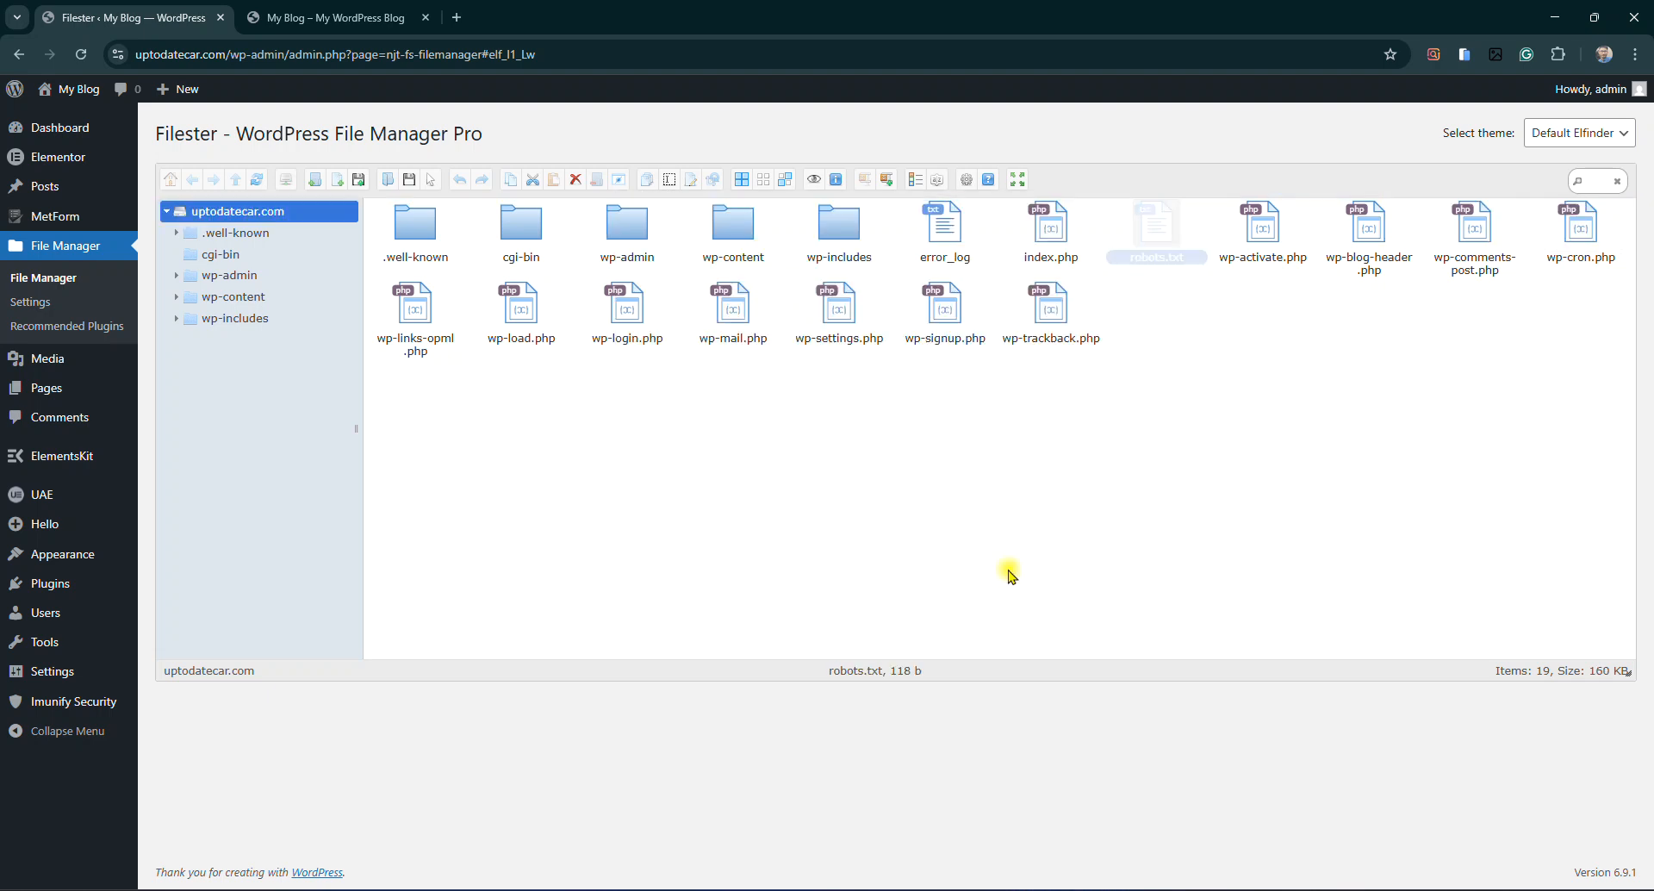
# Load the site's /robots.txt URL in the blog tab to verify the rules, then close it
pyautogui.click(349, 15)
pyautogui.click(358, 52)
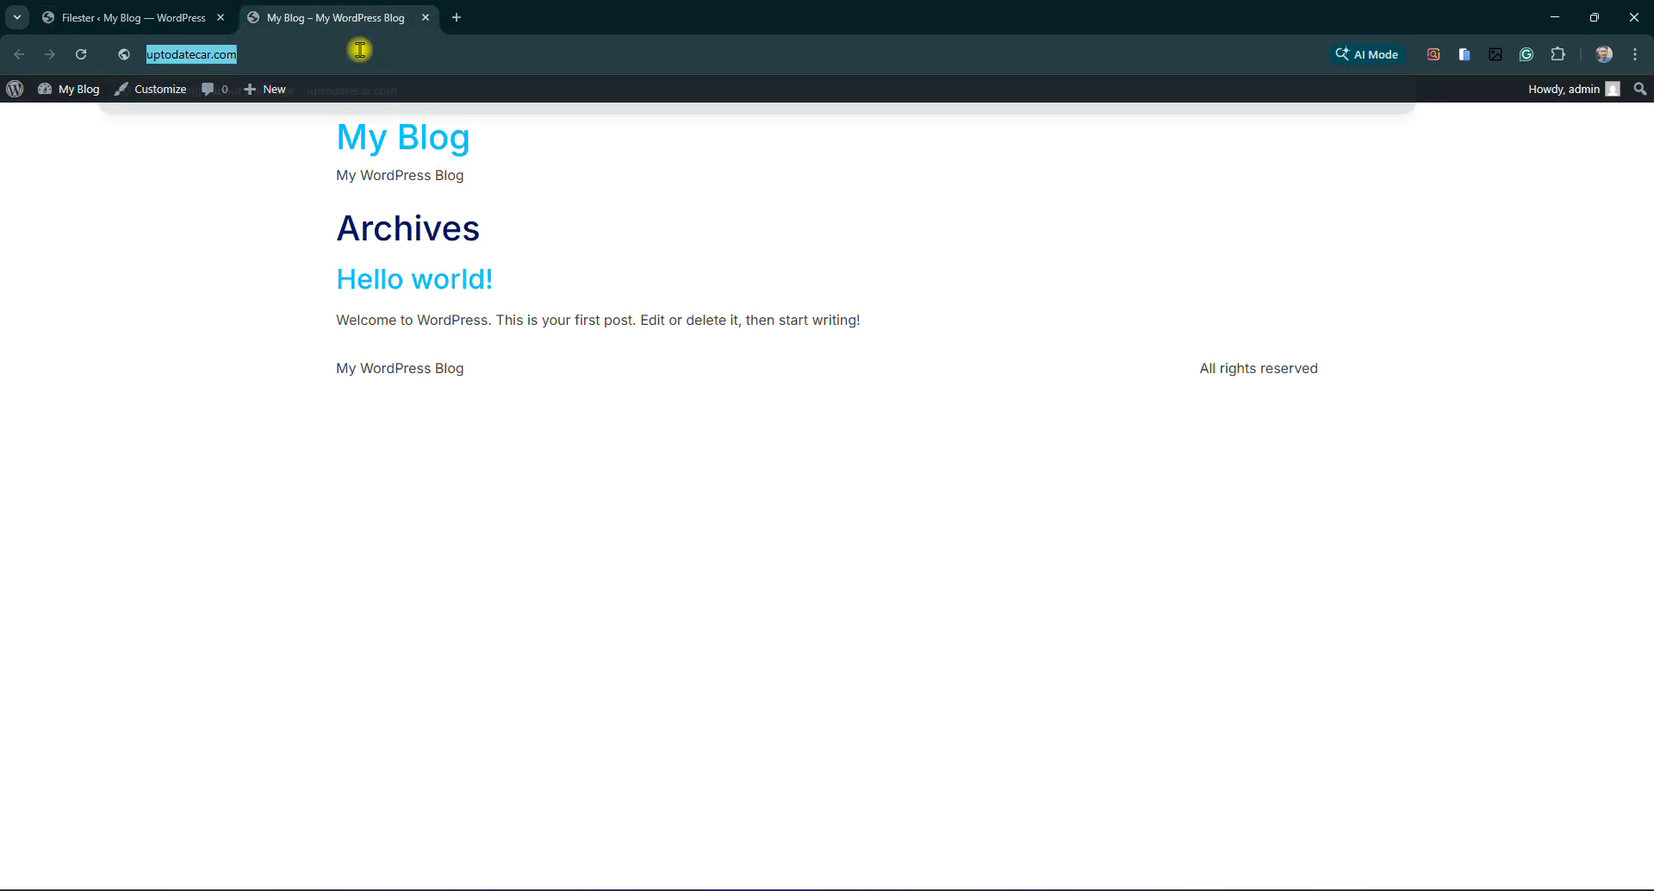
pyautogui.click(405, 46)
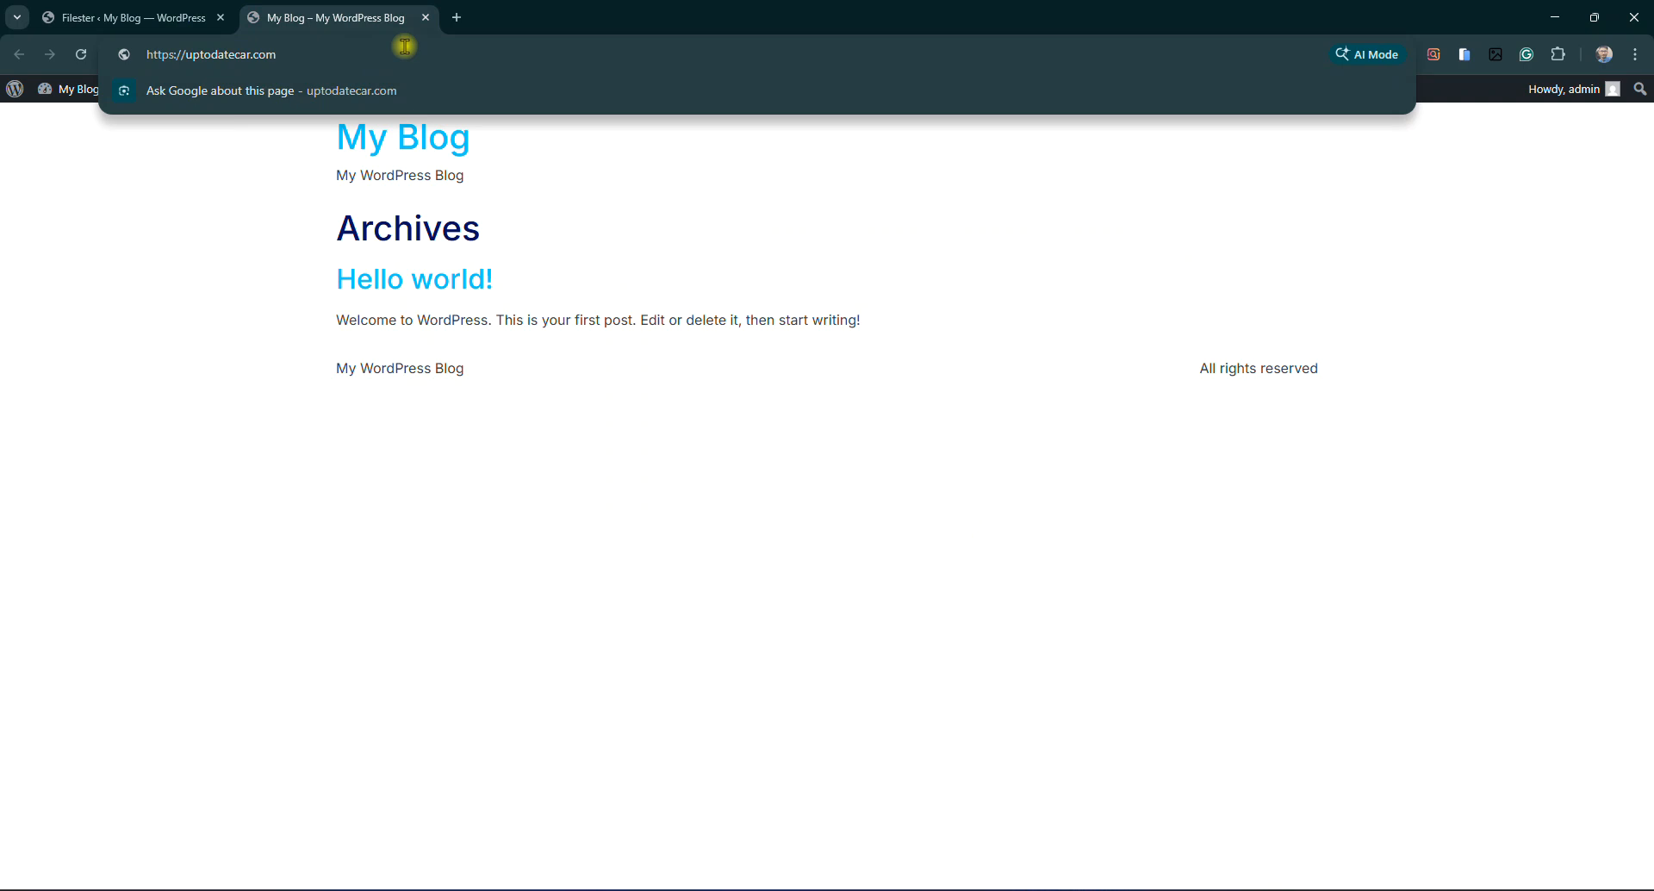
pyautogui.write('/')
pyautogui.write('robot')
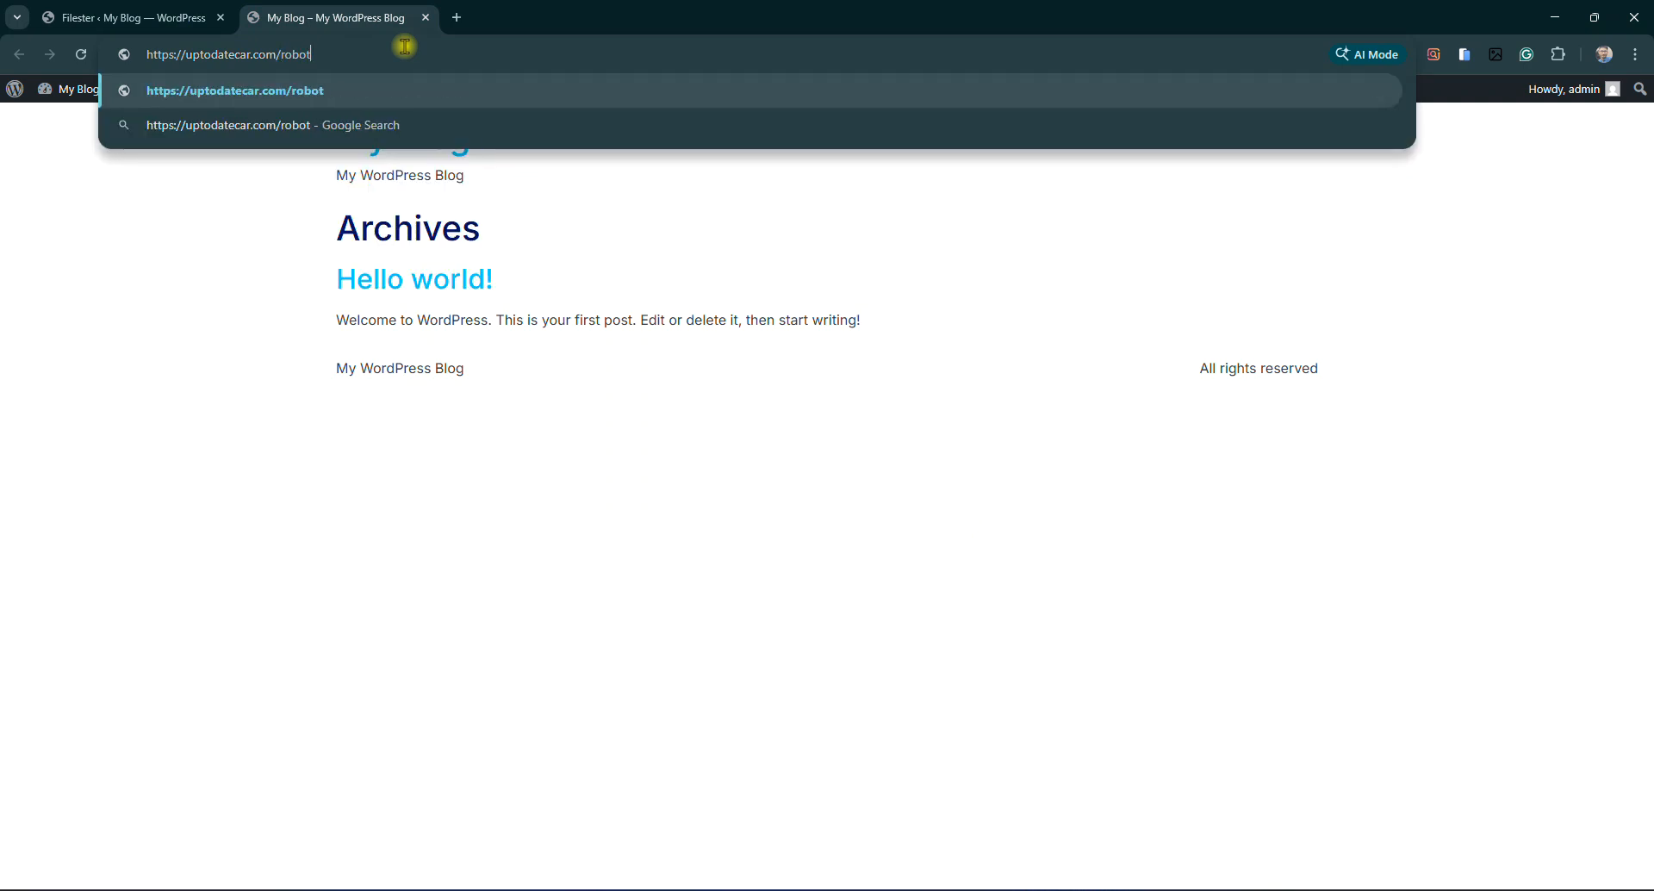
pyautogui.write('s.txt')
pyautogui.press('Return')
pyautogui.hotkey('ctrl', '+')
pyautogui.hotkey('ctrl', '+')
pyautogui.hotkey('ctrl', '+')
pyautogui.hotkey('ctrl', '+')
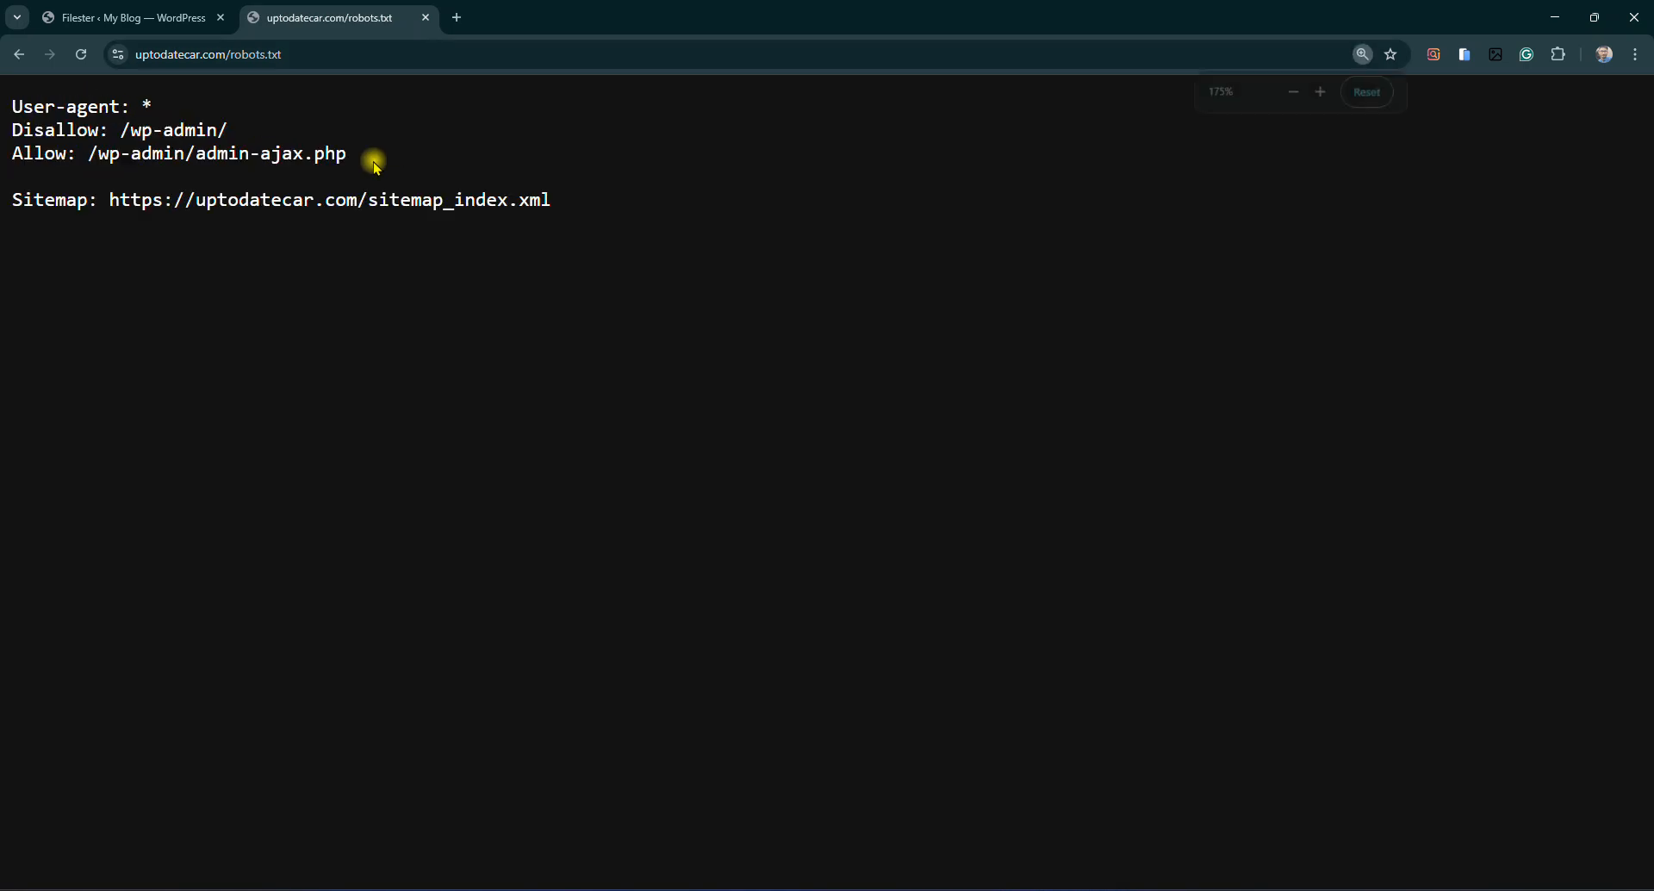
pyautogui.hotkey('ctrl', 'a')
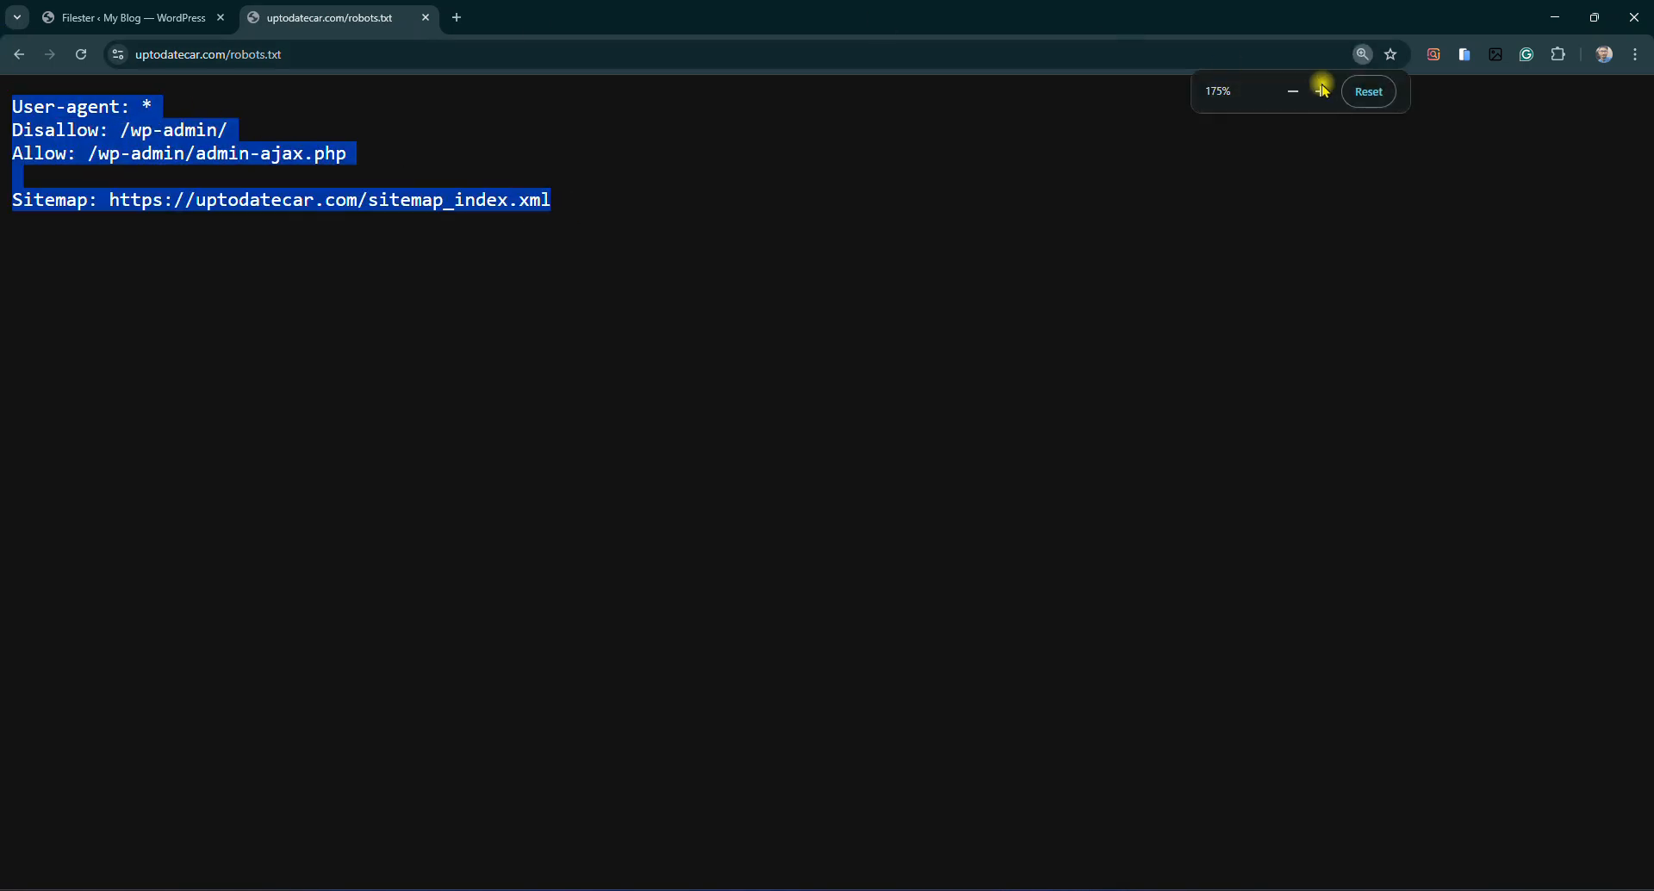
pyautogui.click(1369, 91)
pyautogui.click(426, 17)
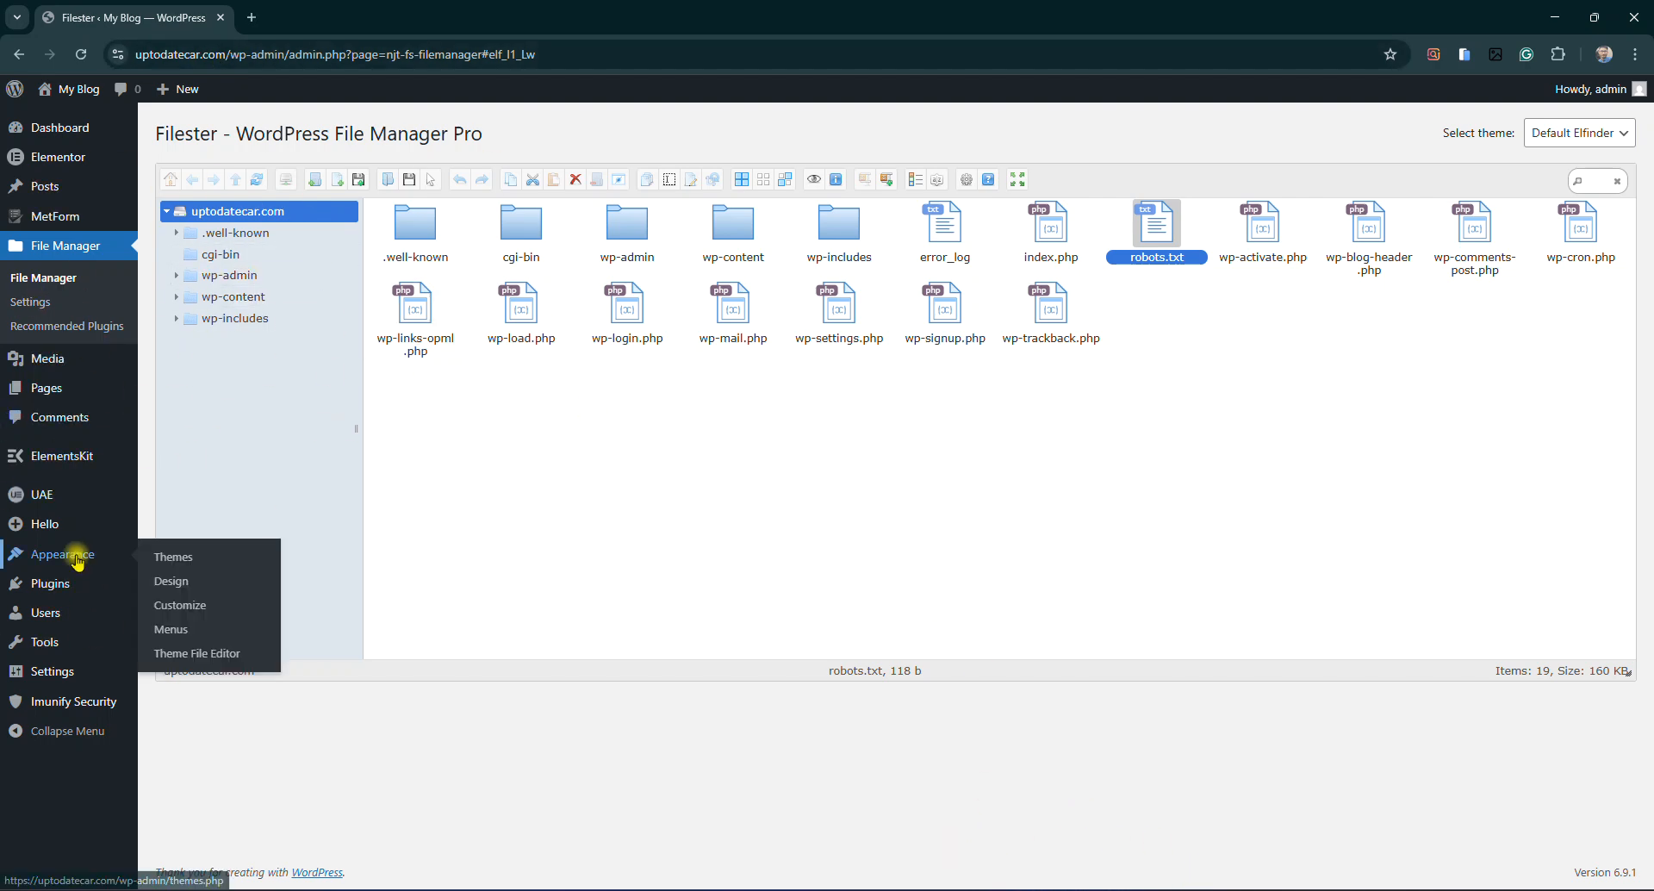
# Deactivate and delete Filester – File Manager Pro from Installed Plugins, leaving 7 plugins
pyautogui.moveTo(48, 590)
pyautogui.click(188, 610)
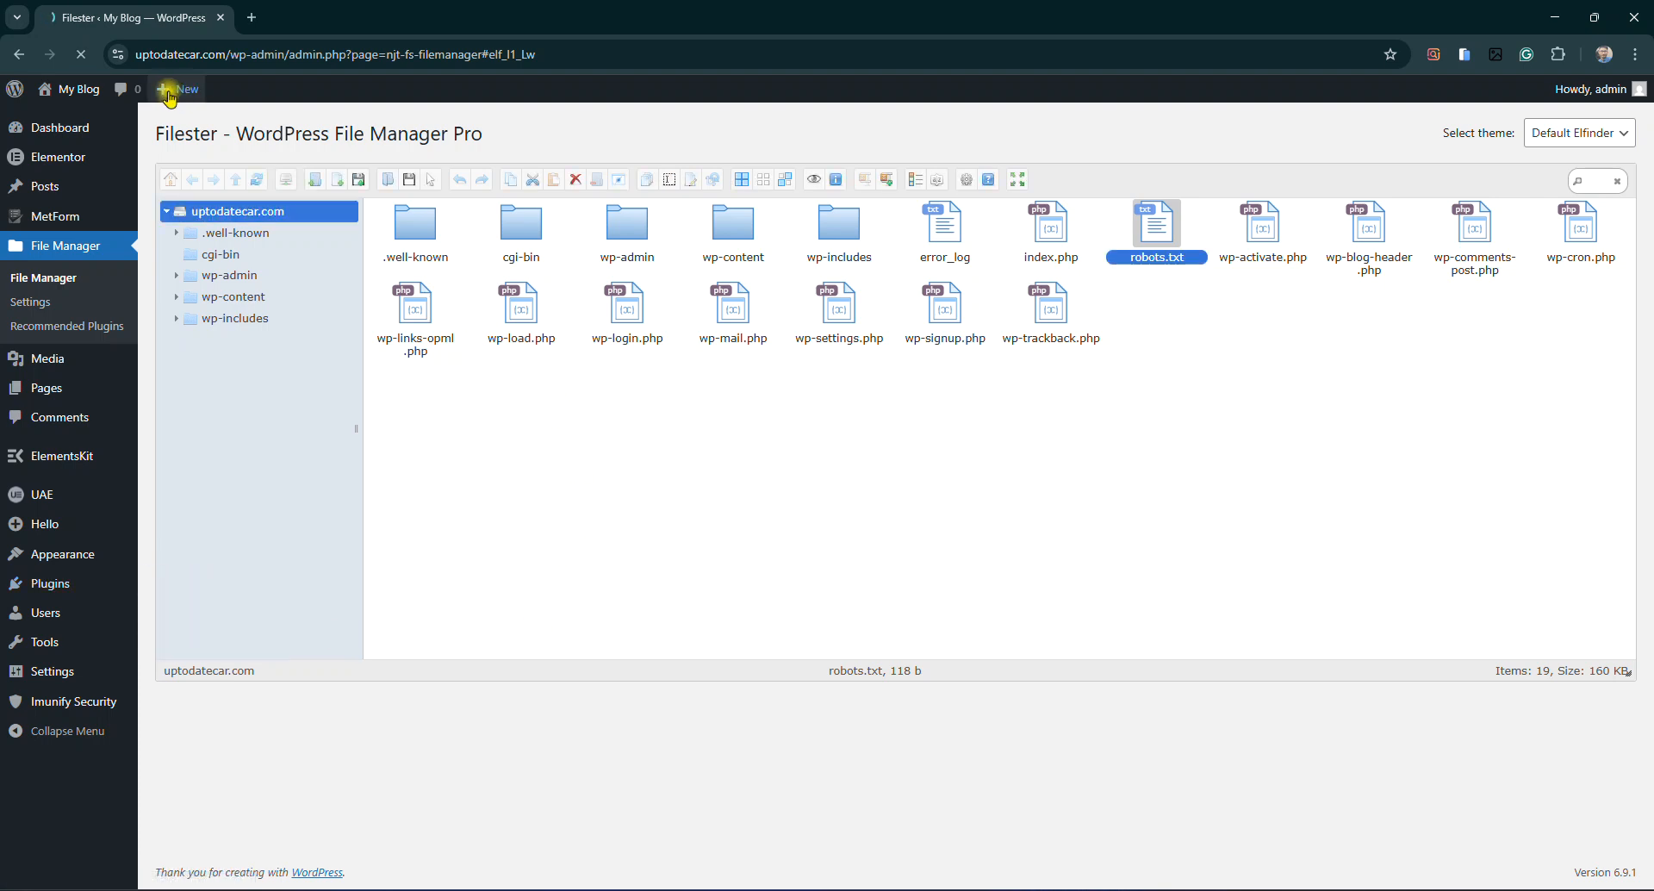
pyautogui.scroll(-3, 369, 450)
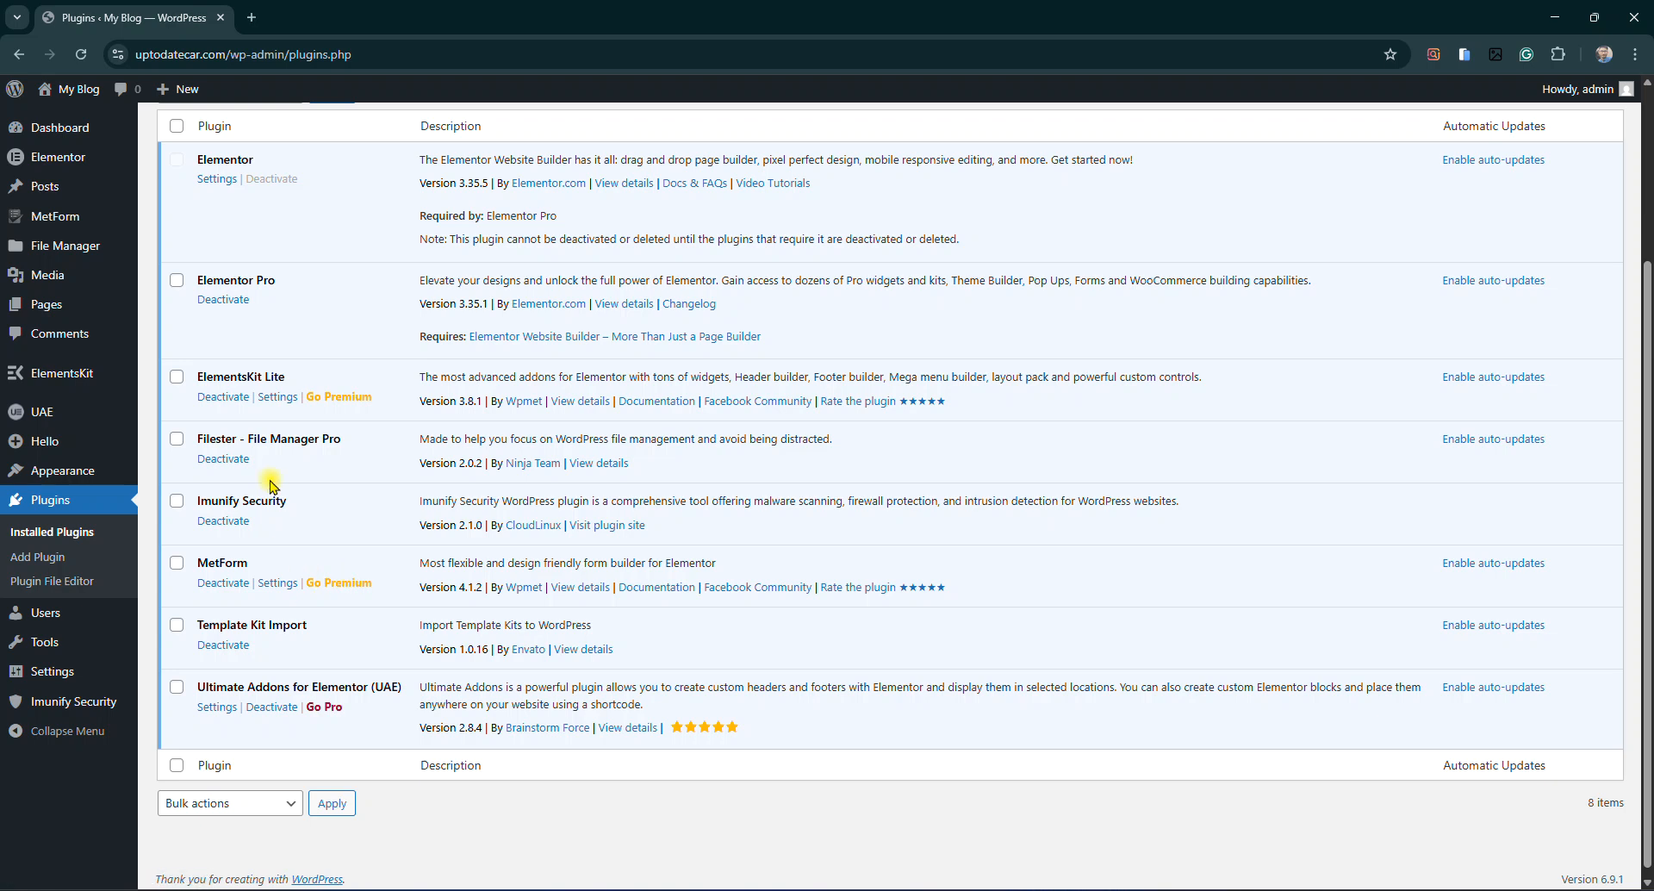
pyautogui.click(223, 459)
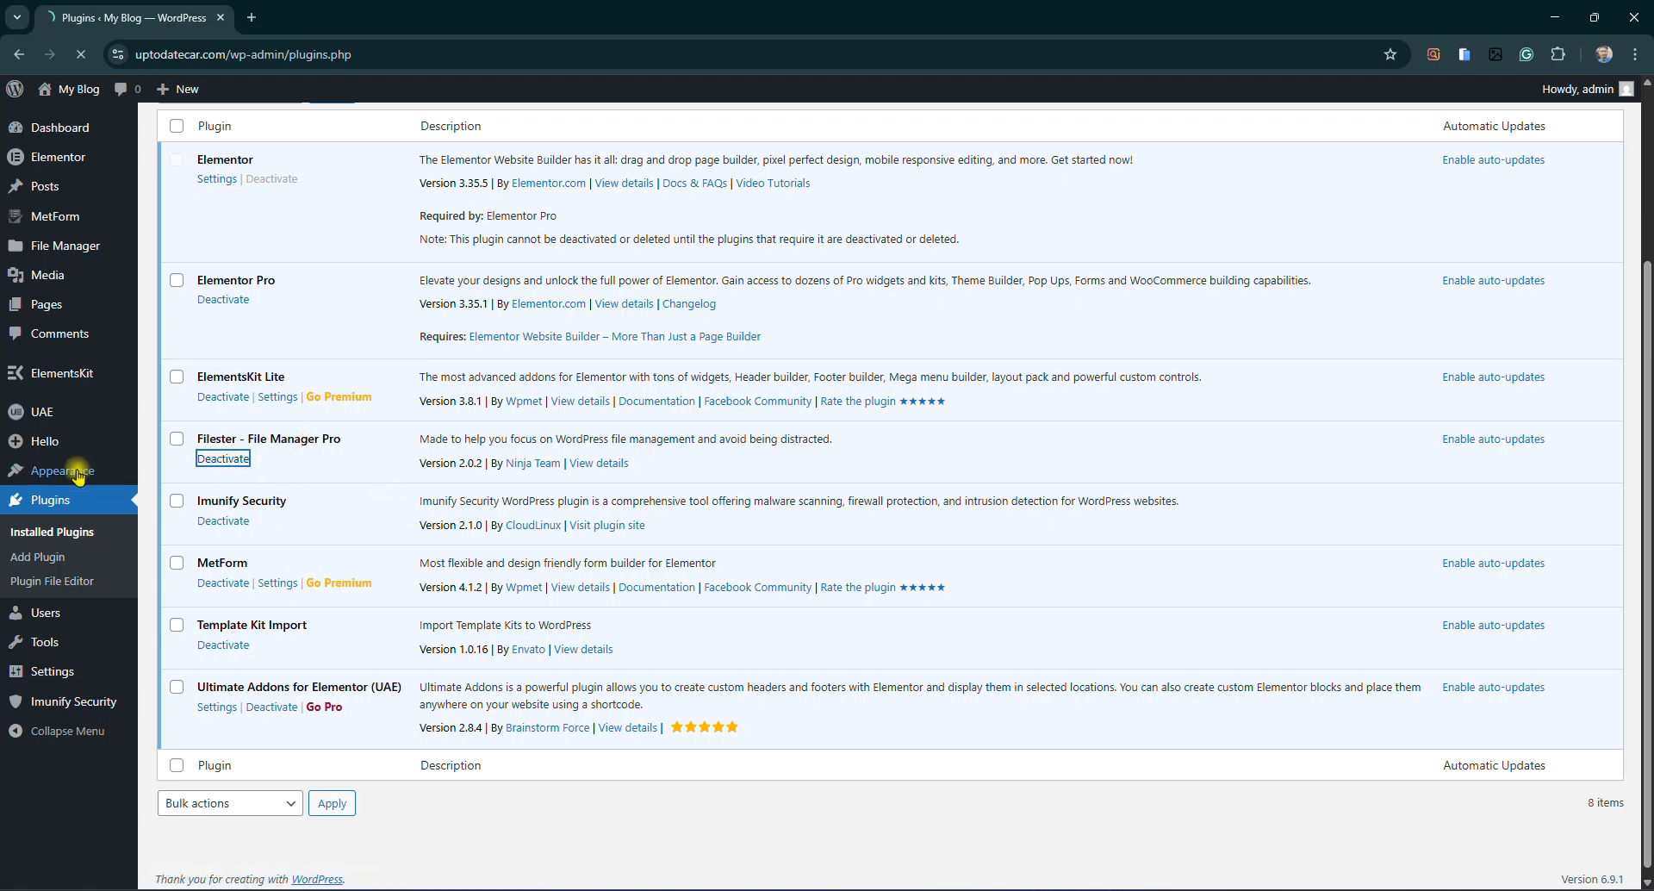
pyautogui.scroll(-1, 256, 701)
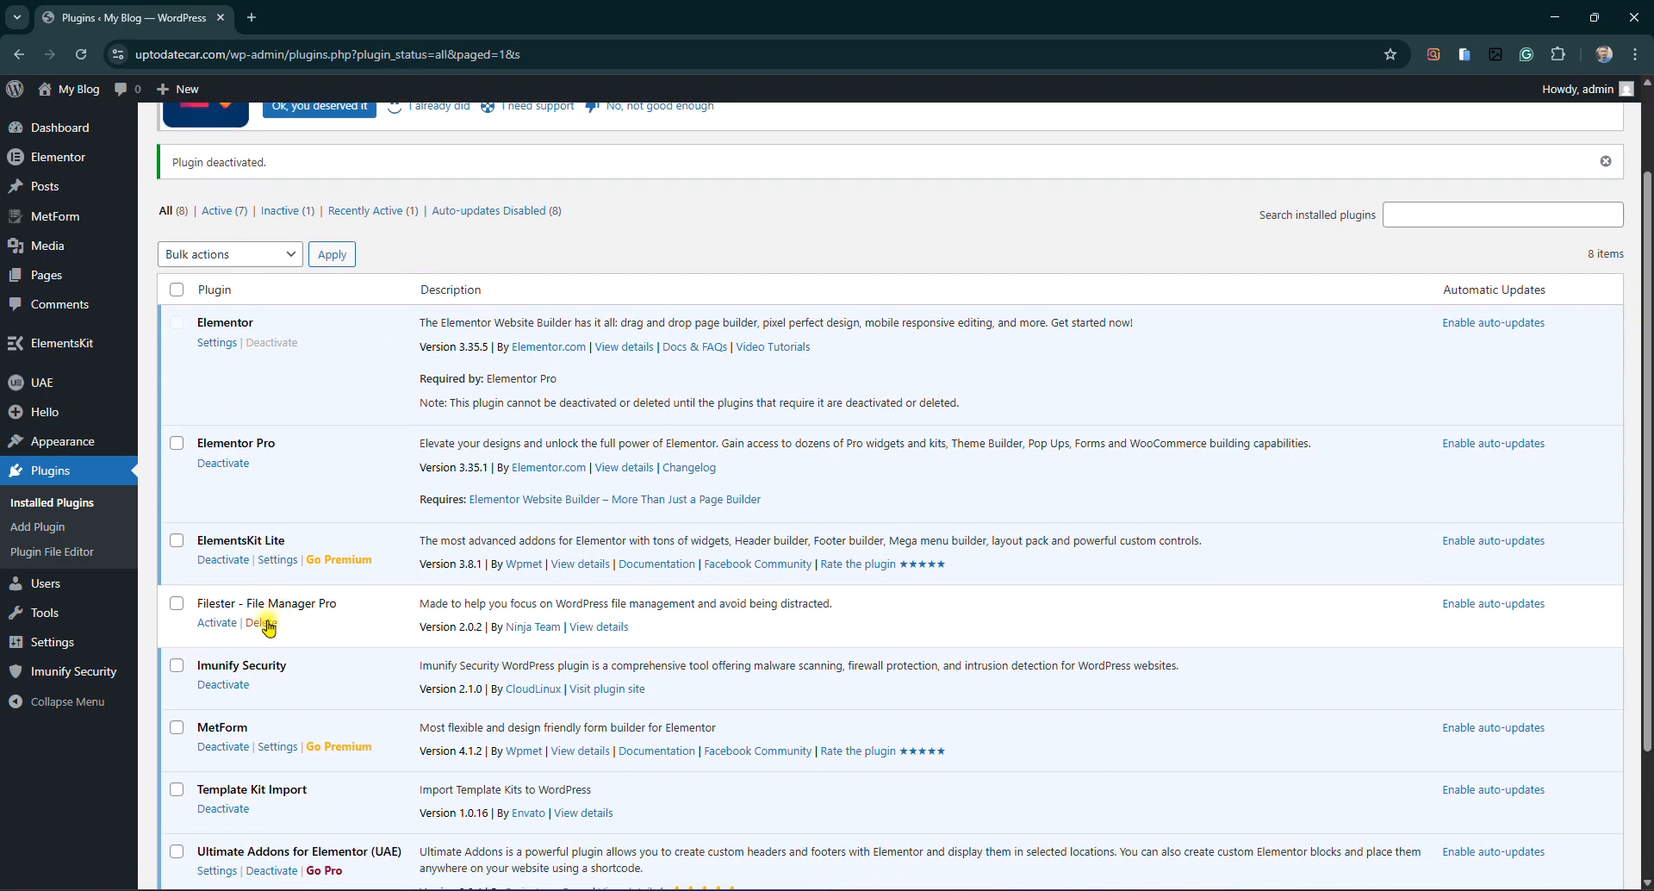
pyautogui.click(261, 622)
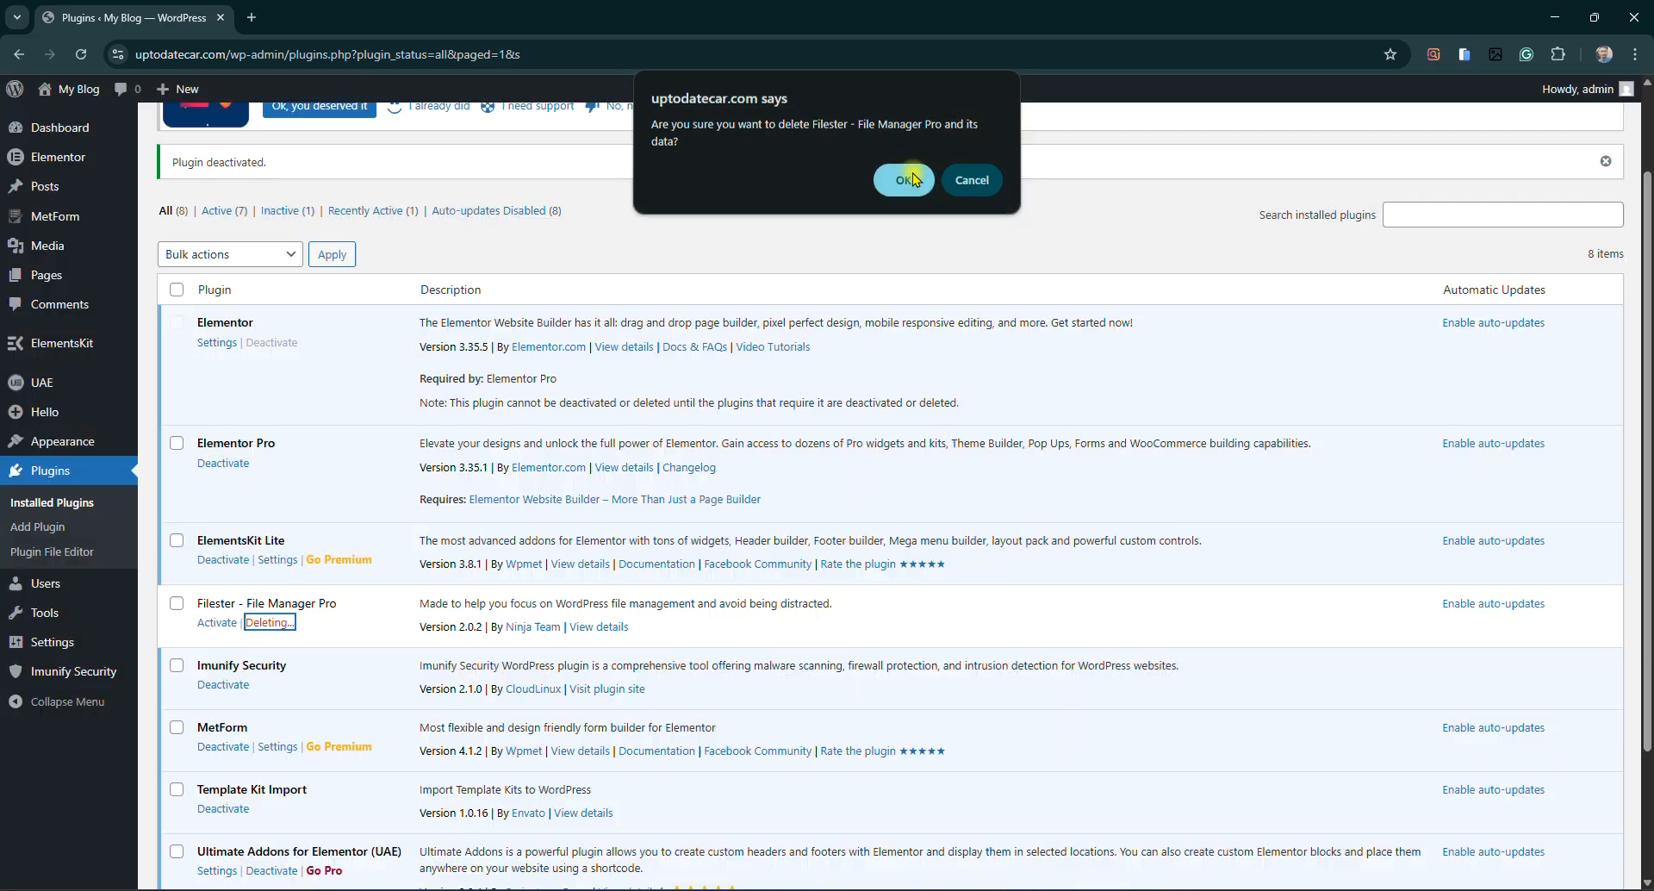
pyautogui.click(912, 178)
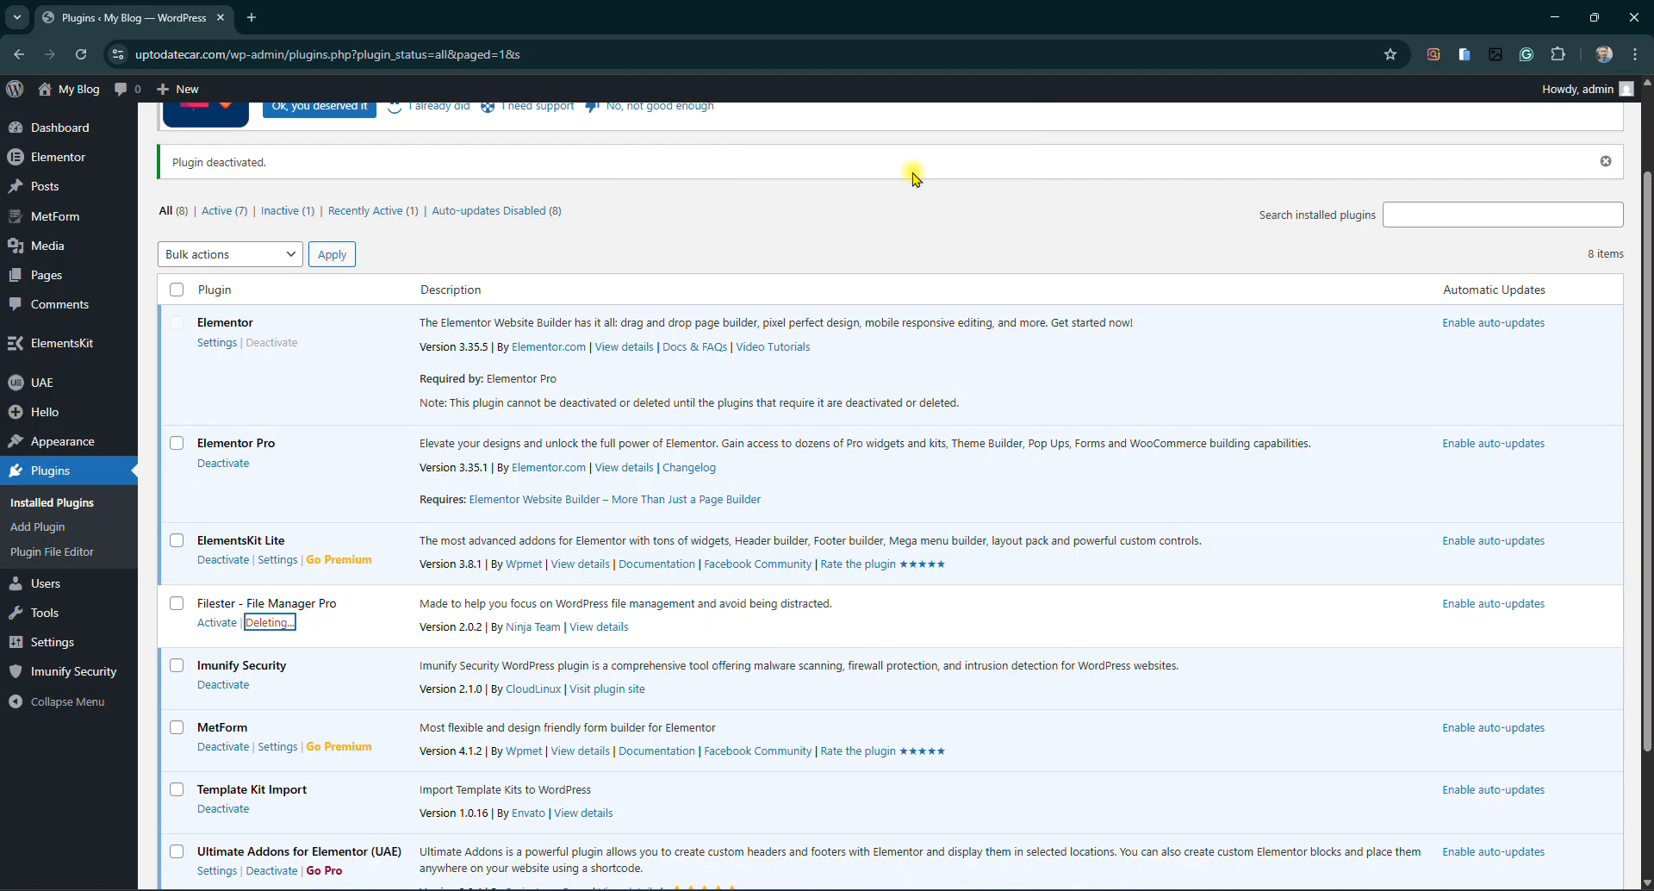
pyautogui.scroll(-2, 947, 702)
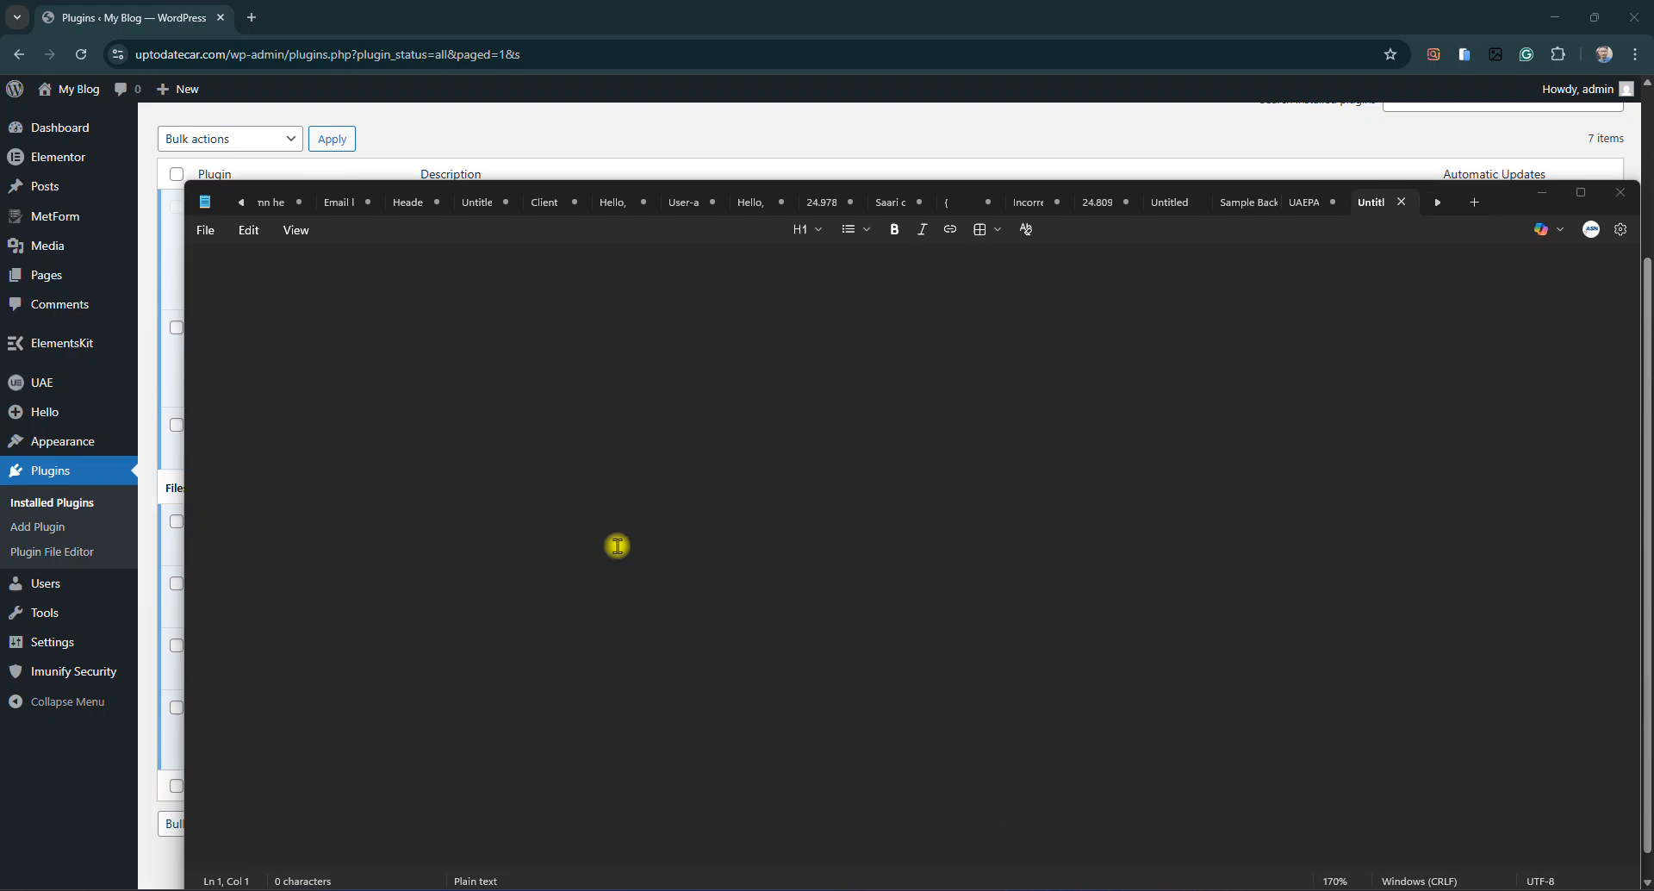
# Zoom Notepad to 200% and type 'Plumber Website' with Home, Services, About, Contact, Privacy Policy
pyautogui.click(480, 373)
pyautogui.hotkey('ctrl', '+')
pyautogui.hotkey('ctrl', '+')
pyautogui.hotkey('ctrl', '+')
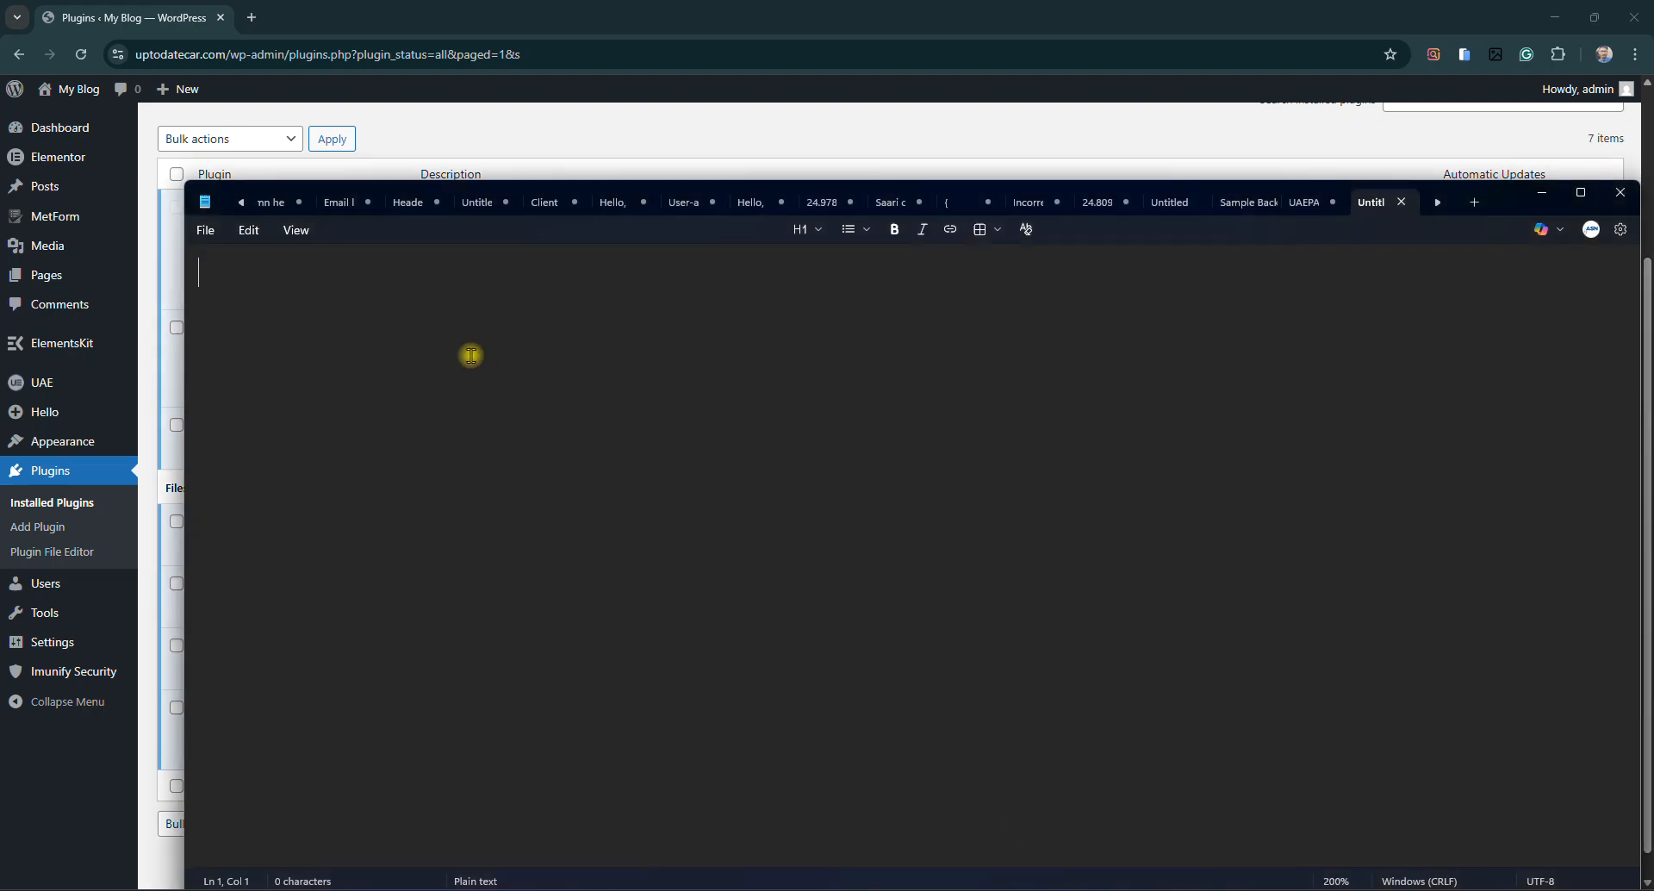
pyautogui.write('Plum')
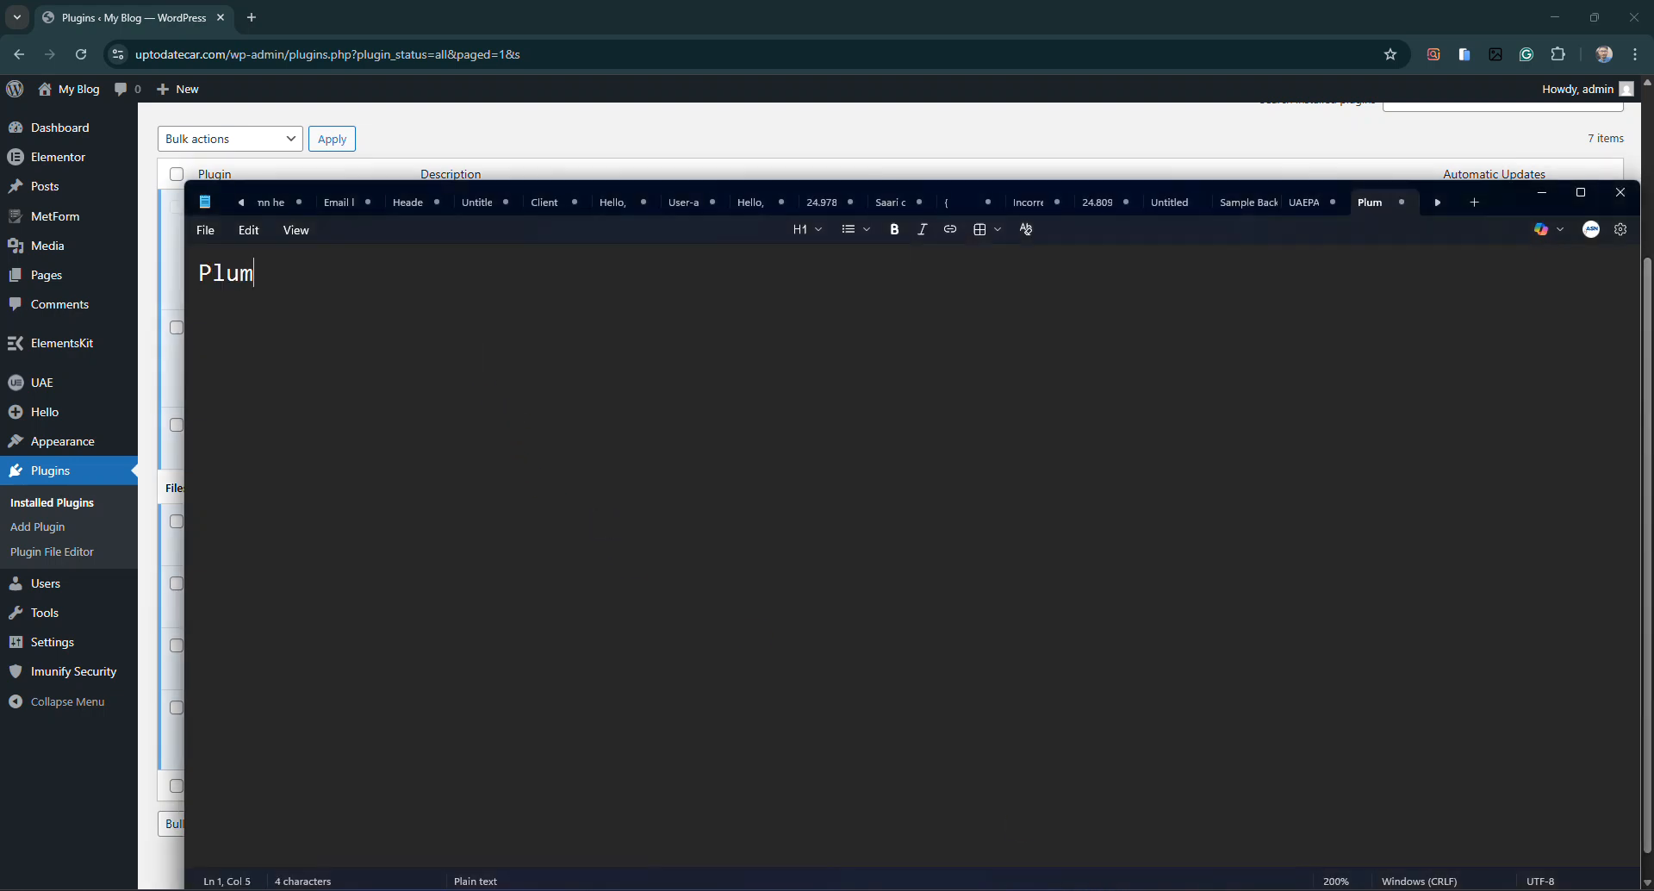
pyautogui.write('ber Website ')
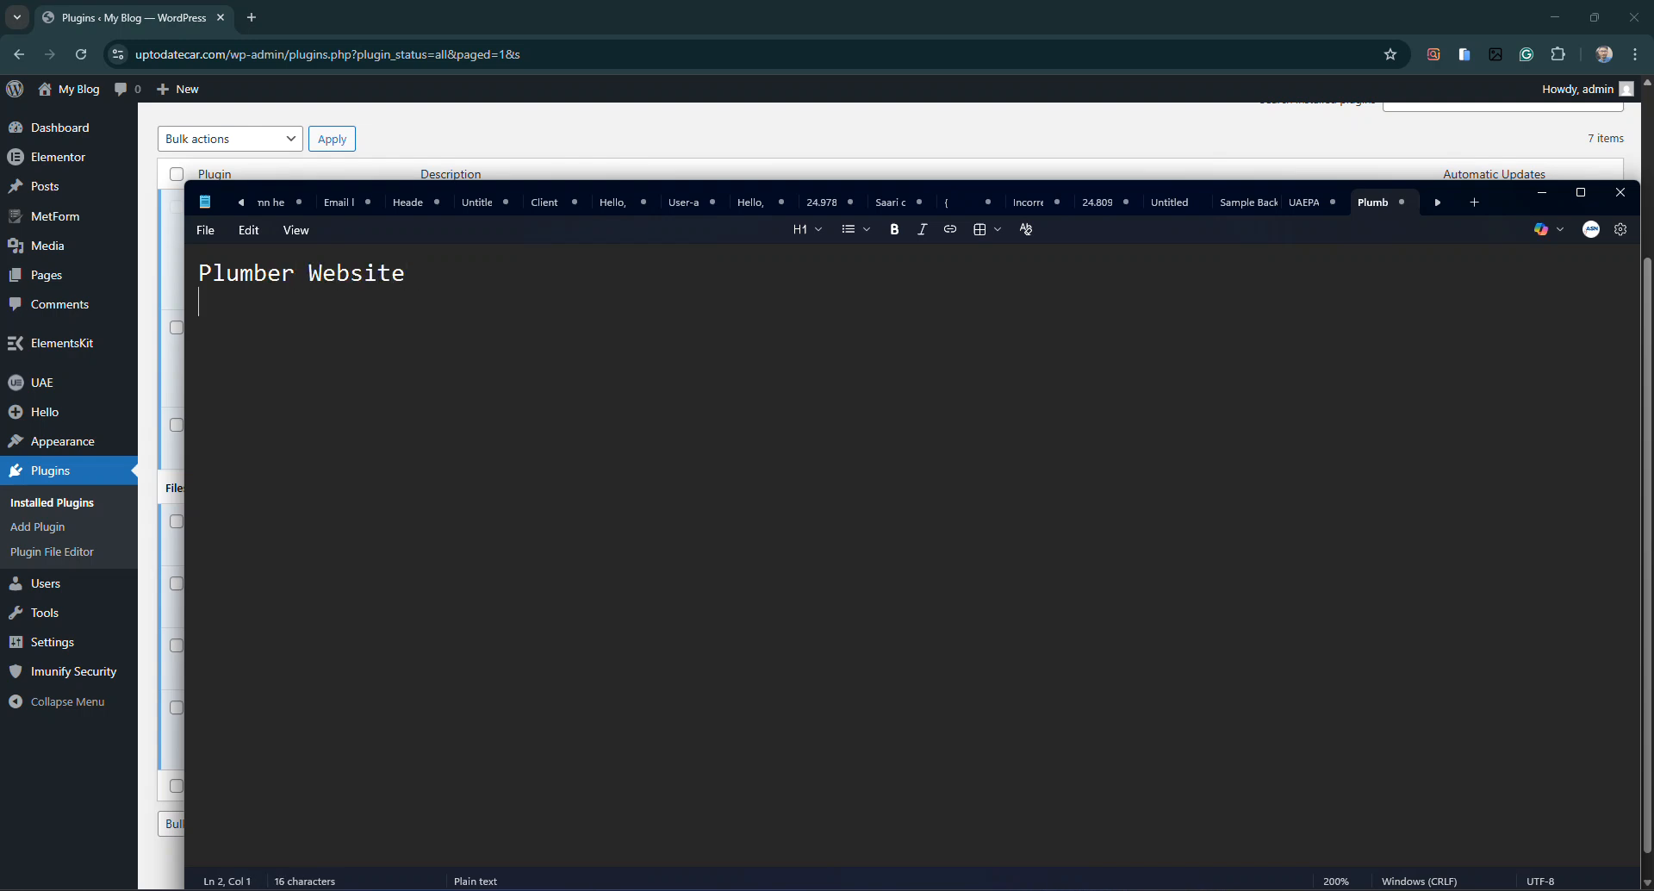
pyautogui.write('. ')
pyautogui.write('Home')
pyautogui.write('Services')
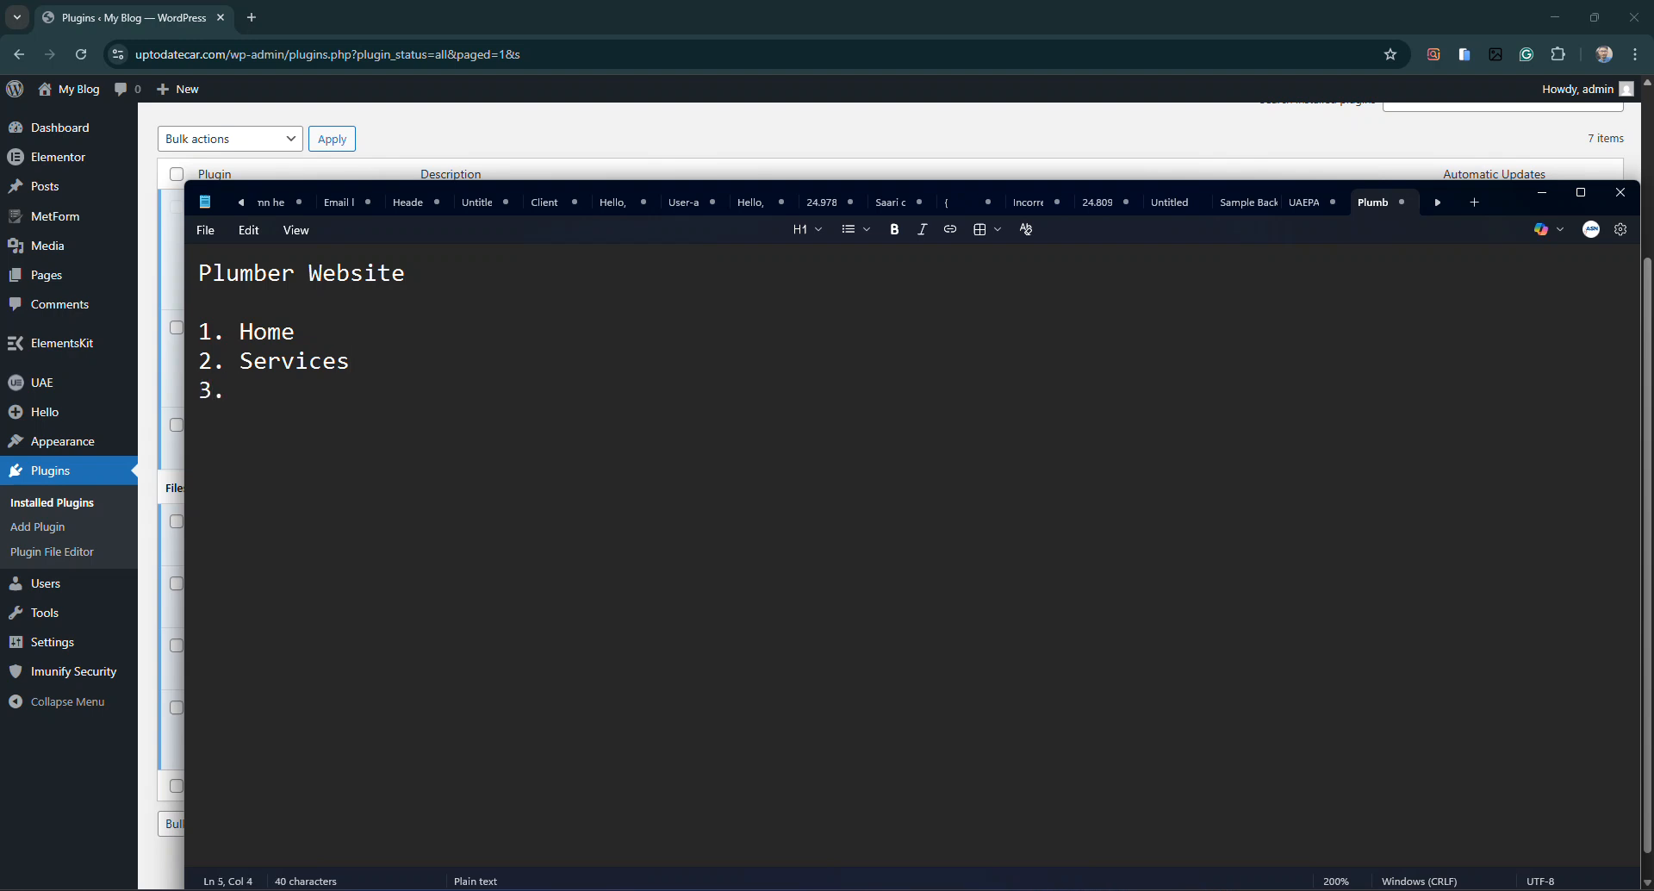
pyautogui.write('About 4. C')
pyautogui.write('ontact')
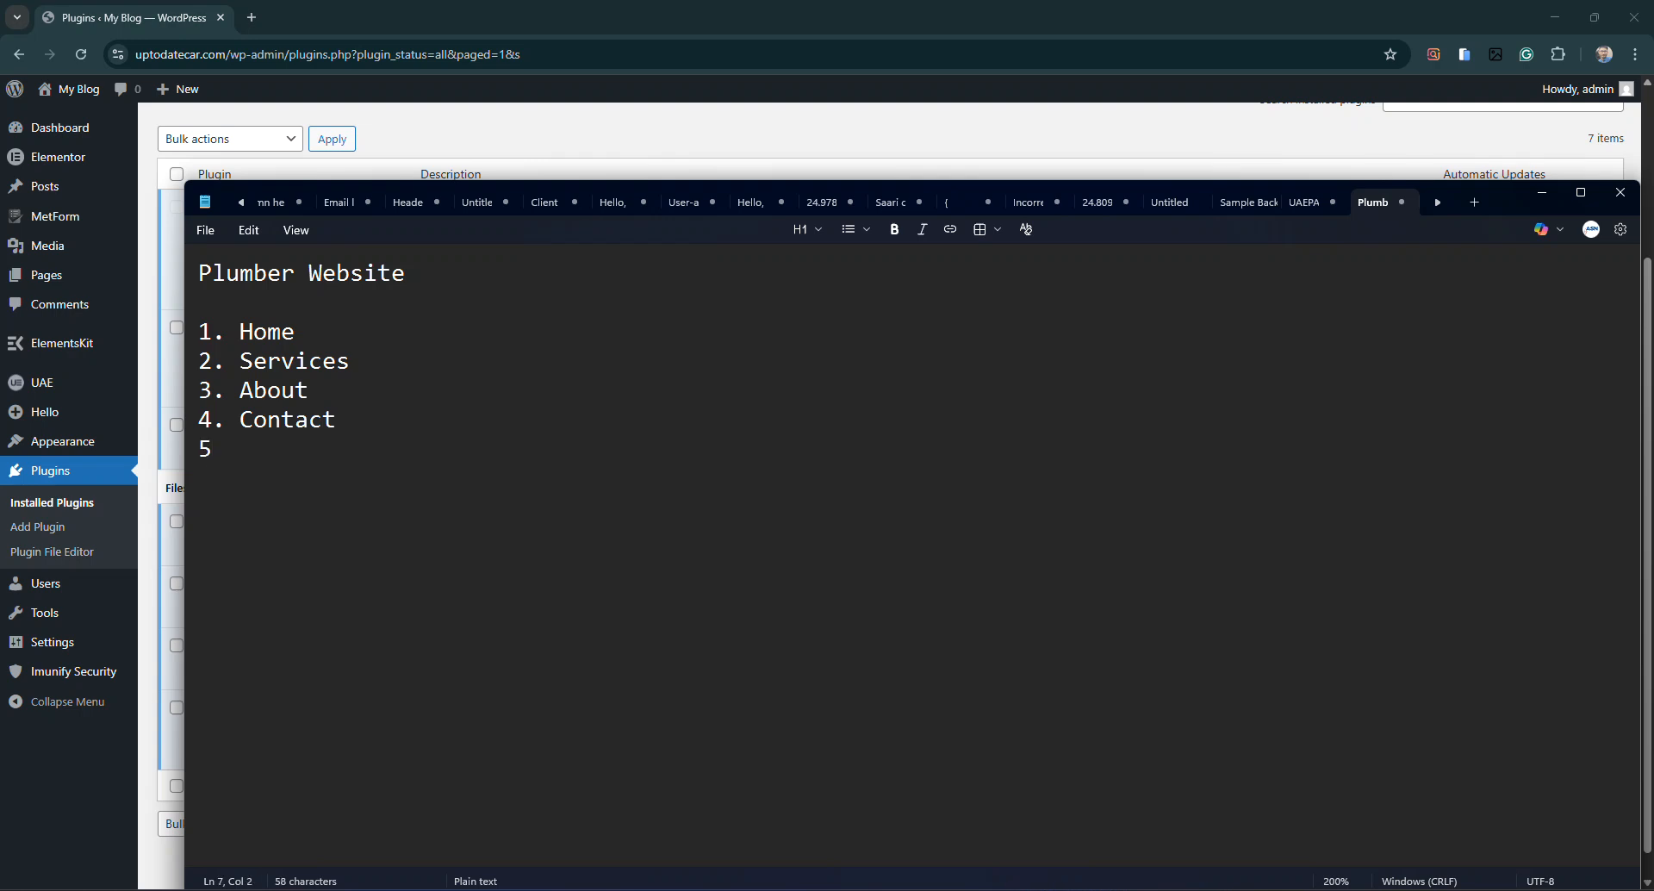
pyautogui.write('Pro')
pyautogui.write('va')
pyautogui.write('cy Policy')
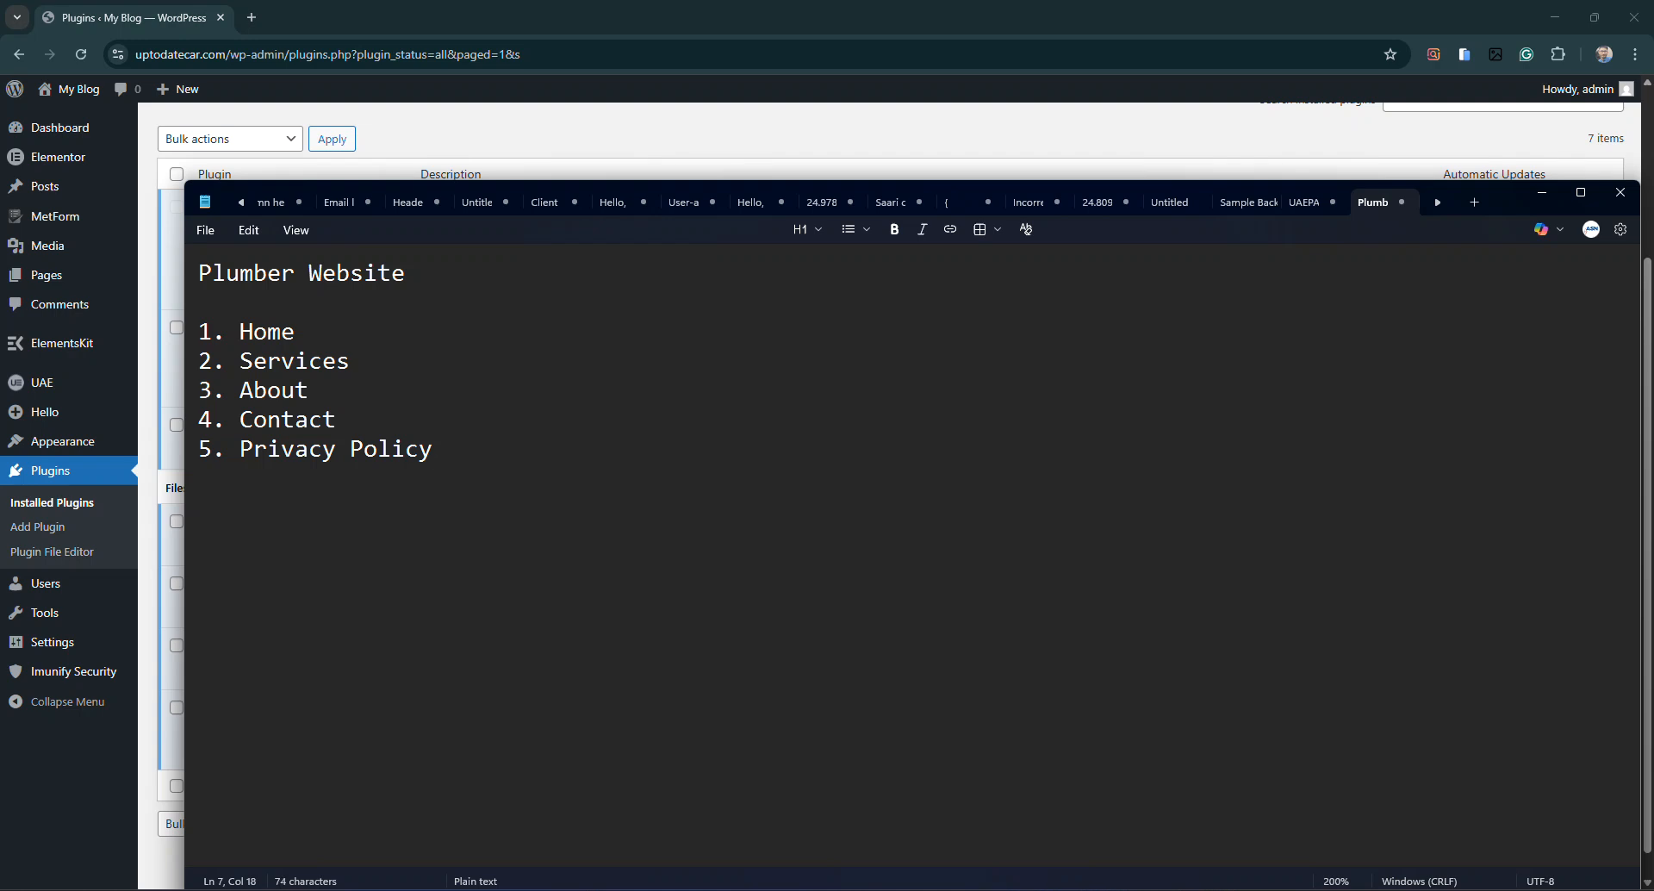
# Add '6. Plan & Pricing' on a new line after Privacy Policy
pyautogui.click(432, 397)
pyautogui.click(436, 410)
pyautogui.click(466, 435)
pyautogui.press('Return')
pyautogui.write('6. Plan & Pri')
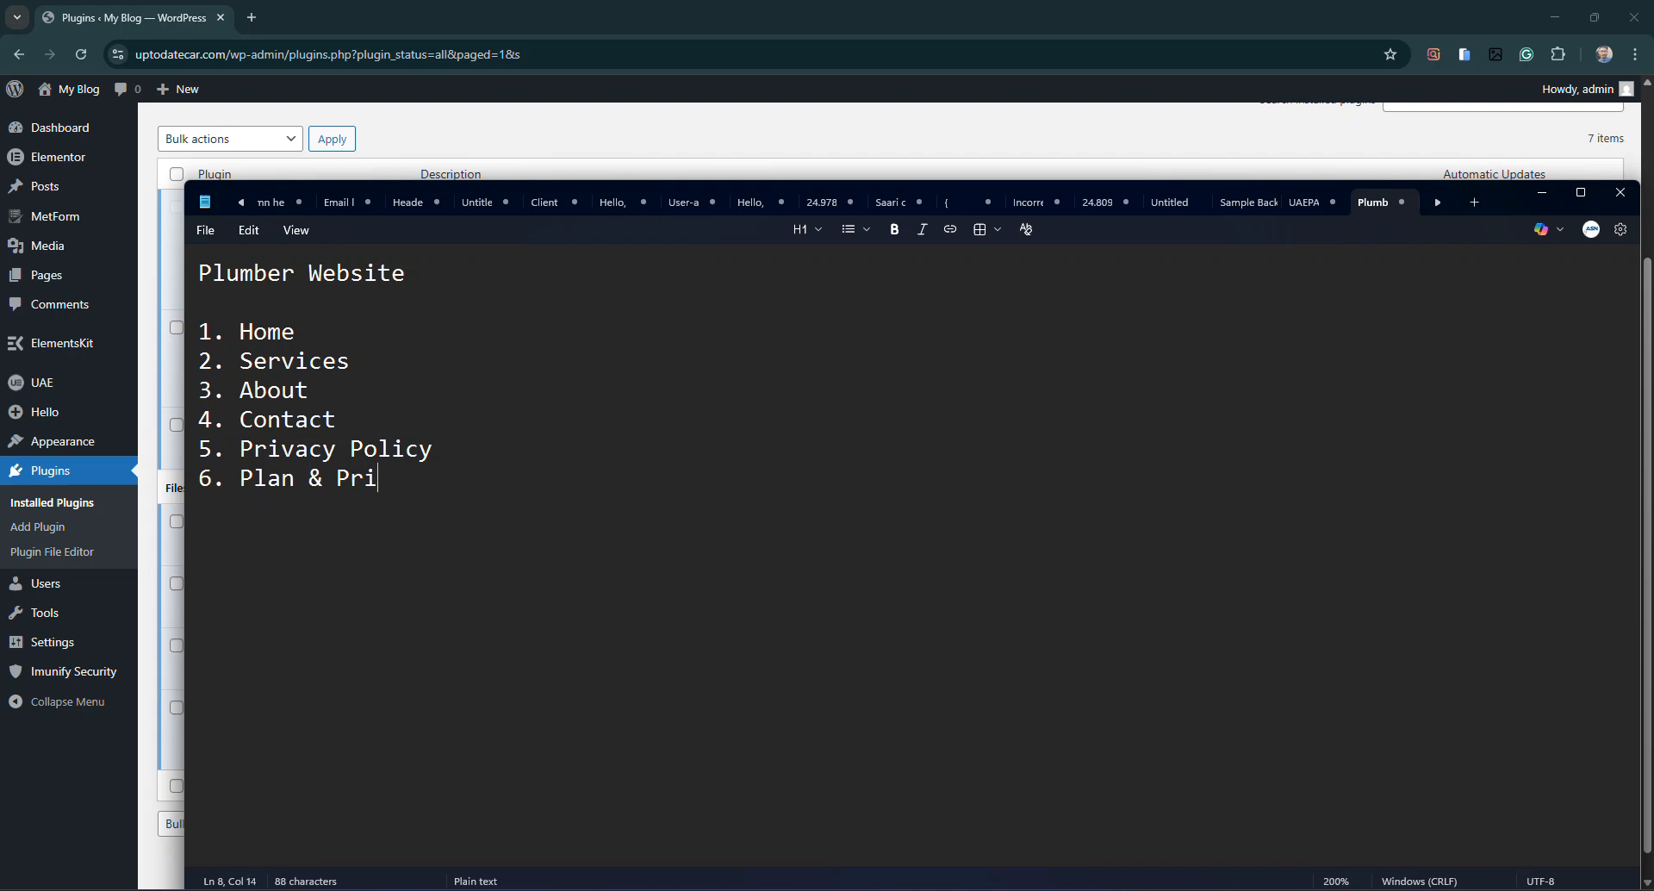
pyautogui.write('cing')
# Mark the Plan & Pricing line as (Optional)
pyautogui.moveTo(439, 479); pyautogui.dragTo(129, 480)
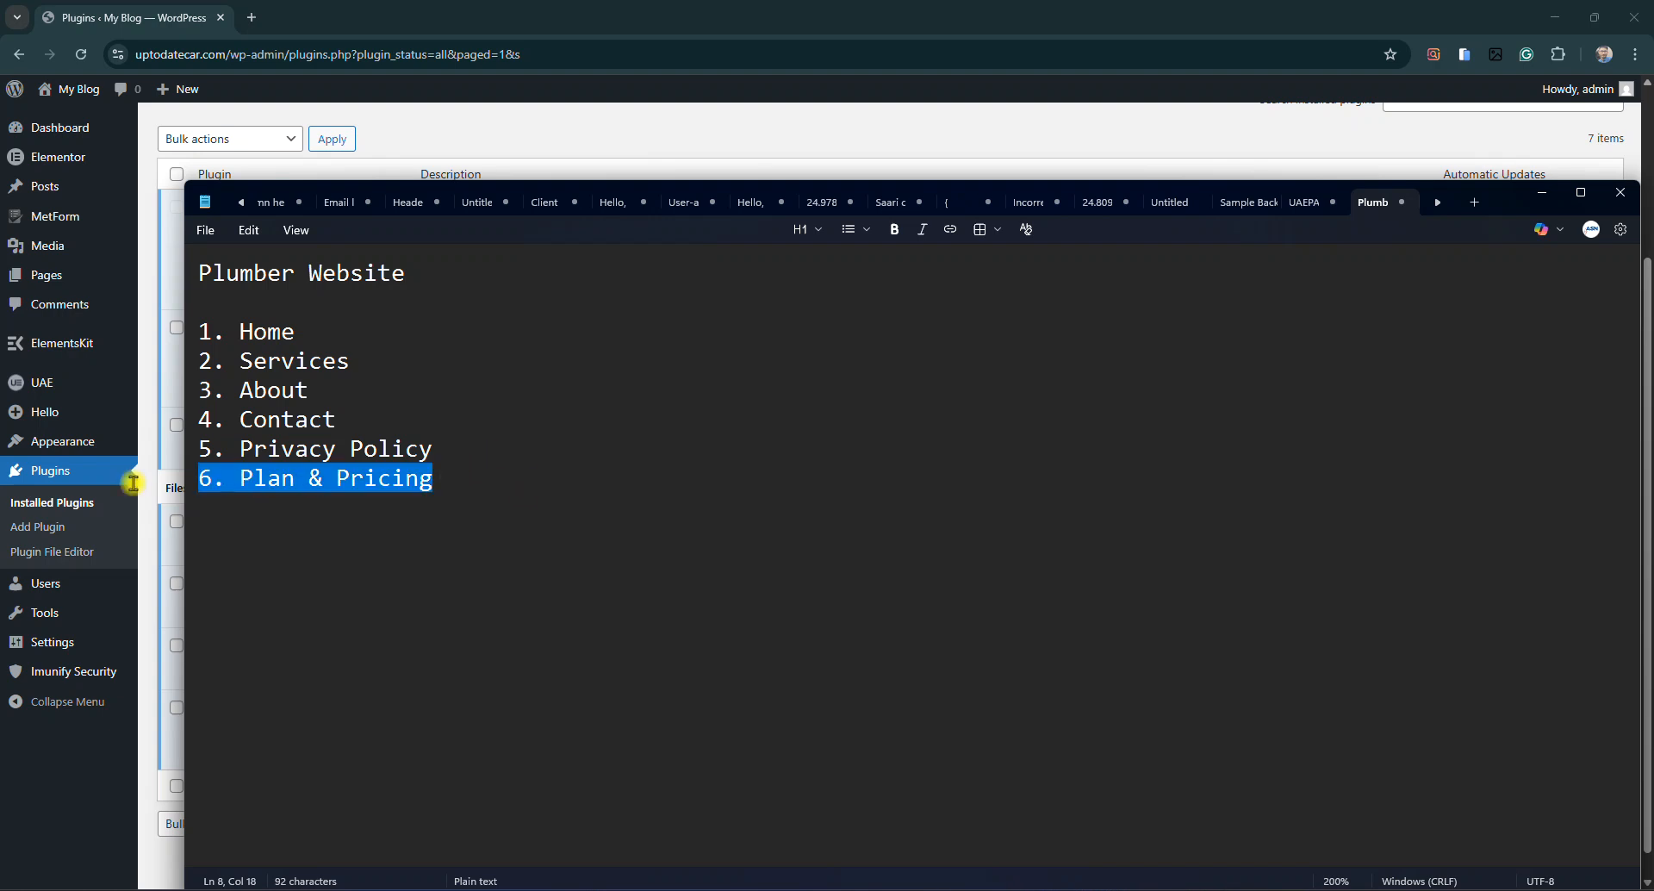
pyautogui.click(225, 479)
pyautogui.moveTo(470, 489); pyautogui.dragTo(291, 476)
pyautogui.click(291, 477)
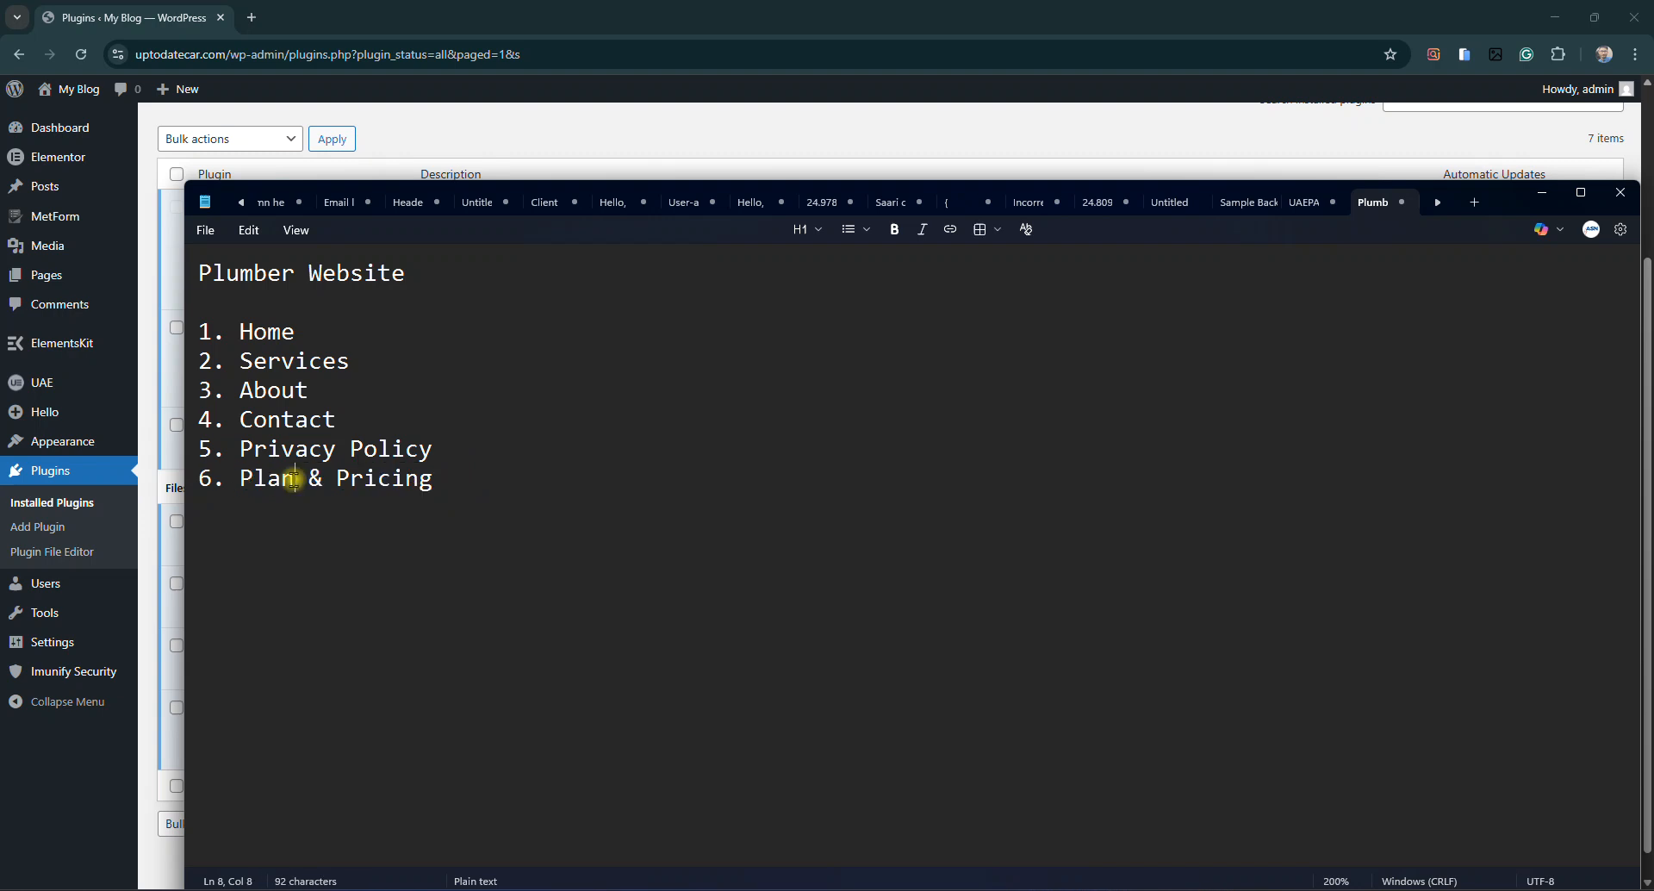
pyautogui.moveTo(458, 479); pyautogui.dragTo(267, 476)
pyautogui.click(295, 477)
pyautogui.moveTo(435, 476)
pyautogui.mouseDown()
pyautogui.moveTo(318, 476)
pyautogui.moveTo(432, 494)
pyautogui.mouseUp()
pyautogui.write('()')
pyautogui.write('Option')
pyautogui.write('al')
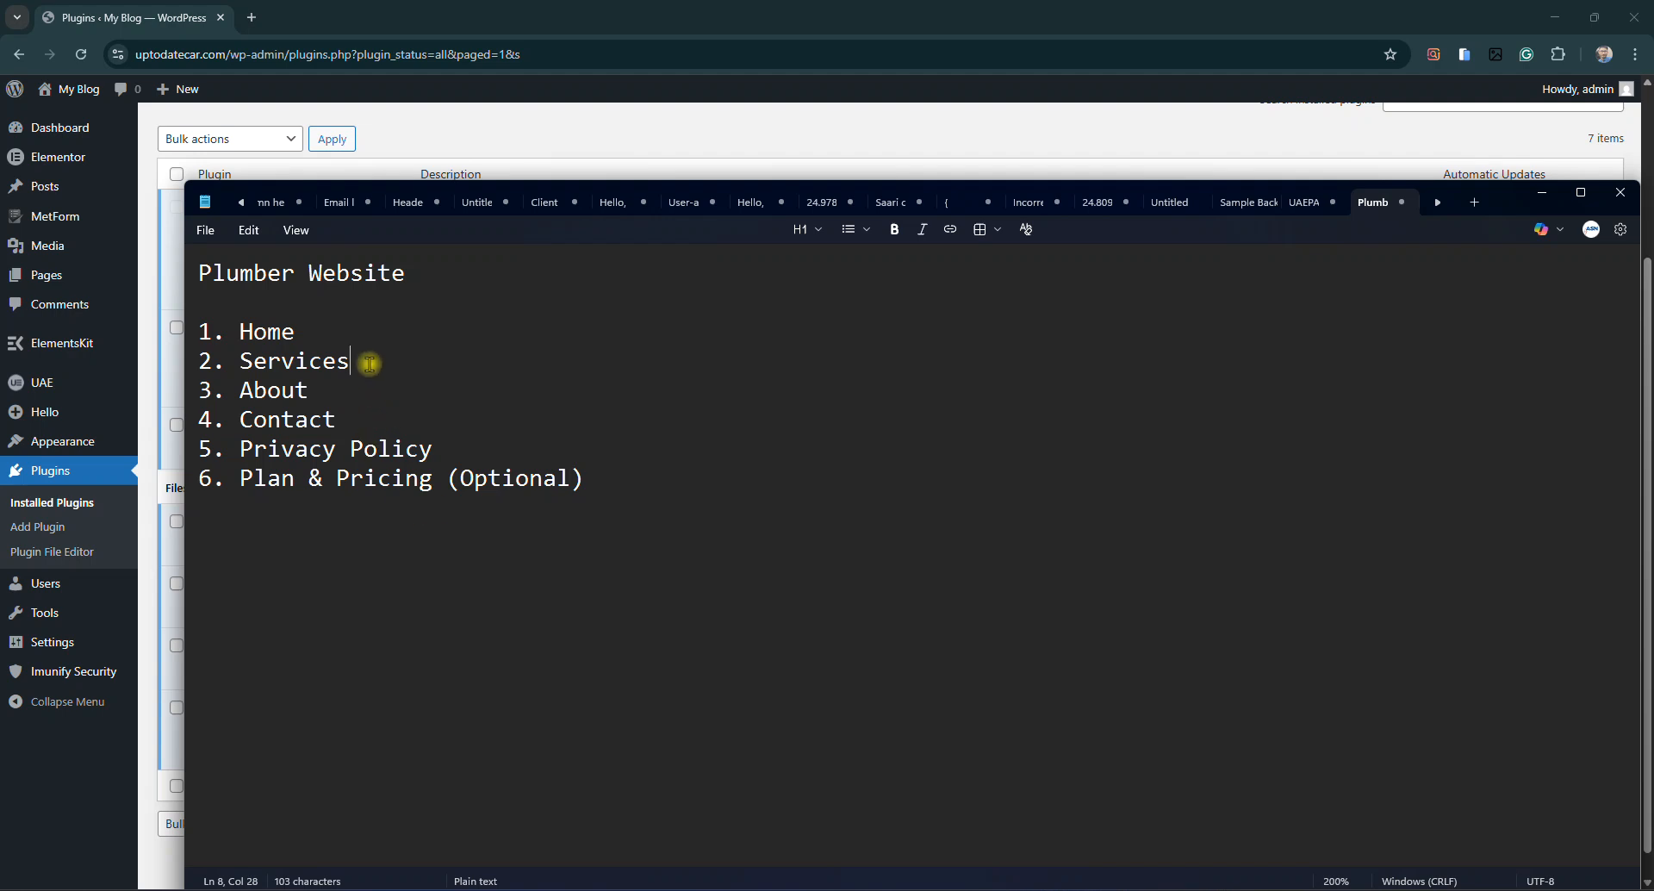
# Add the lines '2.1 Service #1' and '2.2 Services #2' under Services in the Notepad list
pyautogui.press('Return')
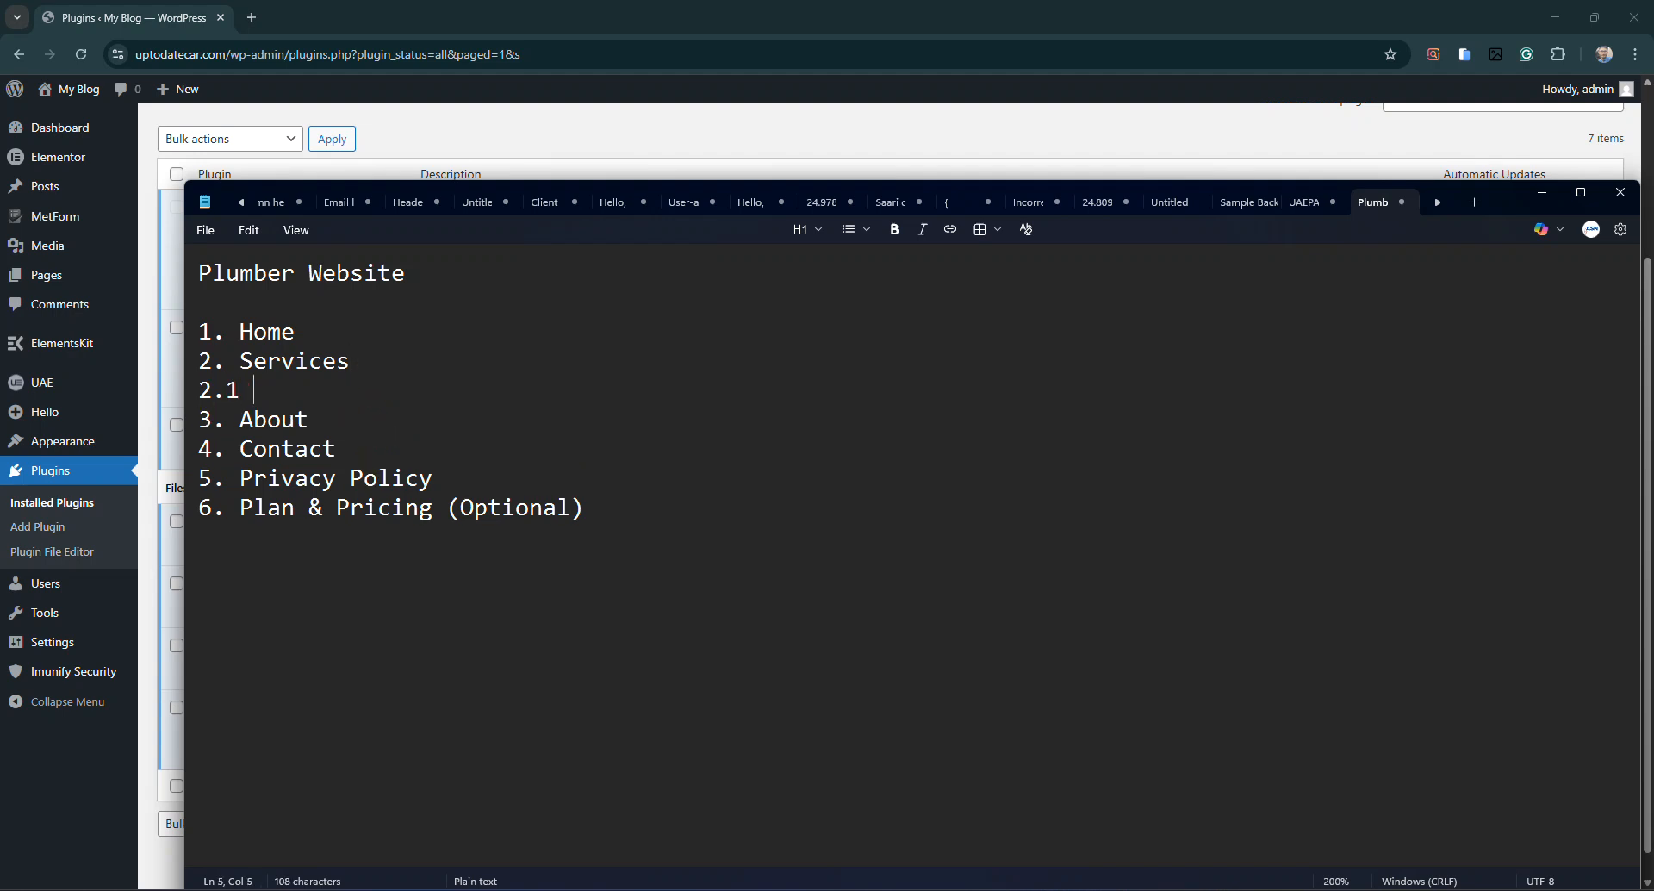
pyautogui.write('2.1 Service')
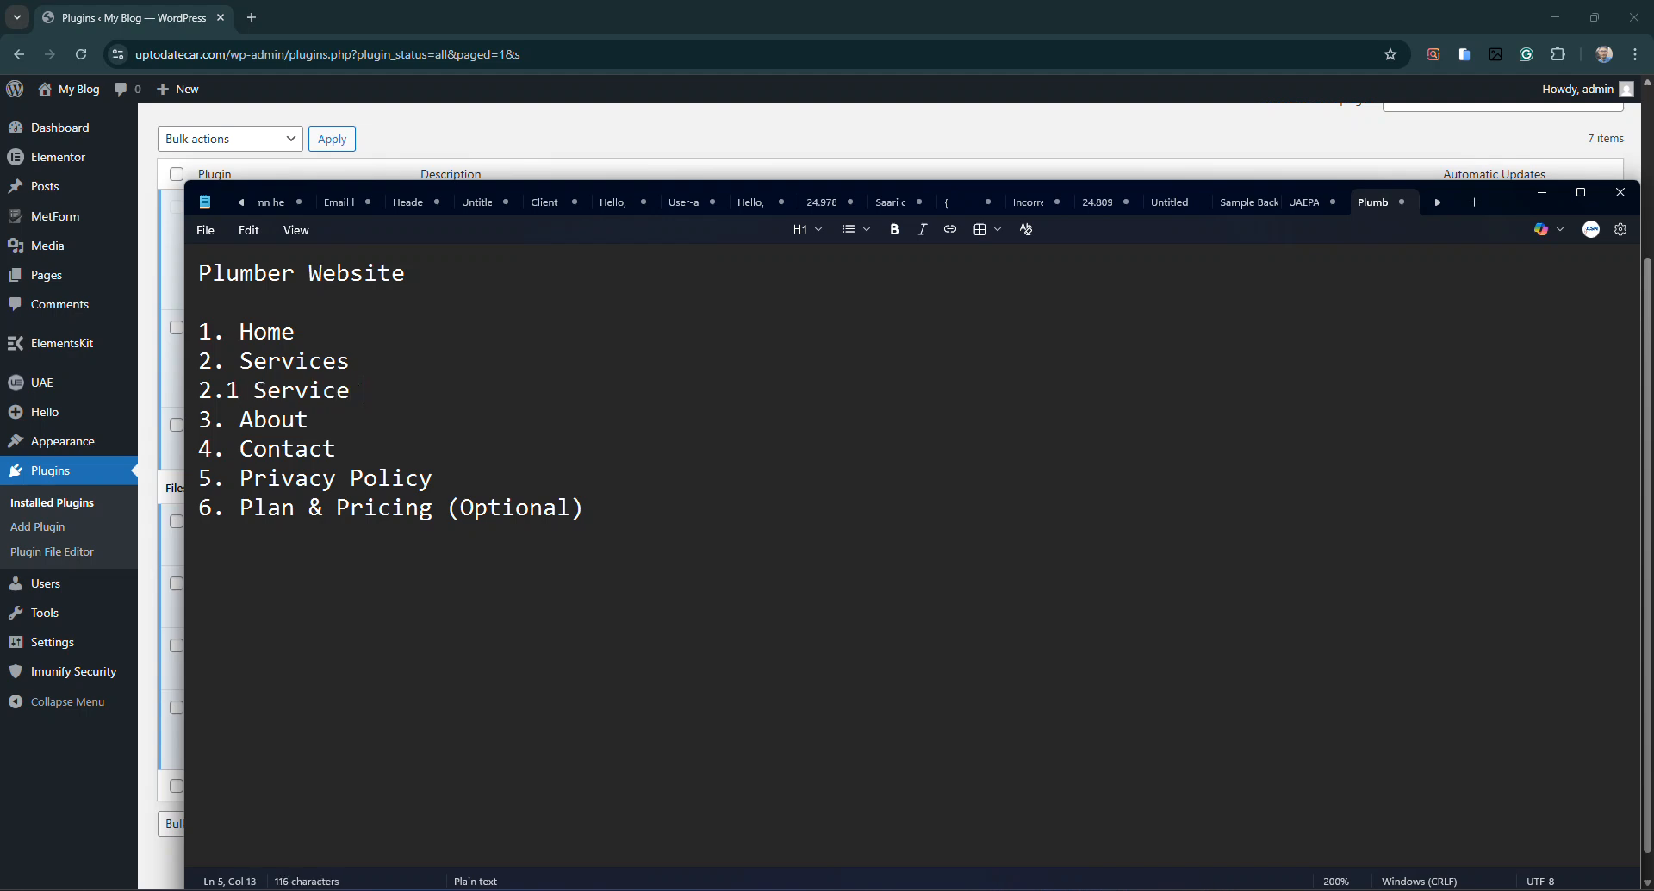
pyautogui.write(' #1')
pyautogui.press('Return')
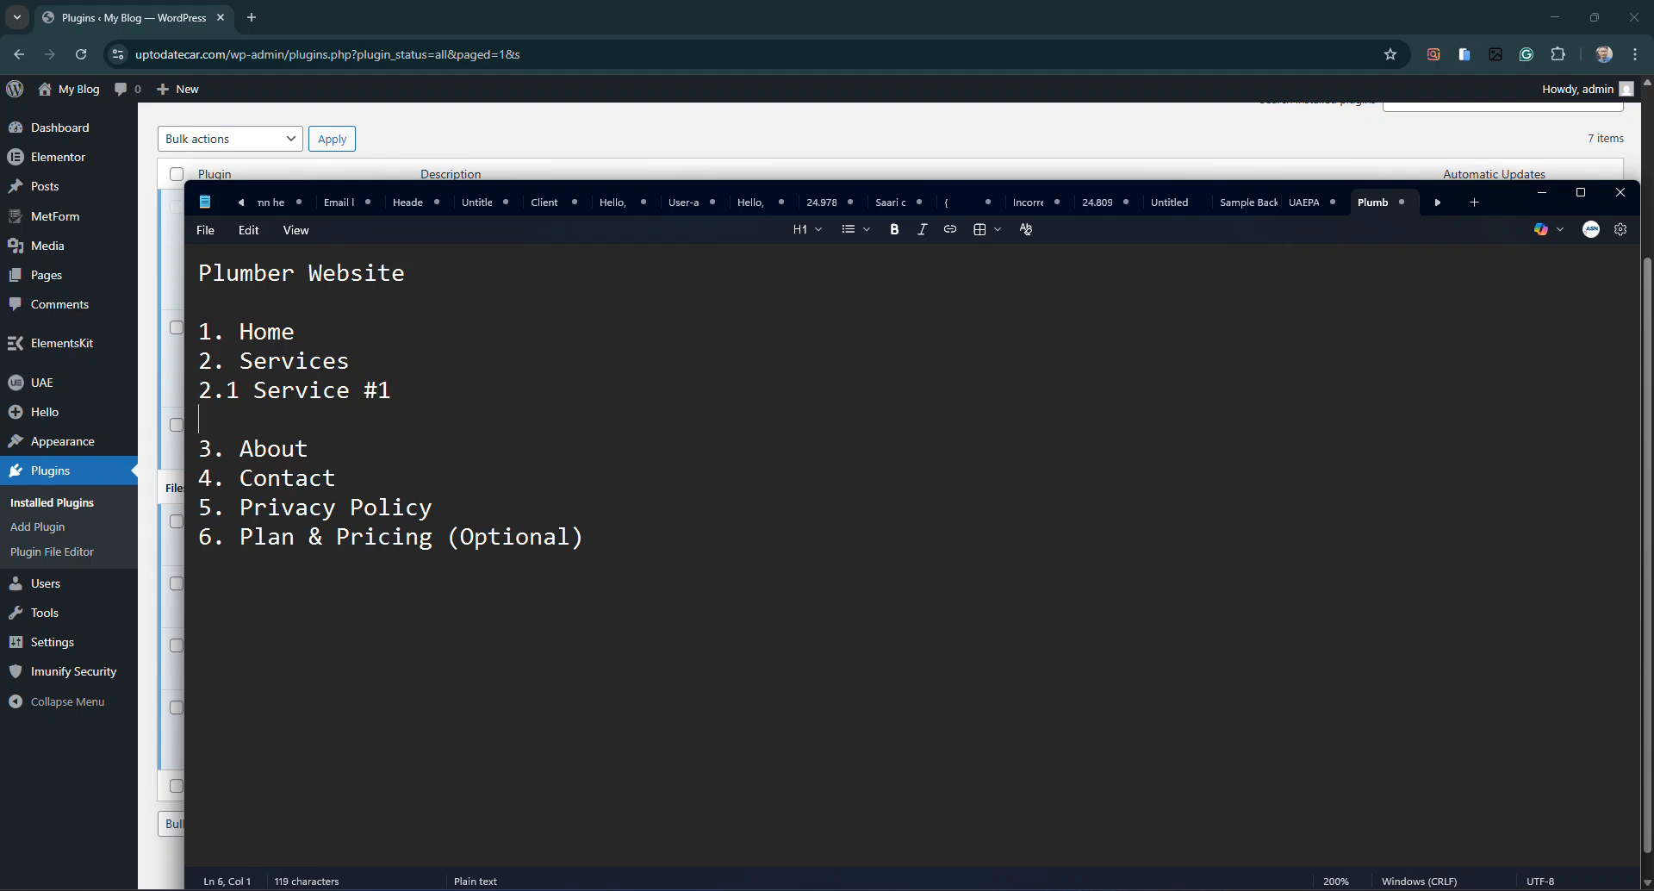
pyautogui.write('2.2 Services #2')
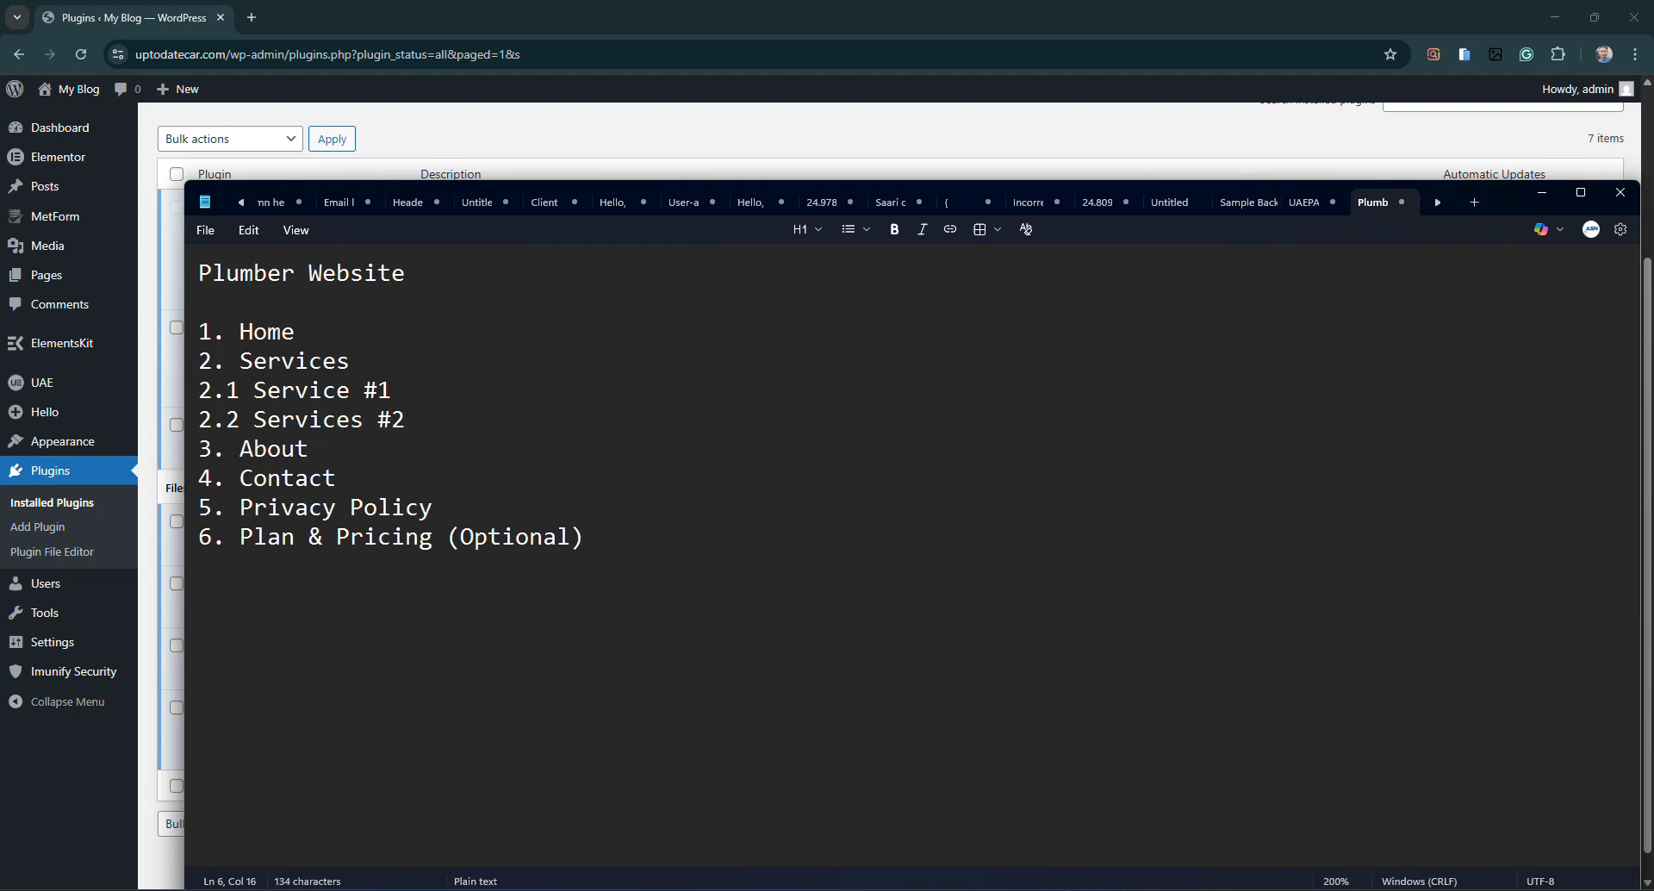
# Select portions of the page list to review the new service sub-items
pyautogui.moveTo(417, 420); pyautogui.dragTo(199, 389)
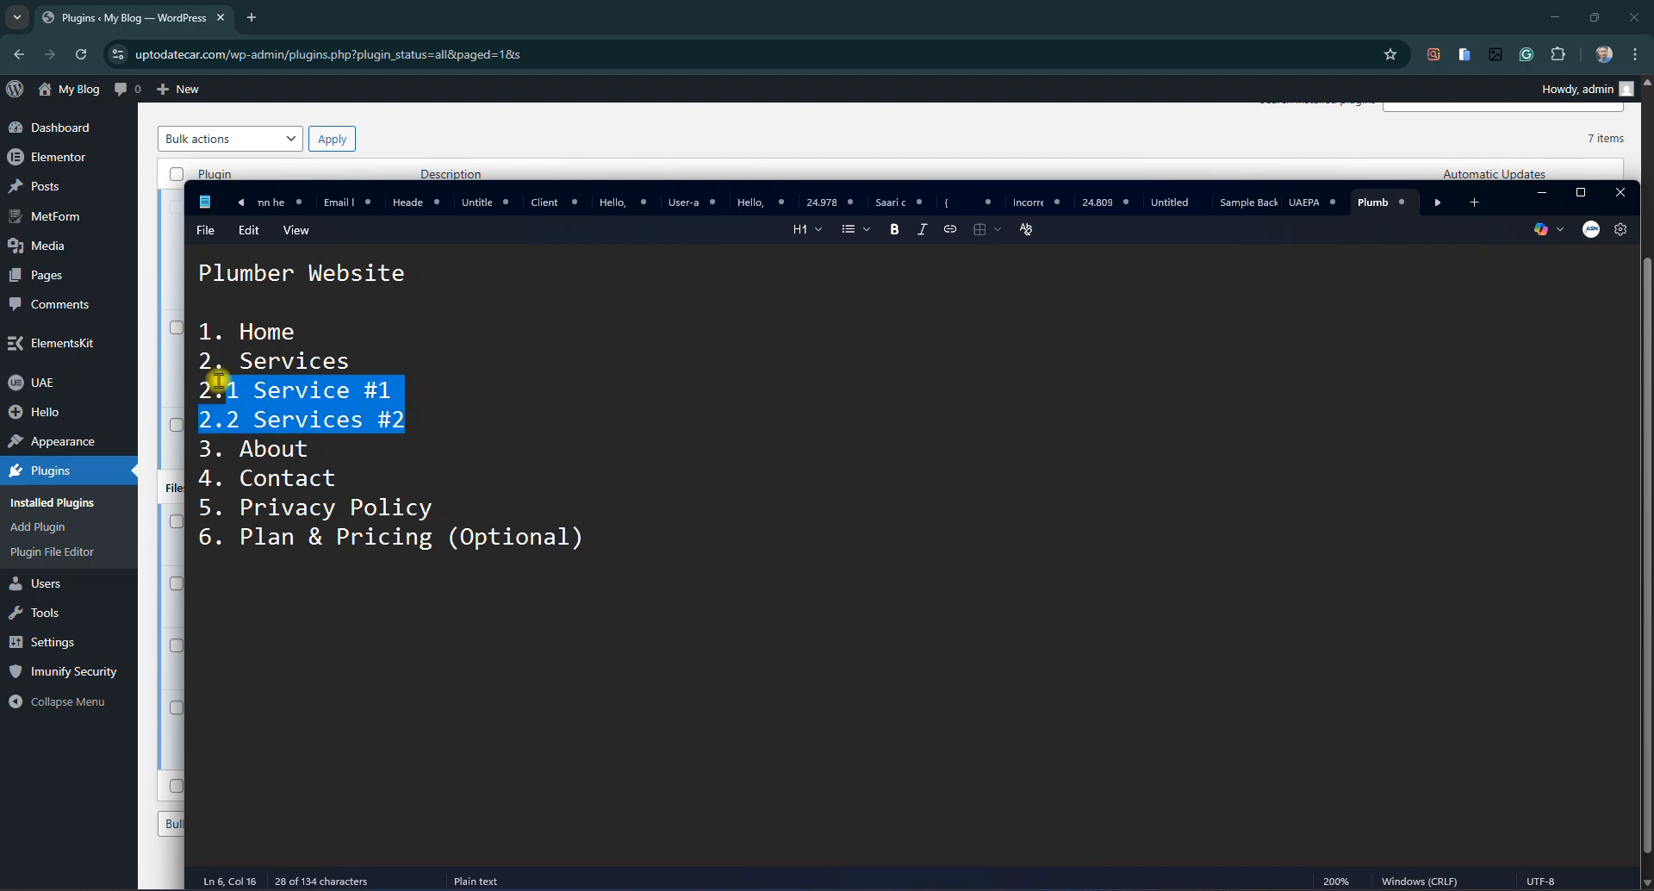
pyautogui.click(328, 419)
pyautogui.moveTo(648, 552); pyautogui.dragTo(204, 338)
pyautogui.click(226, 334)
pyautogui.moveTo(201, 333); pyautogui.dragTo(595, 540)
pyautogui.click(572, 537)
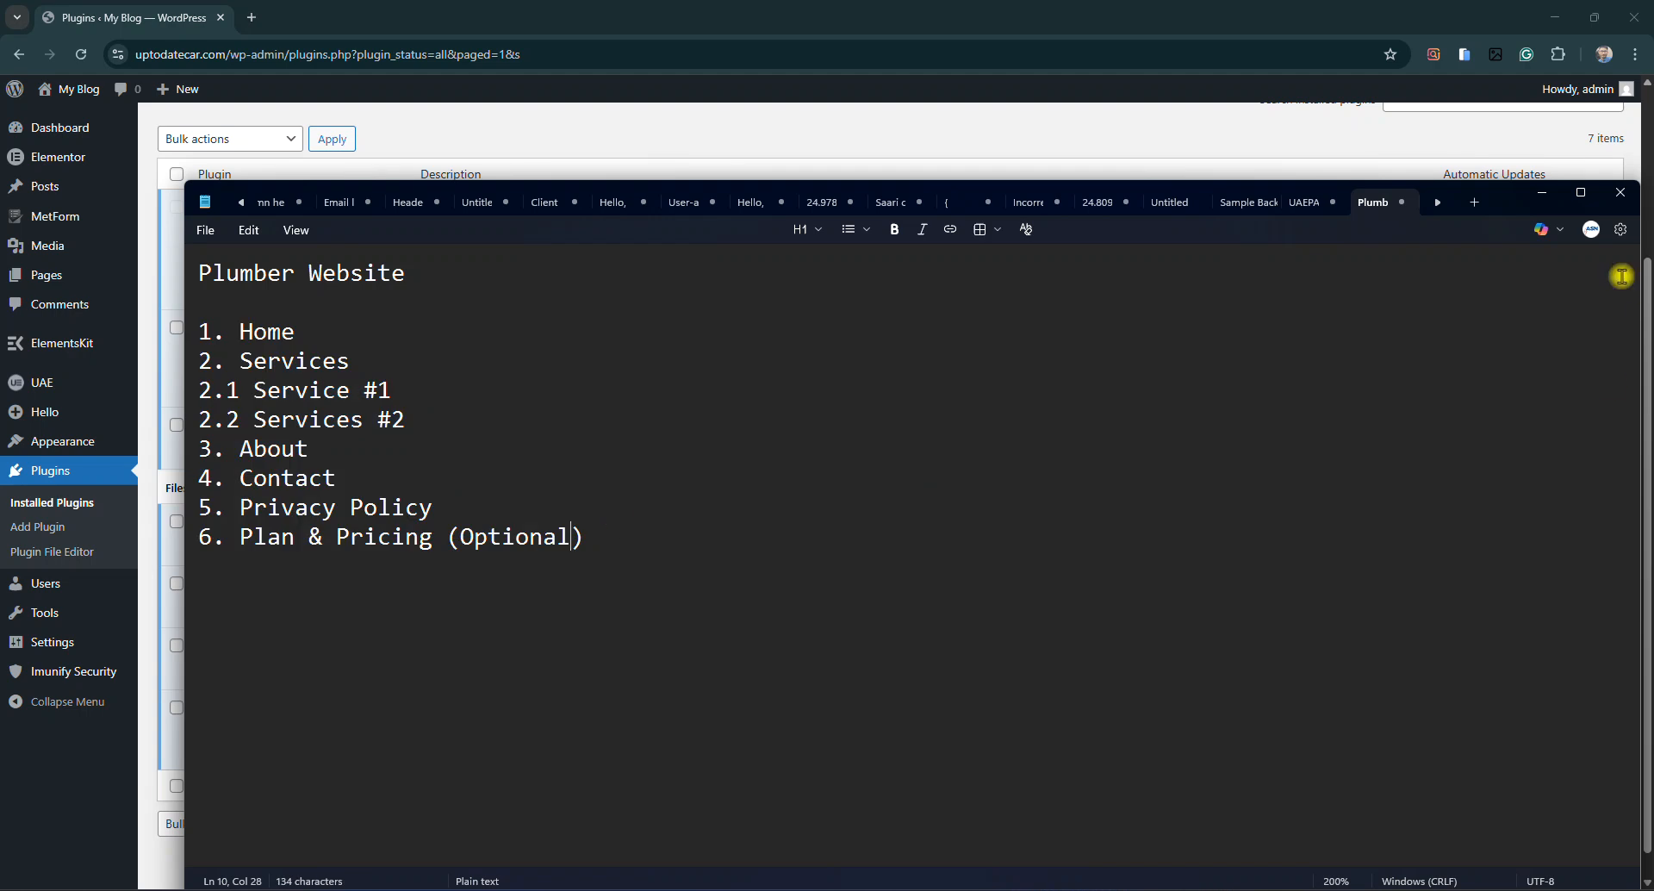
# Select all three existing WordPress pages and move them to the Trash with the bulk action
pyautogui.click(1548, 197)
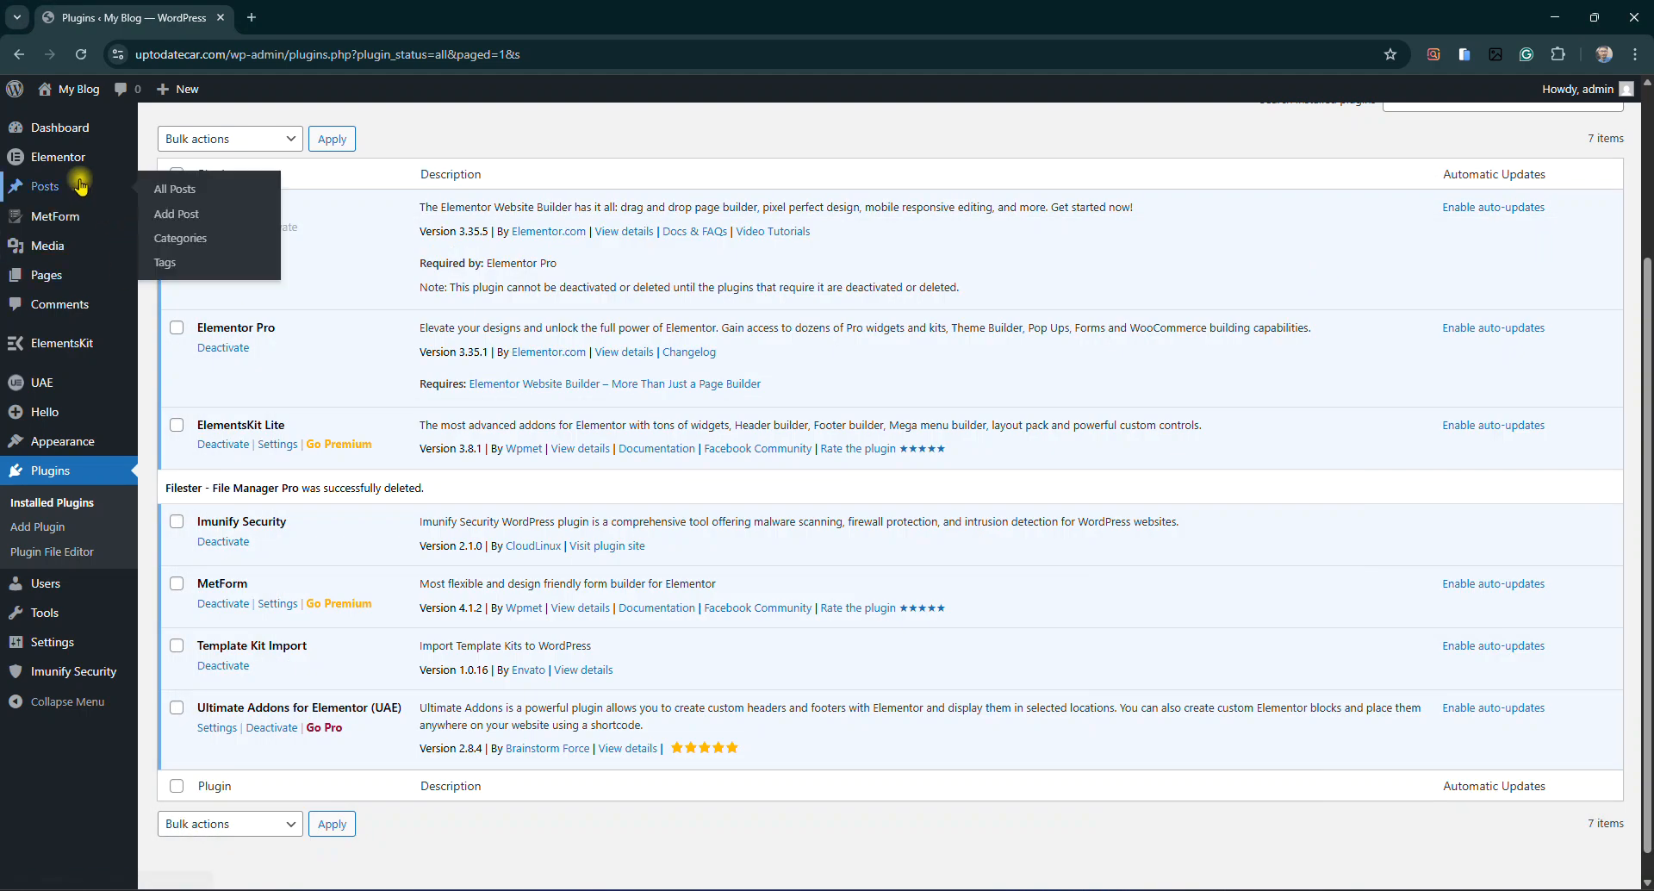
pyautogui.moveTo(60, 211)
pyautogui.scroll(1, 60, 215)
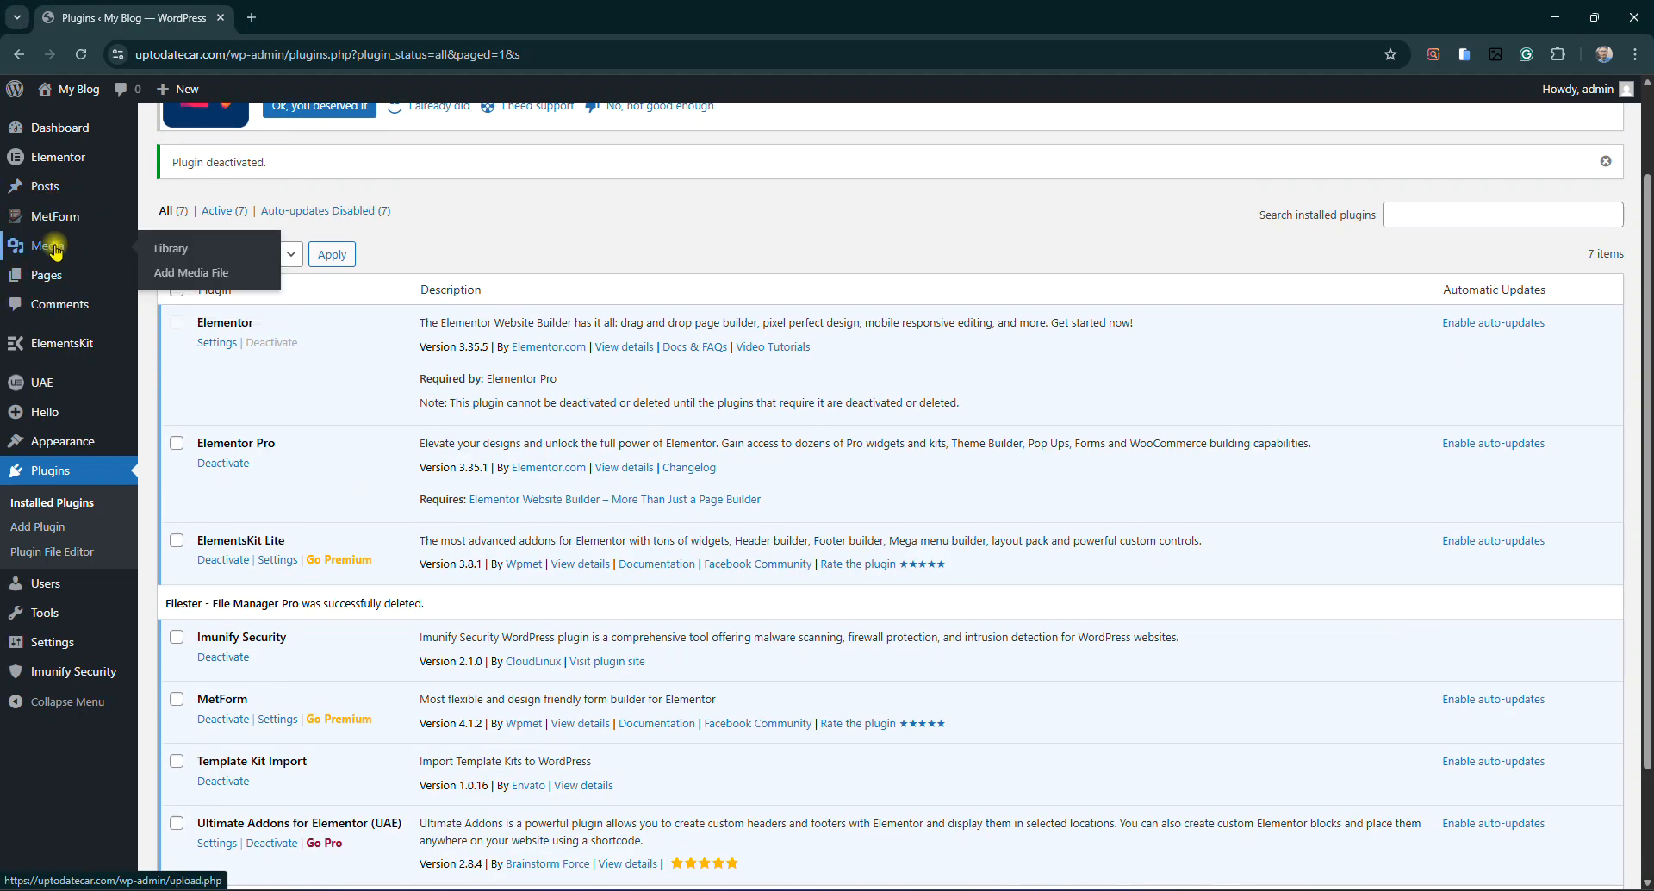
pyautogui.moveTo(45, 277)
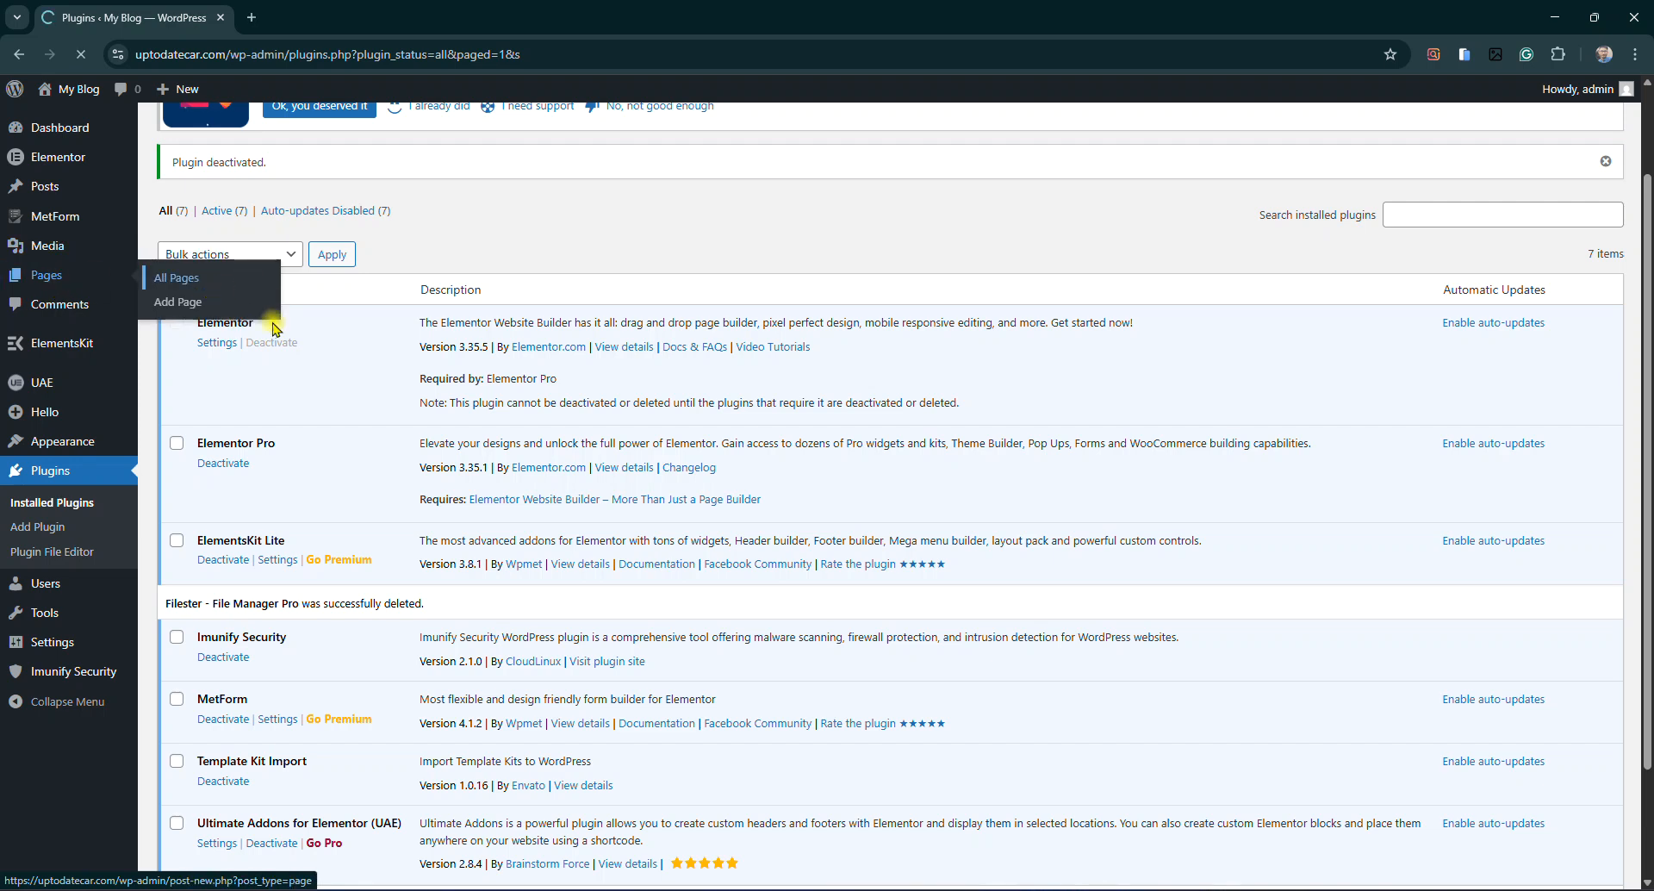
pyautogui.click(173, 246)
pyautogui.click(210, 210)
pyautogui.click(222, 277)
pyautogui.click(290, 212)
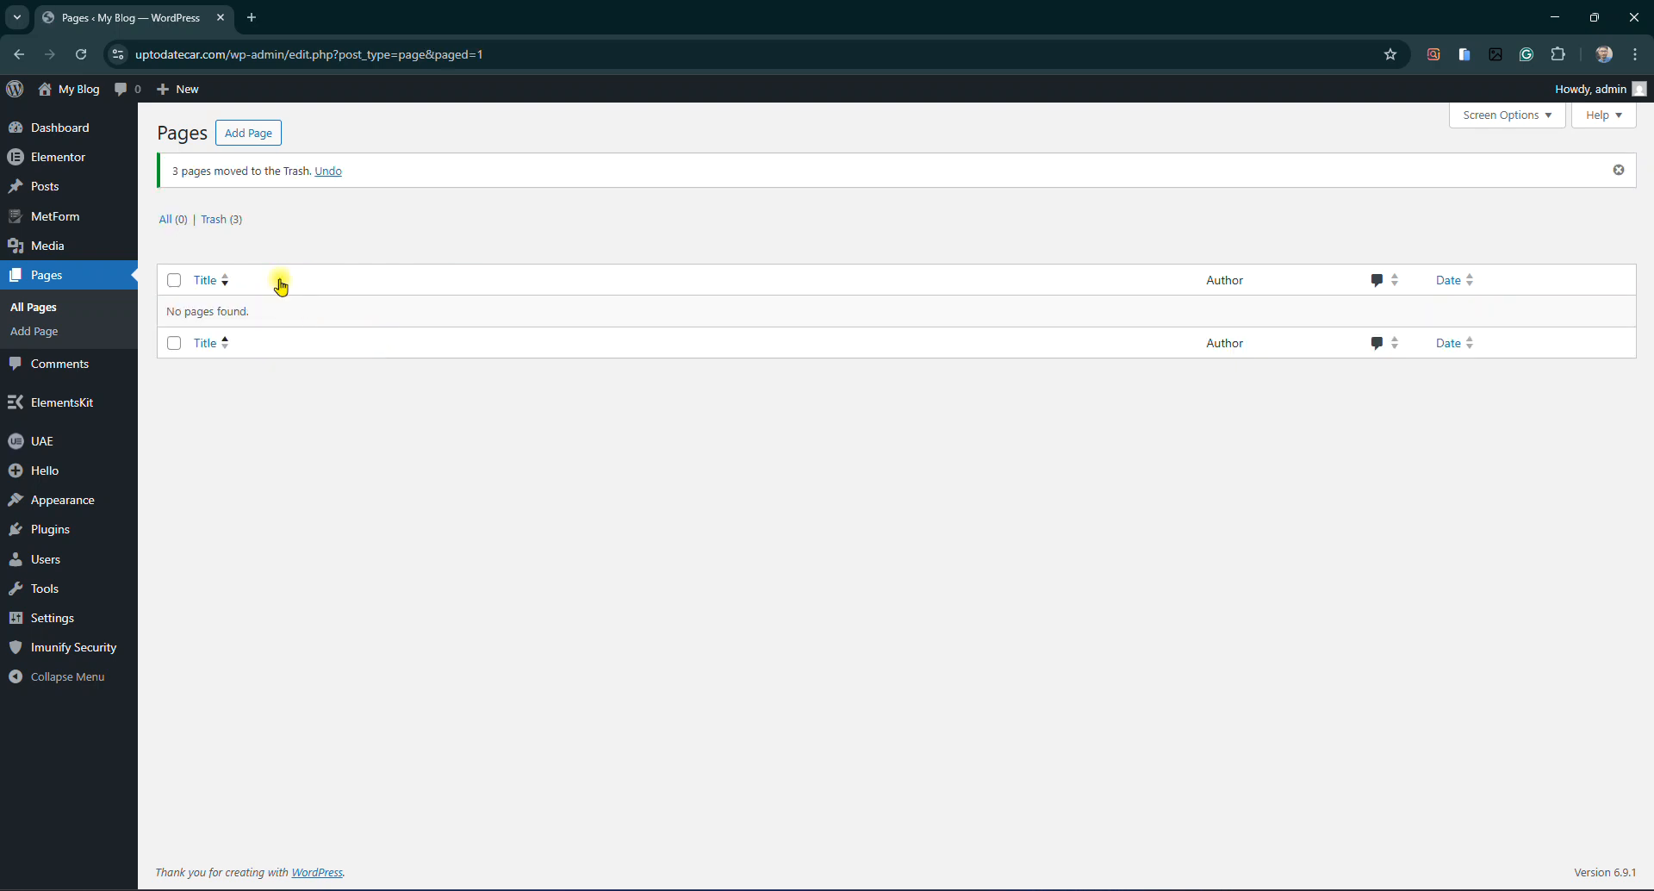
pyautogui.click(251, 133)
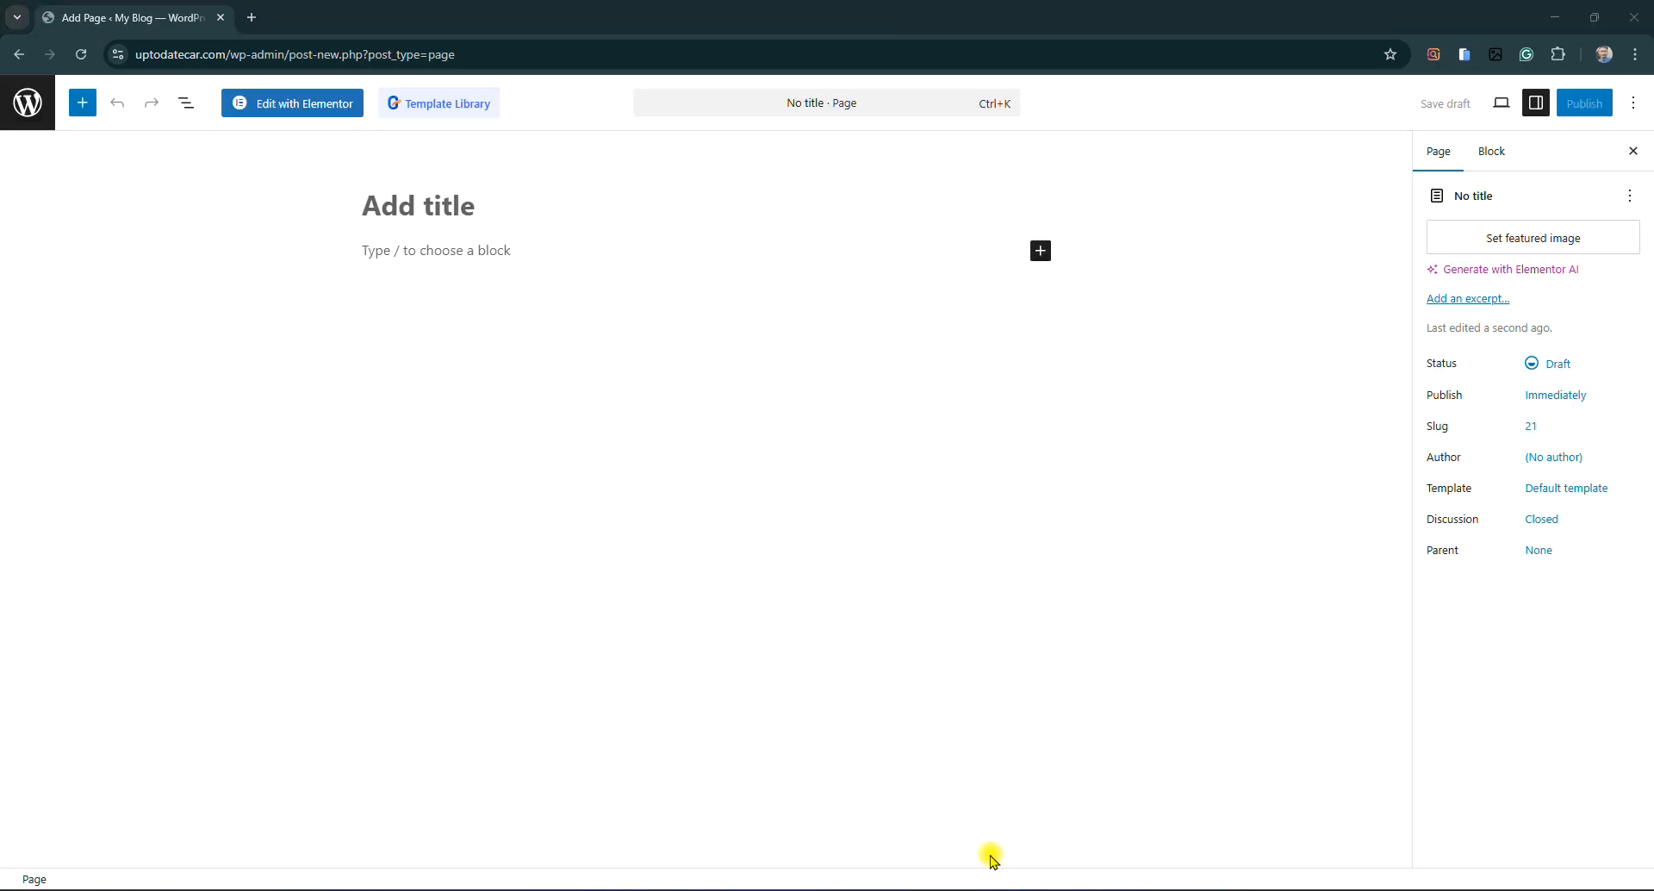
# Publish a new page titled Home
pyautogui.click(452, 209)
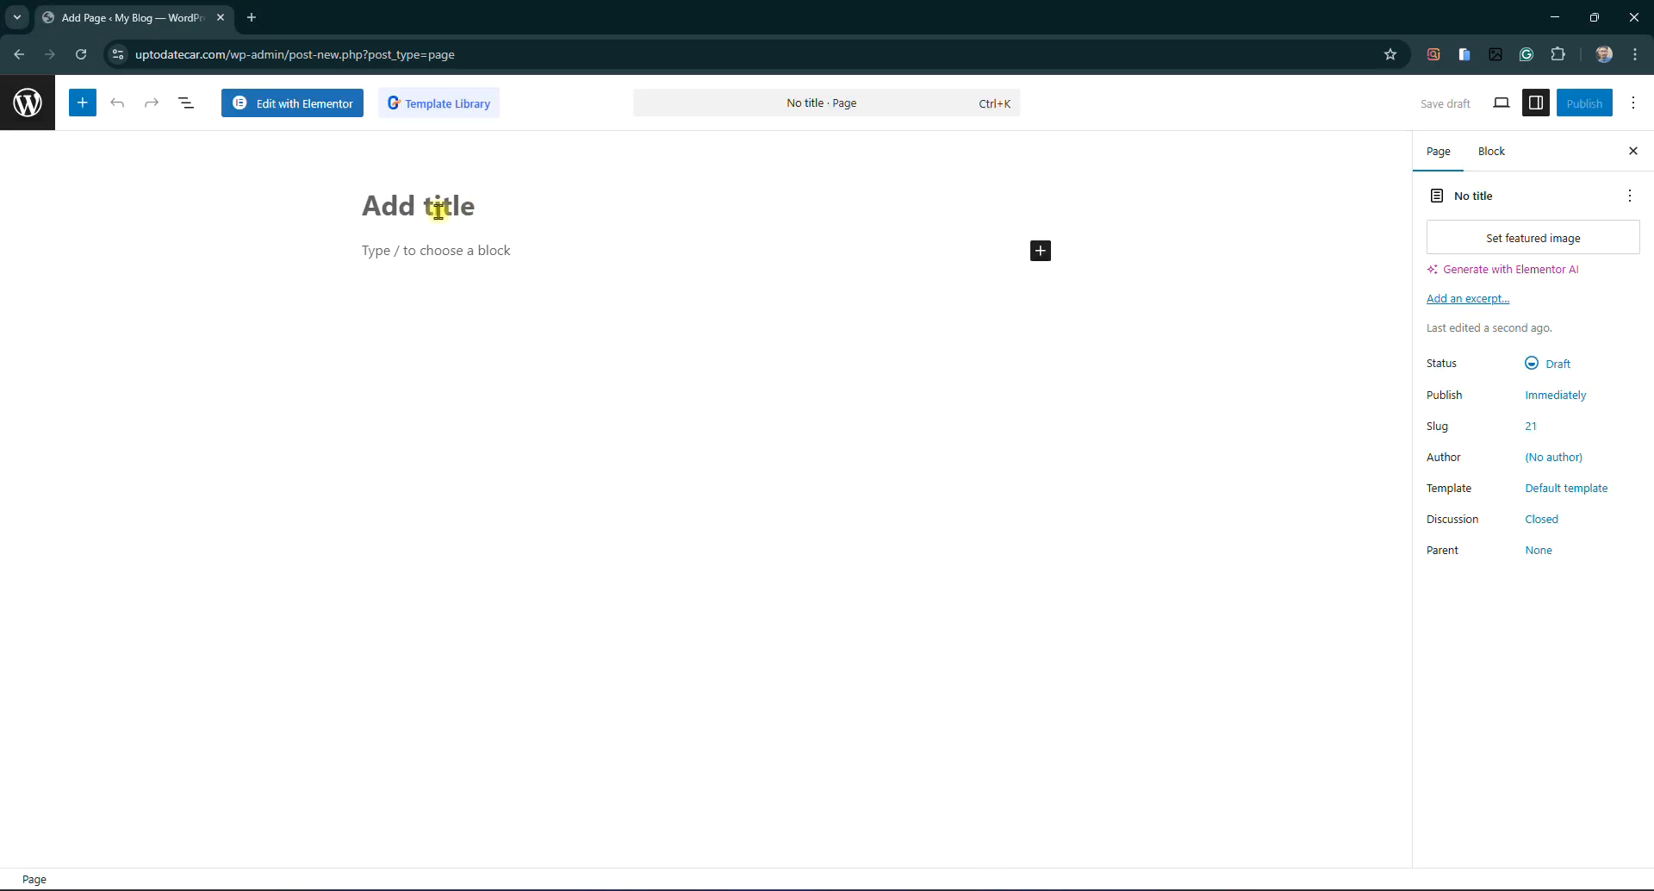
pyautogui.write('Home')
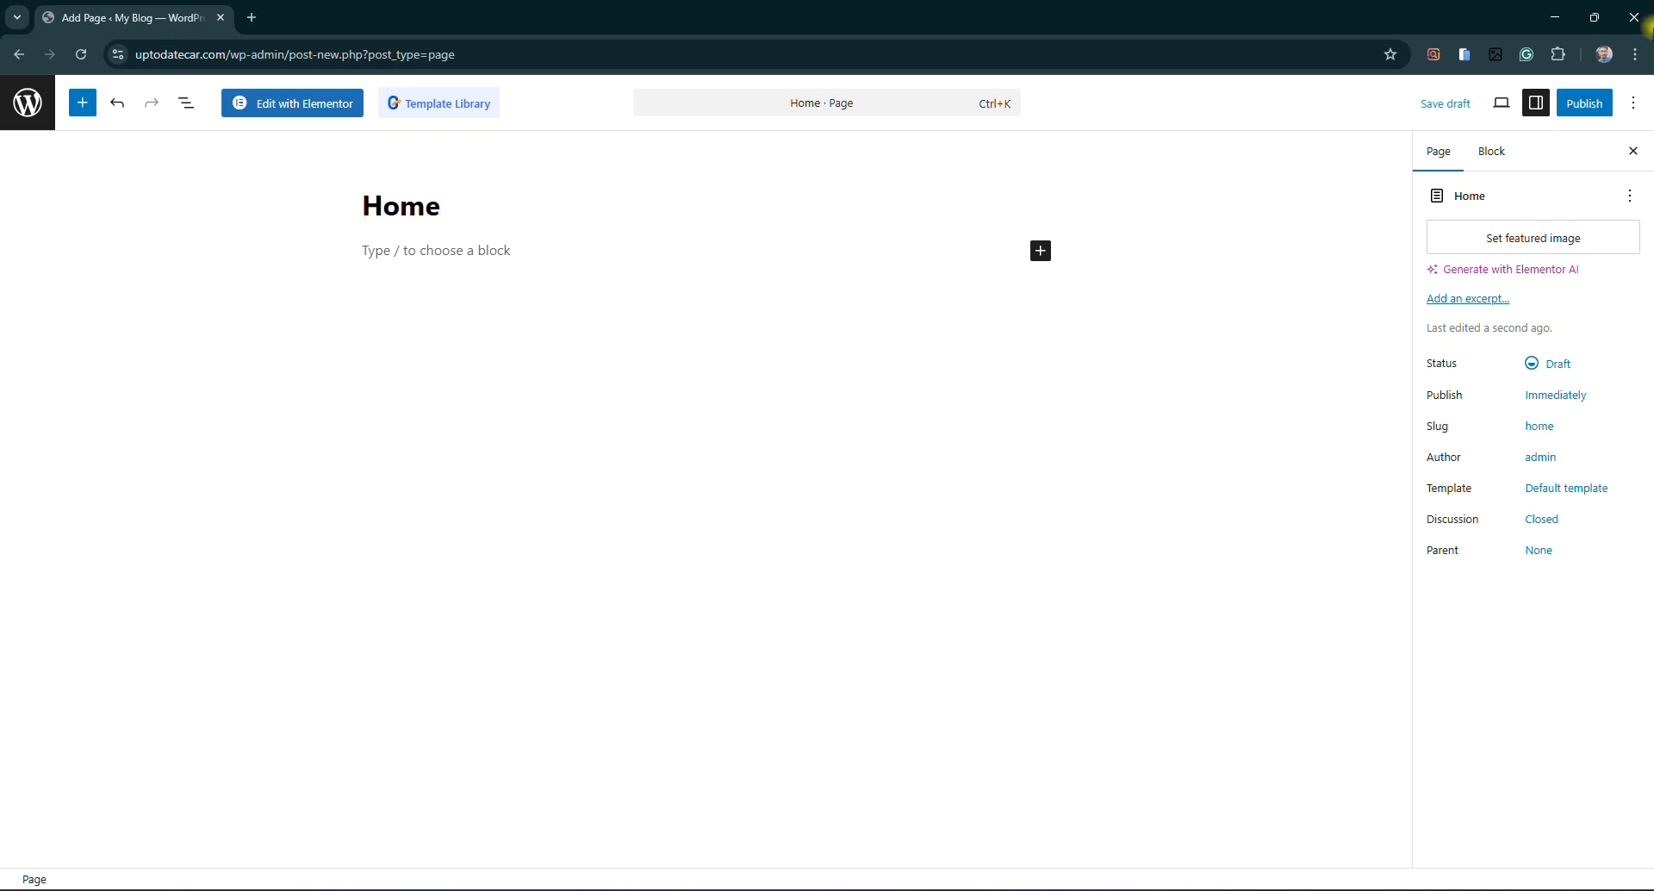
pyautogui.click(1584, 104)
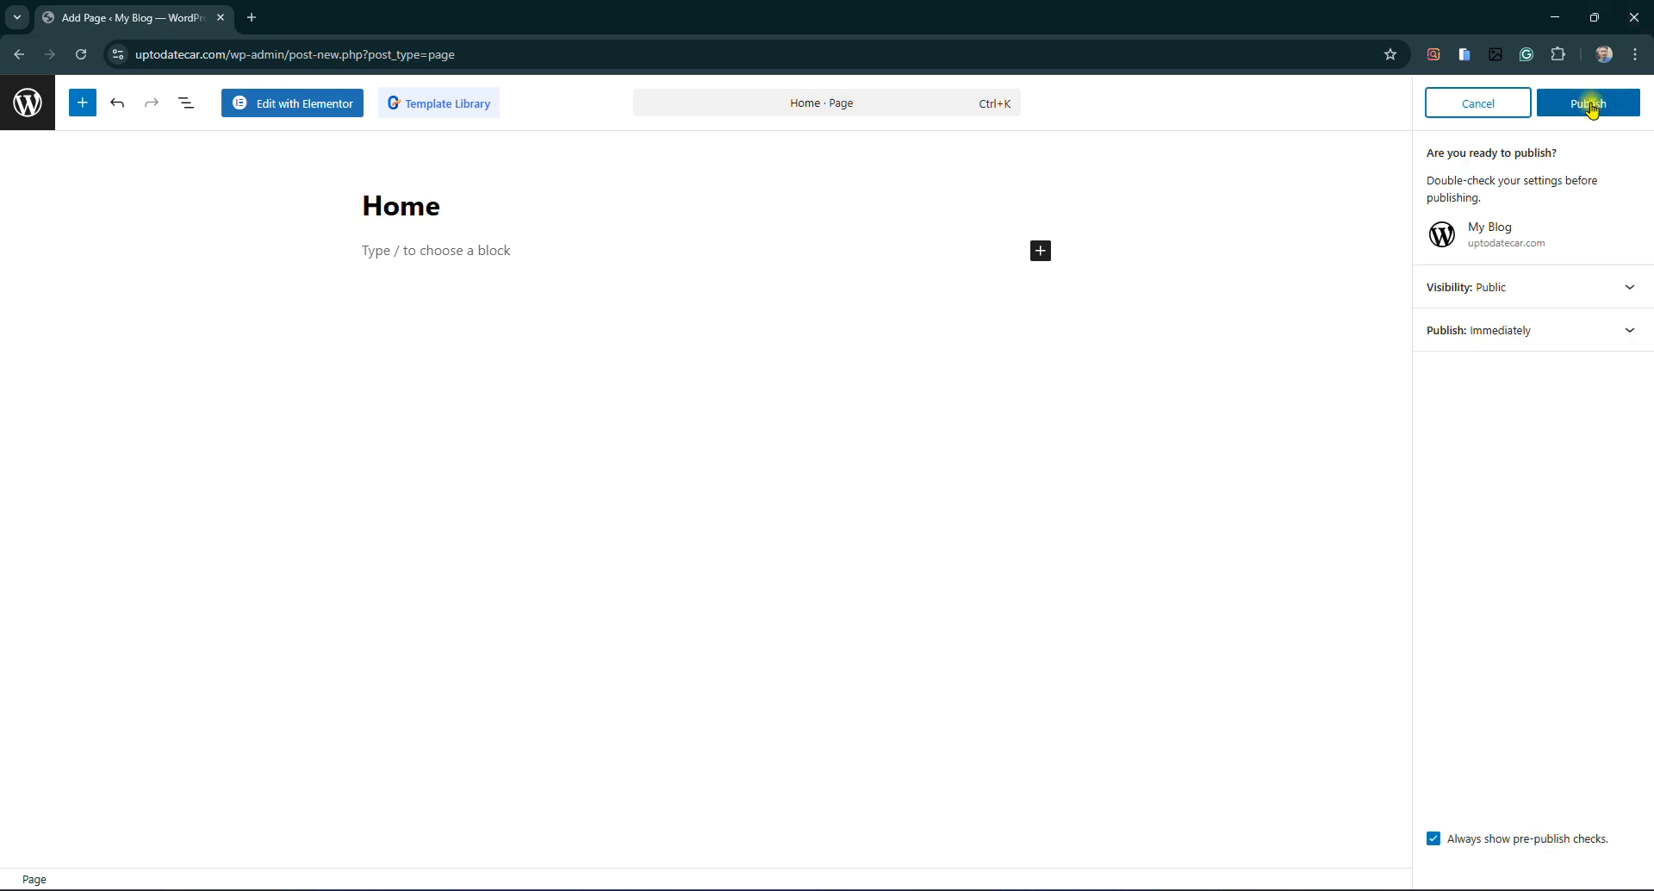
pyautogui.click(1580, 103)
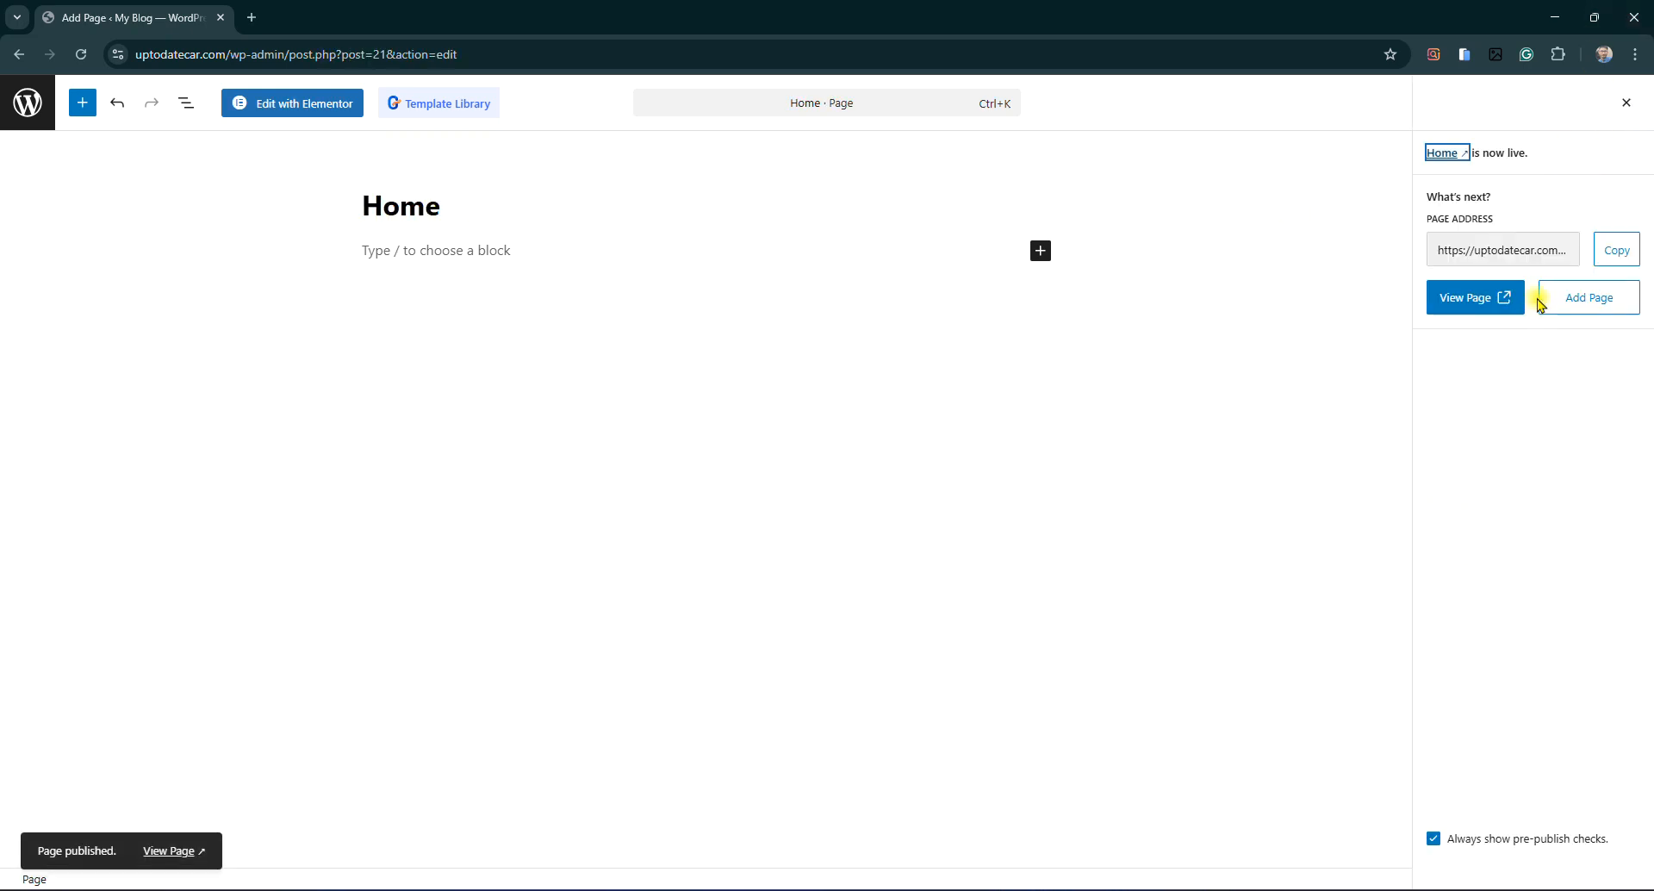
# Publish a second new page titled Services
pyautogui.click(1603, 302)
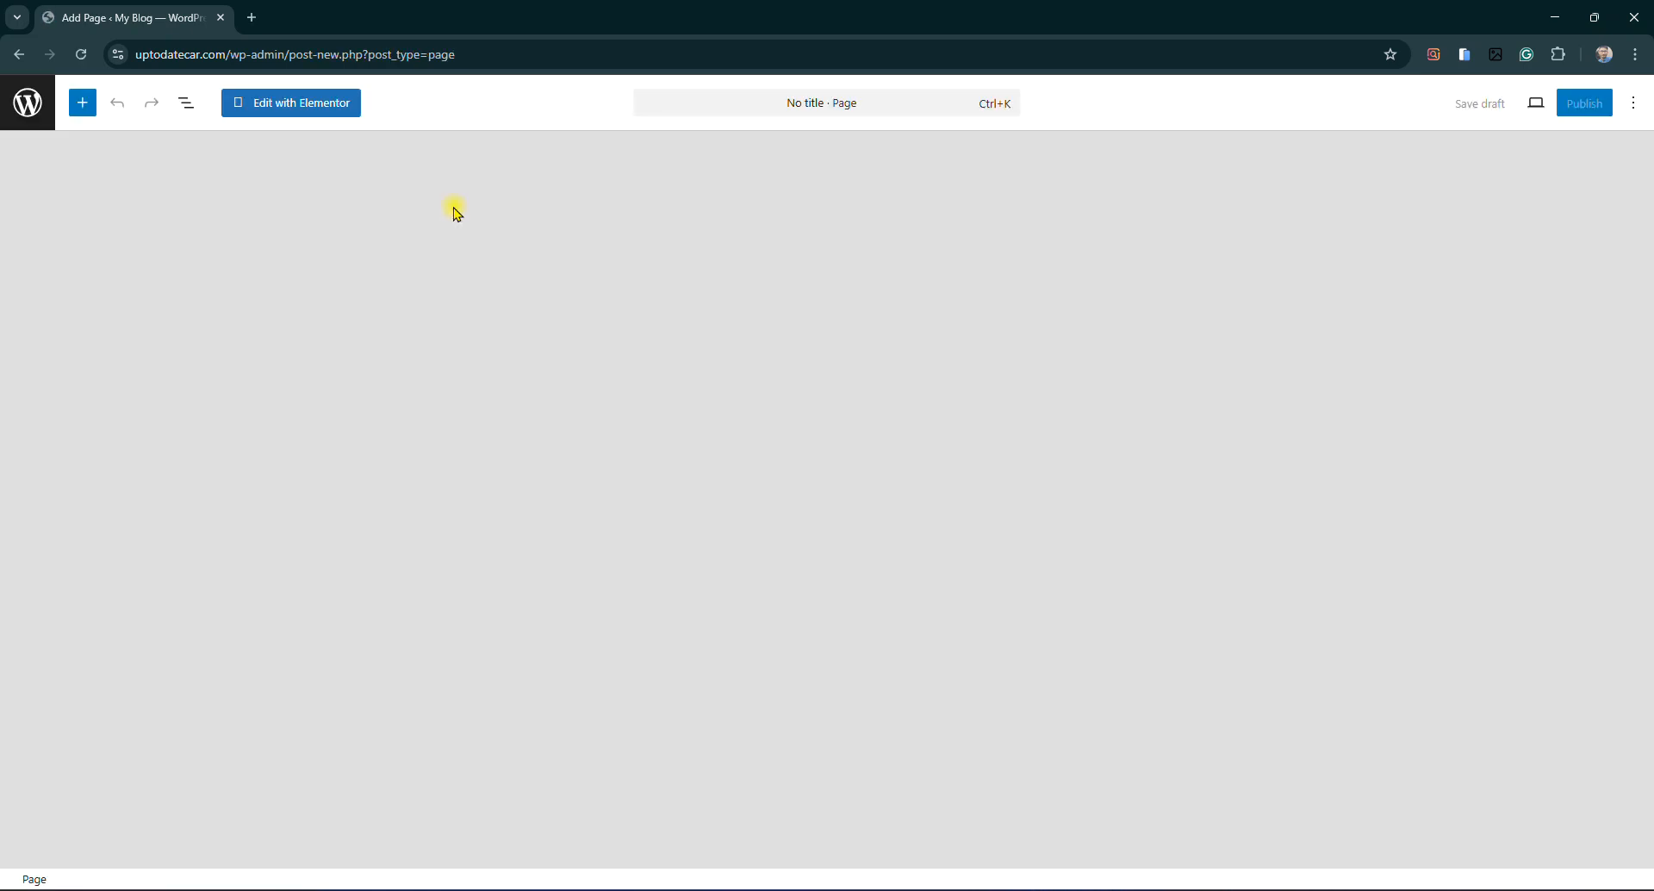
pyautogui.write('Se')
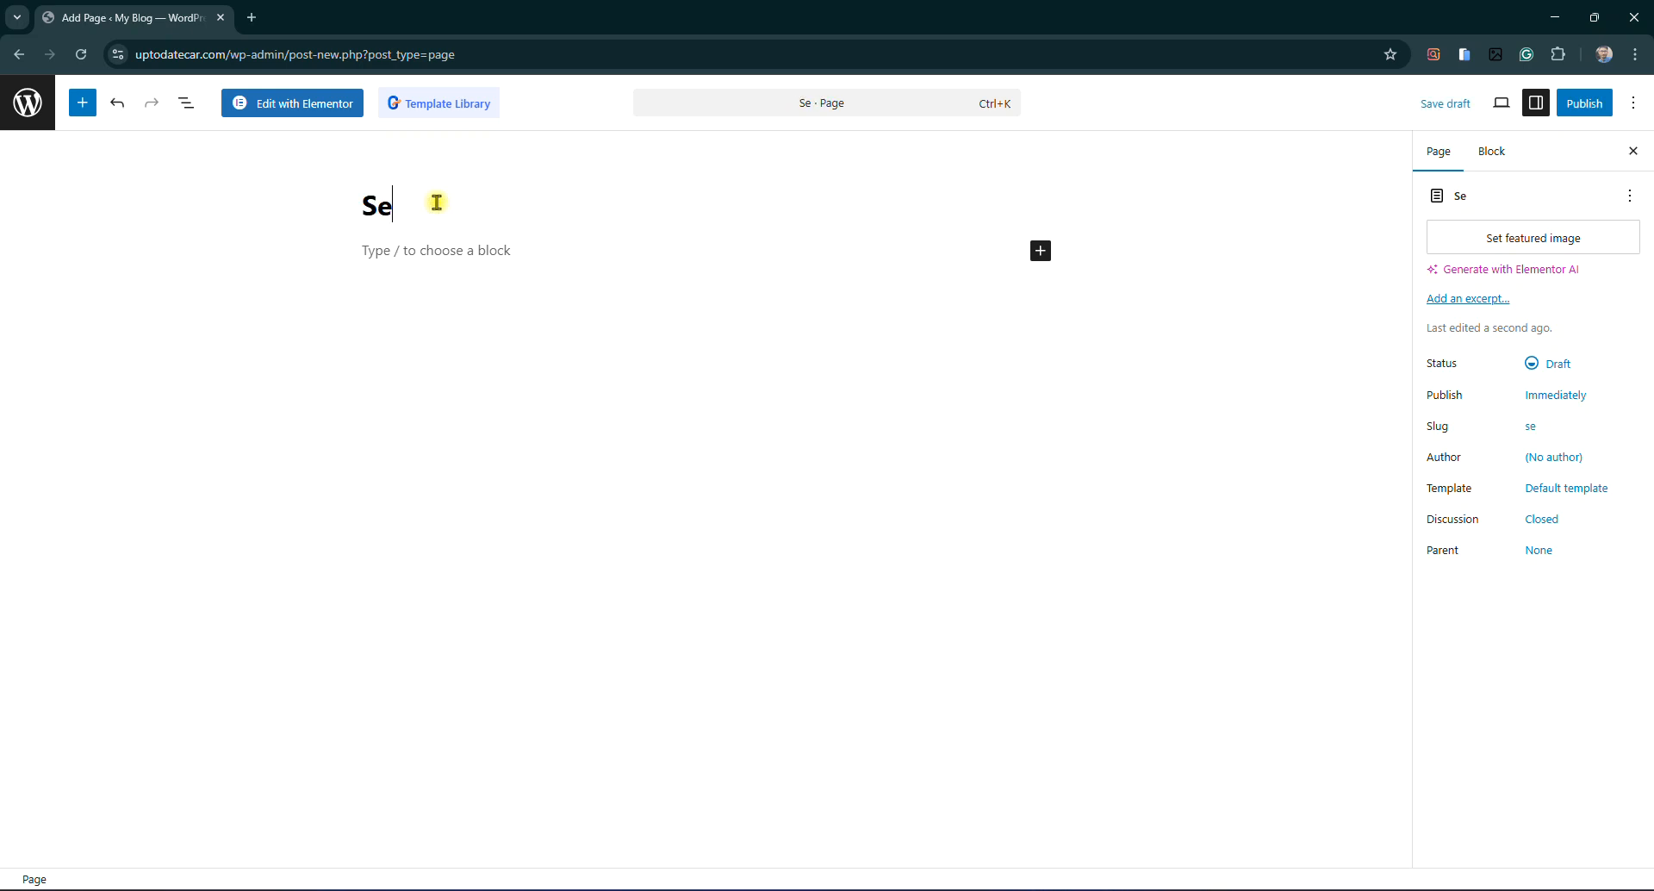
pyautogui.write('rvices')
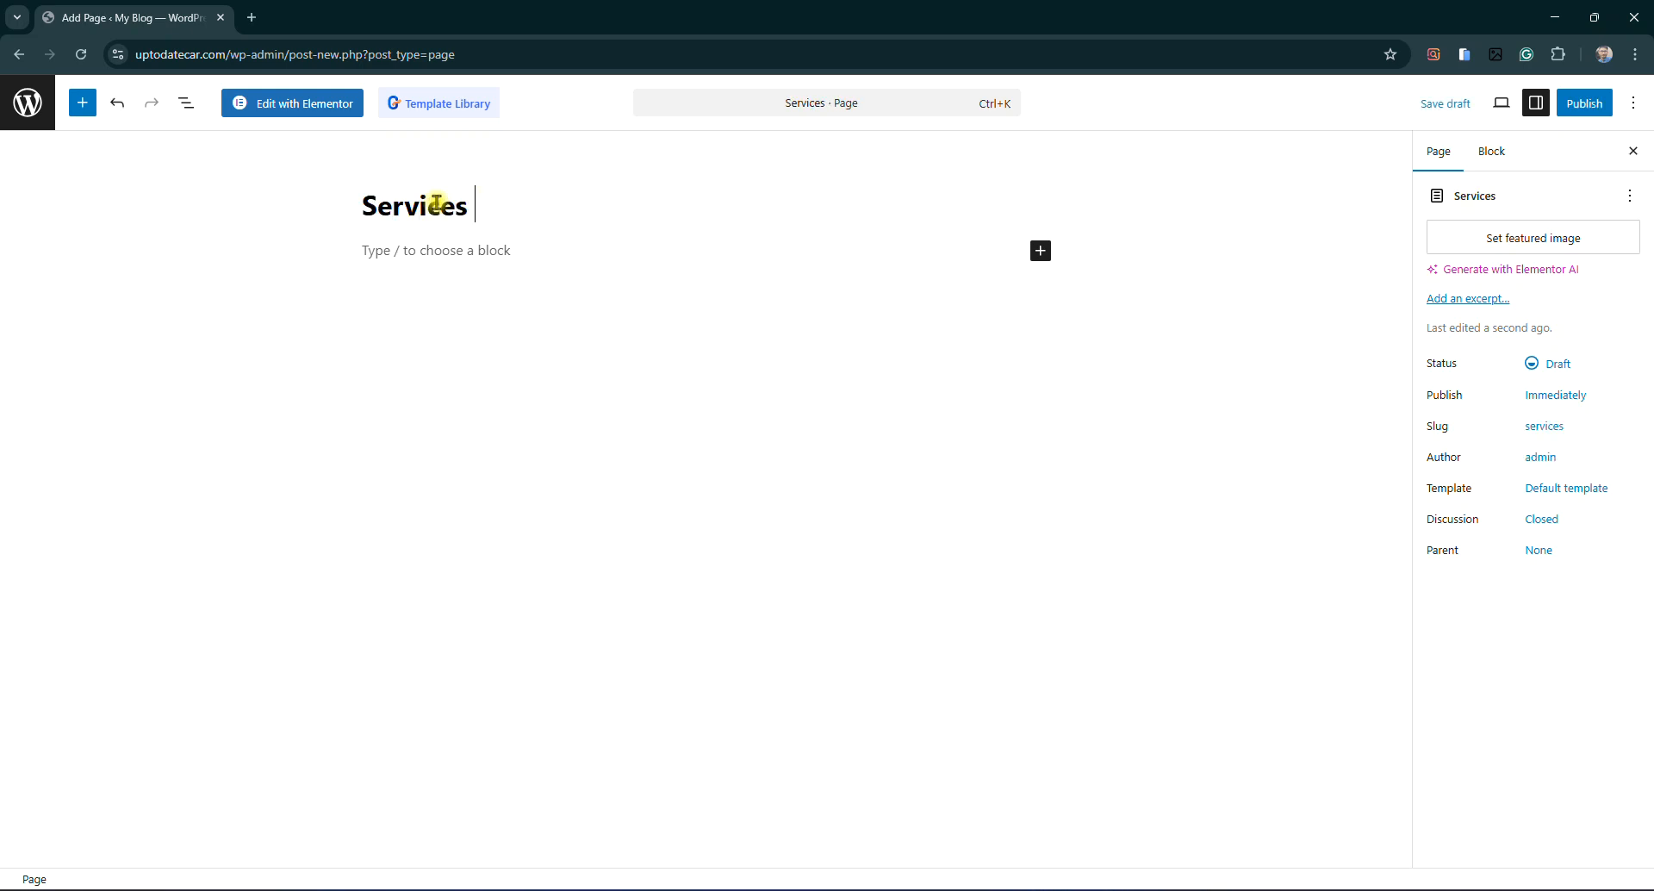
pyautogui.click(1584, 102)
pyautogui.click(1581, 102)
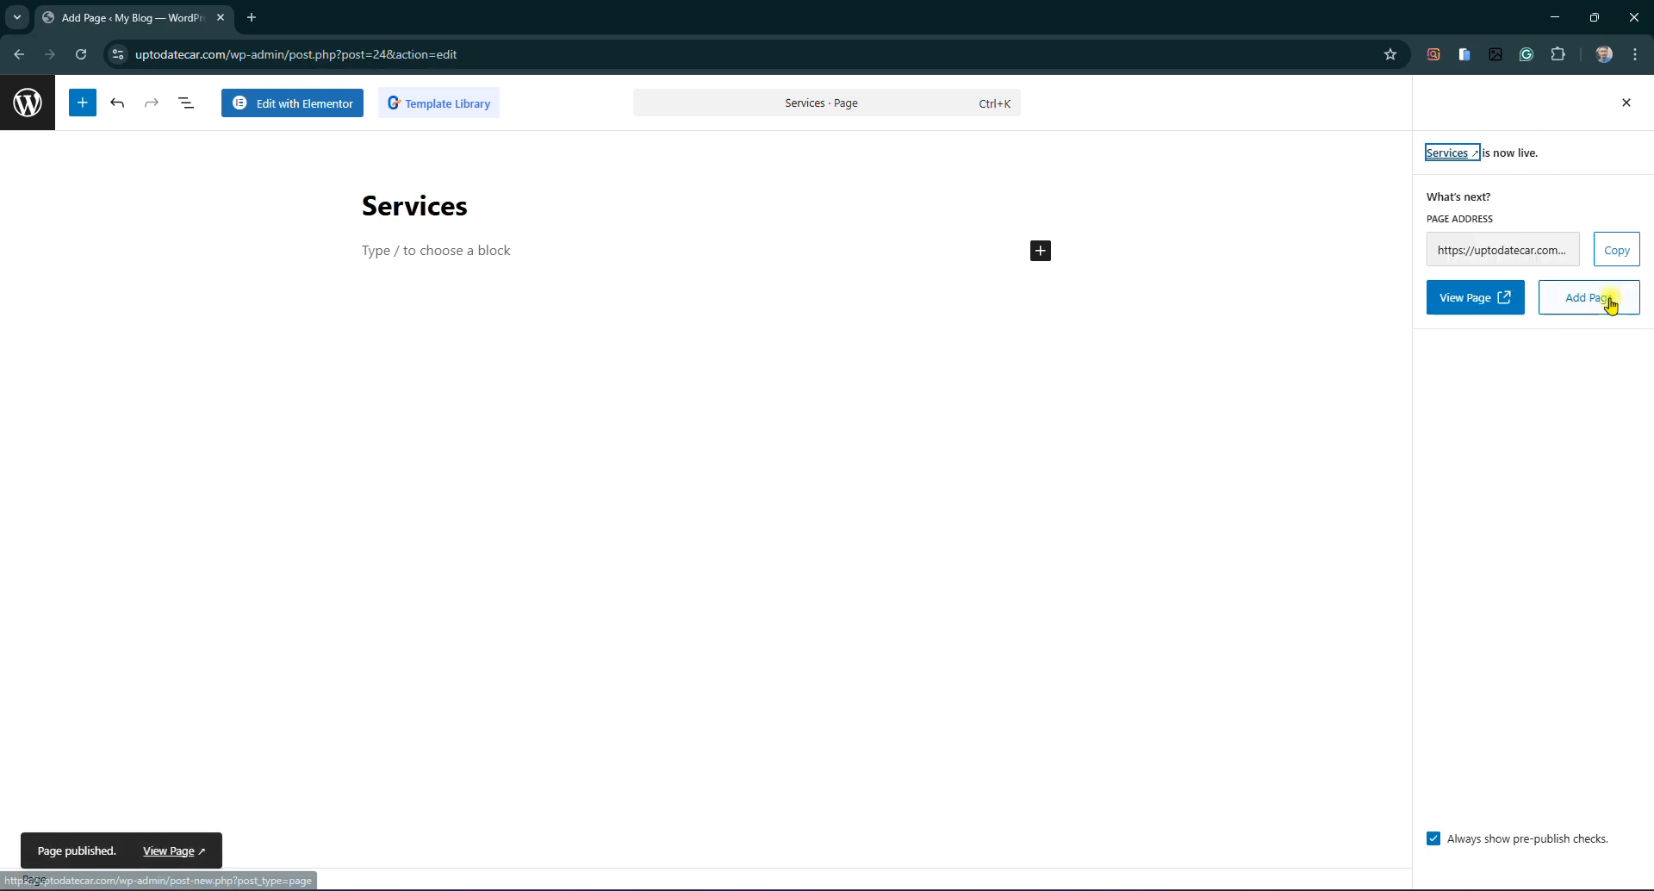
# Publish a third page titled About Us, fixing a typo in the title
pyautogui.click(1609, 301)
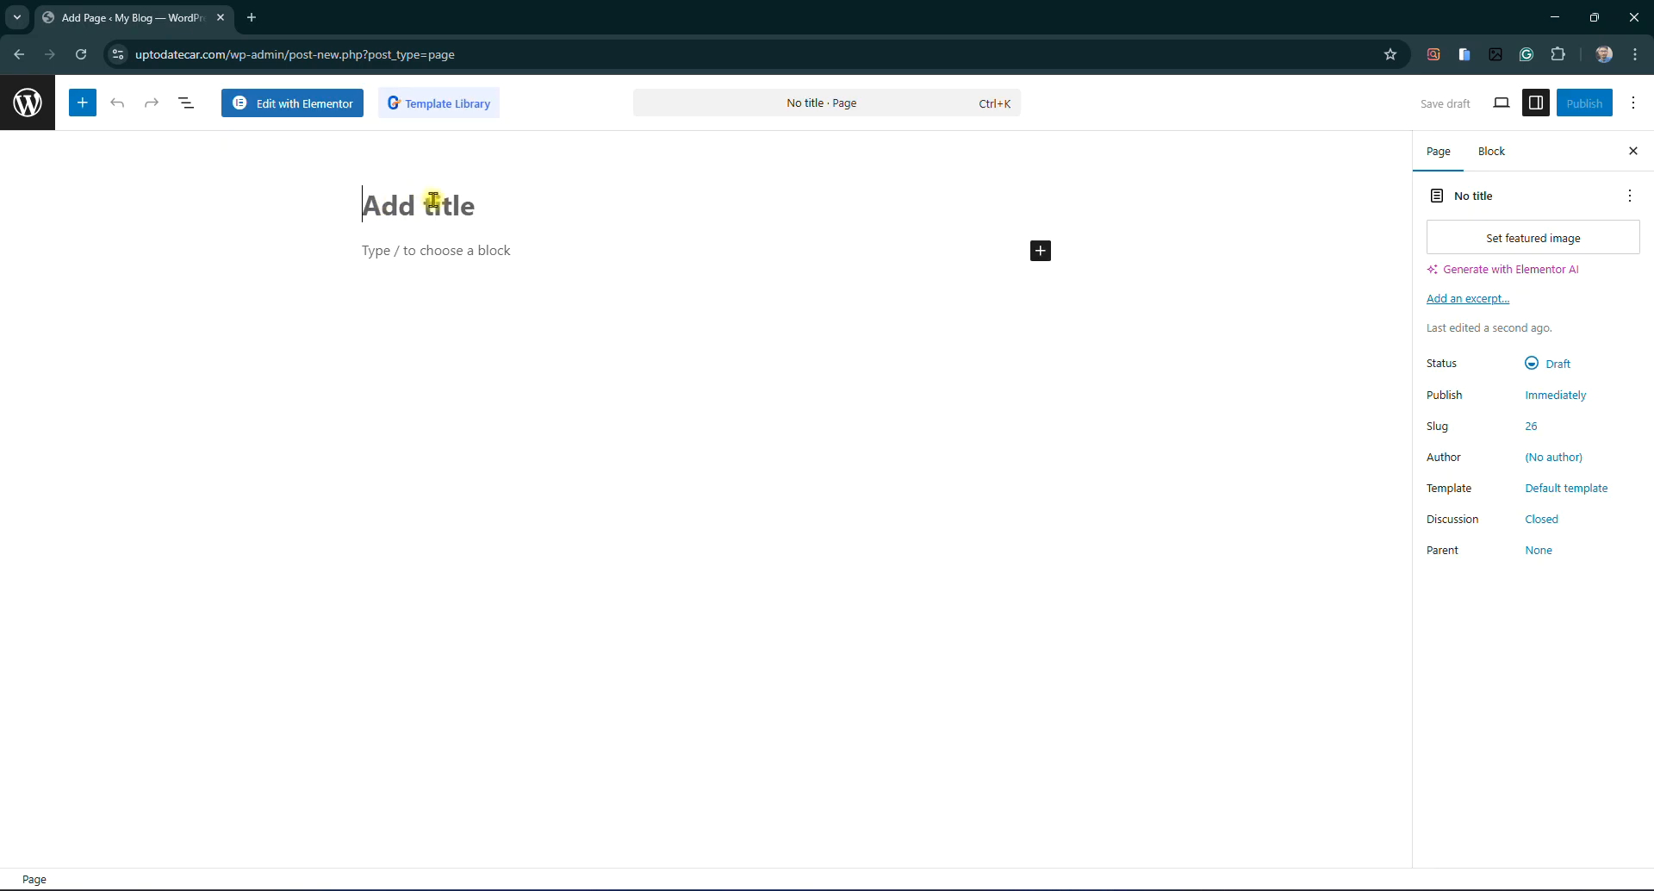
pyautogui.write('About Us')
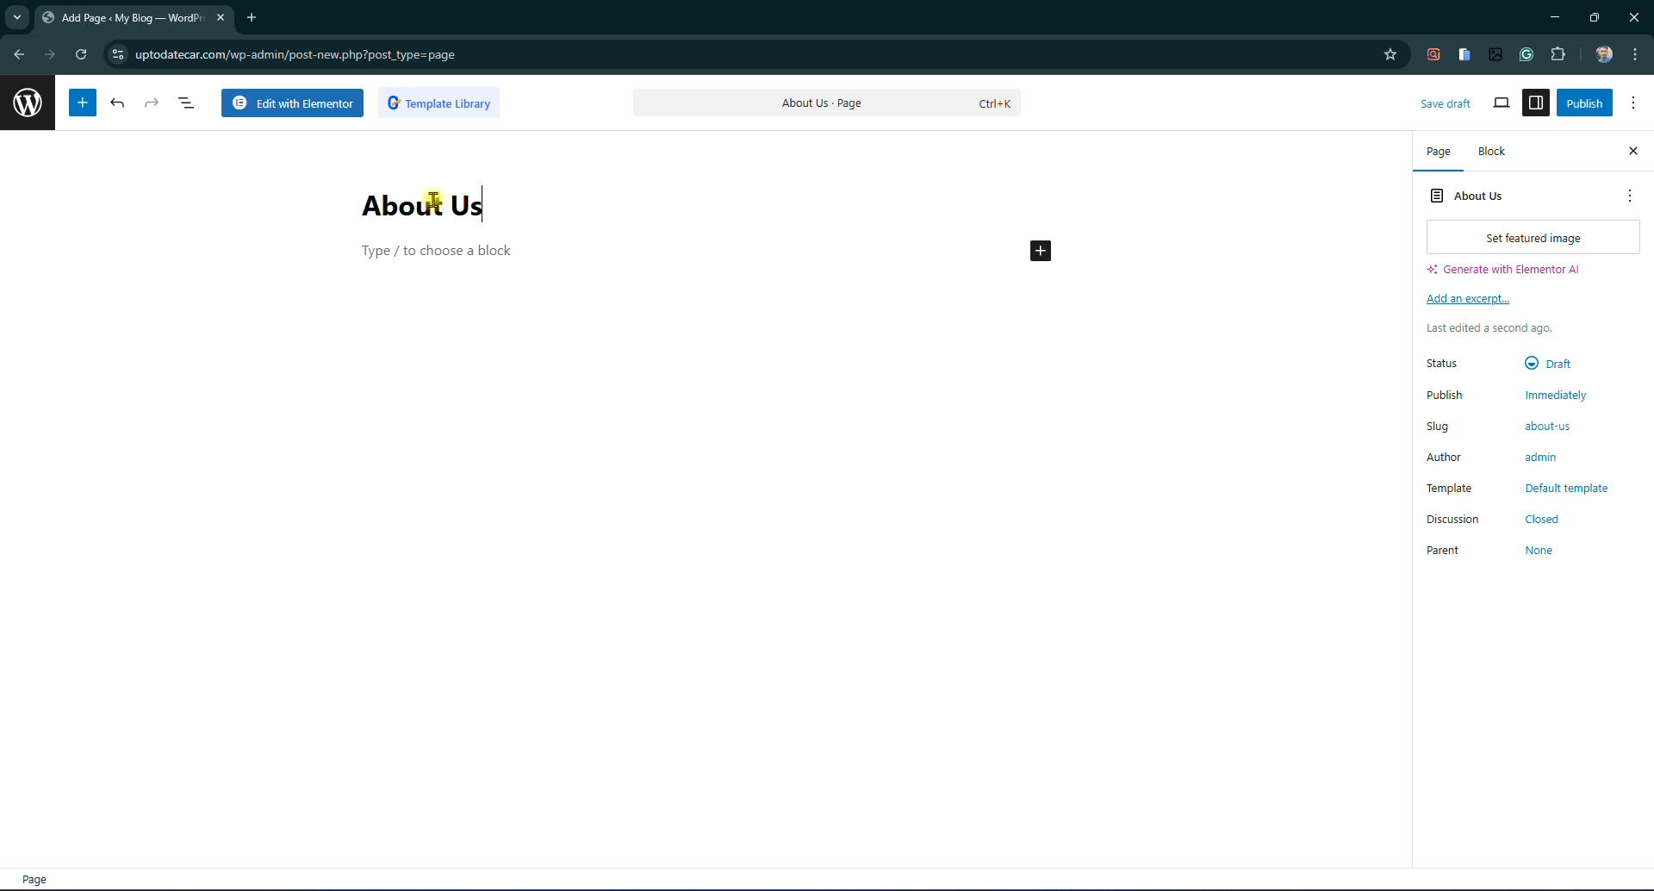
pyautogui.click(1584, 103)
pyautogui.click(1588, 103)
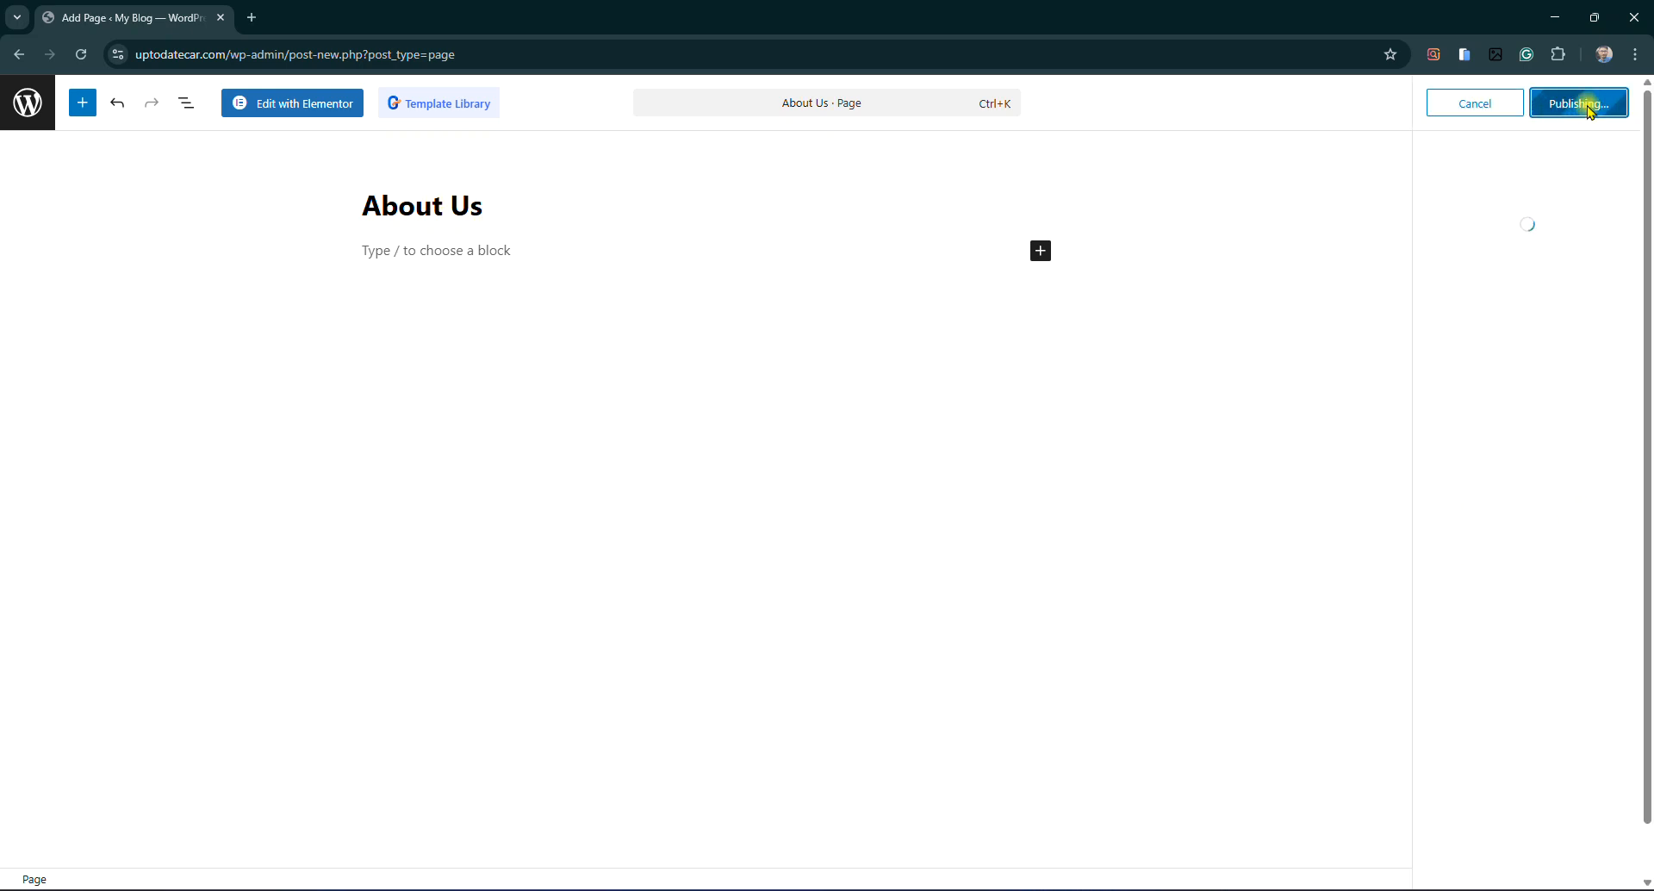
# Publish a fourth page titled Contact Us and return to the pages list
pyautogui.click(1588, 302)
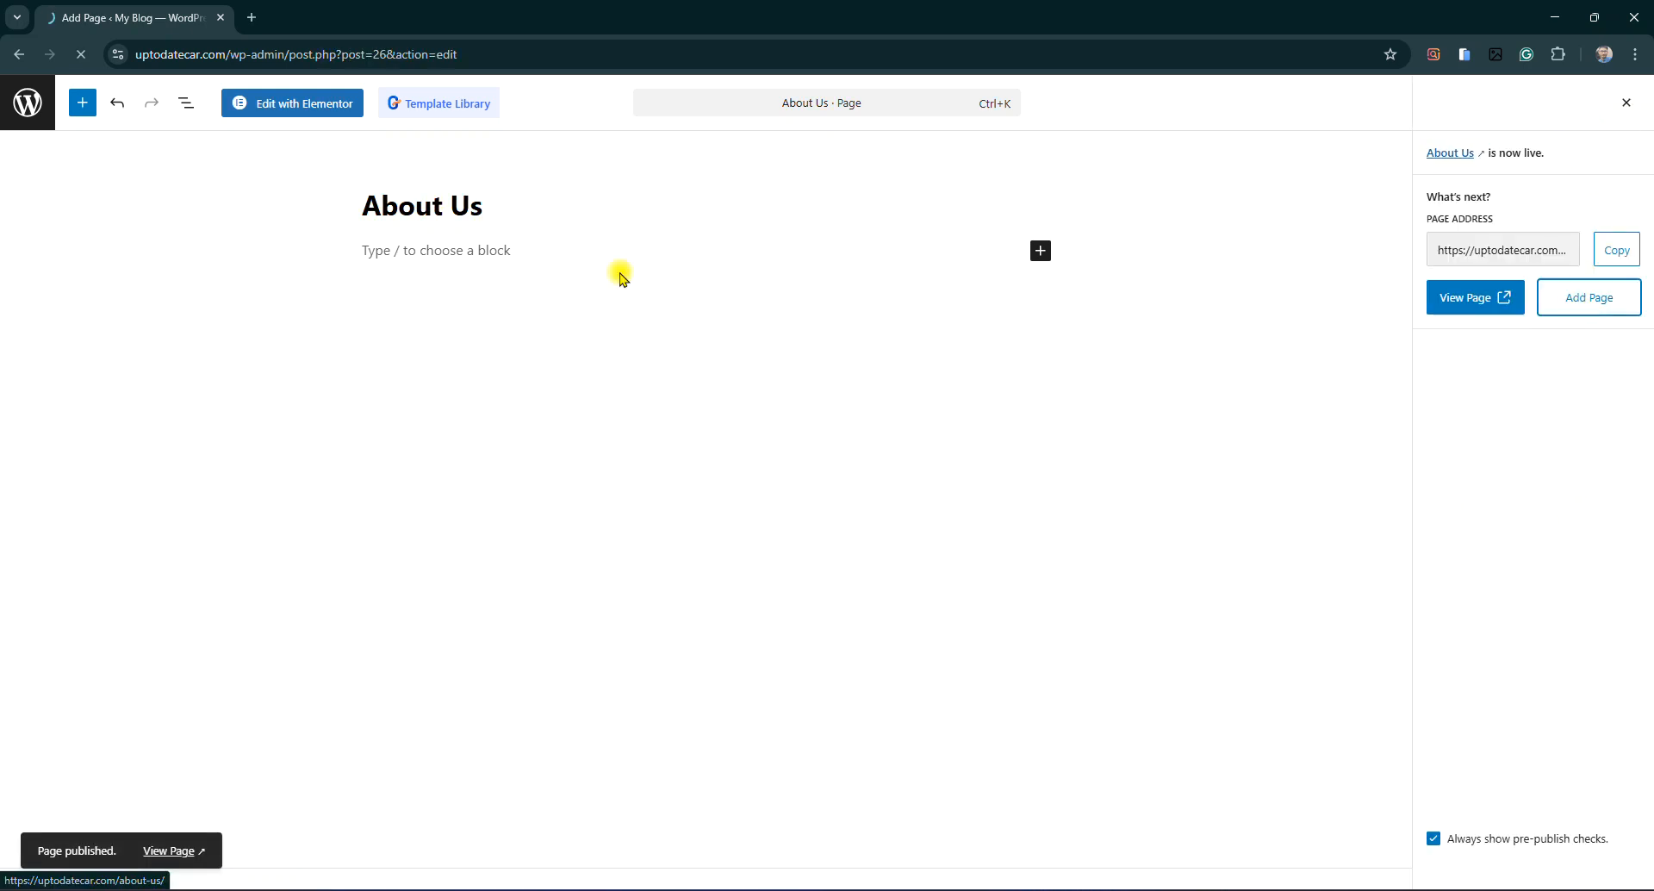
pyautogui.write('Contact')
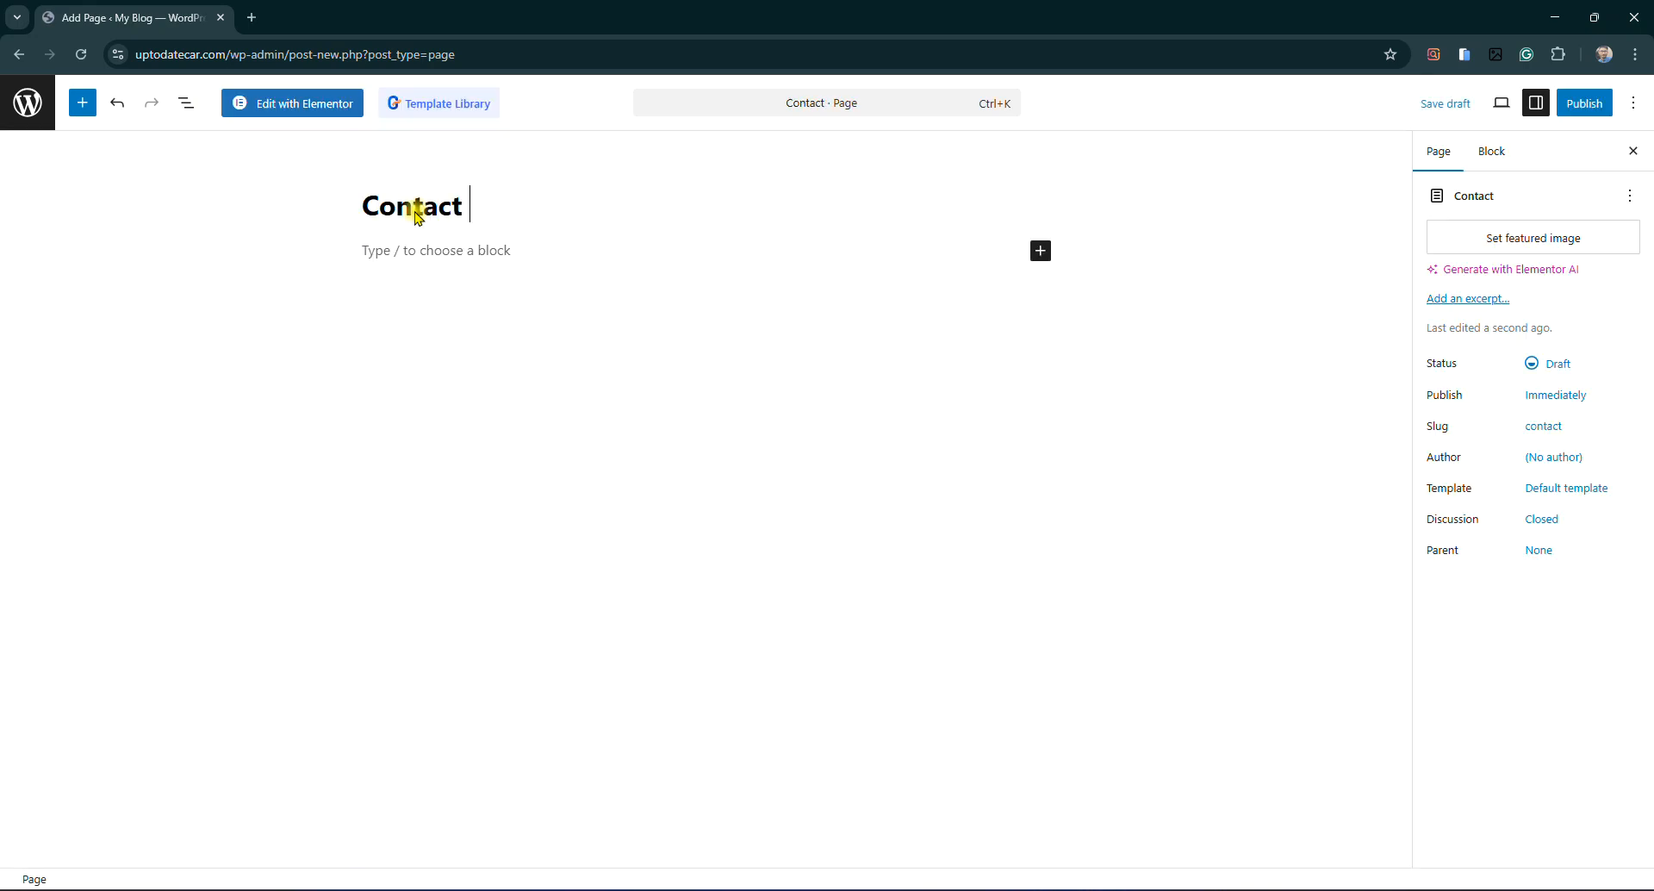
pyautogui.write(' Us')
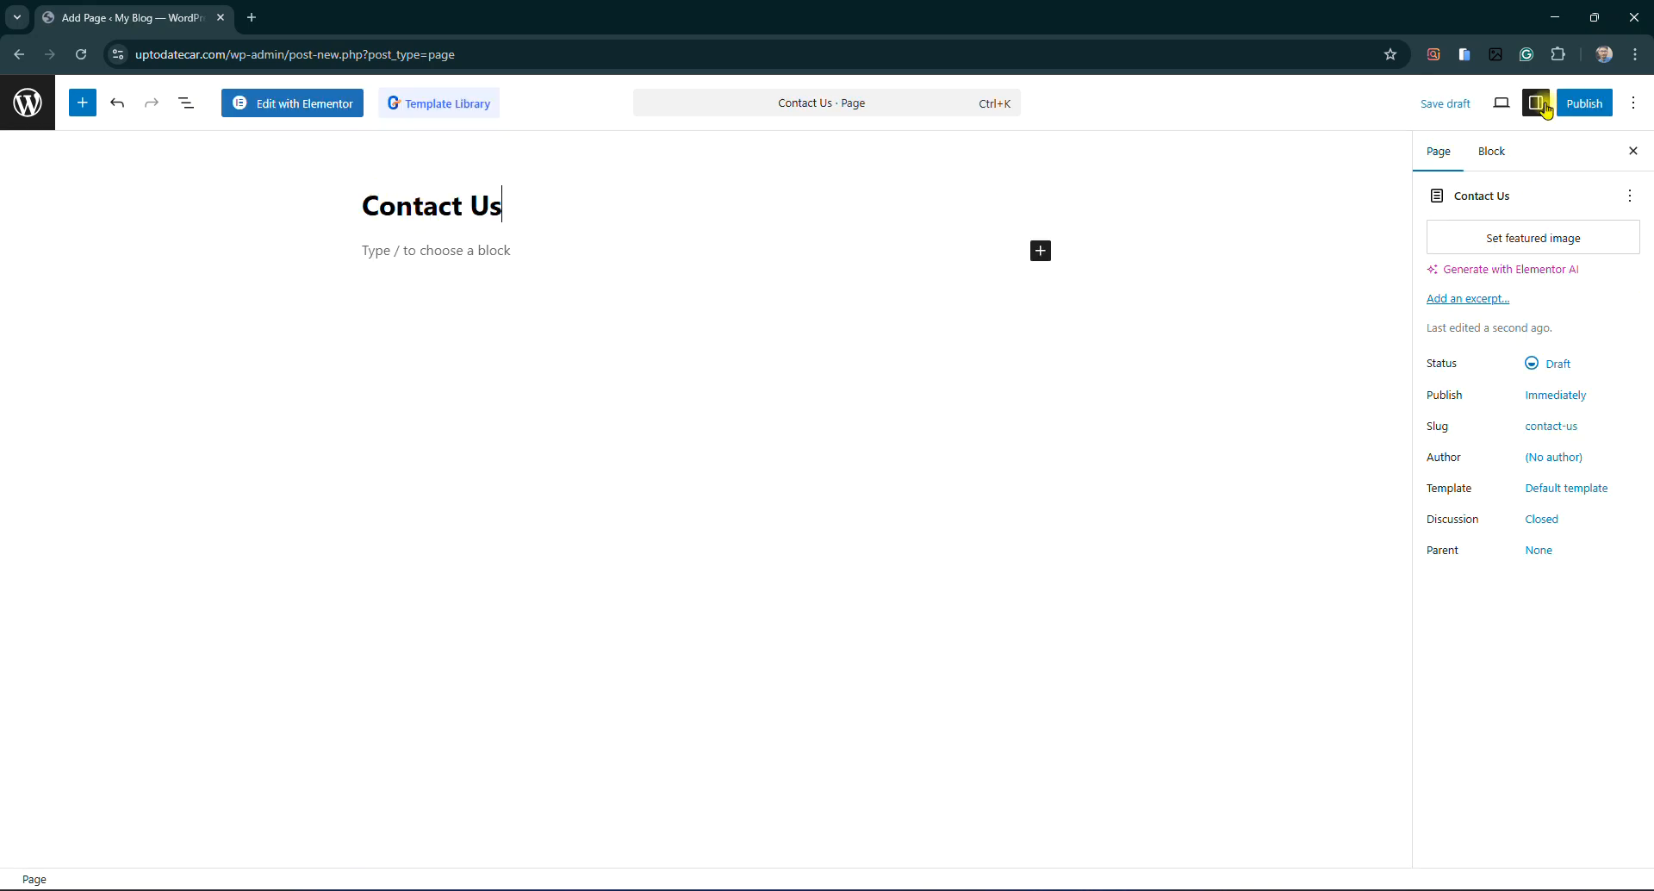
pyautogui.click(1582, 104)
pyautogui.click(1601, 112)
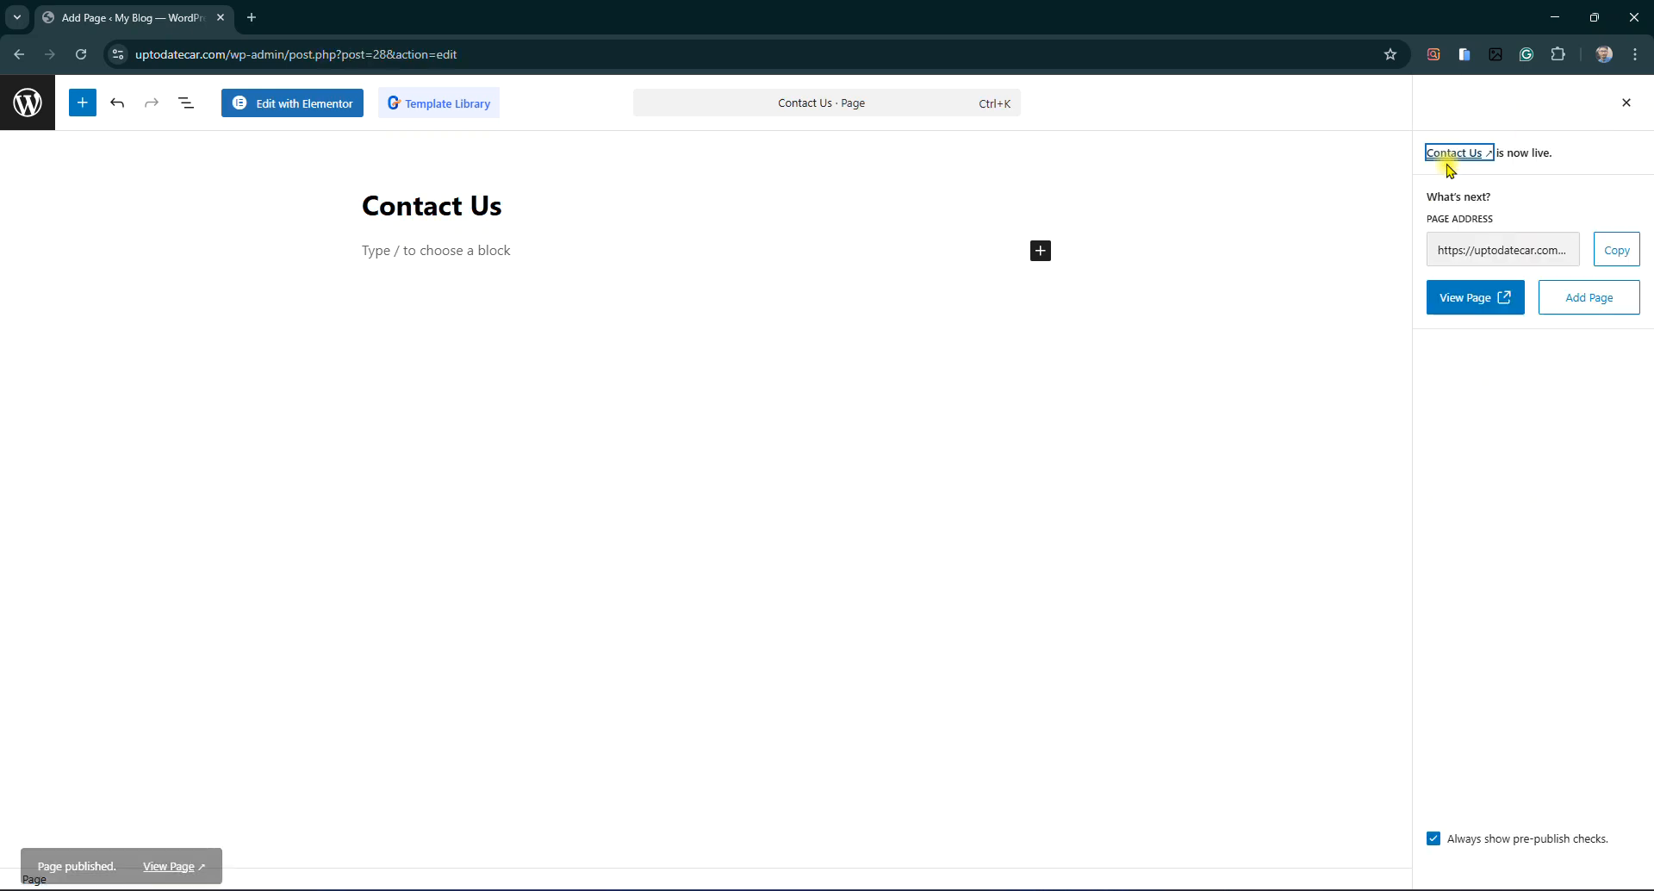
pyautogui.click(1627, 105)
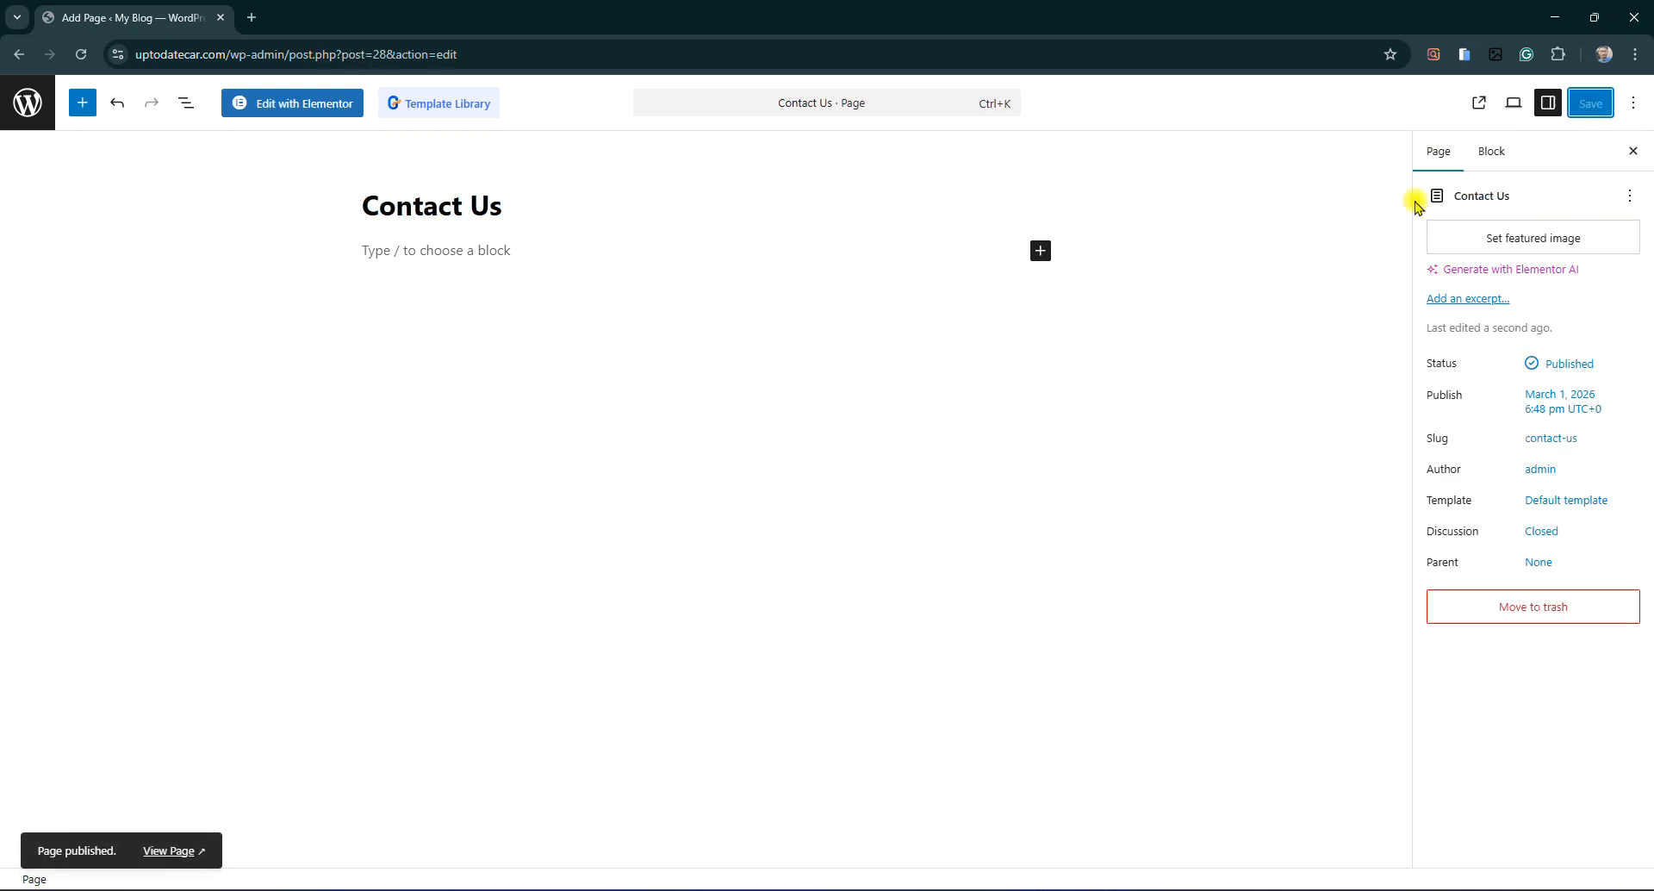
pyautogui.click(19, 104)
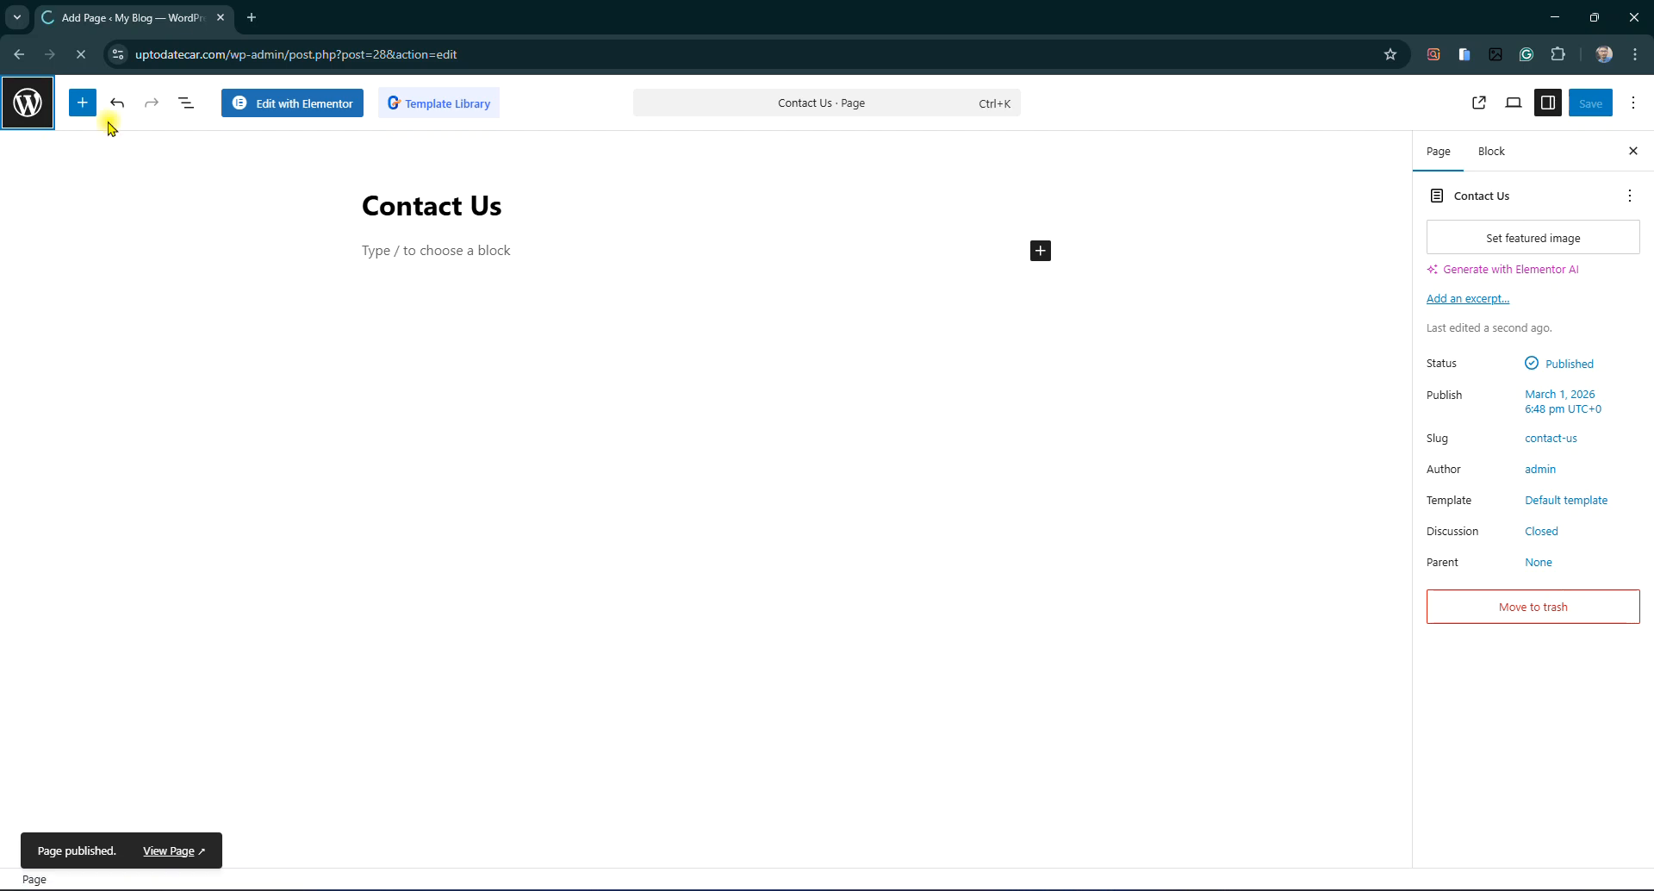
pyautogui.moveTo(69, 597)
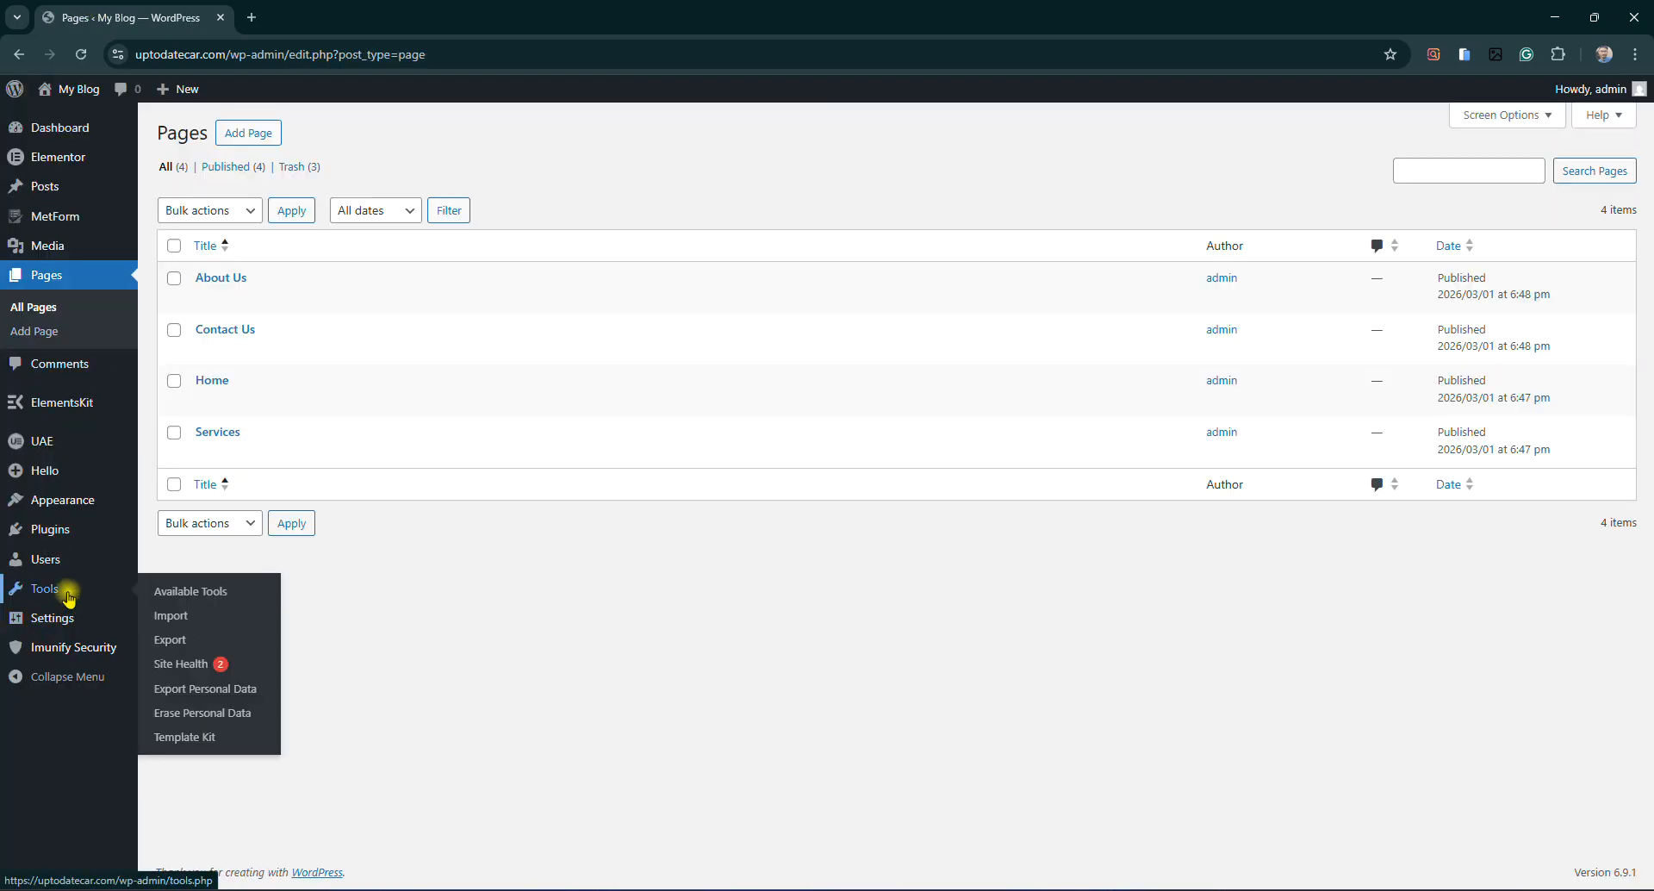
pyautogui.click(193, 739)
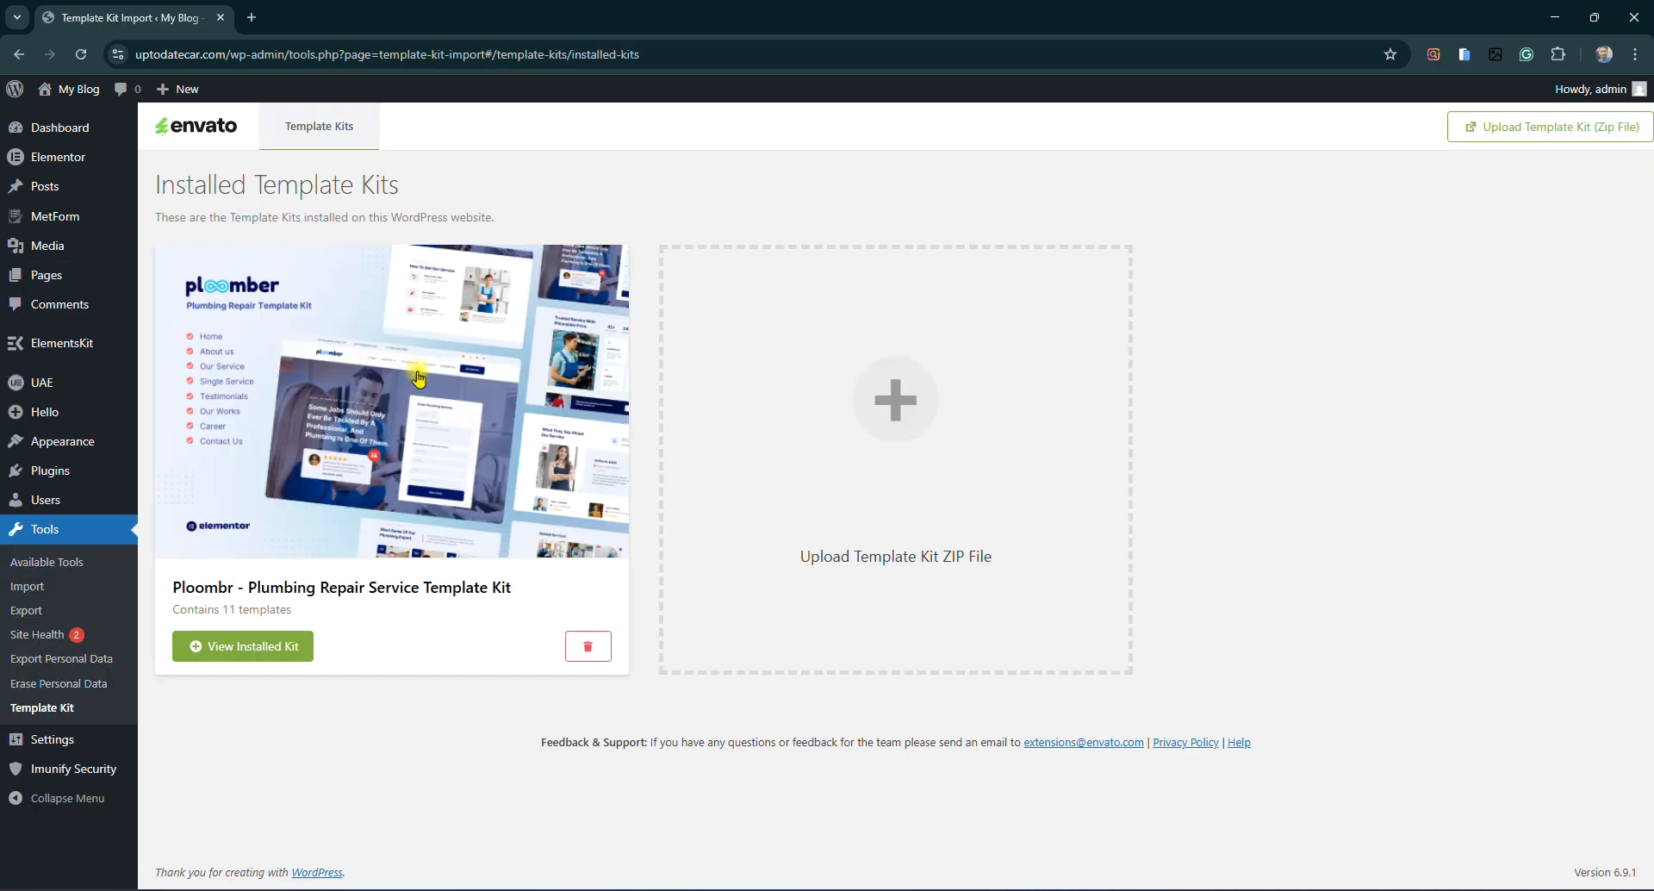
pyautogui.click(417, 376)
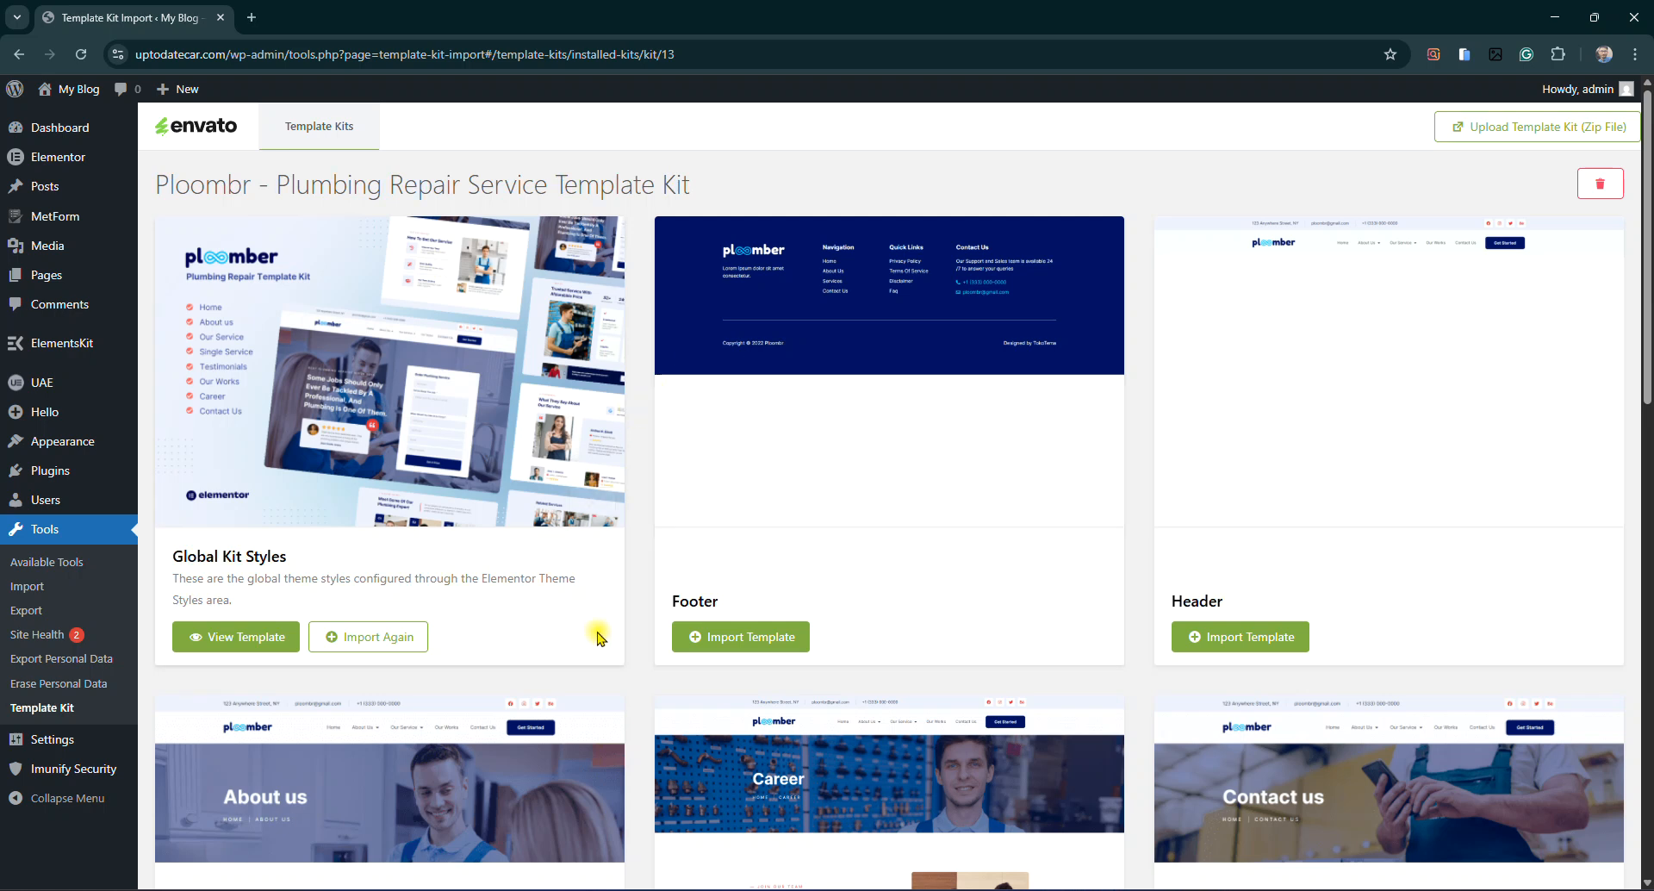
pyautogui.scroll(-5, 1207, 565)
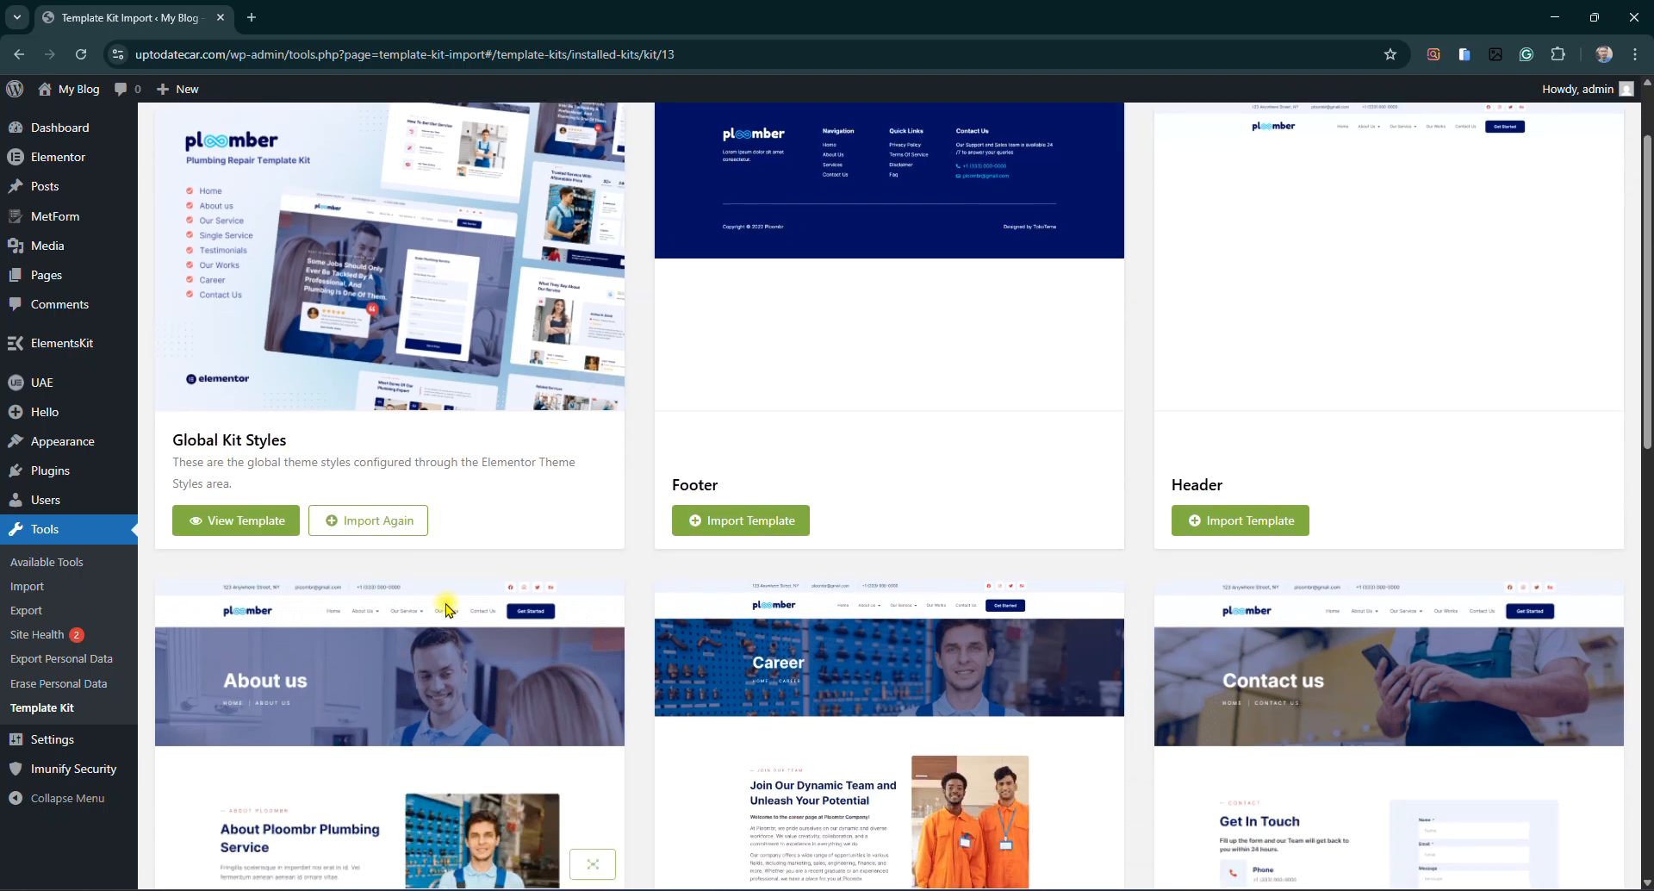
pyautogui.doubleClick(698, 572)
pyautogui.click(690, 573)
pyautogui.doubleClick(702, 571)
pyautogui.click(700, 572)
pyautogui.doubleClick(1211, 578)
pyautogui.click(1071, 575)
pyautogui.scroll(-5, 627, 543)
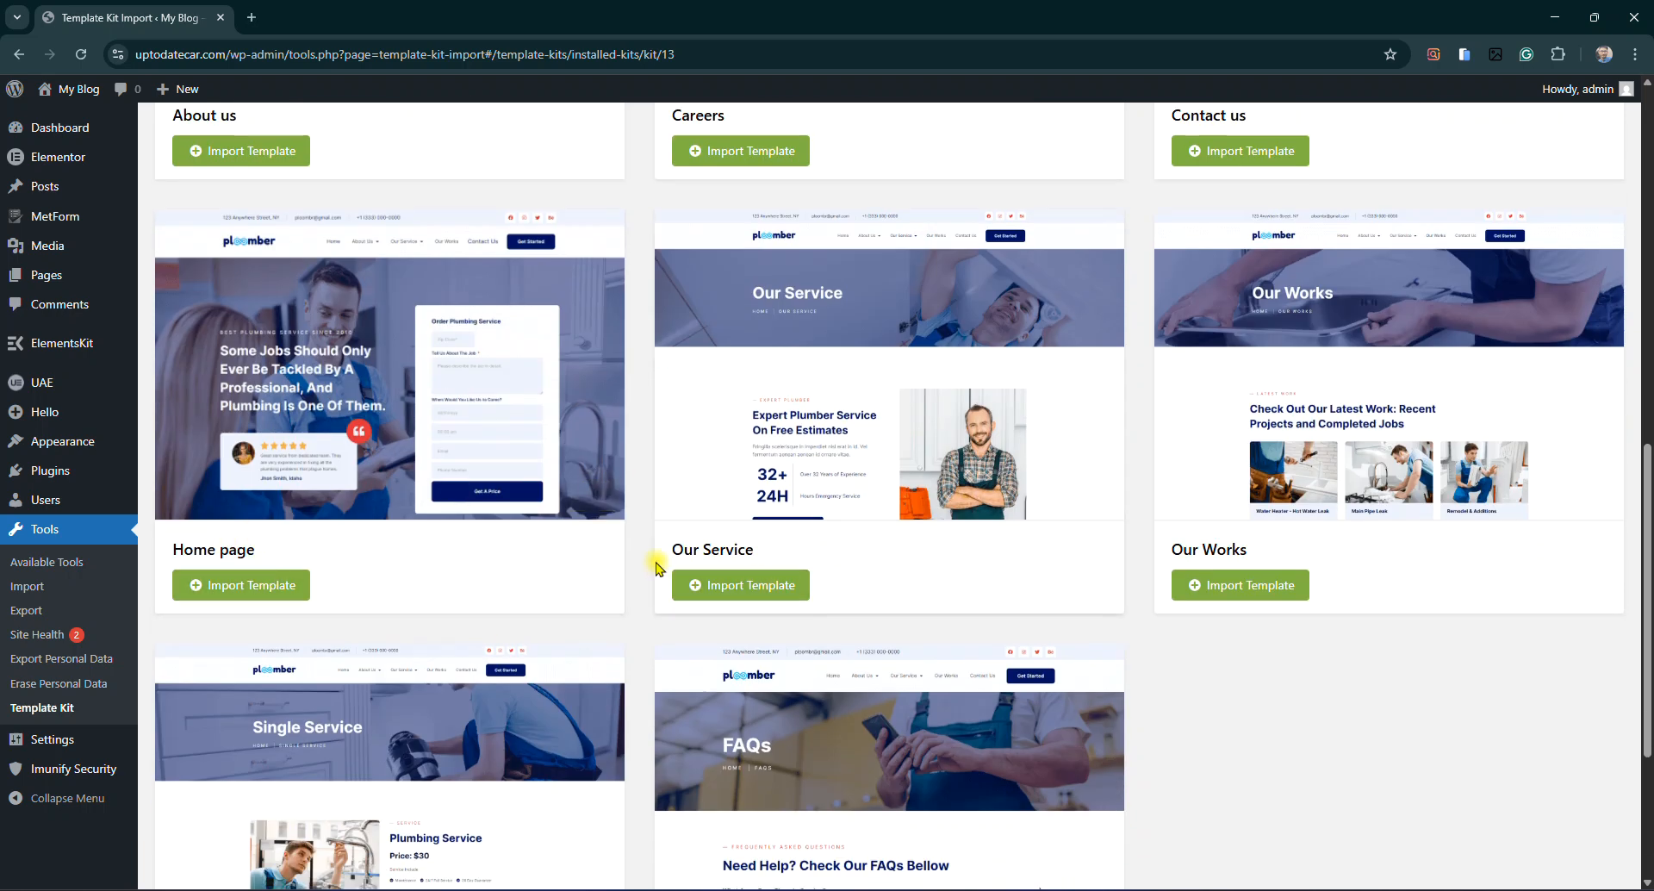
pyautogui.moveTo(691, 548); pyautogui.dragTo(758, 544)
pyautogui.doubleClick(724, 545)
pyautogui.click(720, 544)
pyautogui.tripleClick(1216, 555)
pyautogui.click(1201, 549)
pyautogui.scroll(-3, 1208, 549)
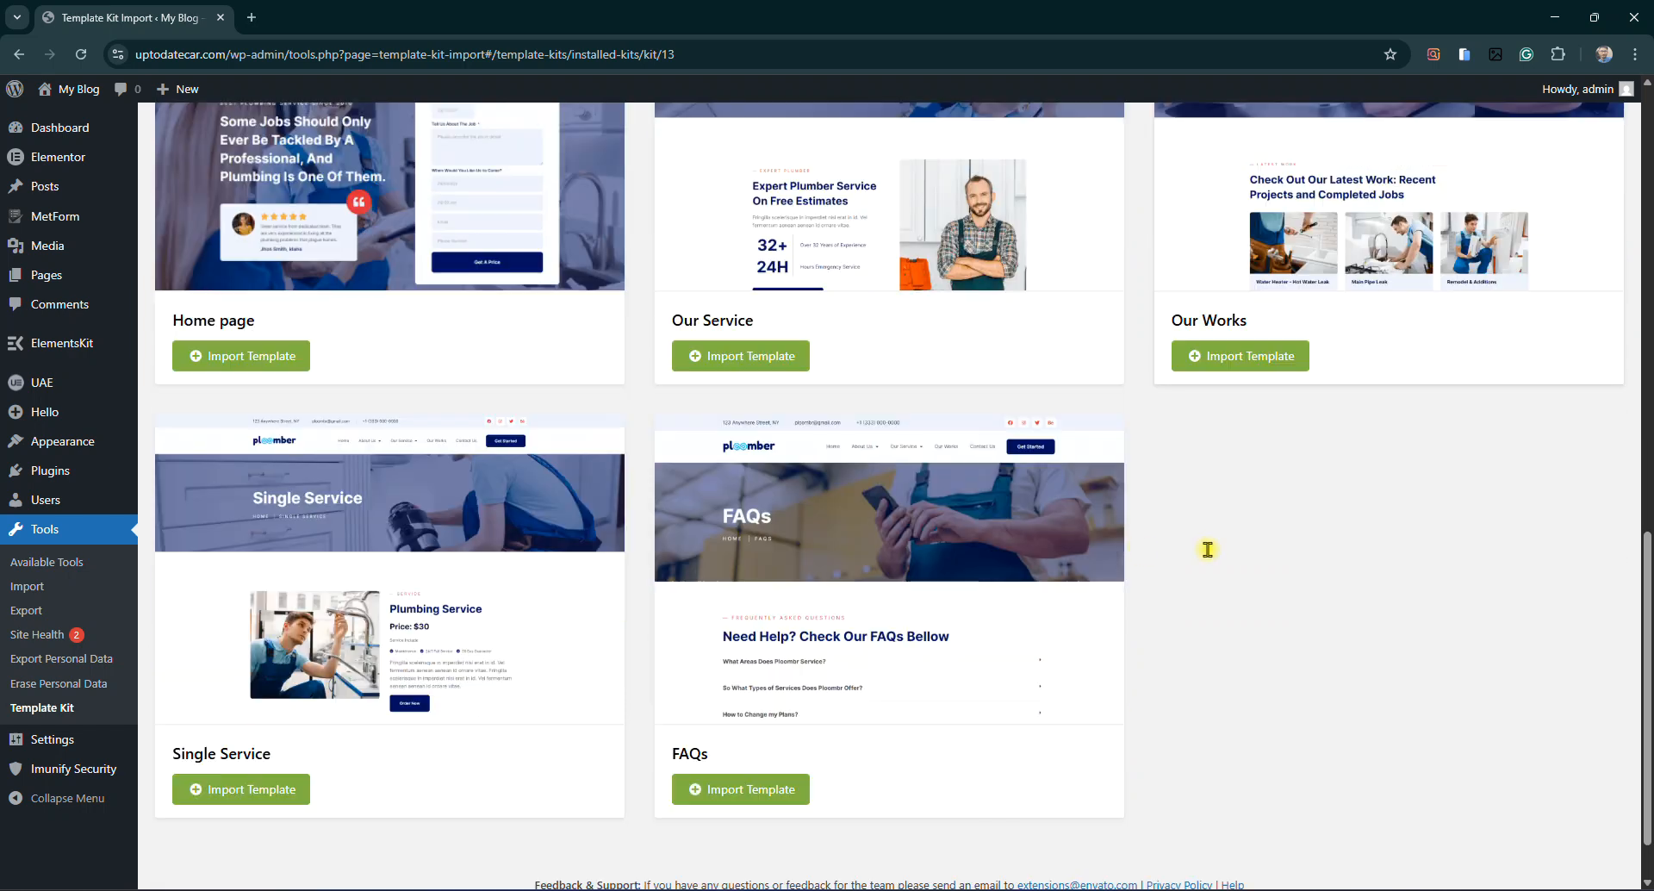
pyautogui.doubleClick(687, 754)
pyautogui.doubleClick(259, 753)
pyautogui.click(218, 752)
pyautogui.tripleClick(214, 751)
pyautogui.click(215, 752)
pyautogui.hotkey('alt', 'Tab')
pyautogui.moveTo(405, 391); pyautogui.dragTo(205, 391)
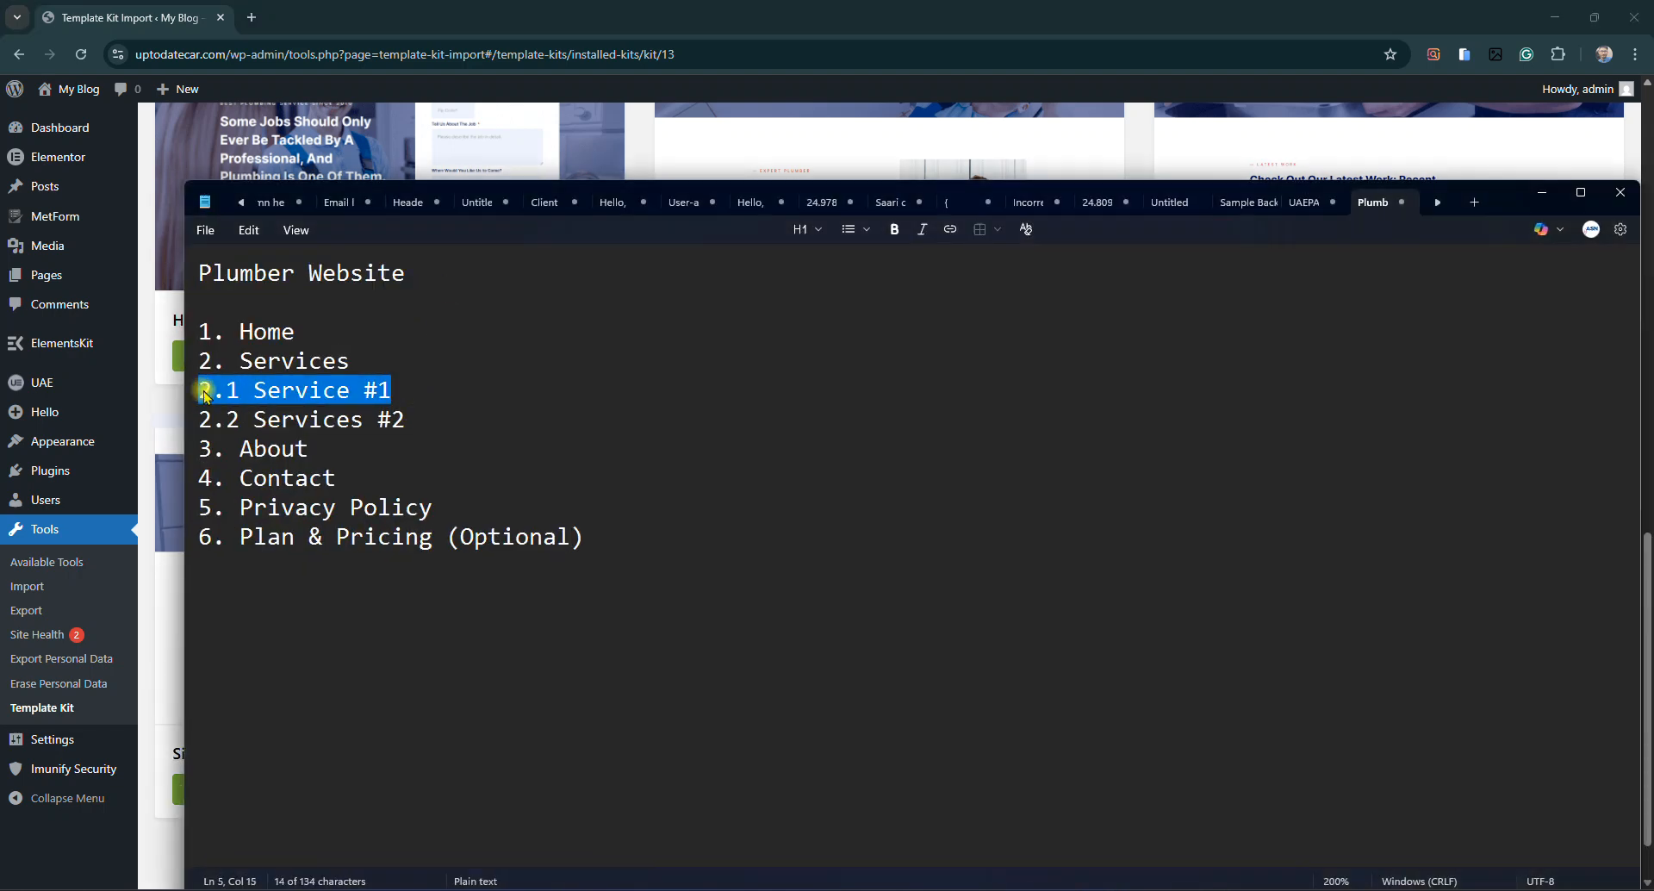
pyautogui.moveTo(439, 419); pyautogui.dragTo(210, 419)
pyautogui.click(255, 392)
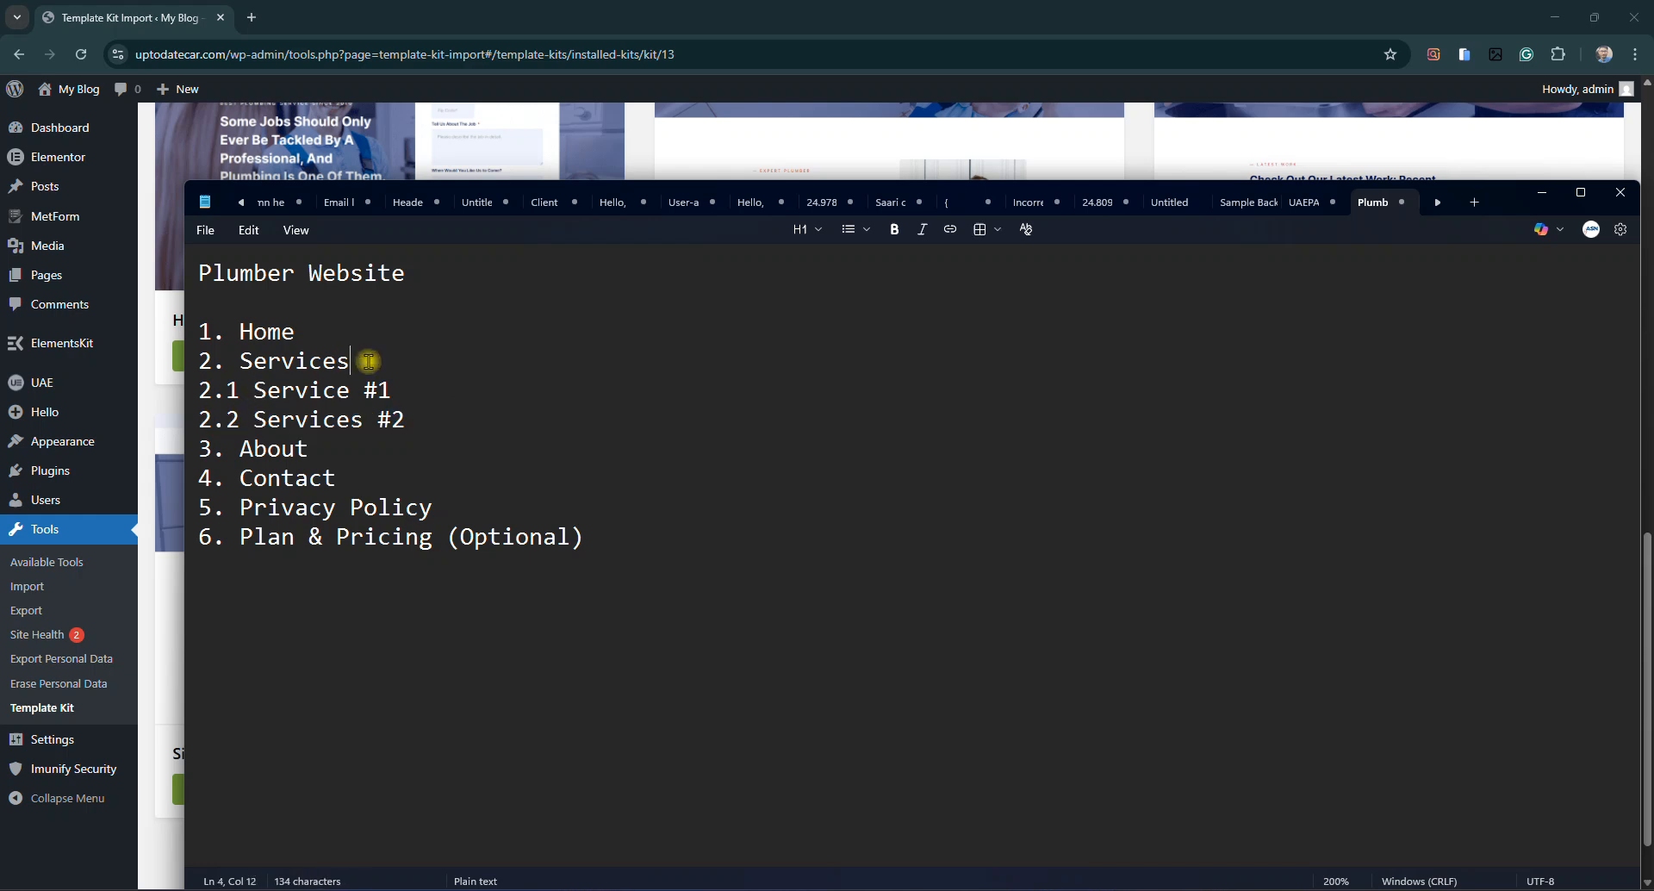
pyautogui.moveTo(369, 360); pyautogui.dragTo(179, 362)
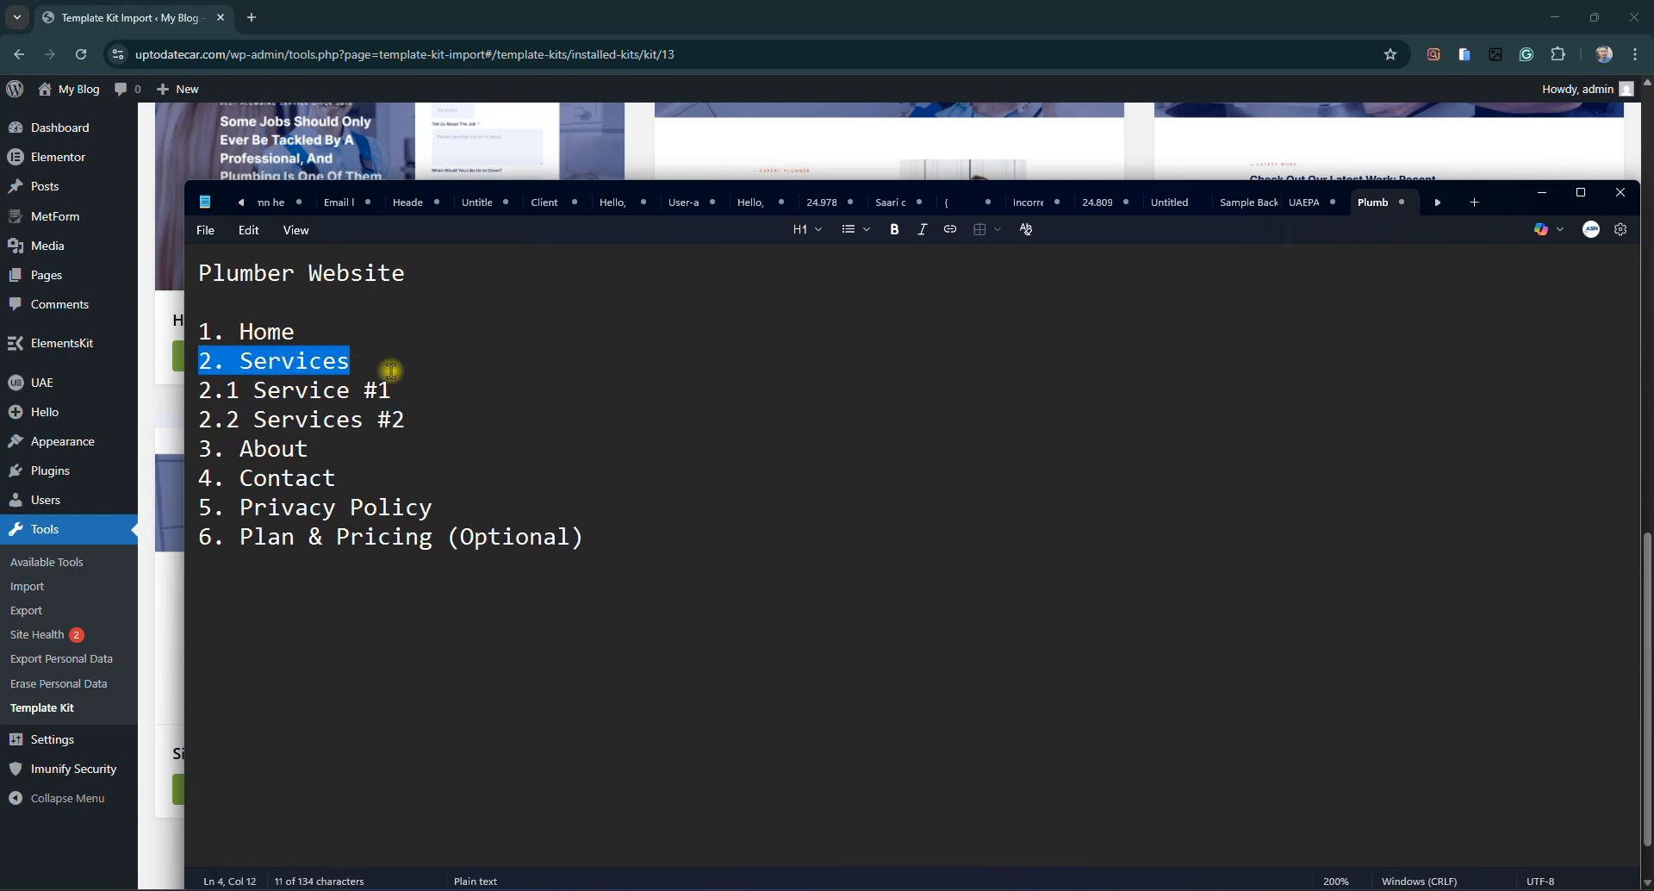
pyautogui.moveTo(394, 390); pyautogui.dragTo(257, 395)
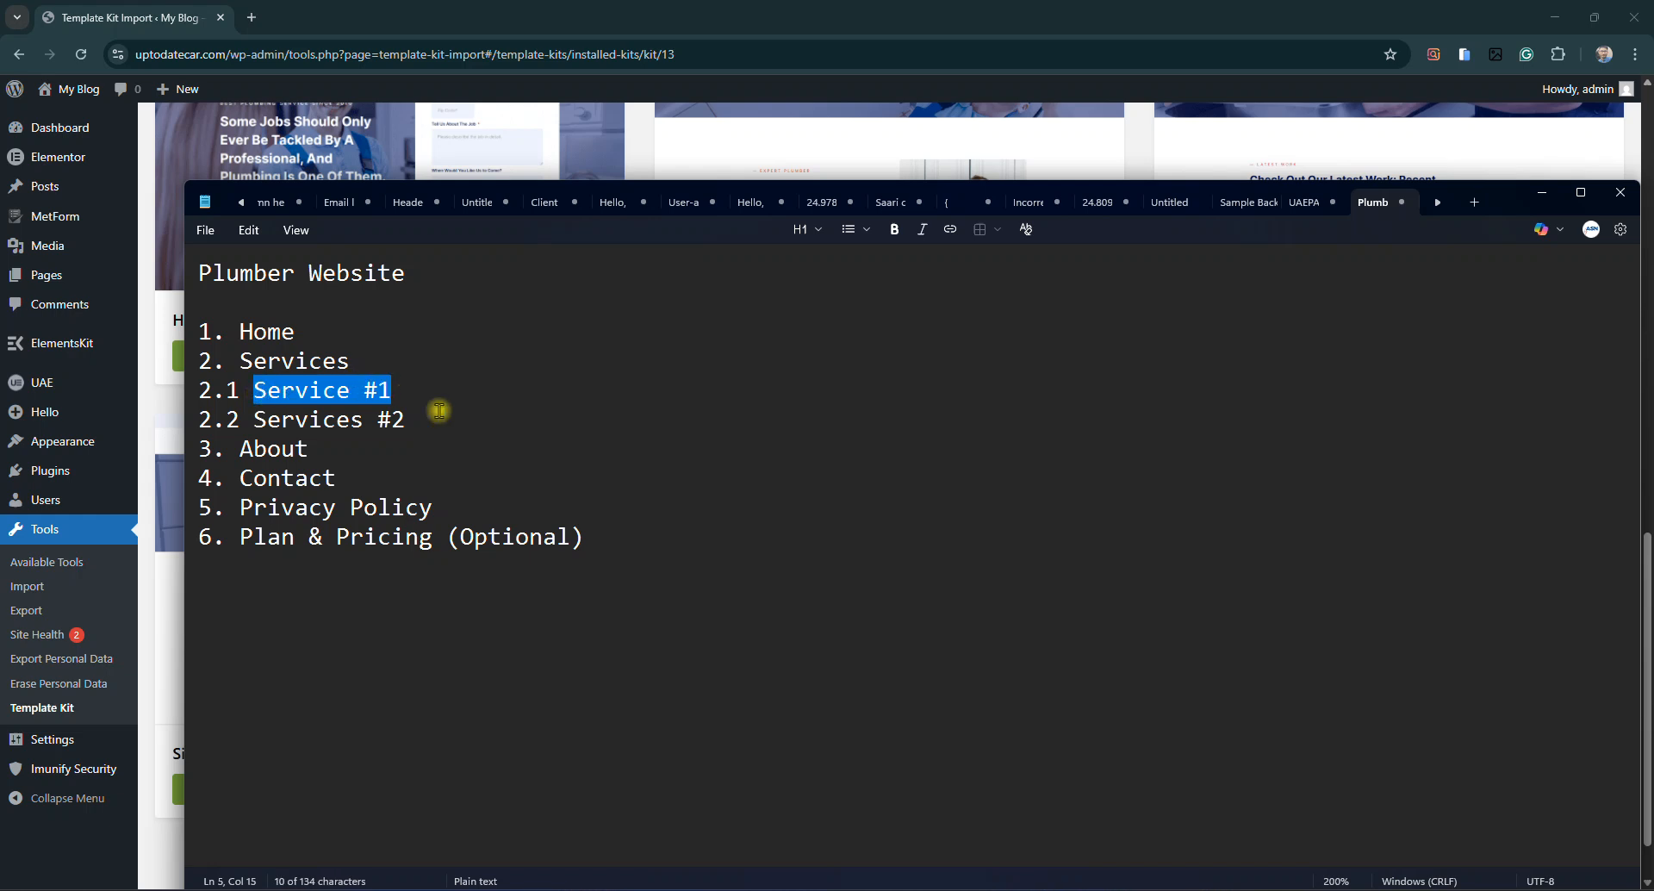
pyautogui.click(1542, 192)
pyautogui.scroll(4, 655, 517)
pyautogui.scroll(9, 676, 594)
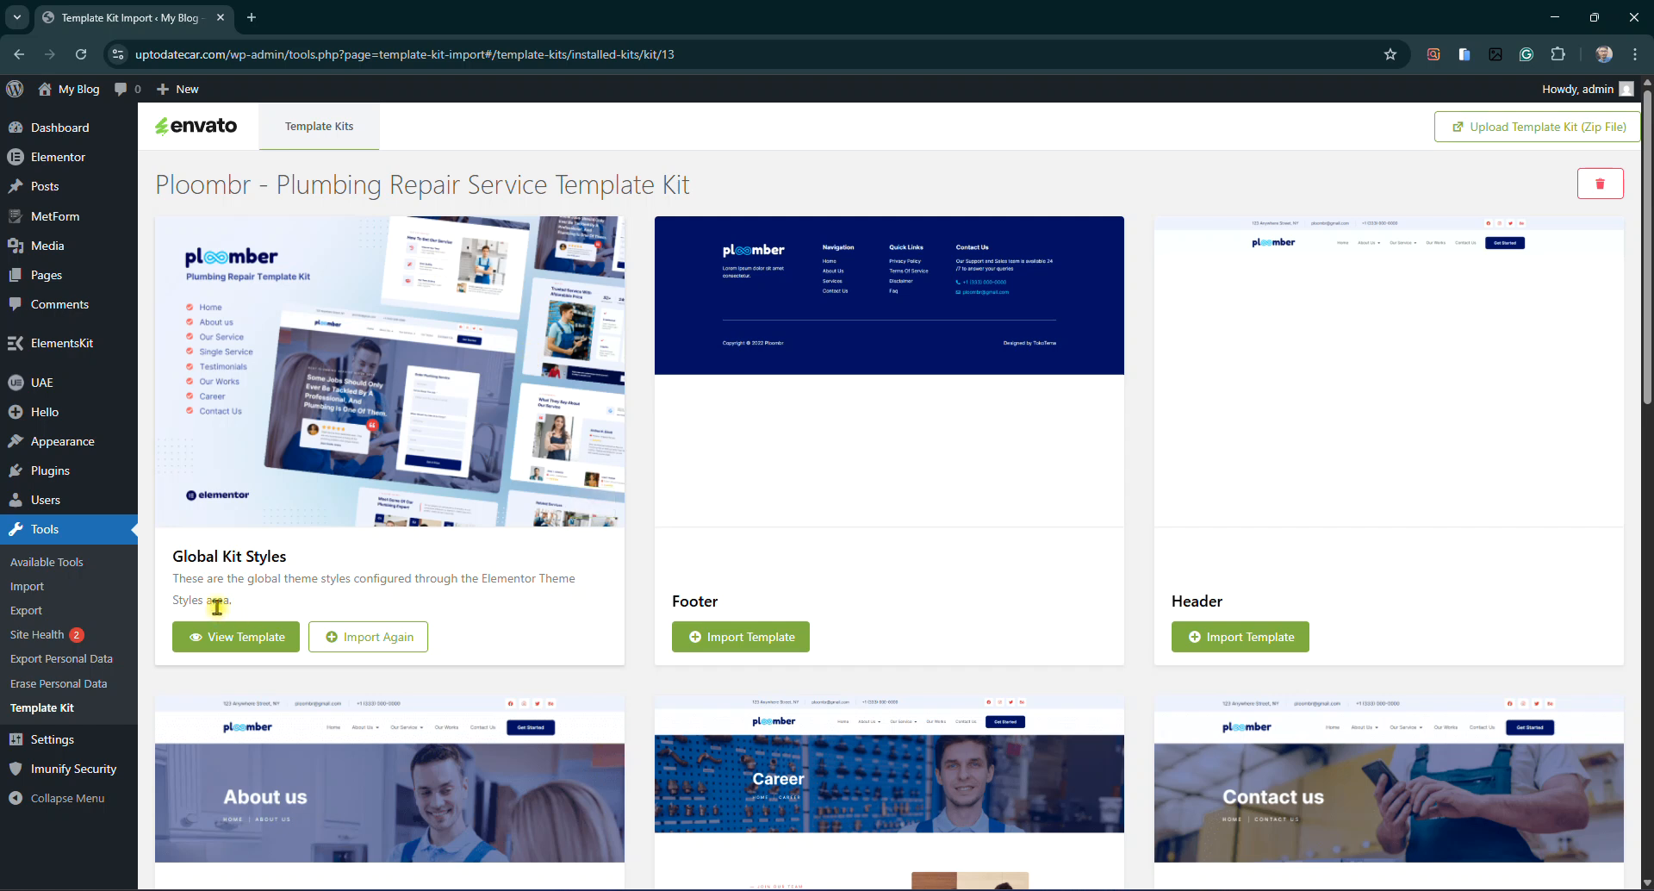
# Re-import the Ploombr kit's Global Kit Styles
pyautogui.moveTo(167, 564); pyautogui.dragTo(254, 552)
pyautogui.click(254, 551)
pyautogui.click(371, 645)
pyautogui.click(1111, 890)
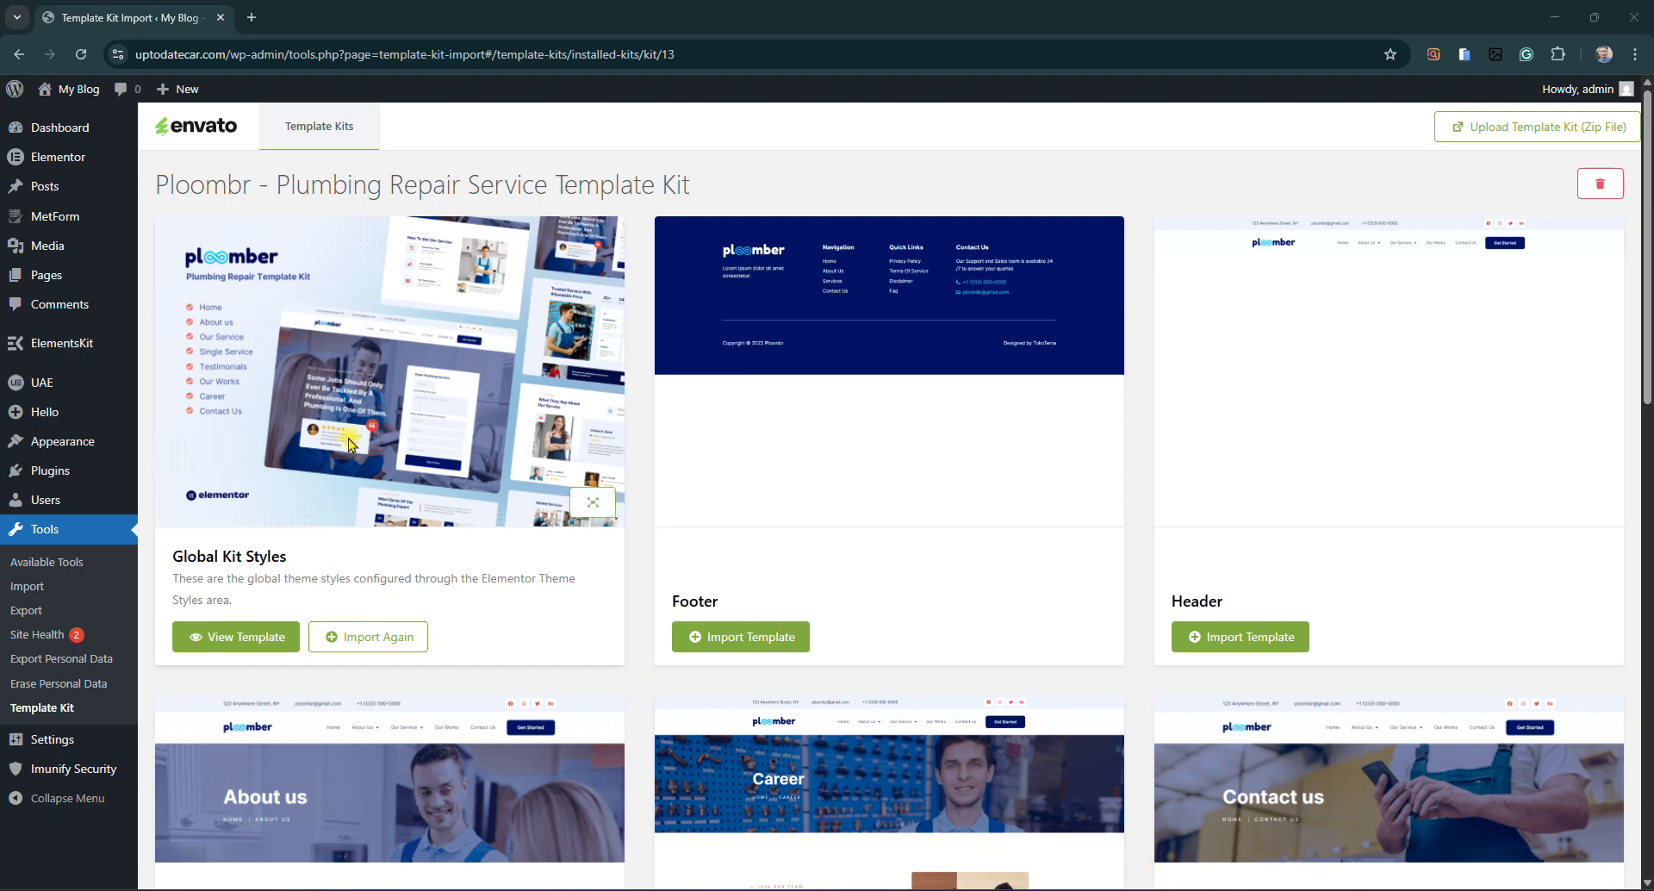
# Go to Appearance > Menus in the admin sidebar
pyautogui.moveTo(127, 268)
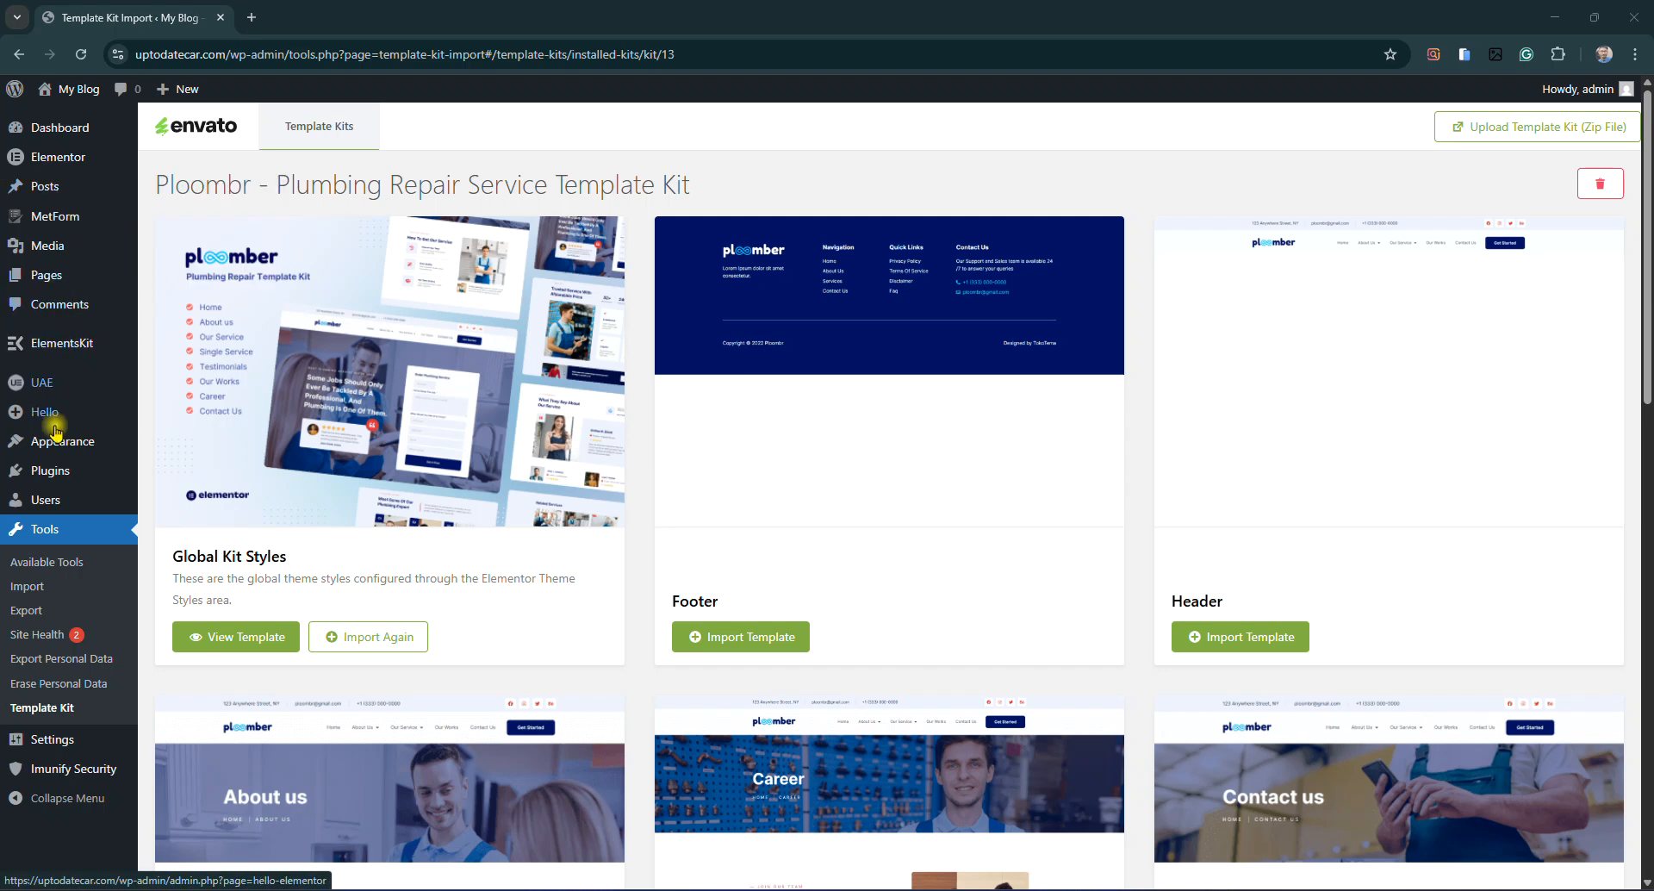
pyautogui.moveTo(78, 452)
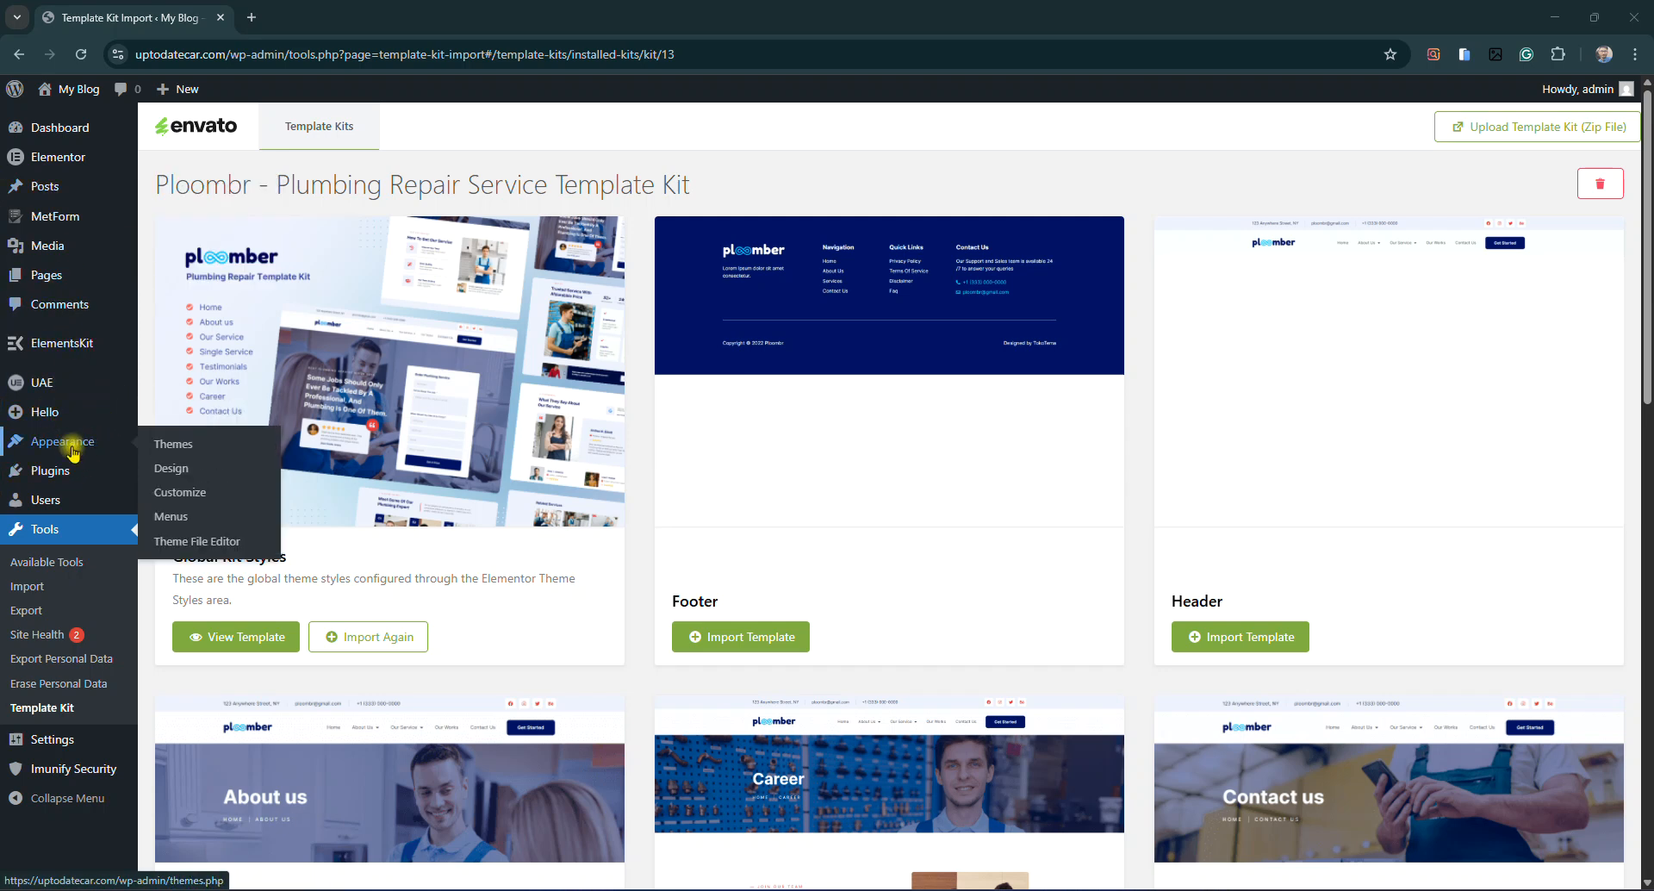
pyautogui.click(164, 517)
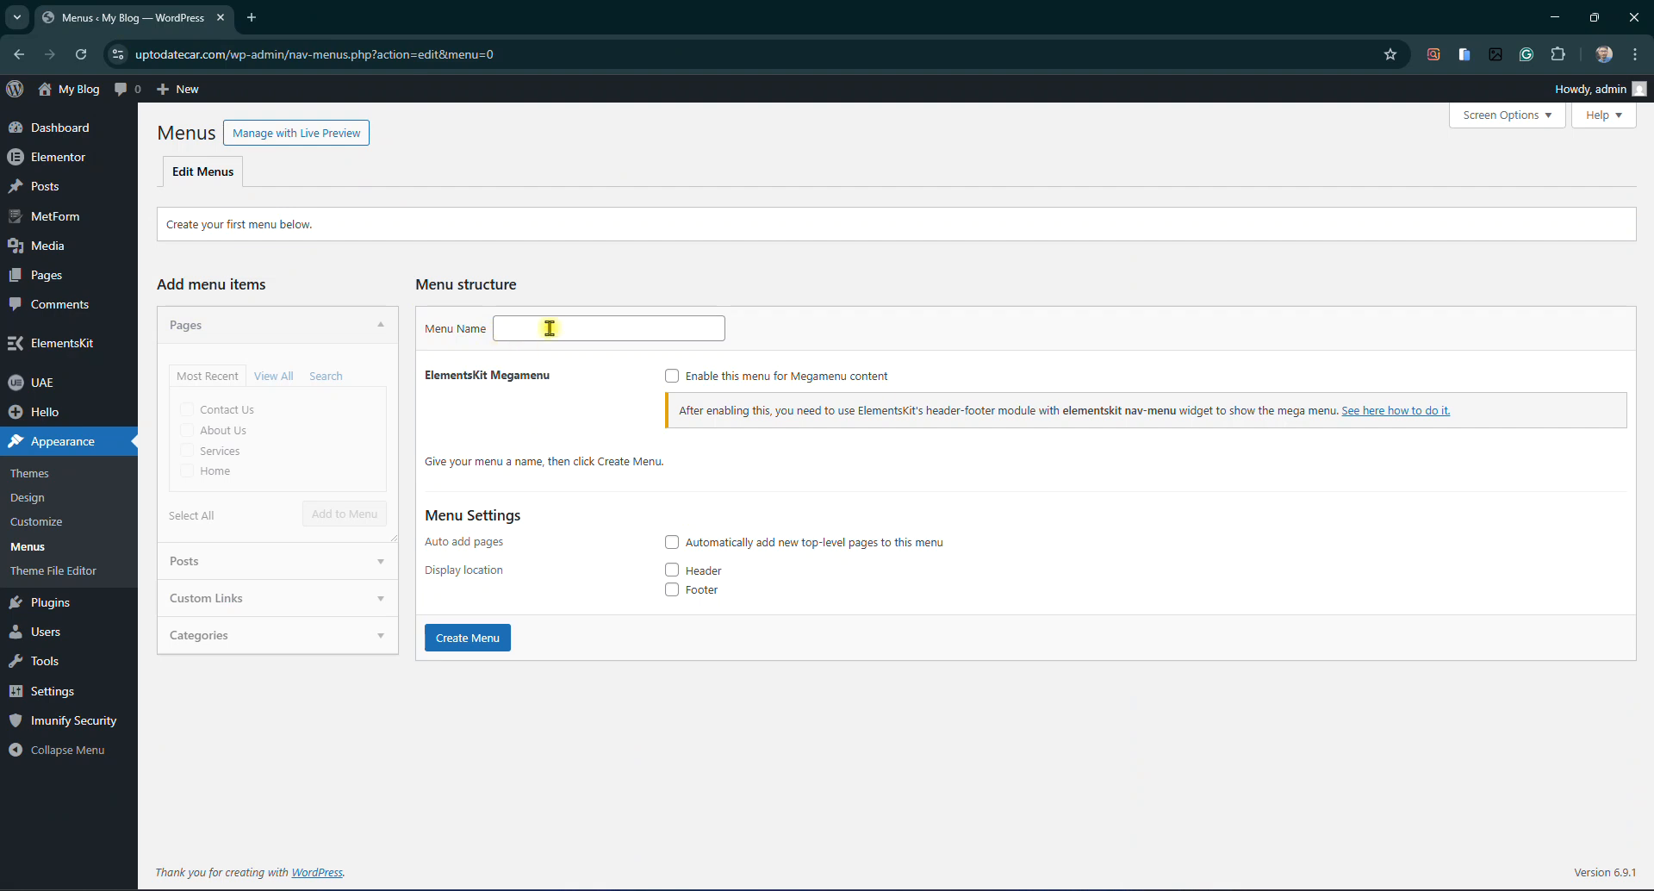
# Create a menu named Header Menu assigned to the Header location
pyautogui.click(548, 328)
pyautogui.moveTo(413, 284); pyautogui.dragTo(521, 285)
pyautogui.click(513, 324)
pyautogui.click(626, 368)
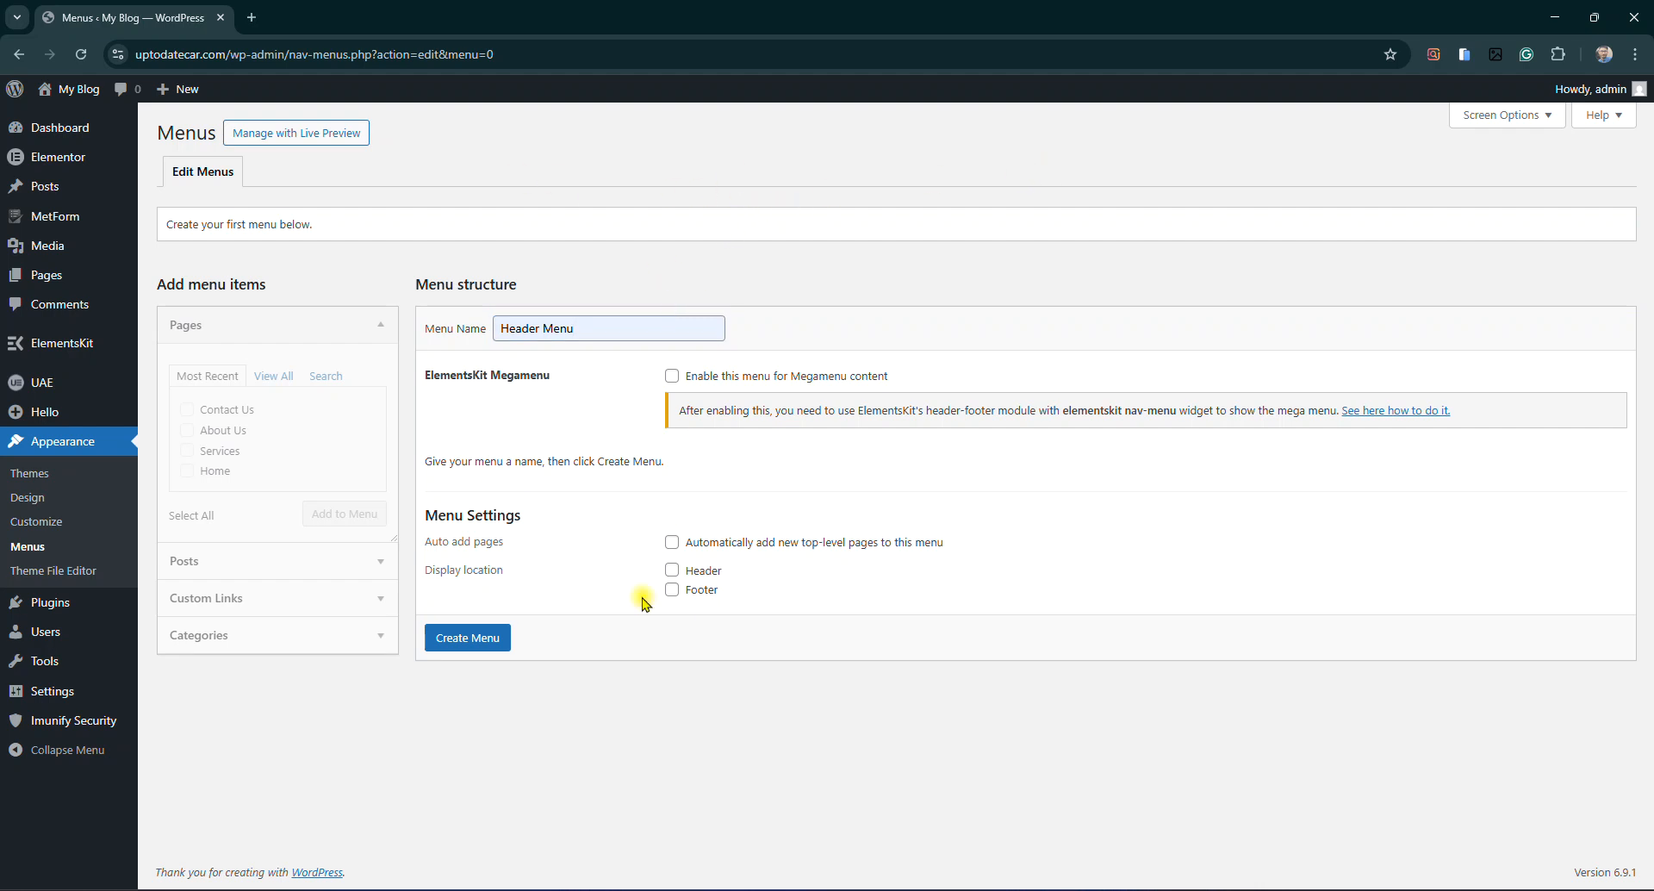
pyautogui.click(672, 572)
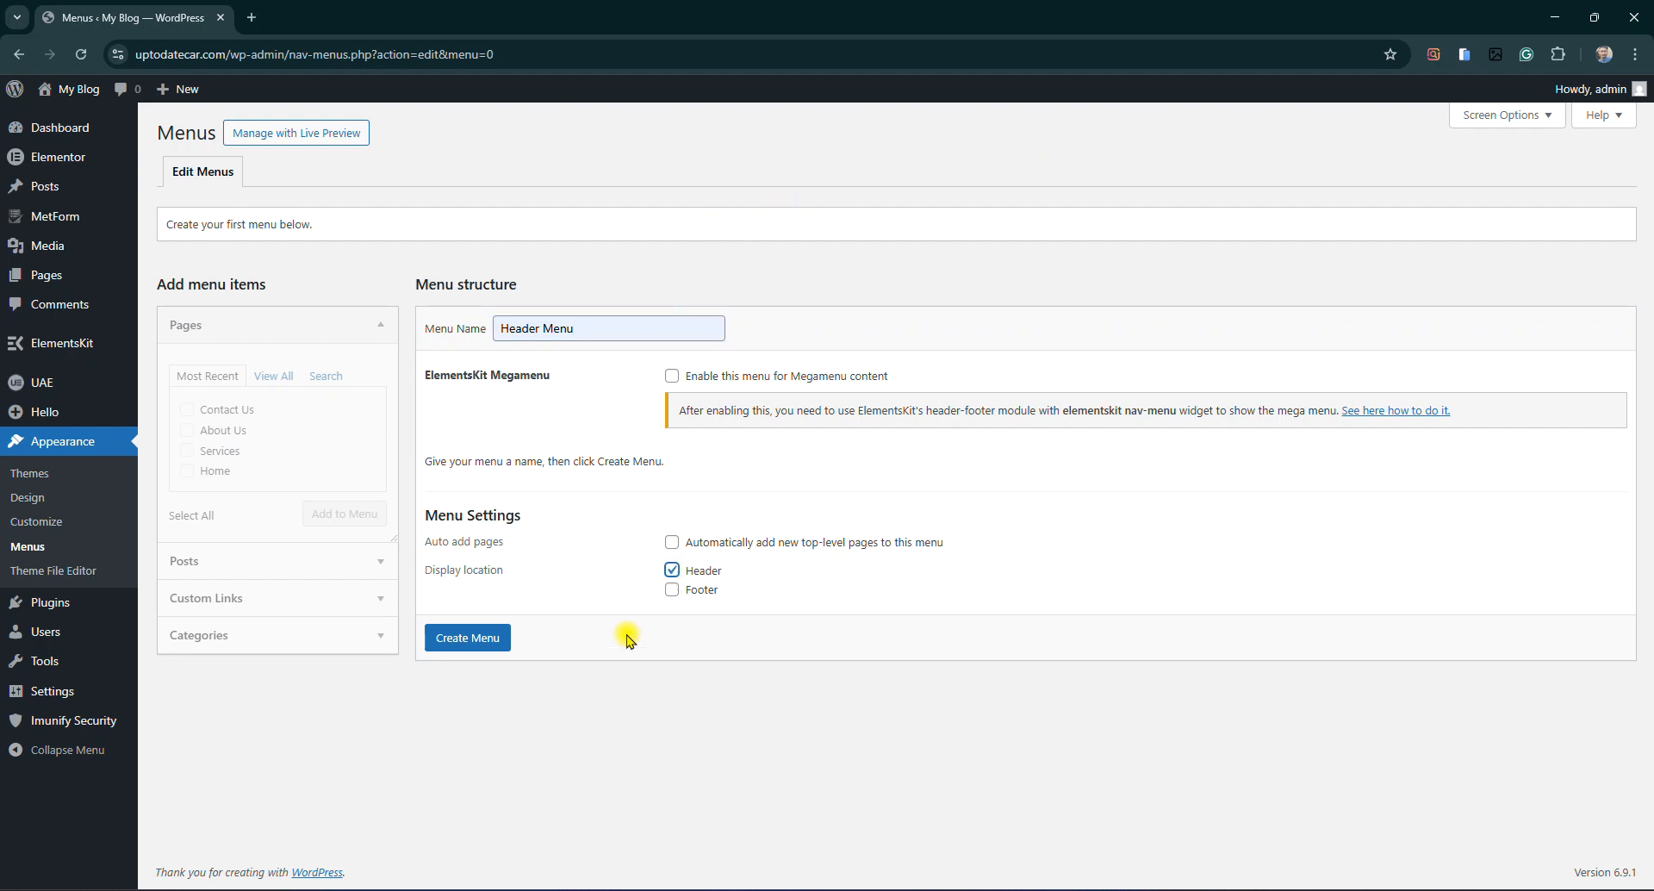
pyautogui.click(467, 639)
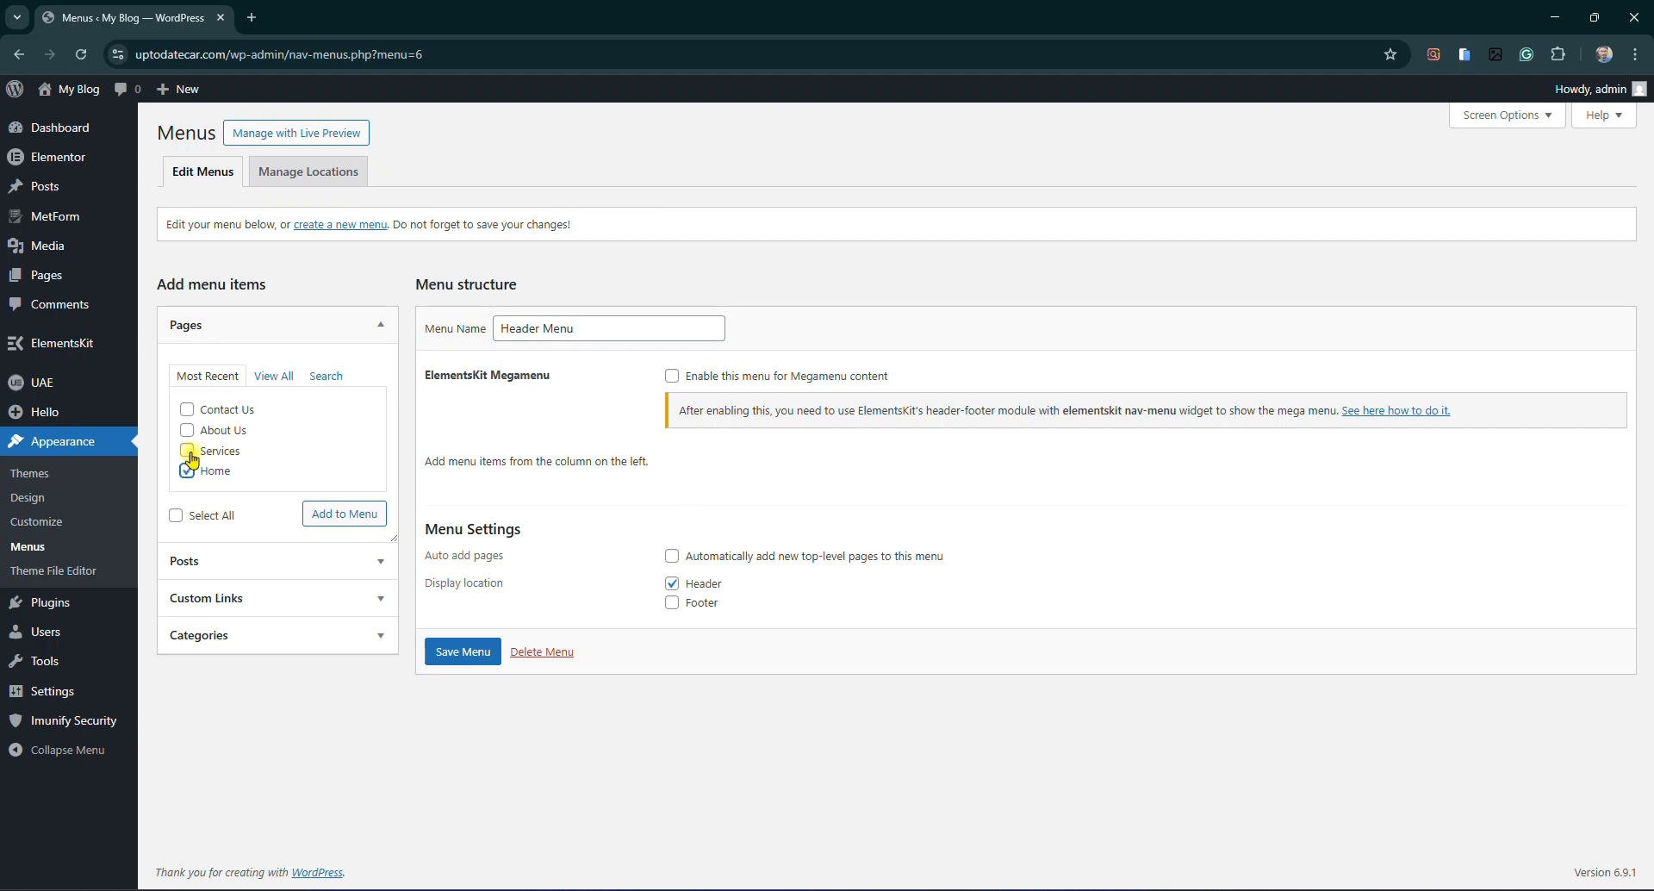
# Add the four pages, order them Home, Services, About Us, Contact Us, and save the menu
pyautogui.click(186, 410)
pyautogui.click(331, 517)
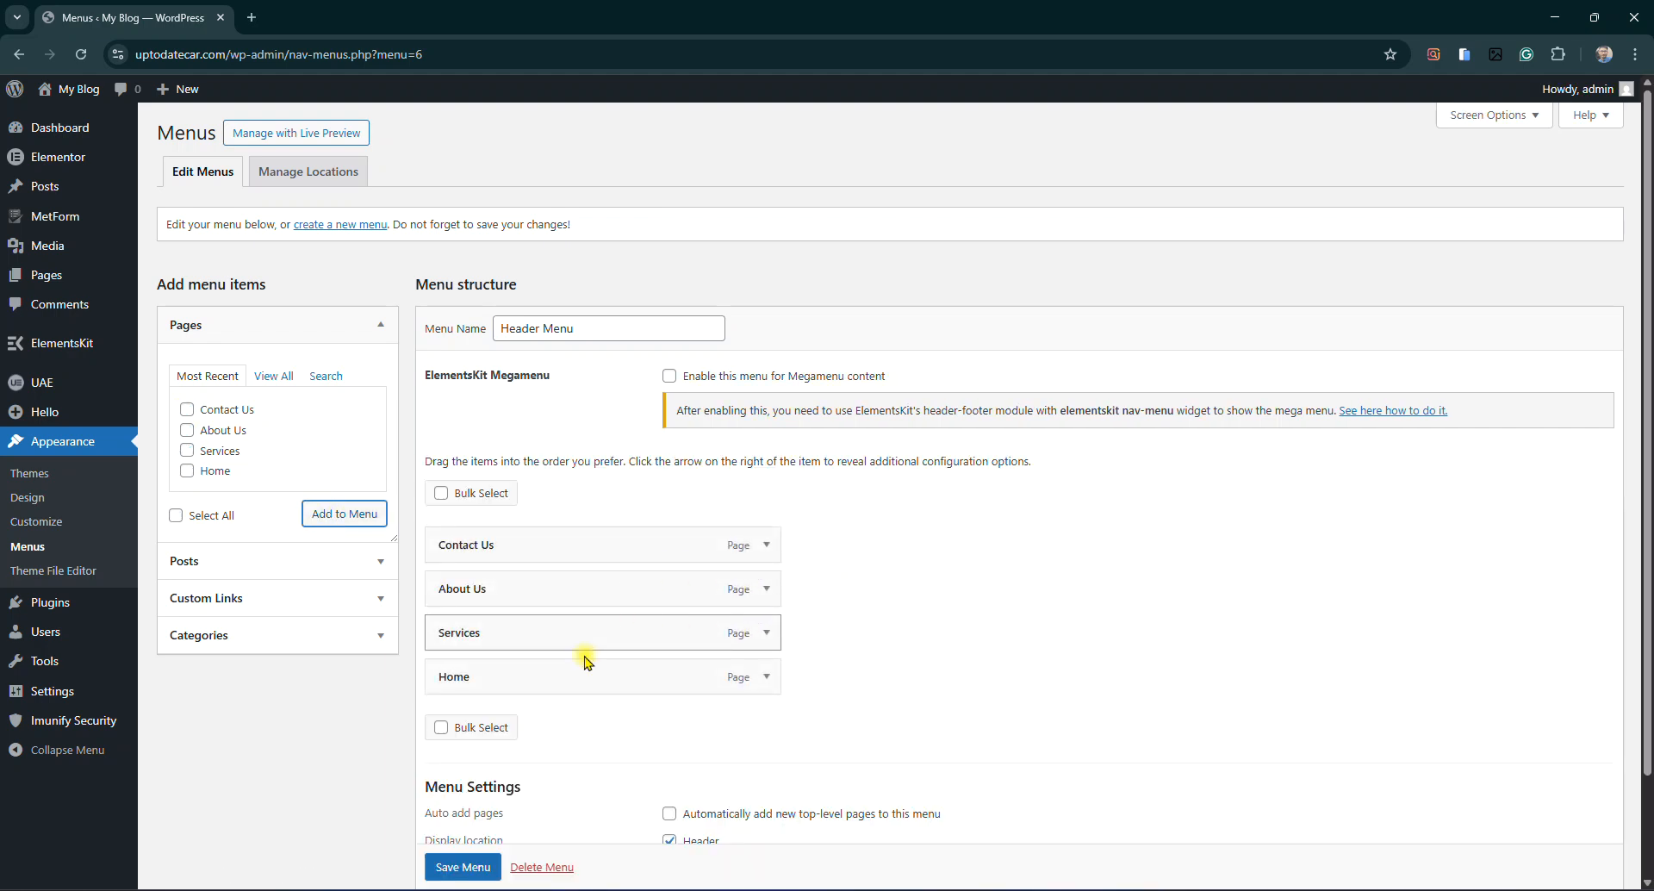
pyautogui.moveTo(554, 683); pyautogui.dragTo(551, 545)
pyautogui.moveTo(535, 676); pyautogui.dragTo(521, 635)
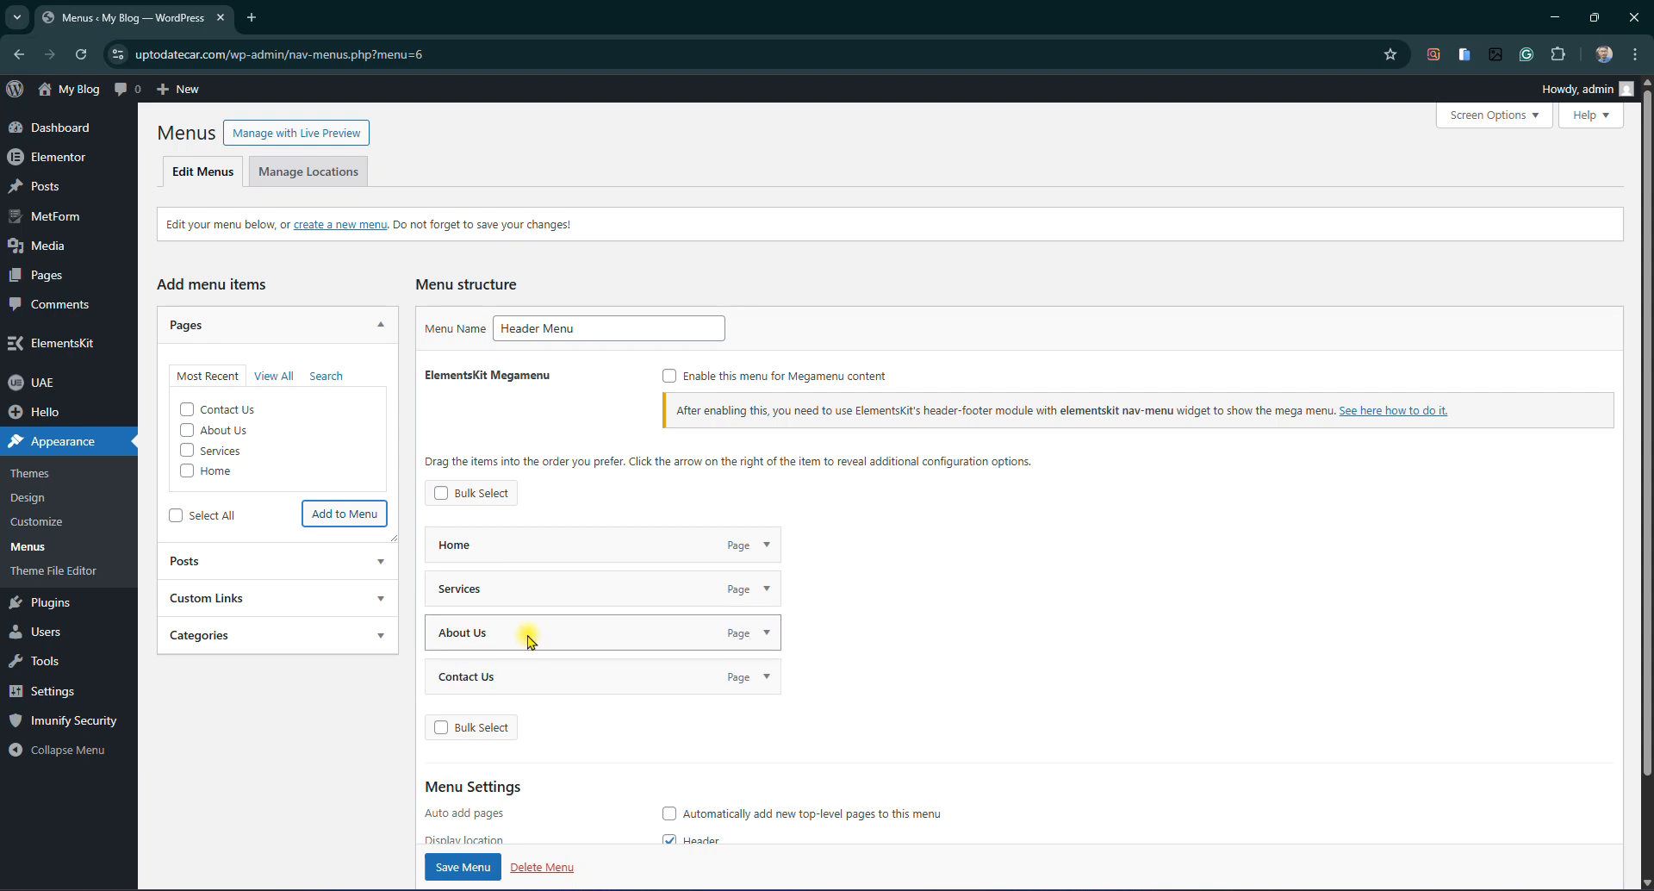
pyautogui.scroll(-2, 594, 624)
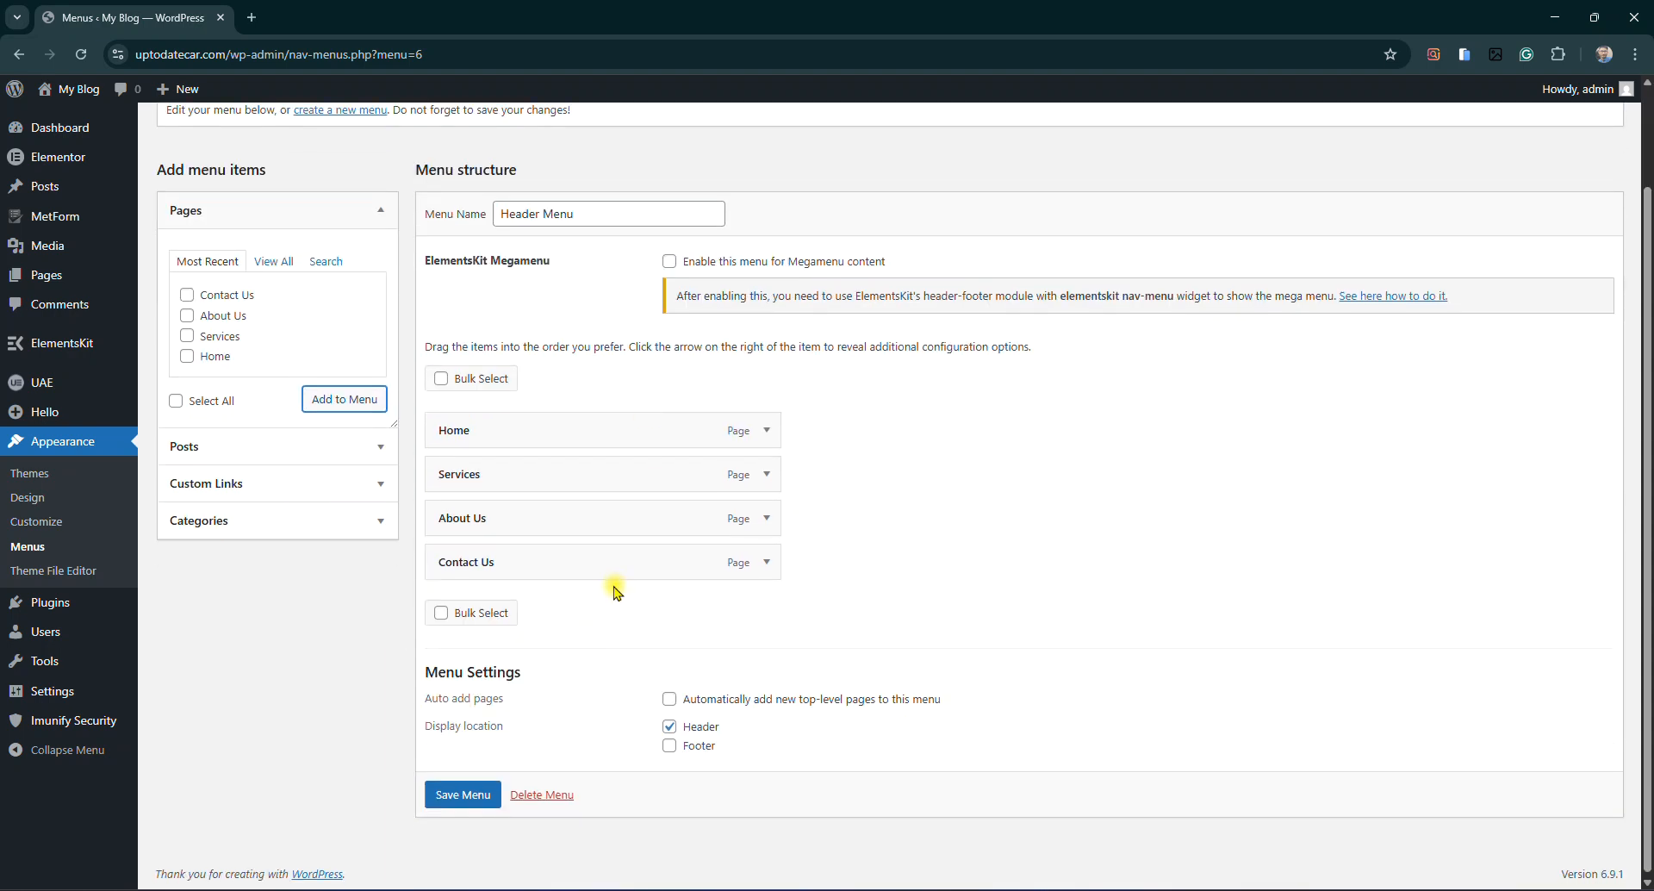
pyautogui.click(470, 799)
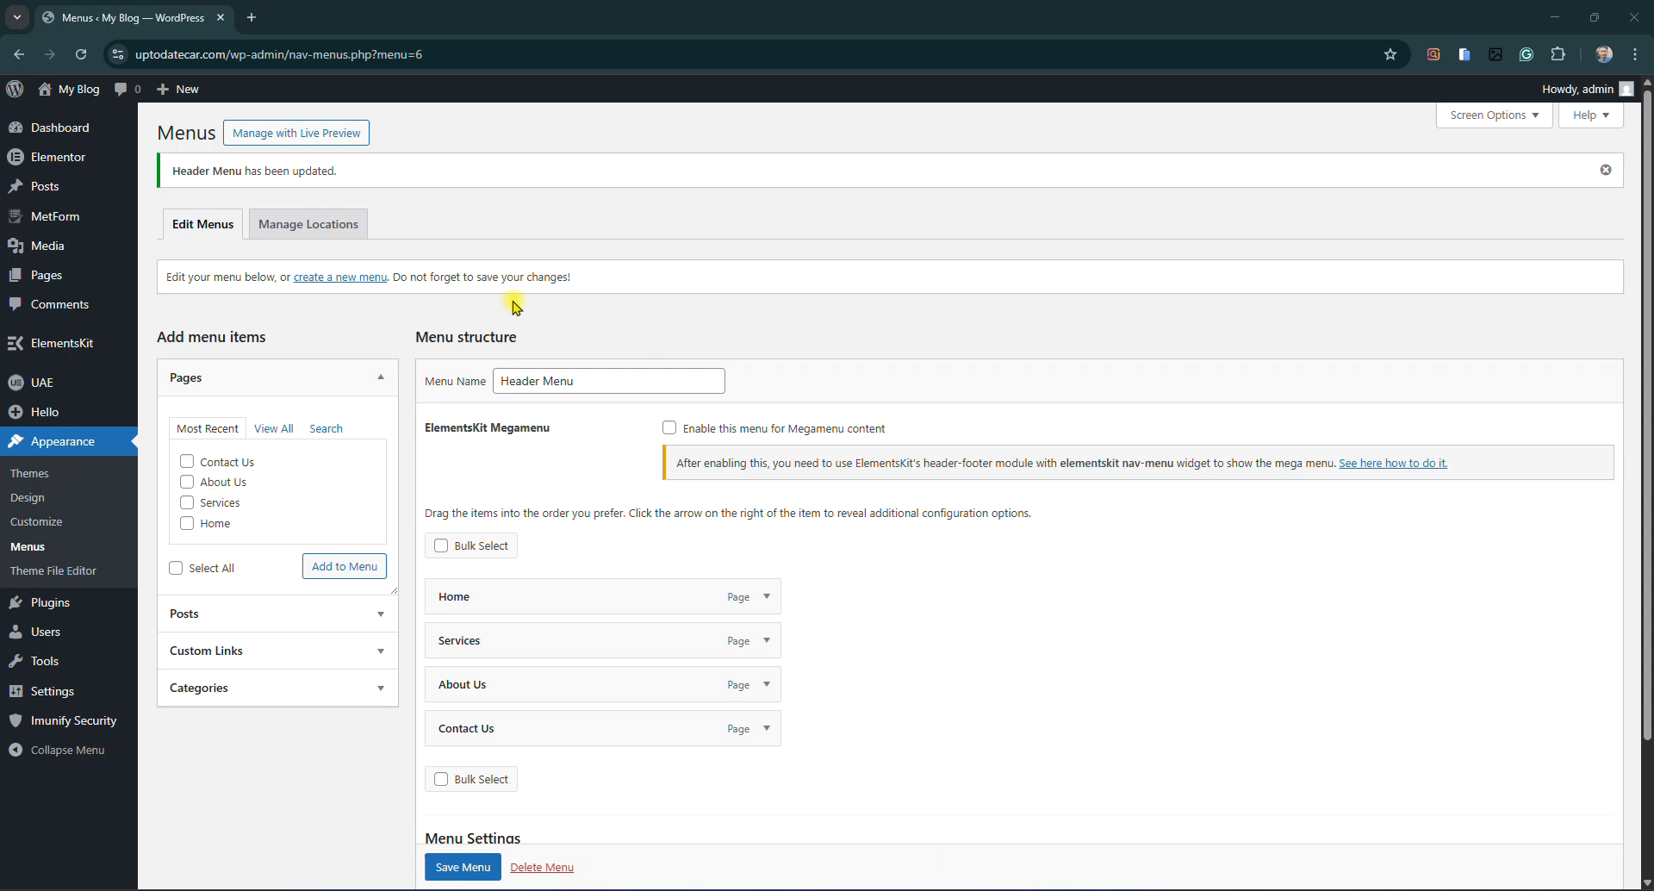
pyautogui.moveTo(67, 88)
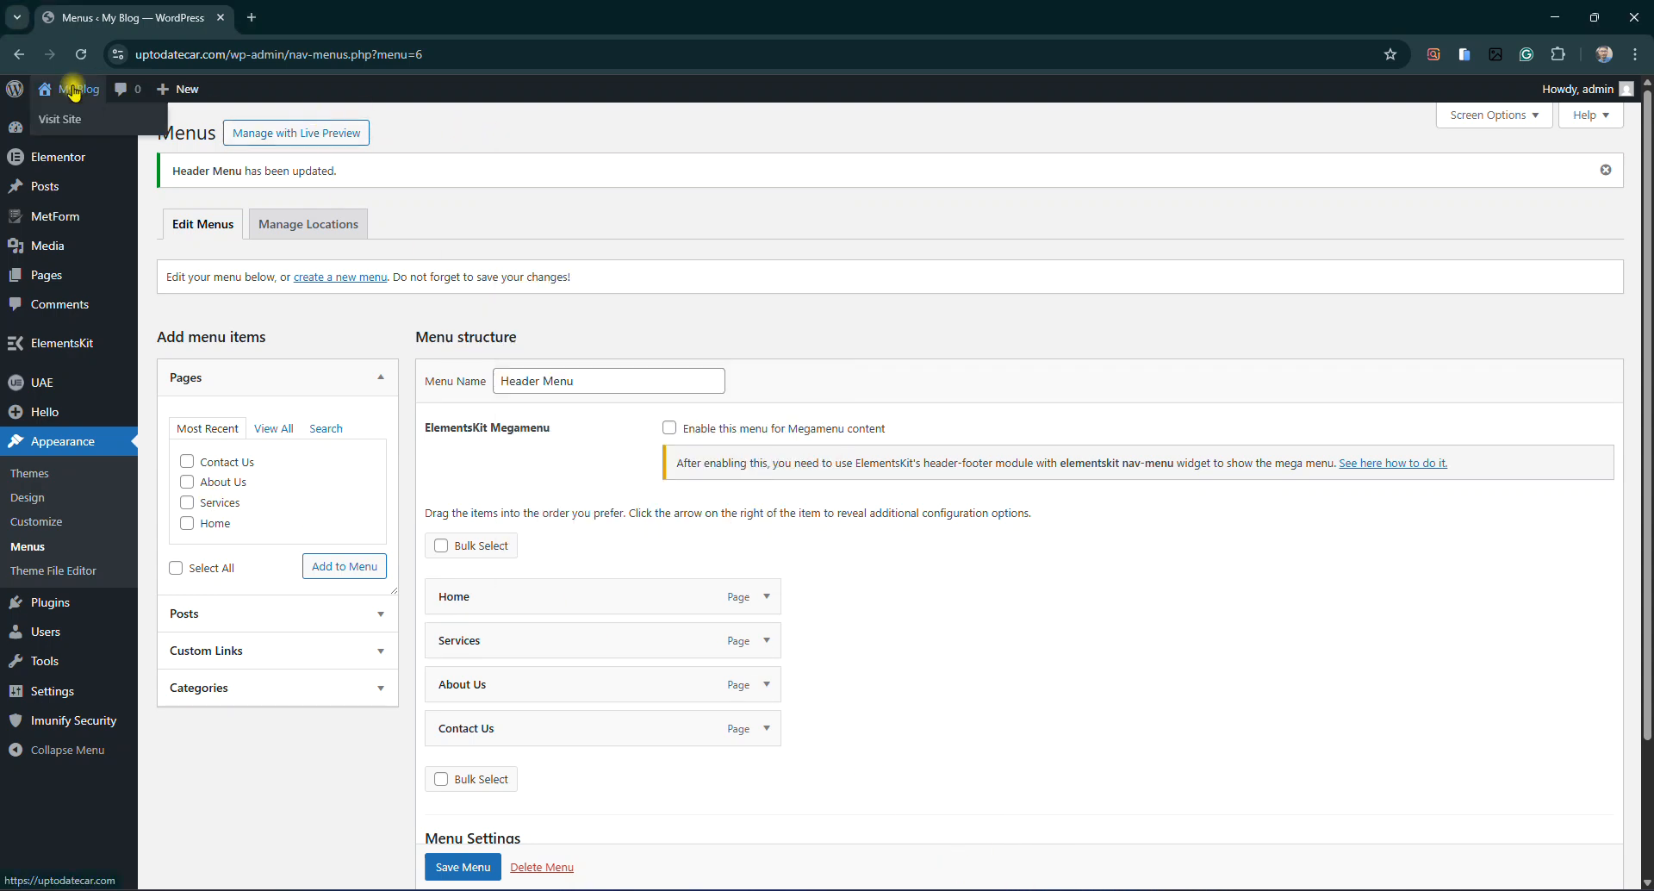
pyautogui.click(71, 123)
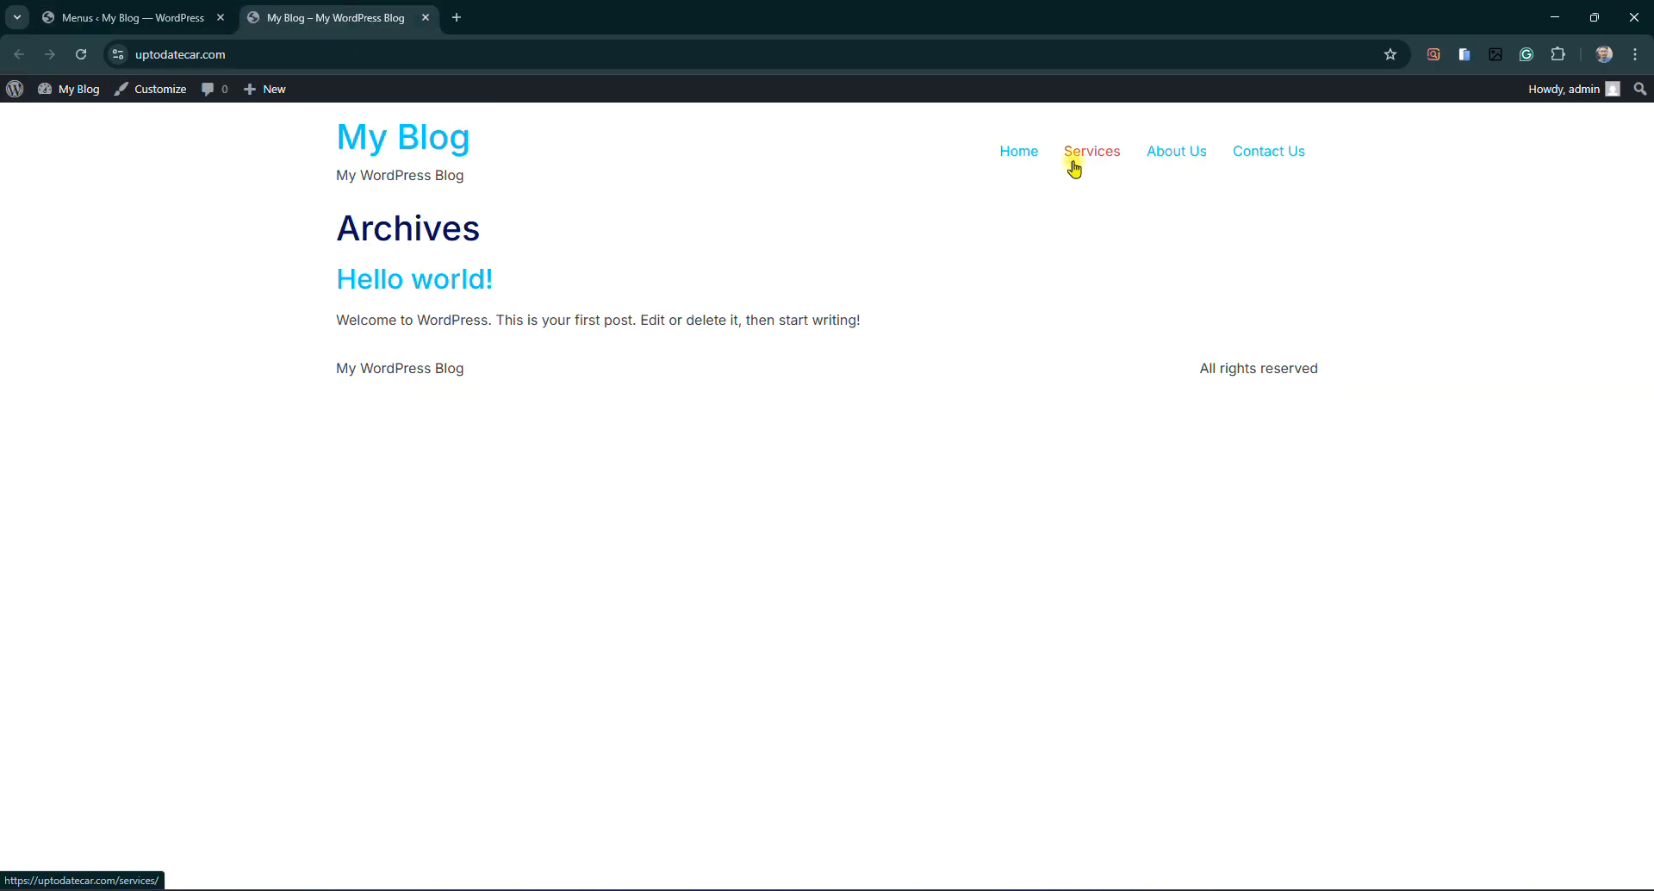
pyautogui.moveTo(972, 161); pyautogui.dragTo(1352, 163)
pyautogui.click(1353, 163)
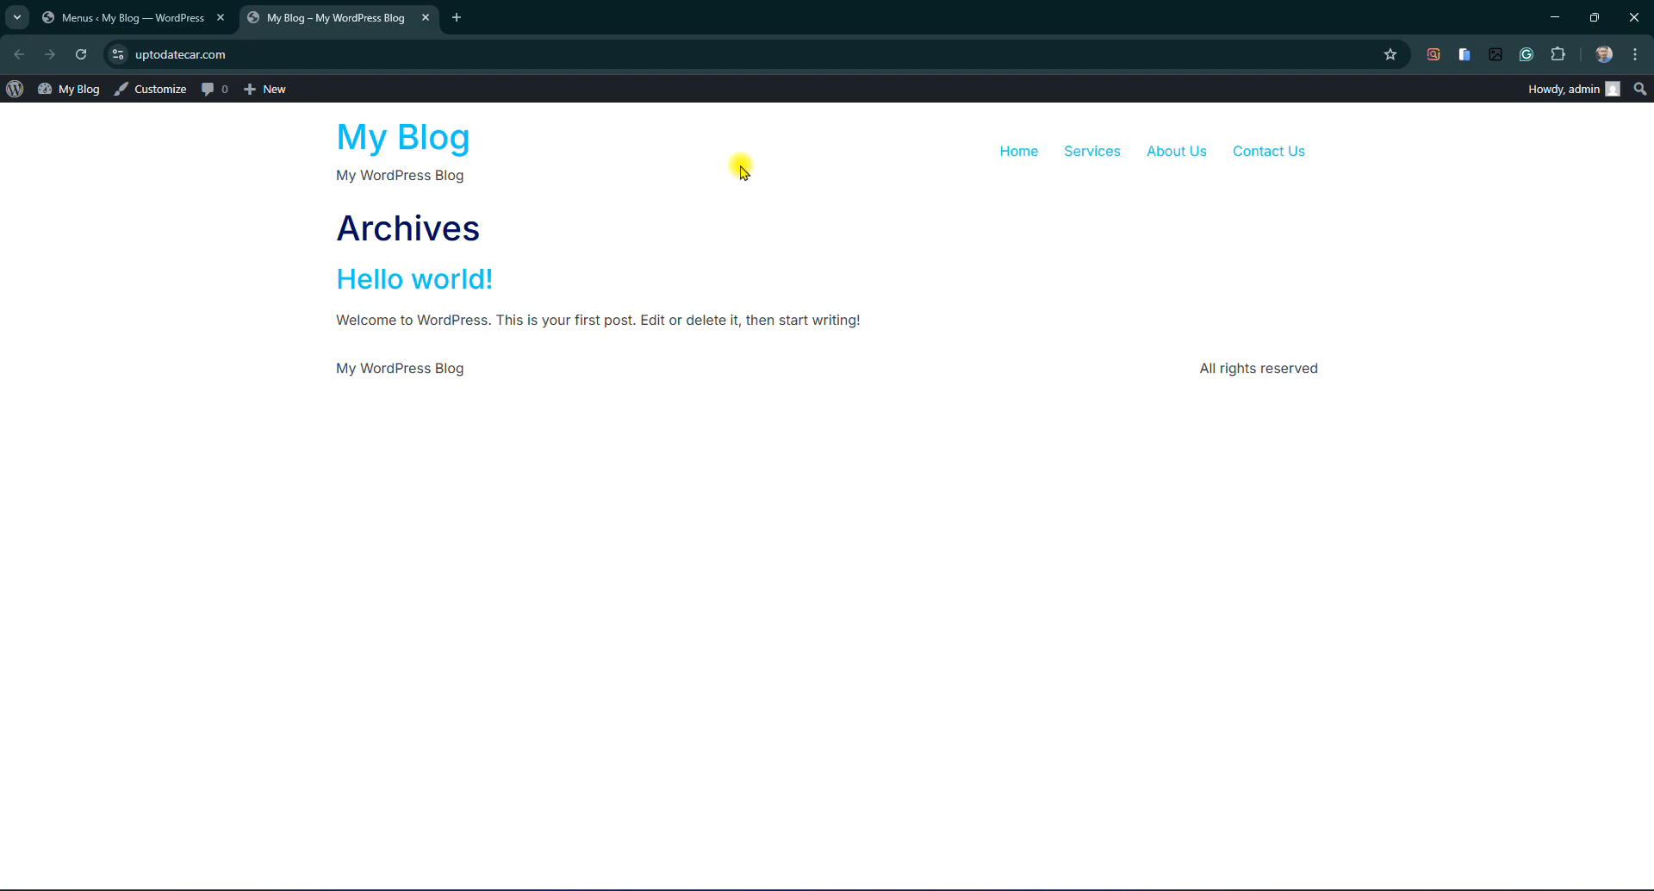
pyautogui.click(425, 19)
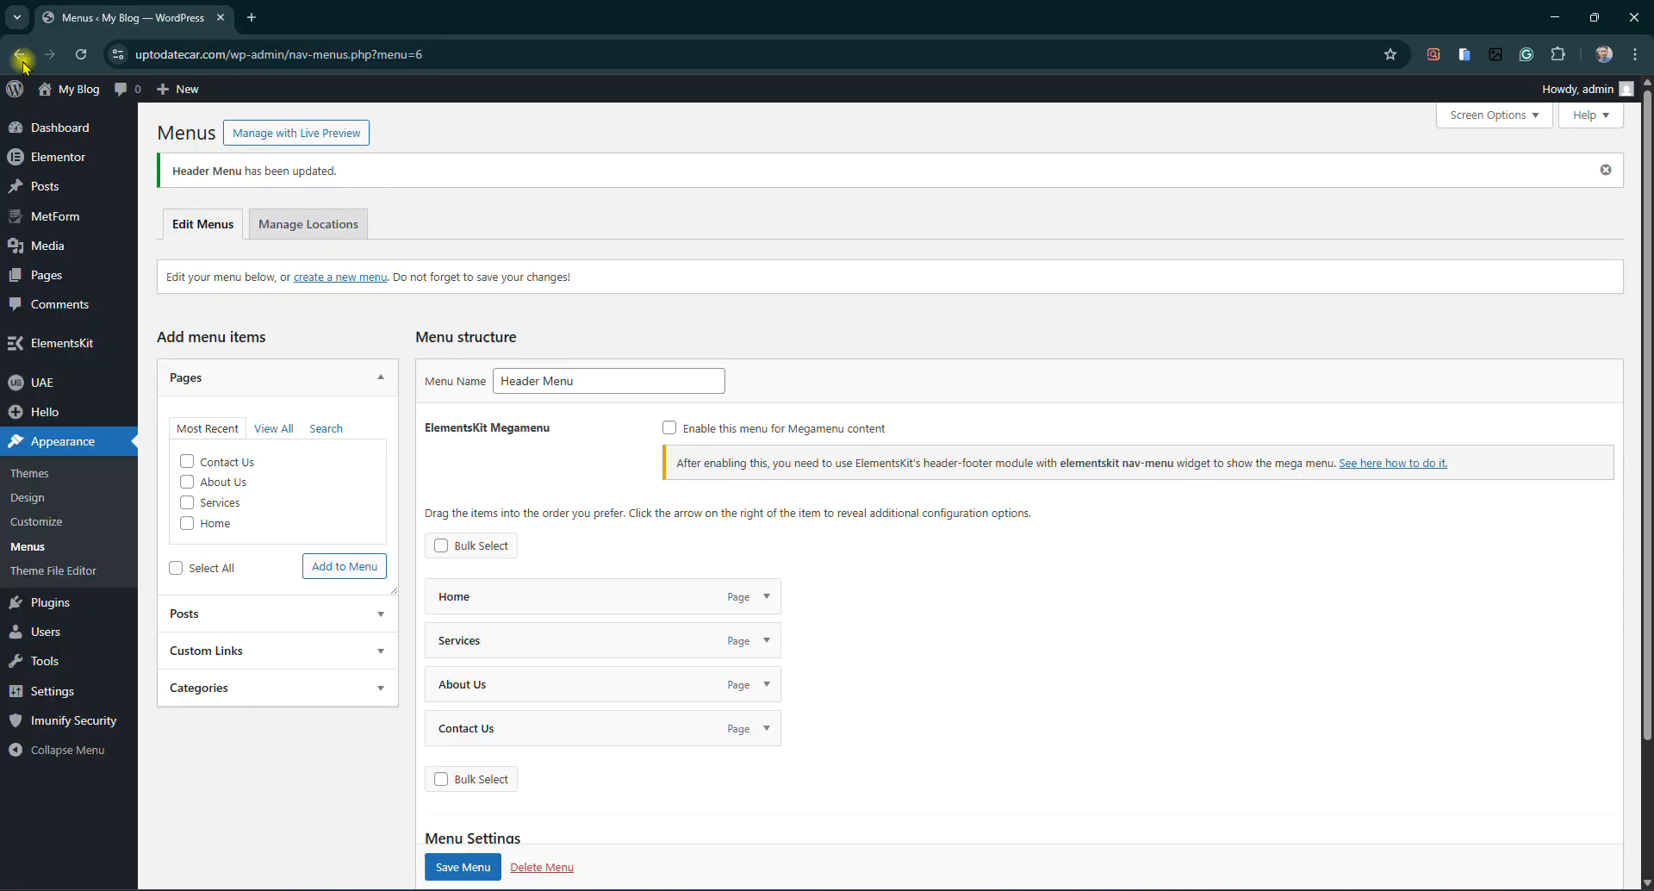
pyautogui.moveTo(57, 86)
pyautogui.click(64, 115)
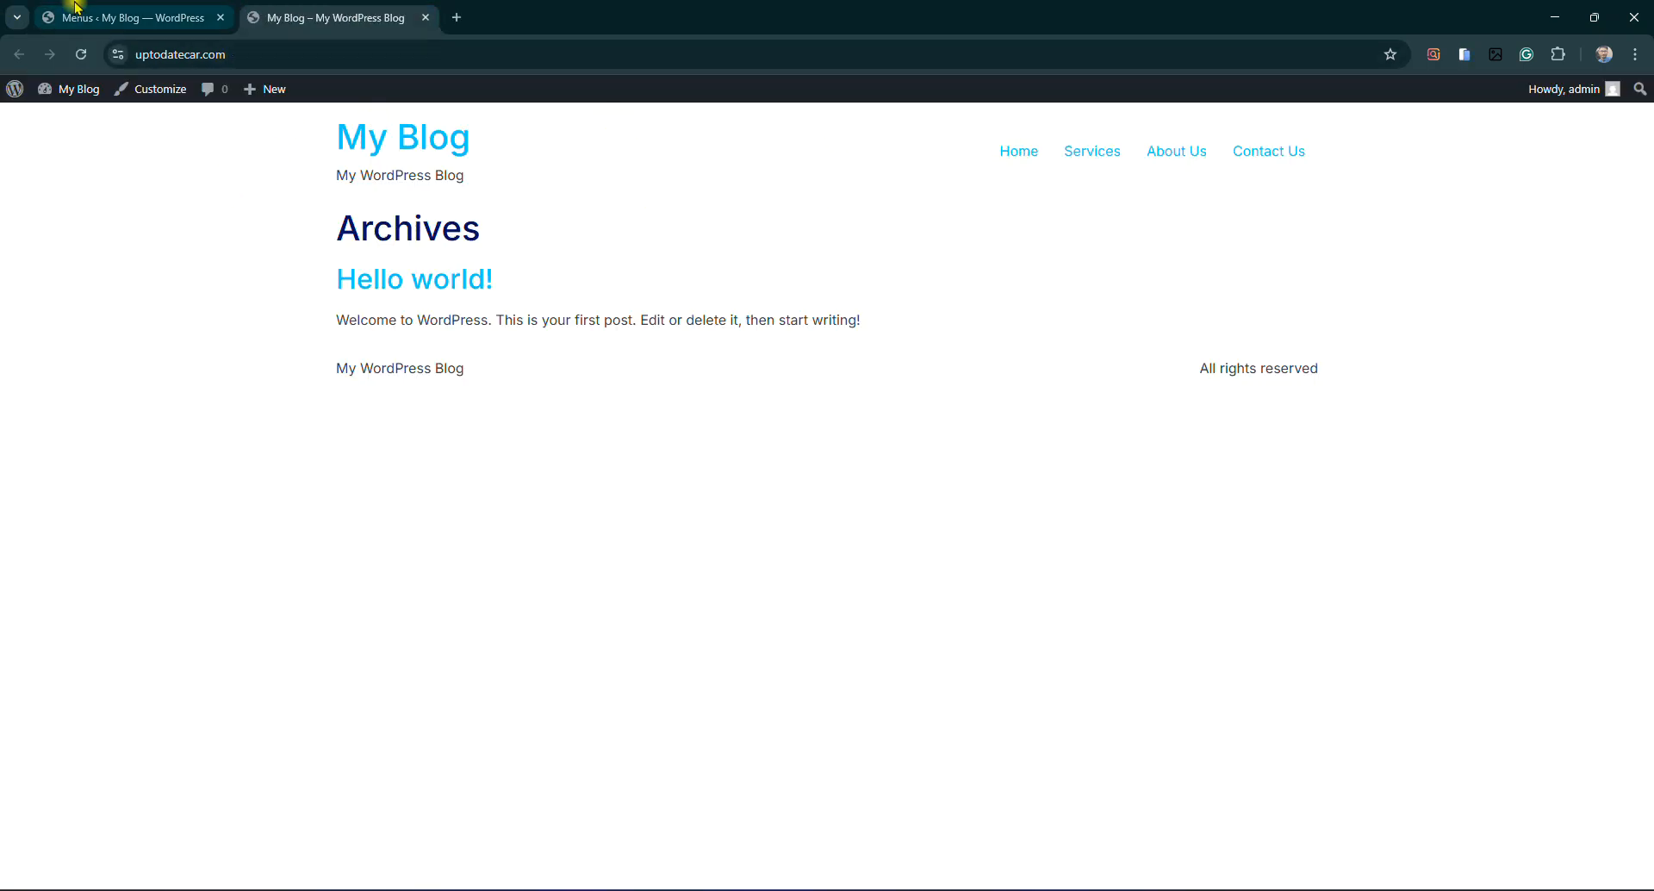
pyautogui.click(120, 17)
pyautogui.click(425, 18)
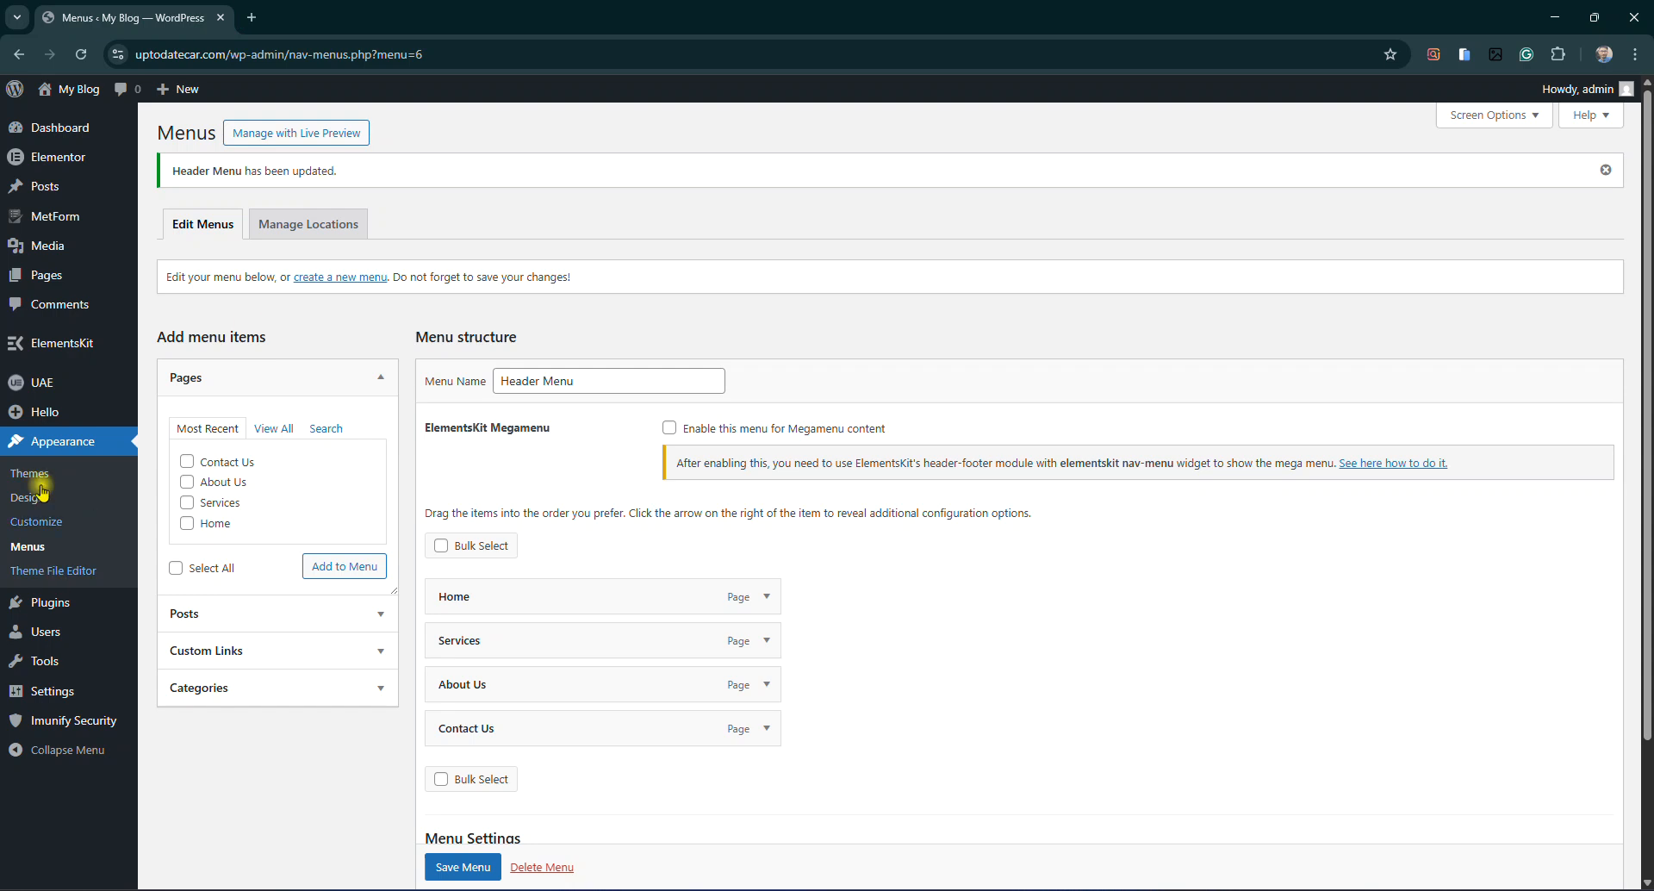
# Open Elementor's My Templates list from the Templates entry in the sidebar
pyautogui.moveTo(79, 171)
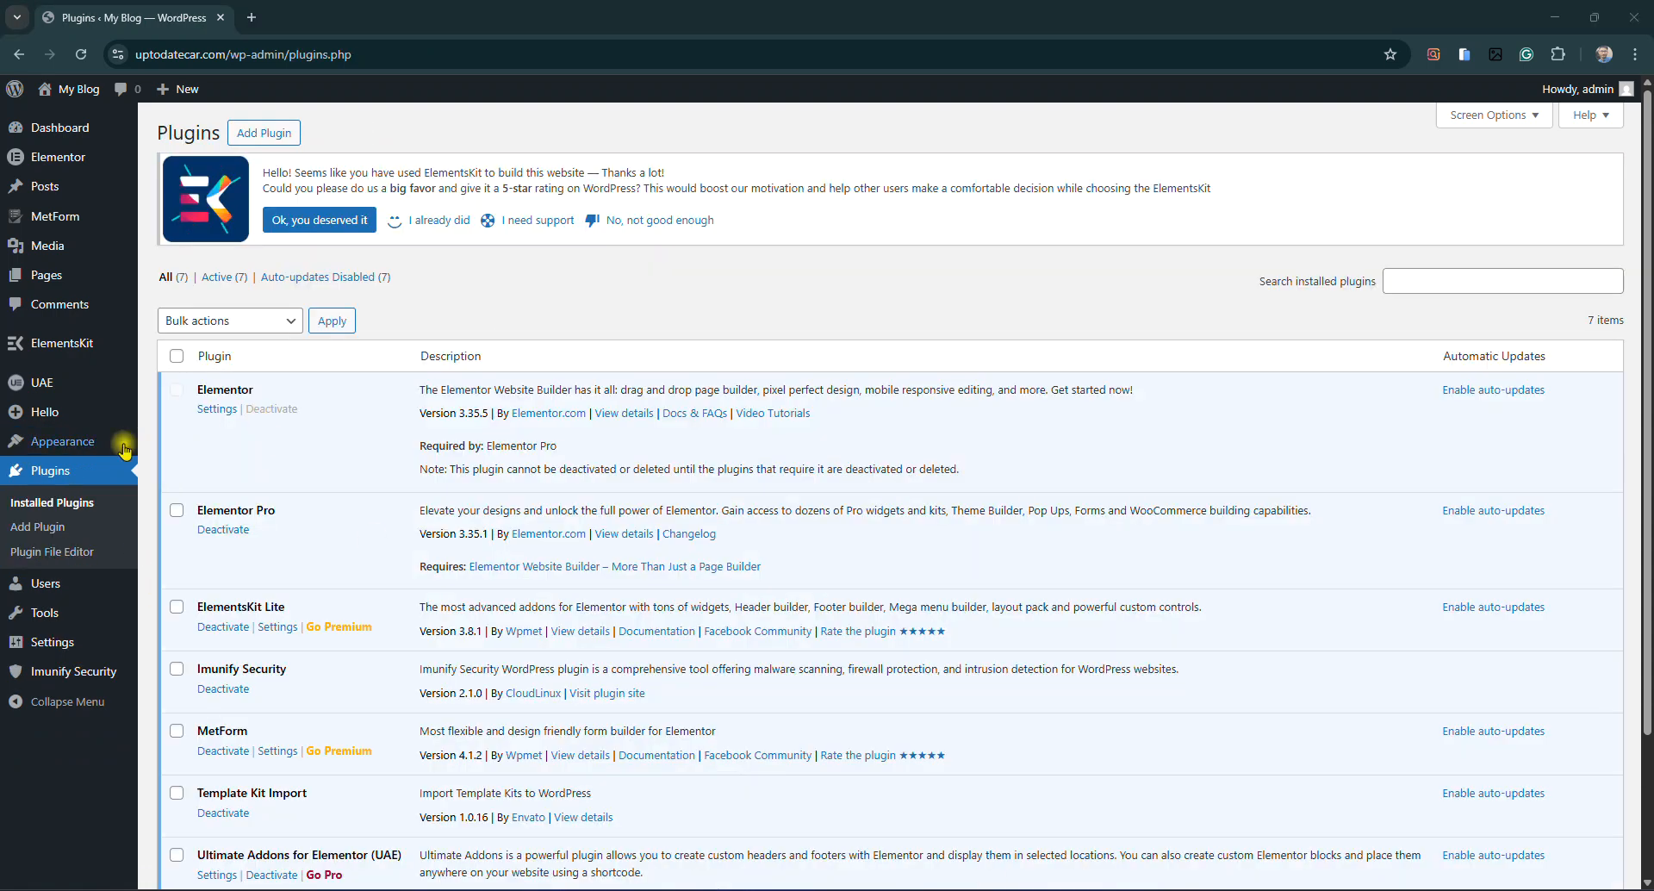
pyautogui.moveTo(44, 435)
pyautogui.moveTo(104, 157)
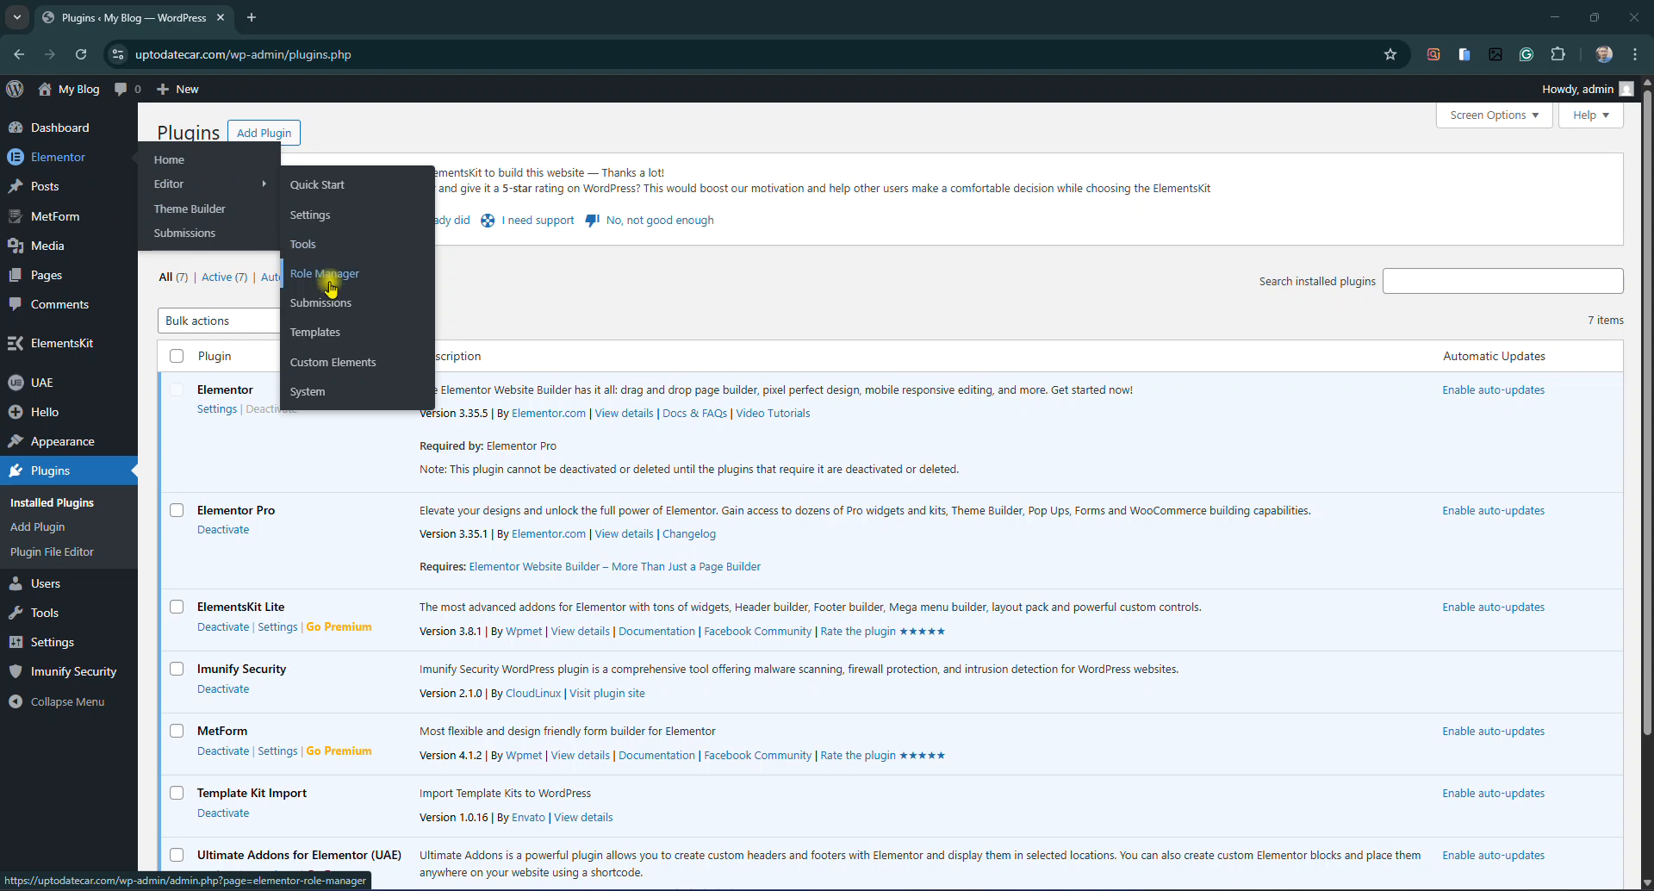
pyautogui.click(317, 338)
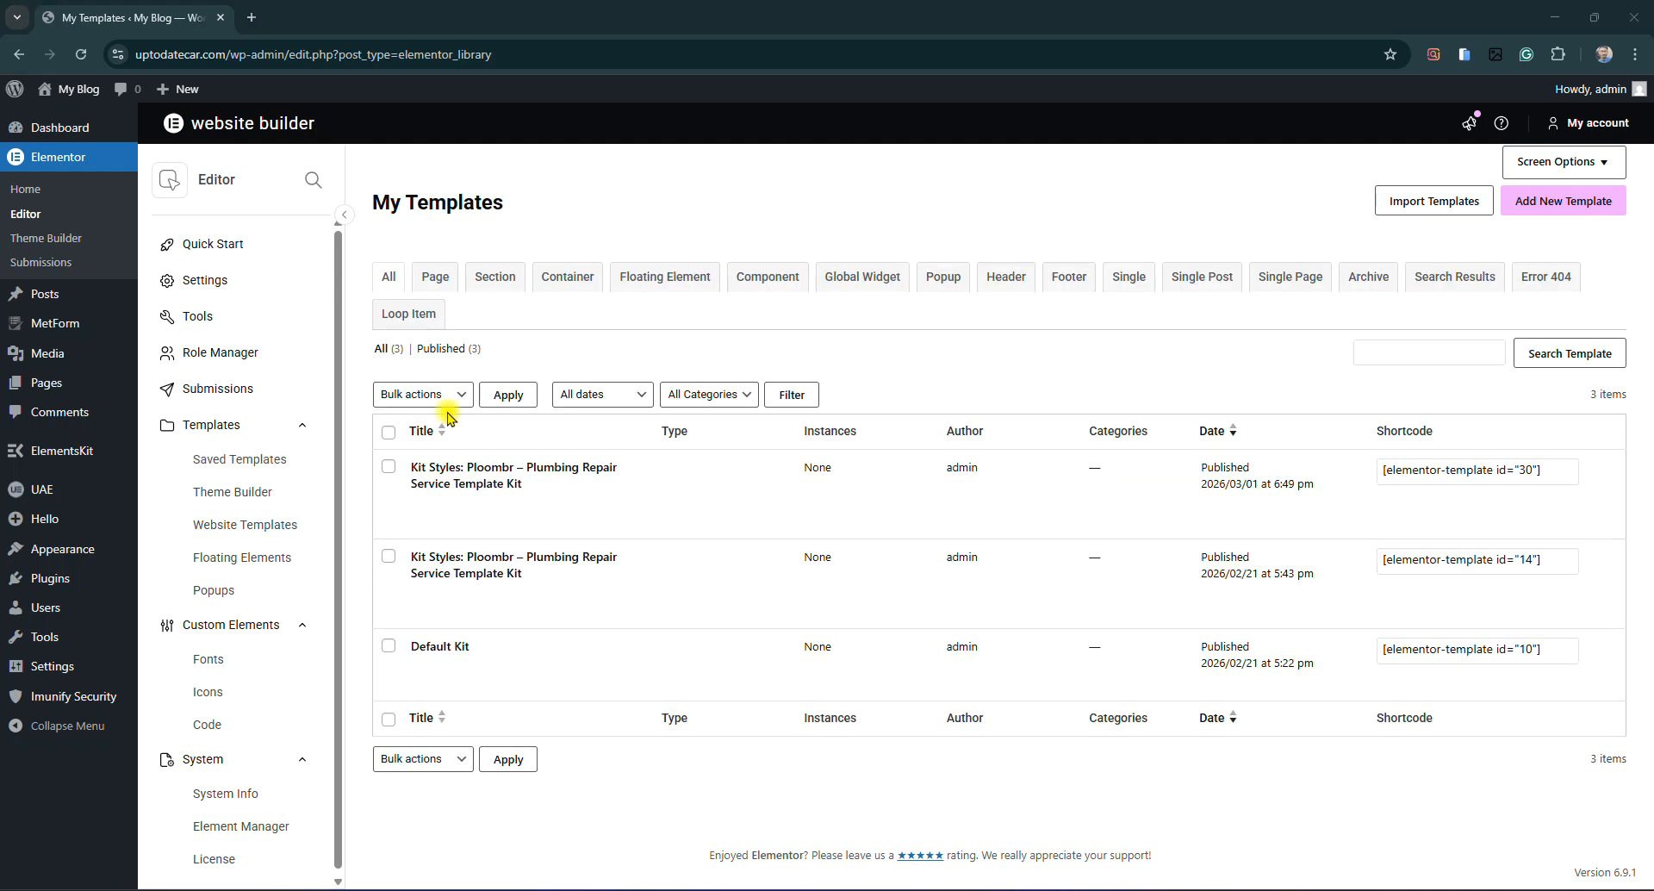
# Show the Header templates tab, which reports No Headers found
pyautogui.click(384, 351)
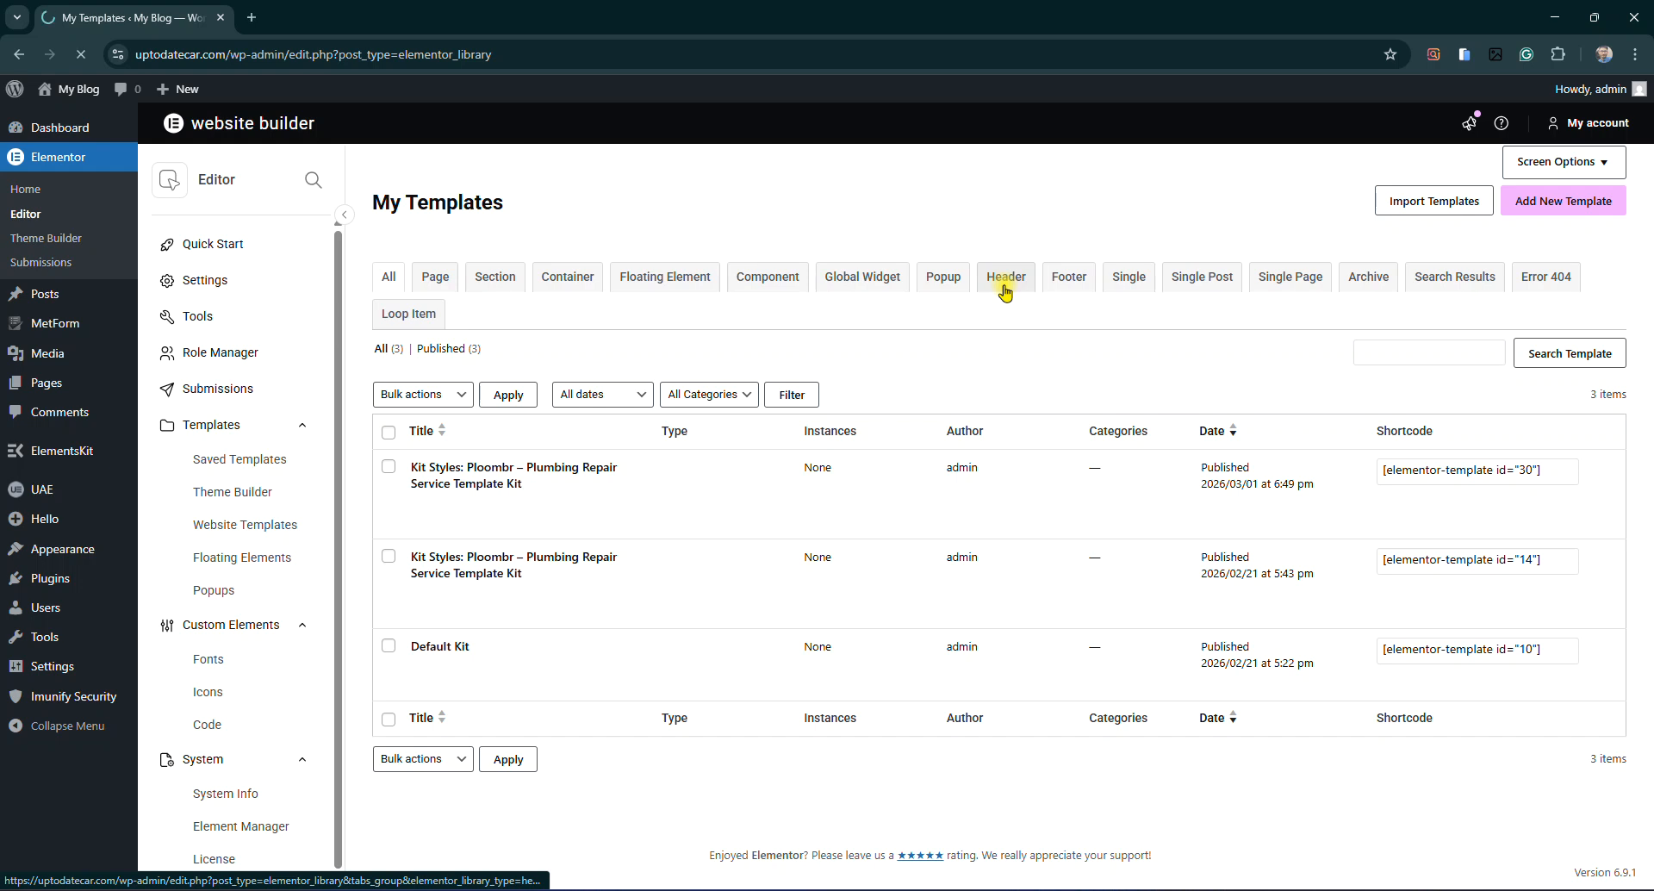
pyautogui.moveTo(385, 556); pyautogui.dragTo(485, 547)
pyautogui.click(445, 545)
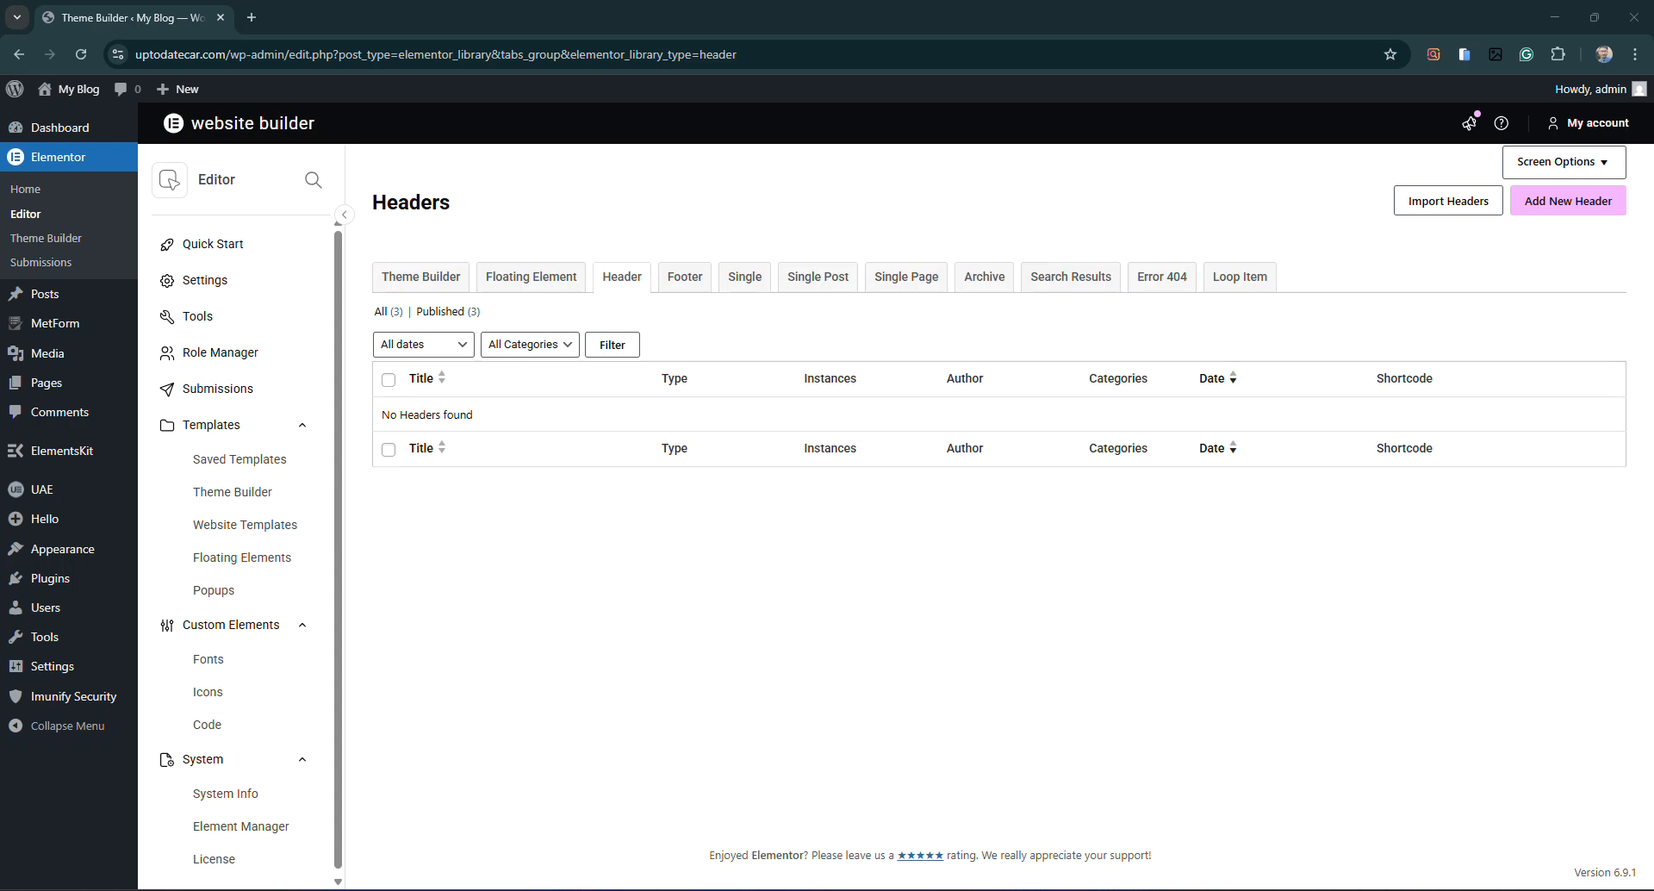
# Look over the Import Headers panel, then begin adding a new header template
pyautogui.click(1434, 207)
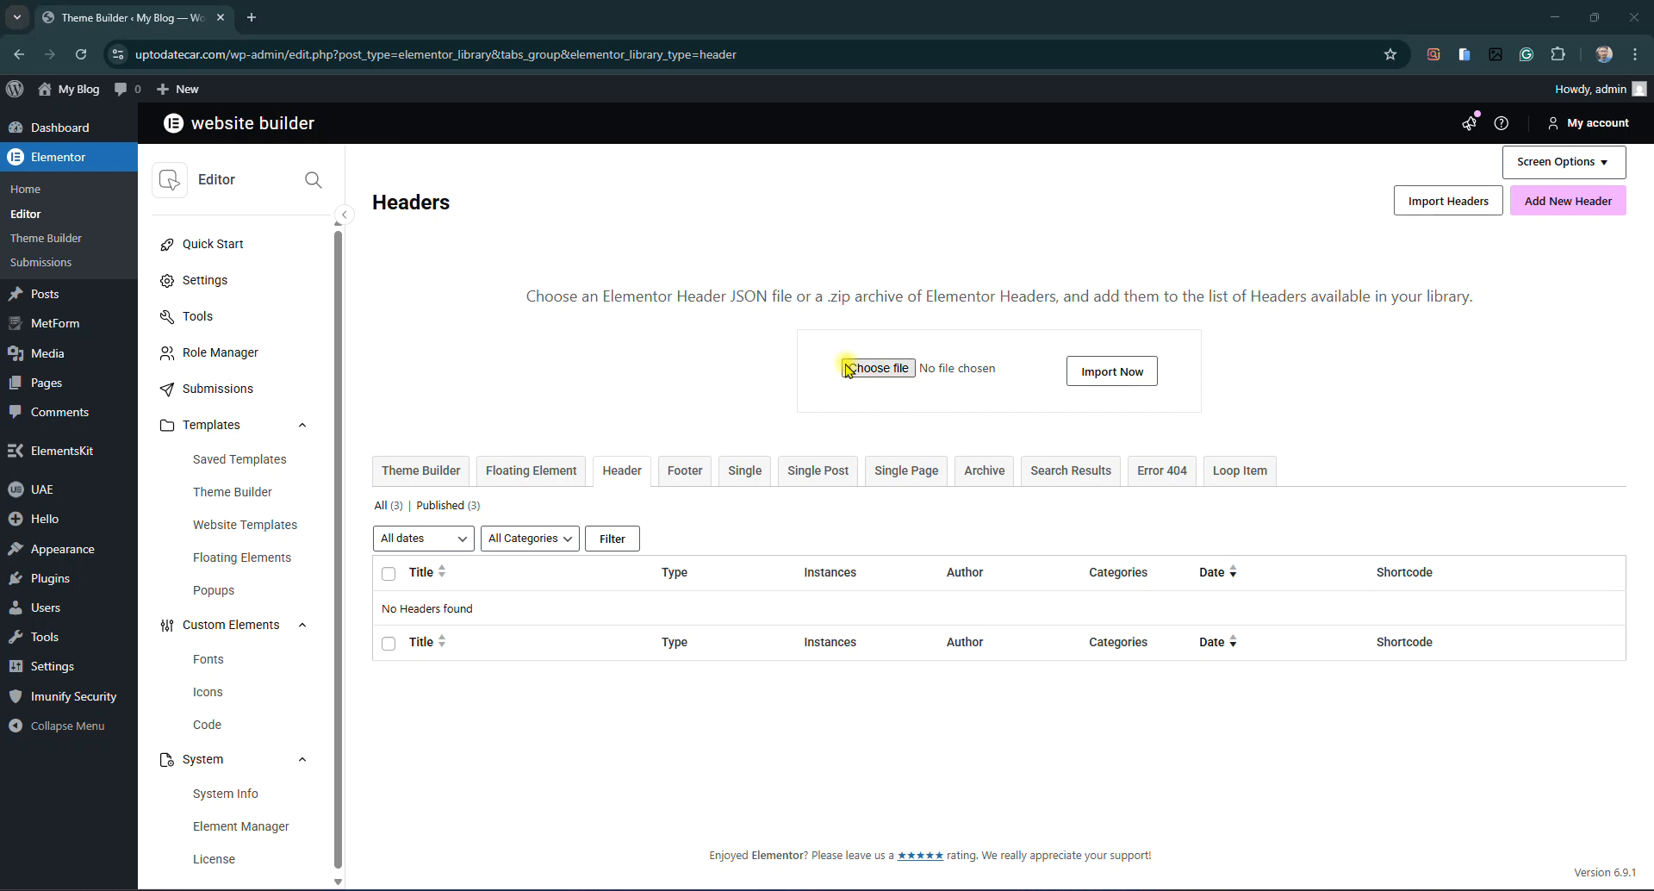
pyautogui.moveTo(730, 297); pyautogui.dragTo(770, 296)
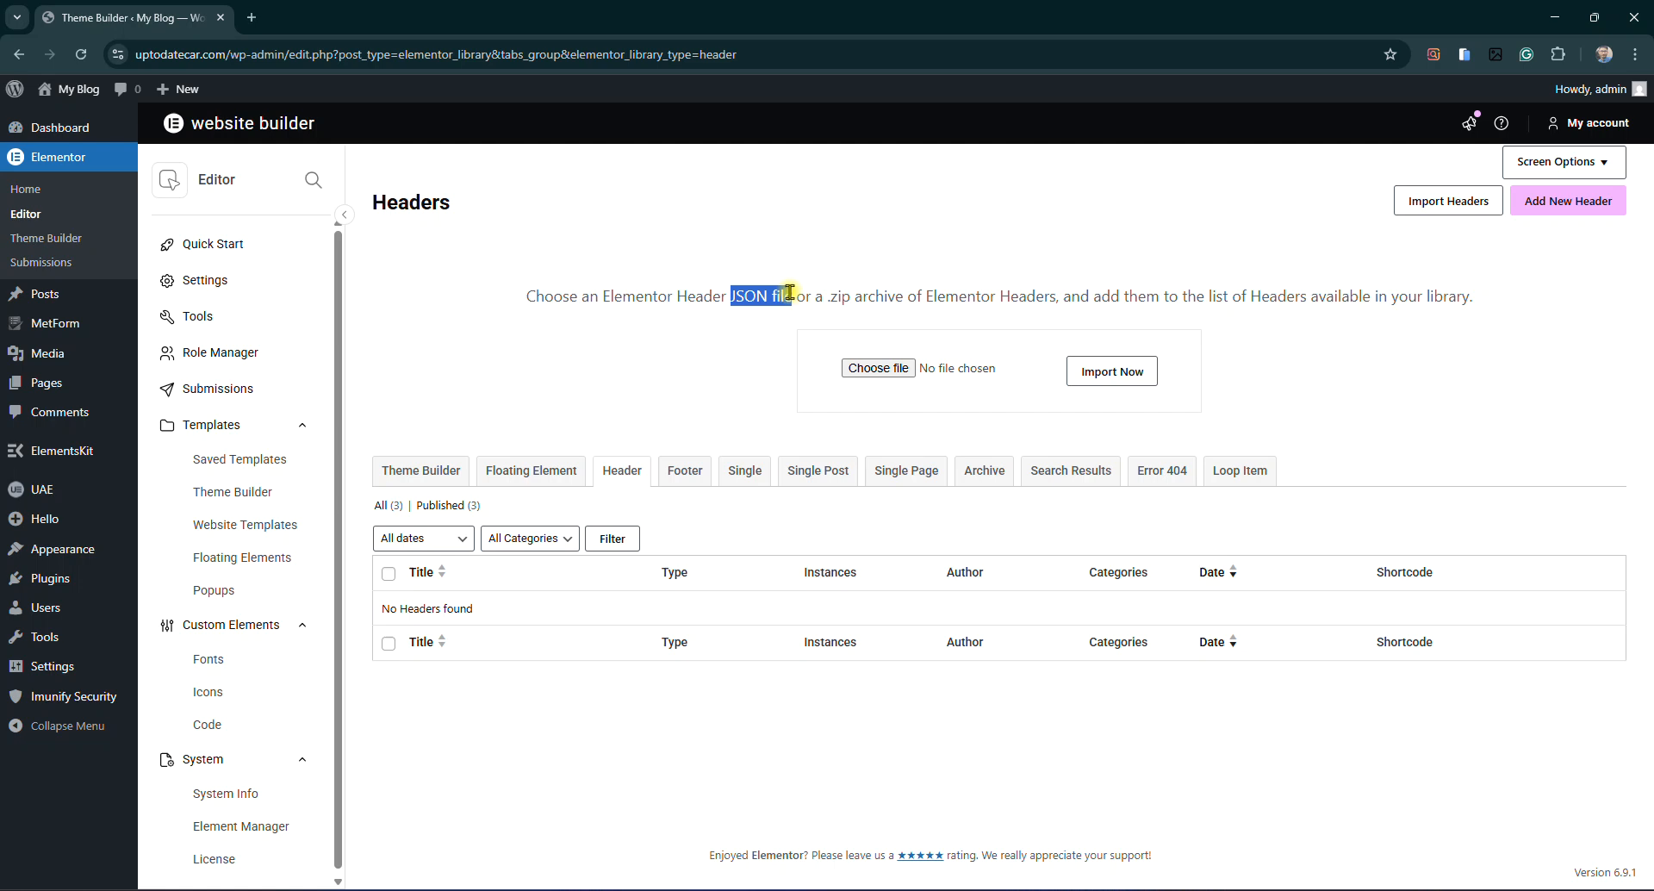
pyautogui.click(771, 292)
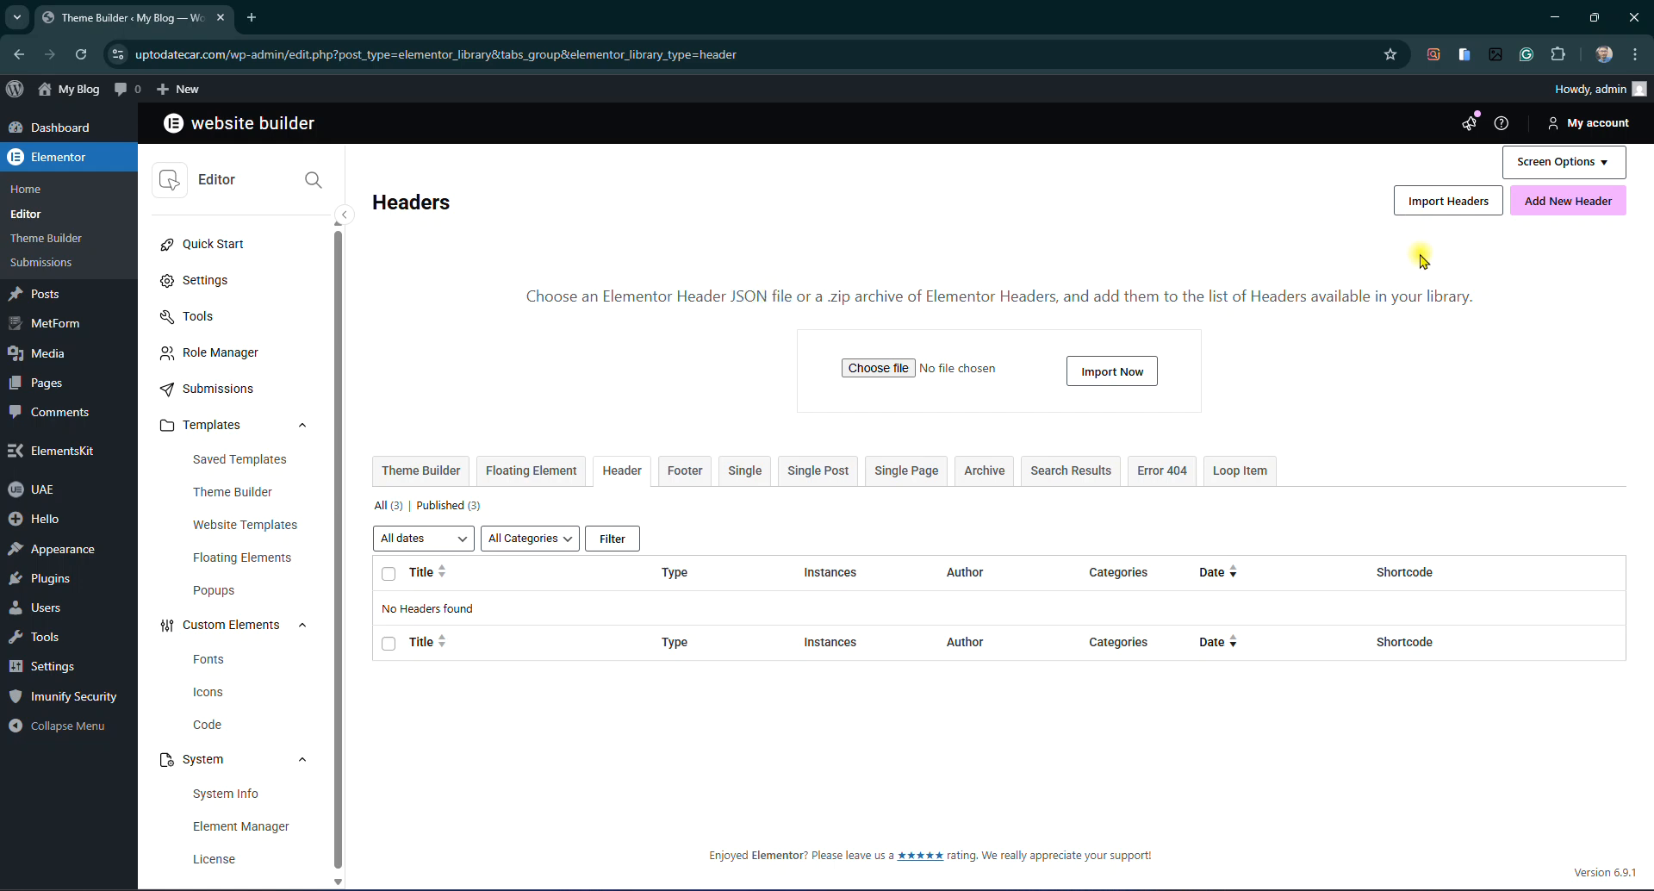
pyautogui.click(1580, 215)
# Create a Header-type template named 'Header'
pyautogui.click(1004, 473)
pyautogui.click(937, 633)
pyautogui.click(922, 564)
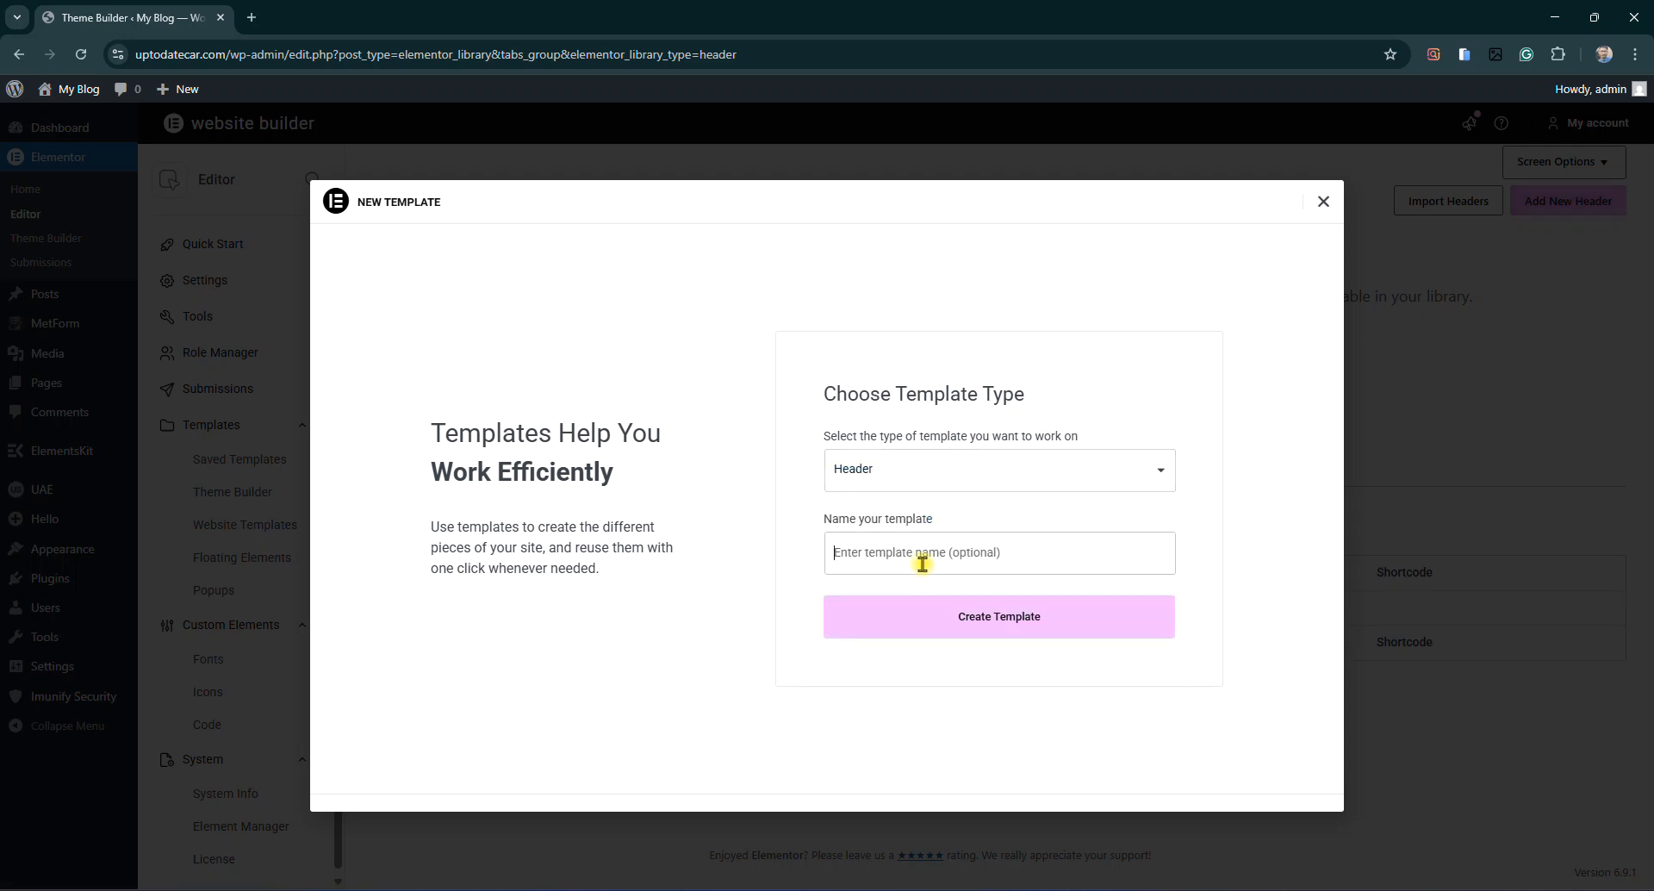
pyautogui.write('Header')
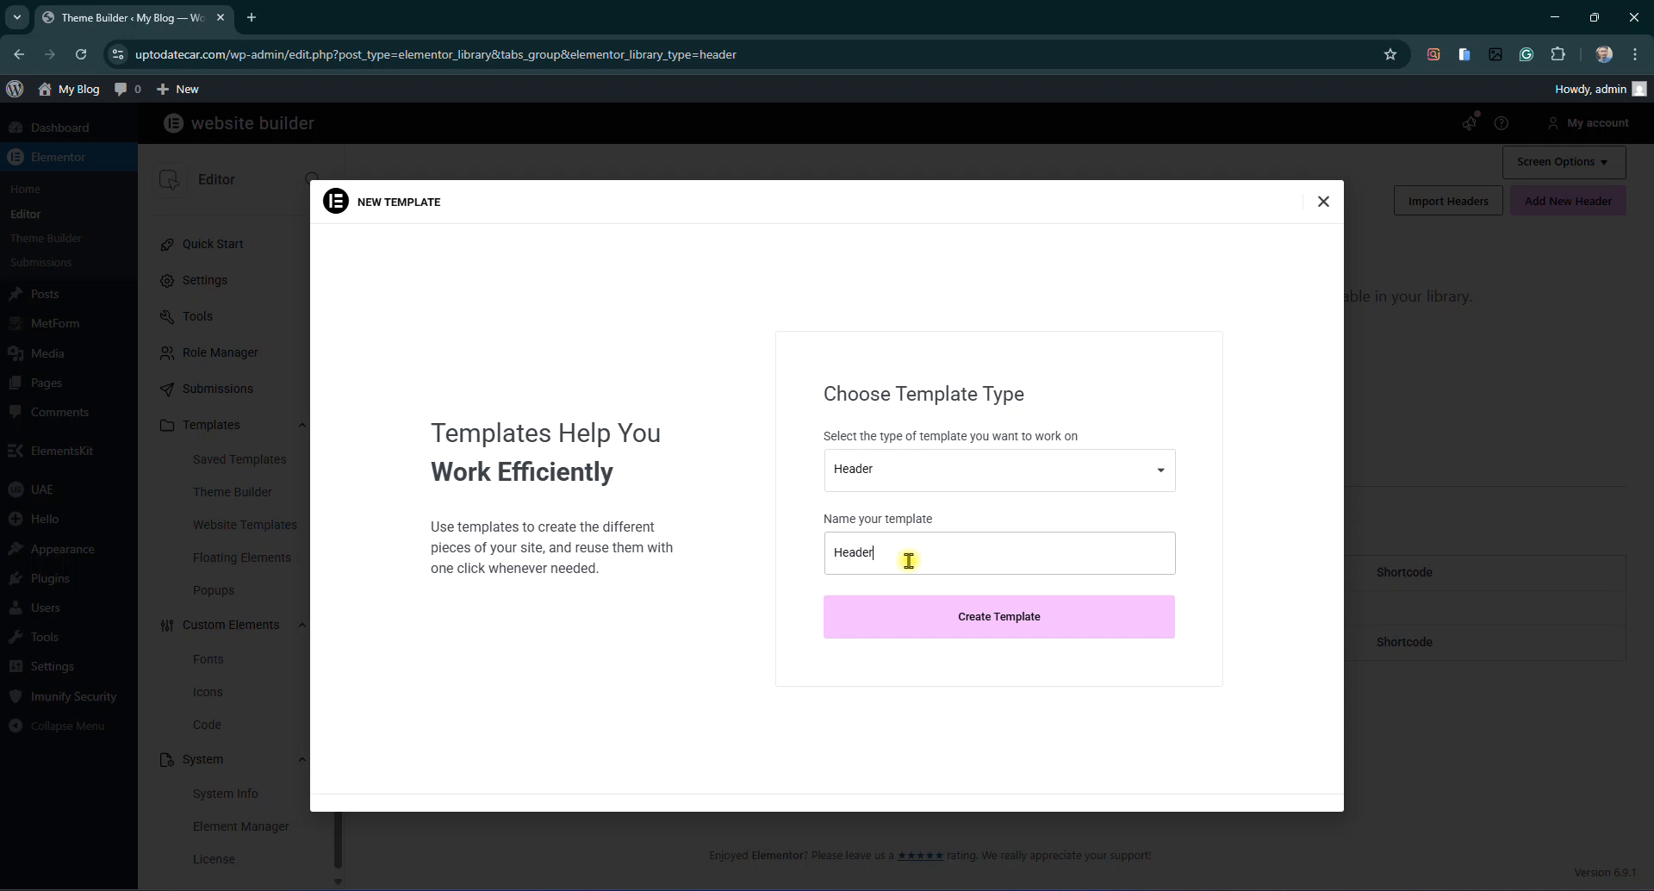
pyautogui.click(981, 617)
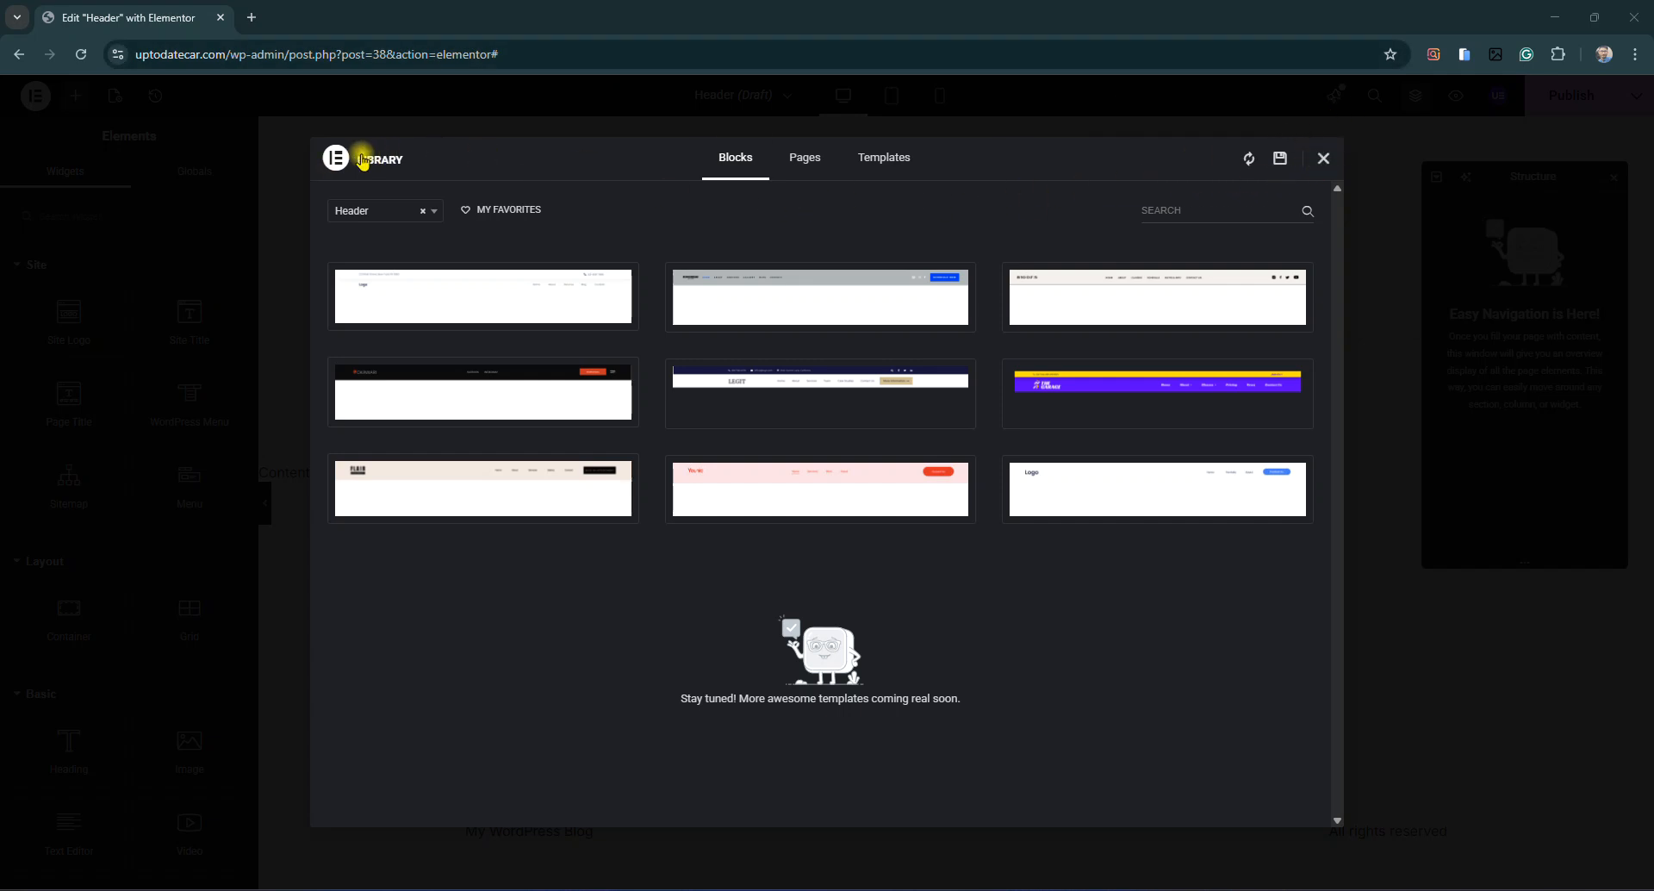
# Dismiss the startup panels and insert the Ploombr kit's Header template from the installed kit
pyautogui.click(1323, 161)
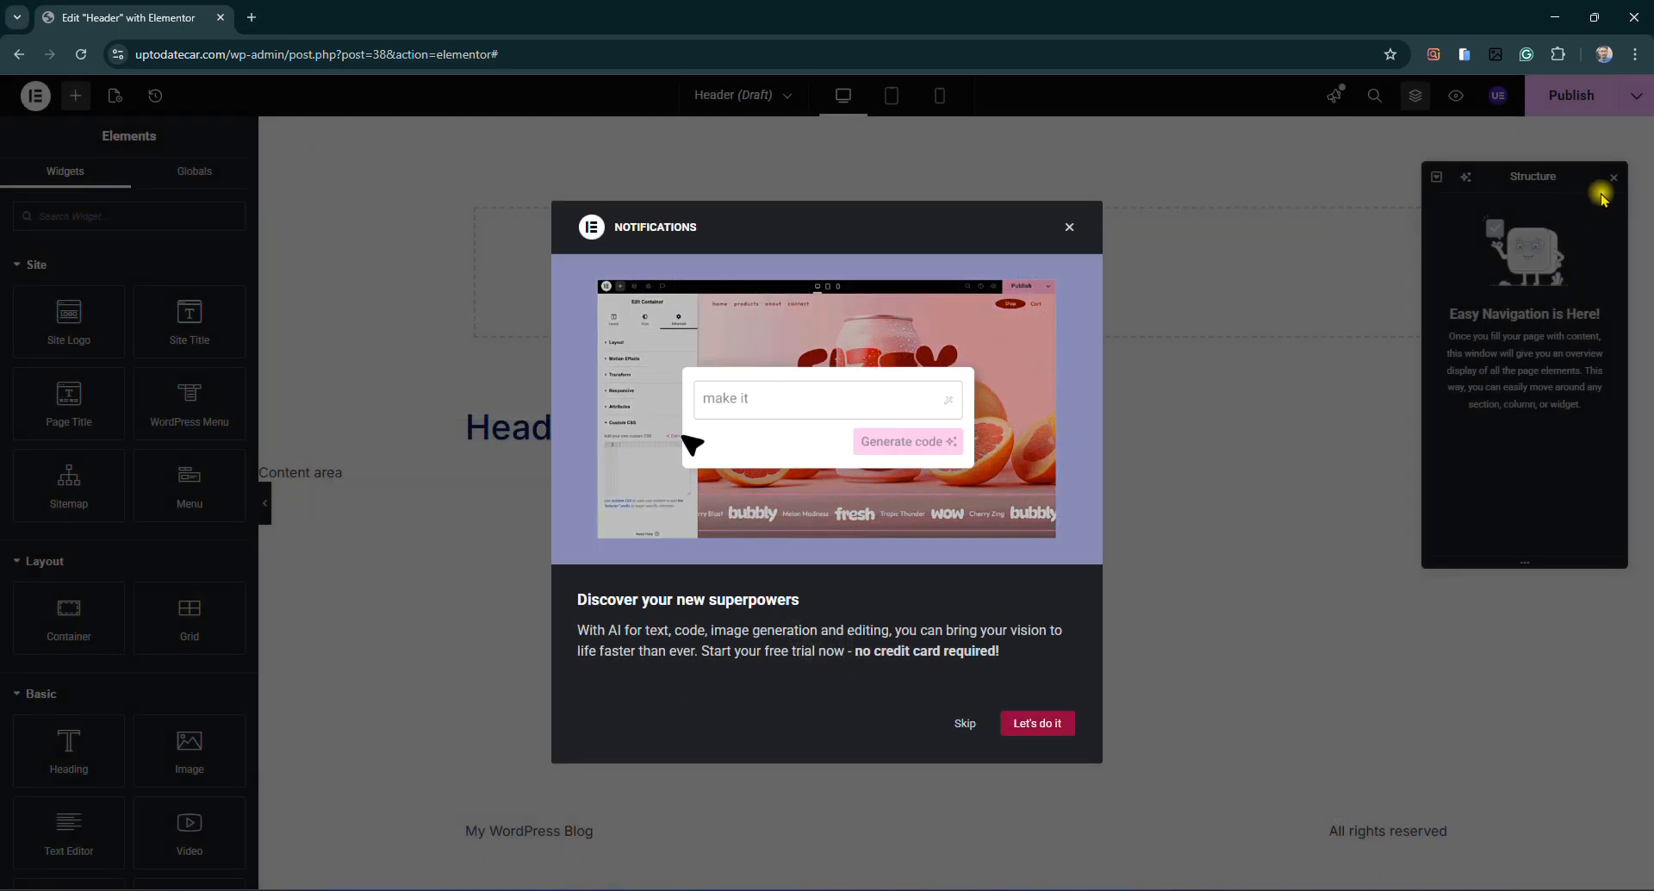
pyautogui.click(1069, 226)
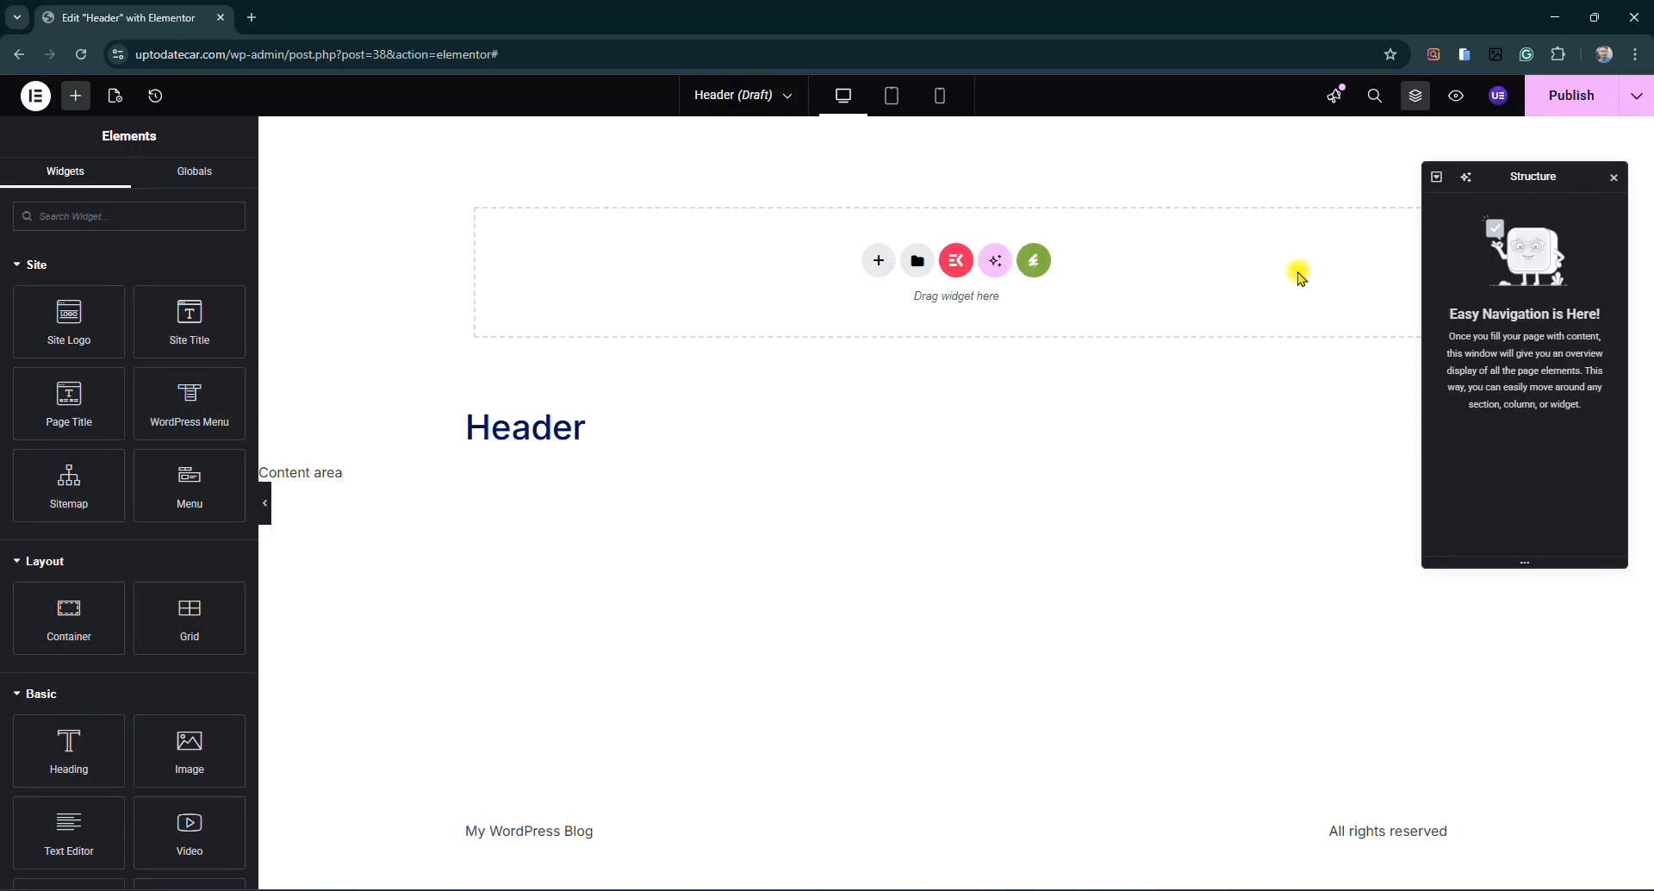
pyautogui.click(1616, 179)
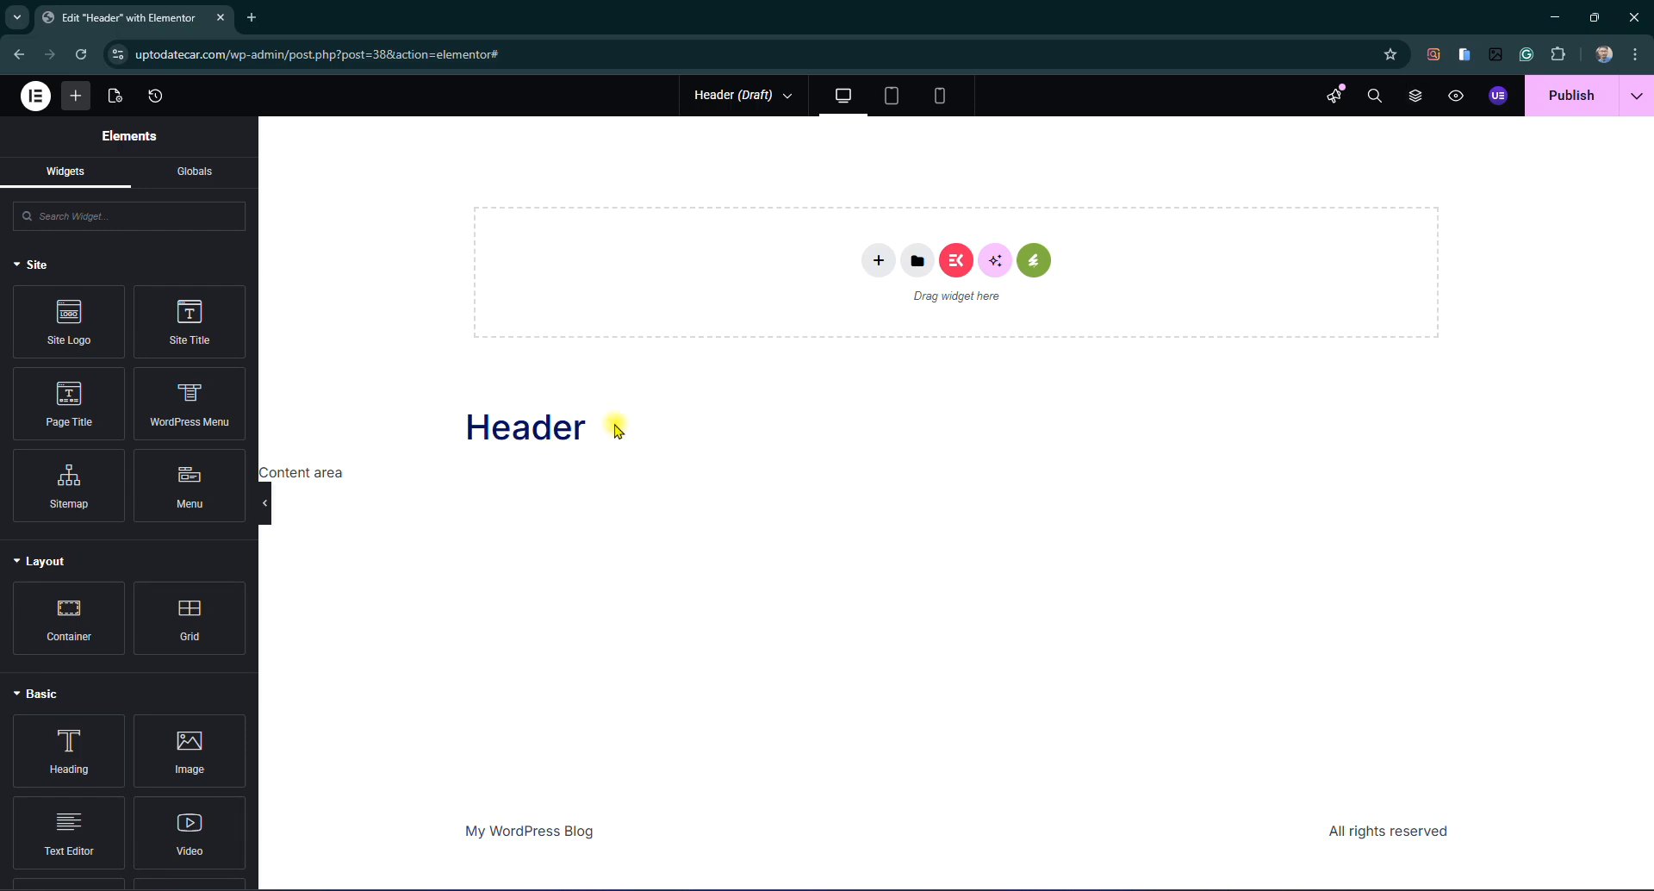
pyautogui.click(1030, 272)
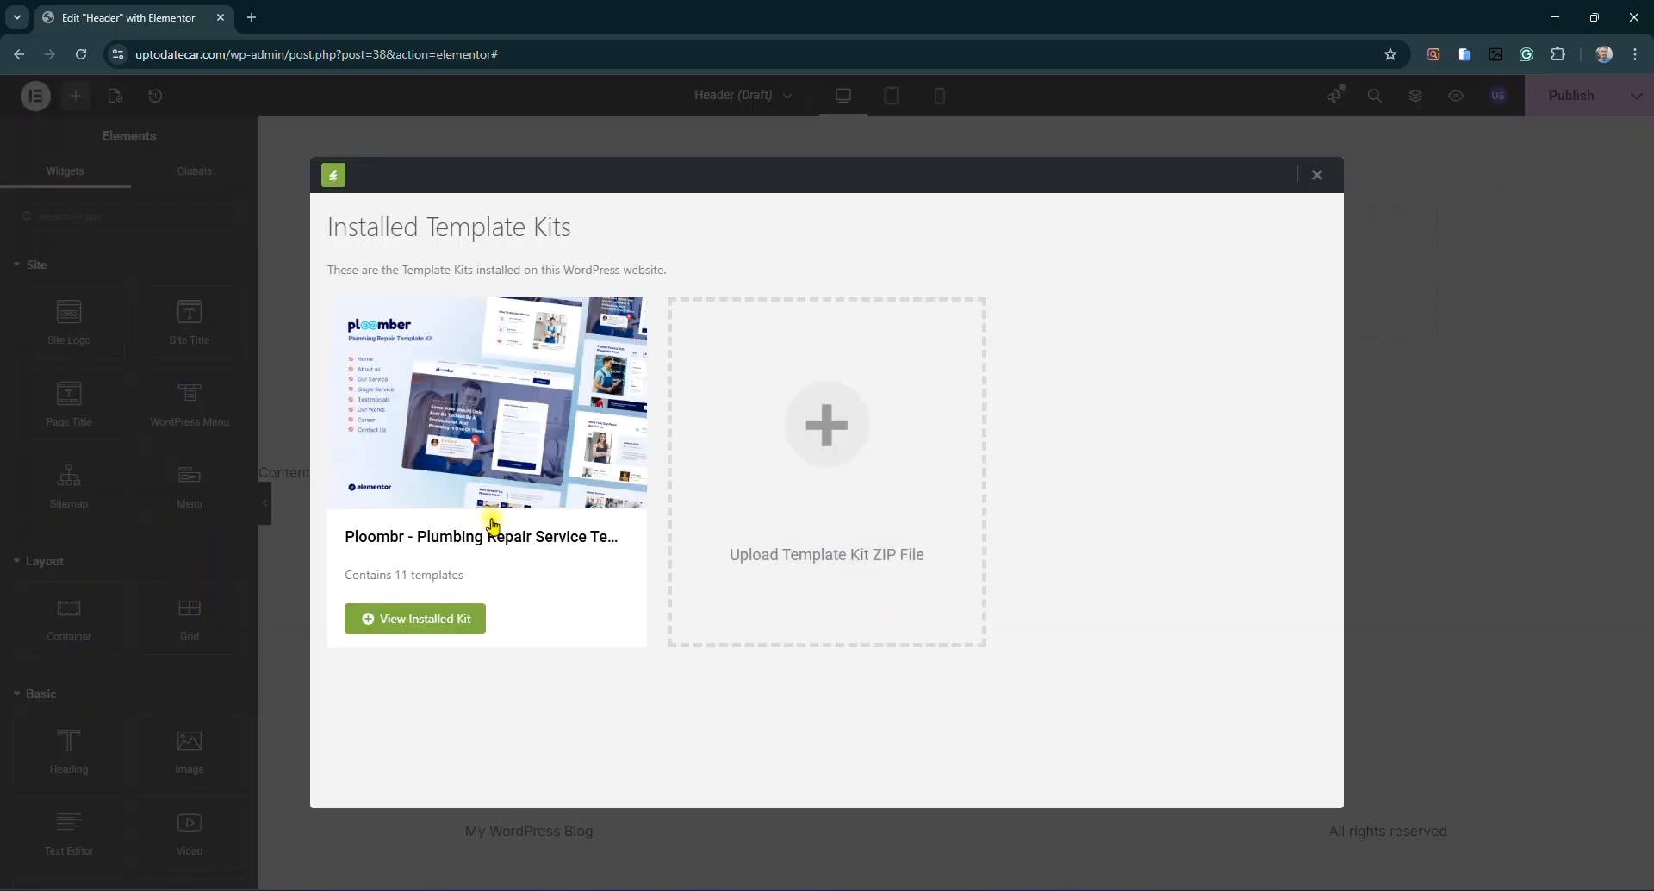
pyautogui.click(441, 535)
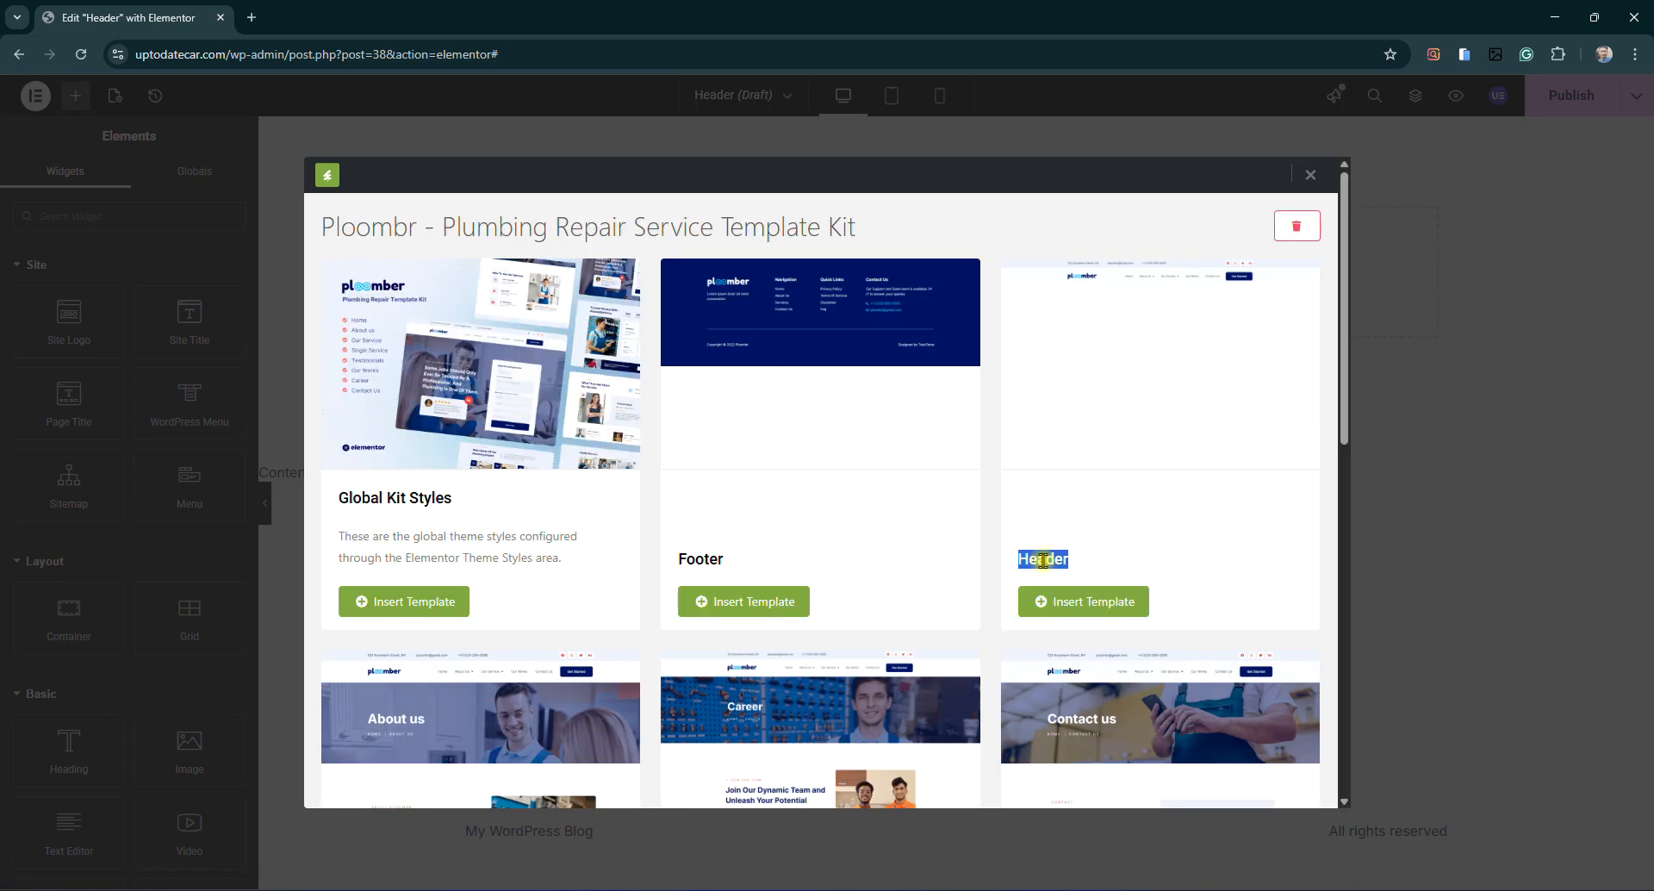
pyautogui.click(1101, 612)
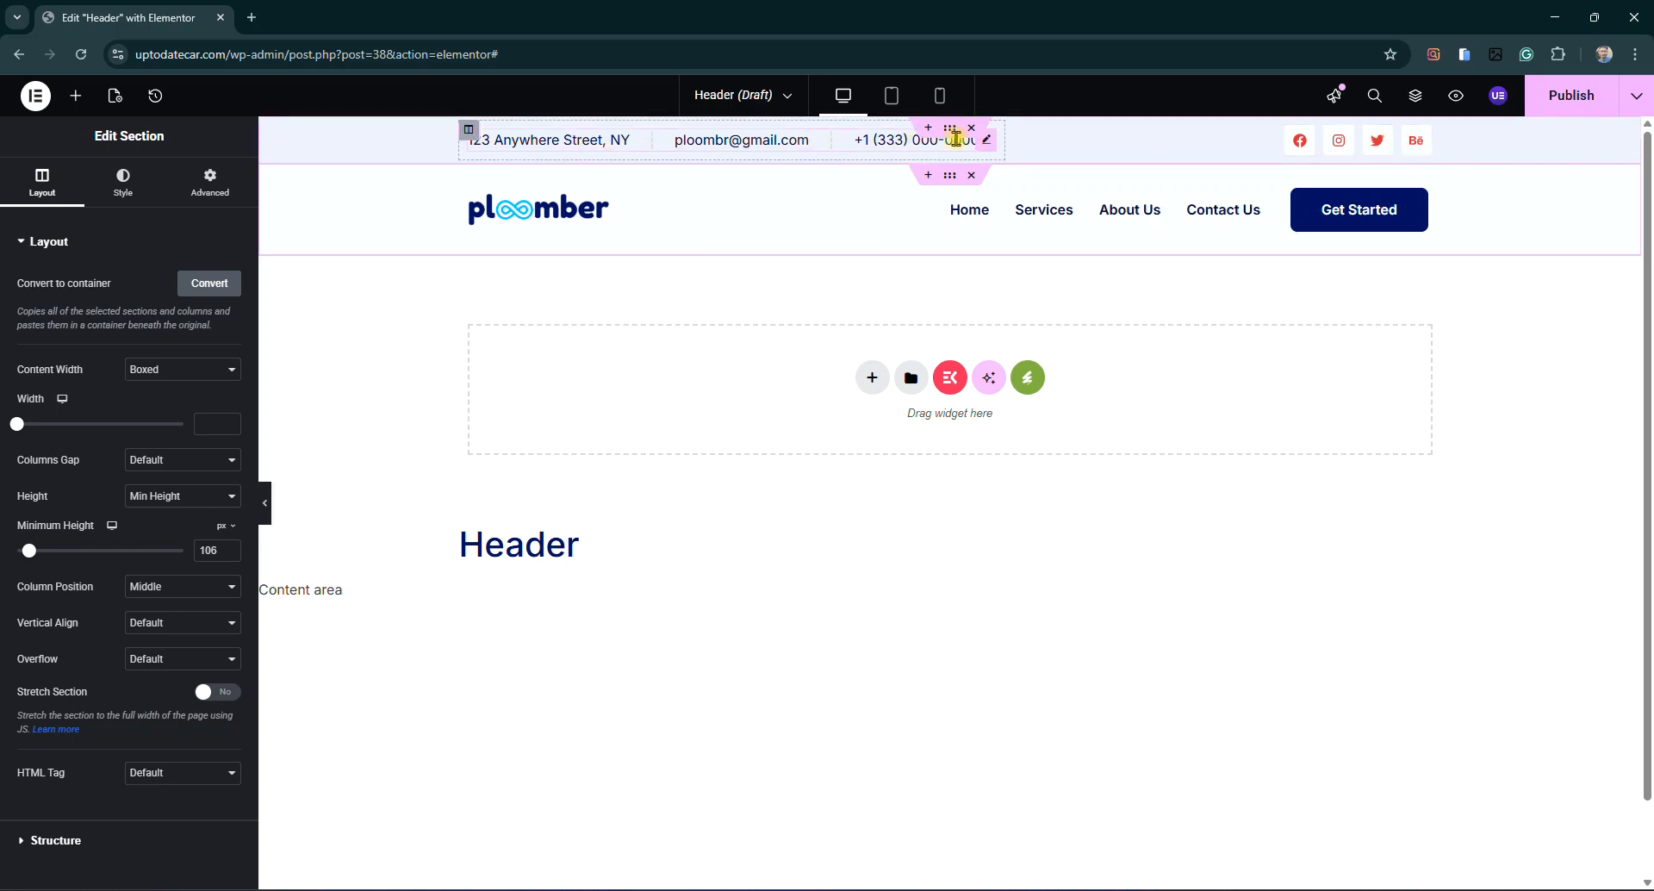
# Replace the top bar's sample phone number with the new contact phone number
pyautogui.click(990, 144)
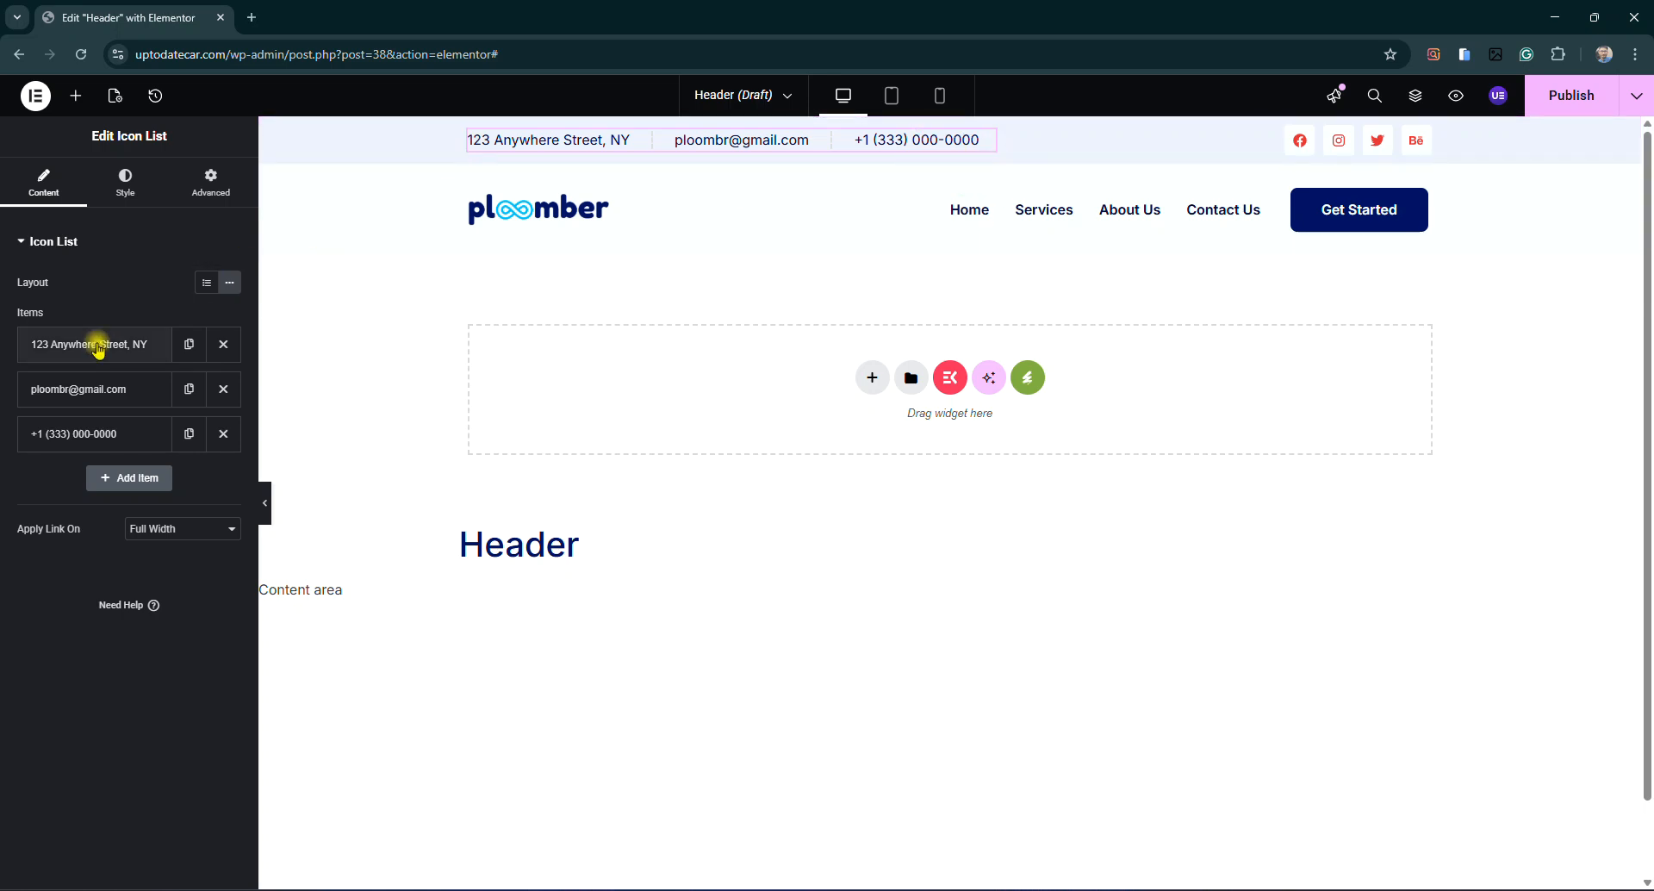
pyautogui.click(85, 430)
pyautogui.click(91, 435)
pyautogui.click(91, 435)
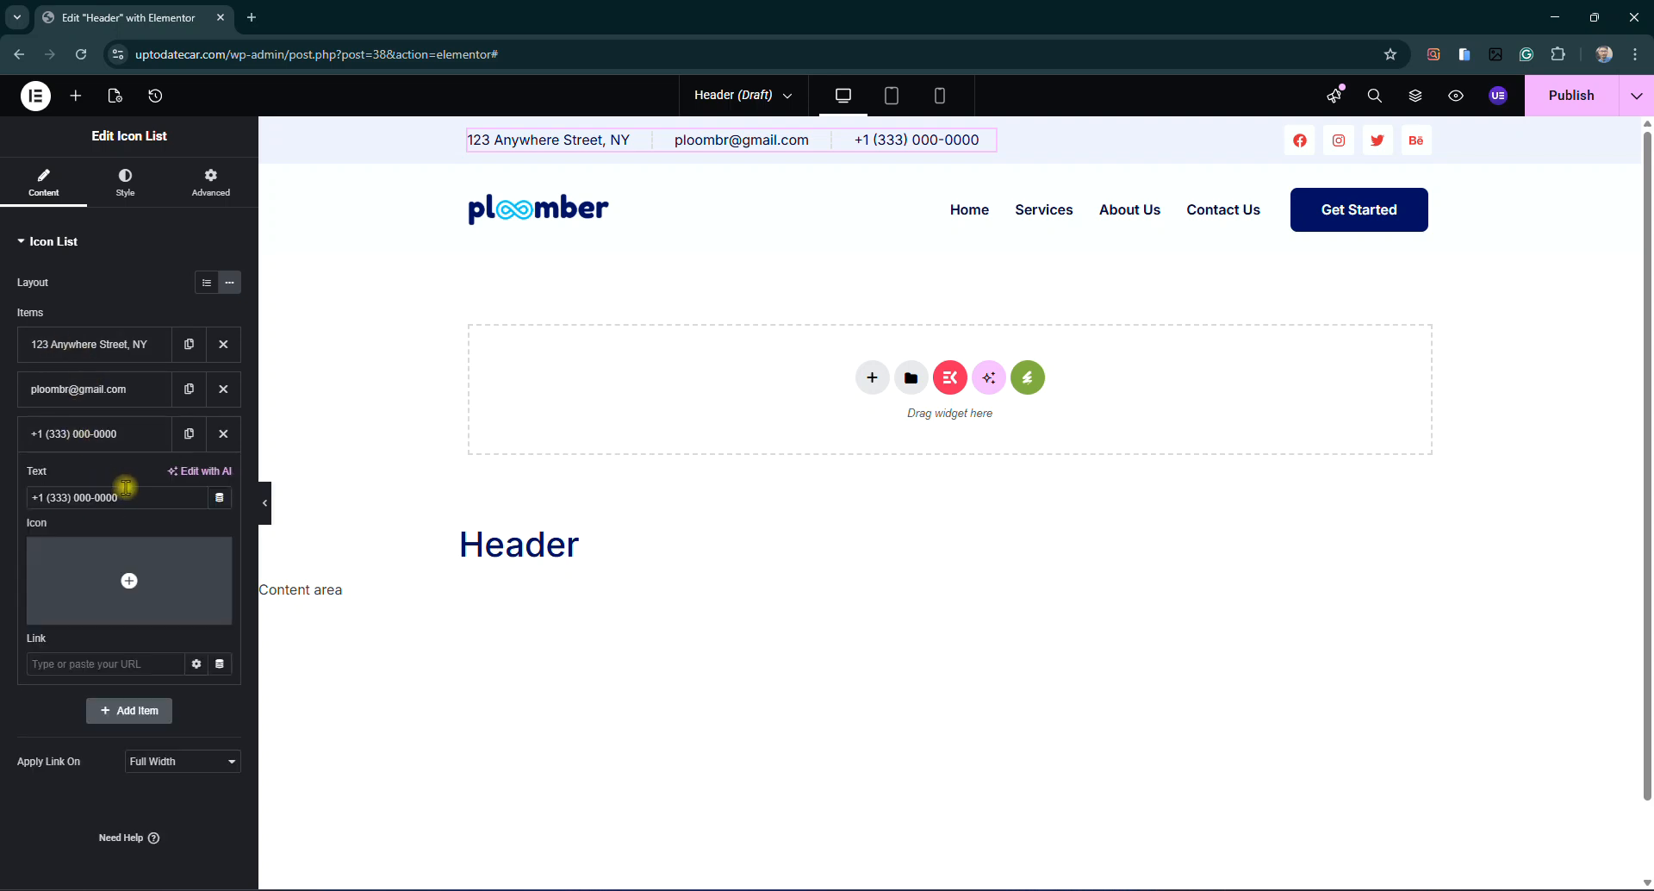
pyautogui.click(112, 446)
pyautogui.click(112, 447)
pyautogui.press('BackSpace')
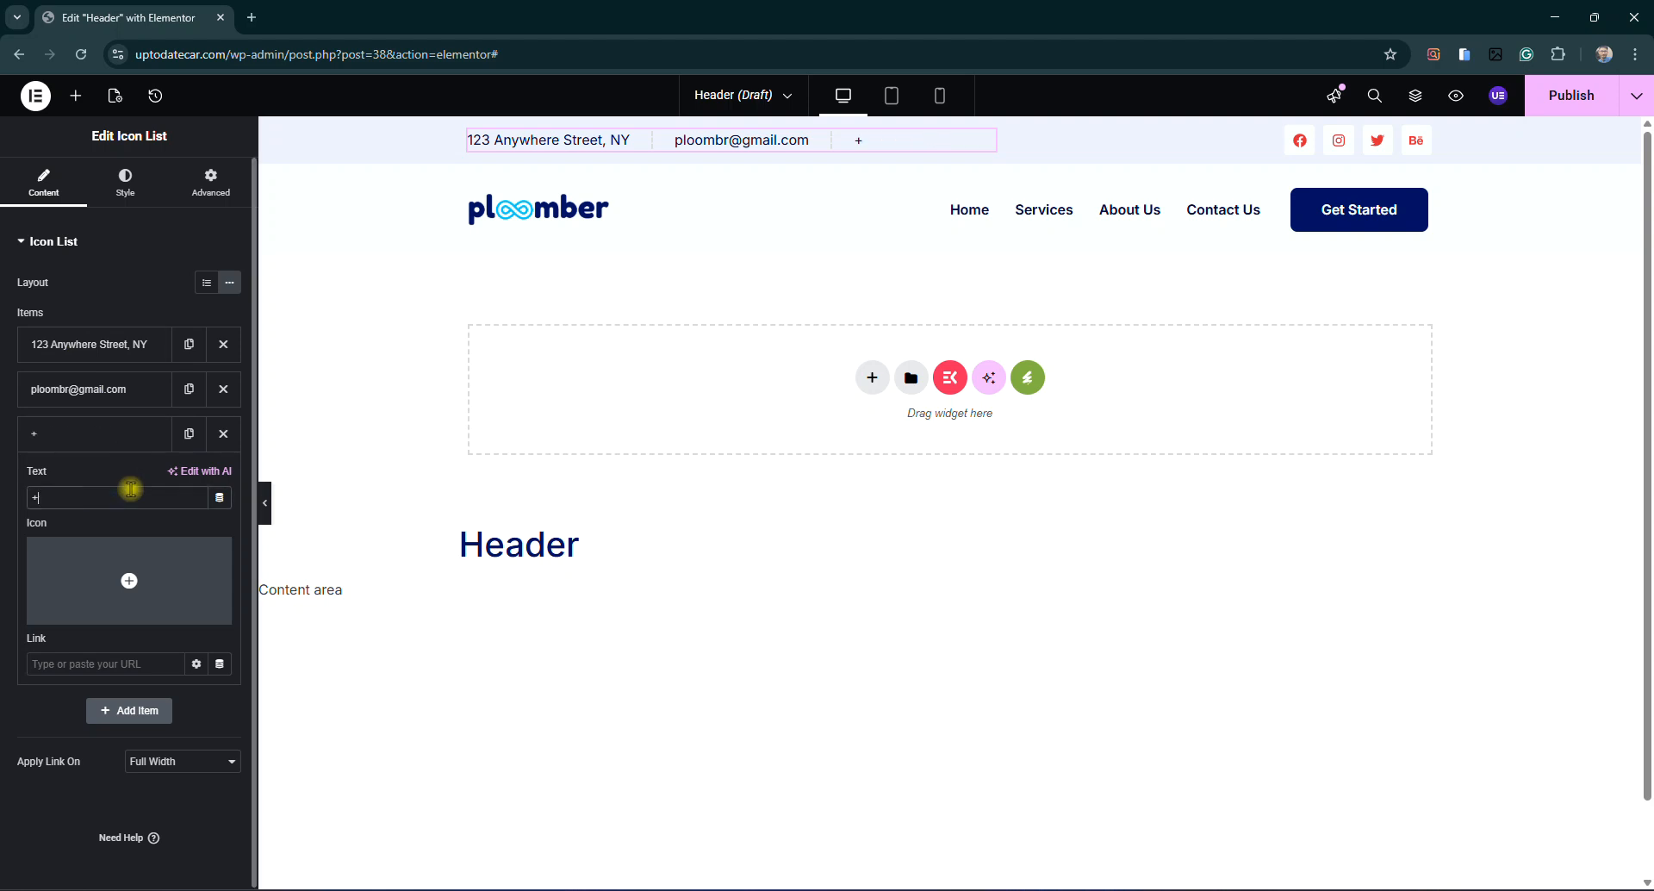
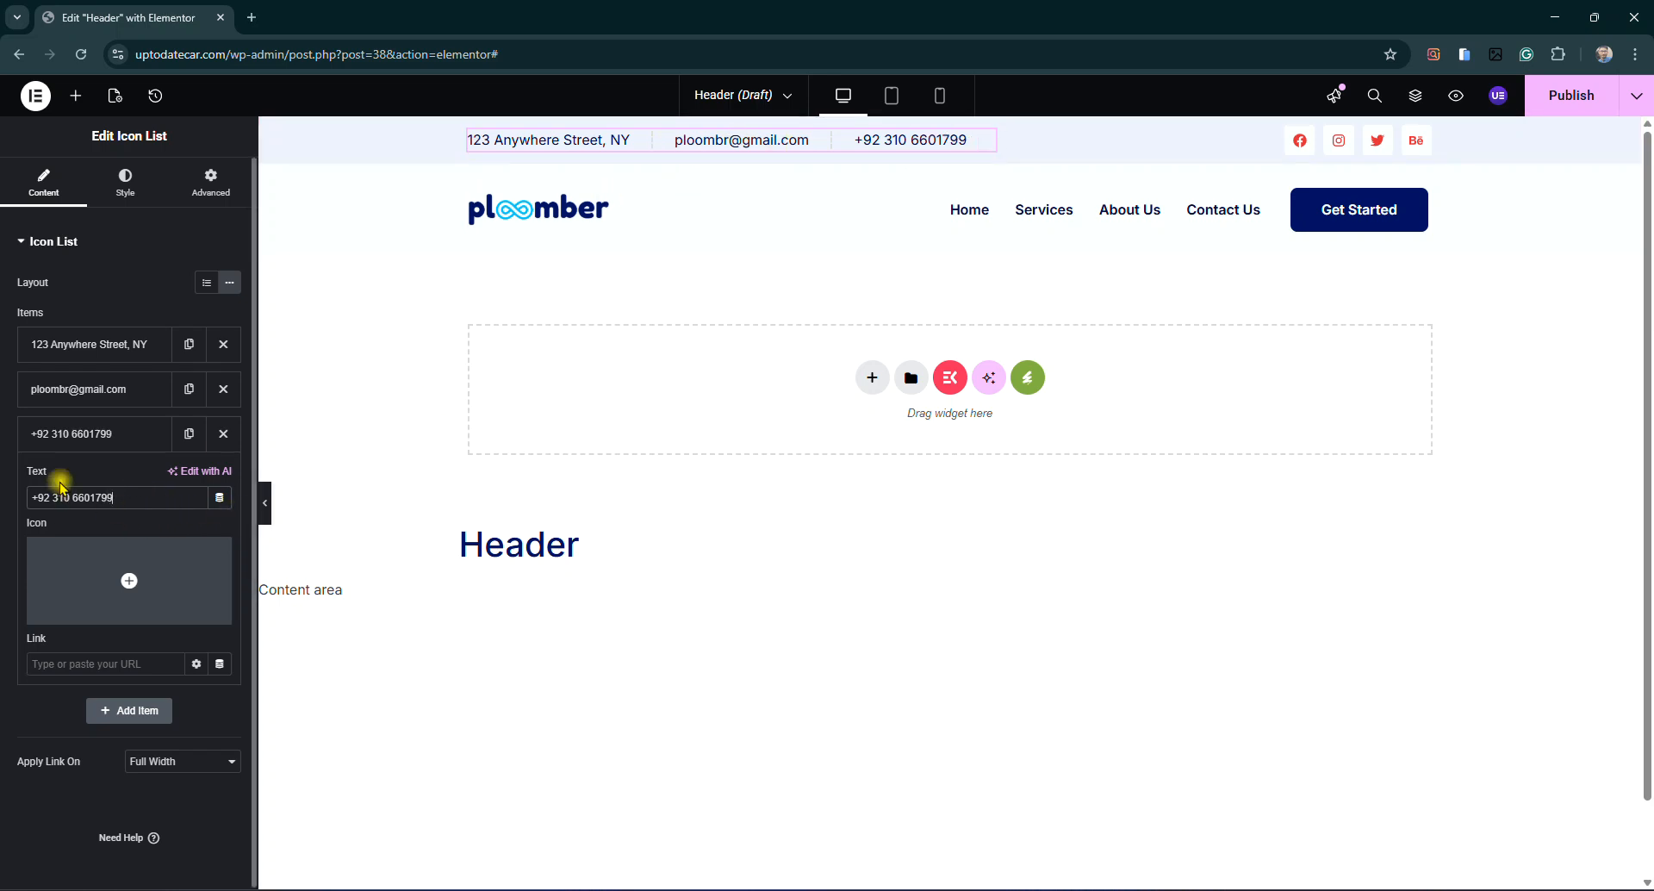
pyautogui.click(66, 433)
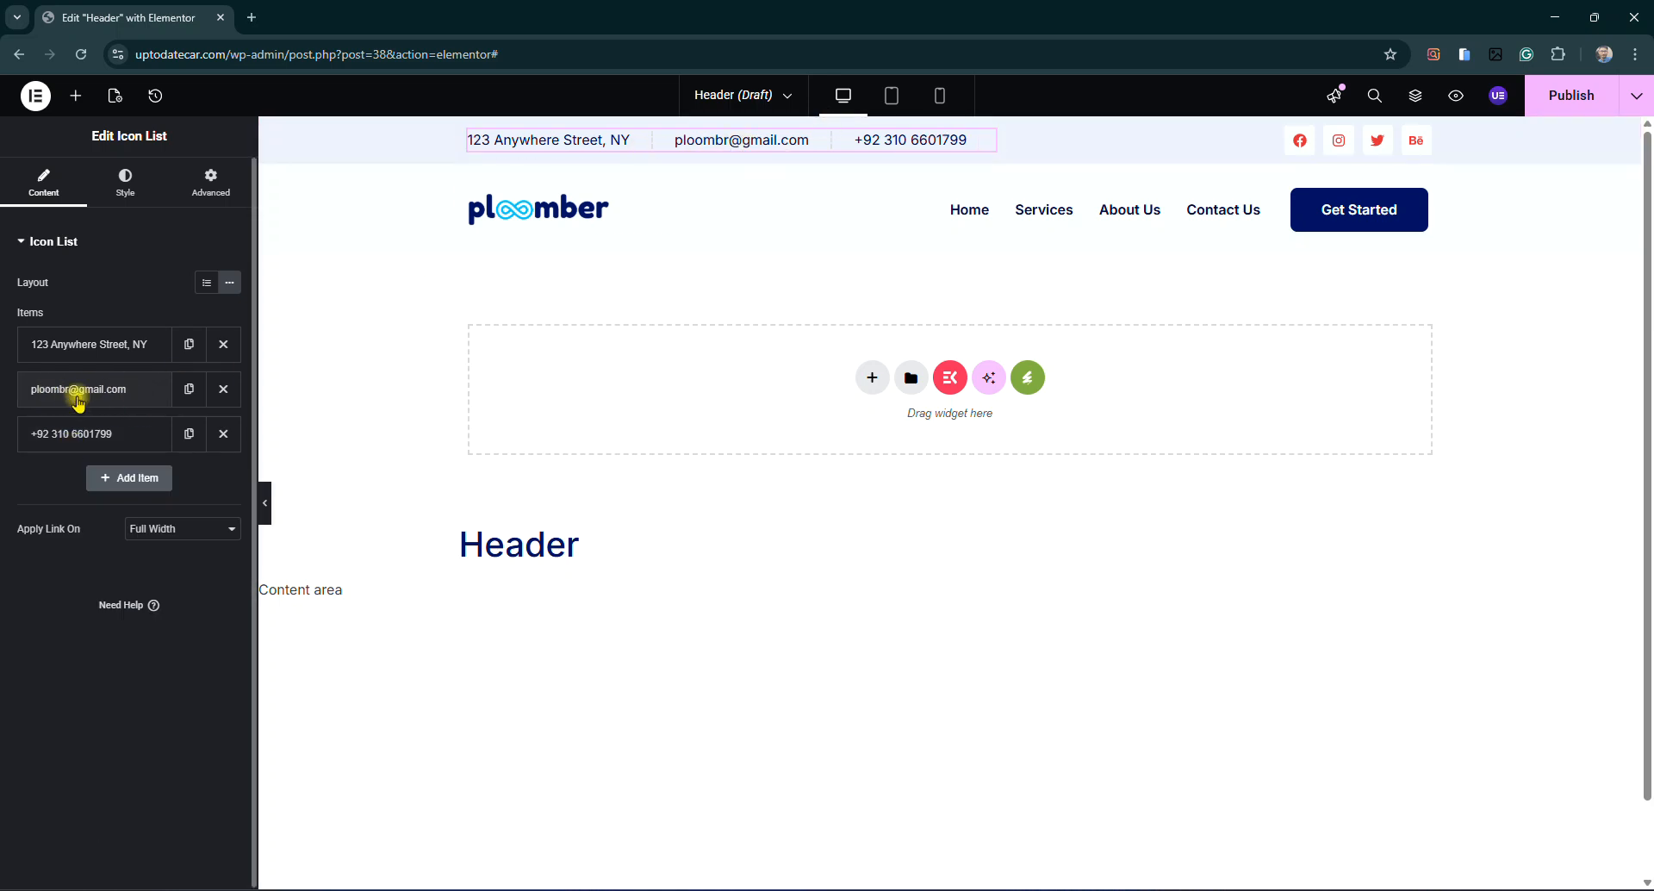
# Replace the sample e-mail item with the new contact e-mail address
pyautogui.click(78, 393)
pyautogui.tripleClick(143, 450)
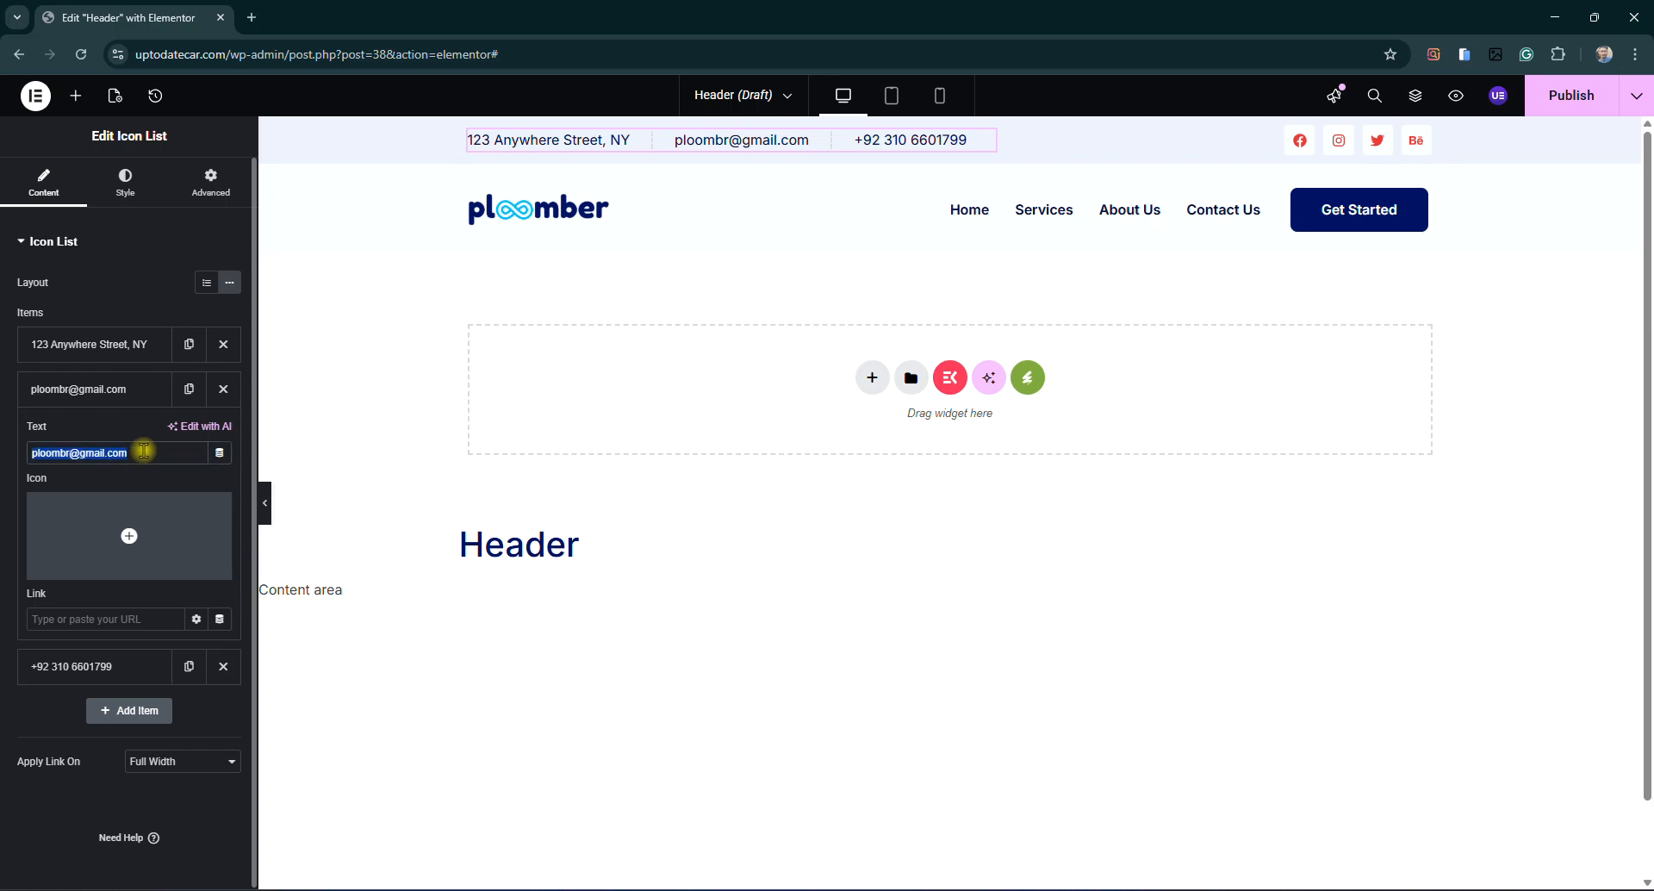
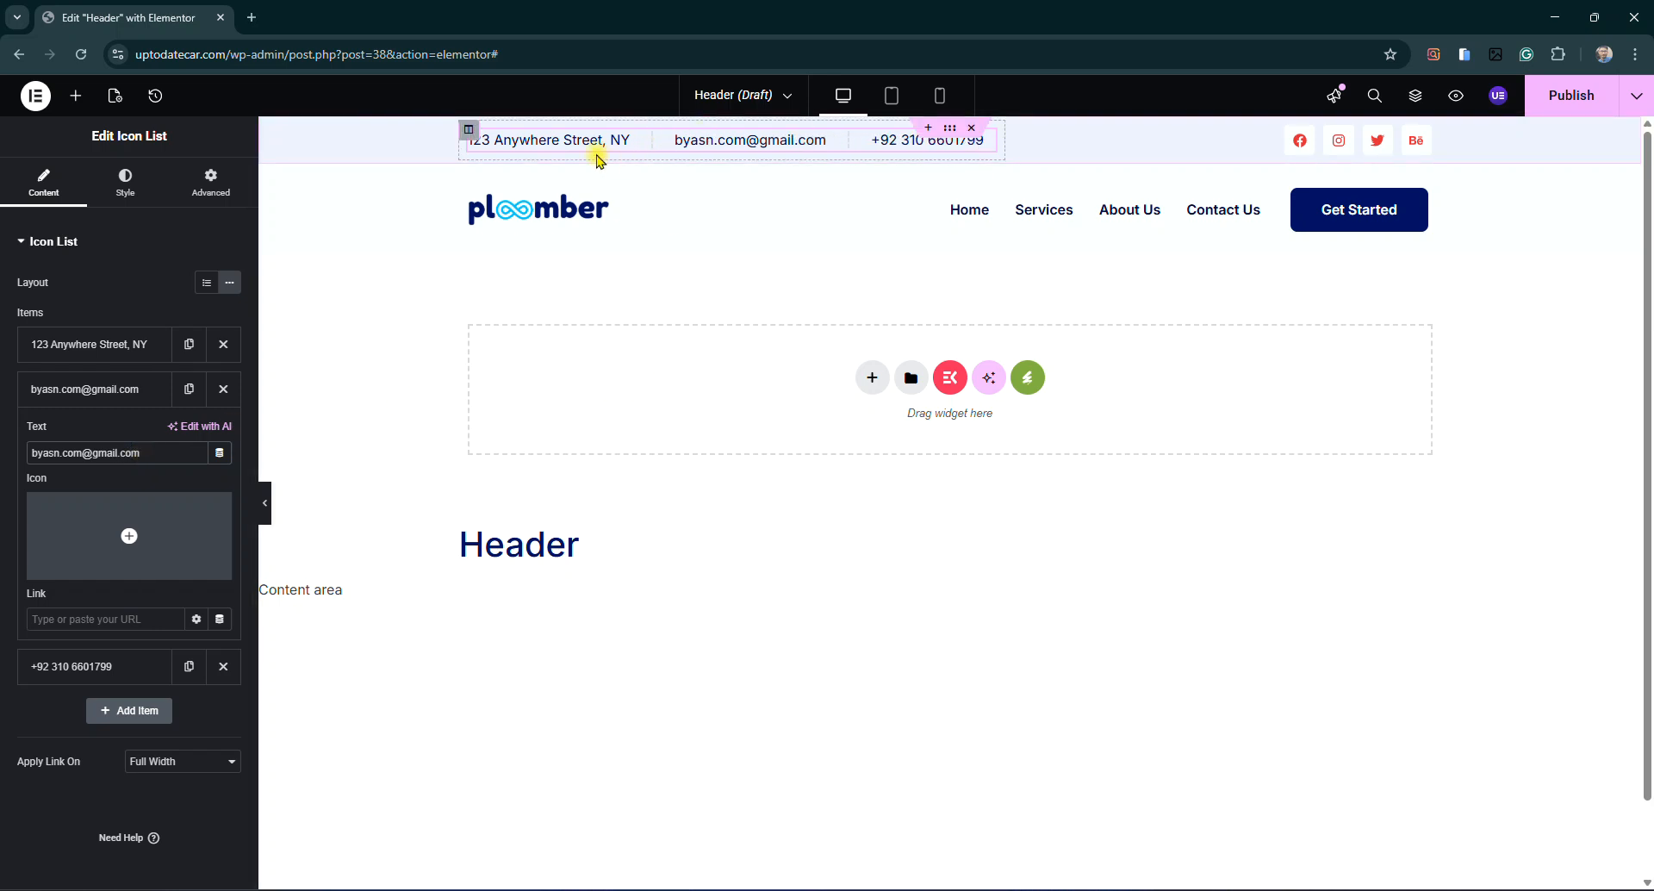
pyautogui.click(159, 389)
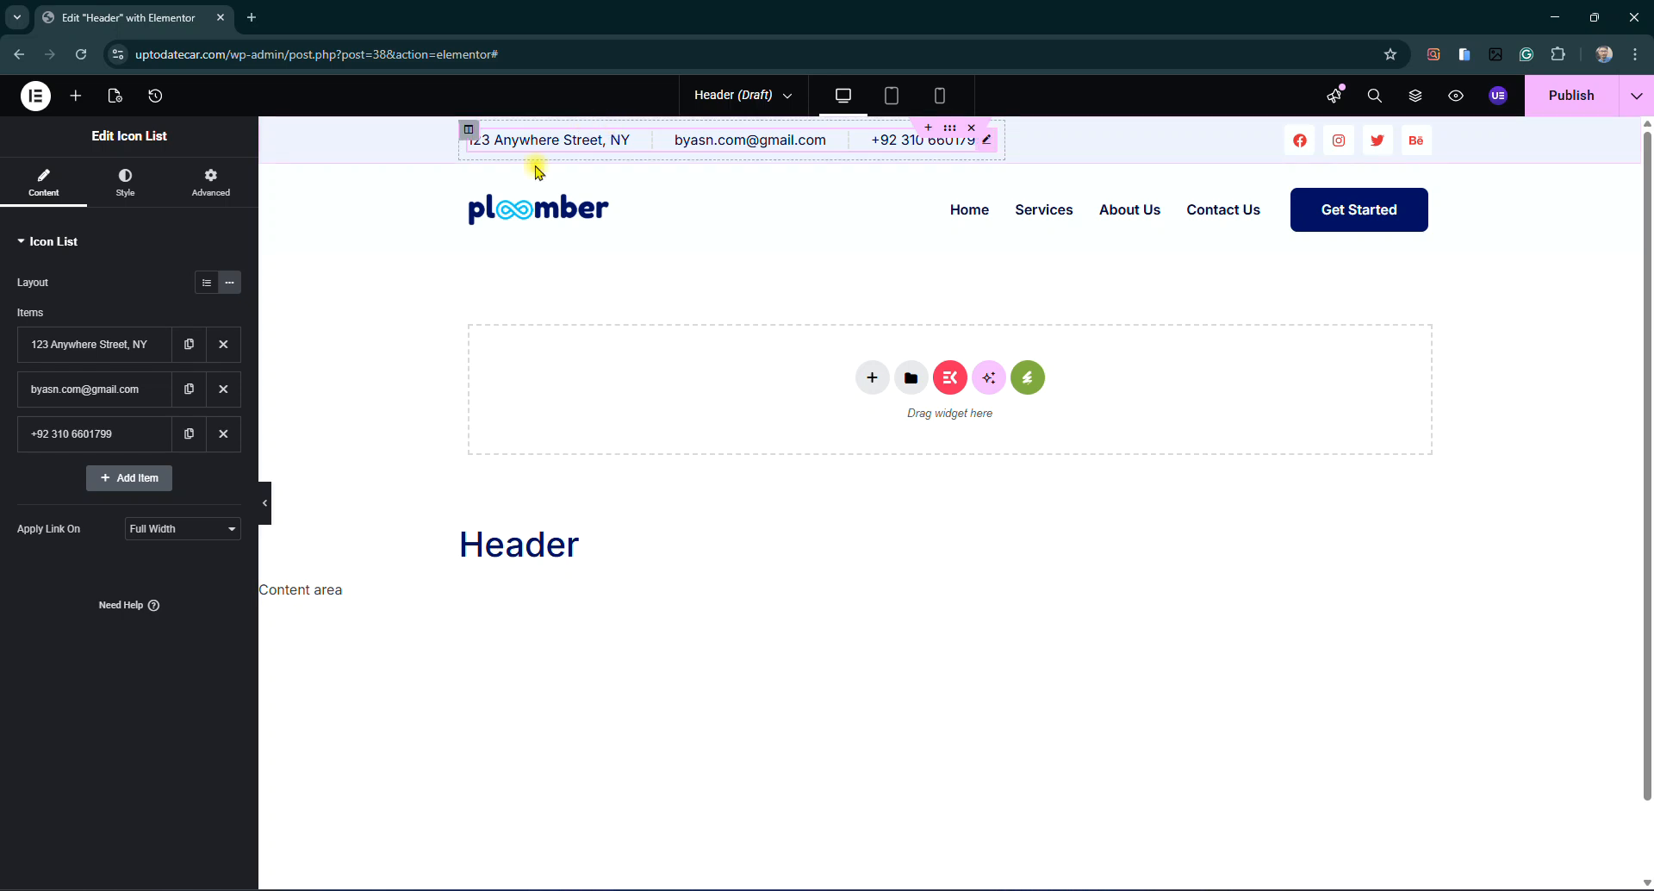
# Change the address item's text to 'Sargodha, Pakistan'
pyautogui.click(90, 342)
pyautogui.doubleClick(152, 409)
pyautogui.tripleClick(153, 410)
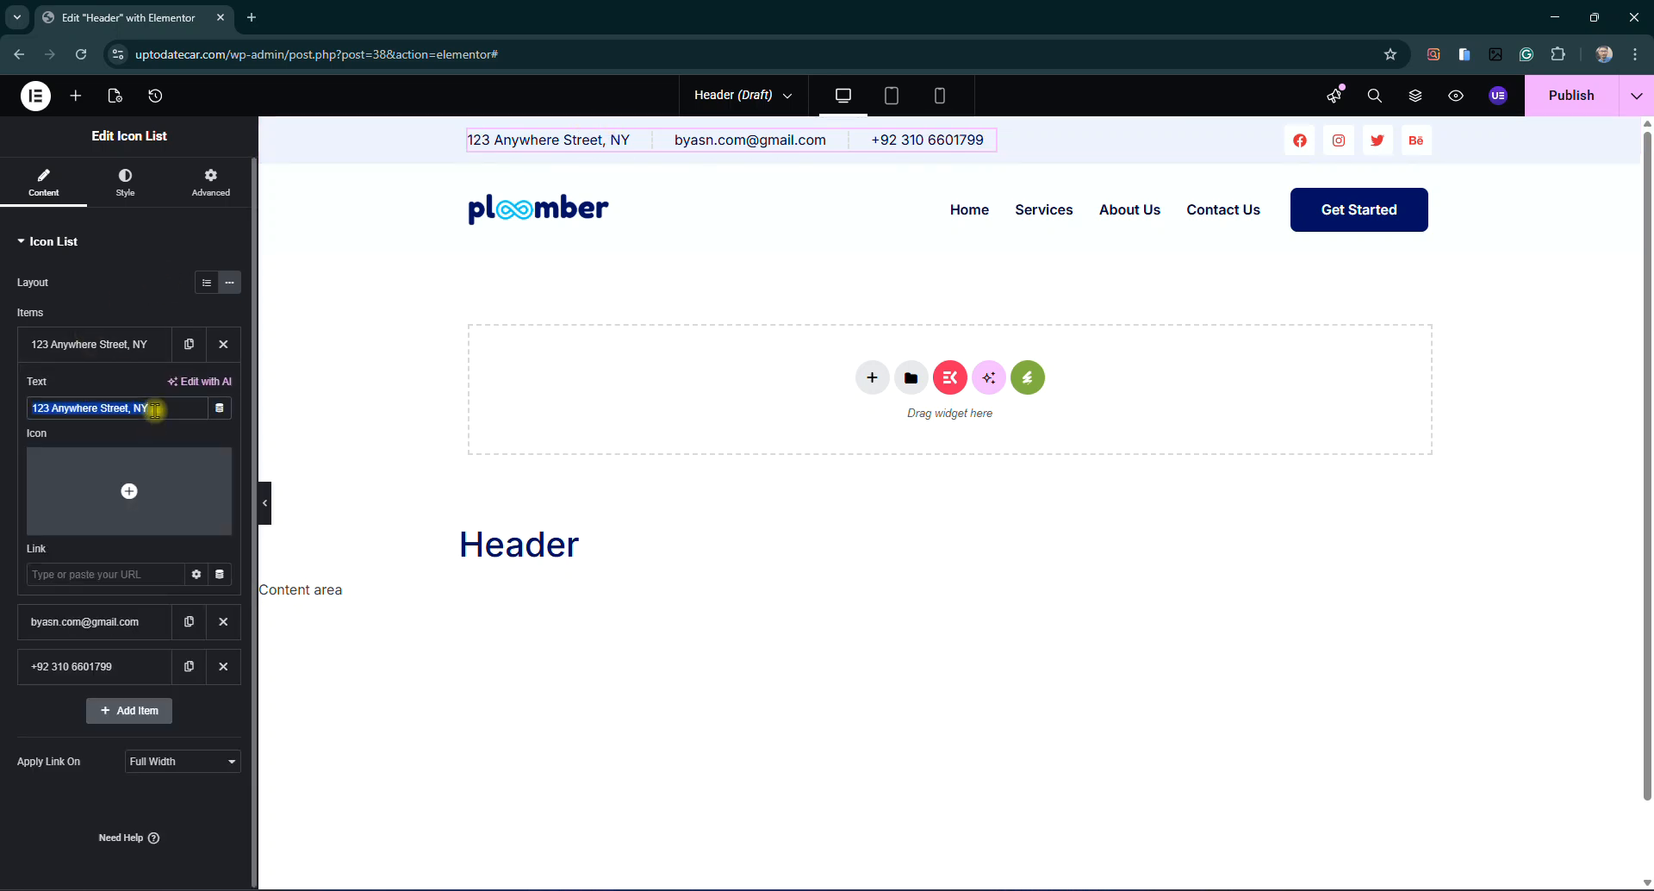
pyautogui.write('Sargodha')
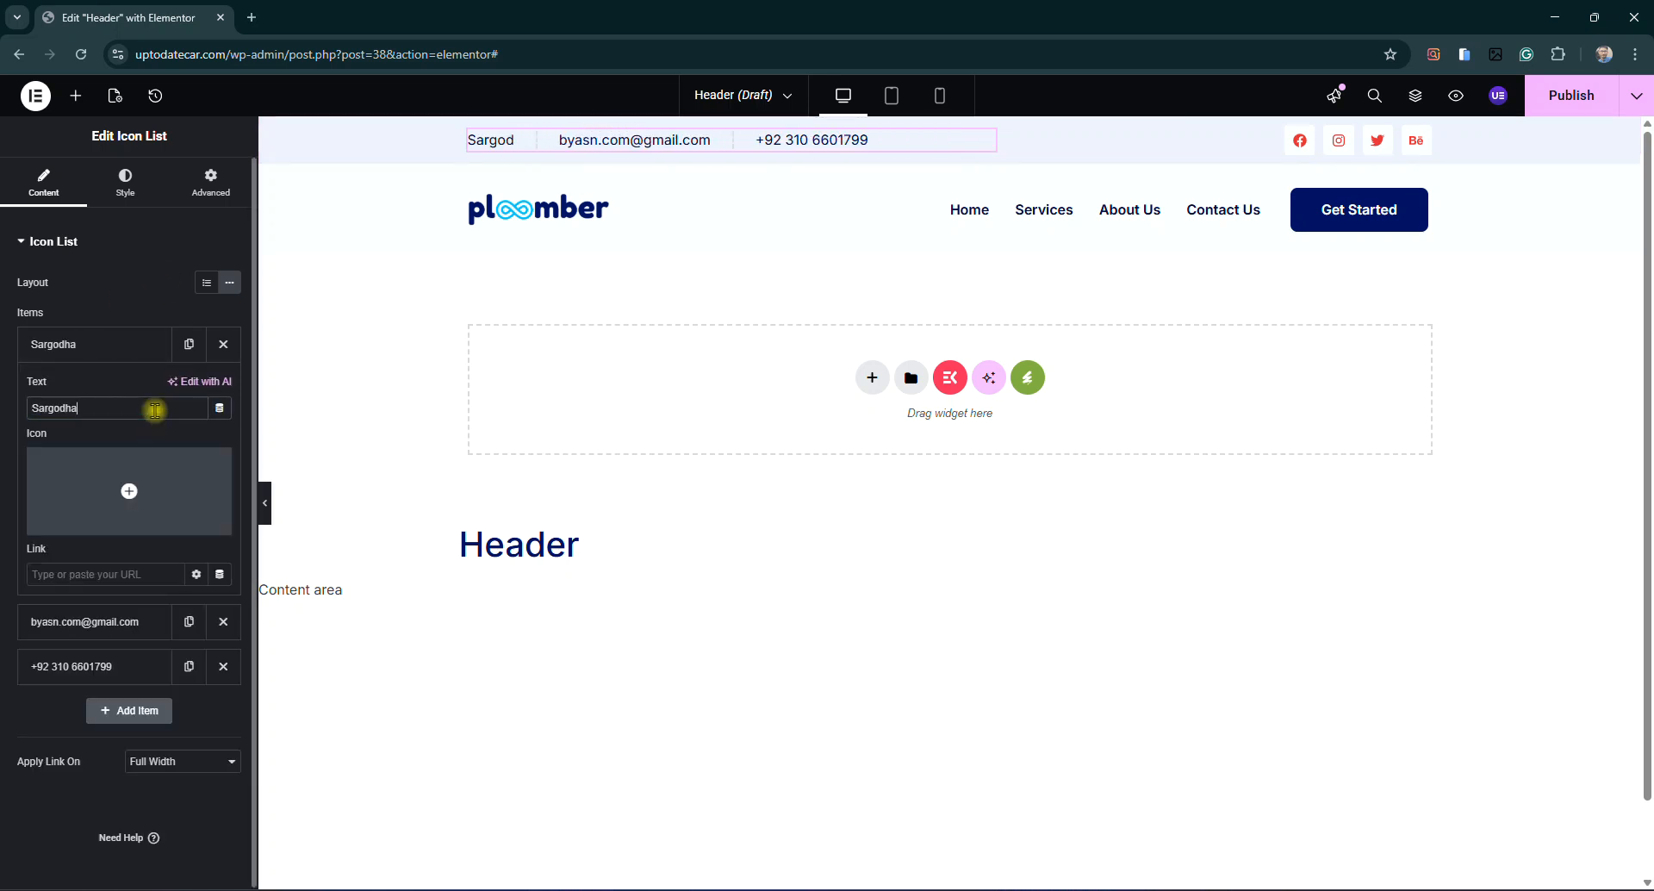
pyautogui.write(', ')
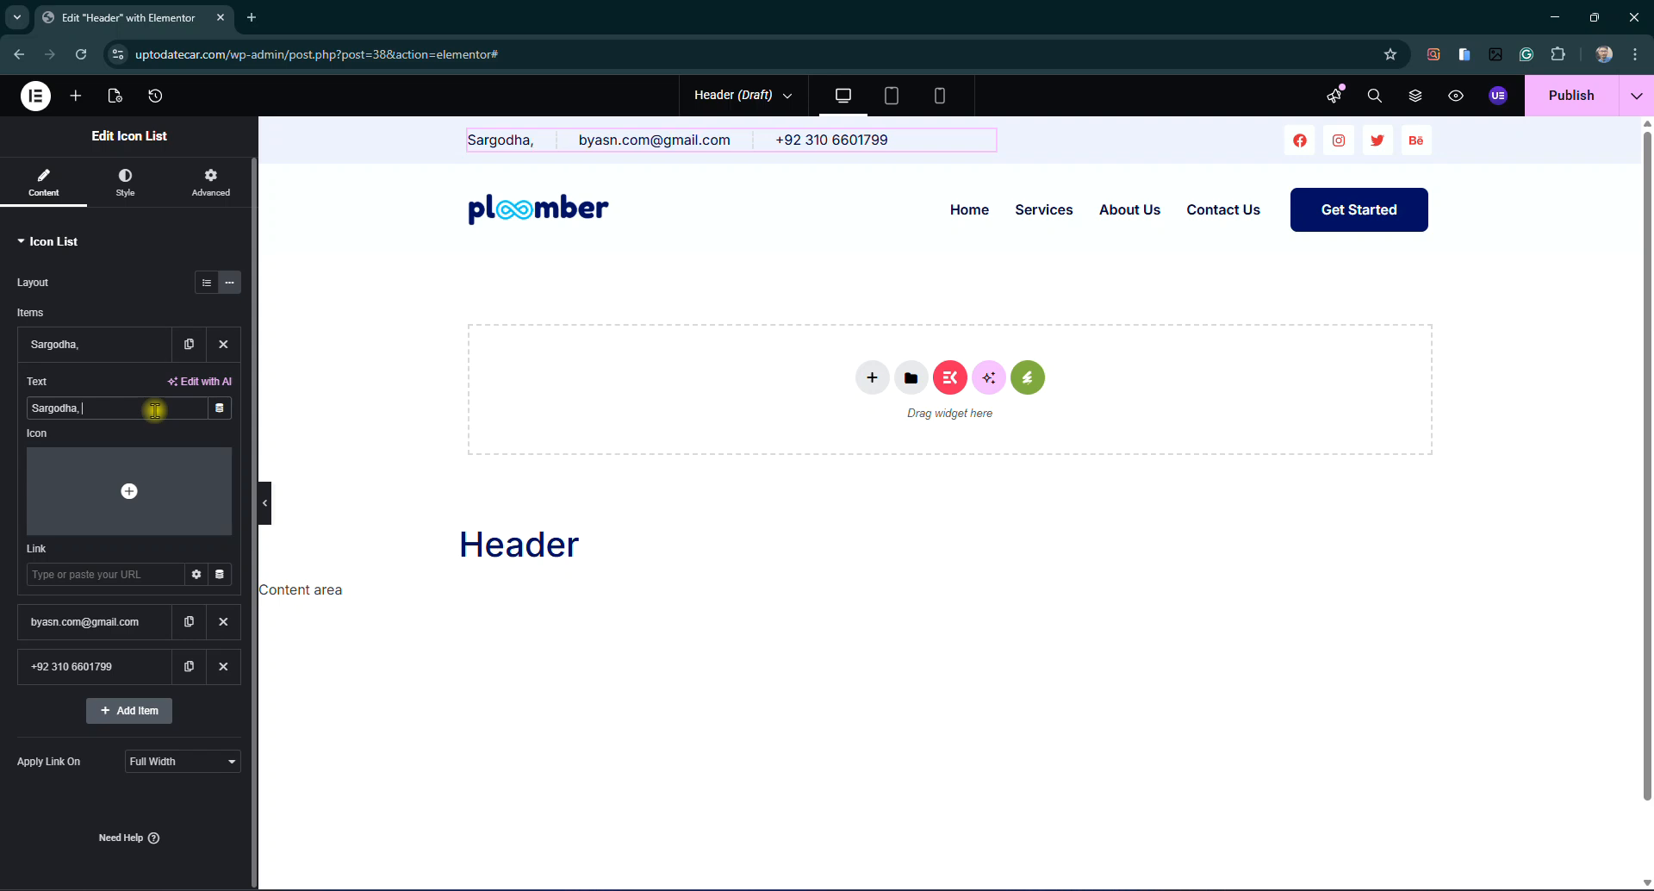
pyautogui.write('Pa')
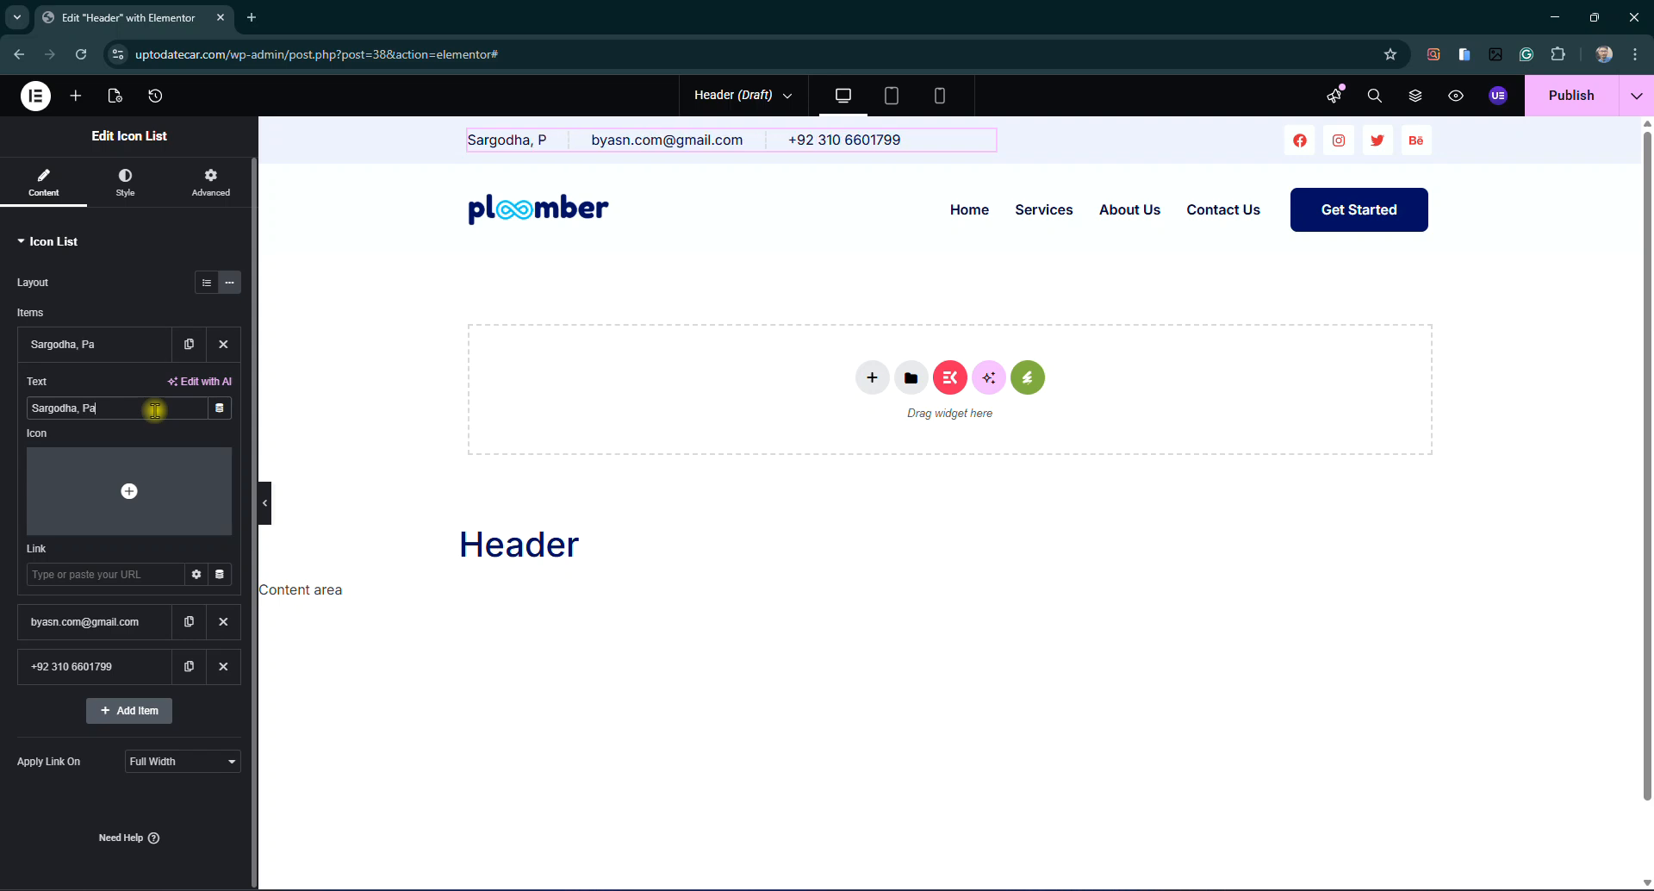
pyautogui.write('kistan')
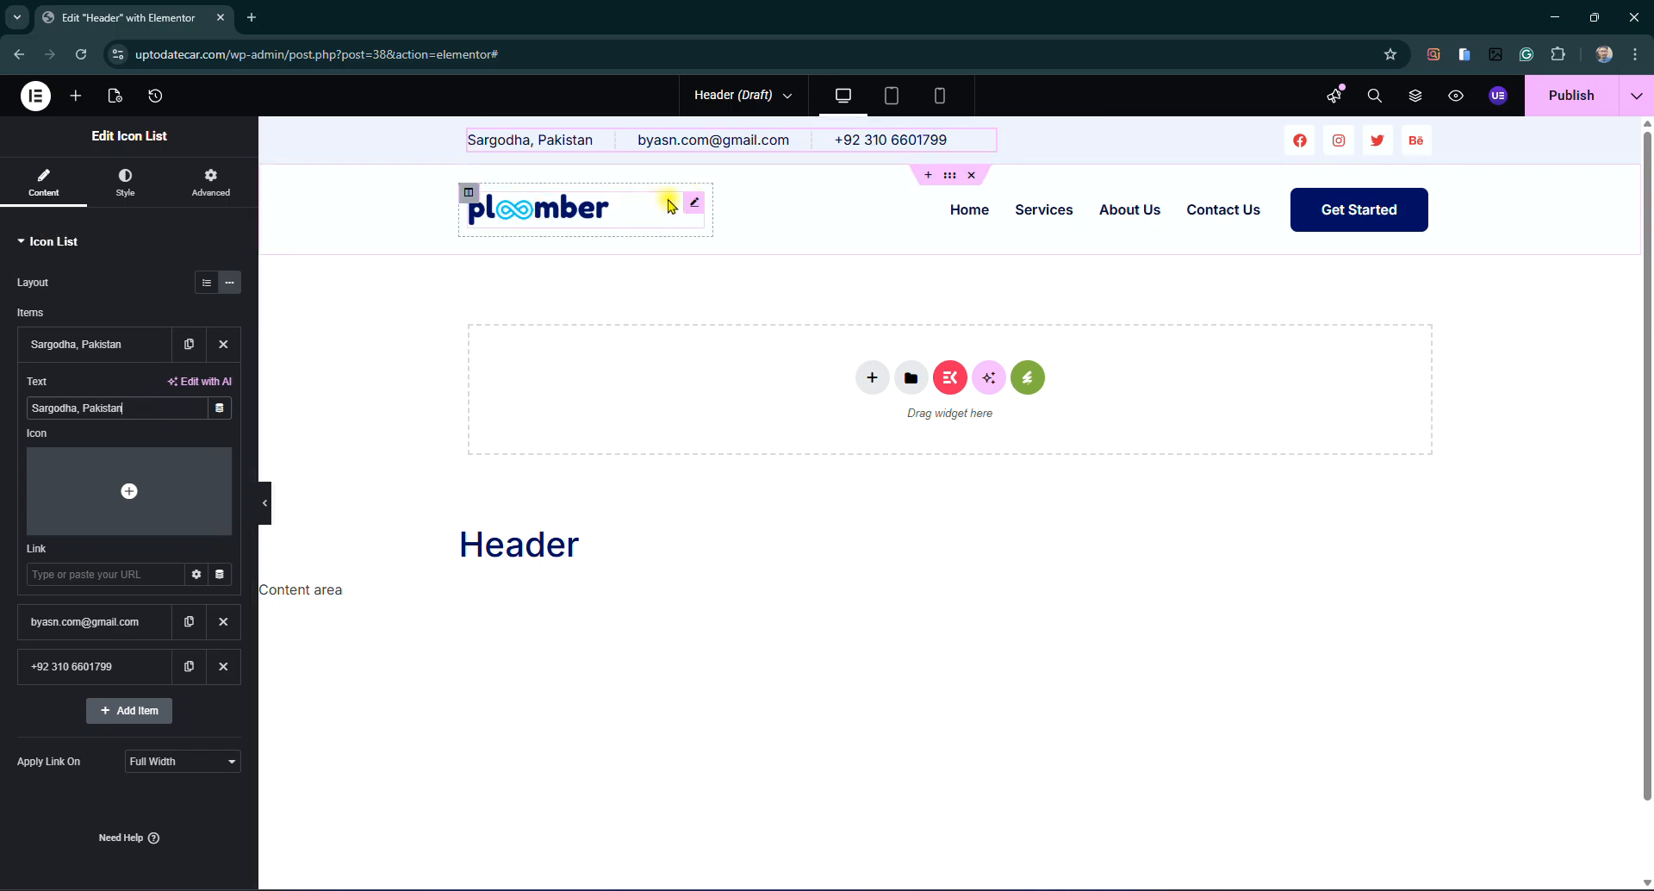
pyautogui.click(694, 203)
# Enter a Facebook profile URL as the Link of the header's Facebook social icon
pyautogui.click(221, 416)
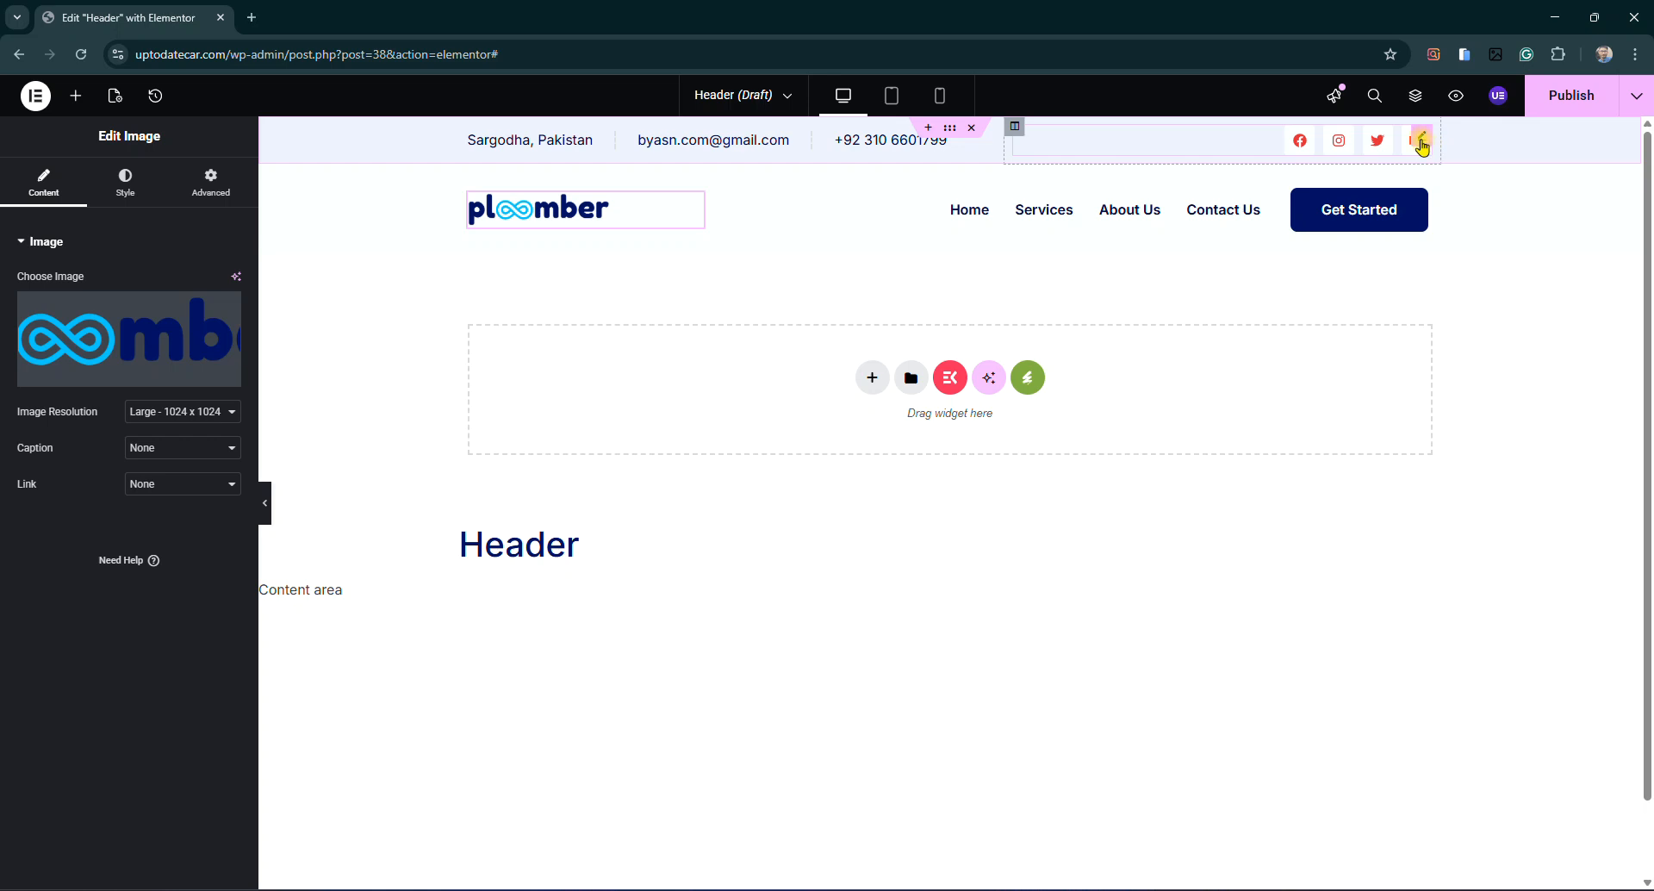
pyautogui.click(1423, 140)
pyautogui.click(89, 308)
pyautogui.click(129, 487)
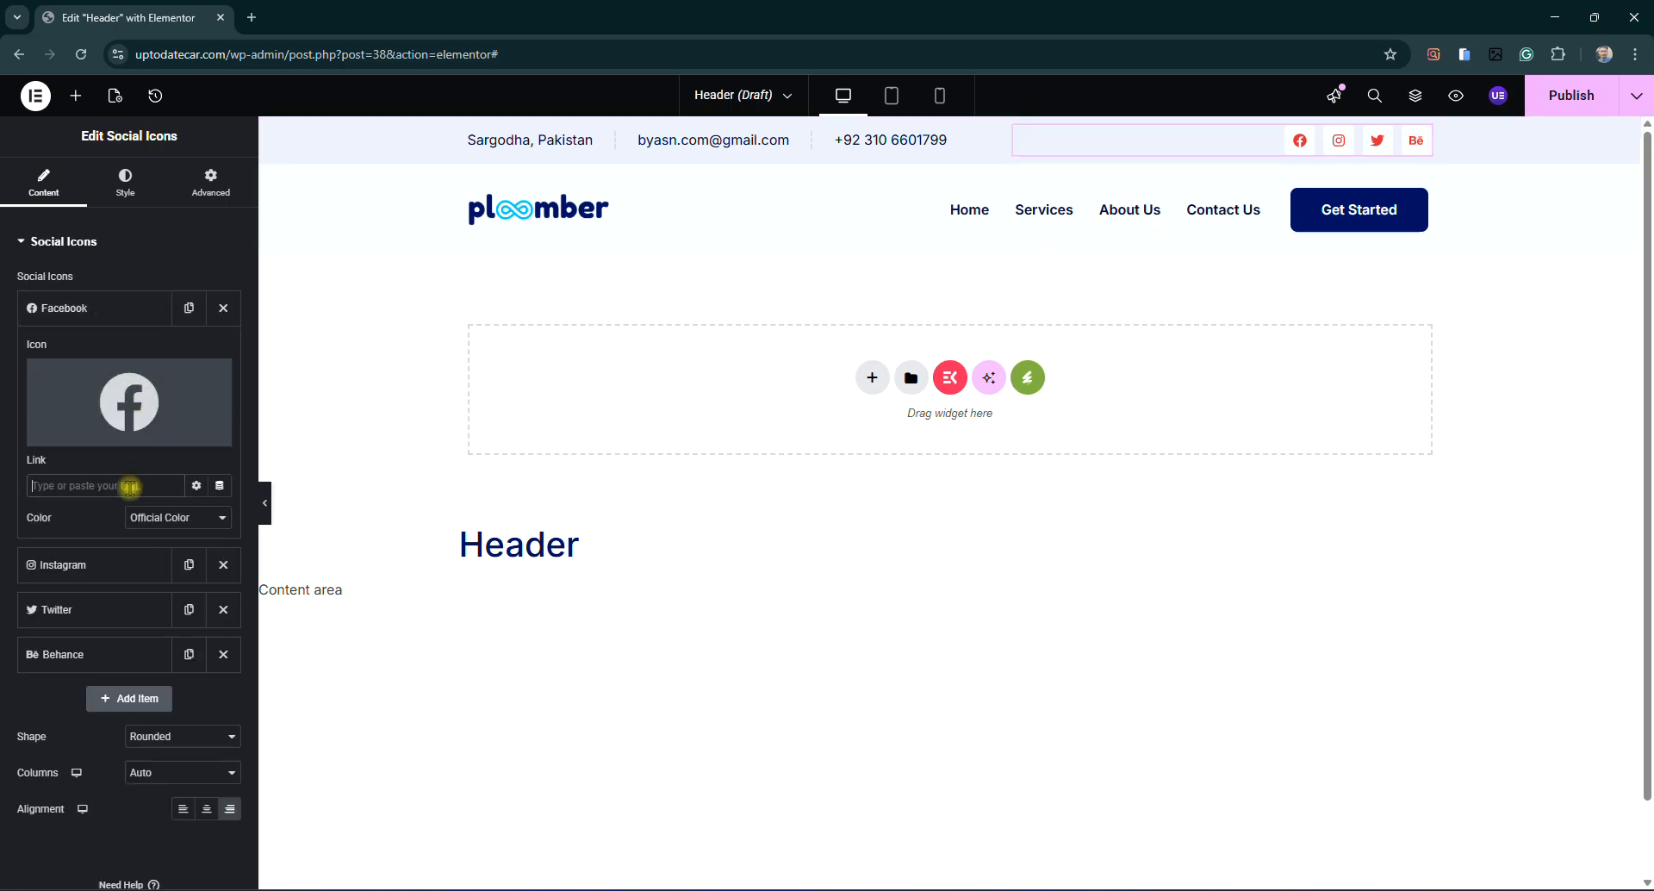
pyautogui.write('https://facebook.com/ahsan')
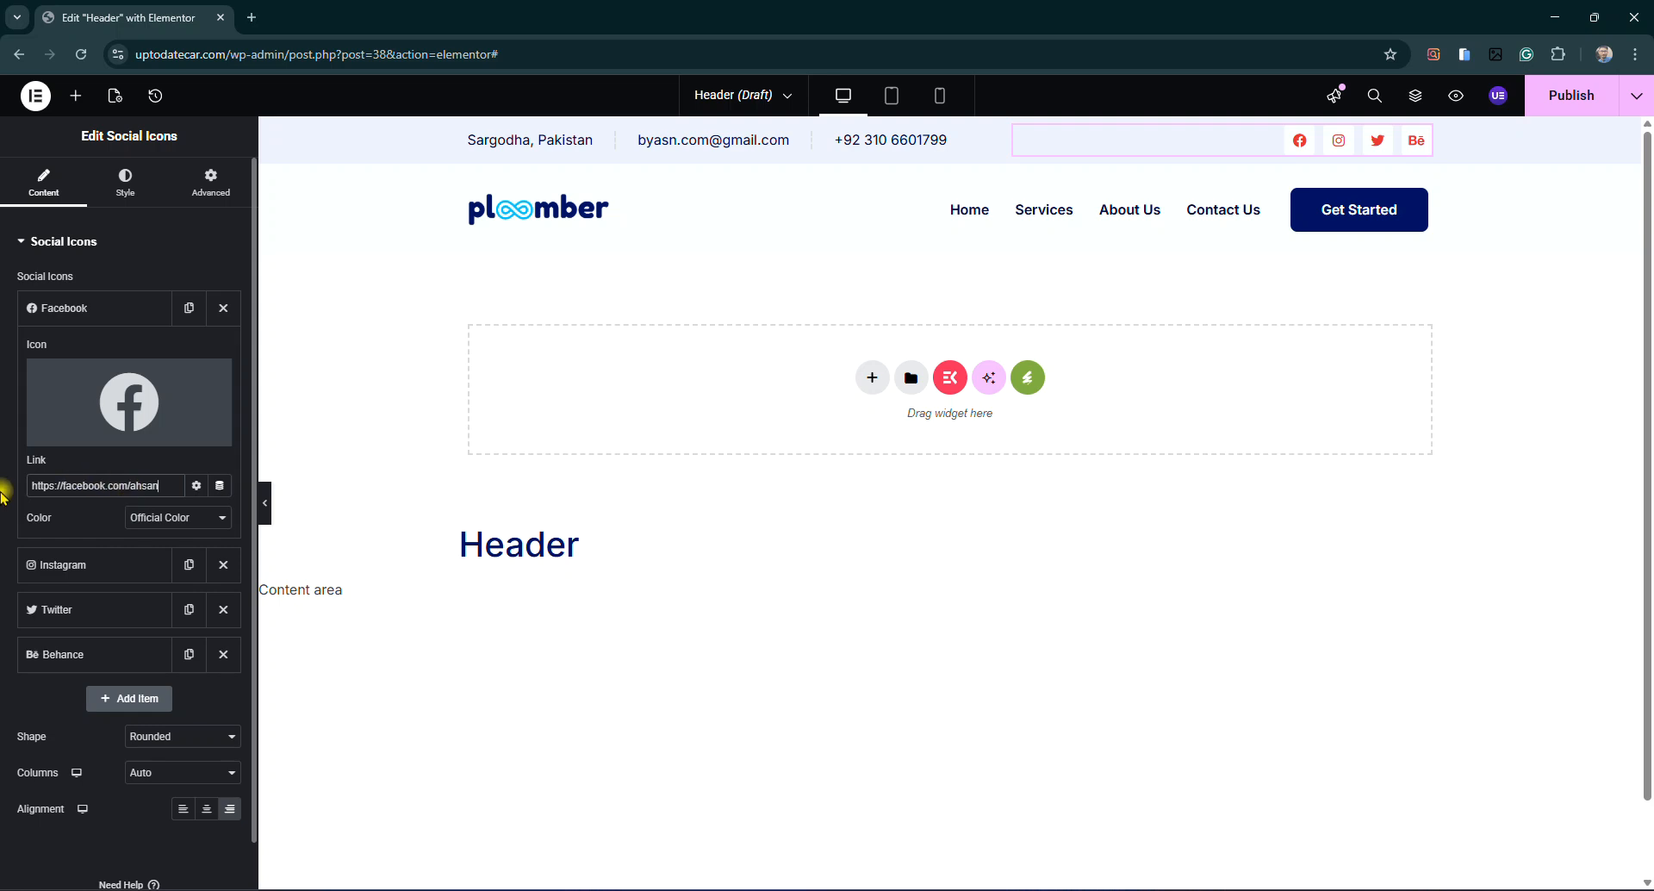
pyautogui.click(86, 308)
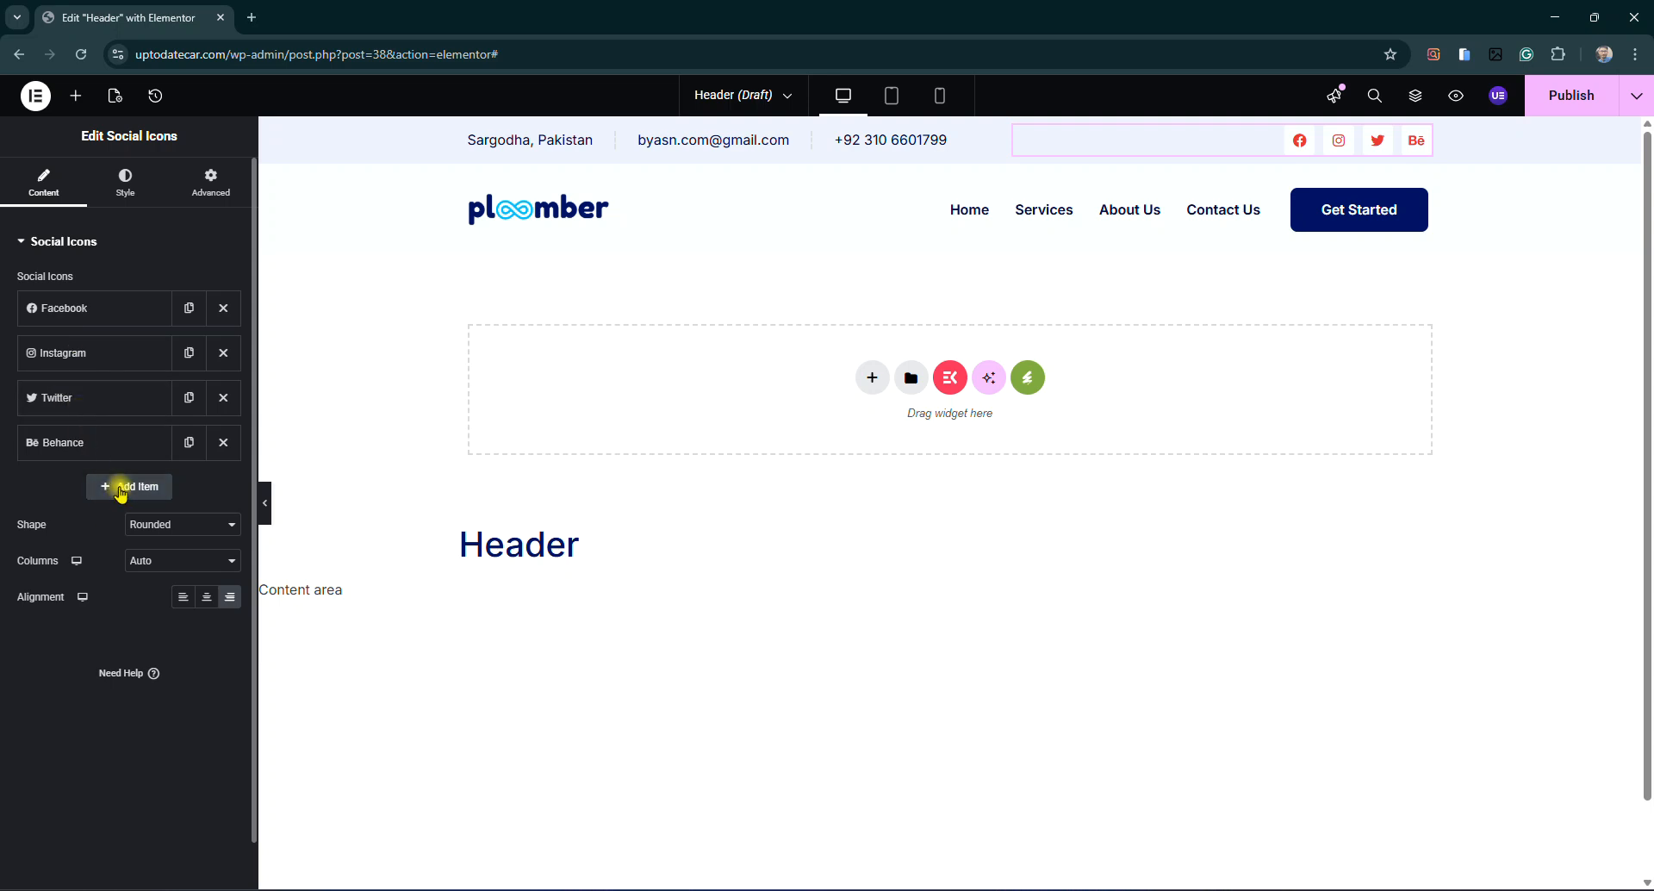
# Add a Pinterest icon to the end of the header's social icons row
pyautogui.click(127, 488)
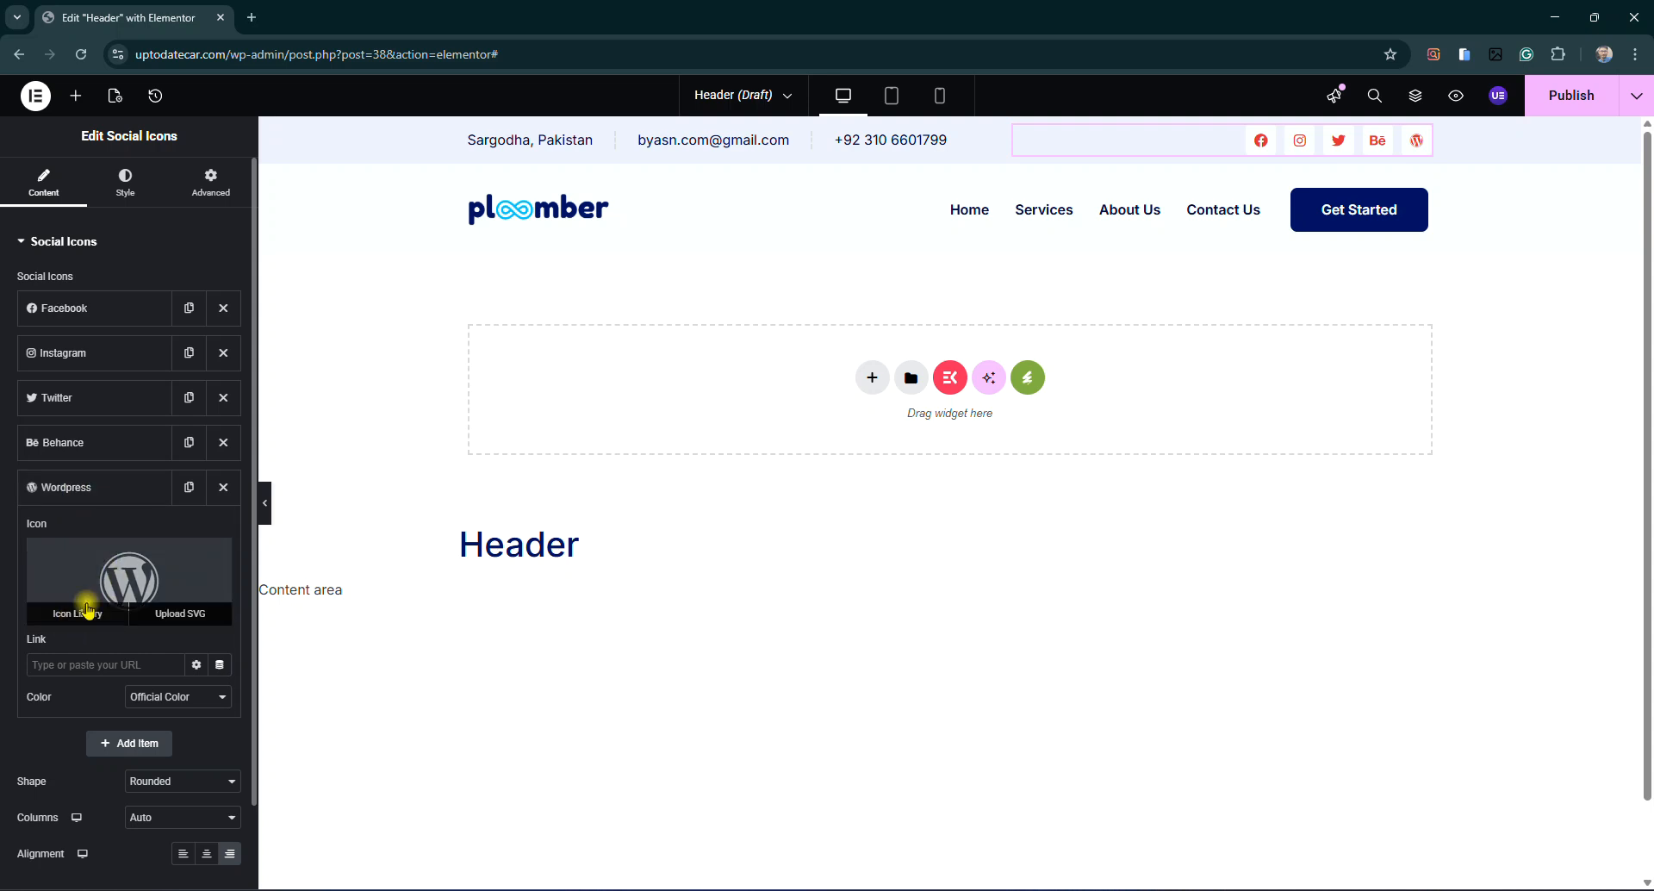
pyautogui.click(85, 612)
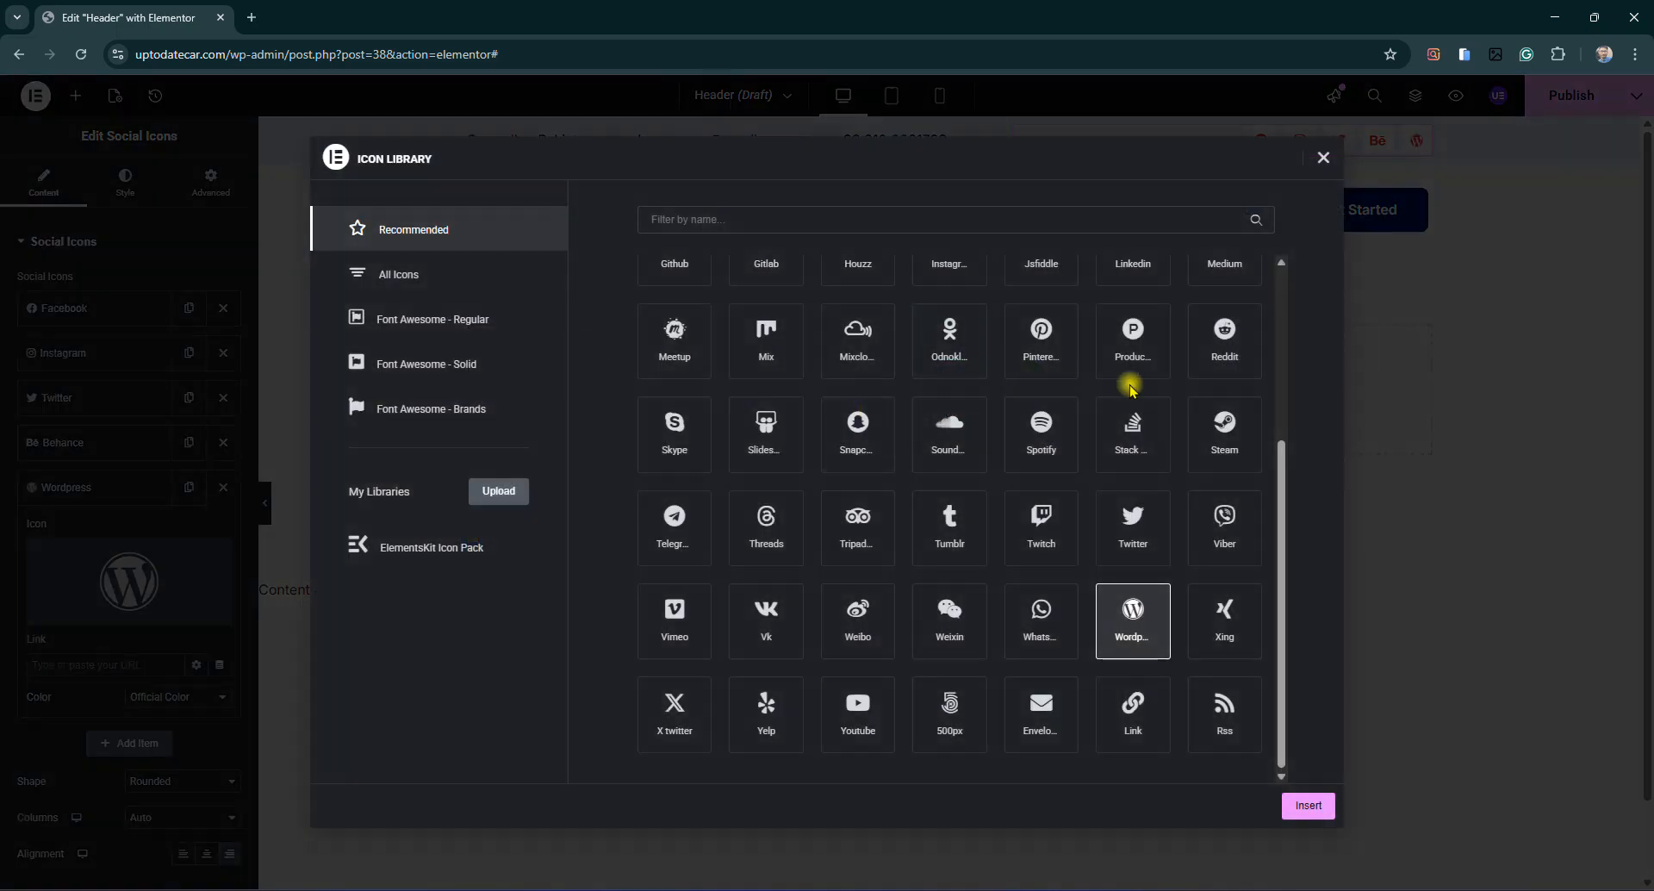
pyautogui.click(1042, 351)
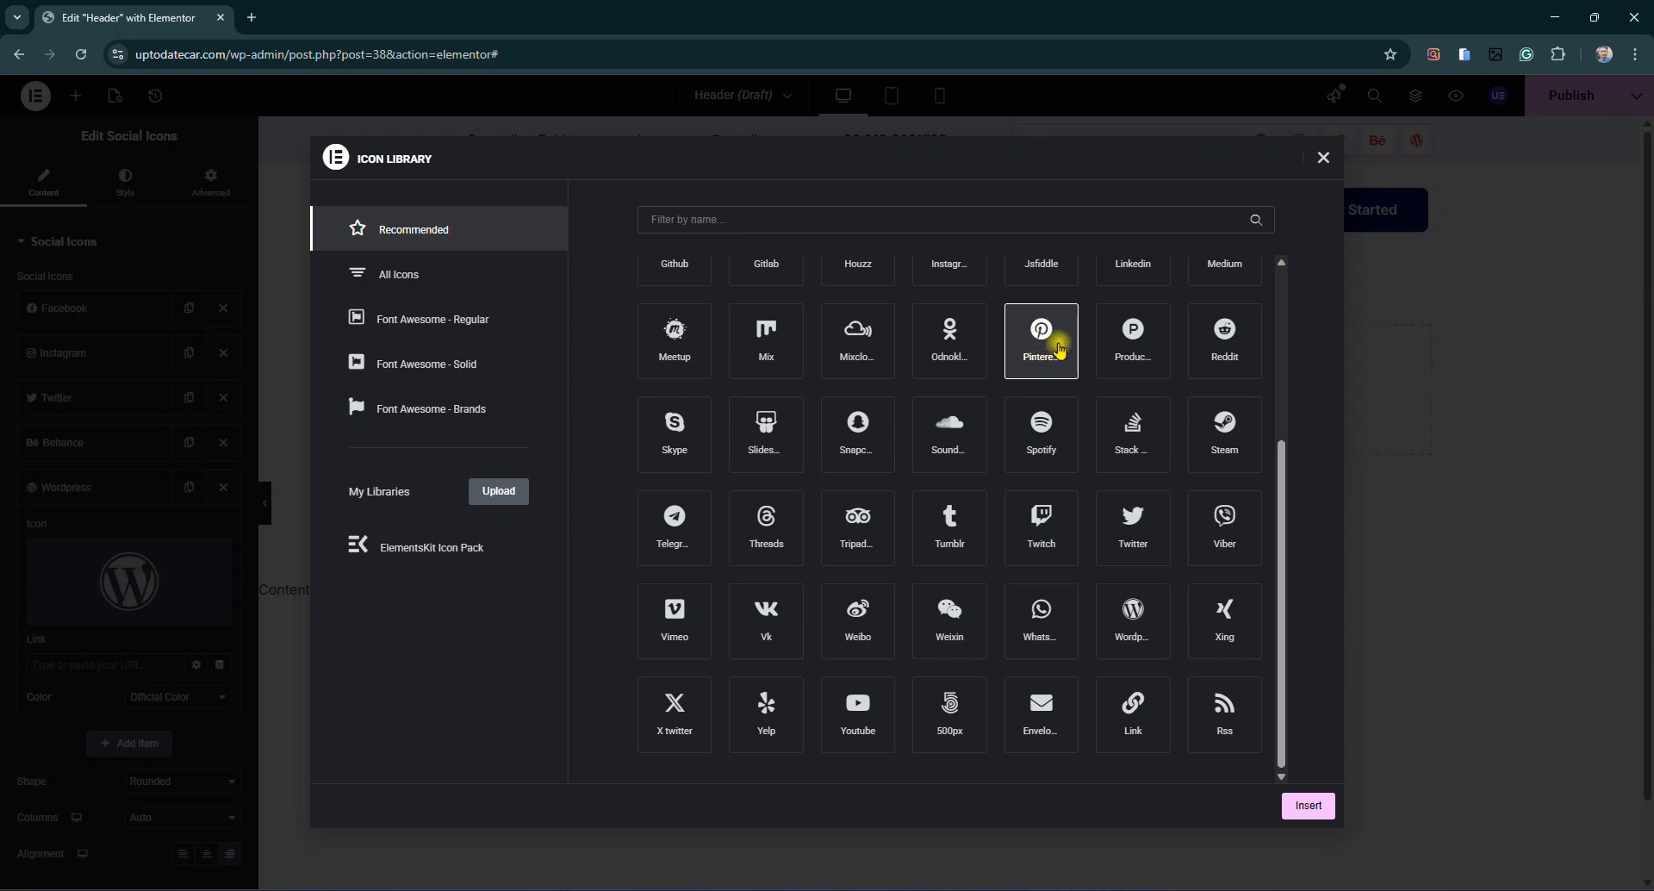
pyautogui.write('pin')
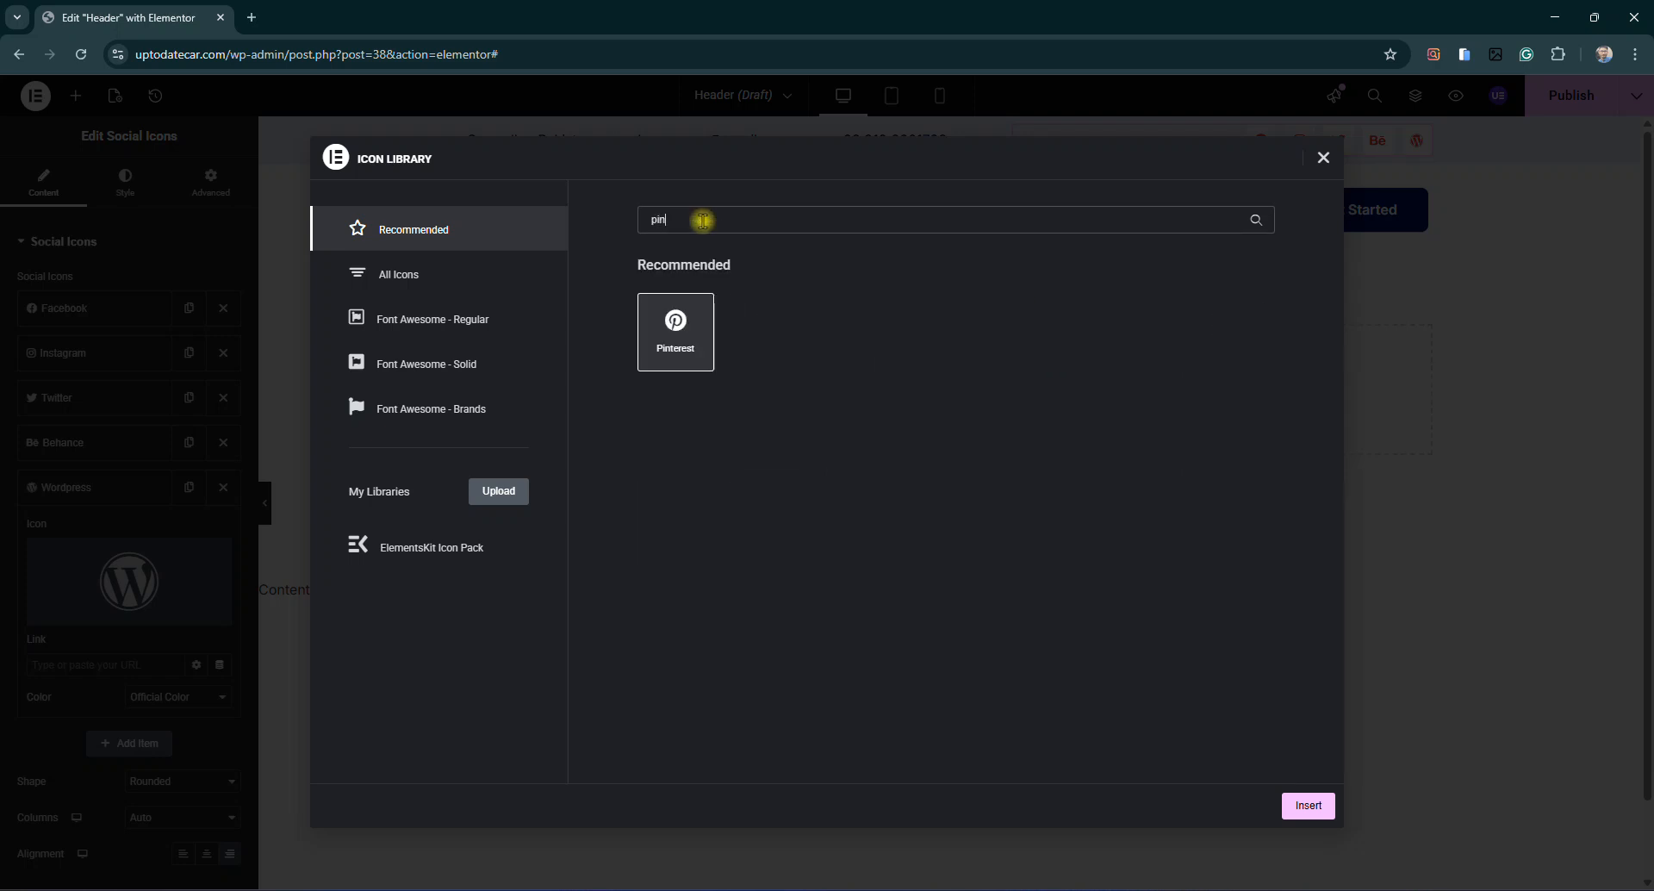
pyautogui.click(1308, 805)
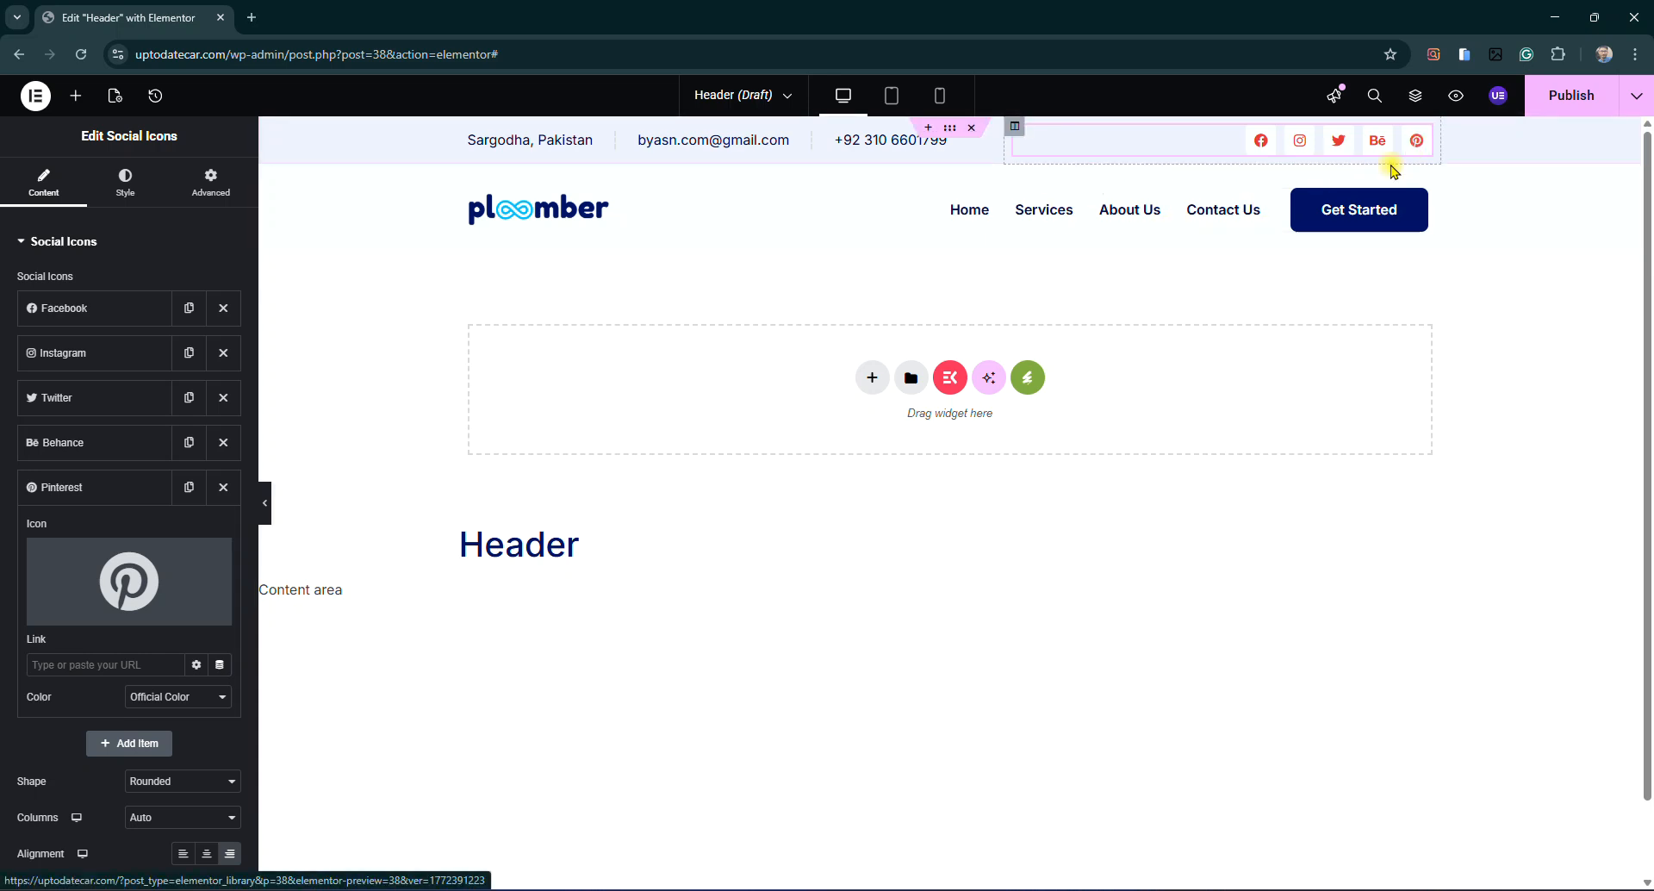
pyautogui.click(88, 488)
pyautogui.click(89, 488)
pyautogui.click(71, 661)
pyautogui.click(89, 488)
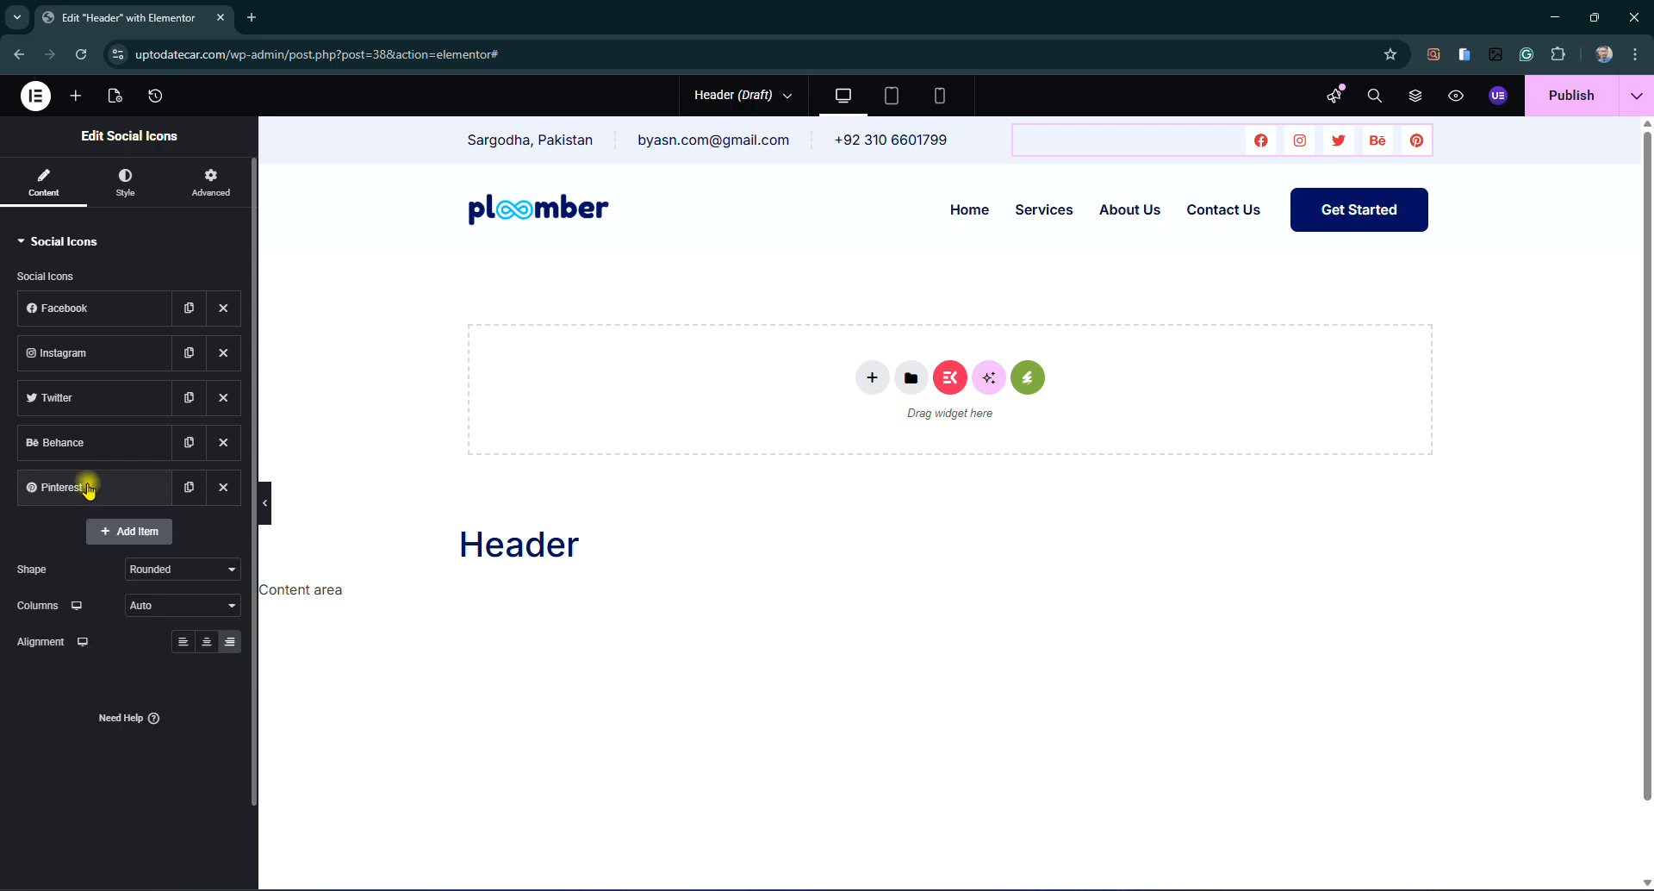
pyautogui.click(89, 487)
pyautogui.click(111, 487)
# Add a Github icon after Pinterest in the social icons row
pyautogui.click(129, 532)
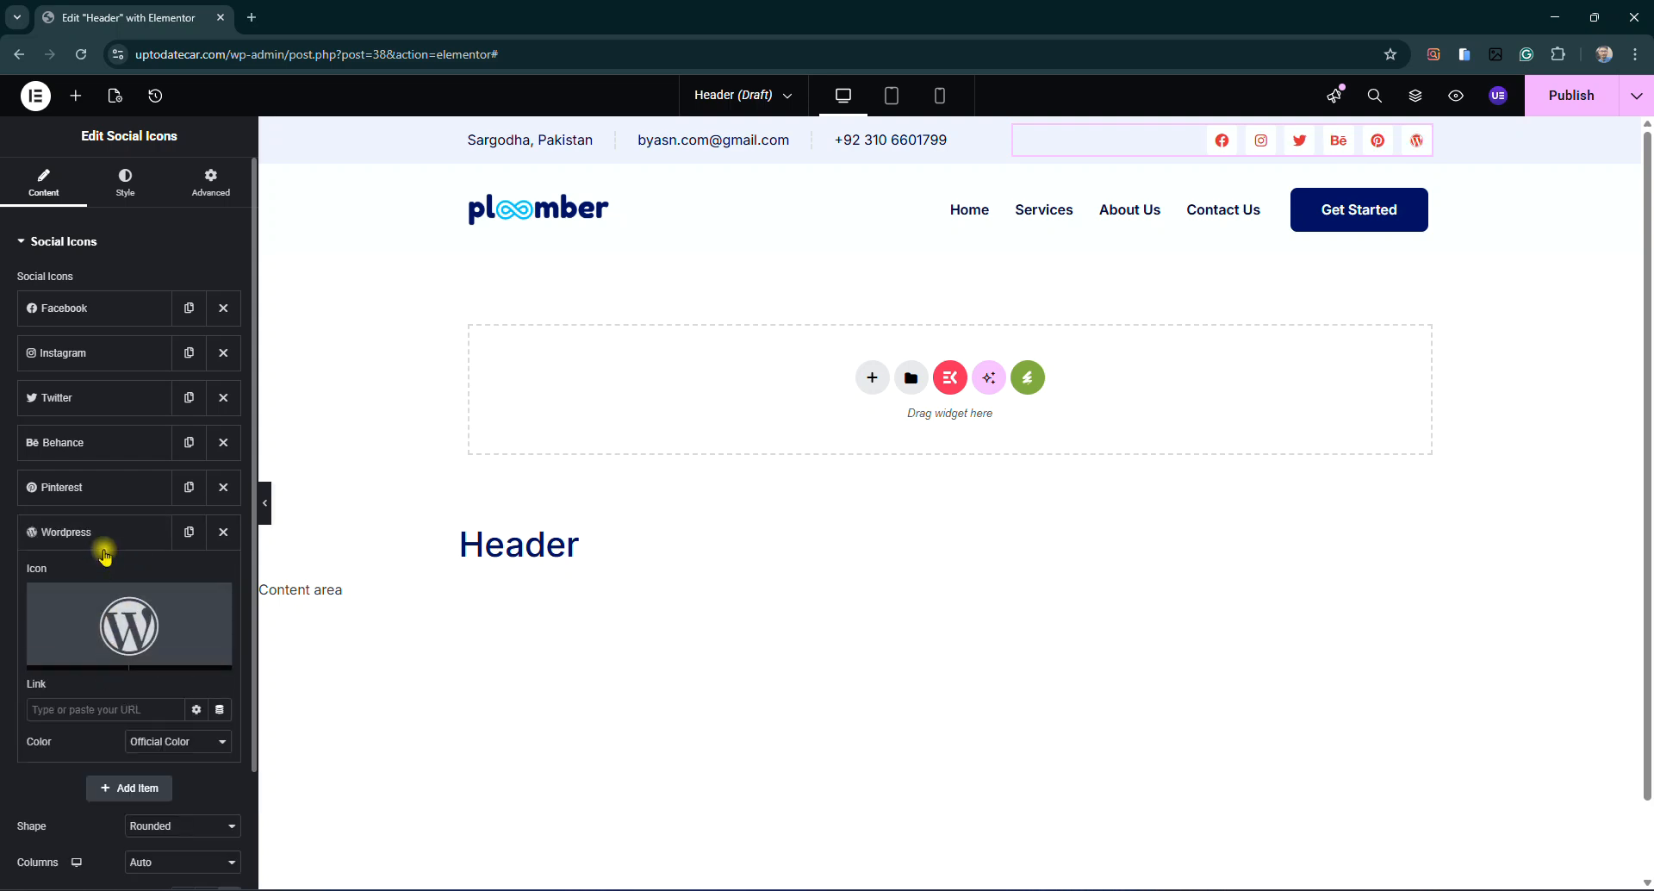
pyautogui.click(223, 532)
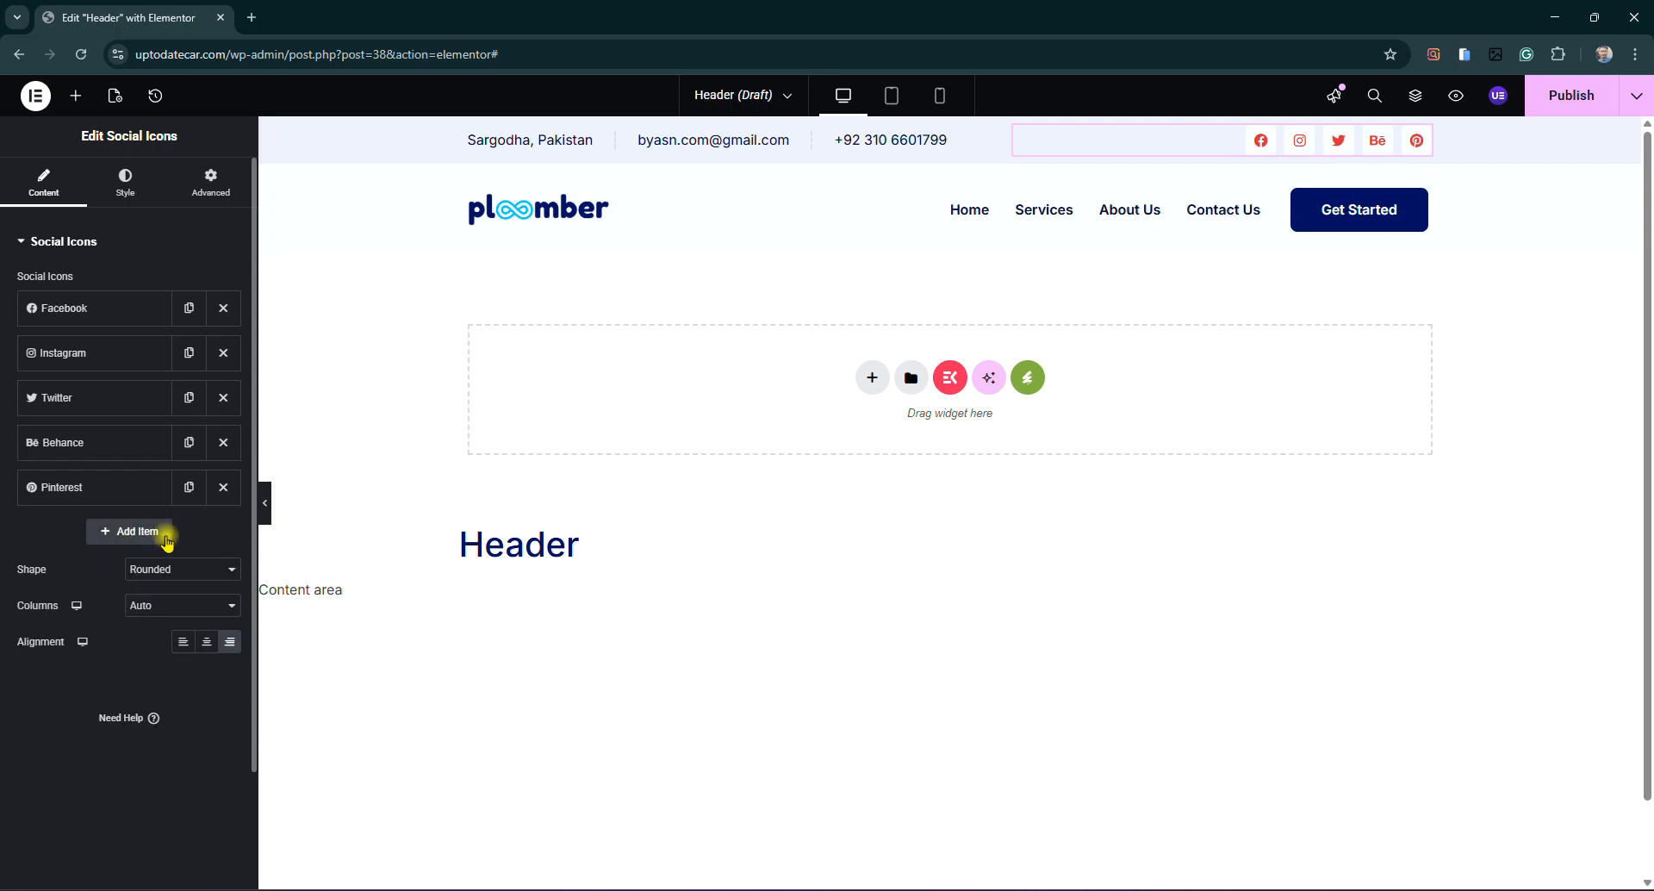
pyautogui.click(129, 531)
pyautogui.click(74, 653)
pyautogui.scroll(3, 784, 448)
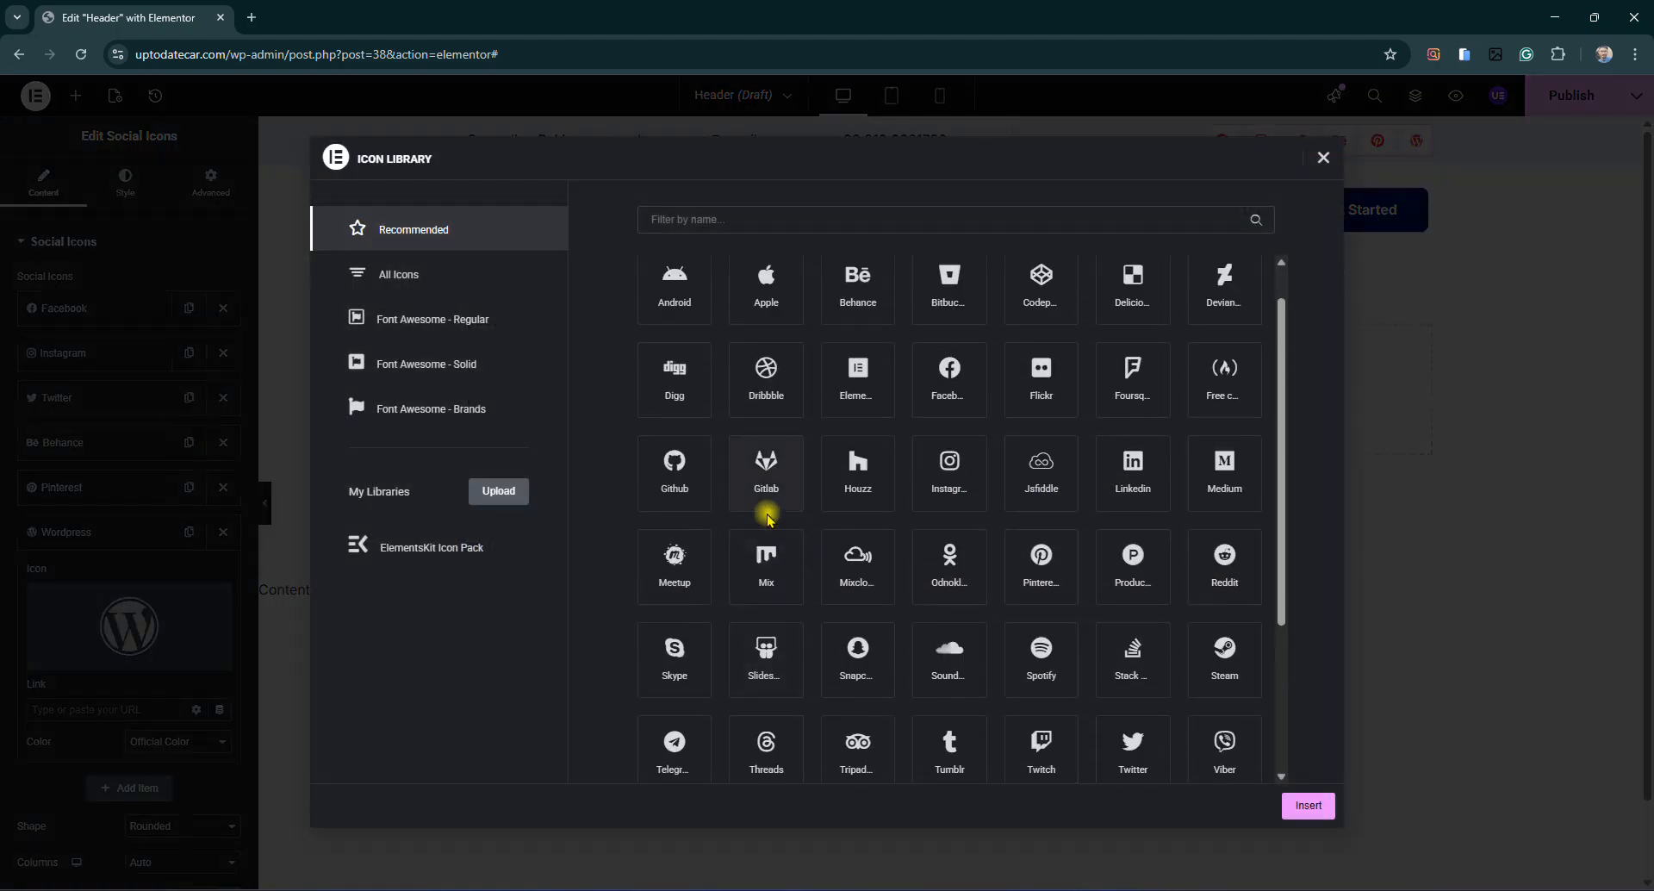
pyautogui.click(677, 472)
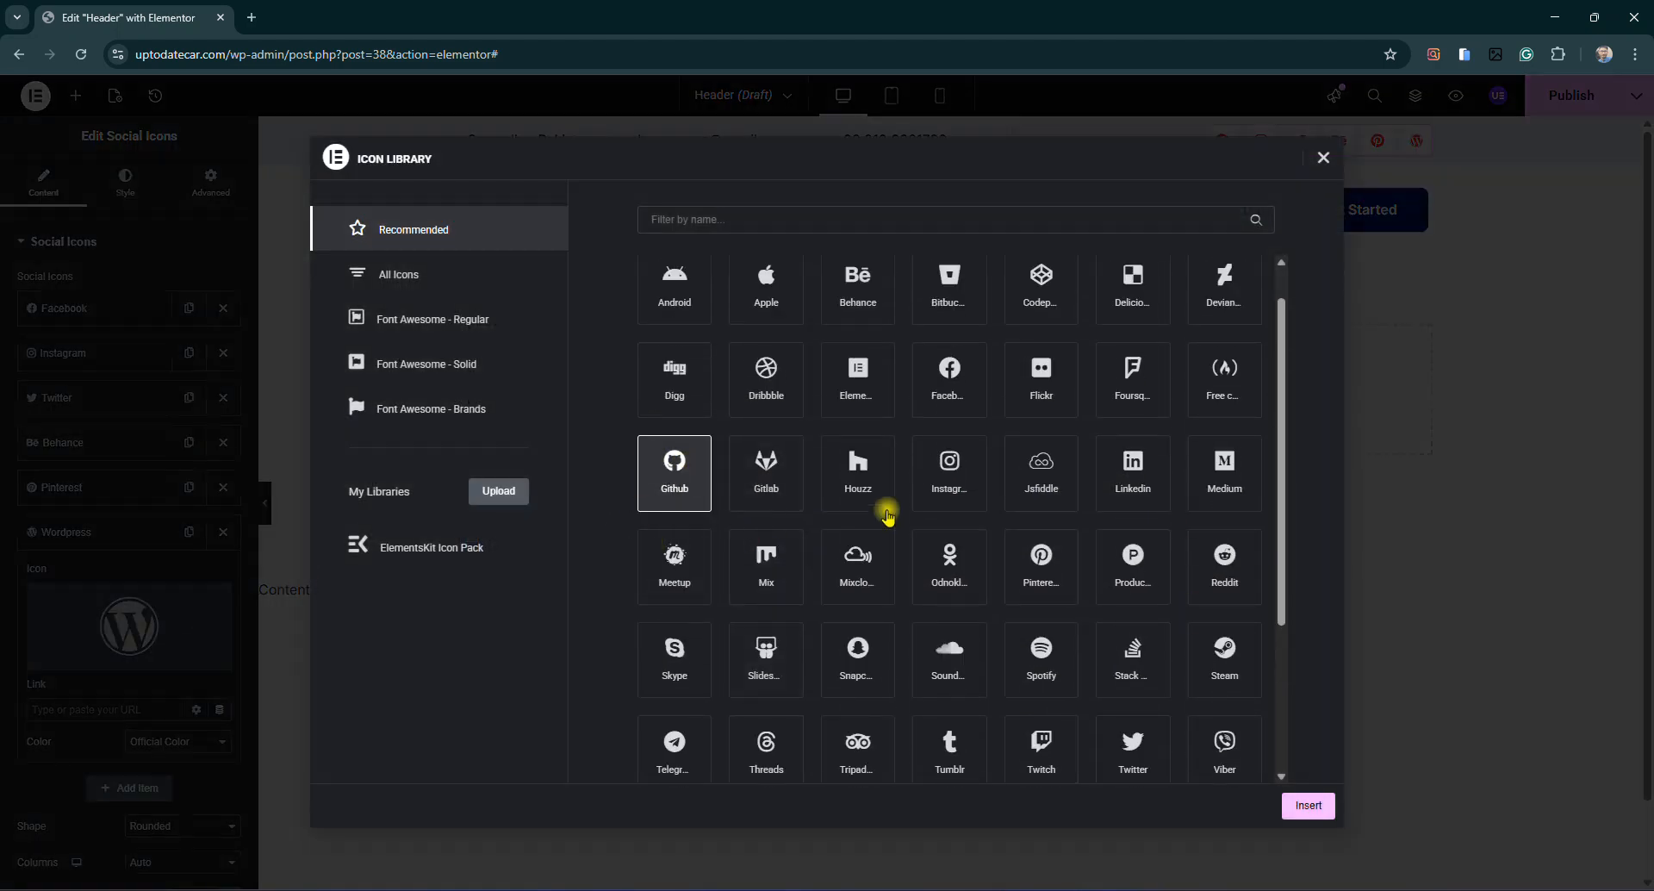
pyautogui.click(1308, 804)
pyautogui.click(78, 534)
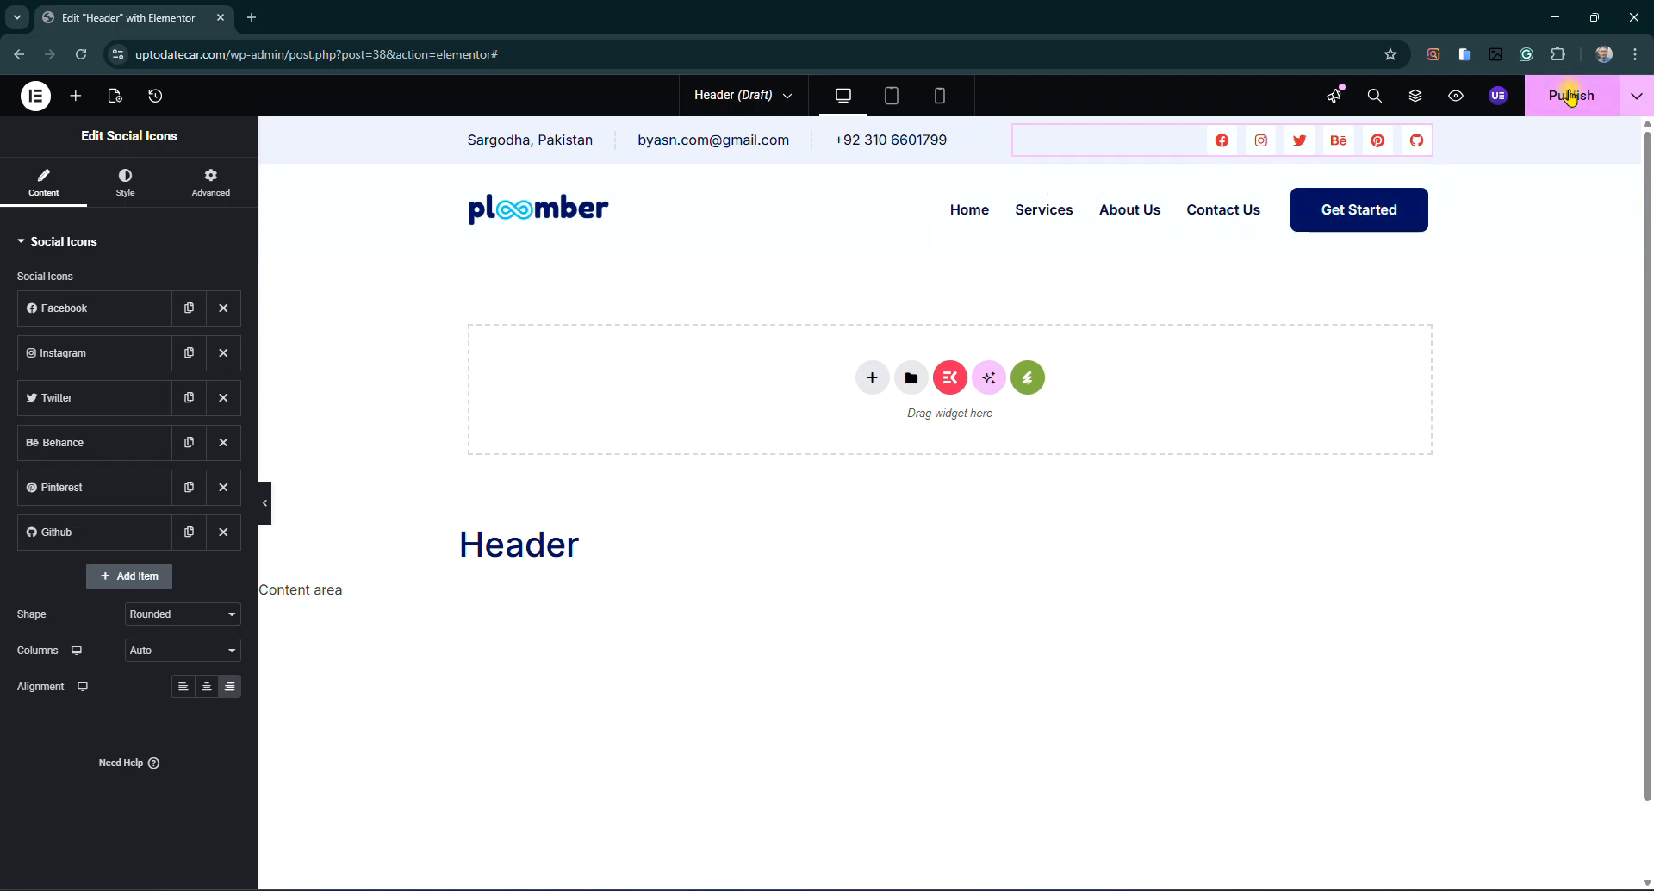
pyautogui.click(1561, 97)
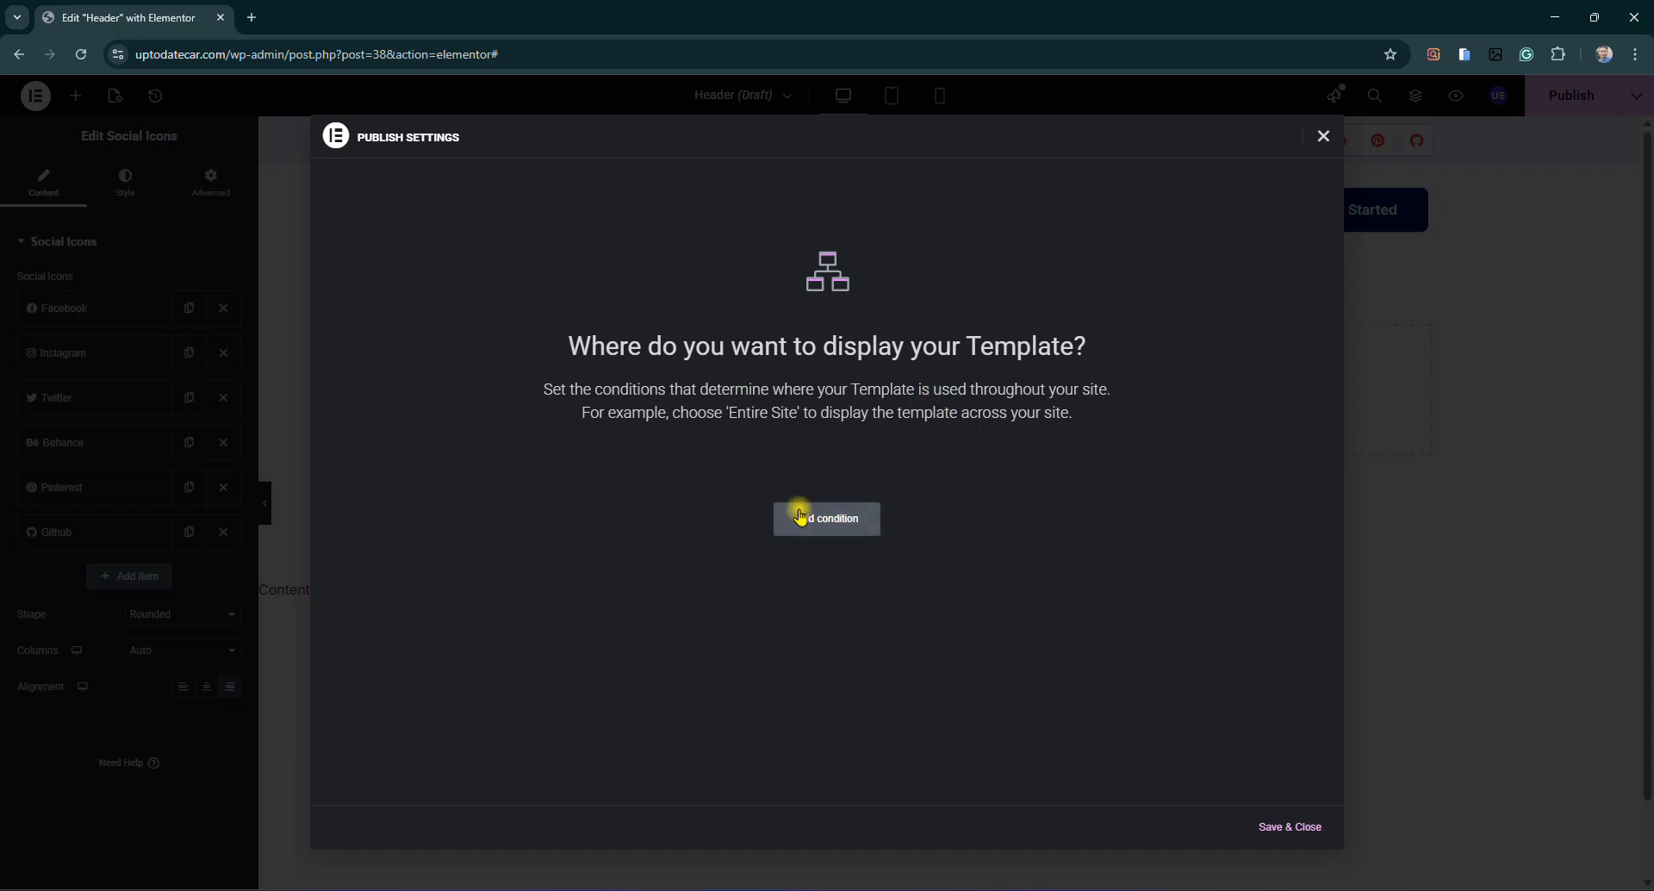
# Publish the Header template with a single Include > Entire site display condition
pyautogui.click(841, 526)
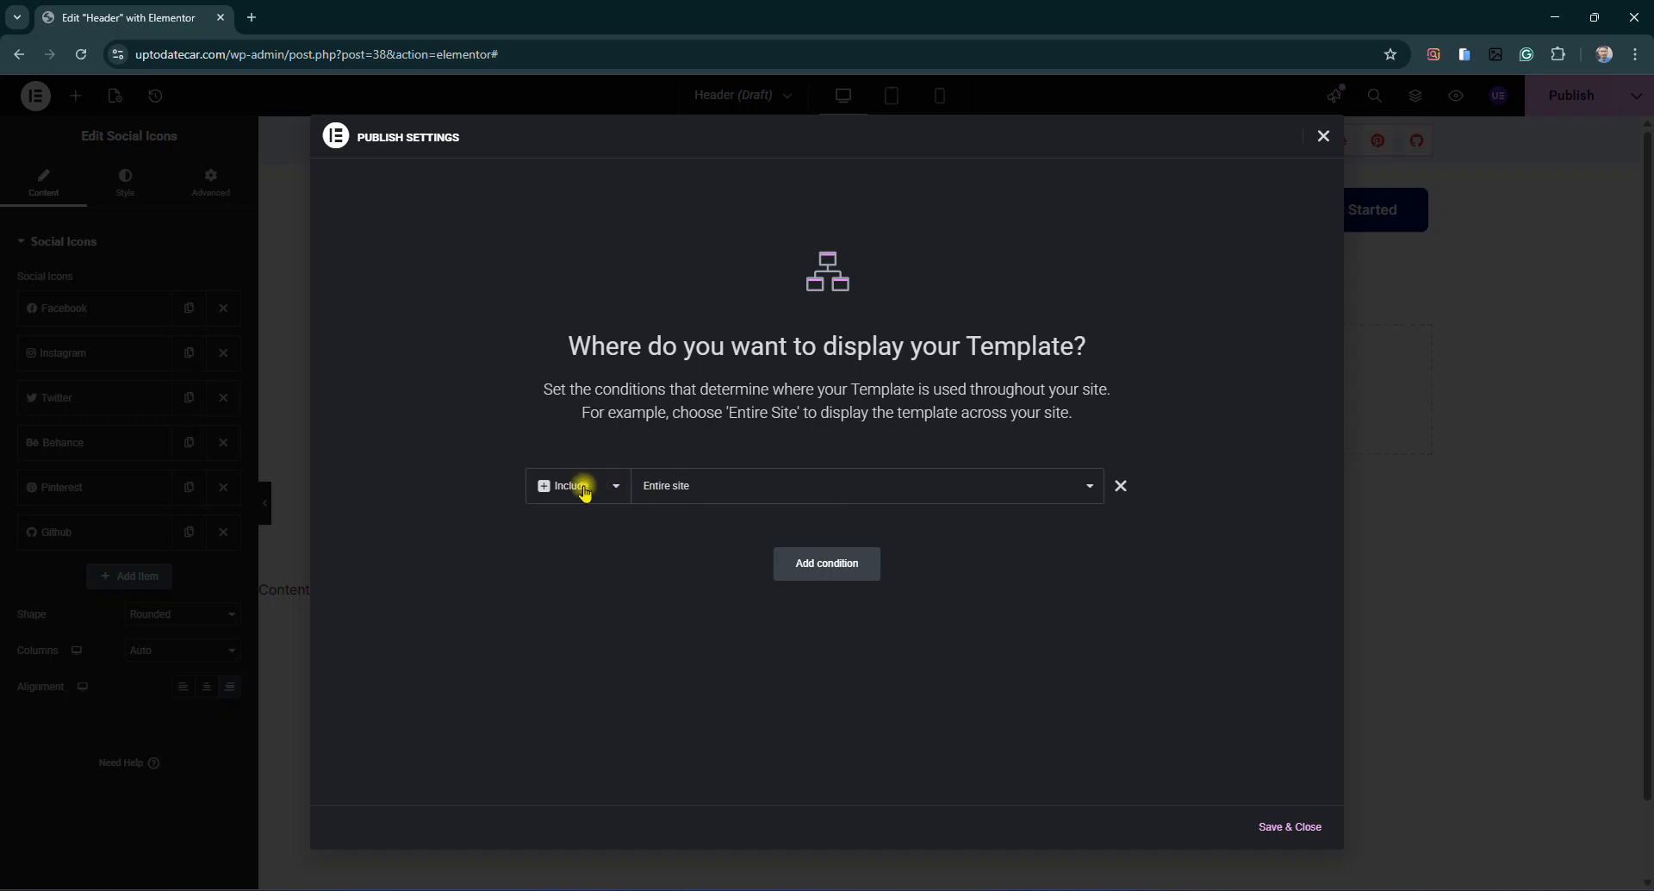
pyautogui.click(683, 497)
pyautogui.click(703, 537)
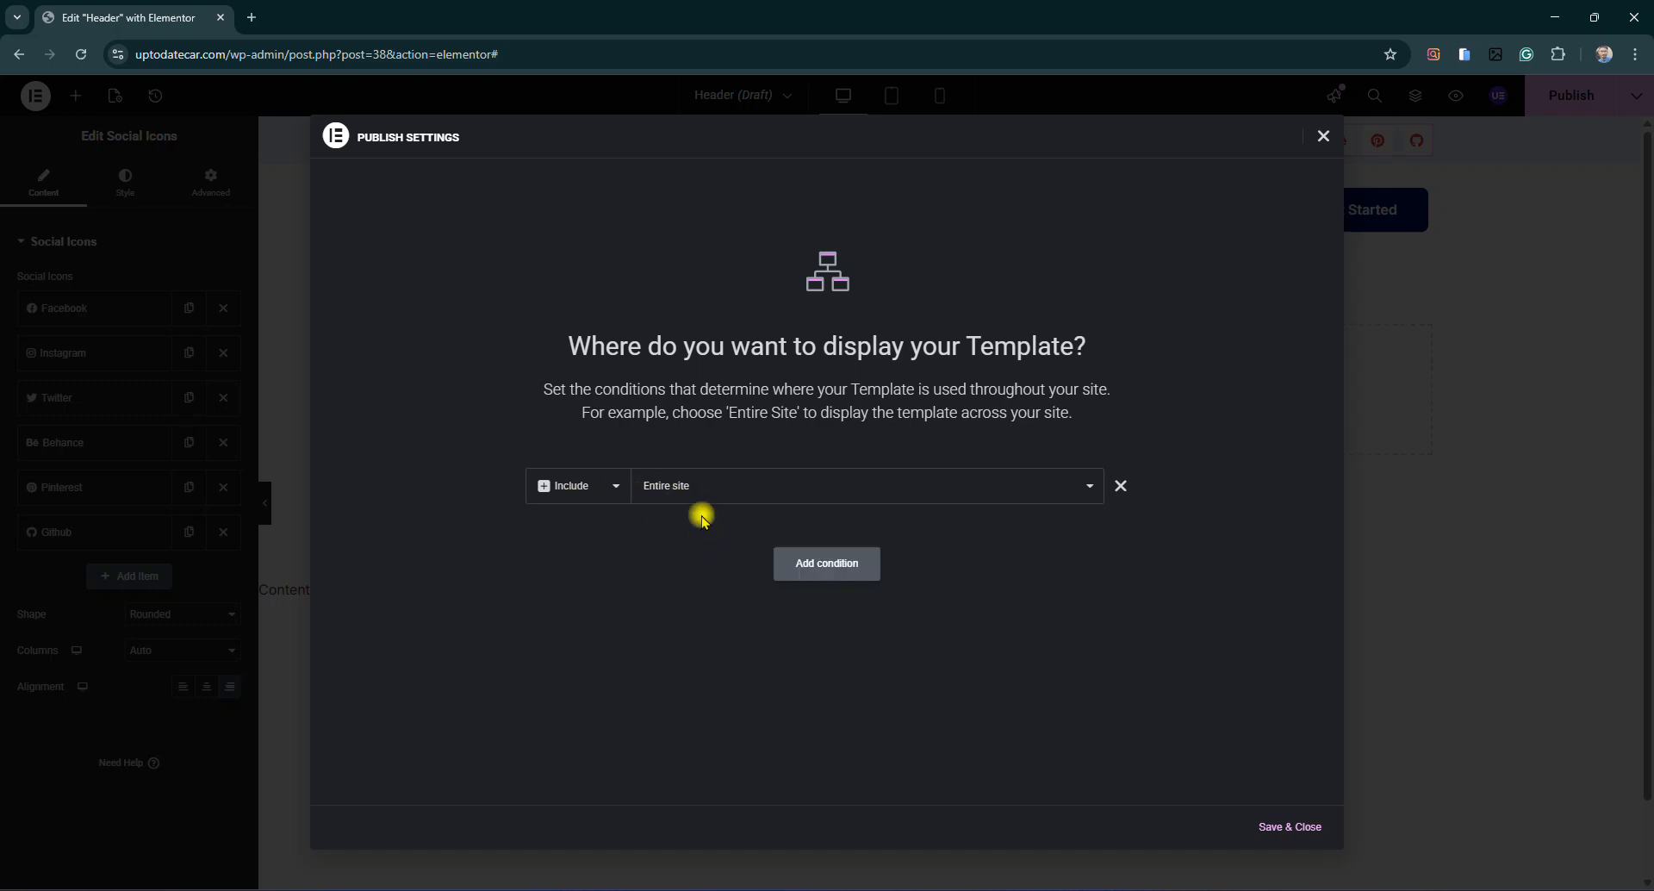
pyautogui.click(779, 499)
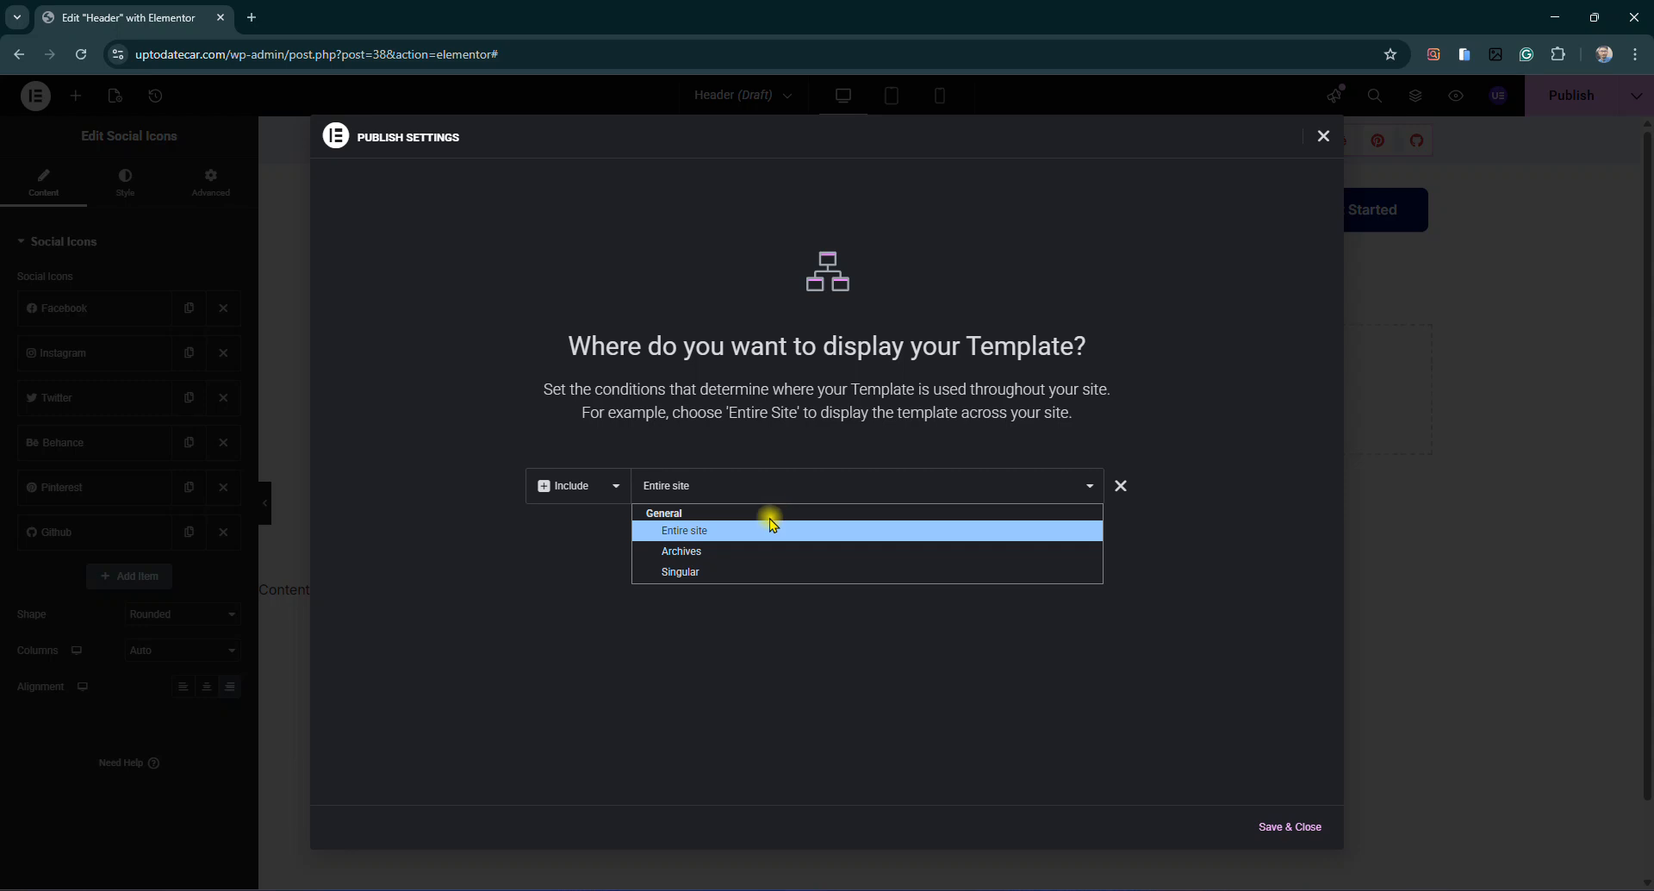
pyautogui.click(736, 574)
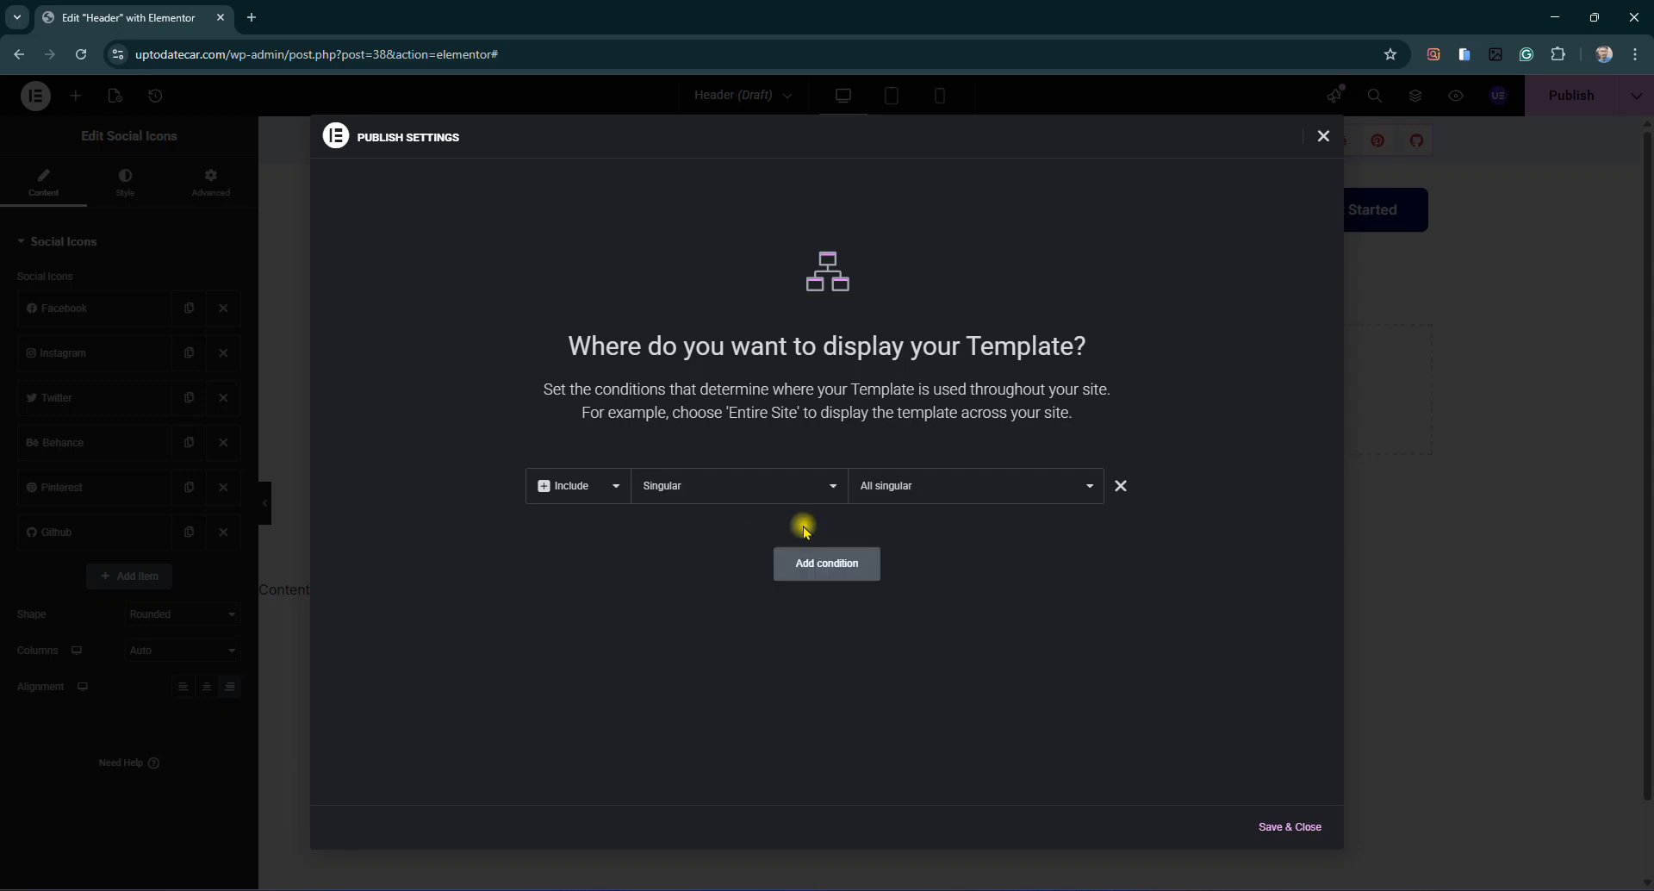
pyautogui.click(880, 493)
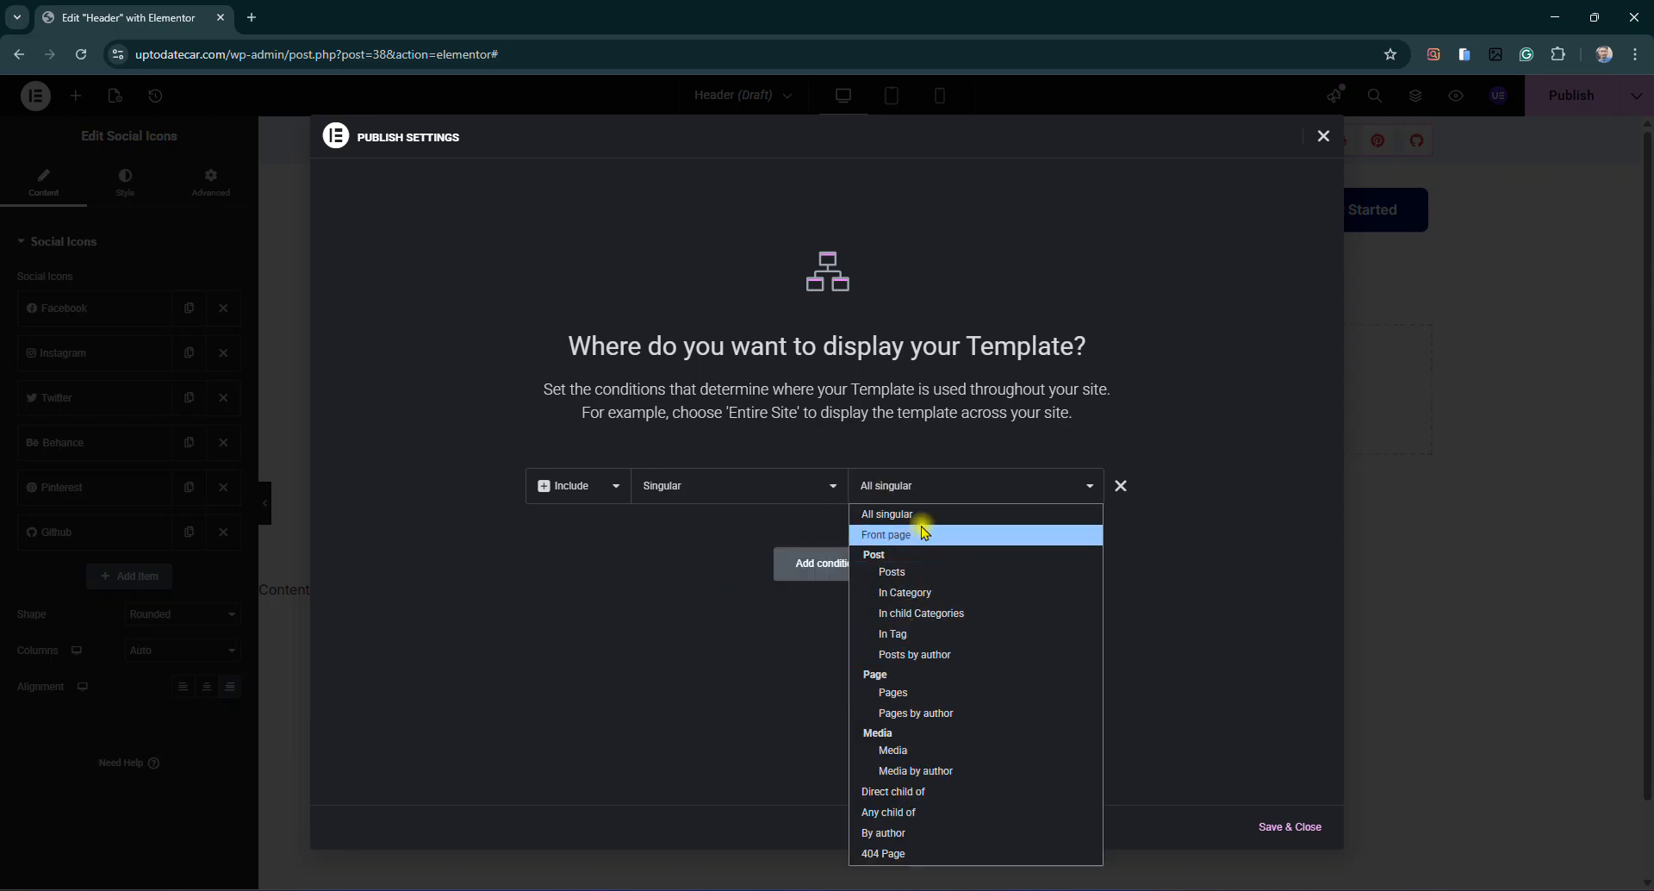
pyautogui.click(1120, 488)
pyautogui.click(870, 517)
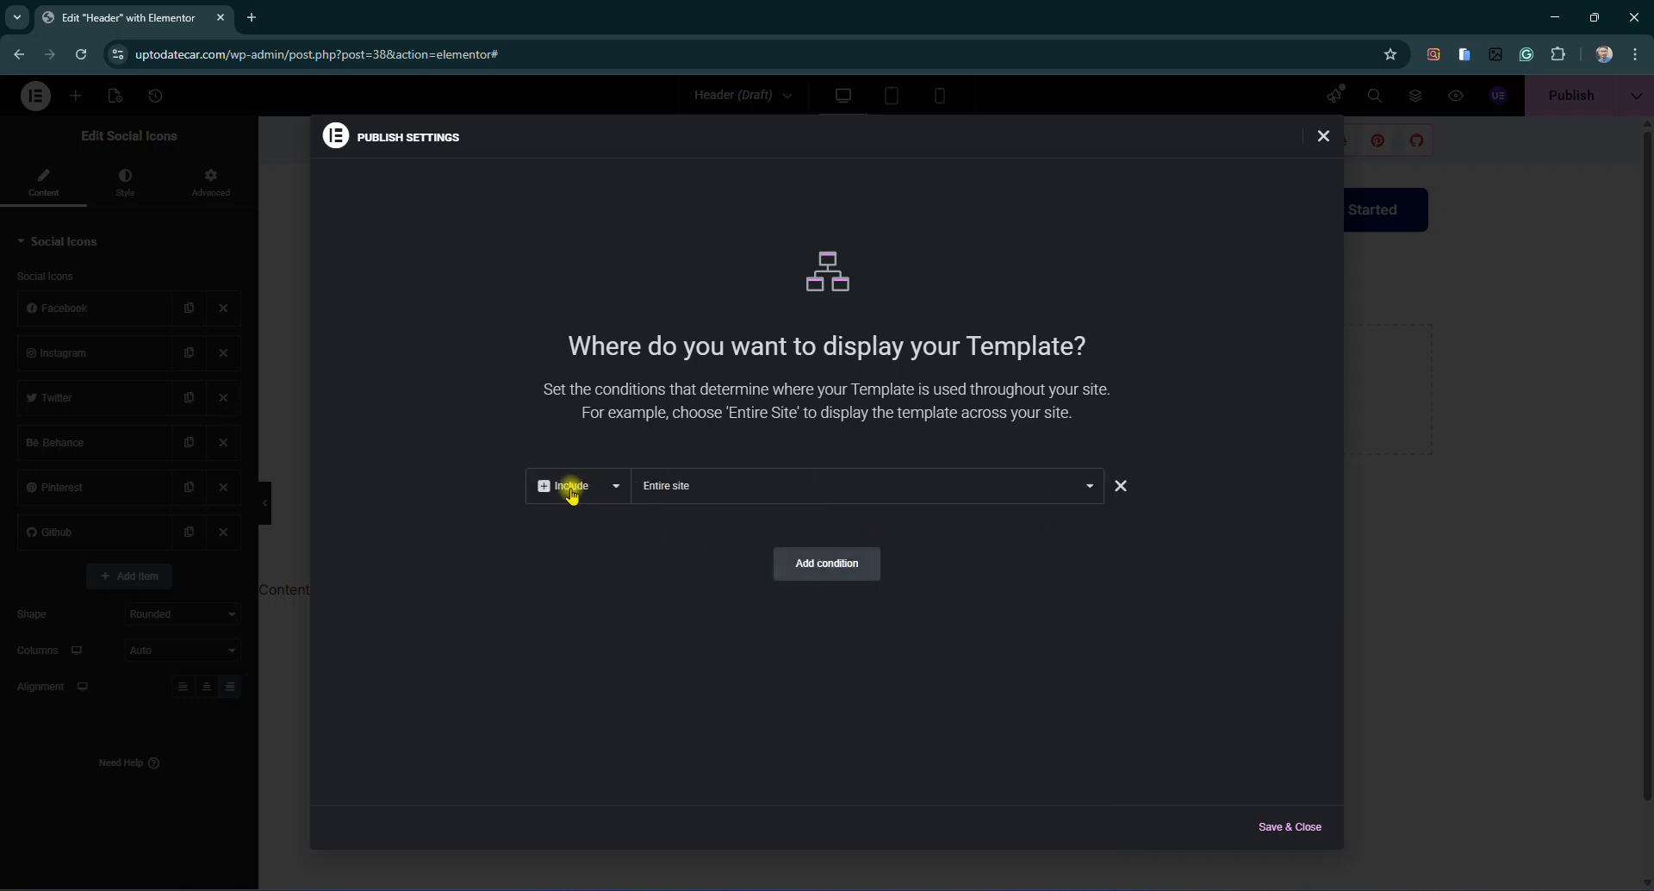
pyautogui.click(1289, 829)
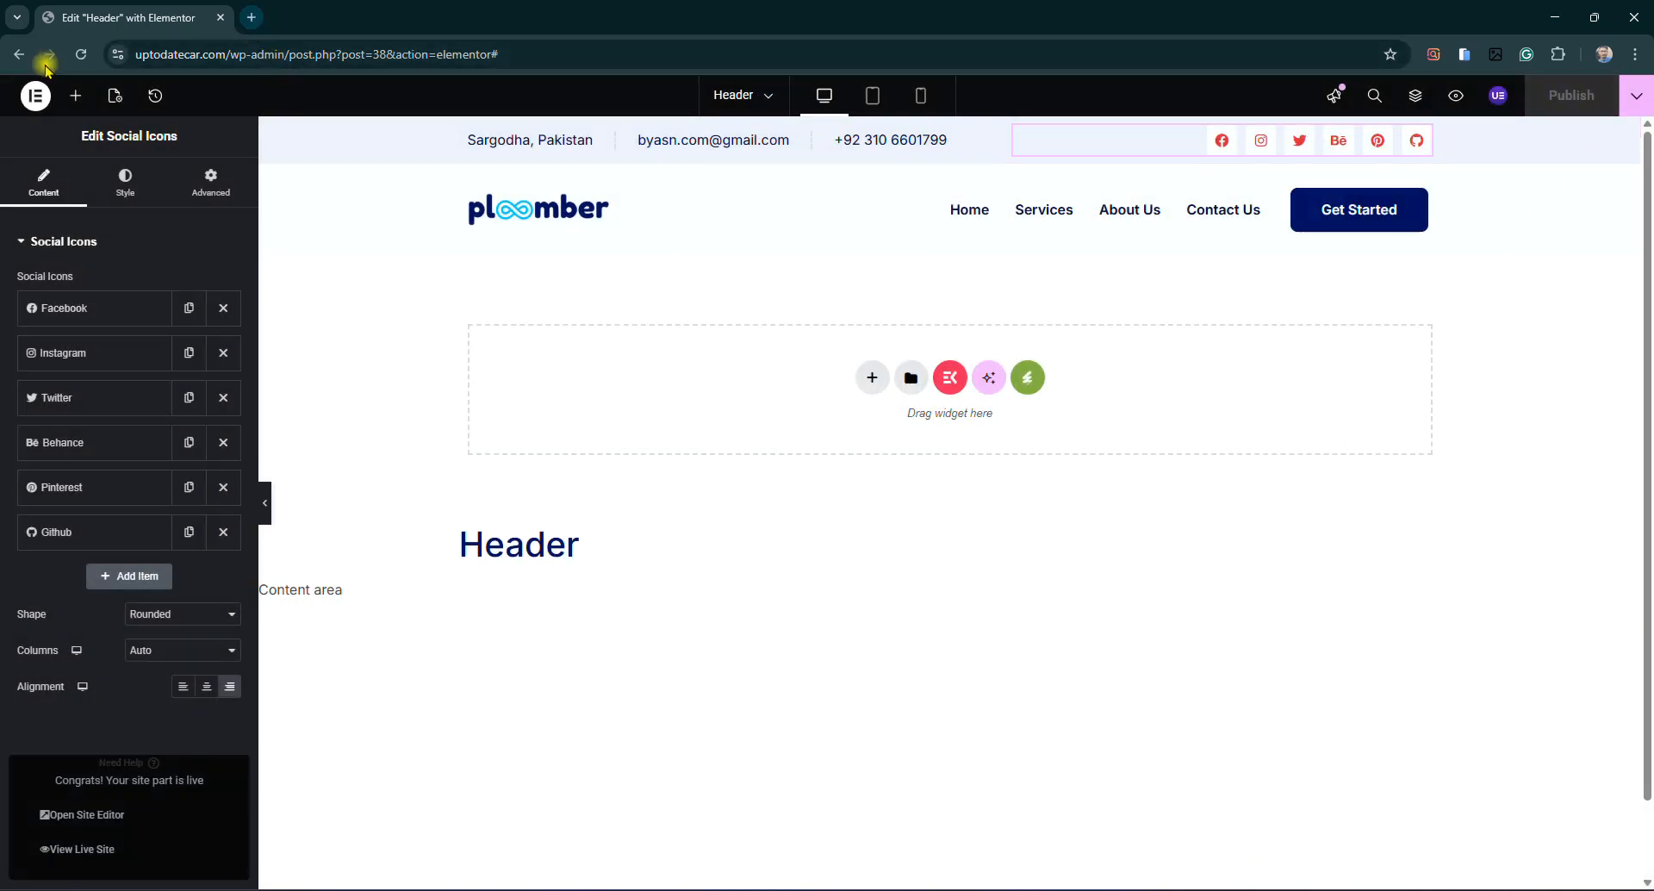
# Exit the Elementor editor back to the WordPress dashboard
pyautogui.click(36, 97)
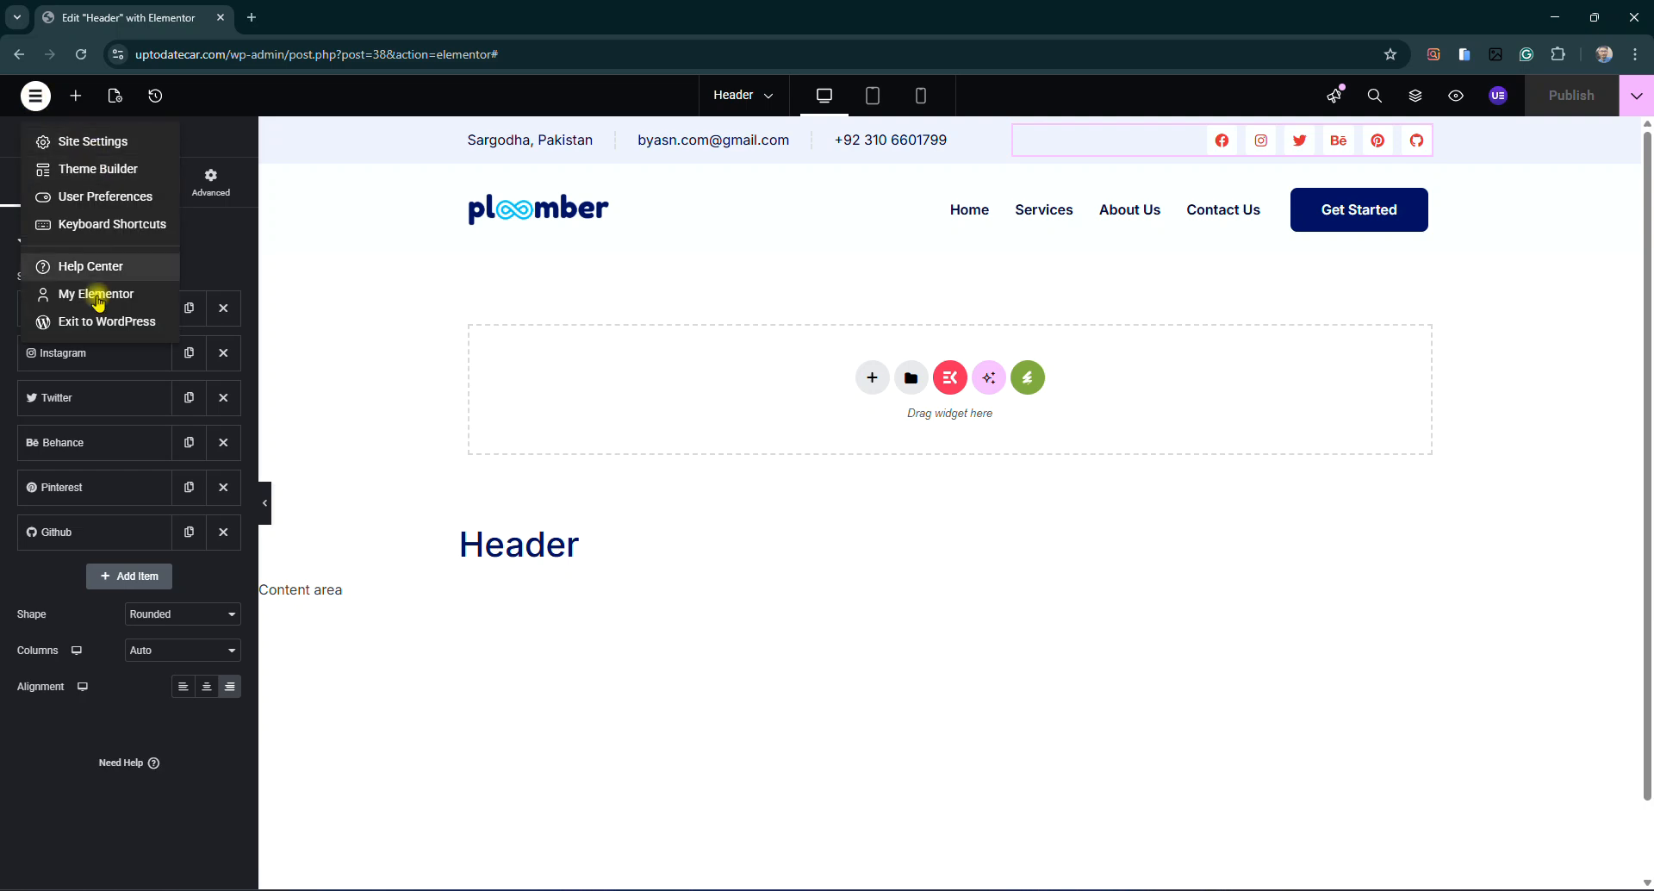
pyautogui.click(93, 323)
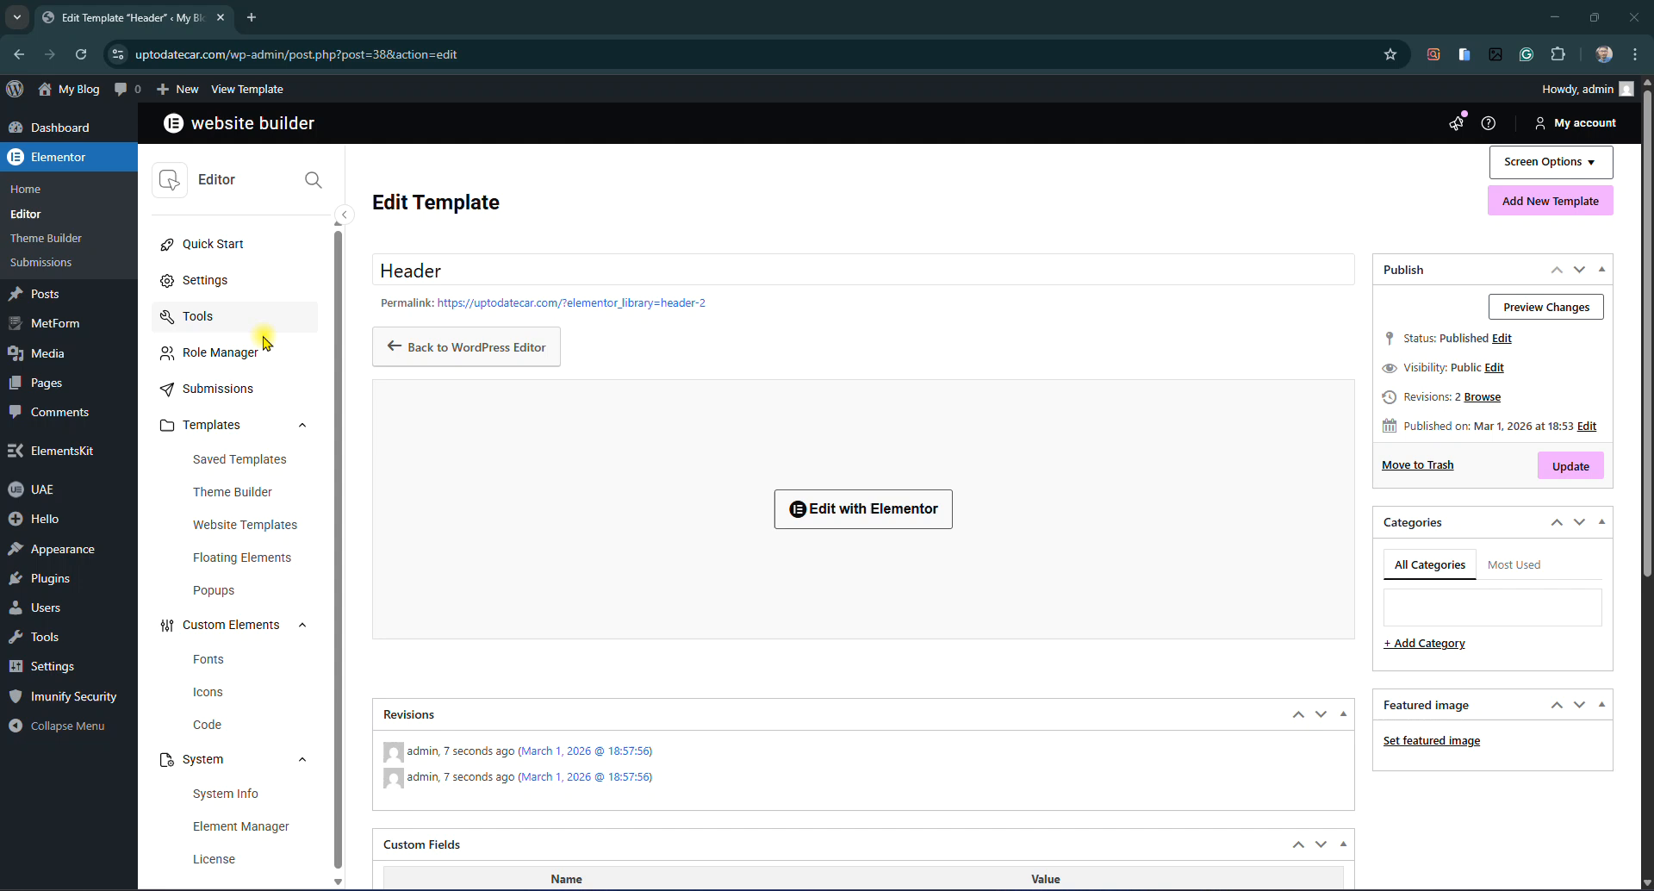
pyautogui.scroll(-2, 681, 616)
pyautogui.scroll(-2, 689, 624)
pyautogui.scroll(3, 646, 568)
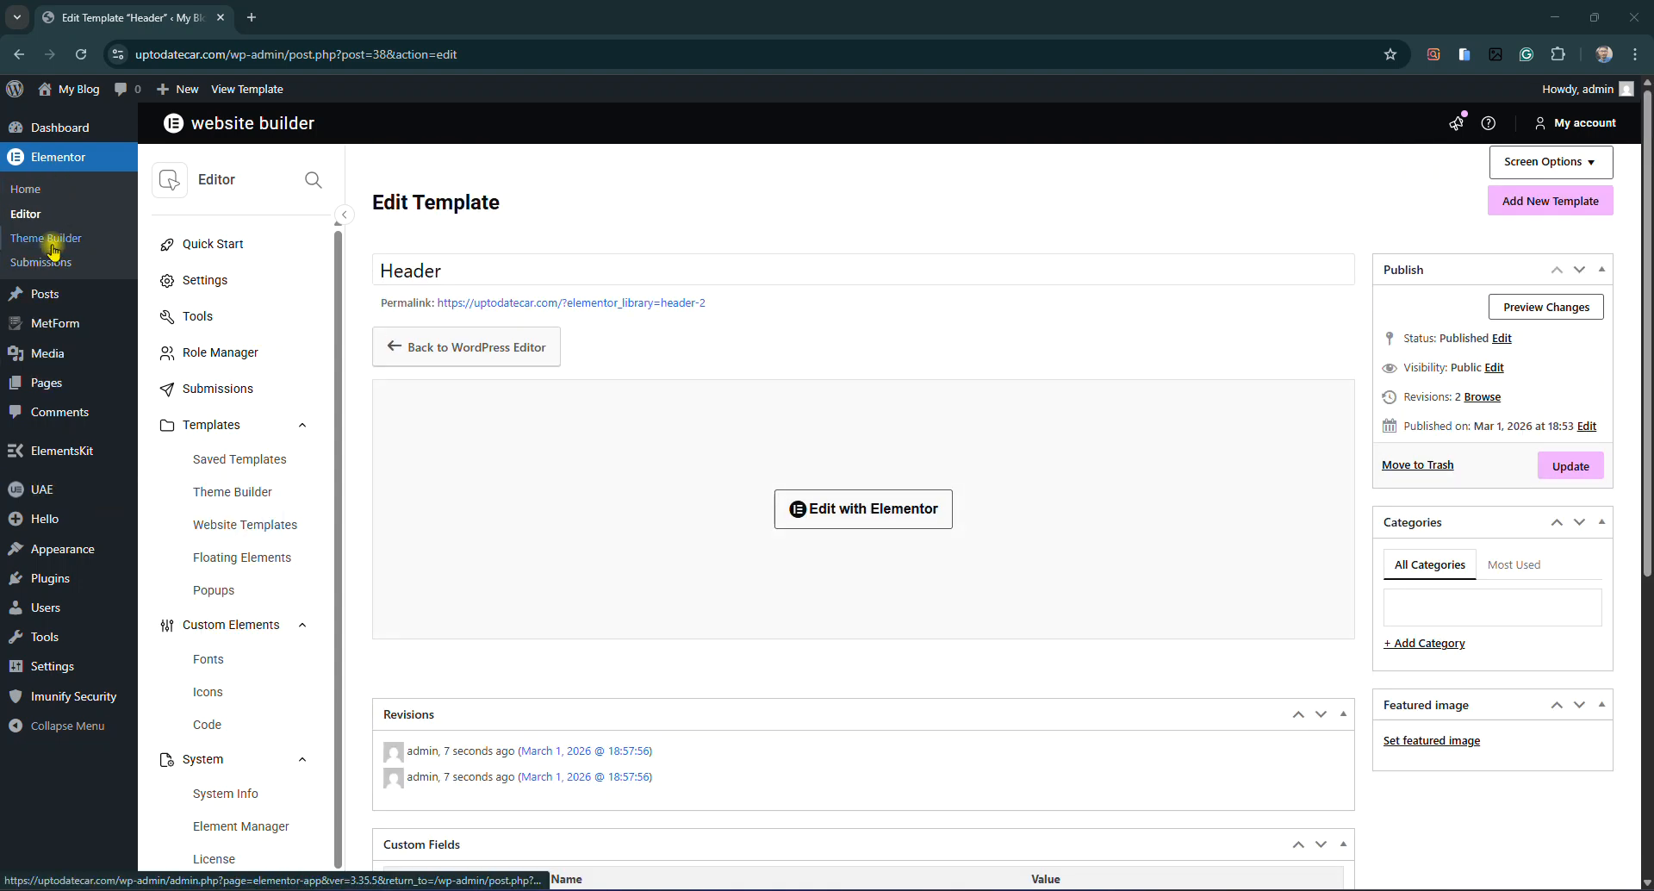
# Show all five saved Elementor templates, including the Header published for Entire site
pyautogui.click(62, 155)
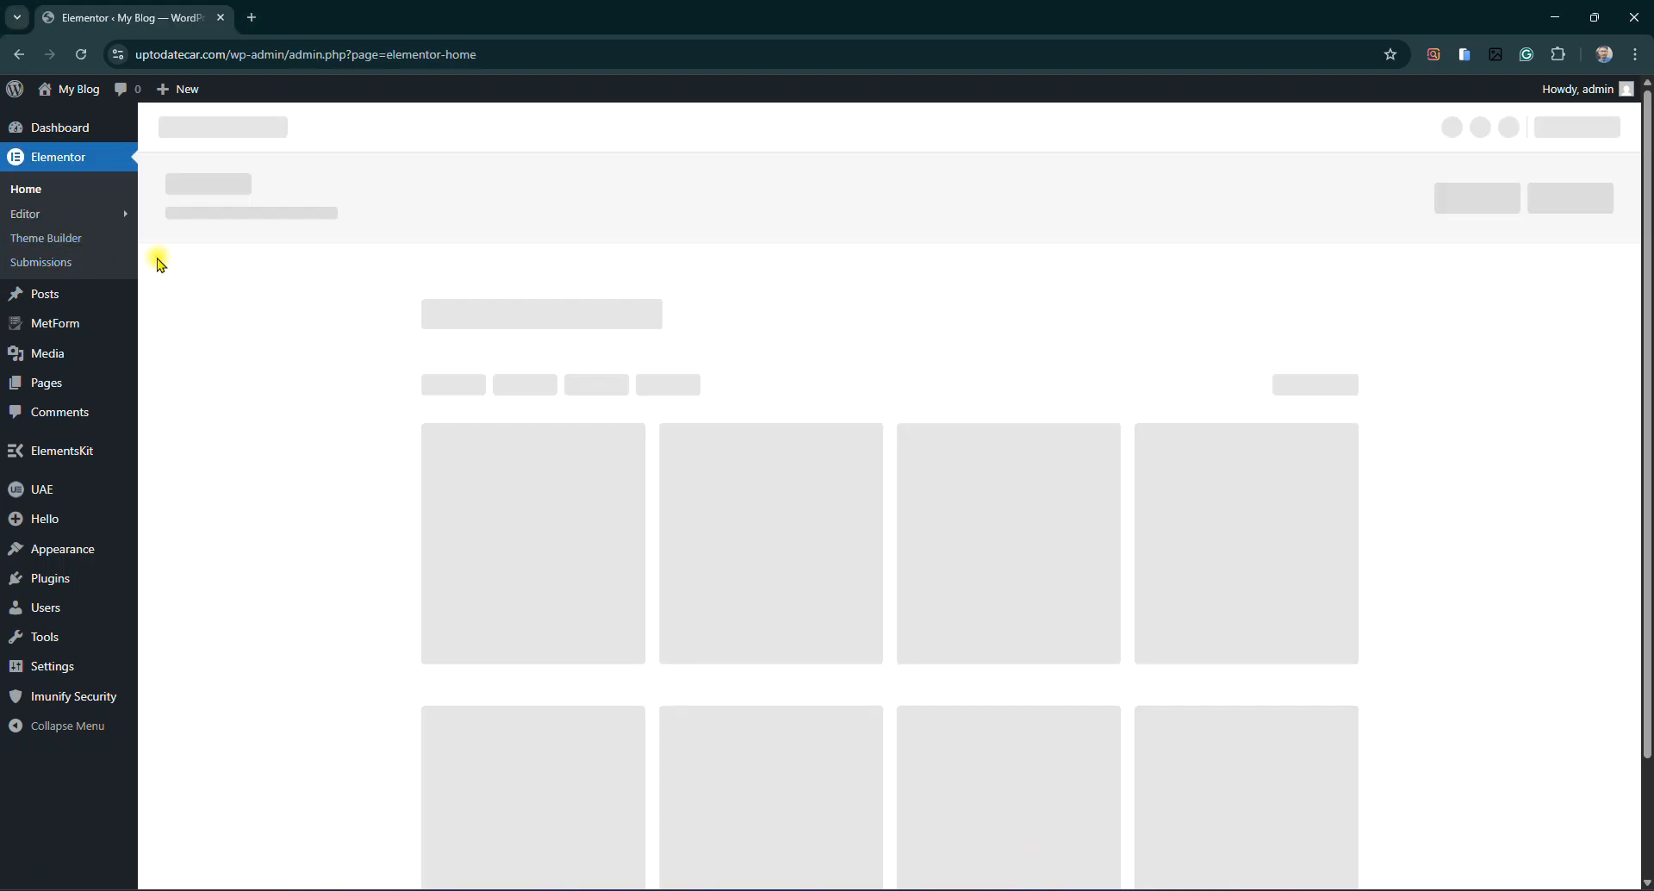
pyautogui.moveTo(52, 211)
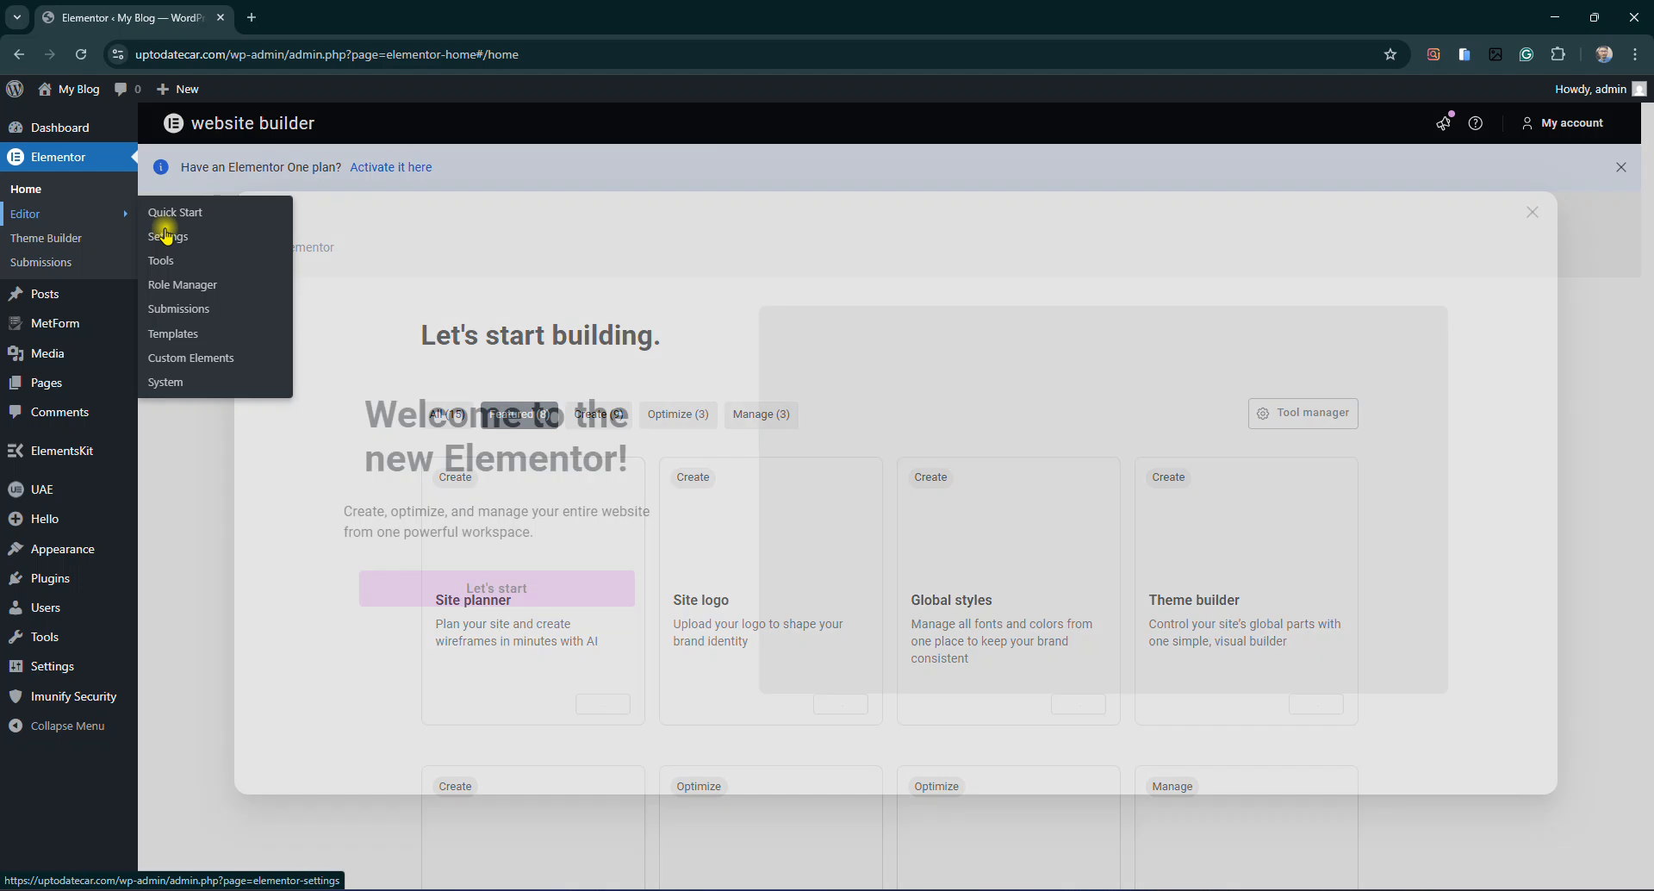
pyautogui.click(176, 334)
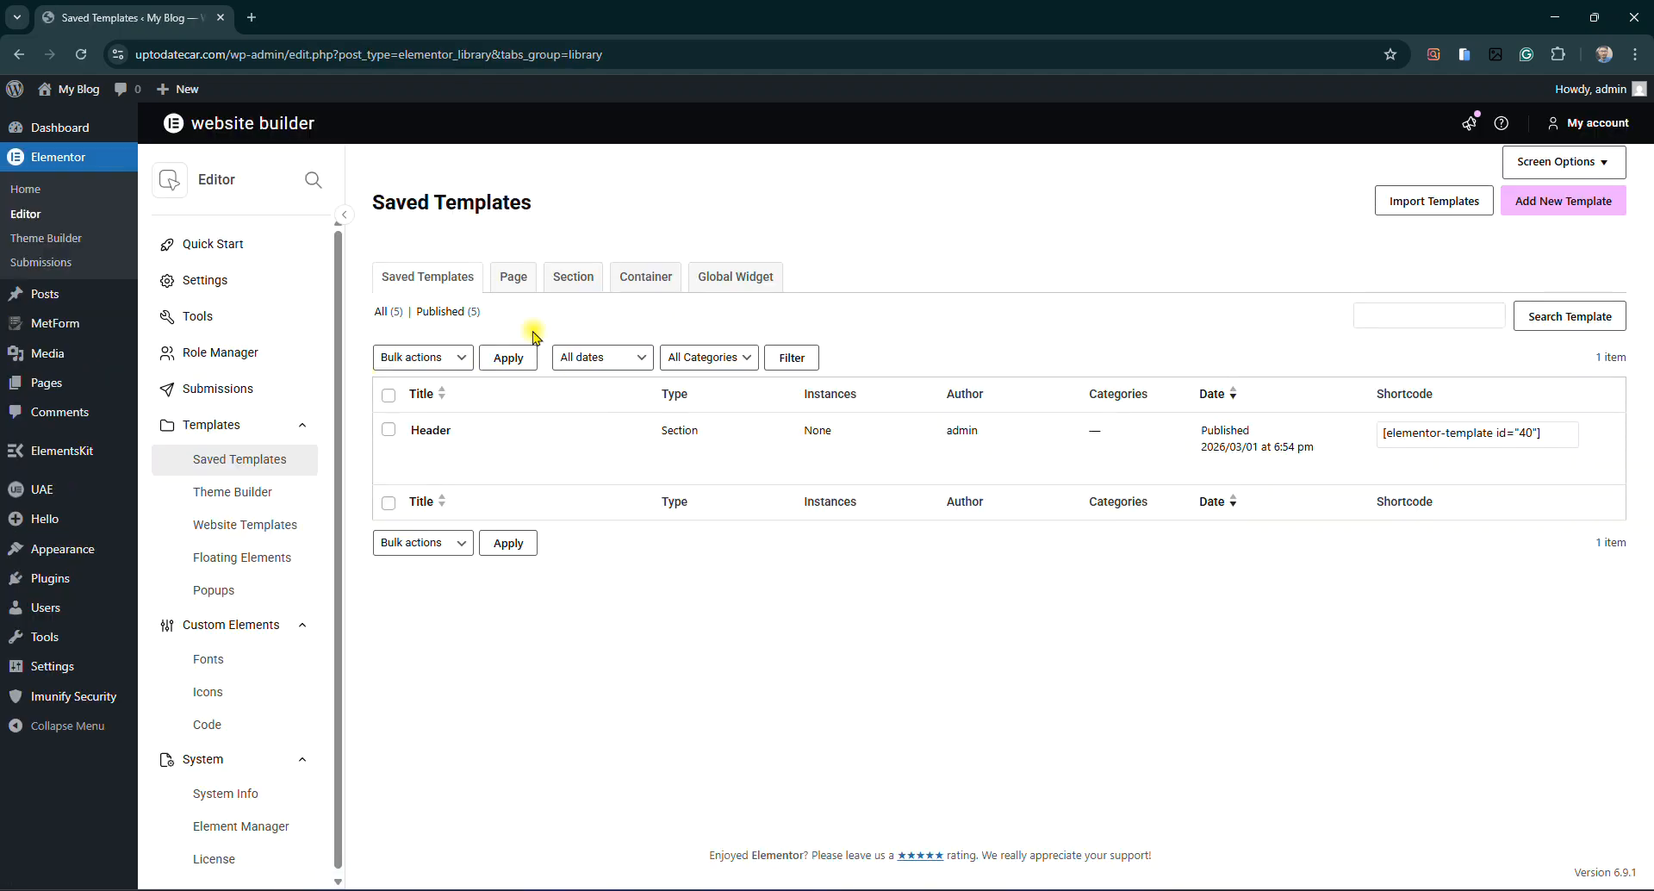
pyautogui.click(384, 316)
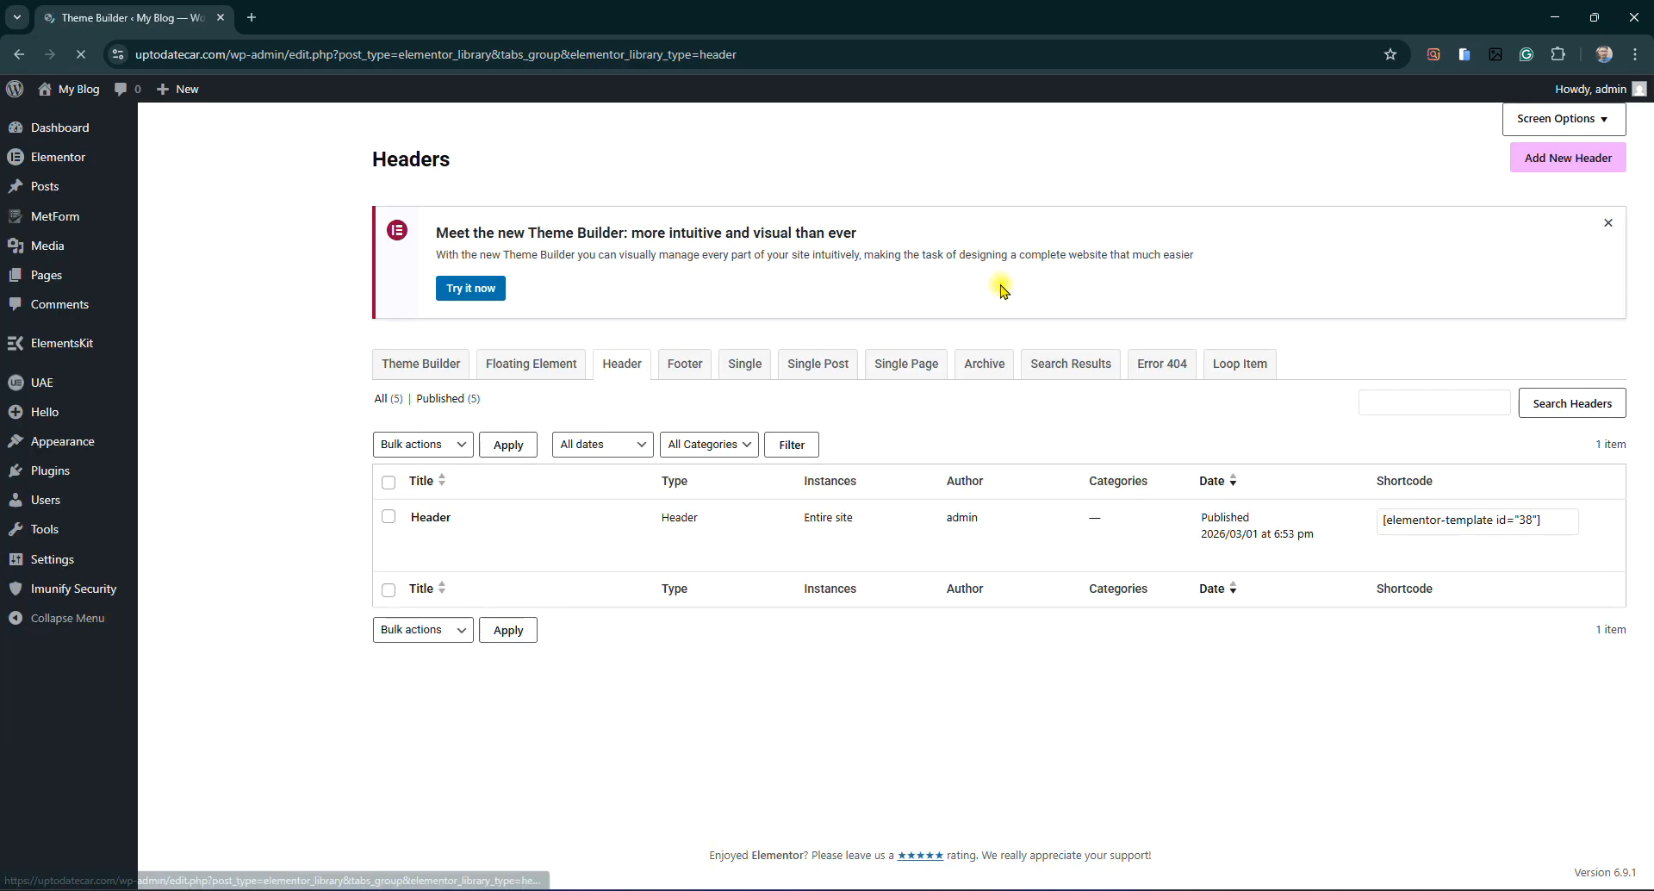
pyautogui.moveTo(477, 570)
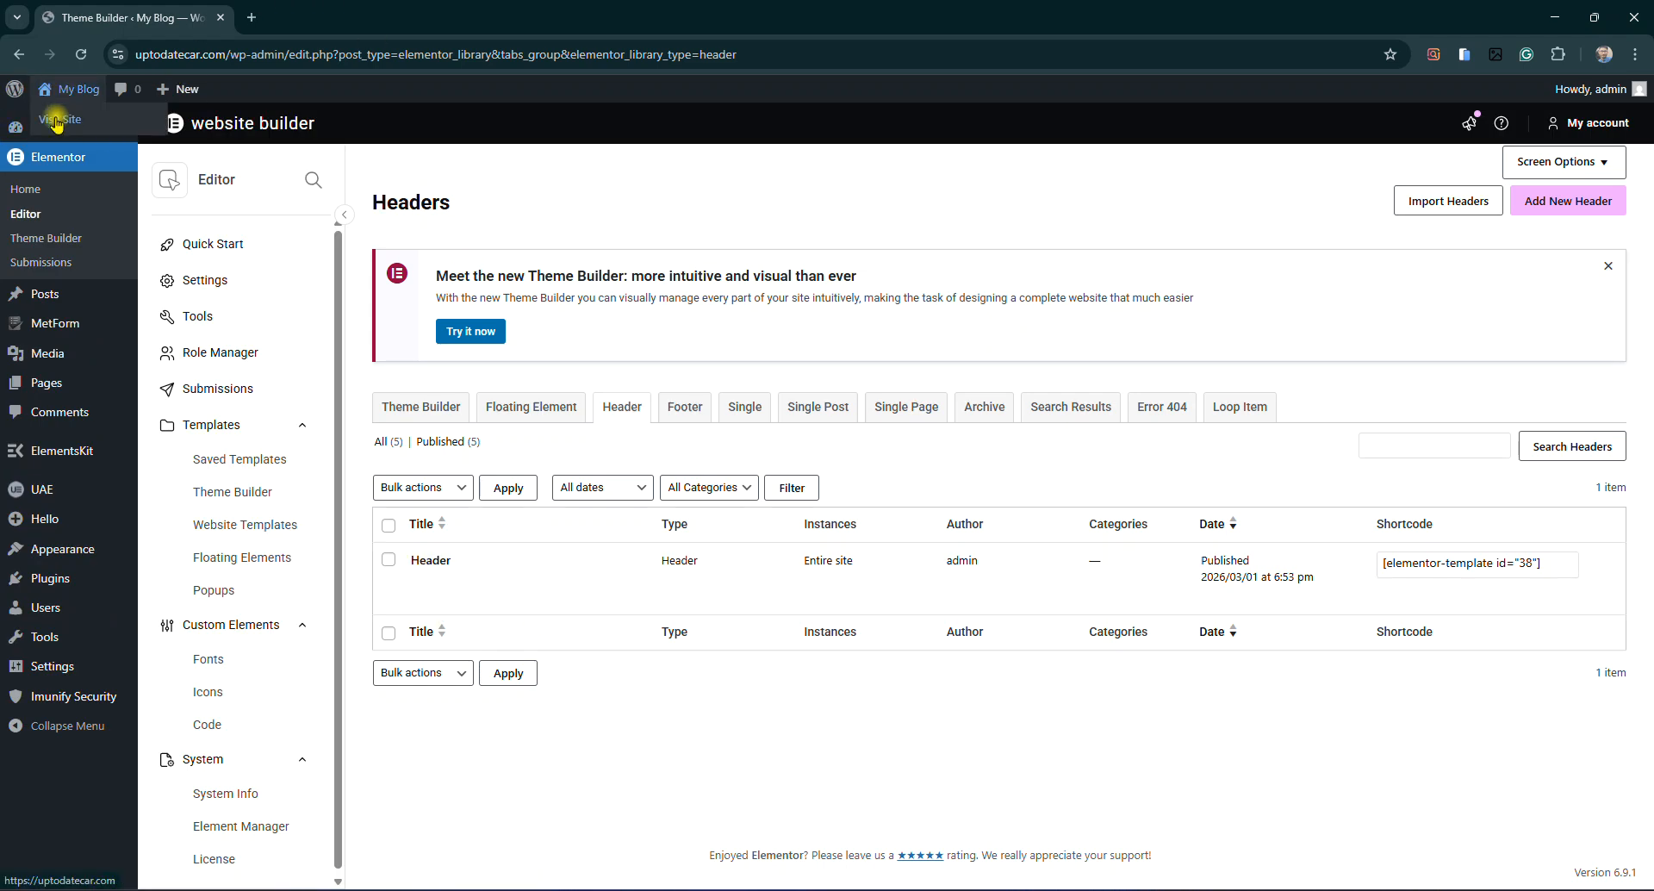
pyautogui.rightClick(55, 119)
pyautogui.click(103, 131)
pyautogui.click(320, 15)
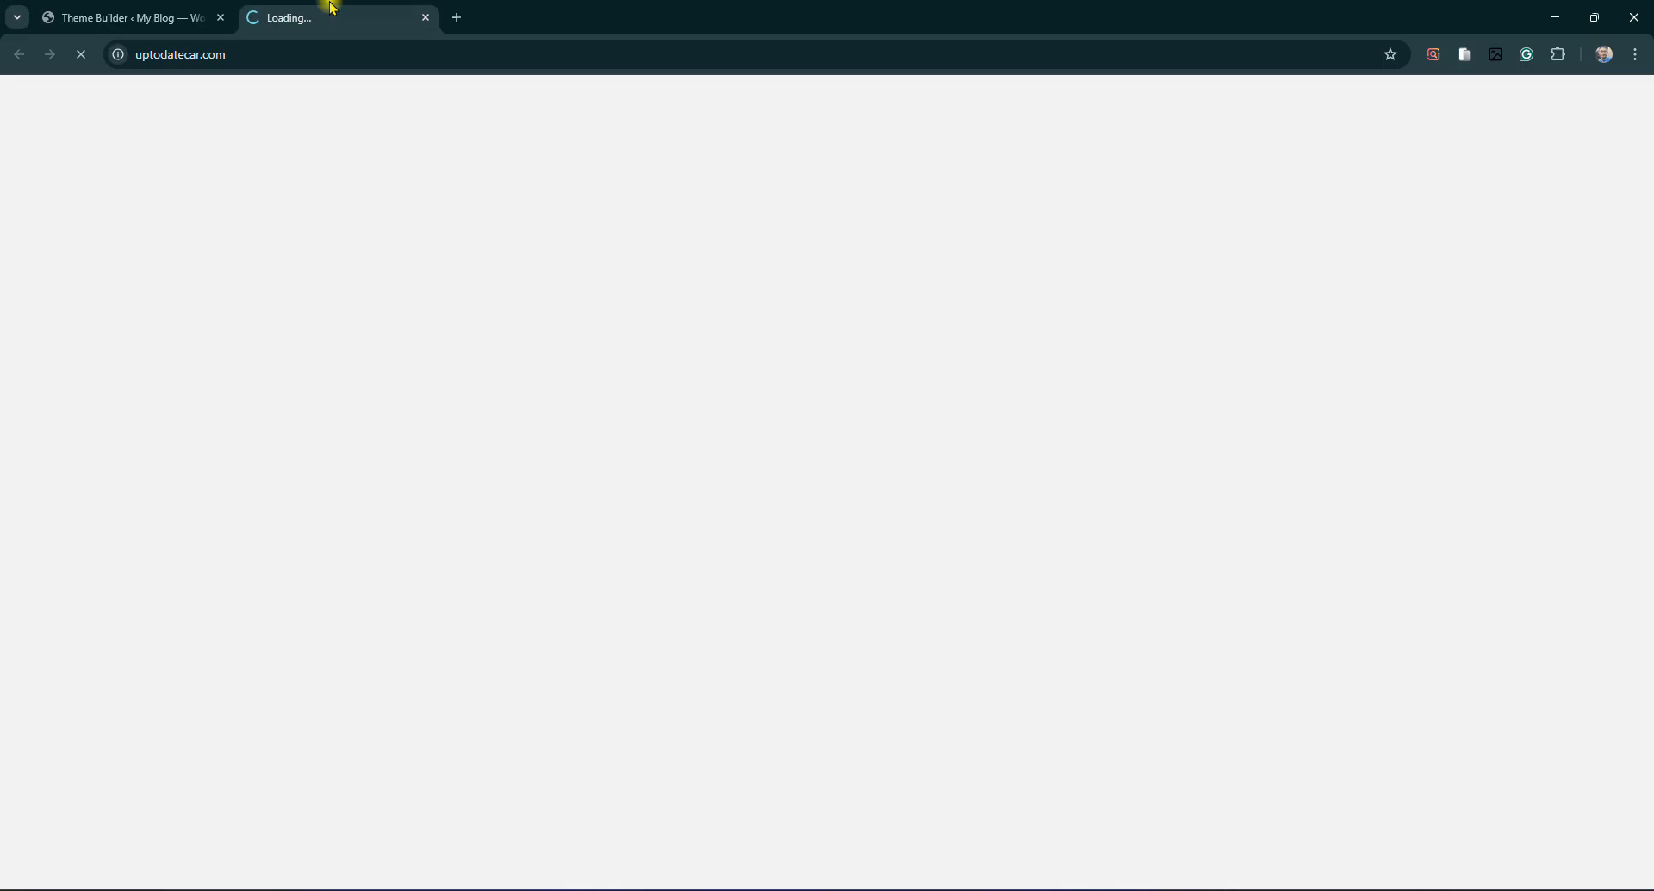
pyautogui.moveTo(287, 118); pyautogui.dragTo(1326, 129)
pyautogui.click(1415, 209)
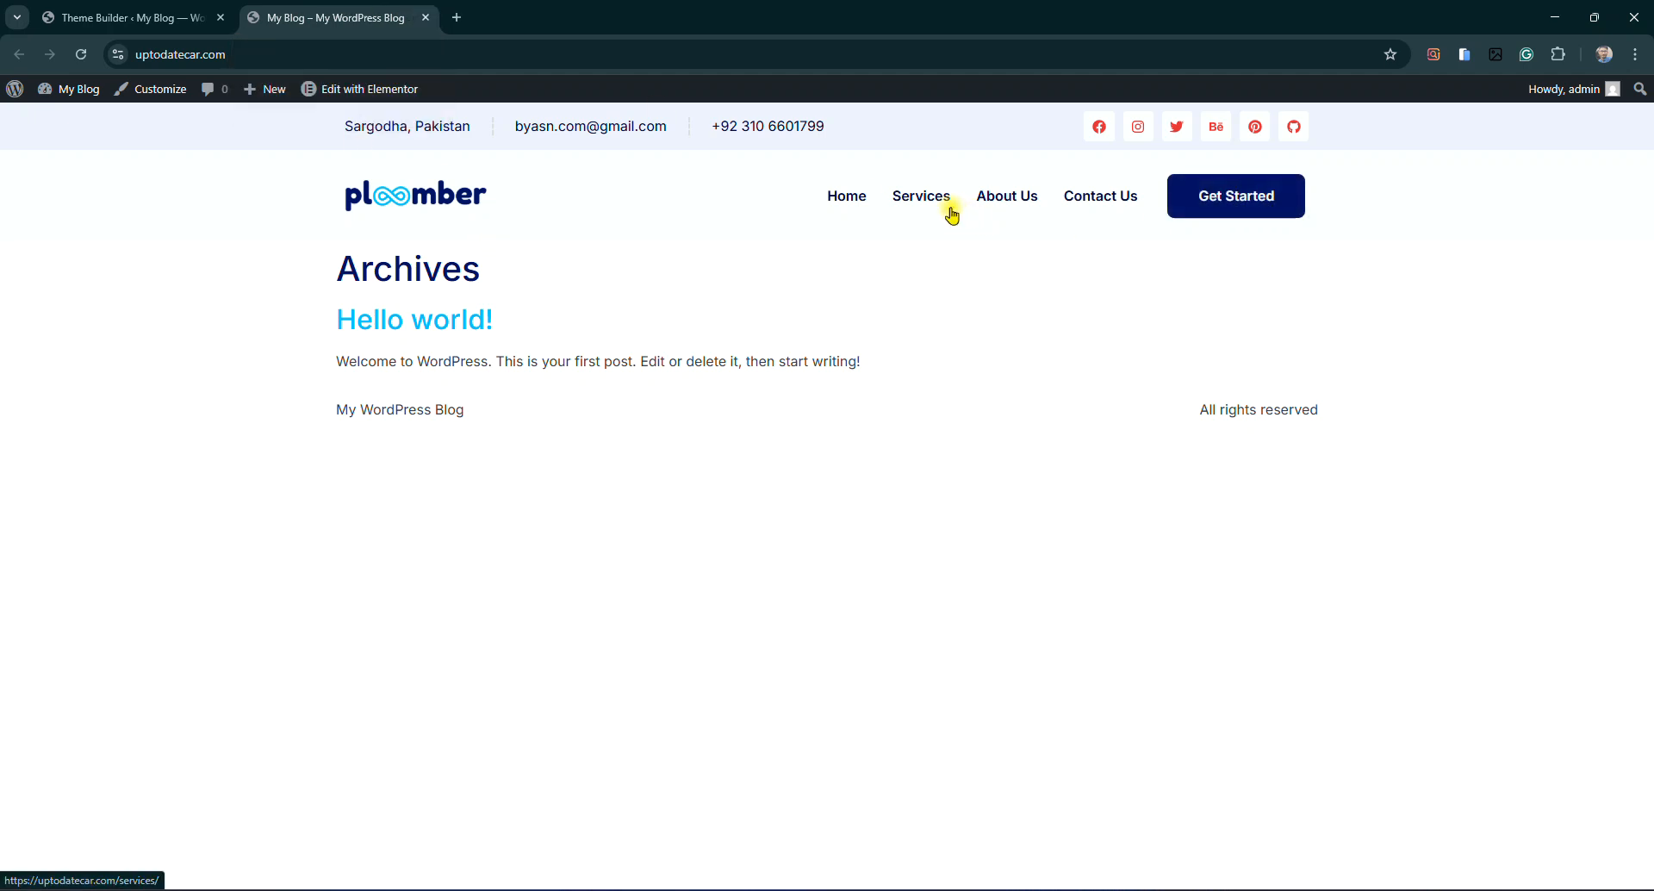
pyautogui.moveTo(353, 271); pyautogui.dragTo(502, 276)
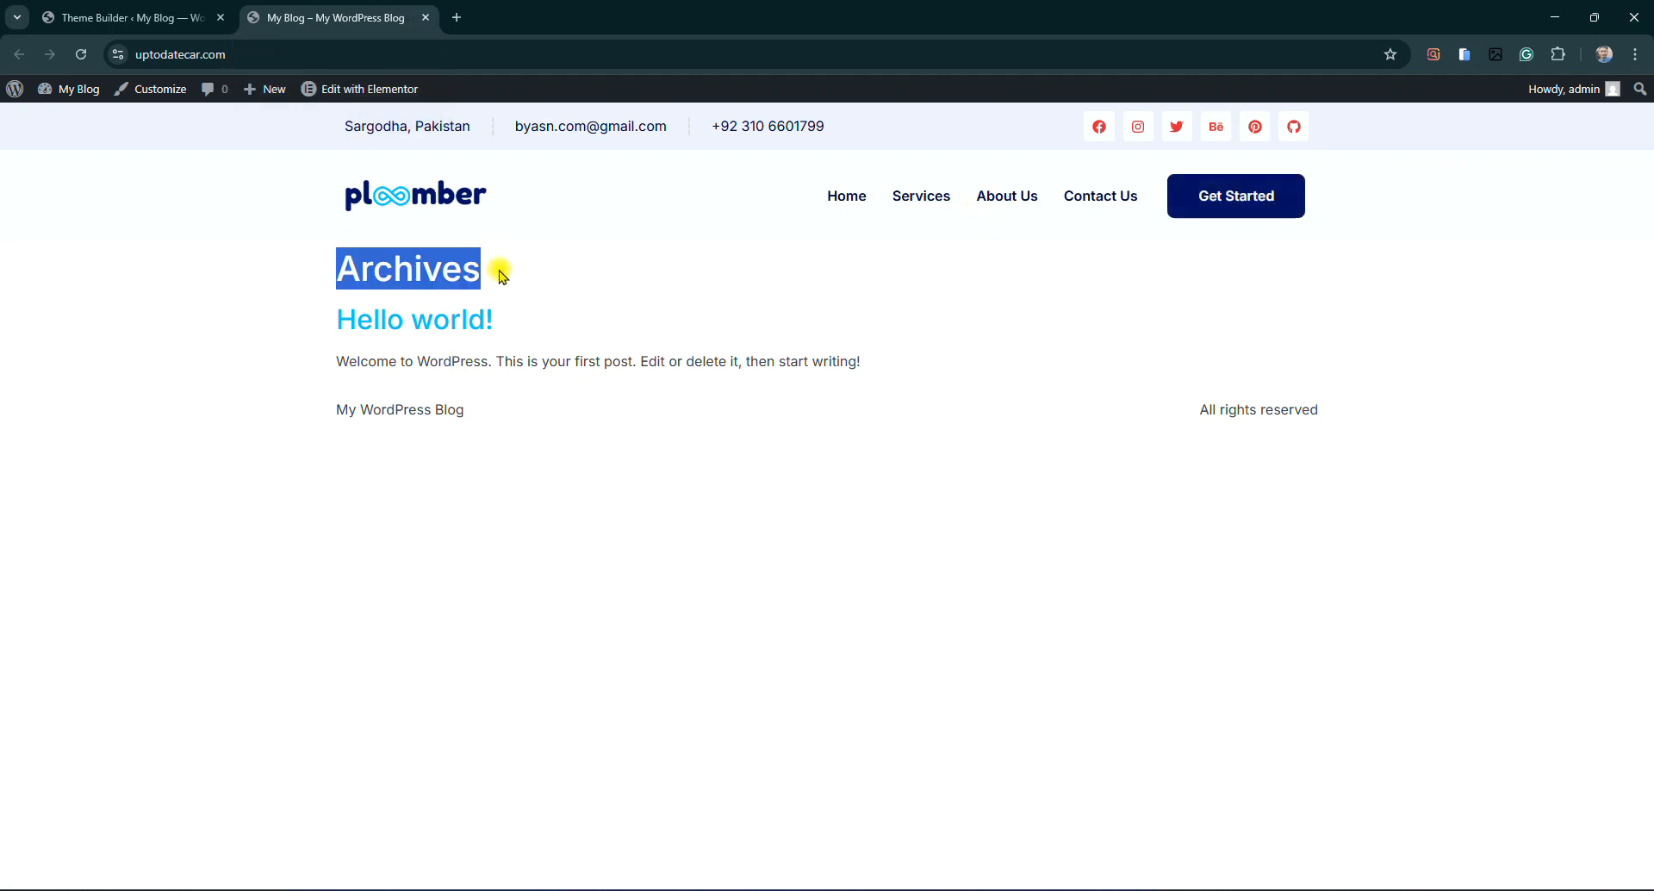
pyautogui.click(291, 347)
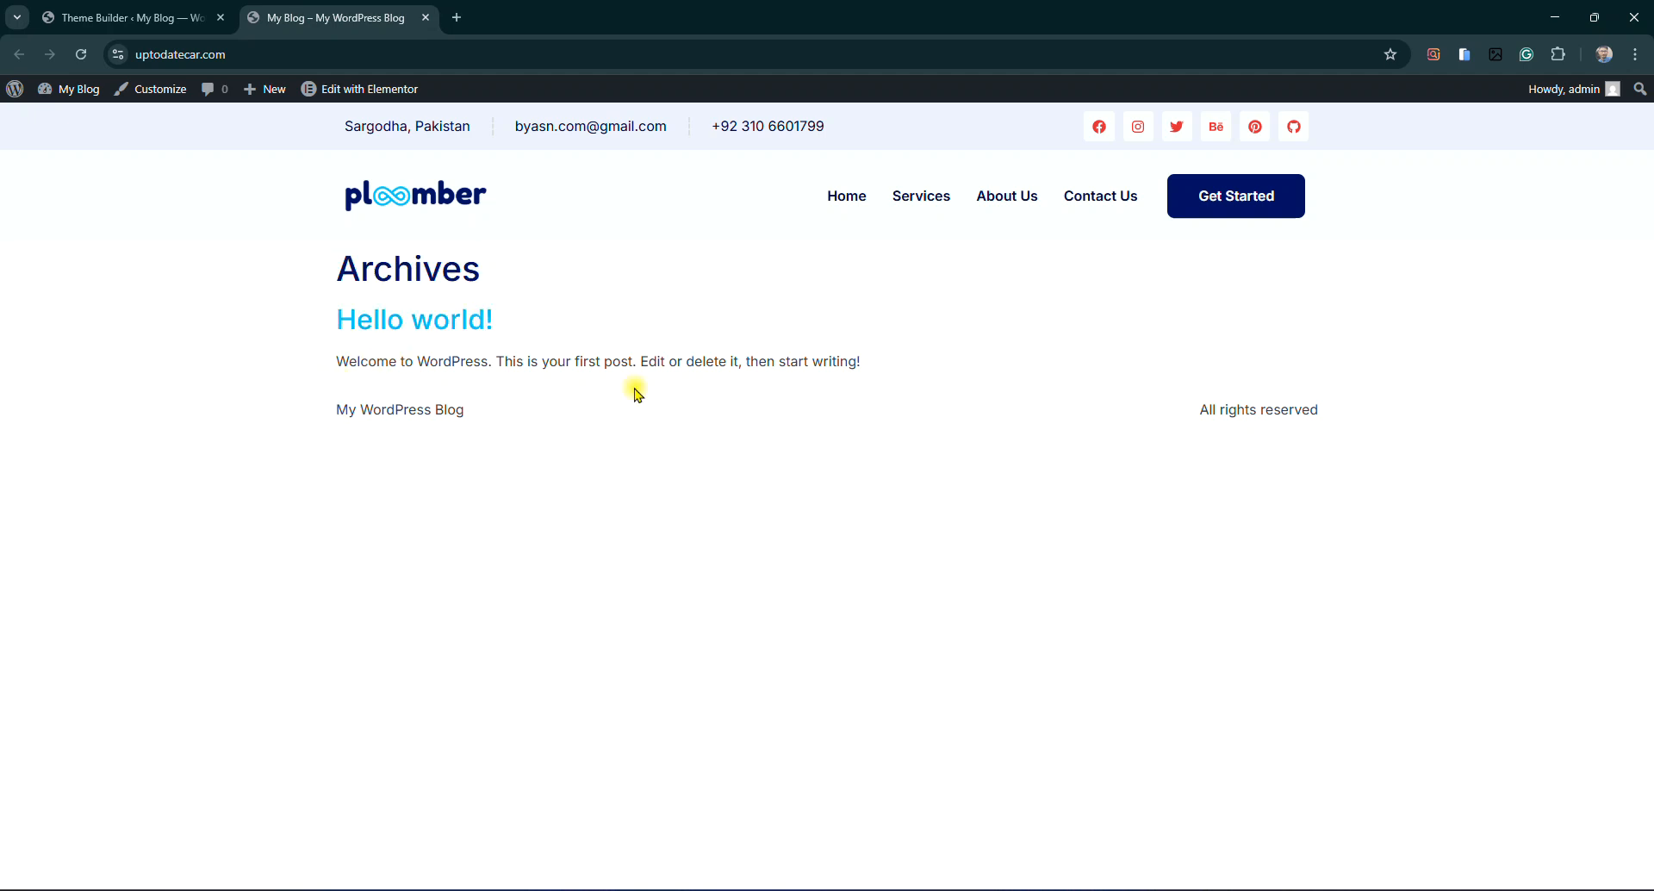
pyautogui.click(424, 19)
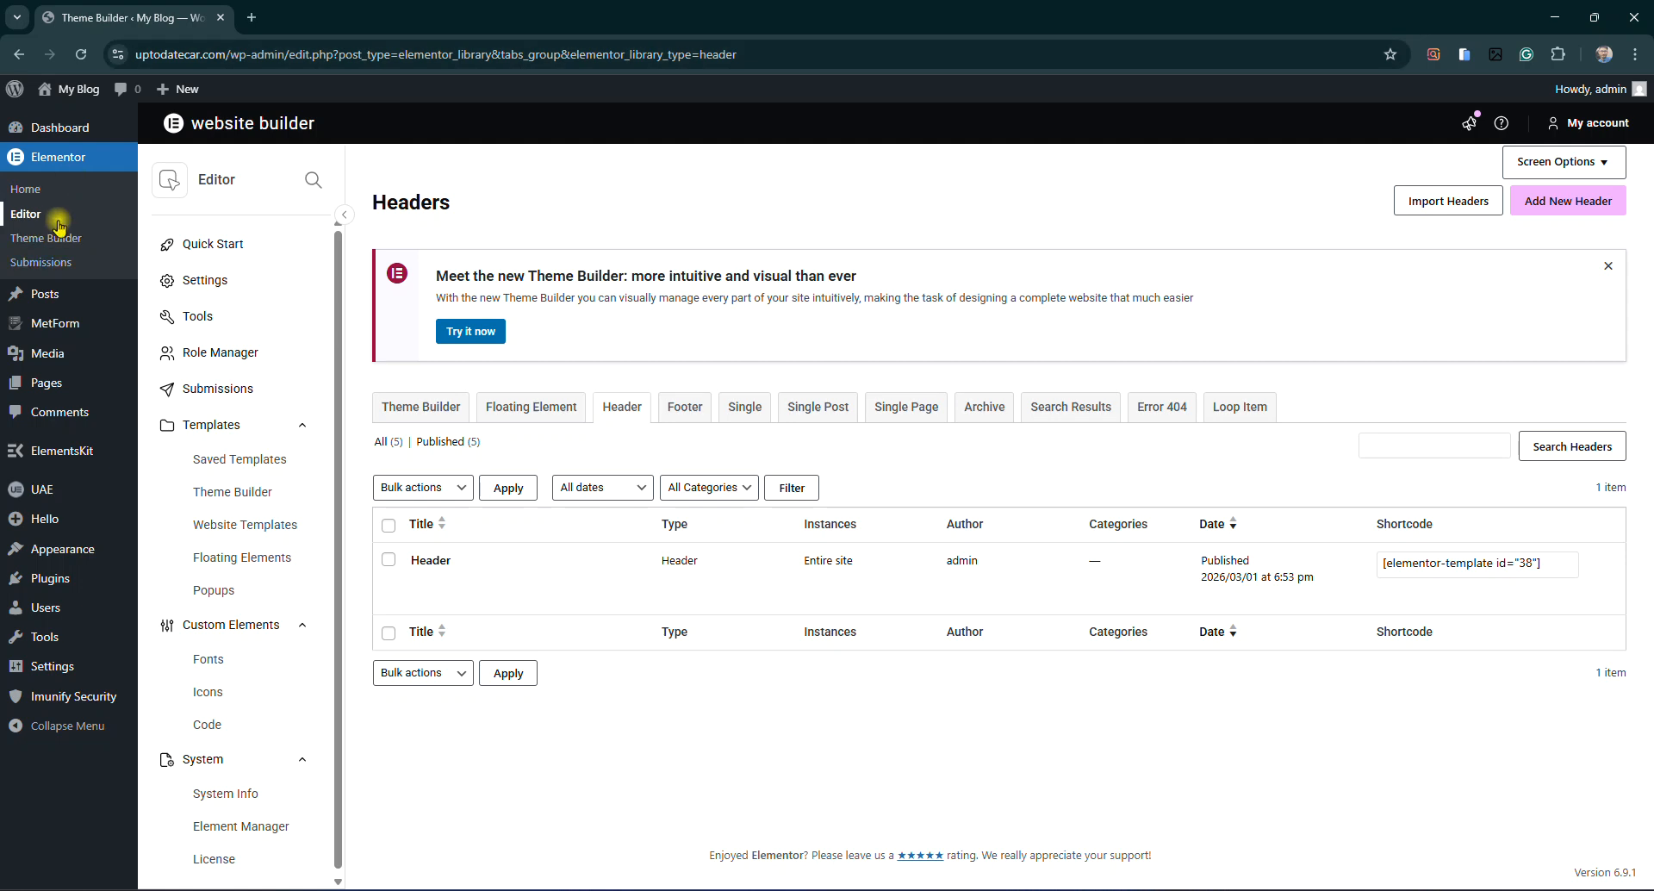
# Open the Home page's editor from All Pages in a new tab
pyautogui.moveTo(55, 303)
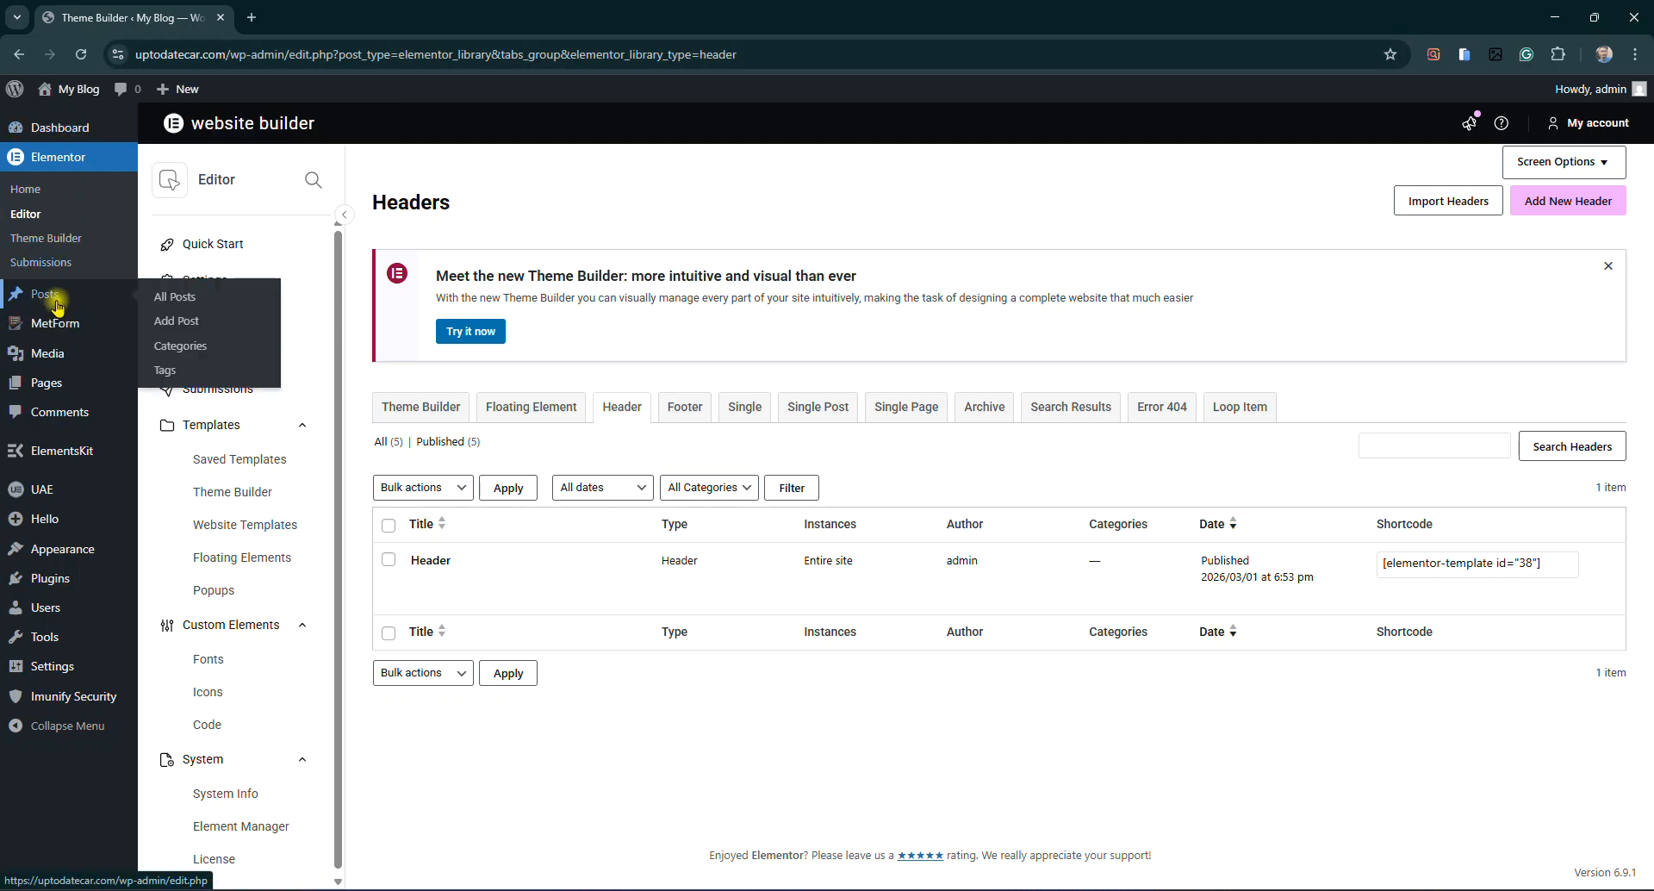
pyautogui.moveTo(56, 384)
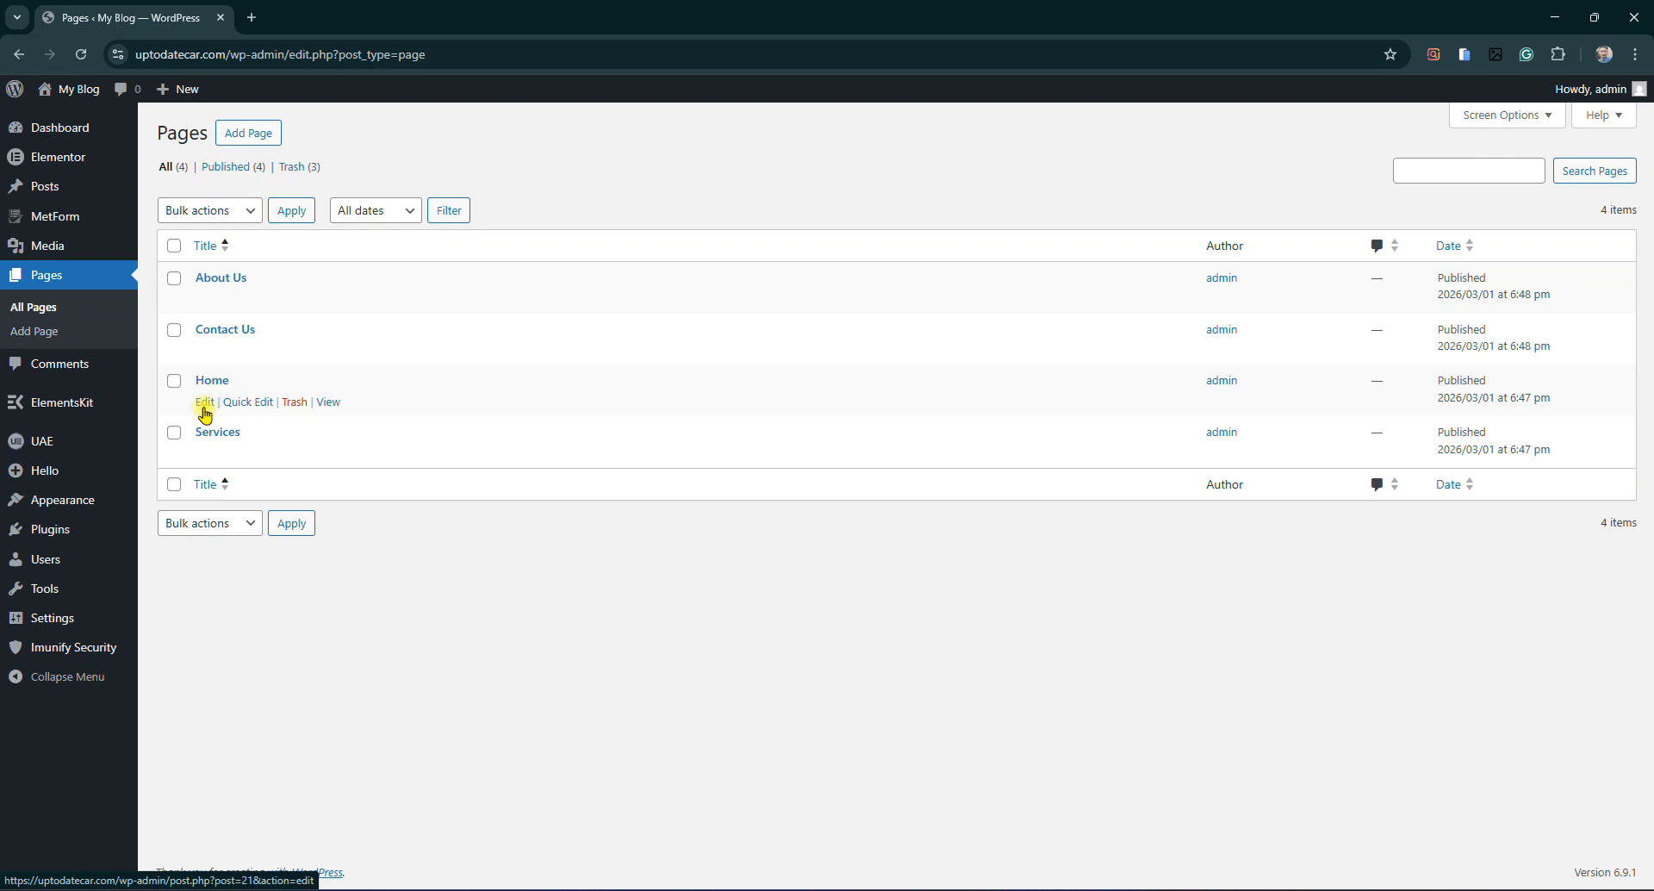
pyautogui.rightClick(205, 414)
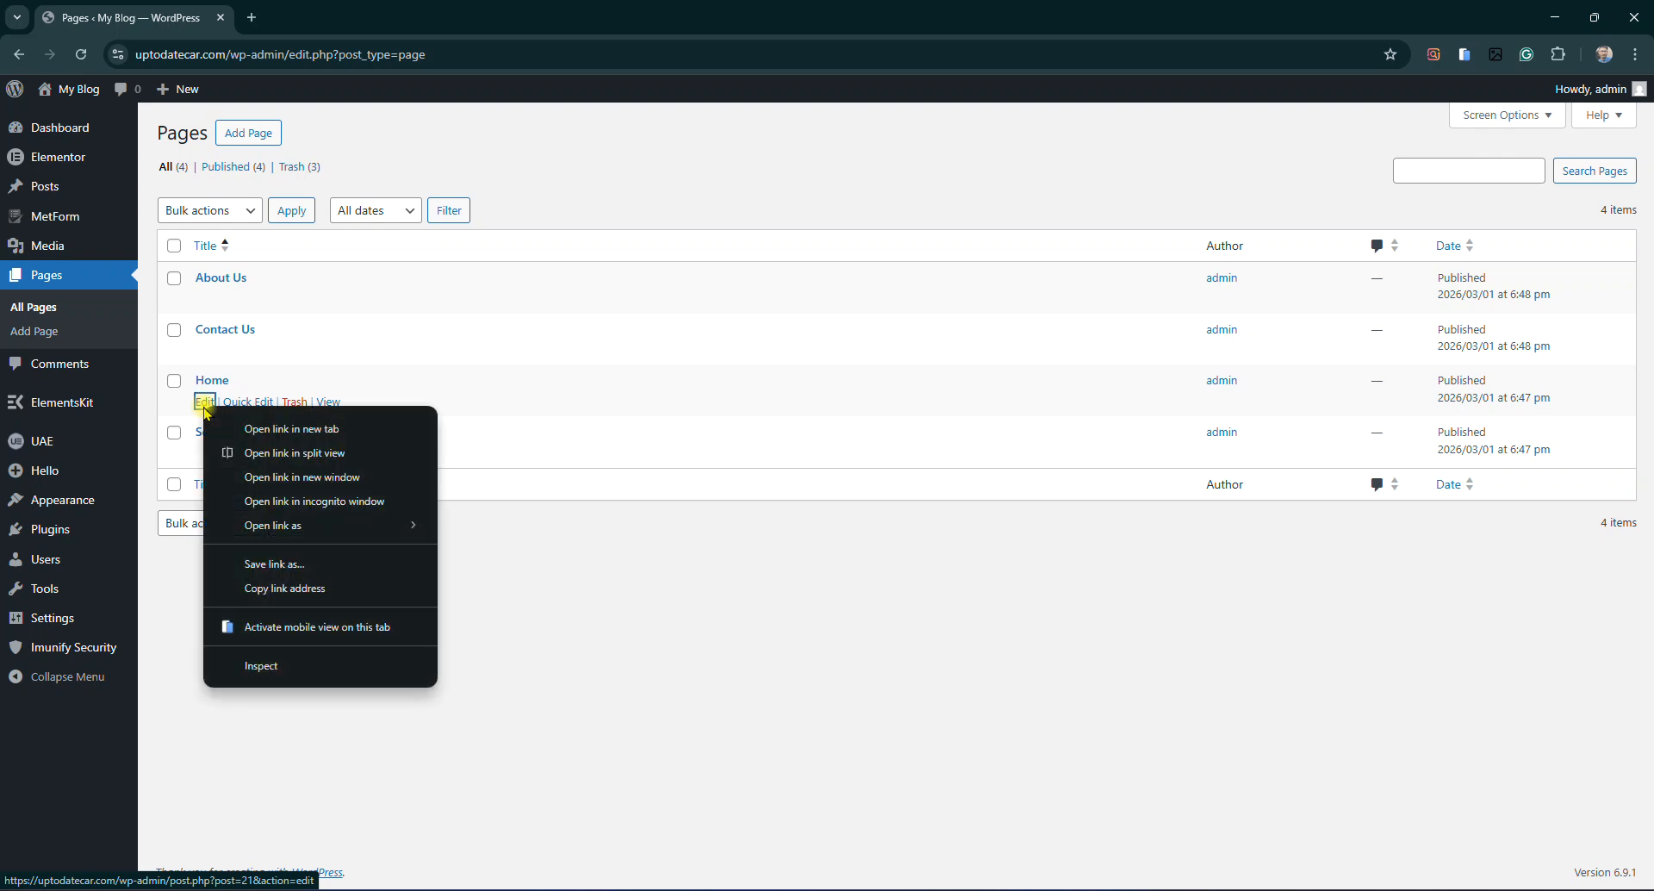
pyautogui.click(246, 428)
pyautogui.click(287, 8)
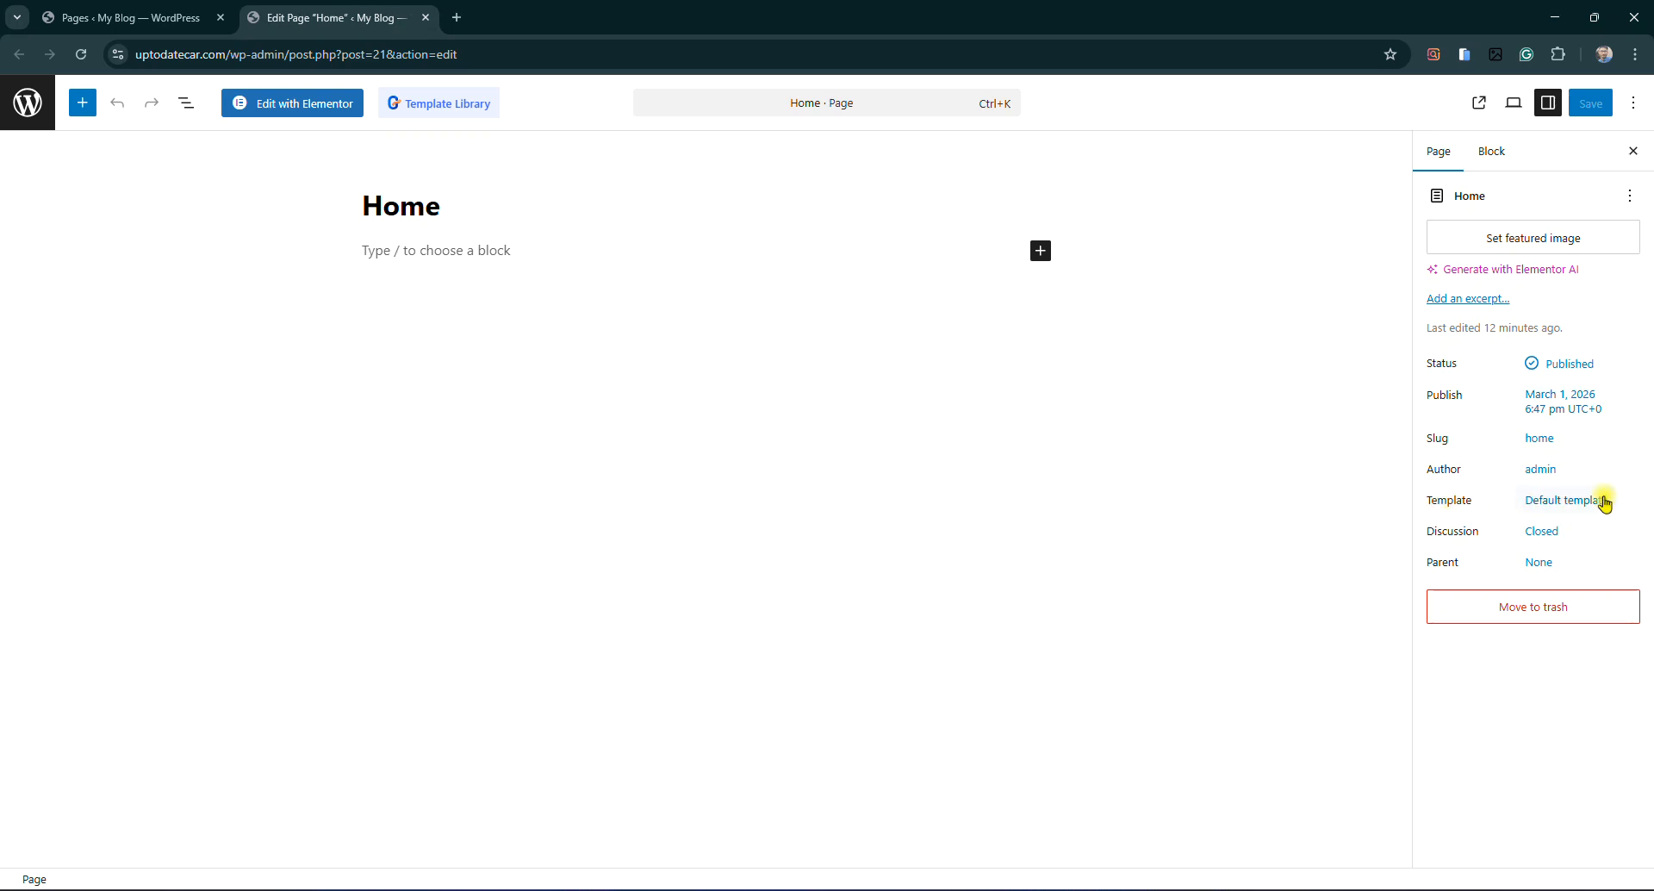
# Set the Home page template to Elementor Full Width and save the page
pyautogui.click(1573, 501)
pyautogui.click(1286, 603)
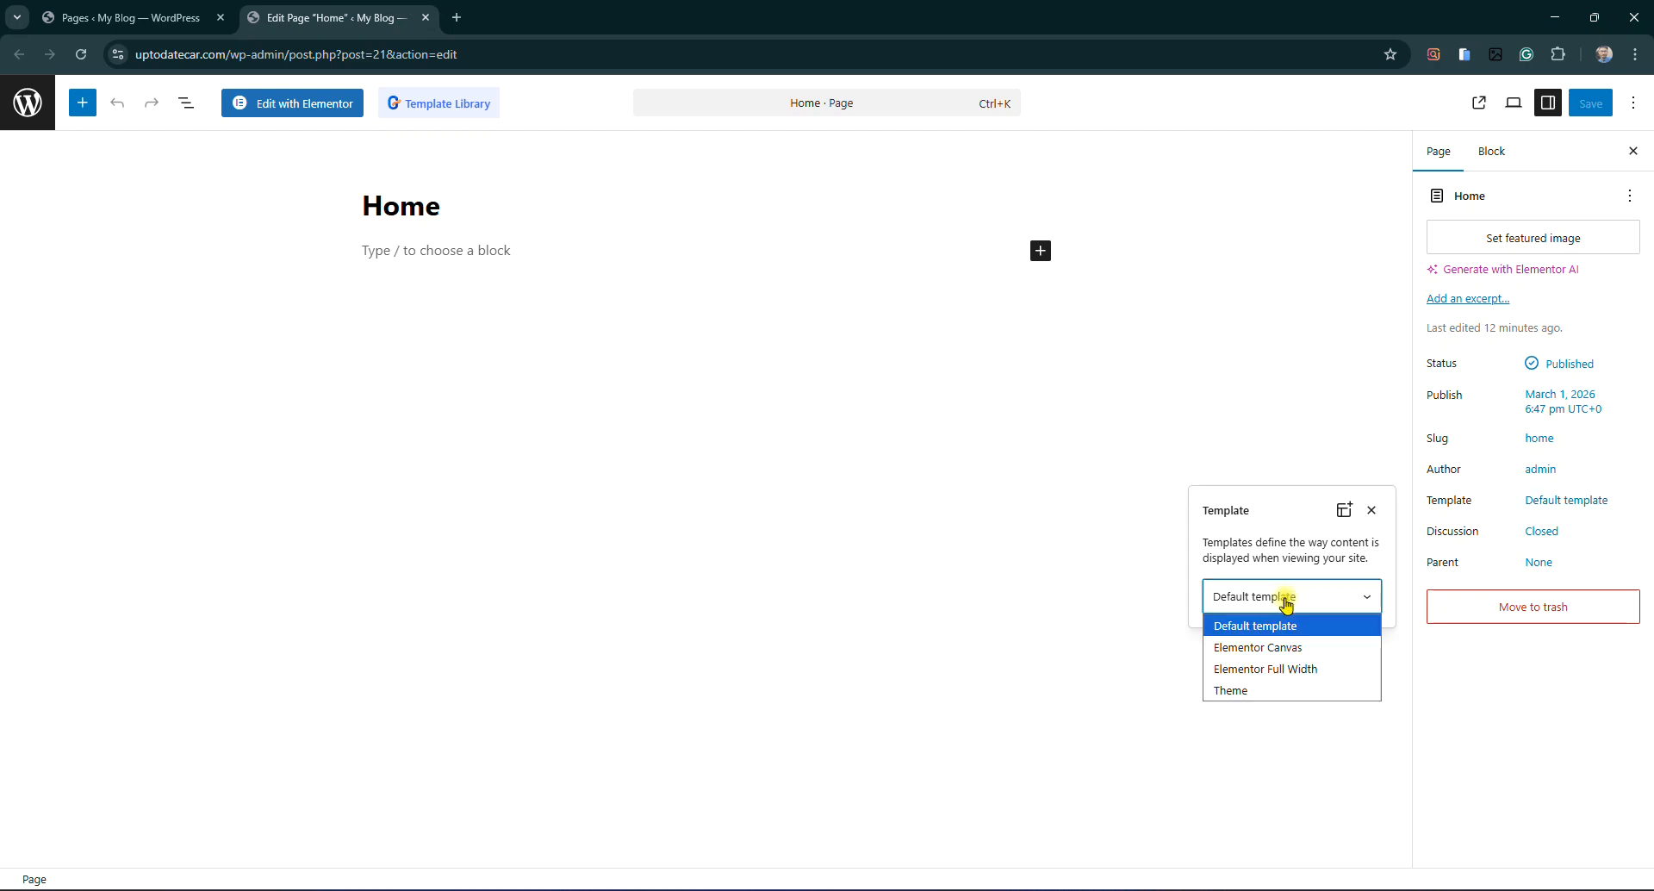
pyautogui.click(1305, 669)
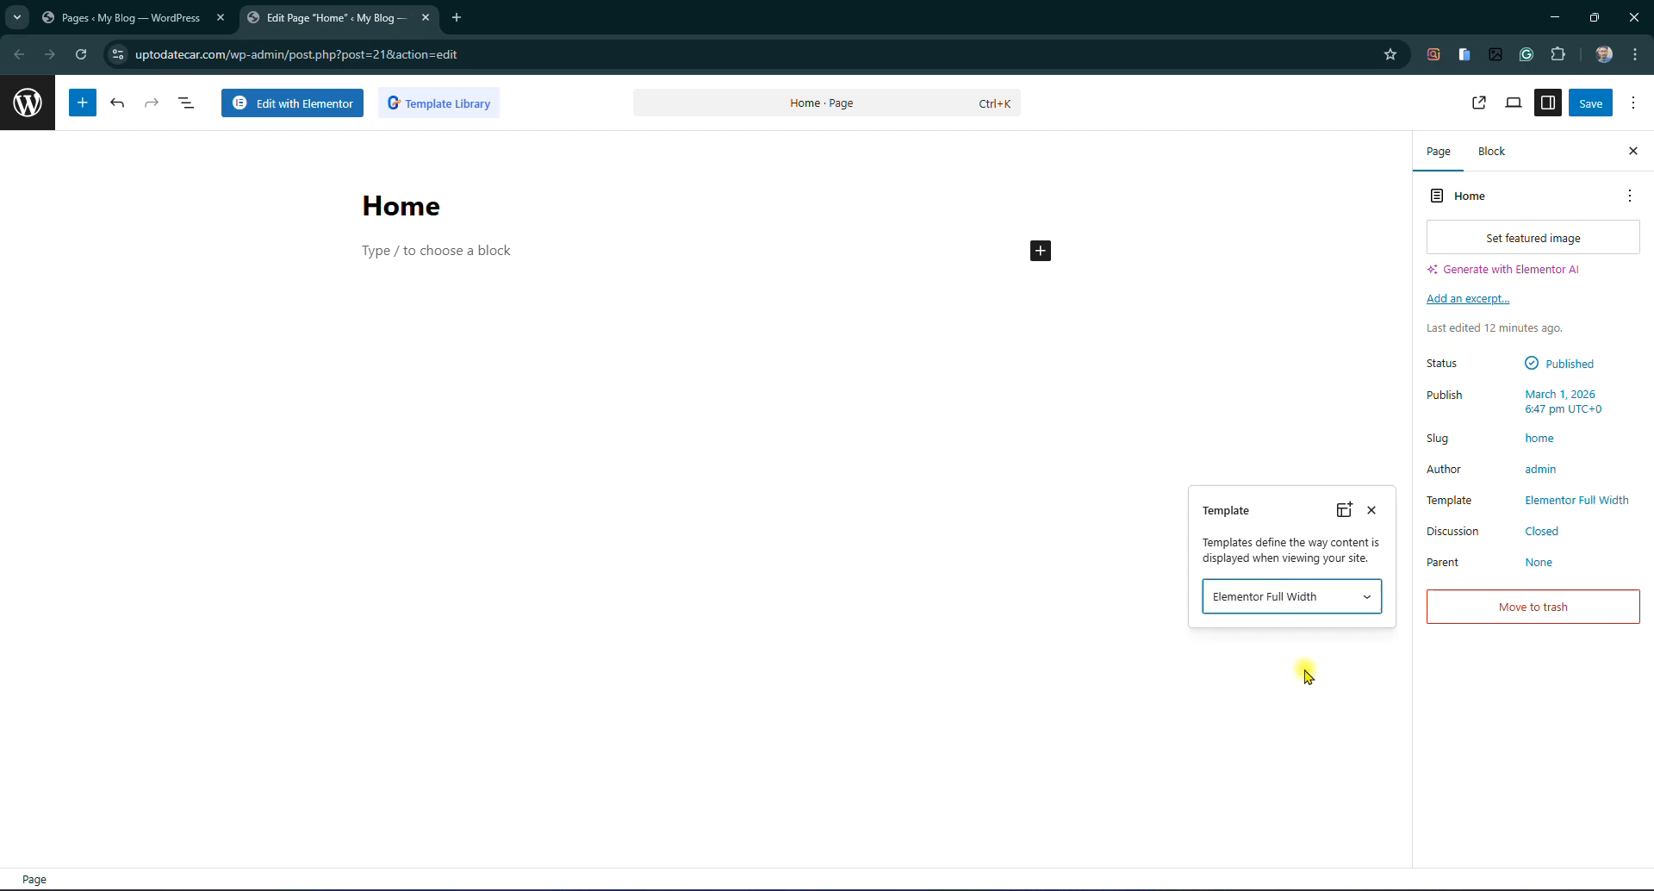
pyautogui.click(1589, 105)
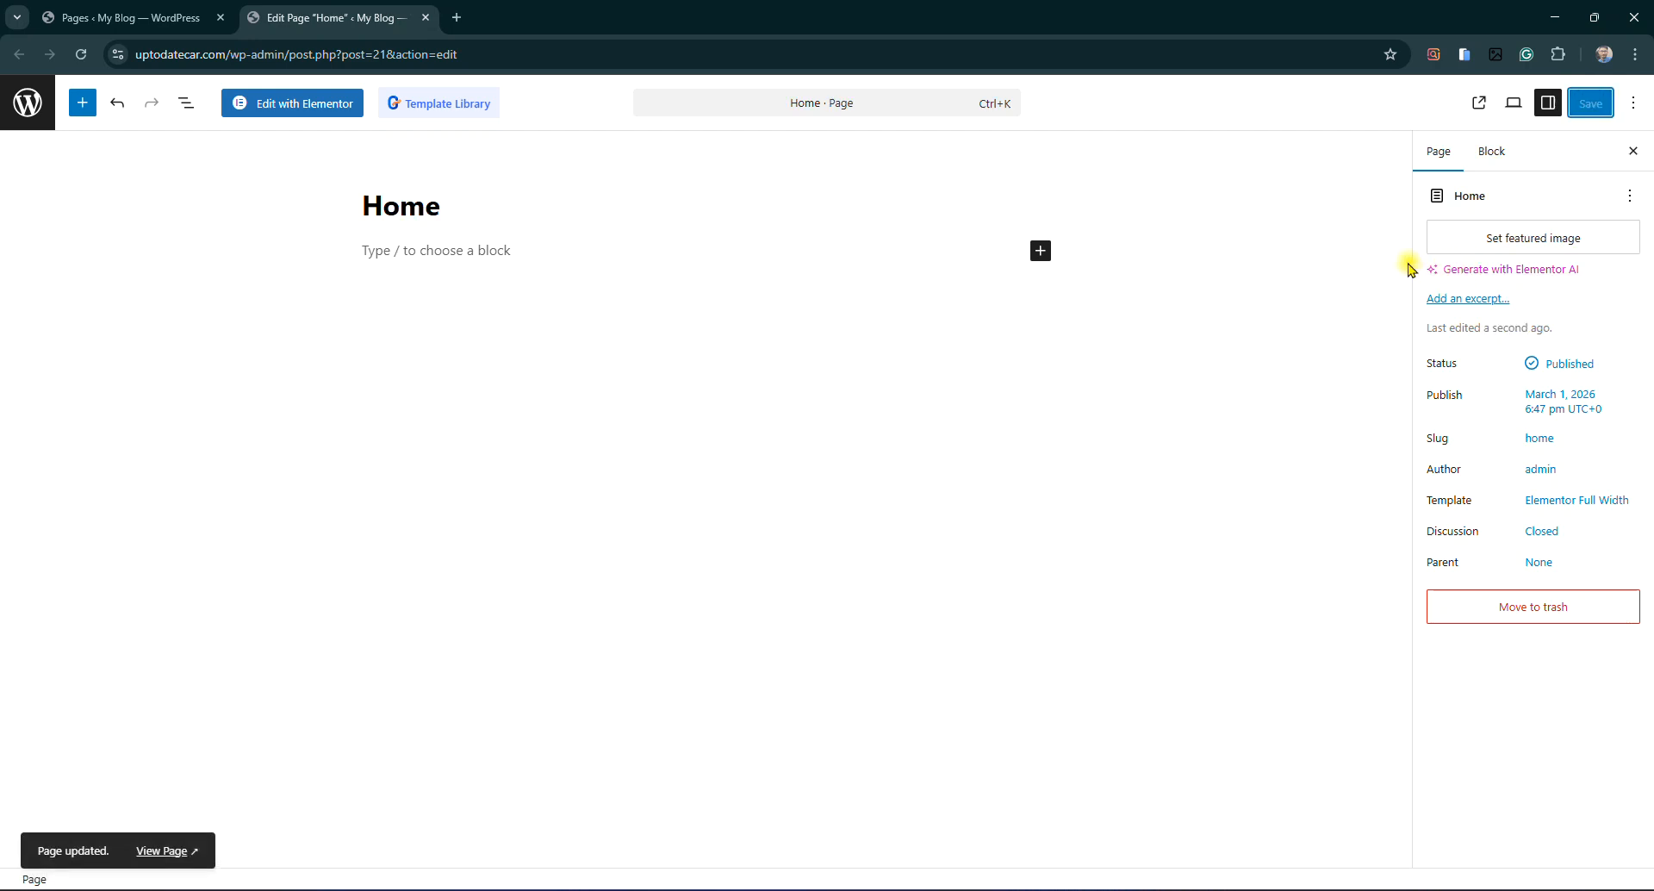
# Open the Home page in Elementor and dismiss the Launchpad checklist
pyautogui.click(295, 111)
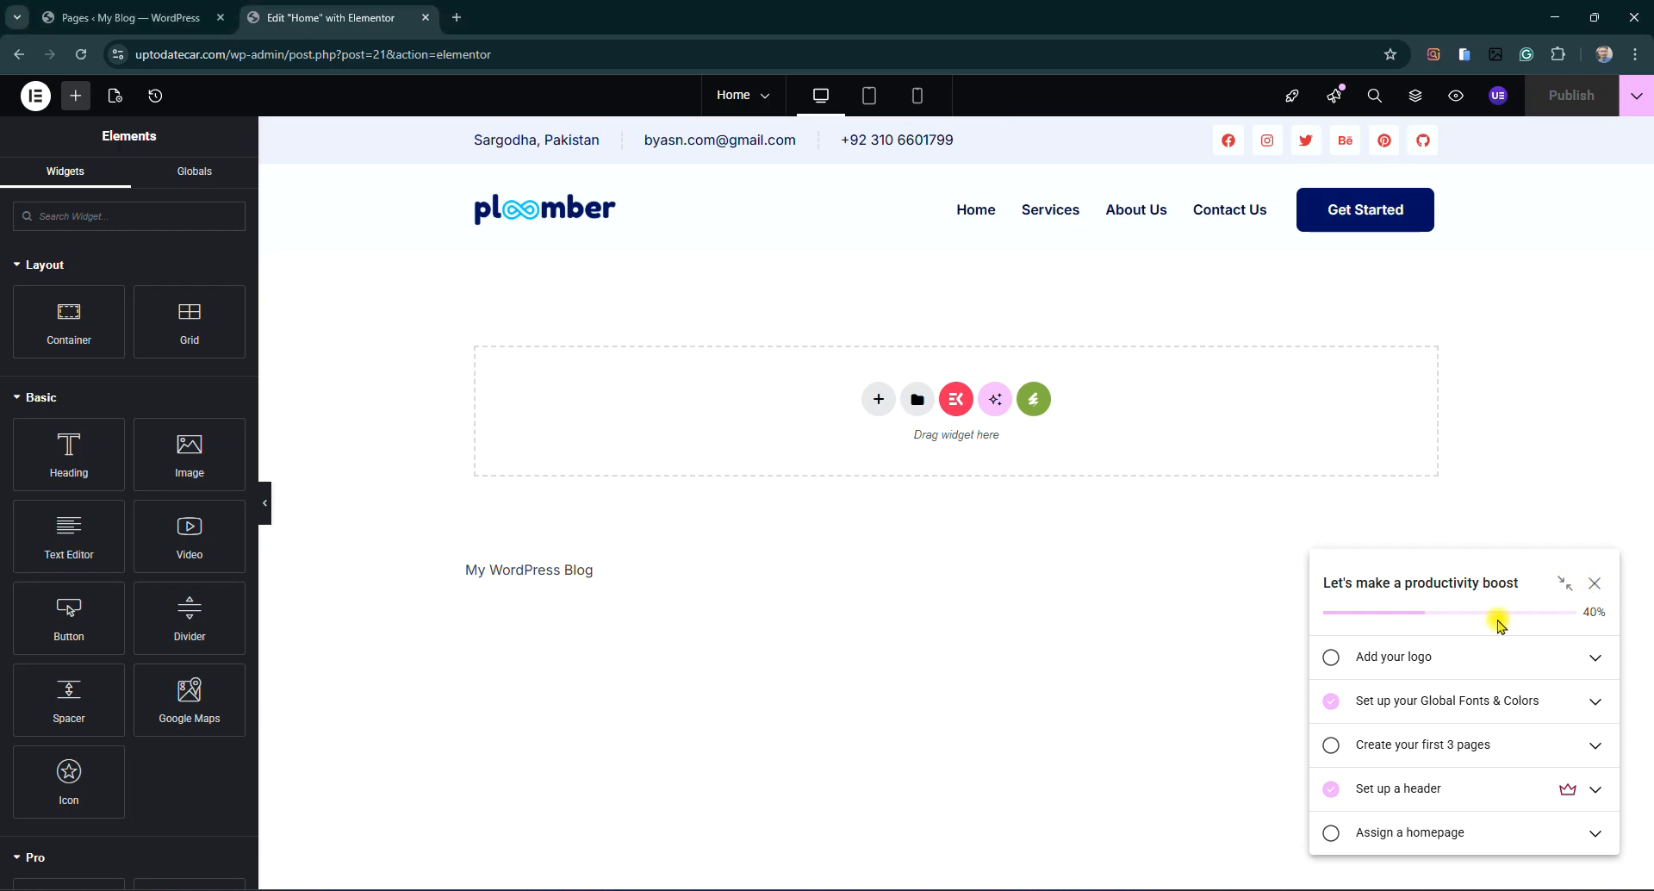
pyautogui.click(1593, 583)
pyautogui.click(1523, 250)
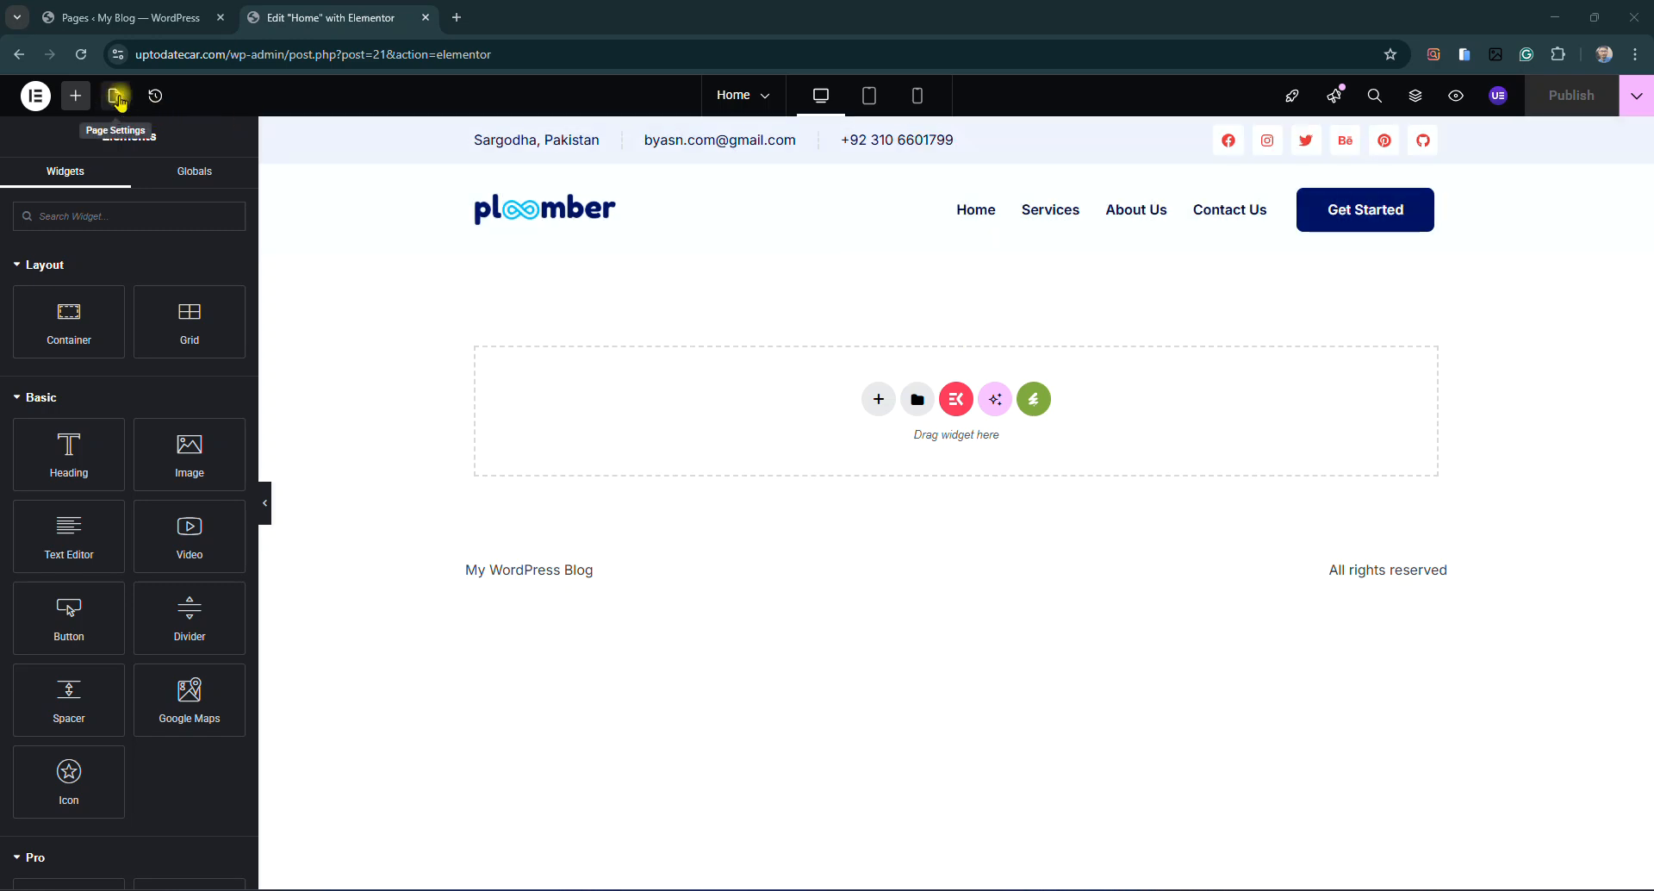
# Confirm the Home page's Page Layout is Elementor Full Width in Page Settings
pyautogui.click(116, 96)
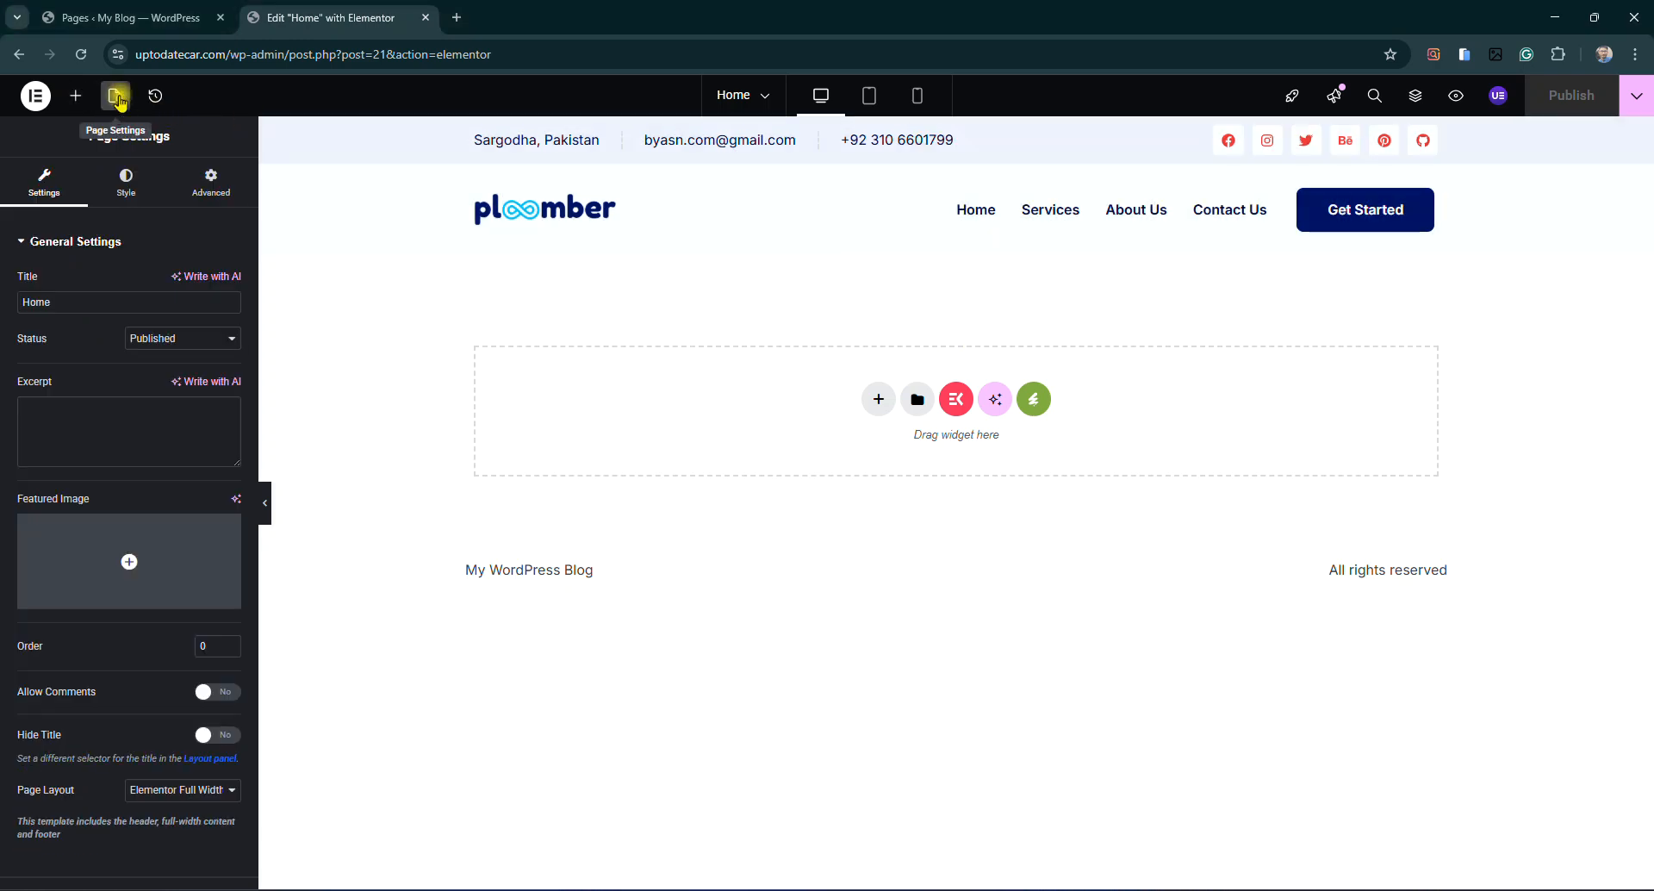
pyautogui.click(182, 799)
pyautogui.click(177, 819)
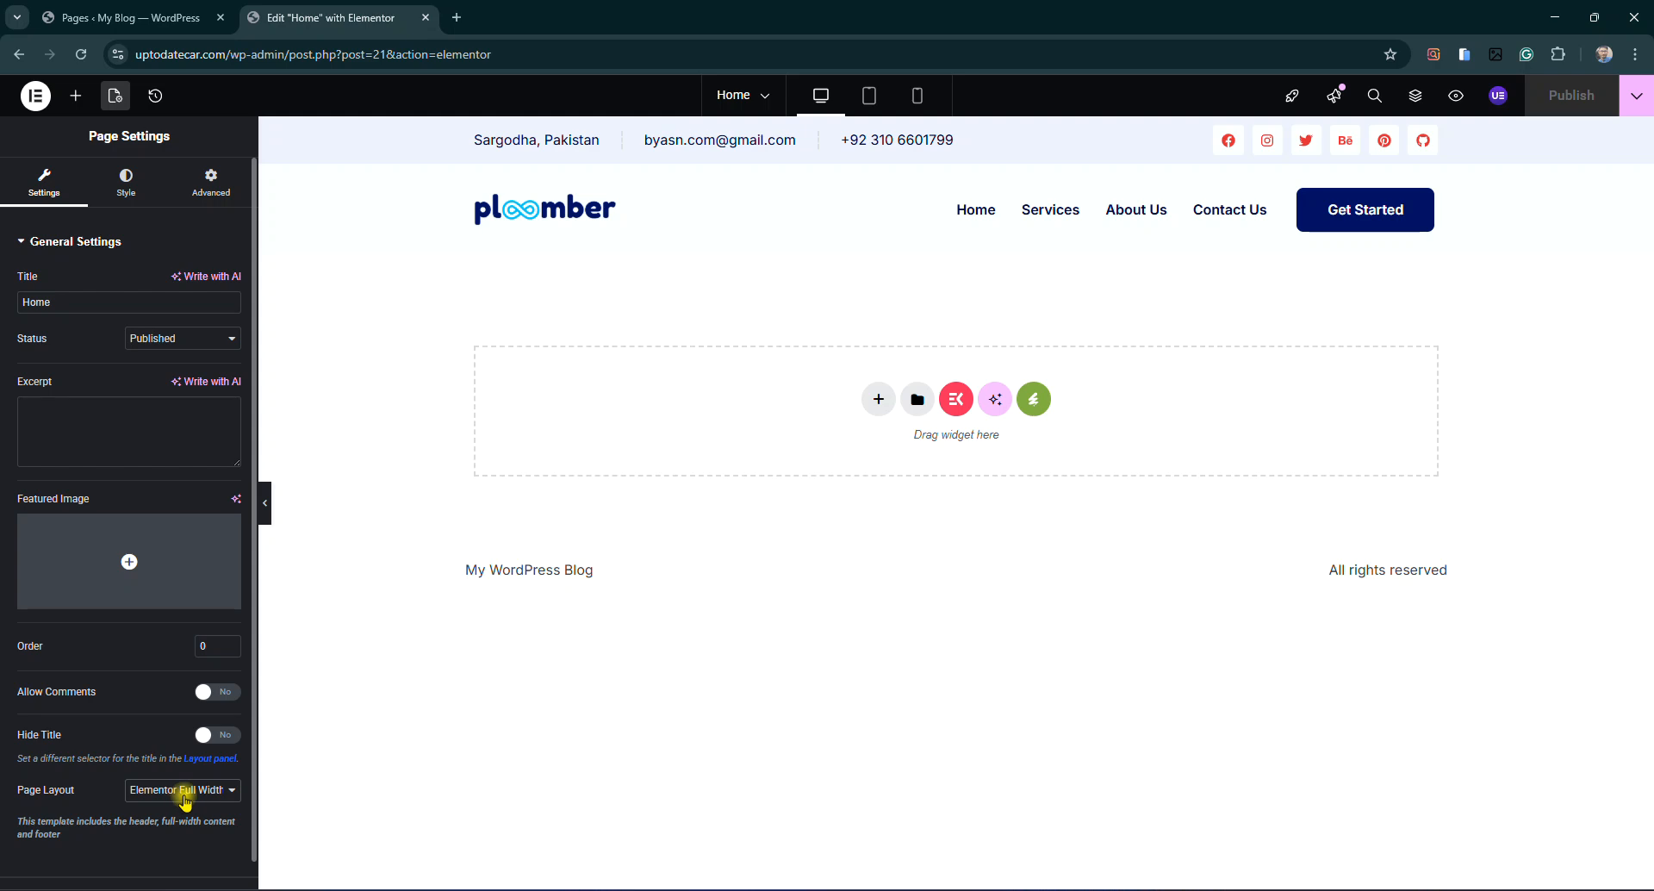
pyautogui.click(1034, 402)
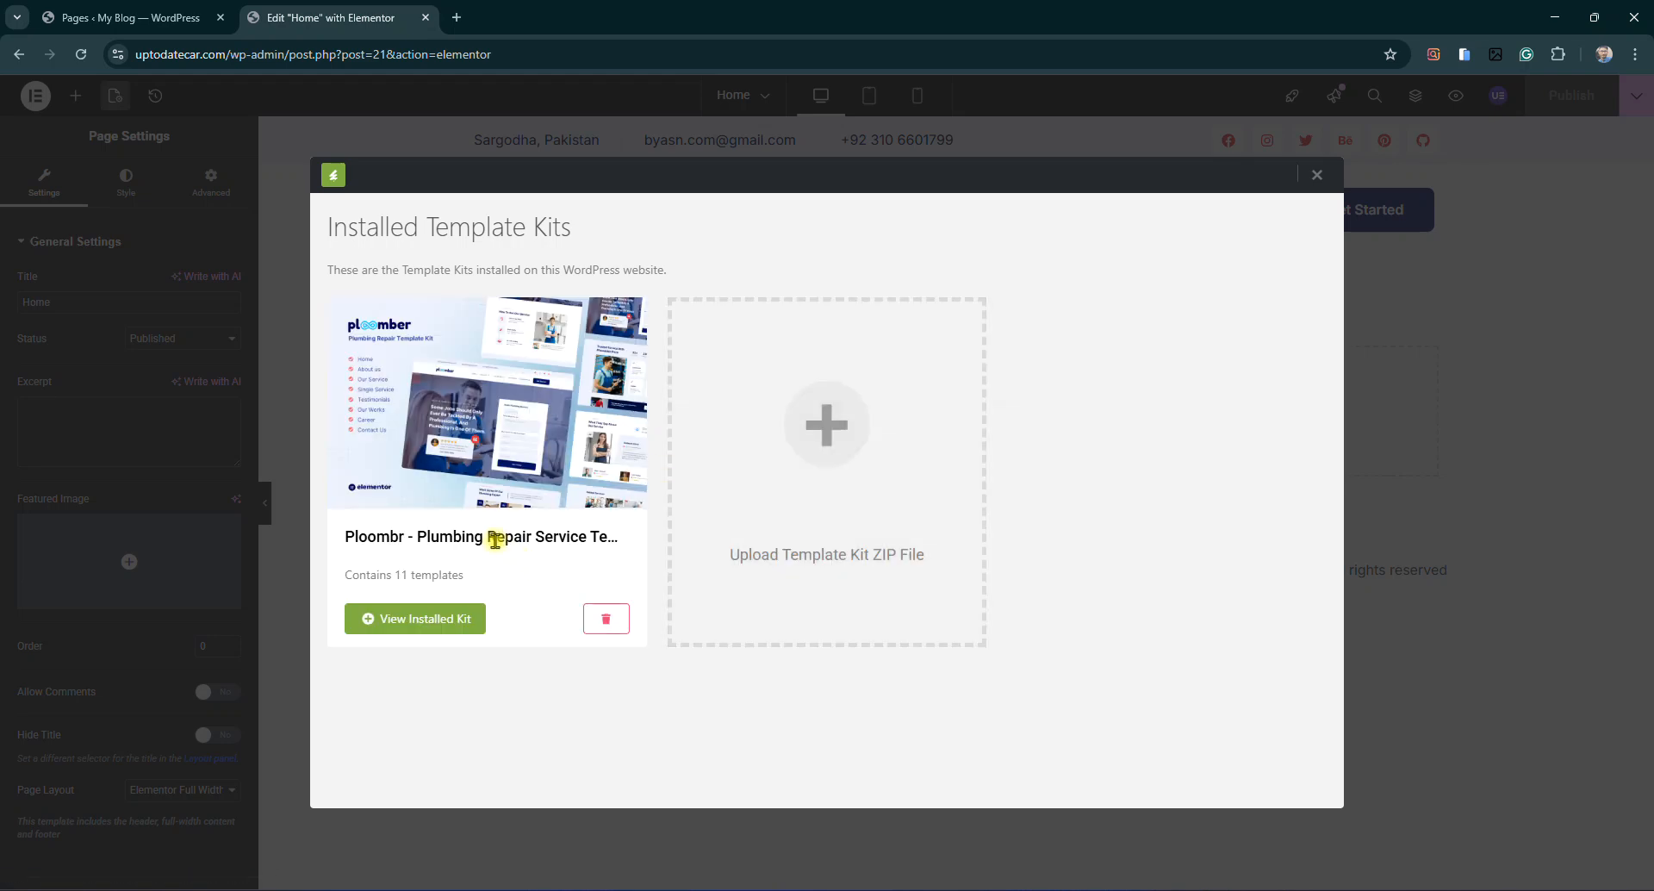
# Preview the Ploombr kit's Home page template, then insert it into the Home page
pyautogui.click(514, 454)
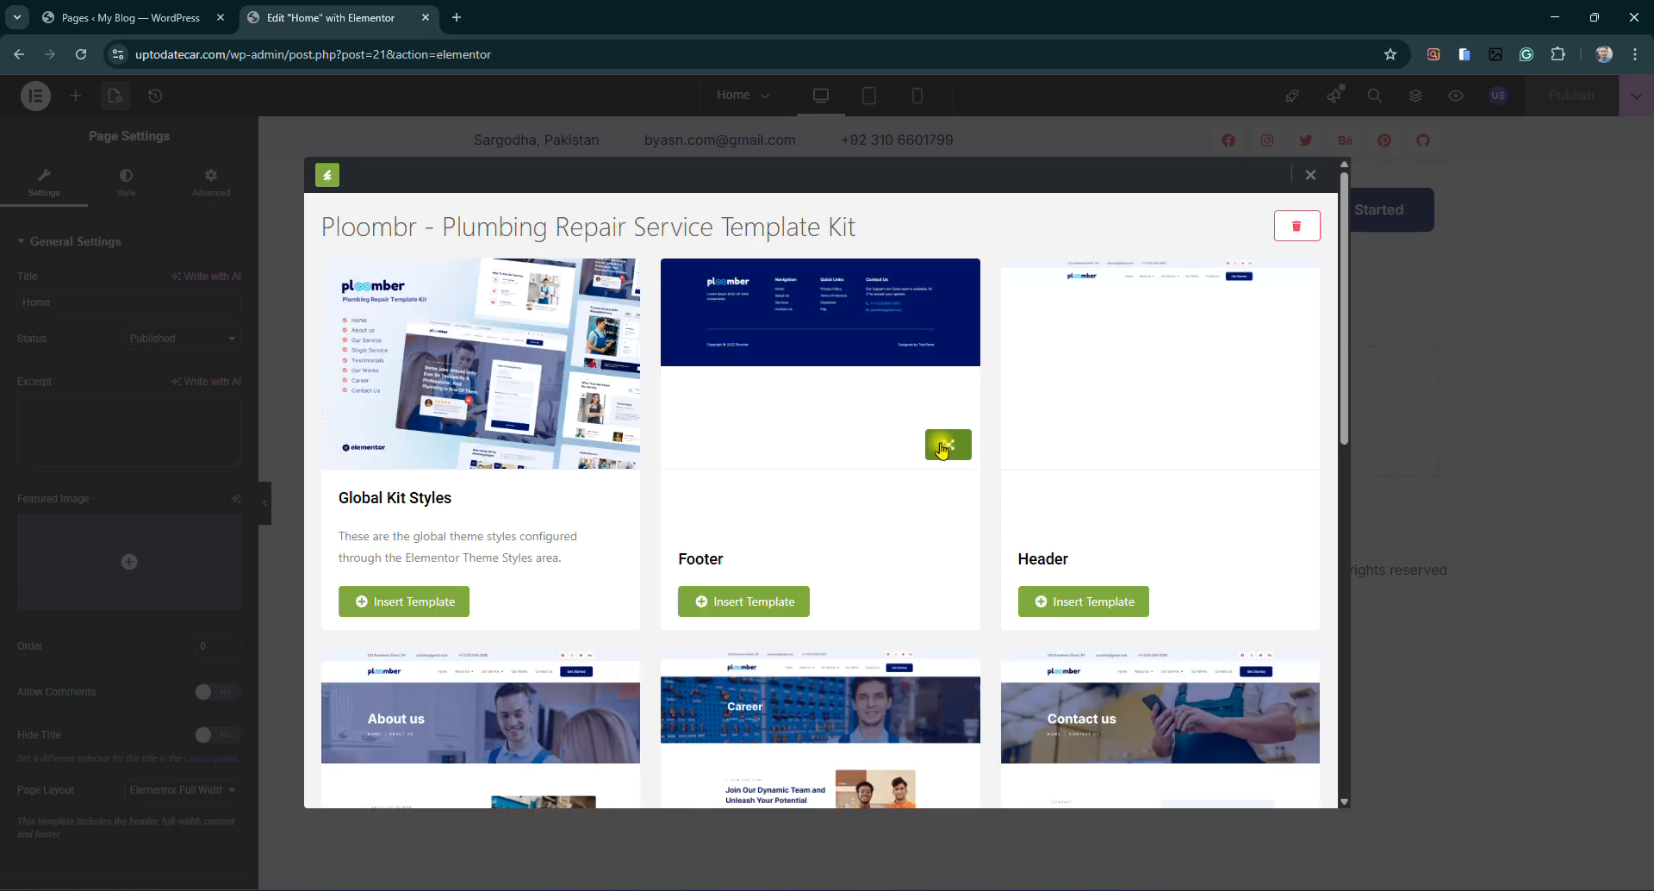
pyautogui.scroll(-6, 853, 514)
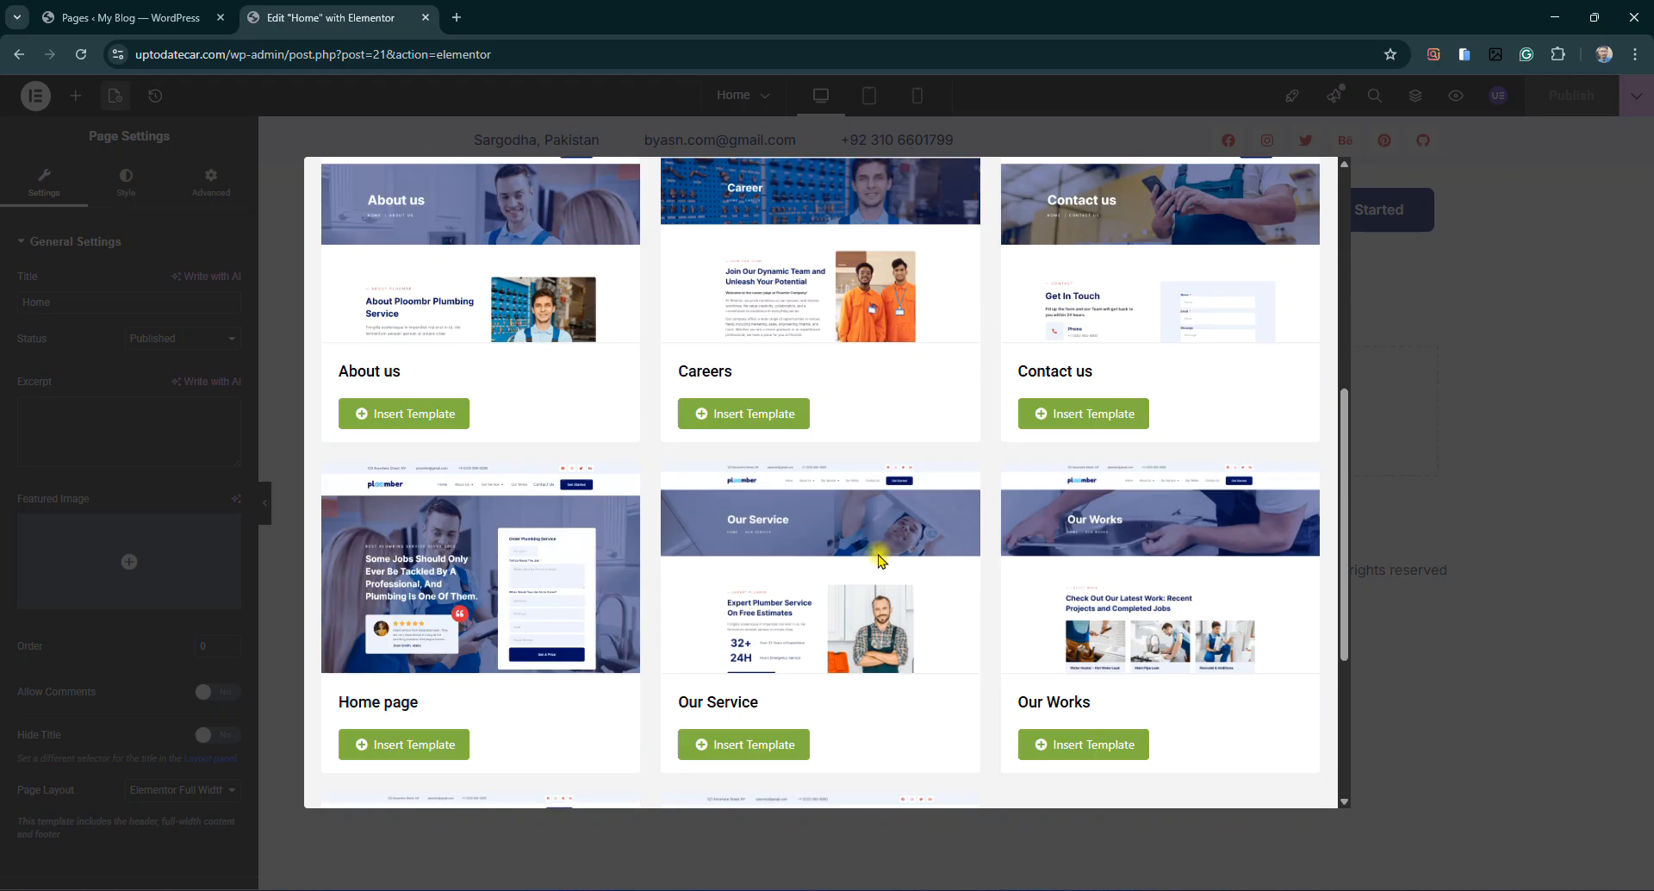
pyautogui.scroll(-3, 881, 560)
pyautogui.moveTo(330, 422); pyautogui.dragTo(417, 414)
pyautogui.scroll(3, 591, 396)
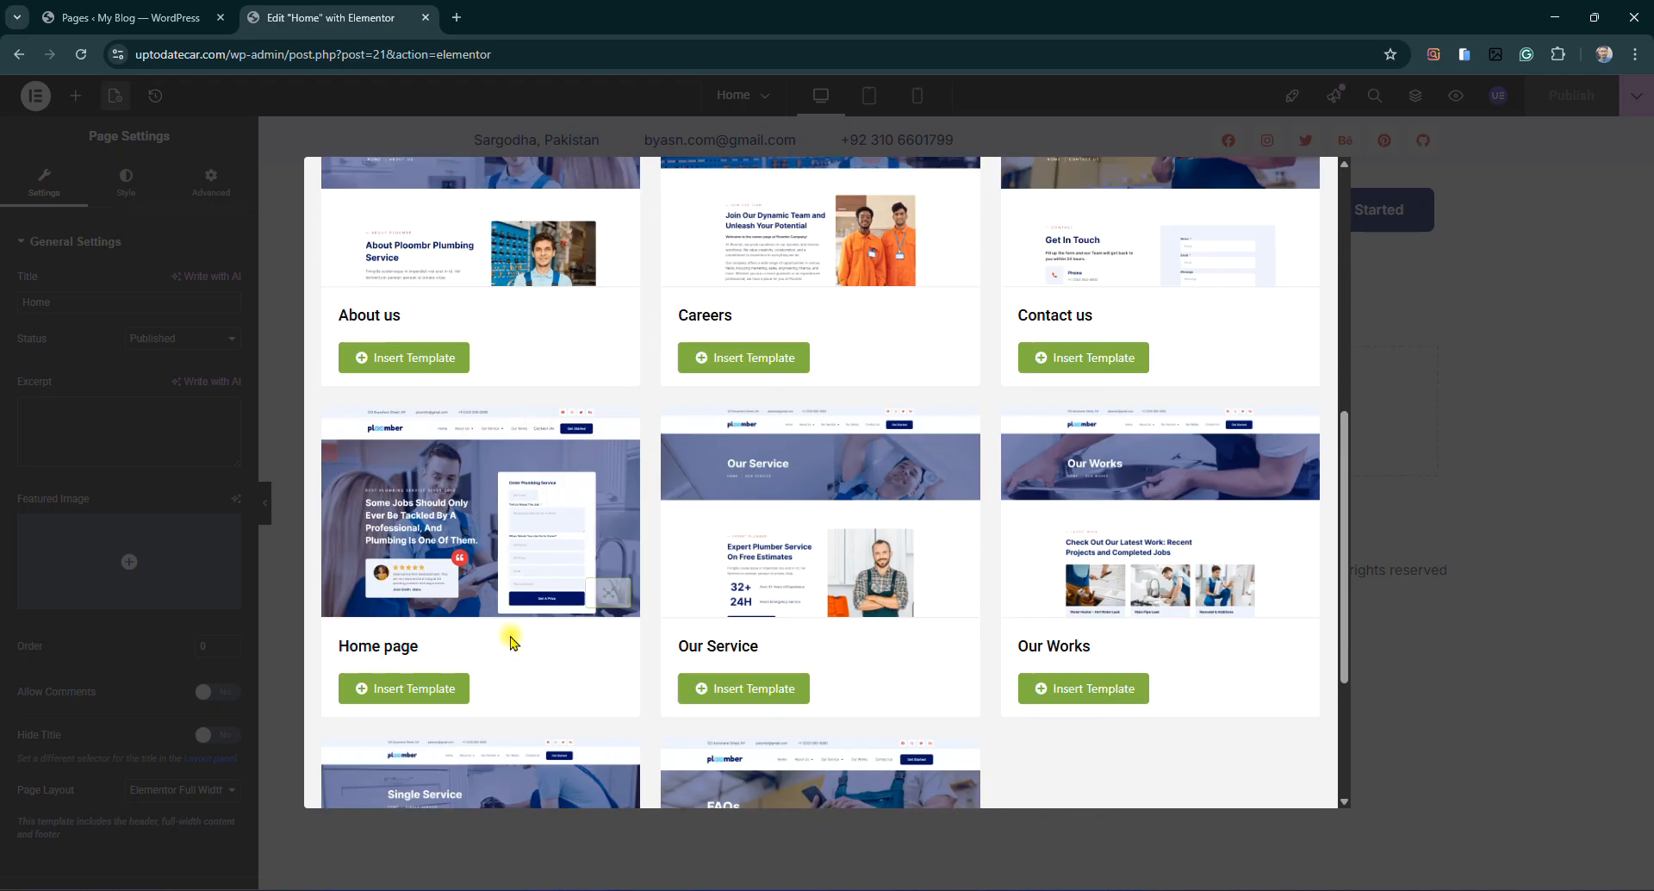
pyautogui.click(603, 583)
pyautogui.scroll(-10, 942, 381)
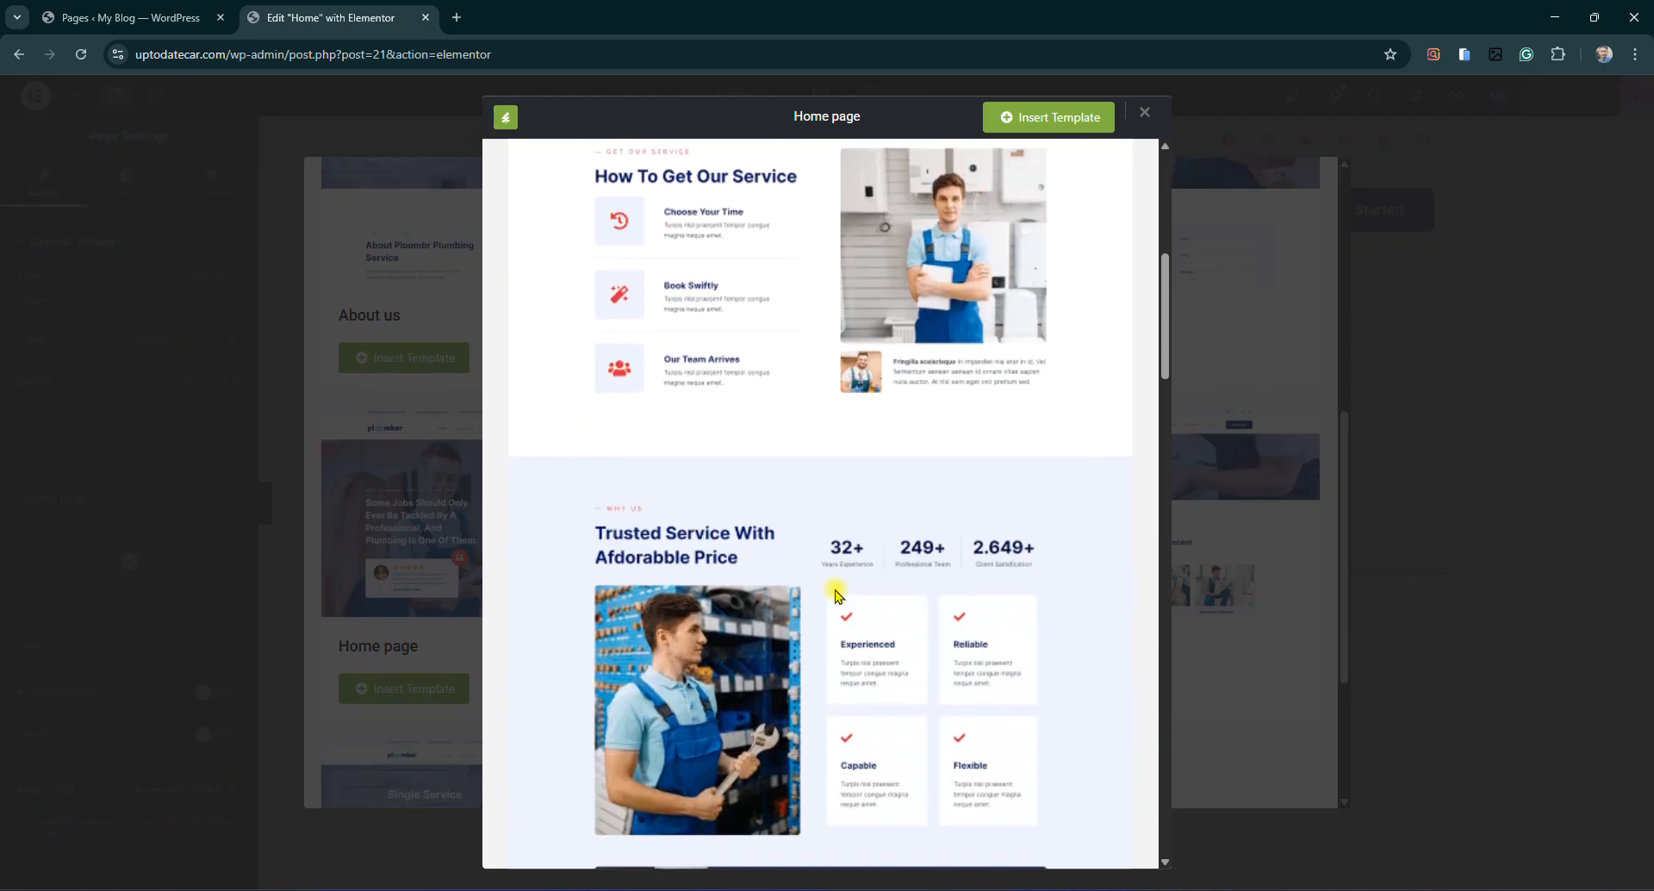
pyautogui.scroll(-8, 836, 595)
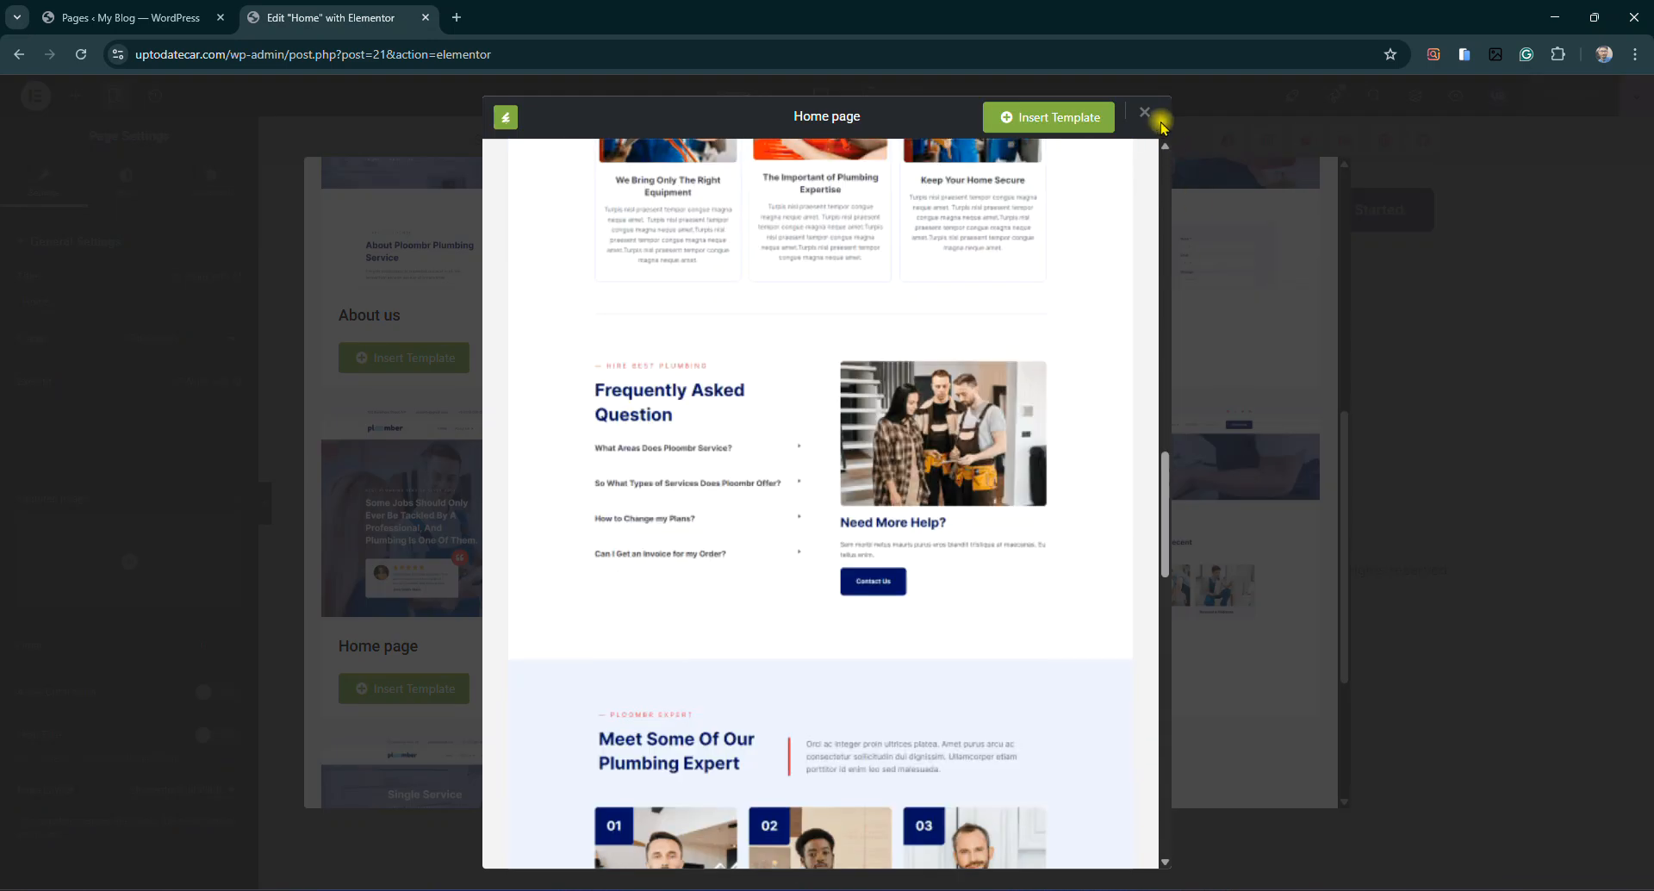
pyautogui.click(1145, 113)
pyautogui.click(412, 695)
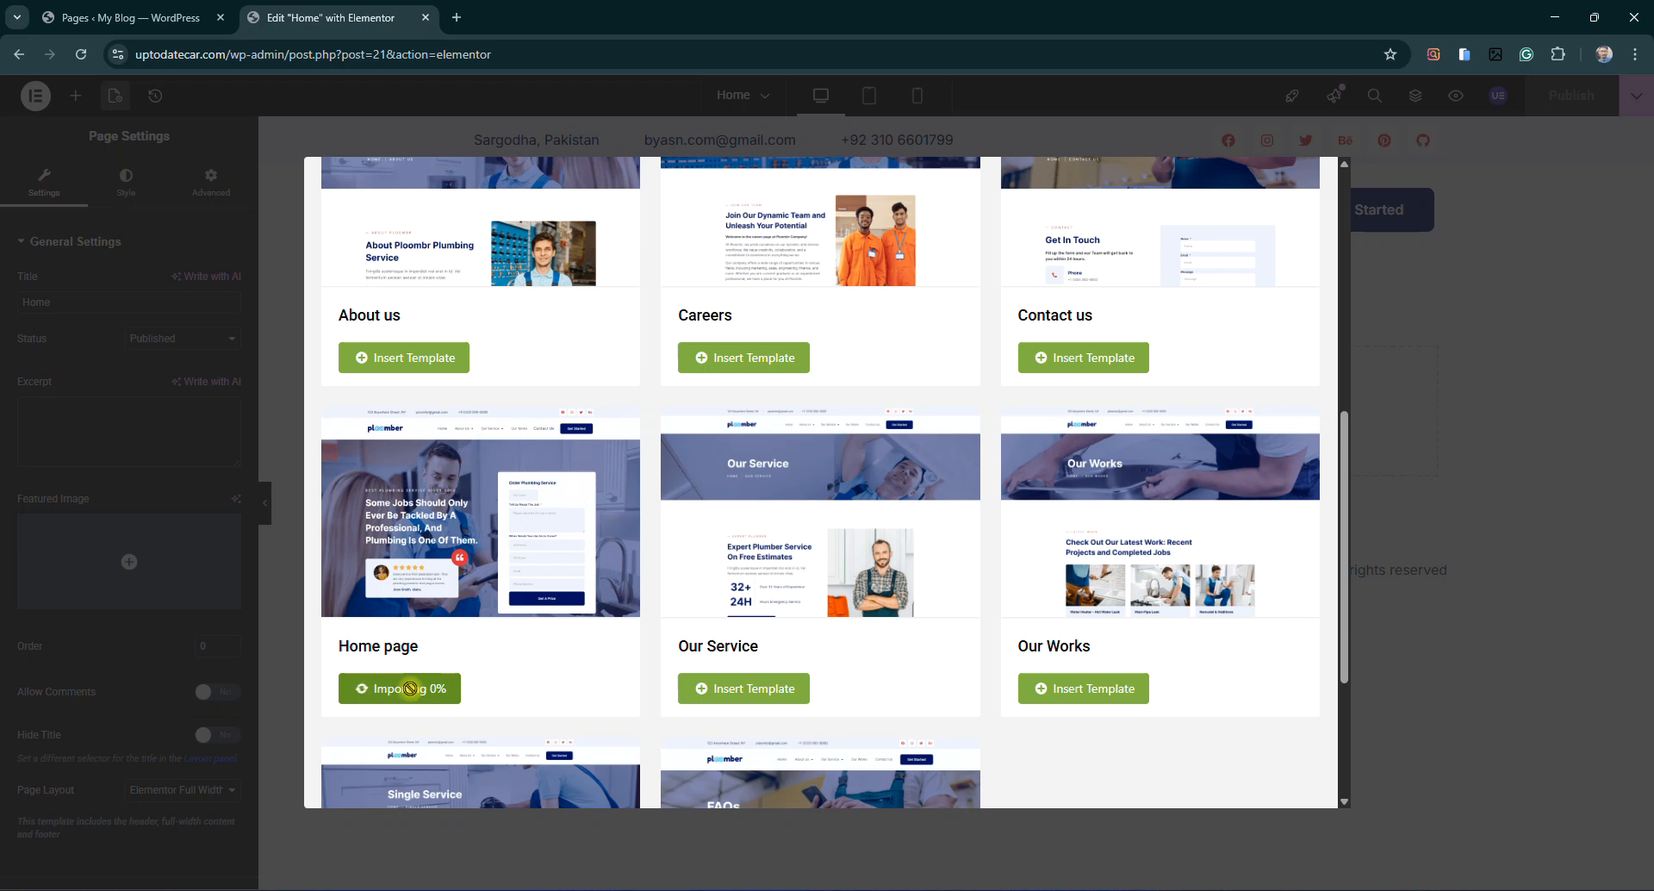
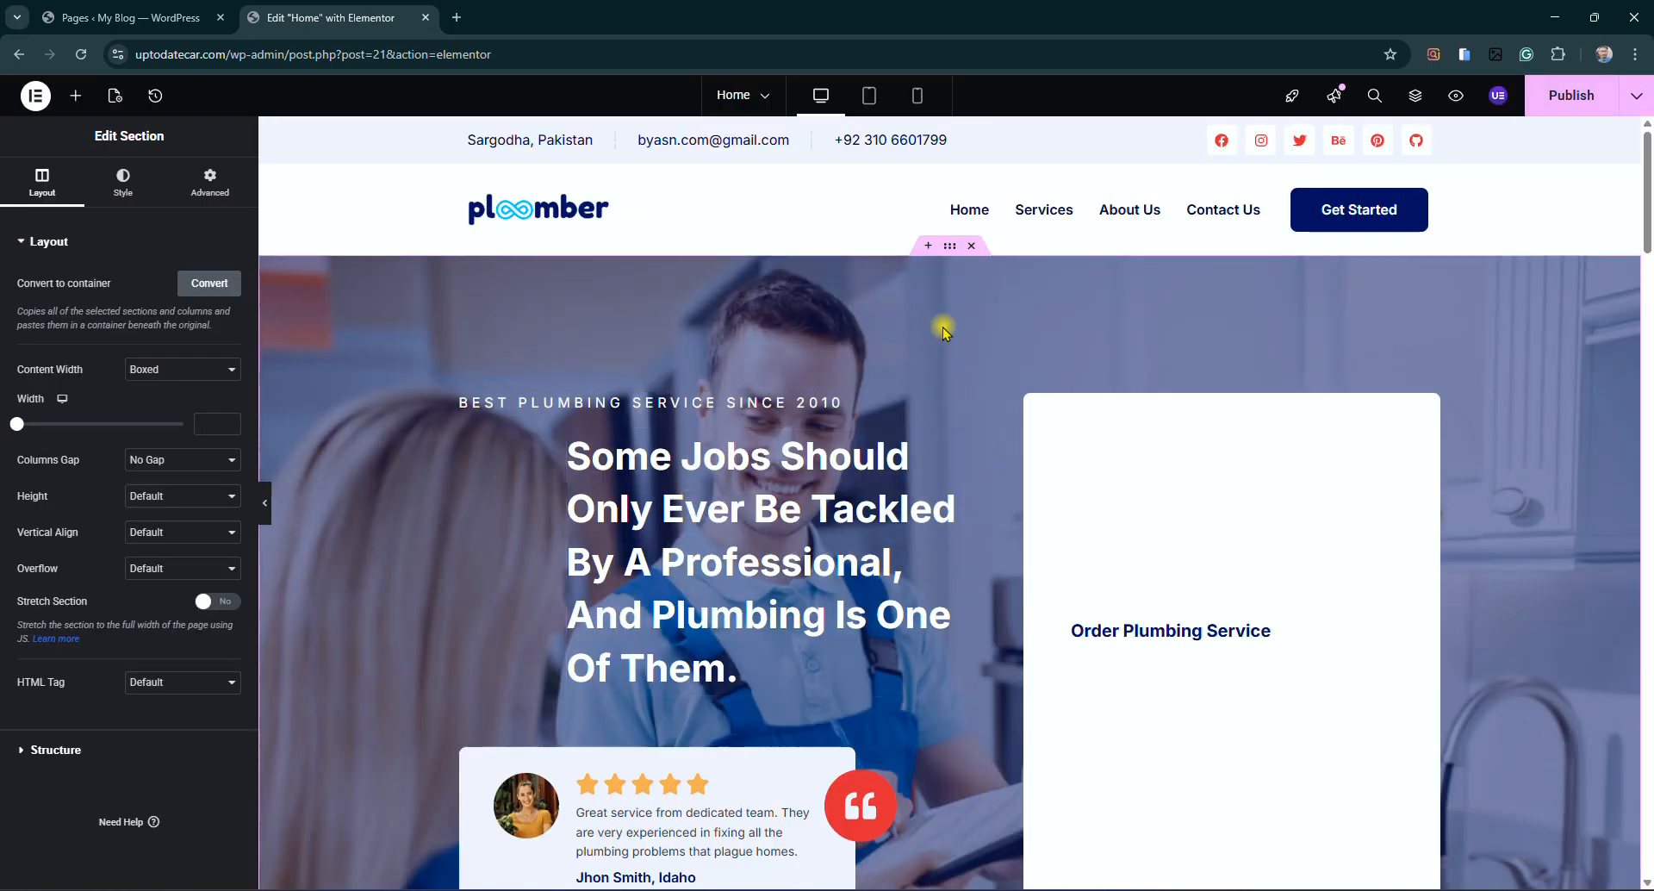
# Scroll through the inserted Ploombr template and return to the hero section
pyautogui.scroll(-5, 934, 495)
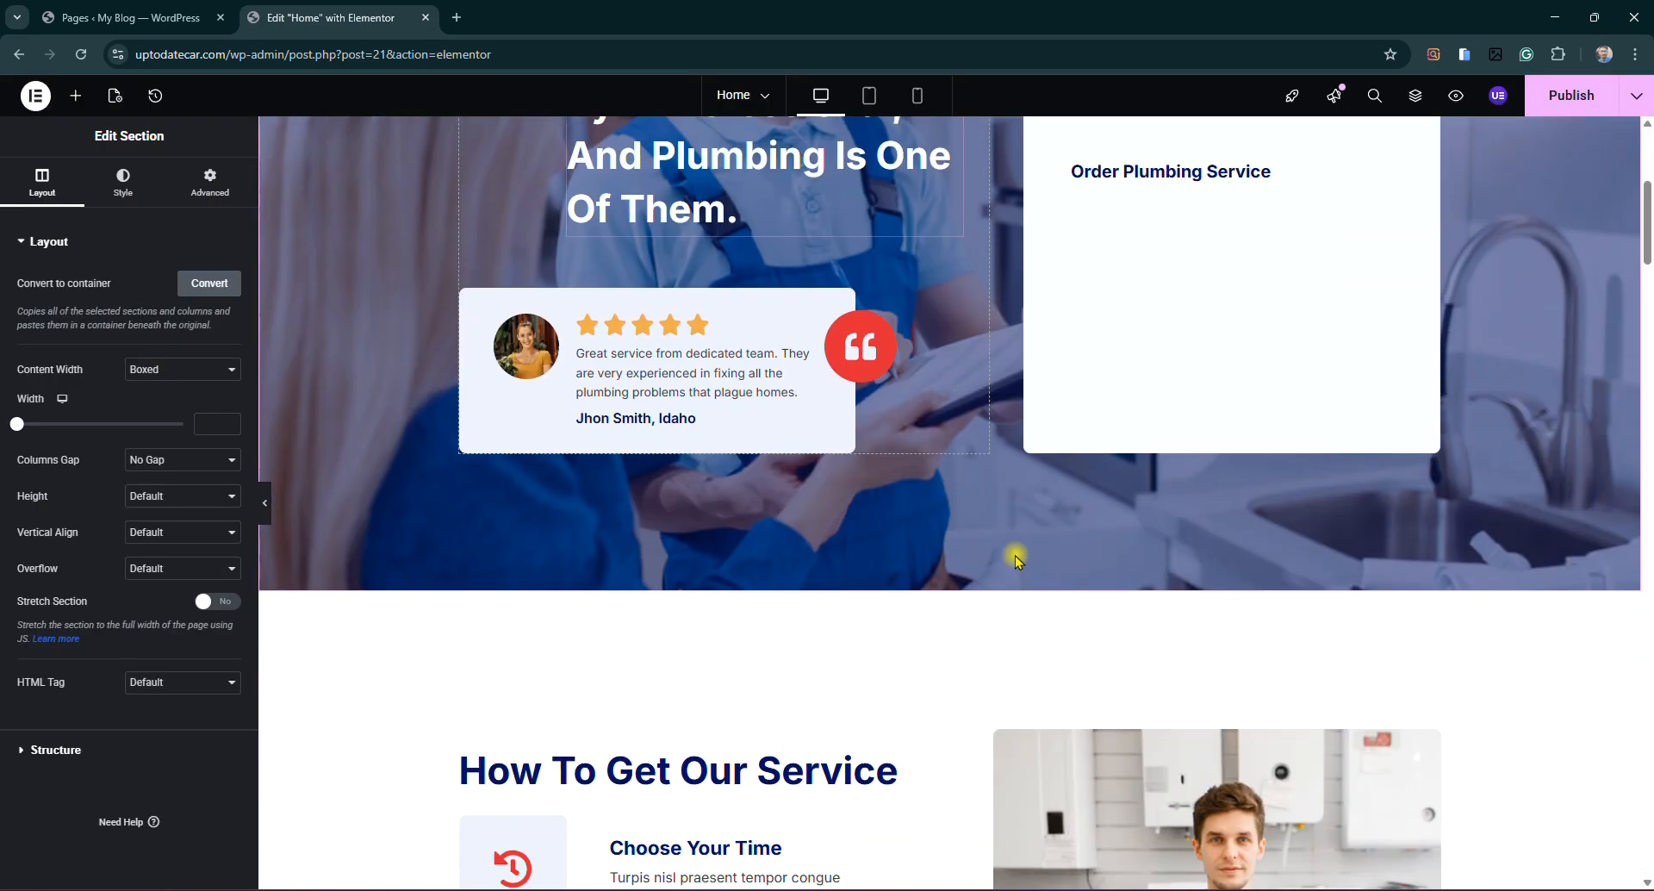
pyautogui.scroll(-13, 850, 630)
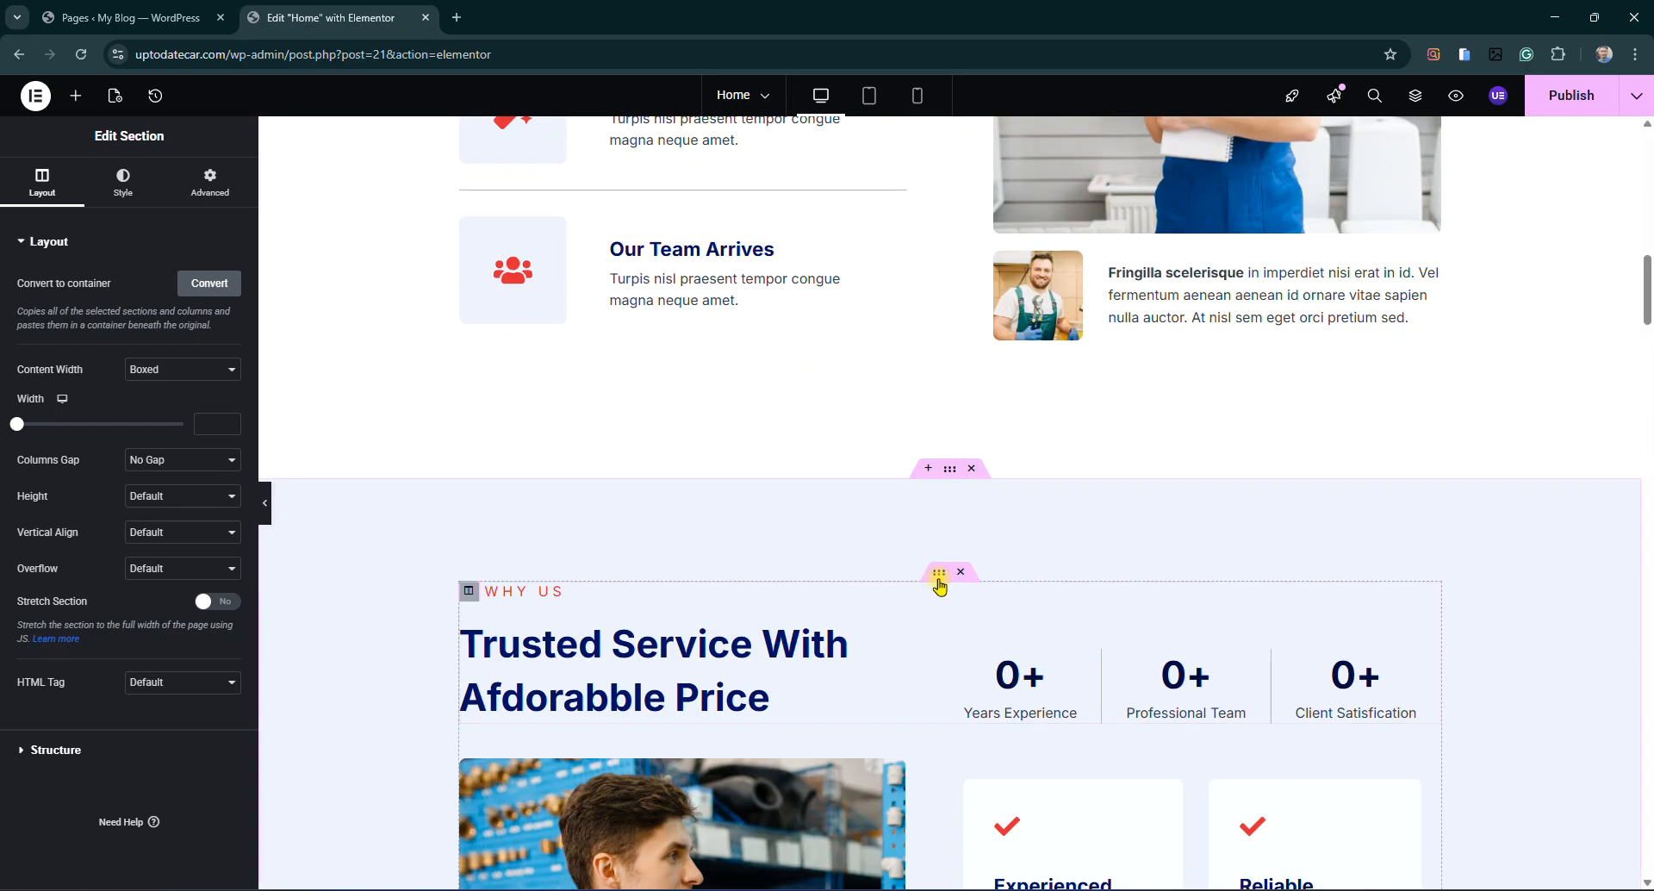
pyautogui.scroll(-13, 942, 584)
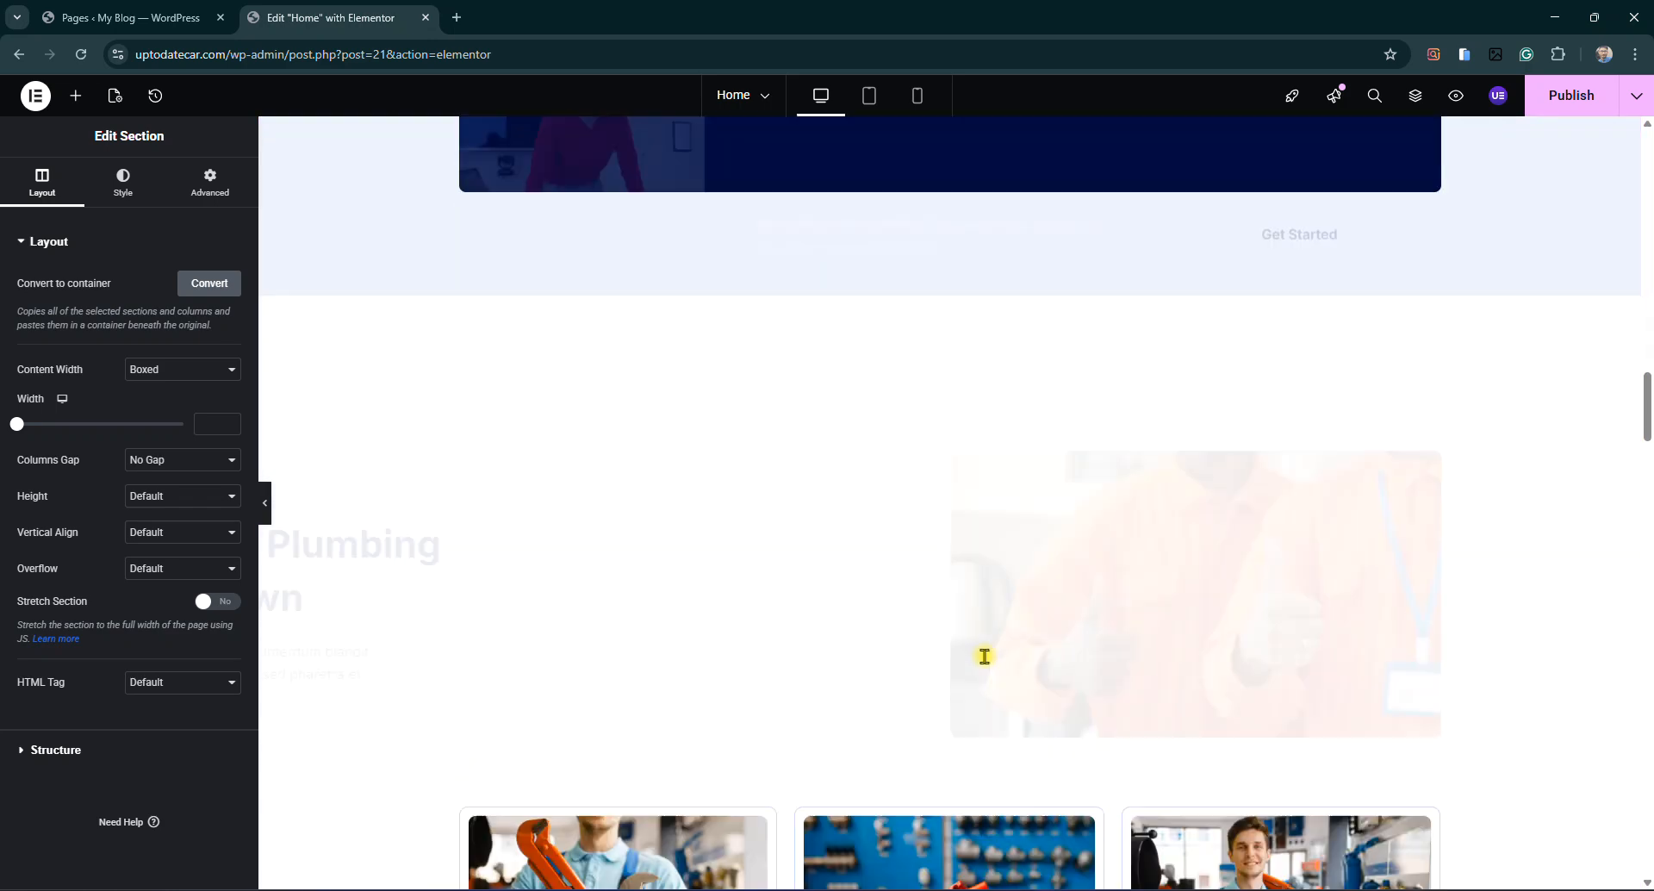
pyautogui.scroll(-8, 952, 645)
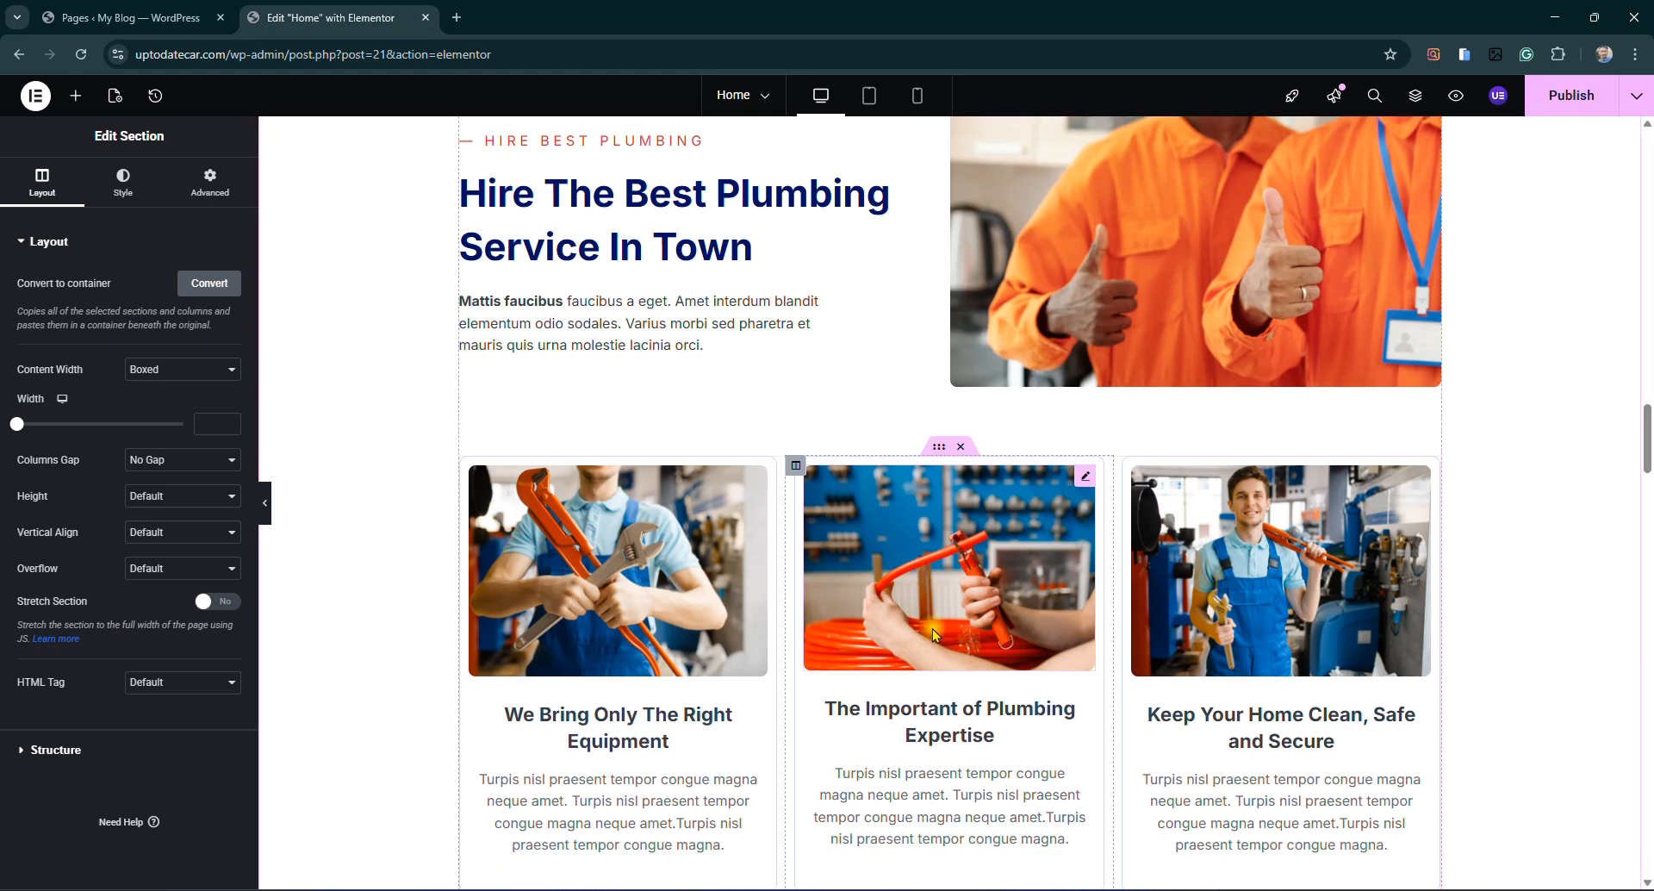
pyautogui.scroll(-8, 939, 631)
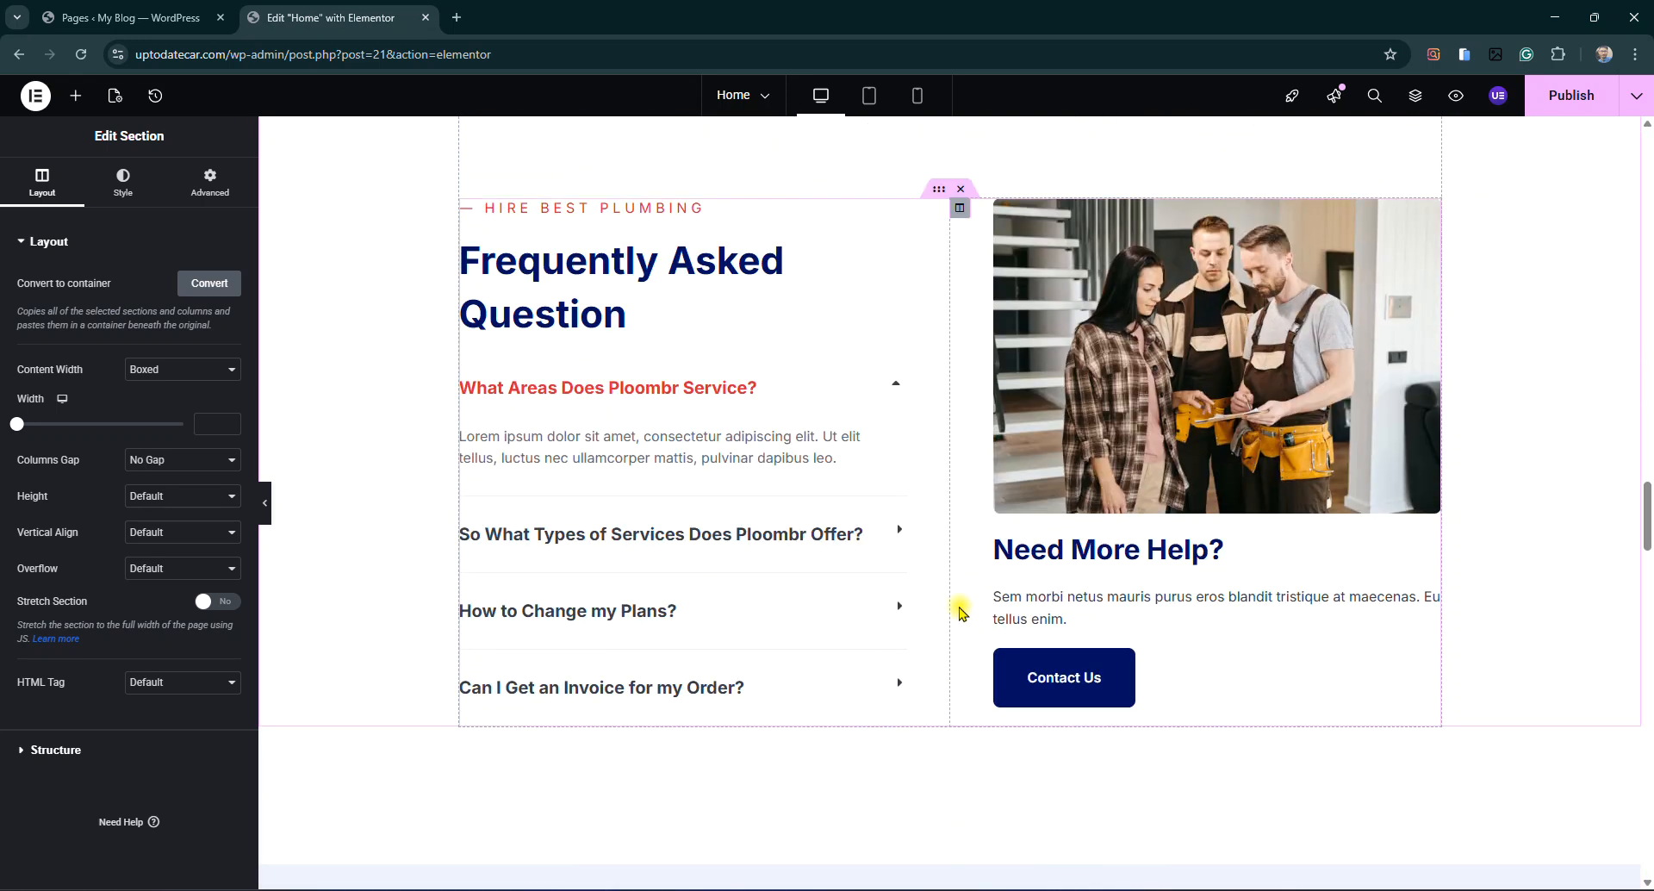
pyautogui.scroll(-3, 949, 620)
pyautogui.scroll(-5, 931, 643)
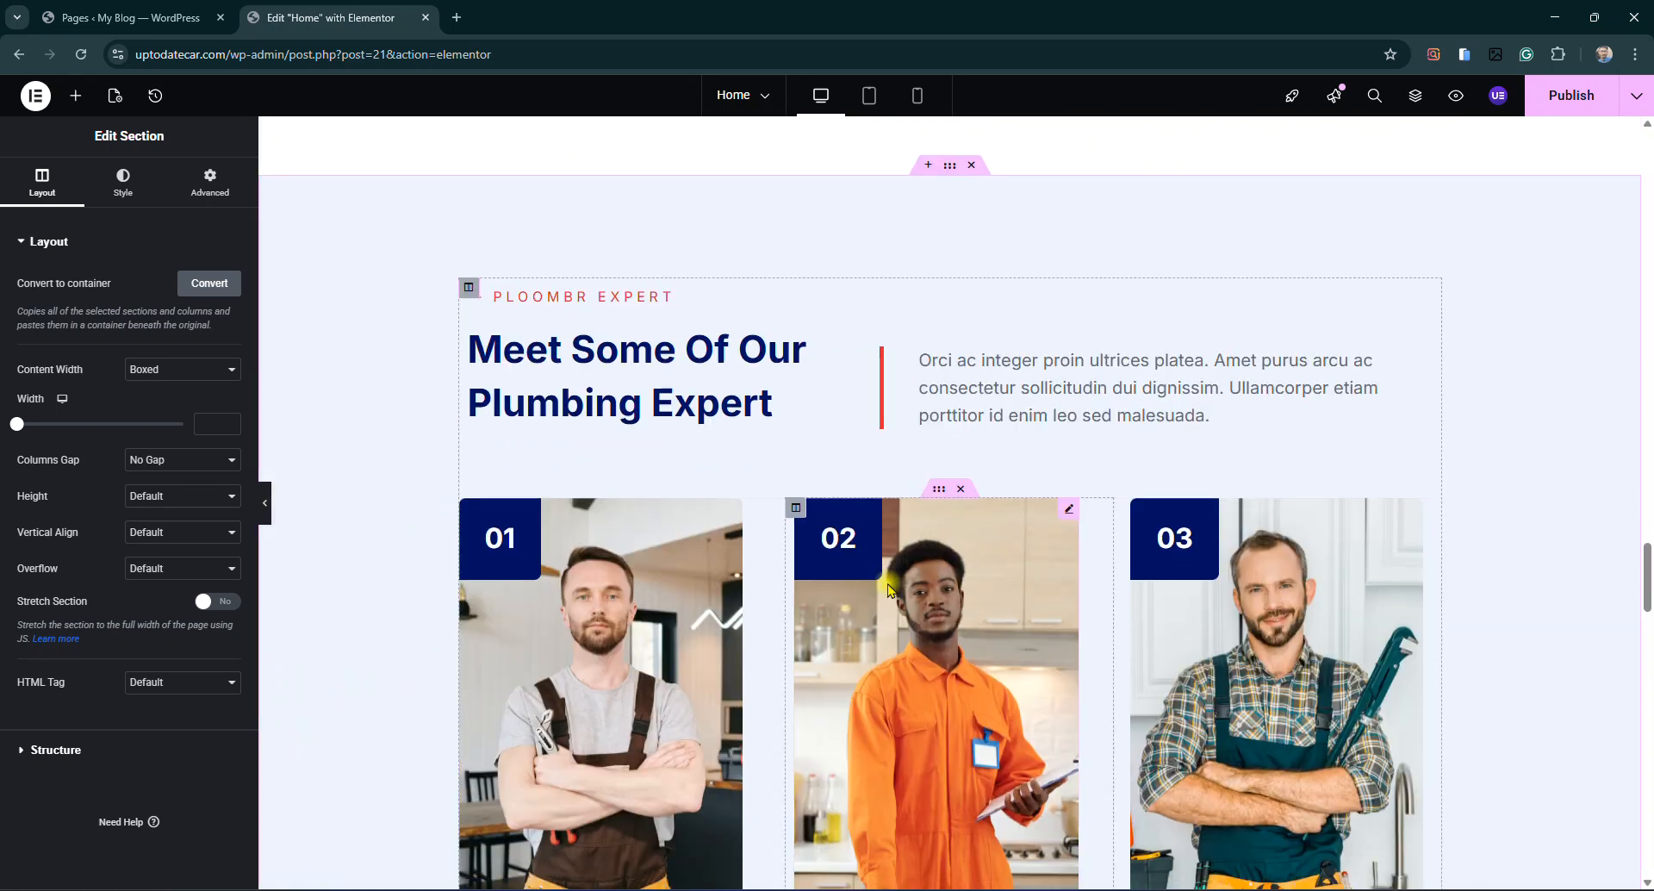
pyautogui.scroll(-3, 892, 580)
pyautogui.scroll(-4, 890, 575)
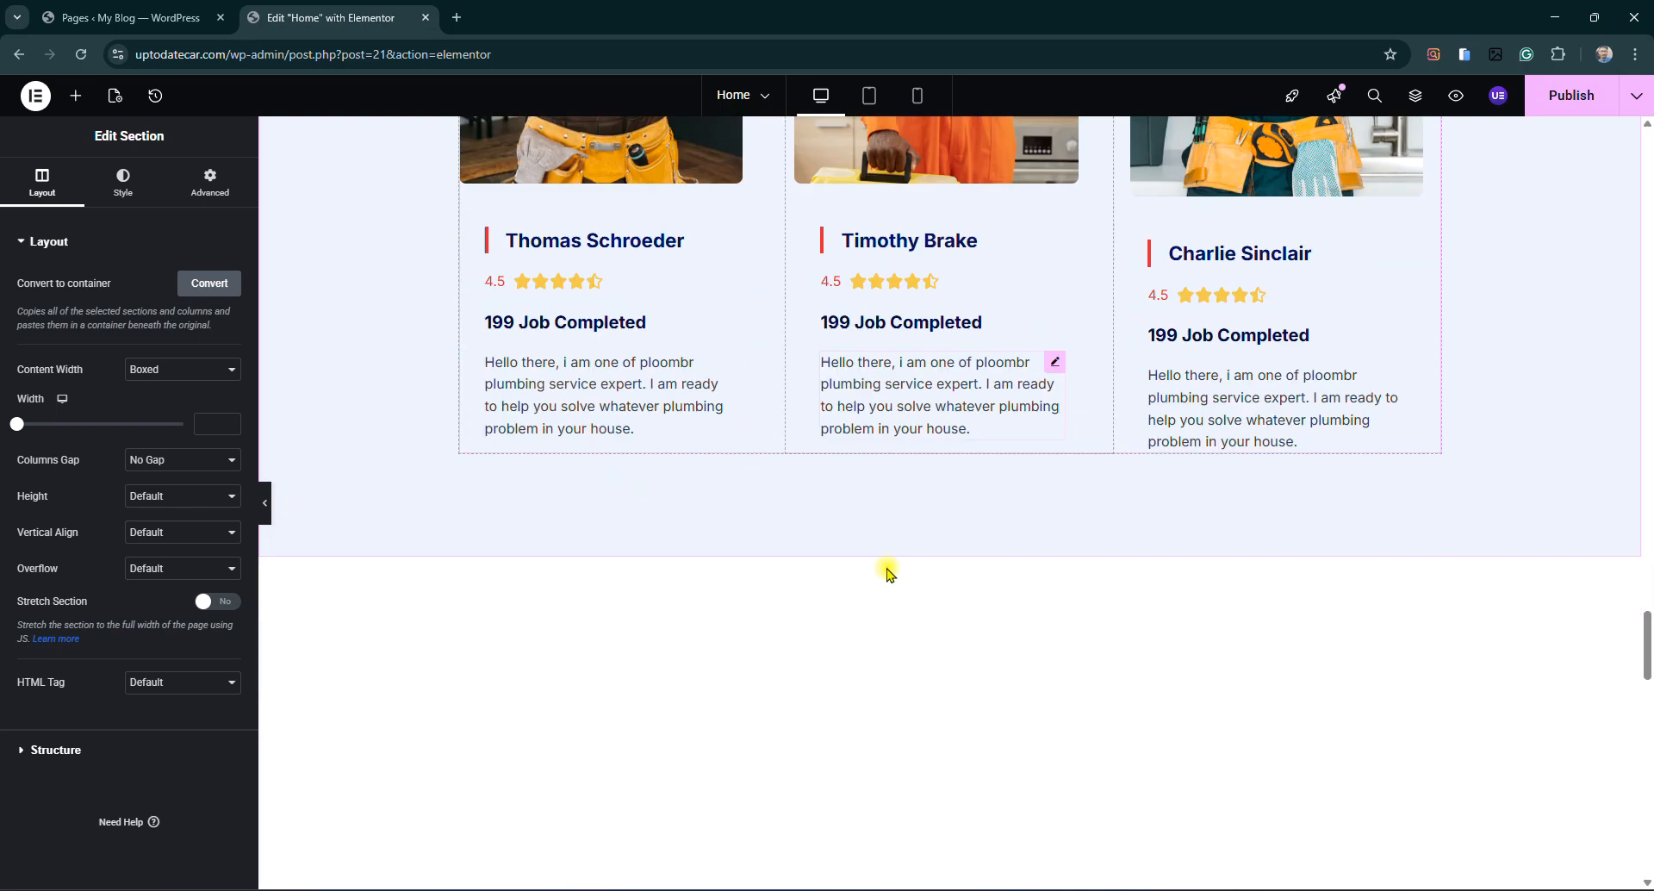
pyautogui.scroll(-12, 892, 577)
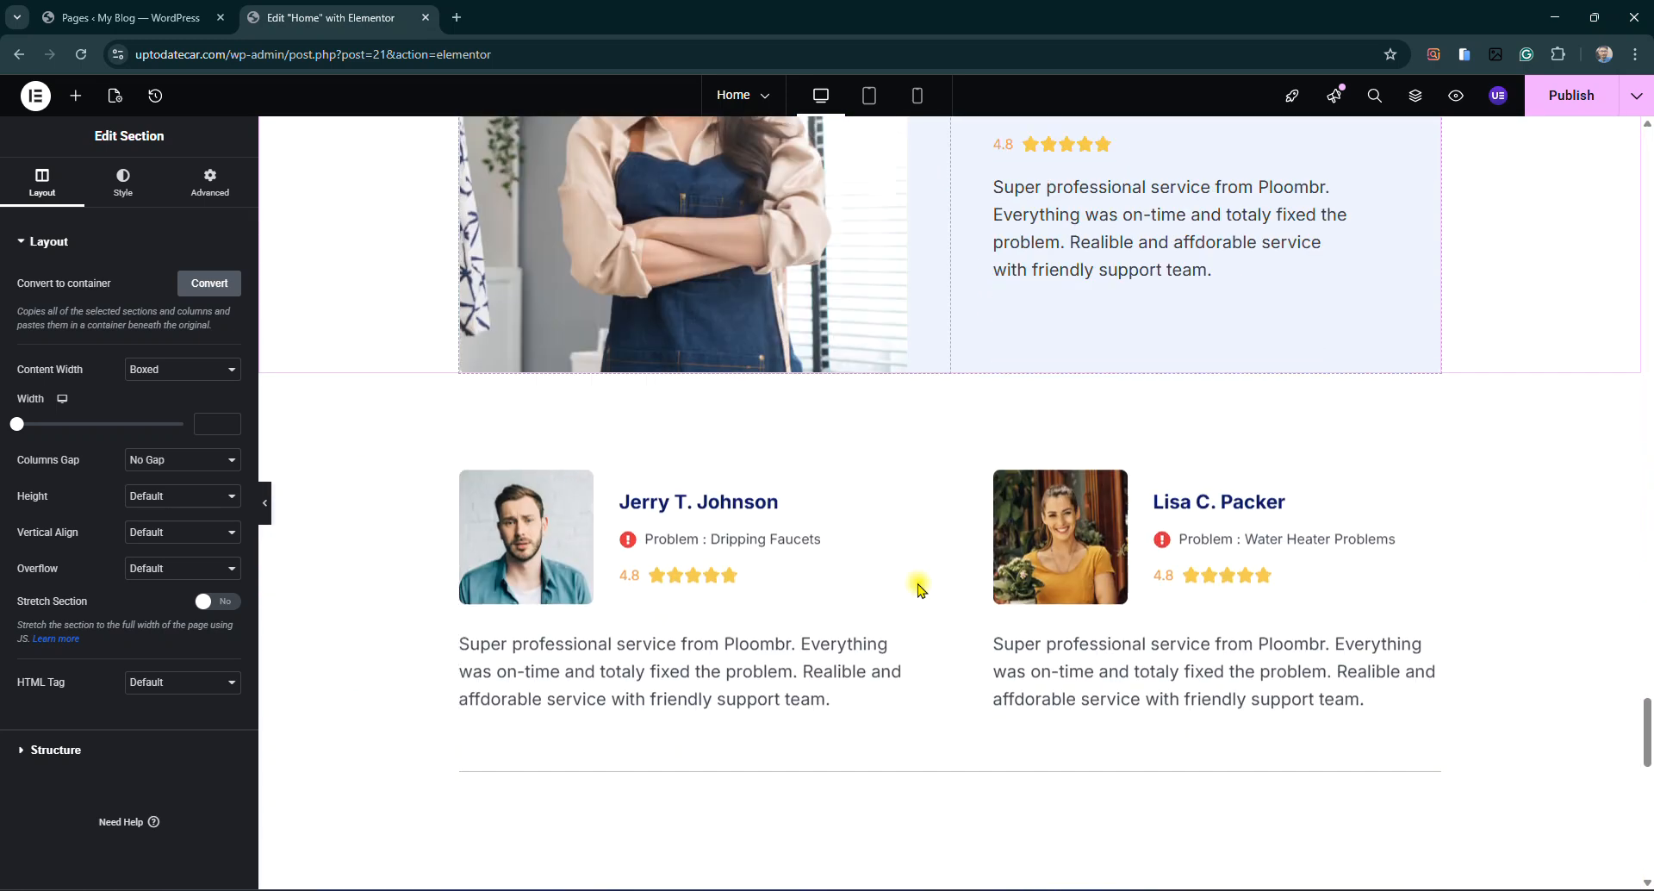
pyautogui.scroll(-9, 862, 628)
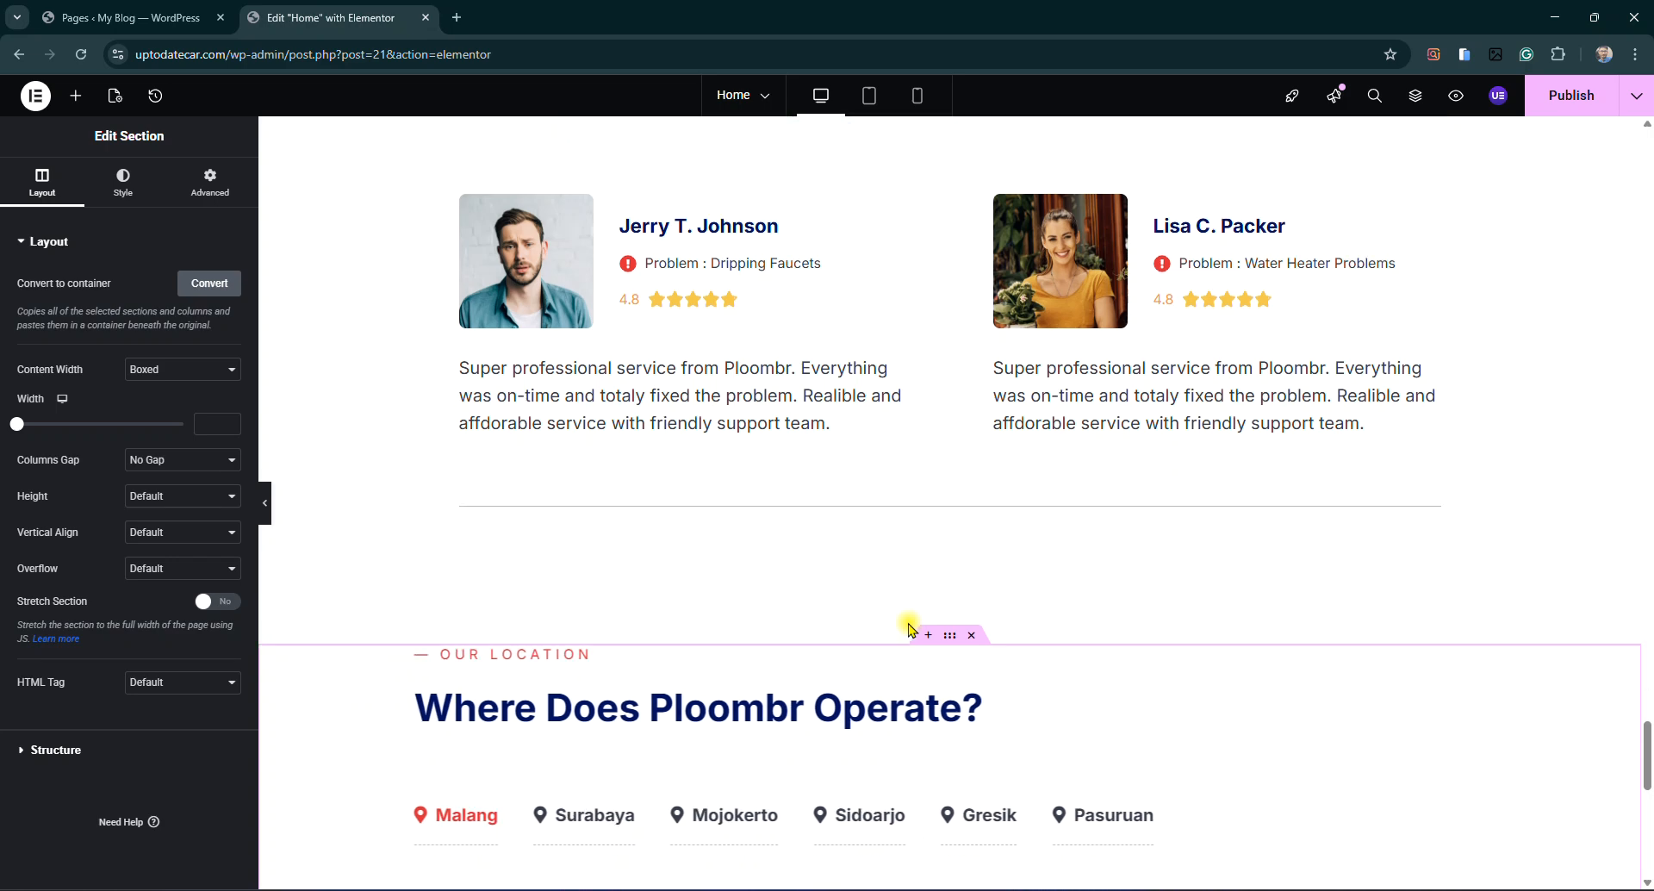
pyautogui.scroll(-5, 911, 626)
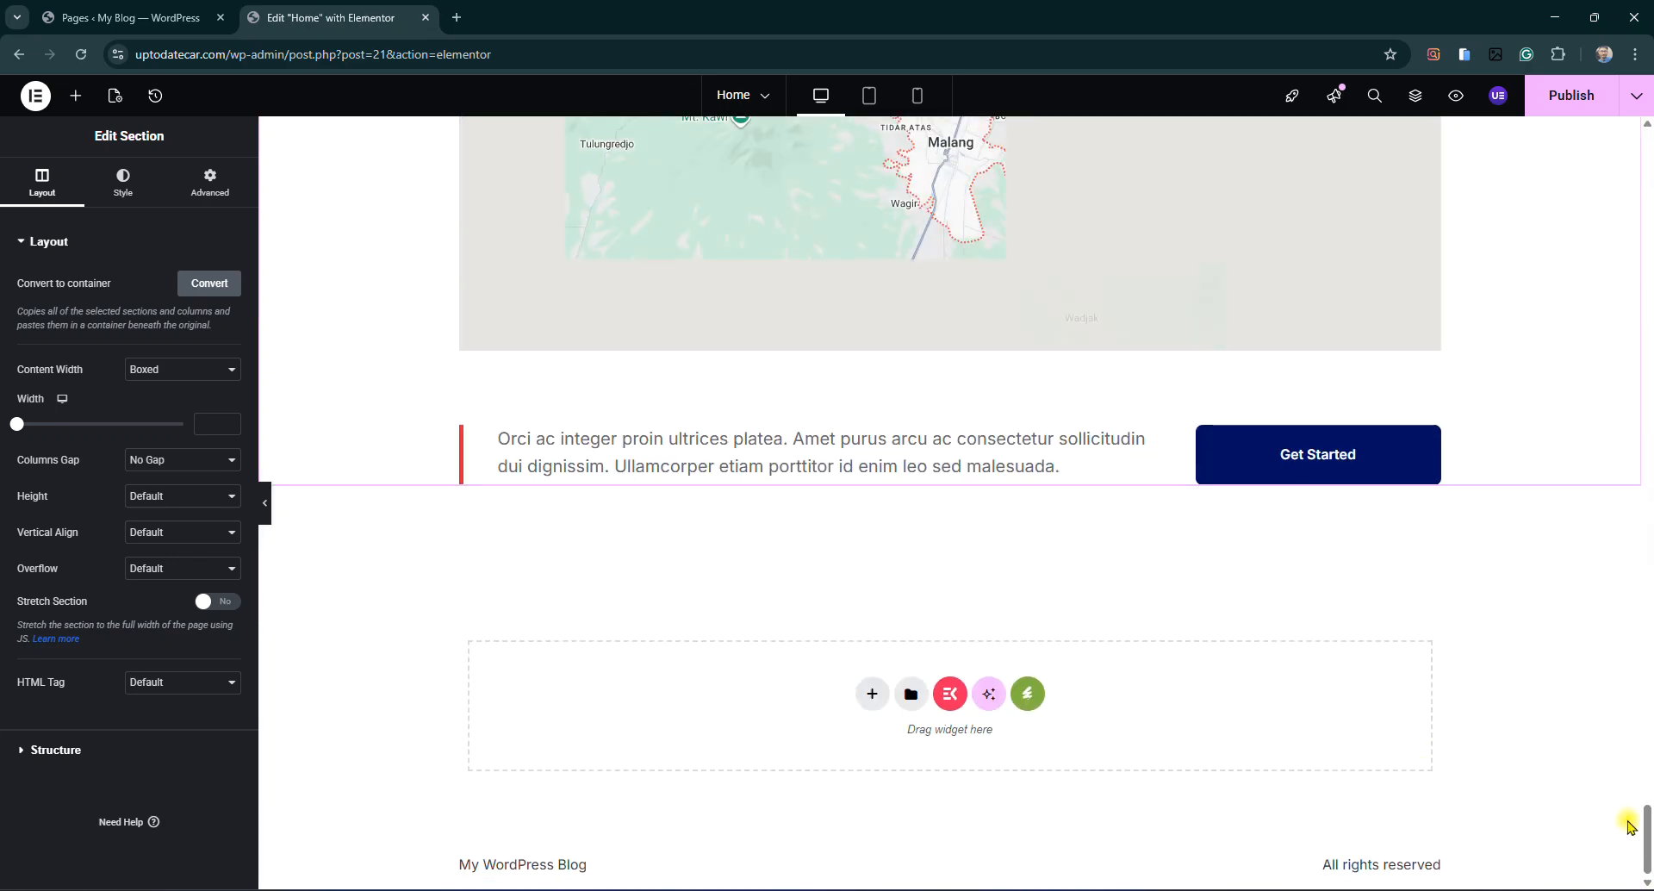
pyautogui.moveTo(1647, 834); pyautogui.dragTo(1620, 100)
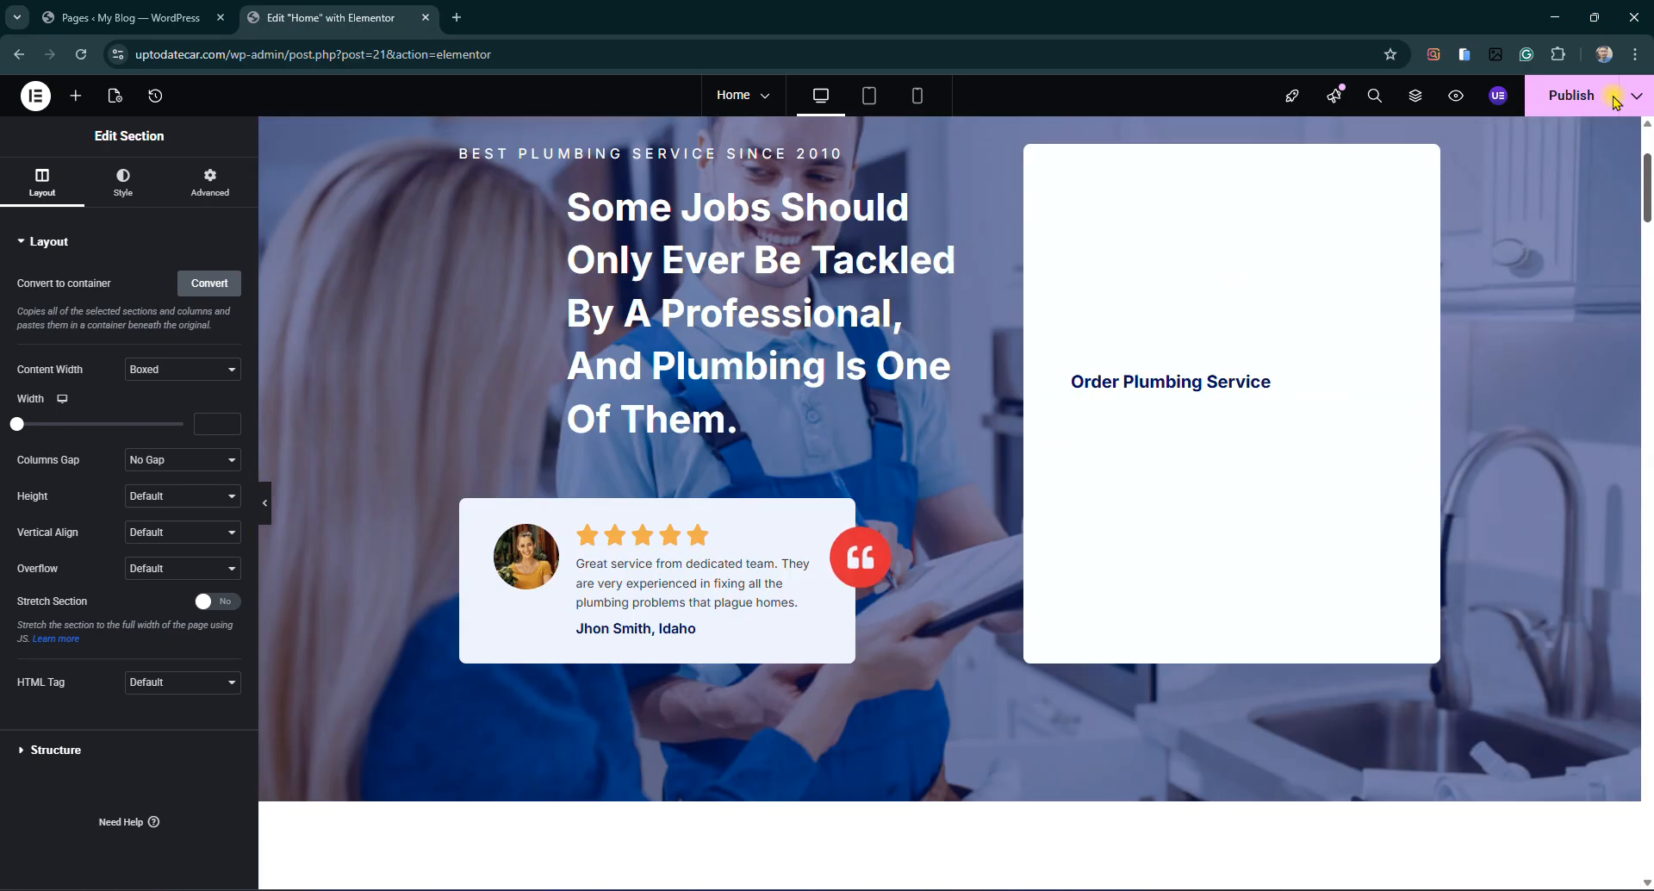
pyautogui.scroll(3, 1214, 374)
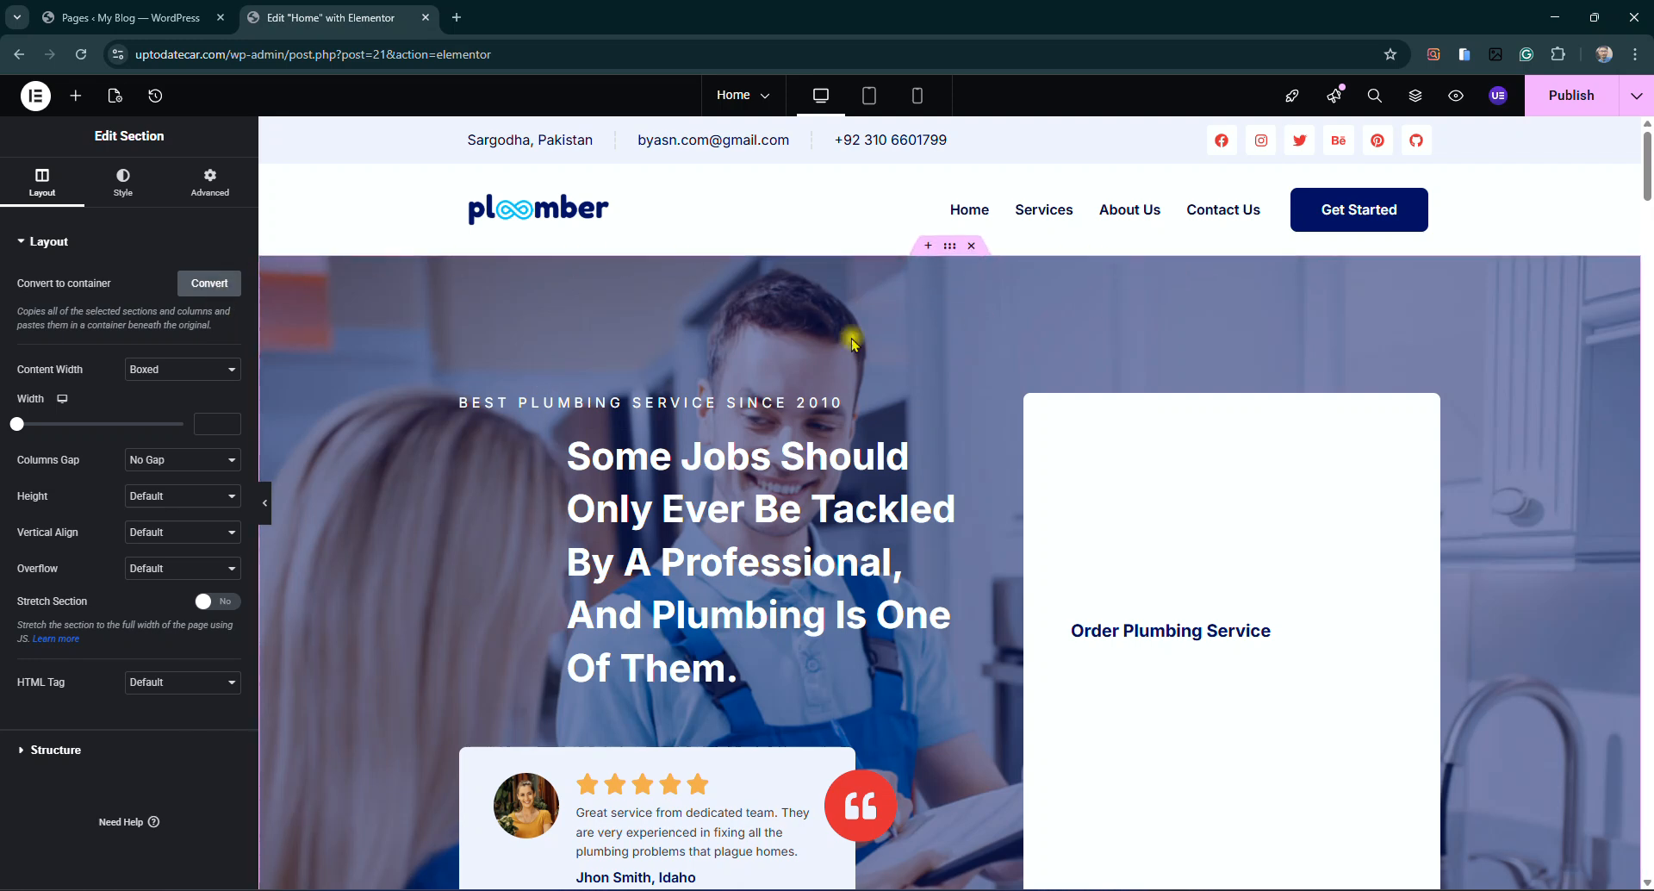
pyautogui.scroll(-1, 1215, 435)
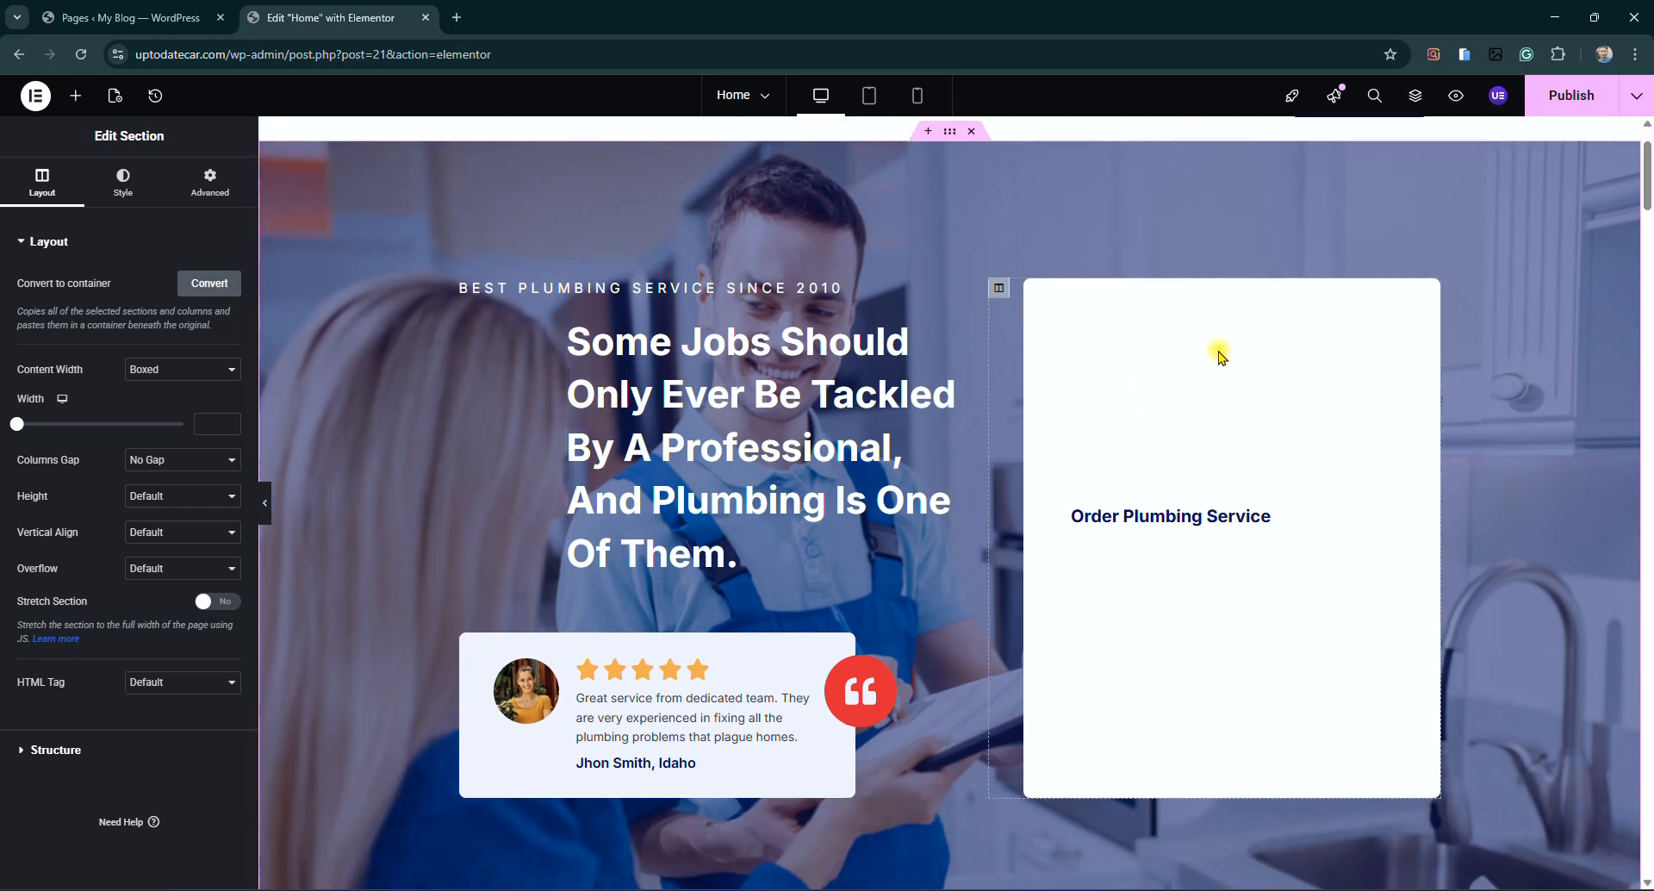
pyautogui.click(1092, 527)
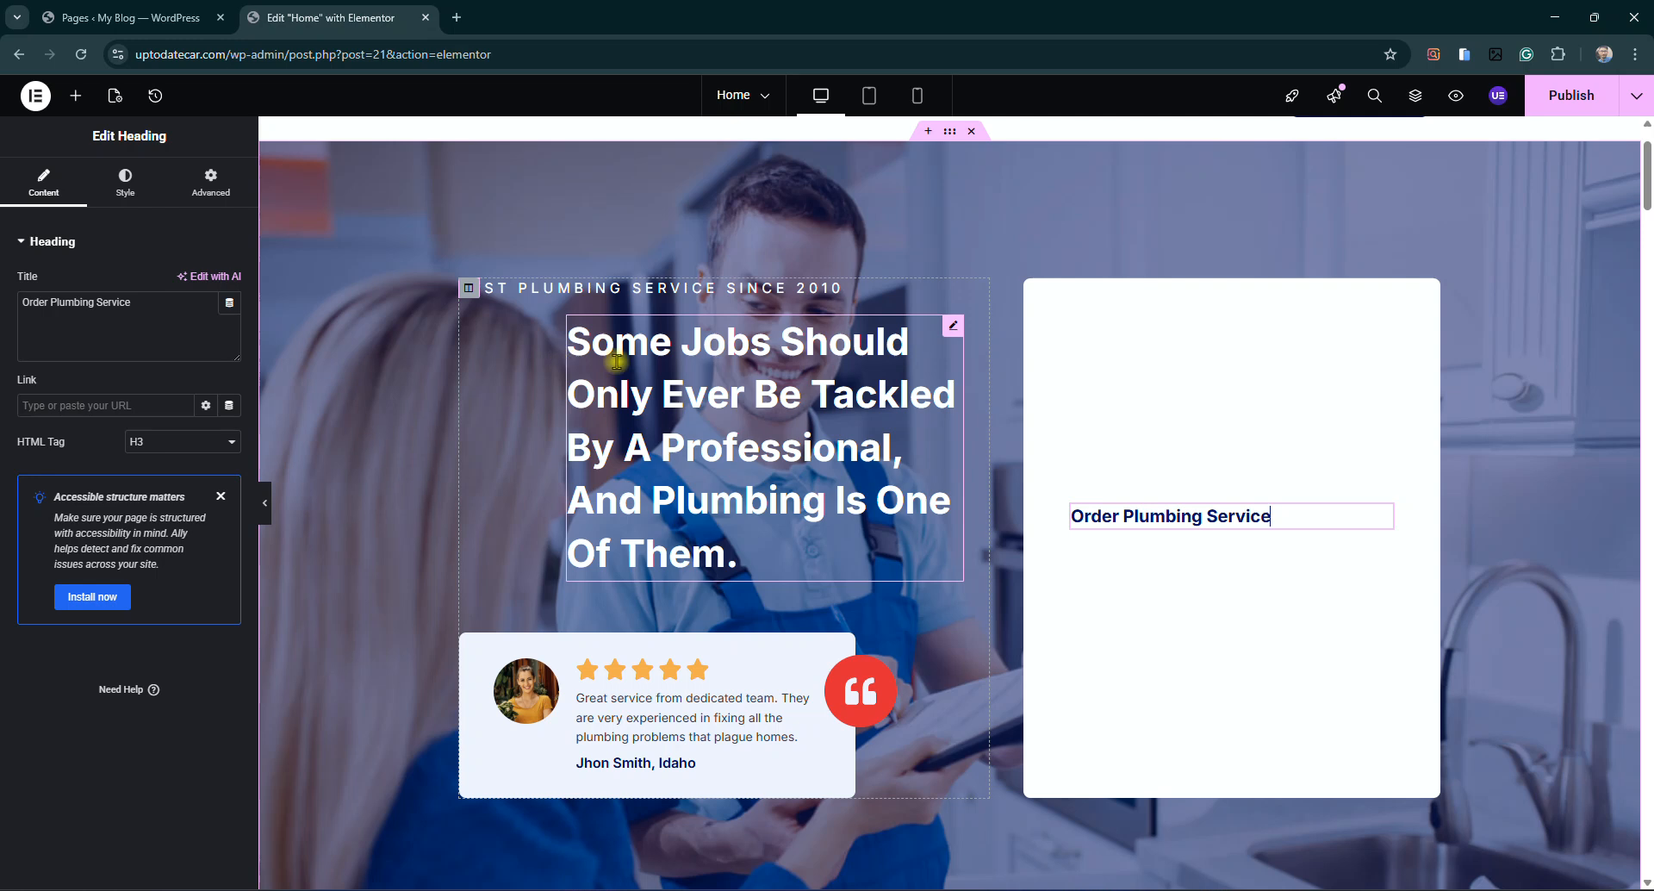
# Replace the hero heading text with 'Best Plumber Services in Sargodha'
pyautogui.click(949, 334)
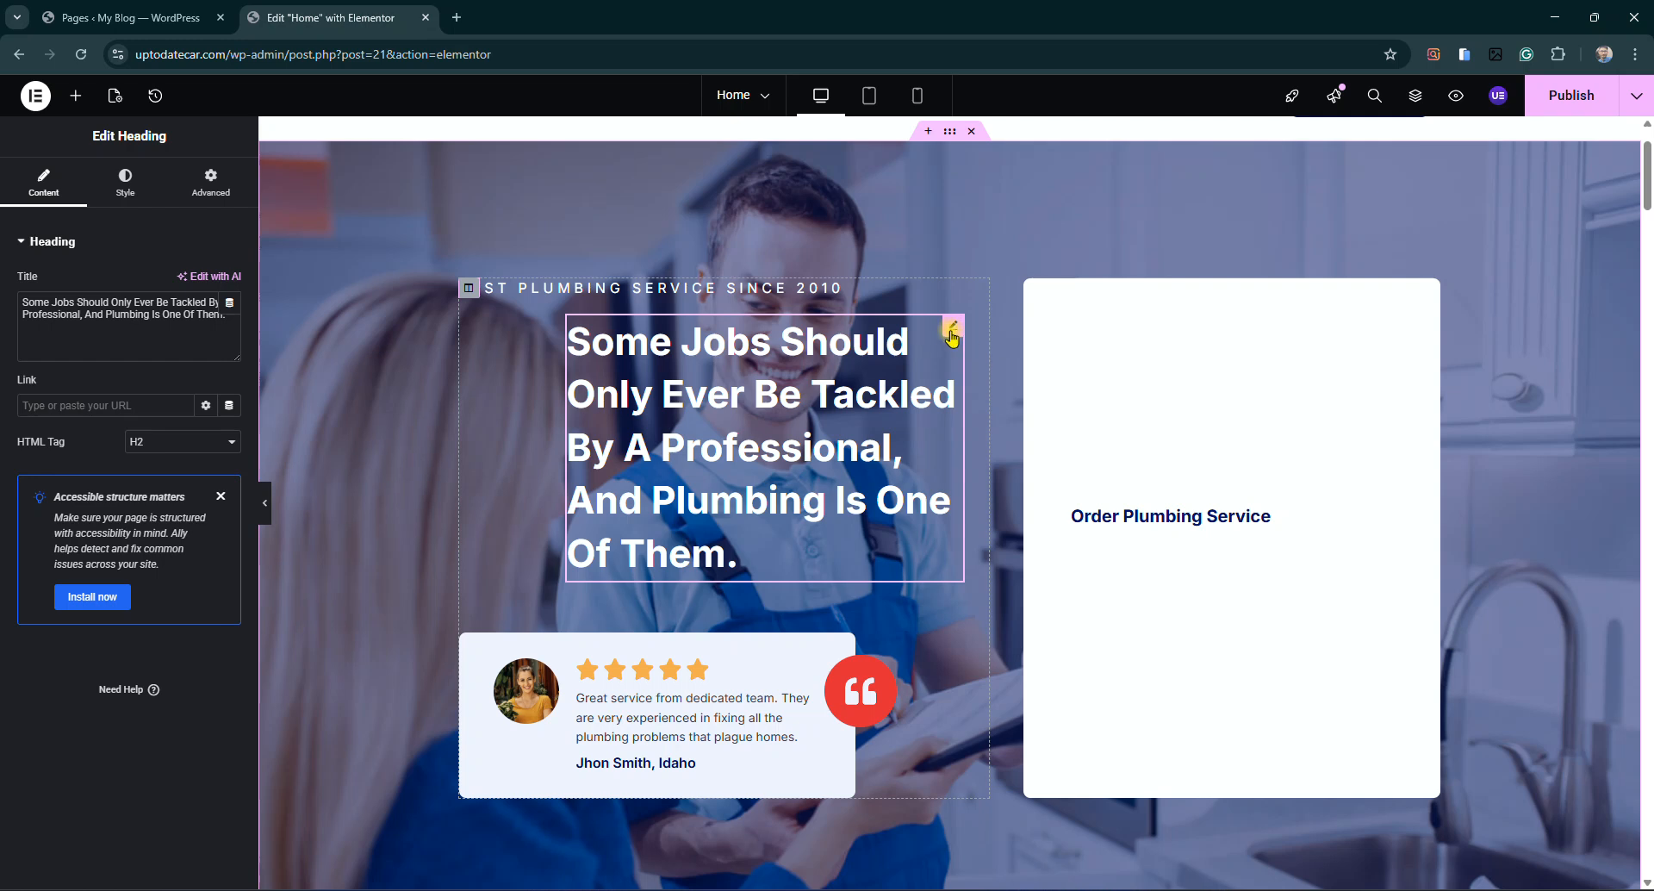
pyautogui.tripleClick(144, 320)
pyautogui.click(144, 319)
pyautogui.tripleClick(144, 319)
pyautogui.press('BackSpace')
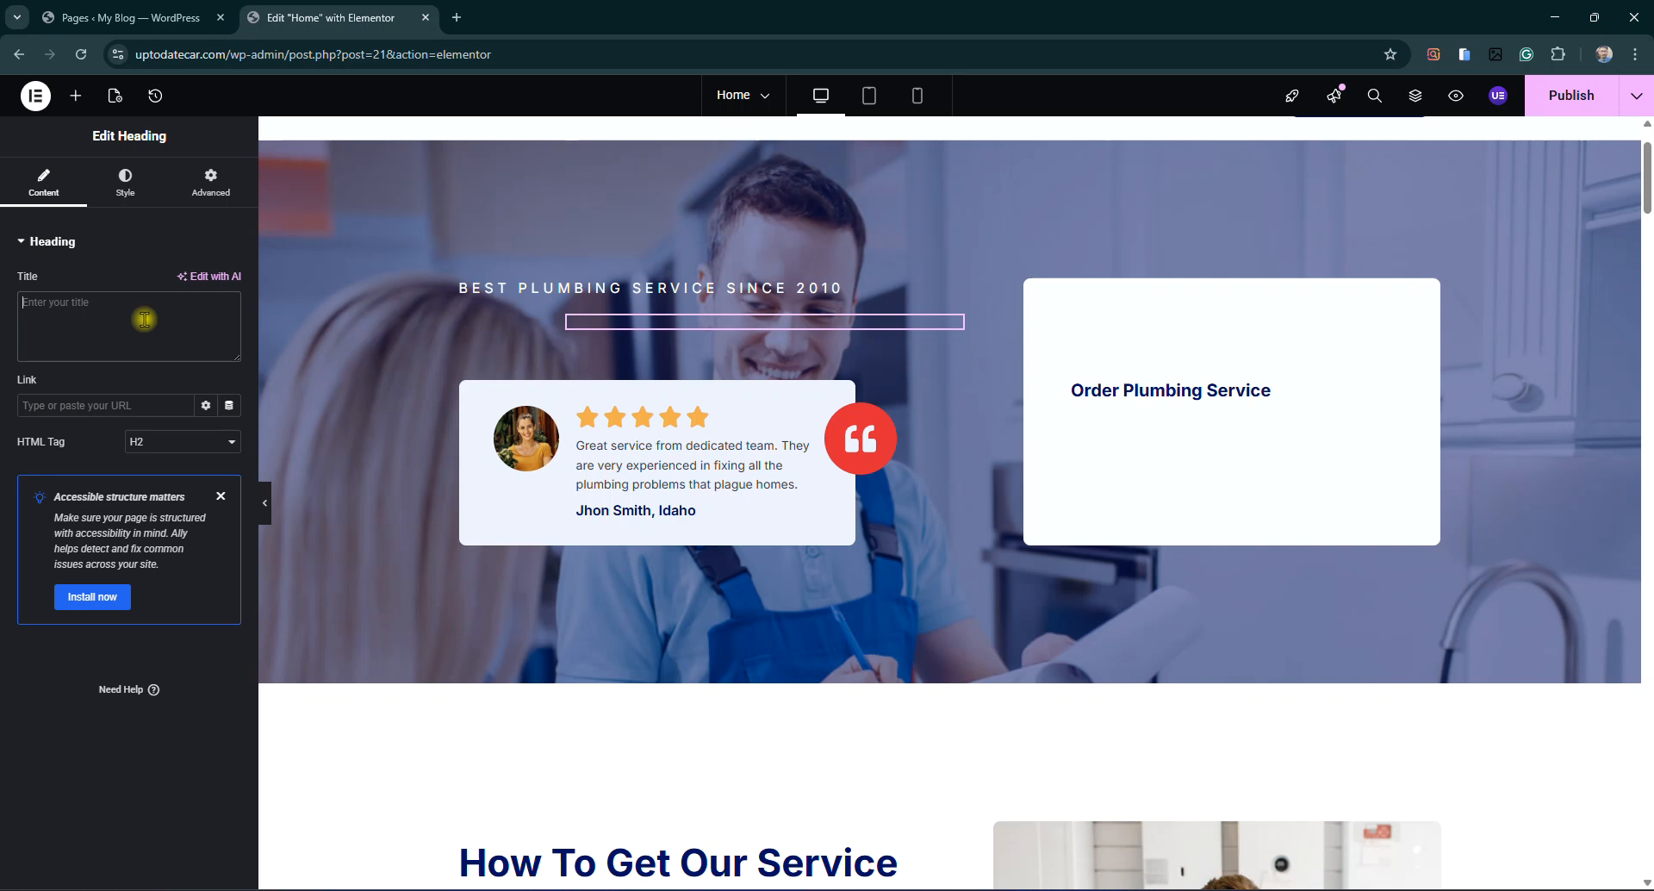
pyautogui.write('Best Plumber Se')
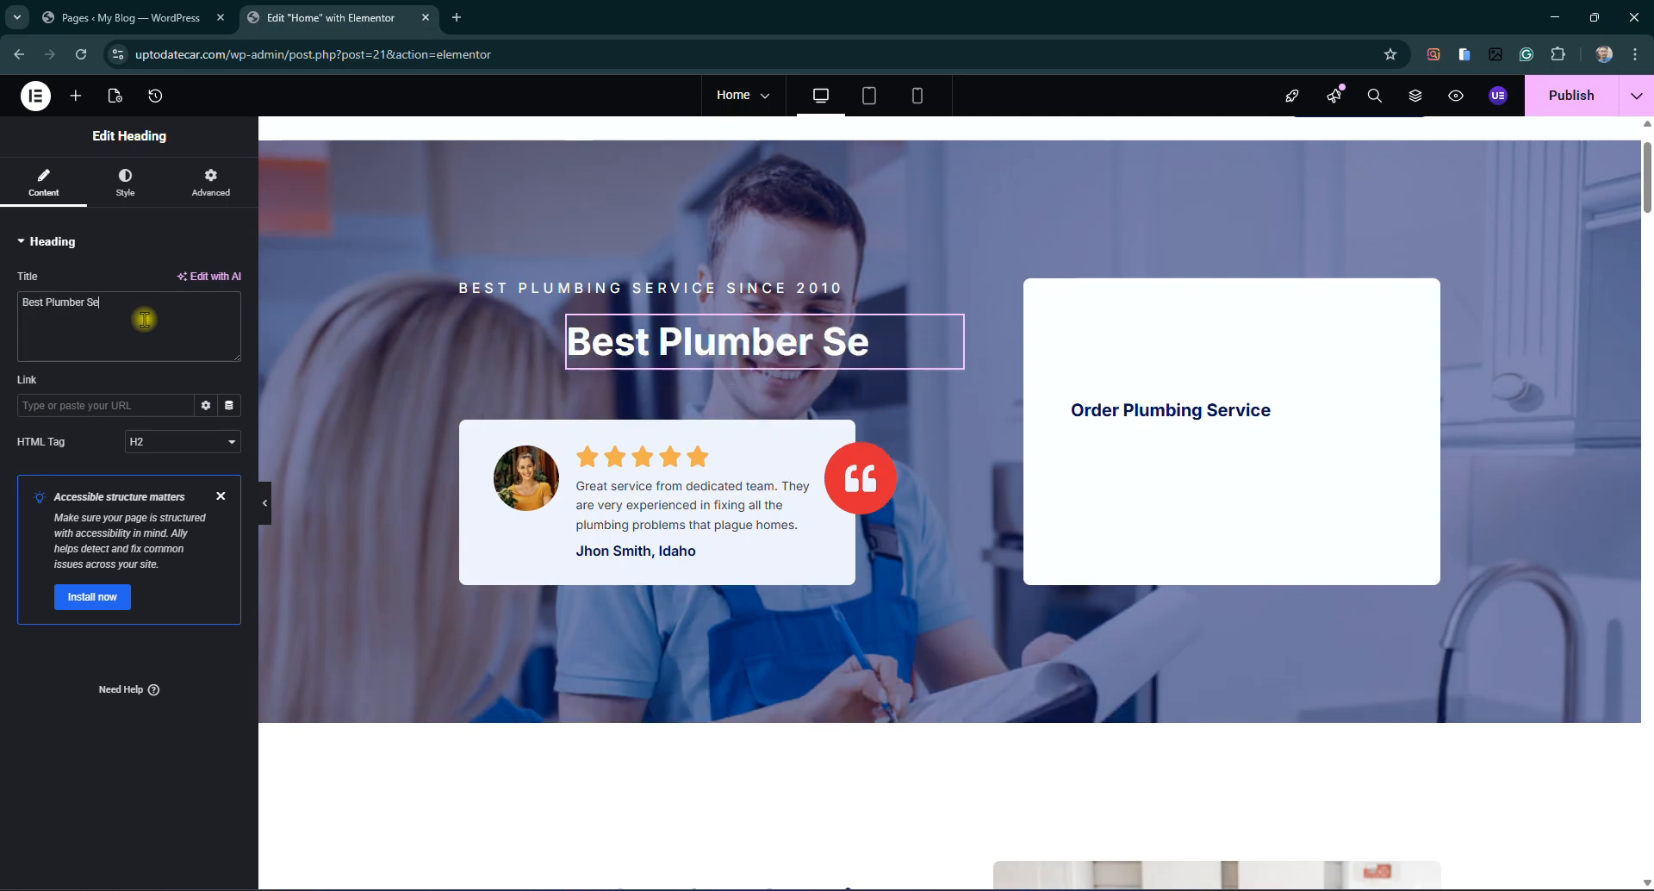
pyautogui.write('rvices')
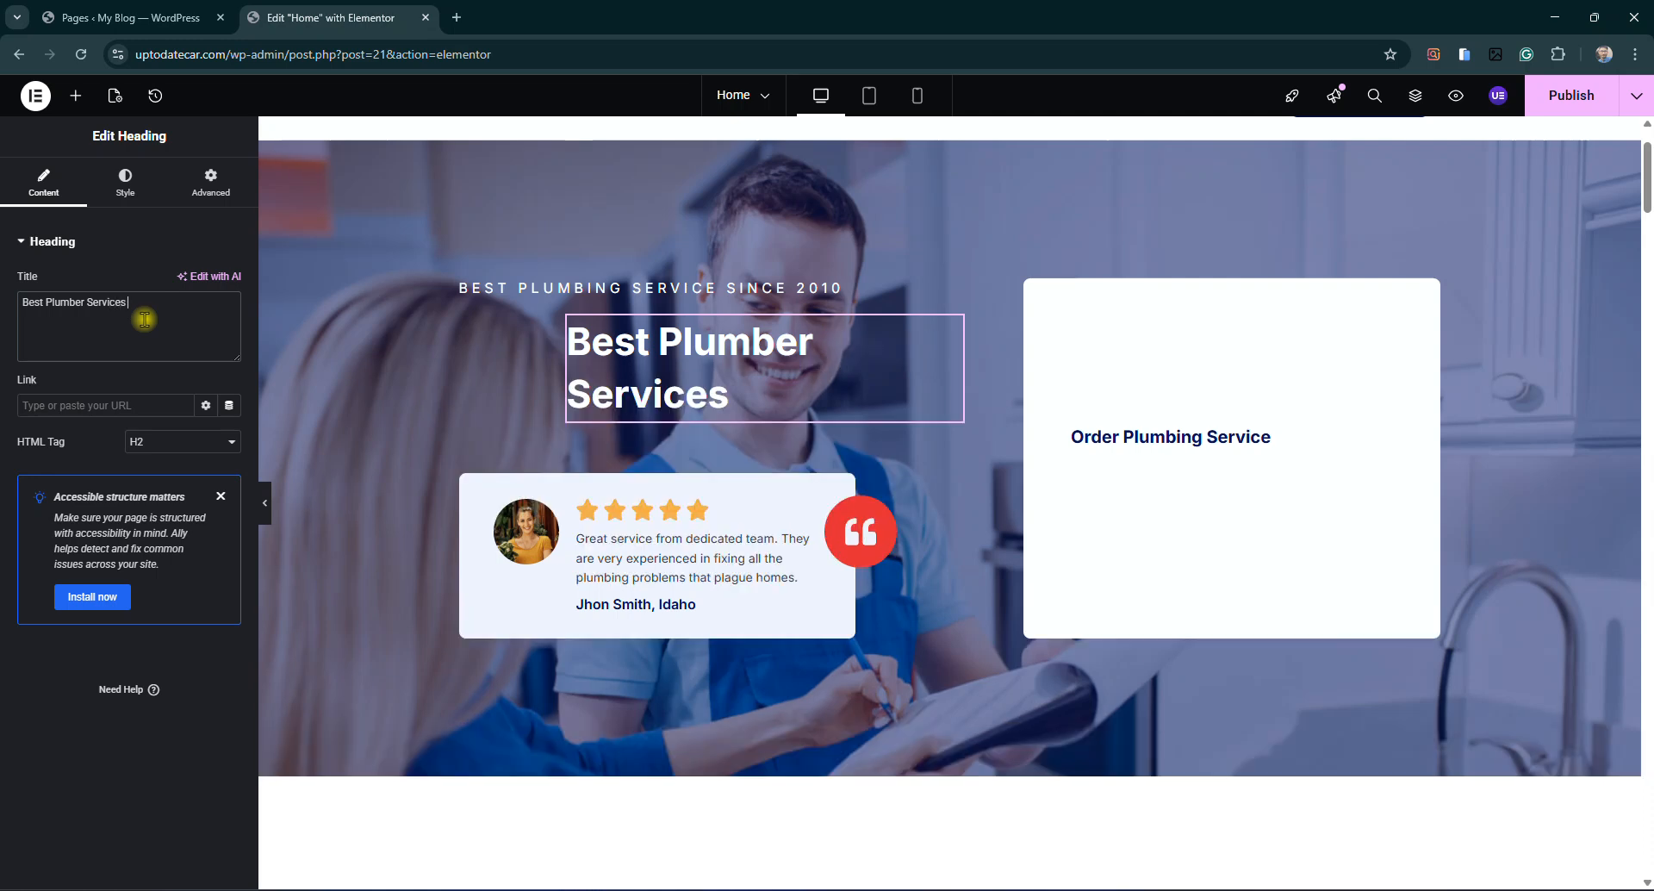
pyautogui.write(' in Sargodha')
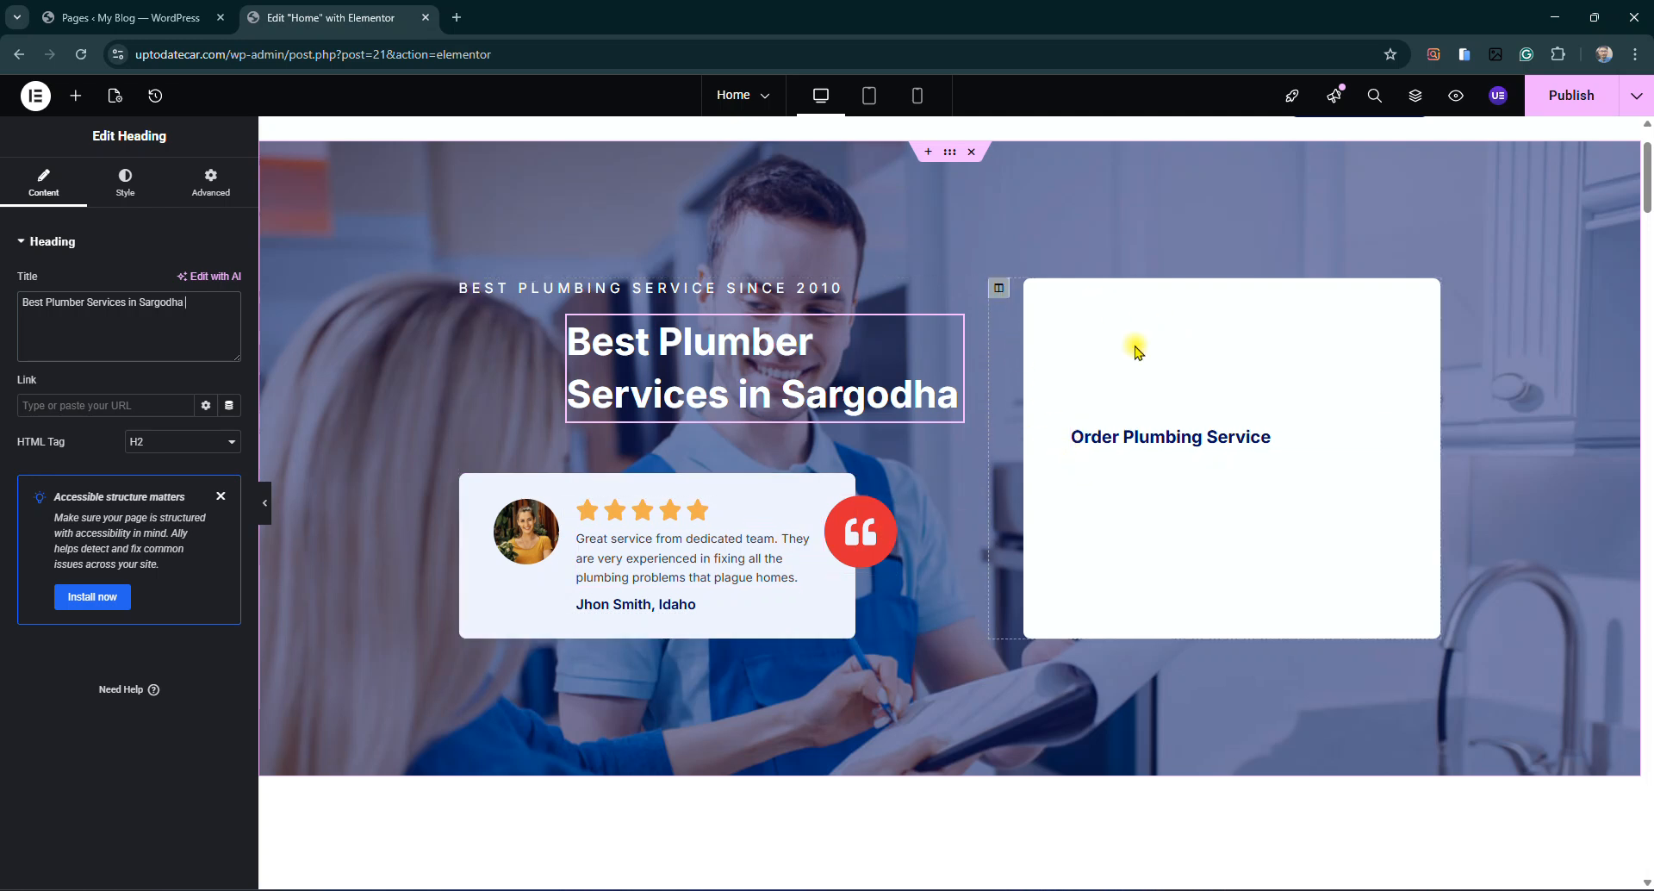
pyautogui.click(1000, 289)
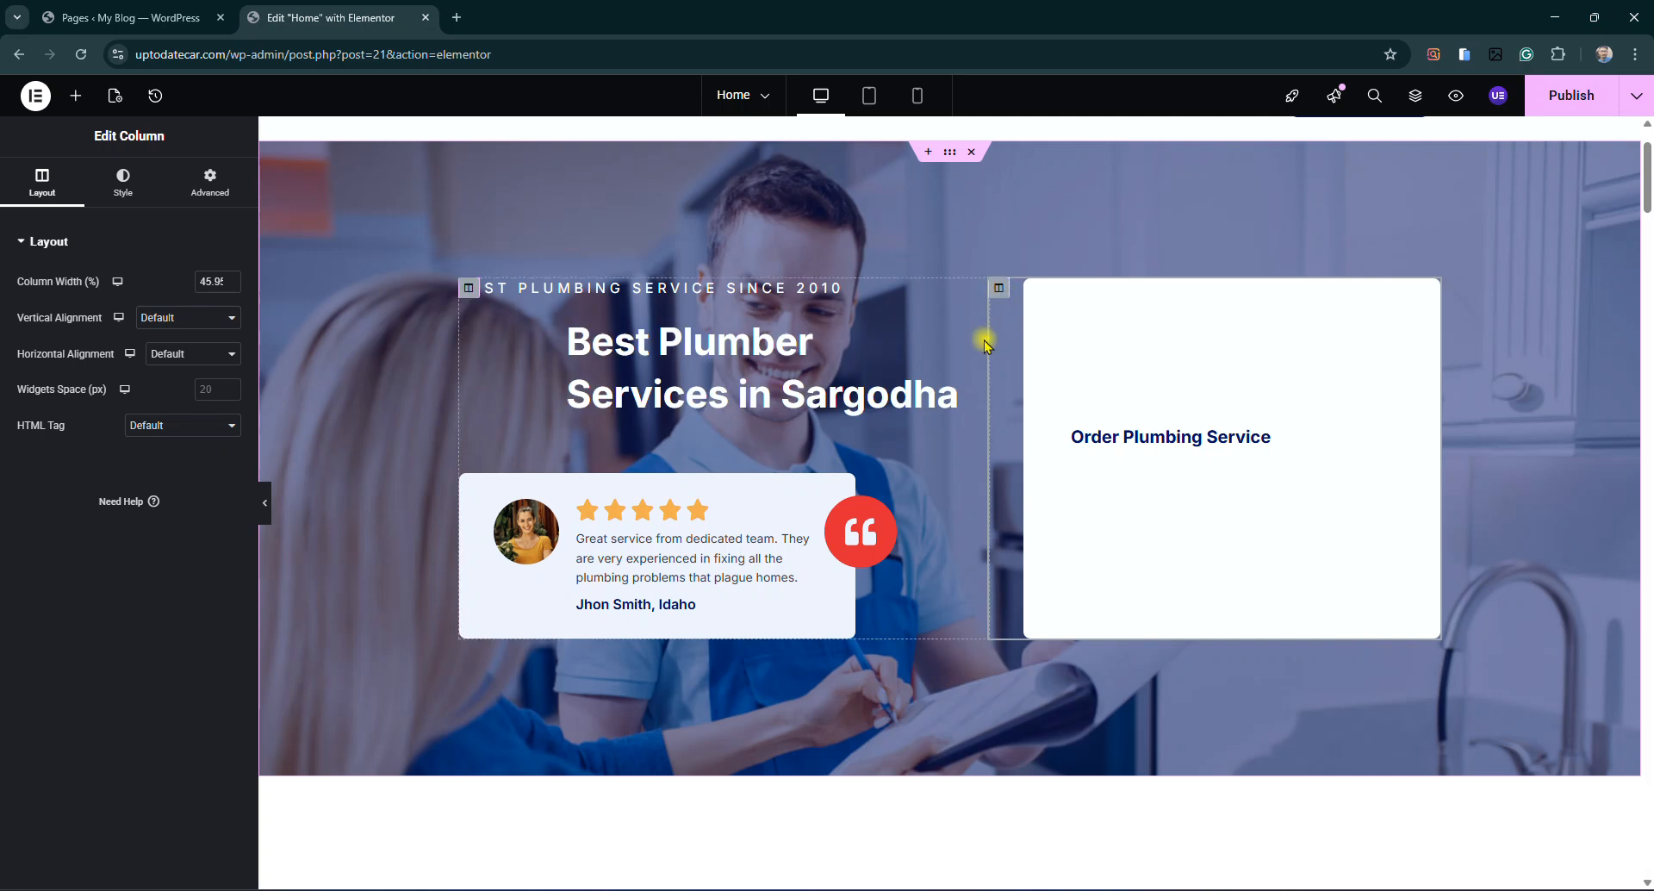
# Delete the Order Plumbing Service column from the hero section
pyautogui.rightClick(1001, 295)
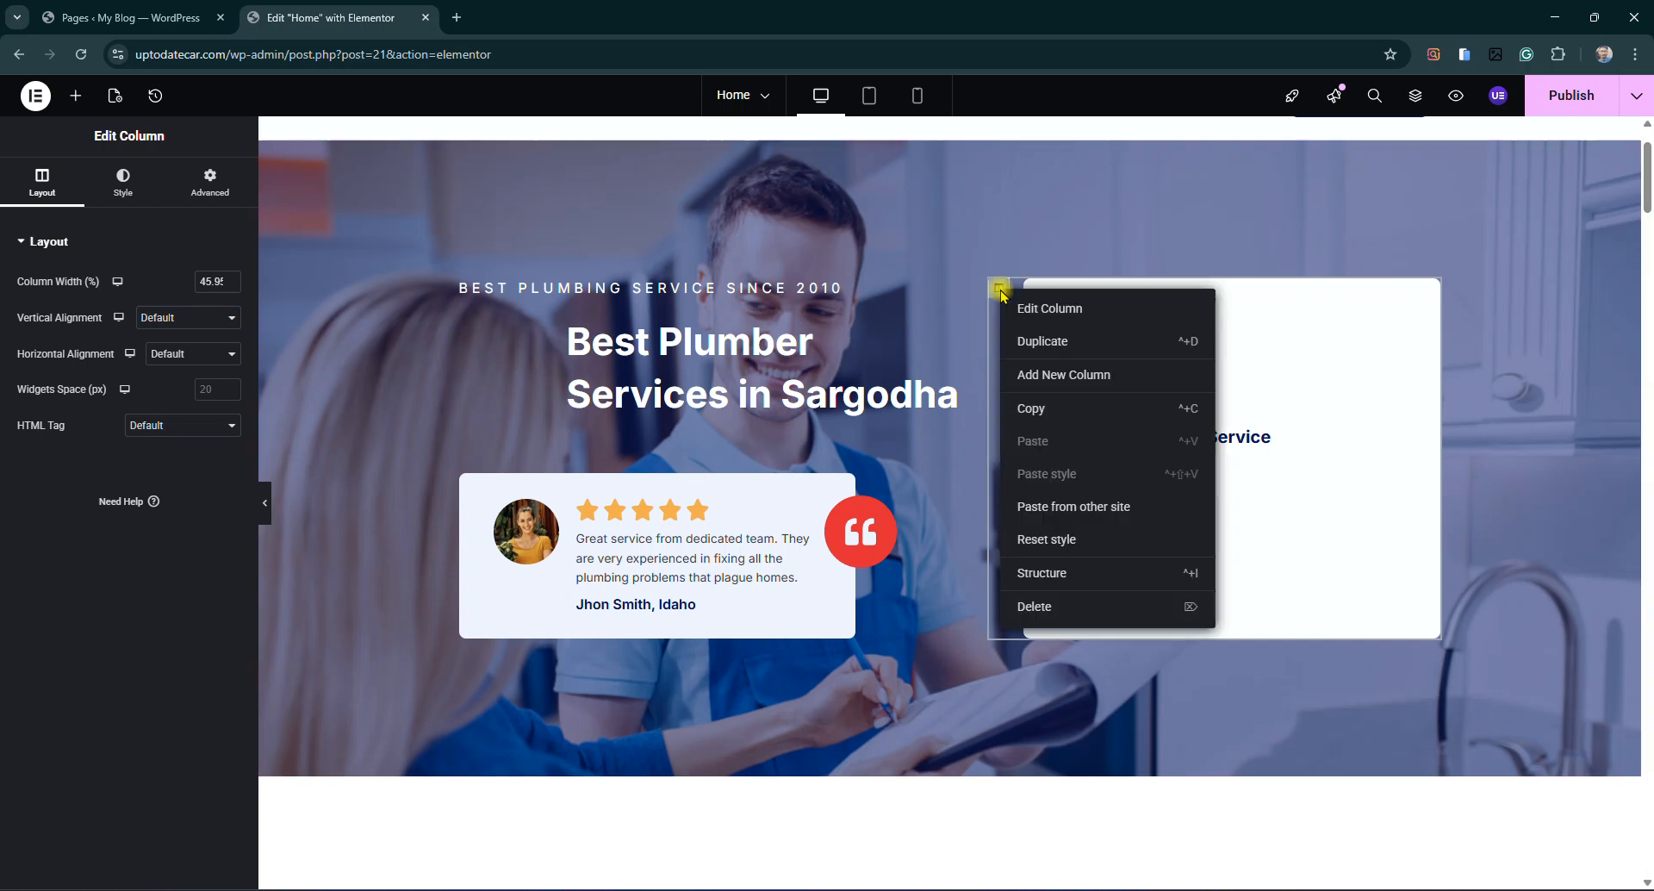
pyautogui.click(1035, 608)
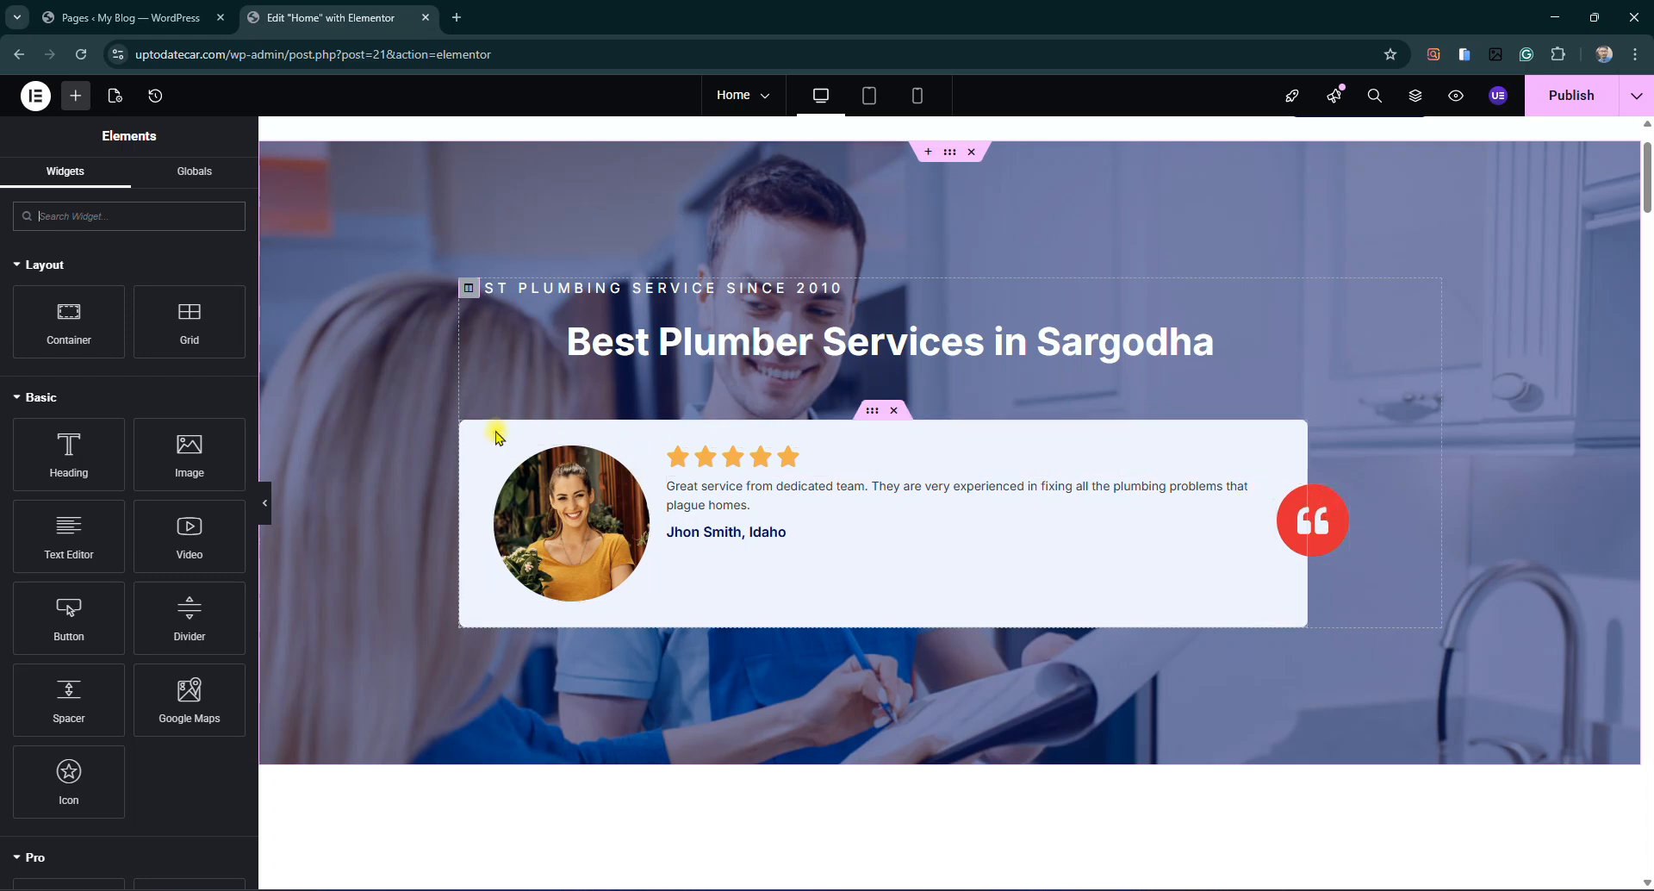
pyautogui.click(867, 416)
pyautogui.rightClick(867, 417)
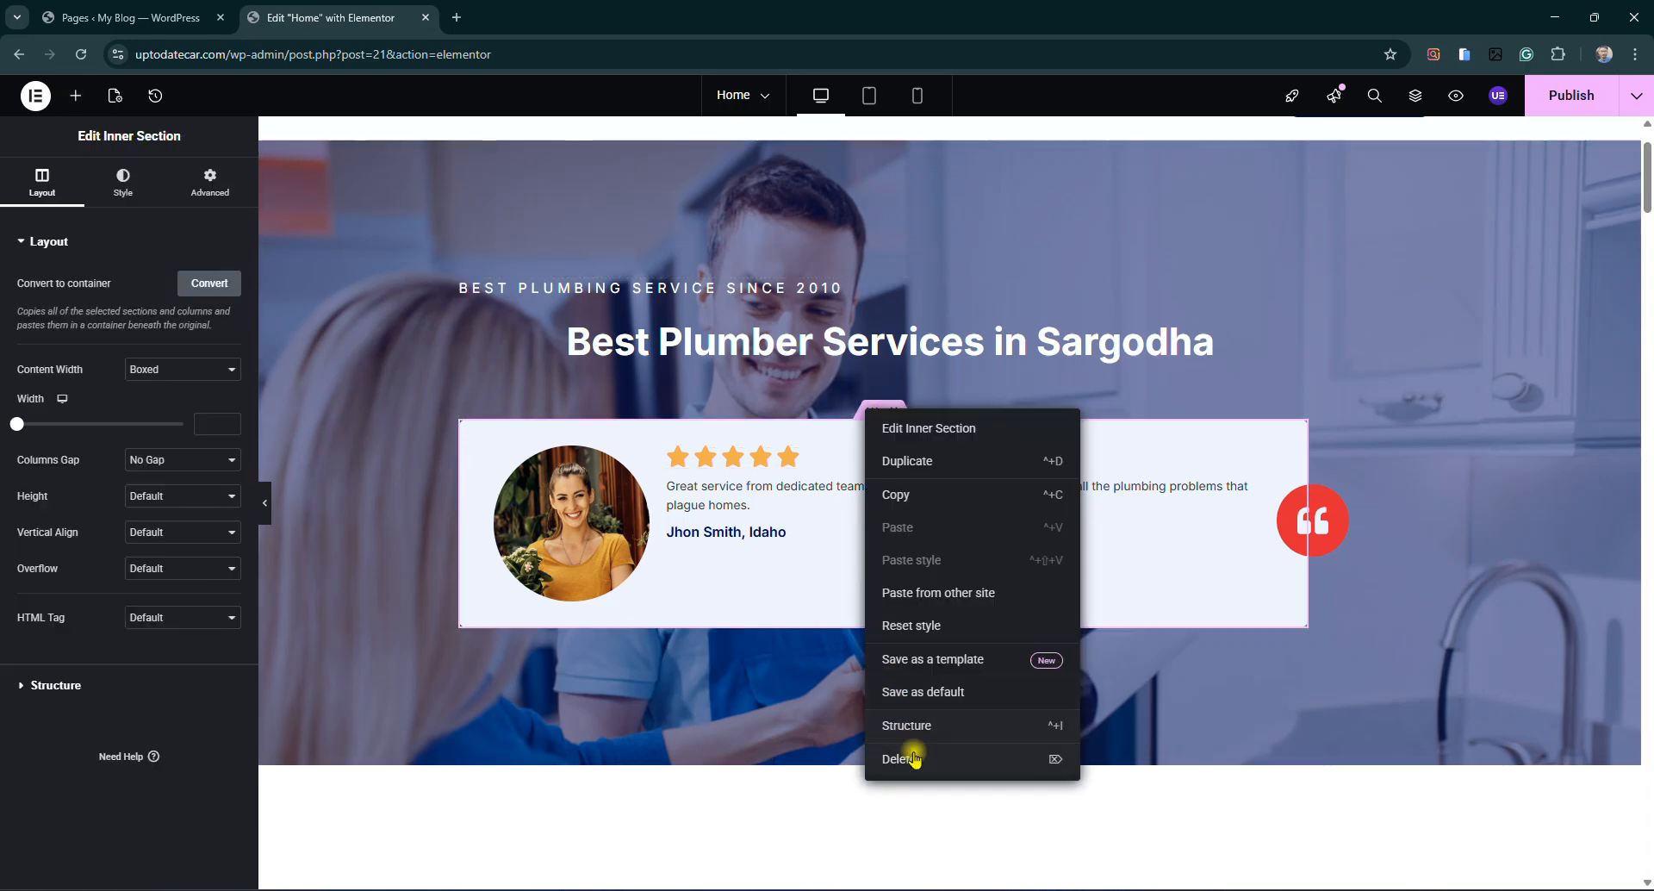
pyautogui.click(1404, 699)
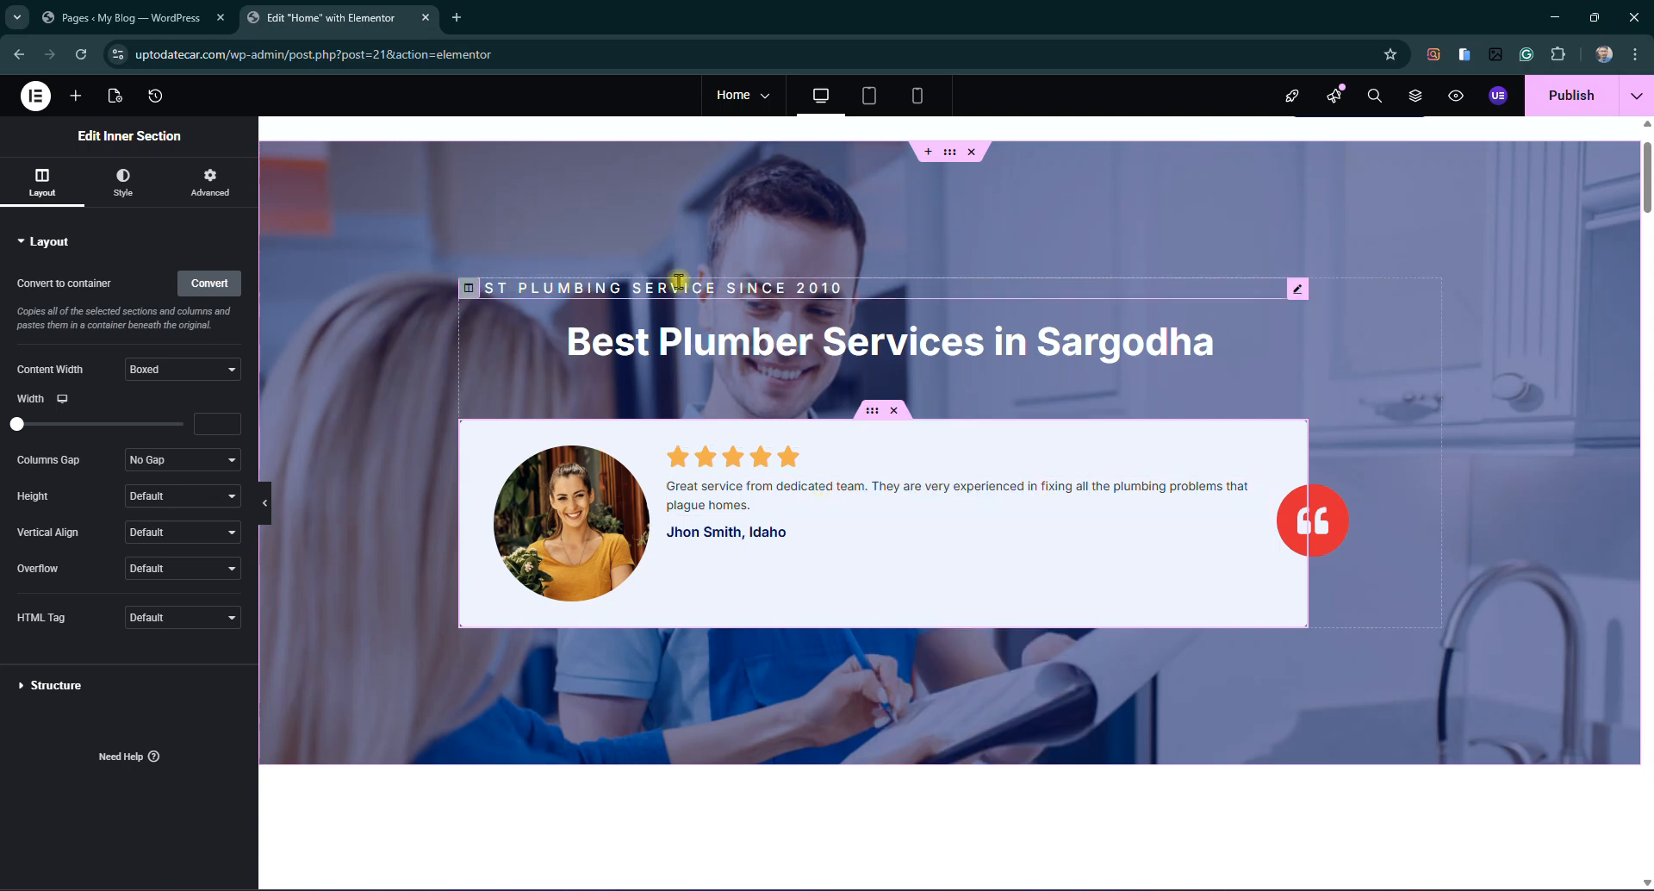
# Change the tagline's year from 2010 to 2022
pyautogui.click(1300, 290)
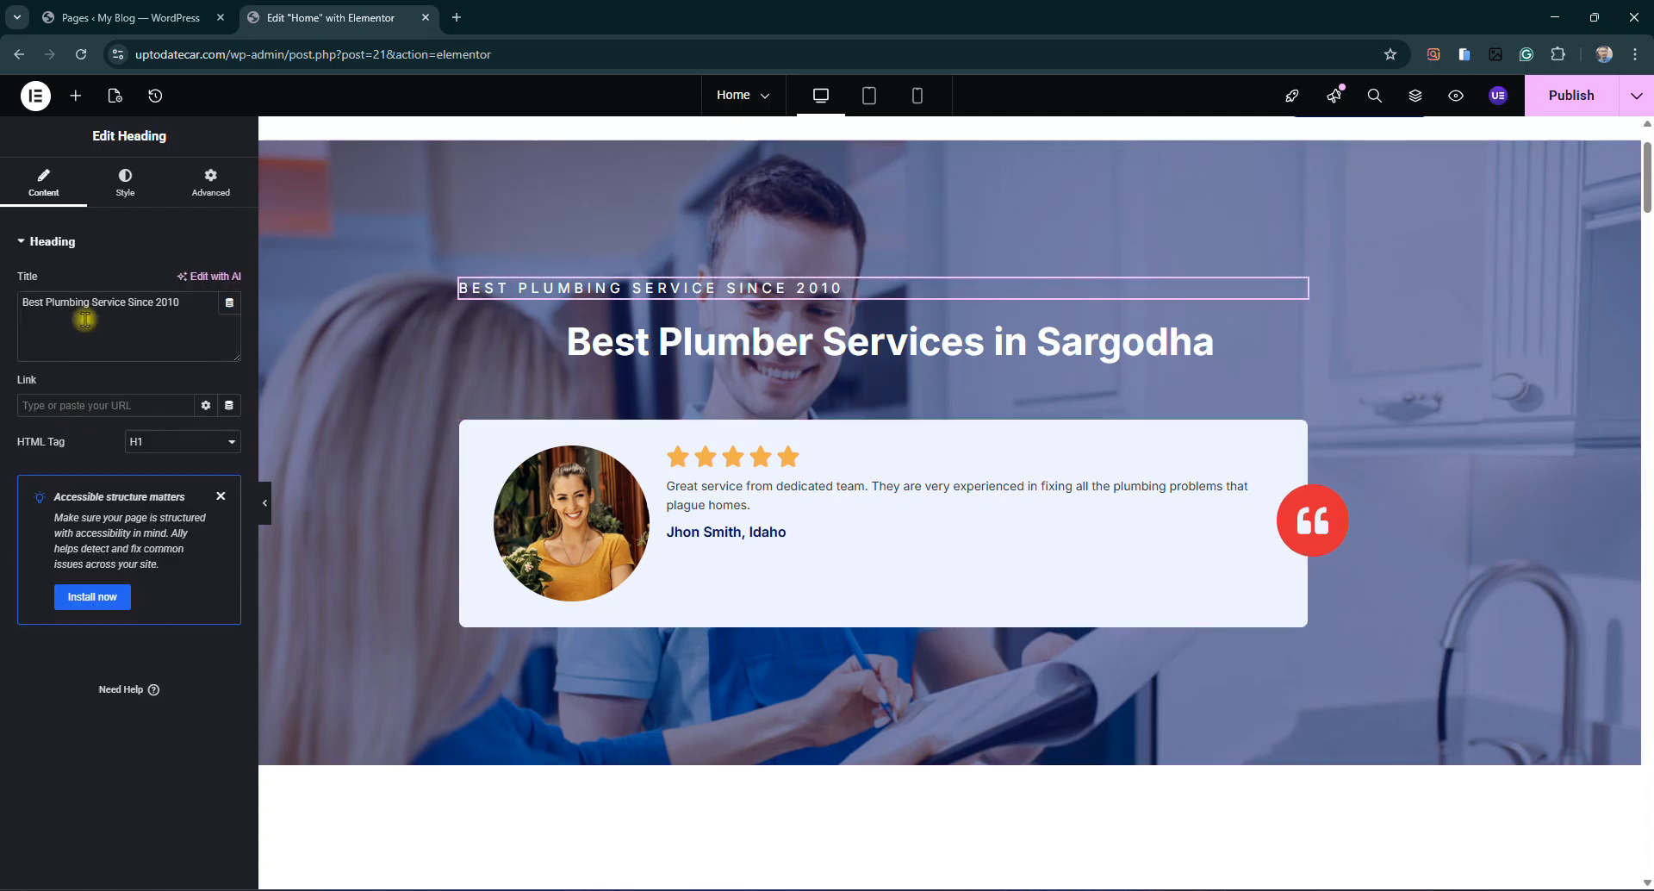
pyautogui.moveTo(22, 303); pyautogui.dragTo(214, 299)
pyautogui.doubleClick(199, 297)
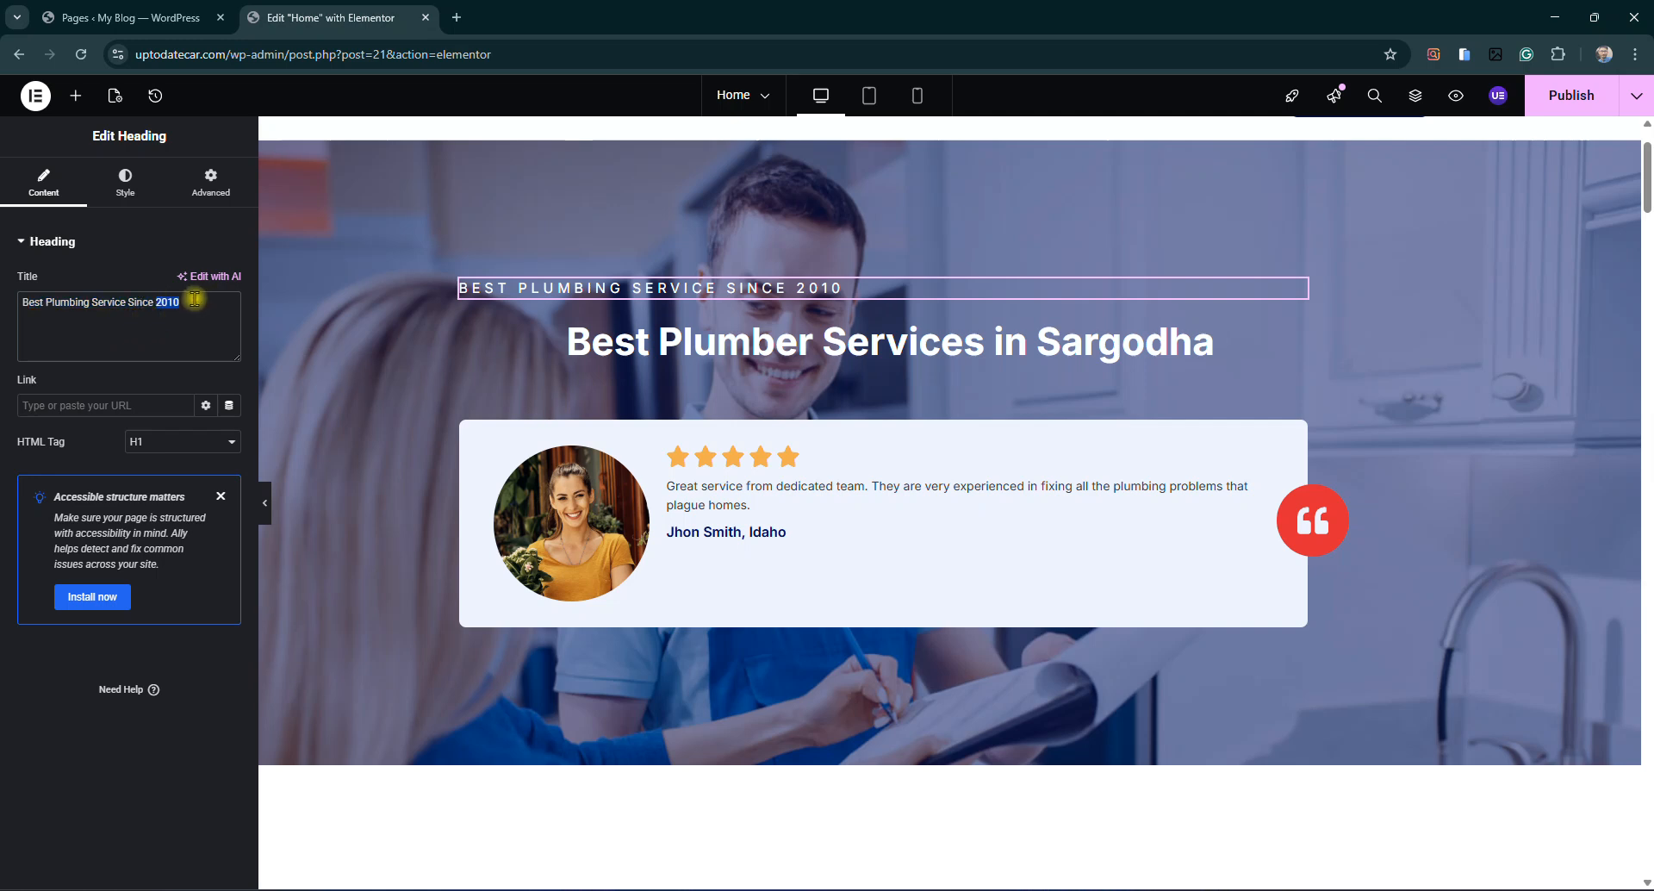
pyautogui.write('20')
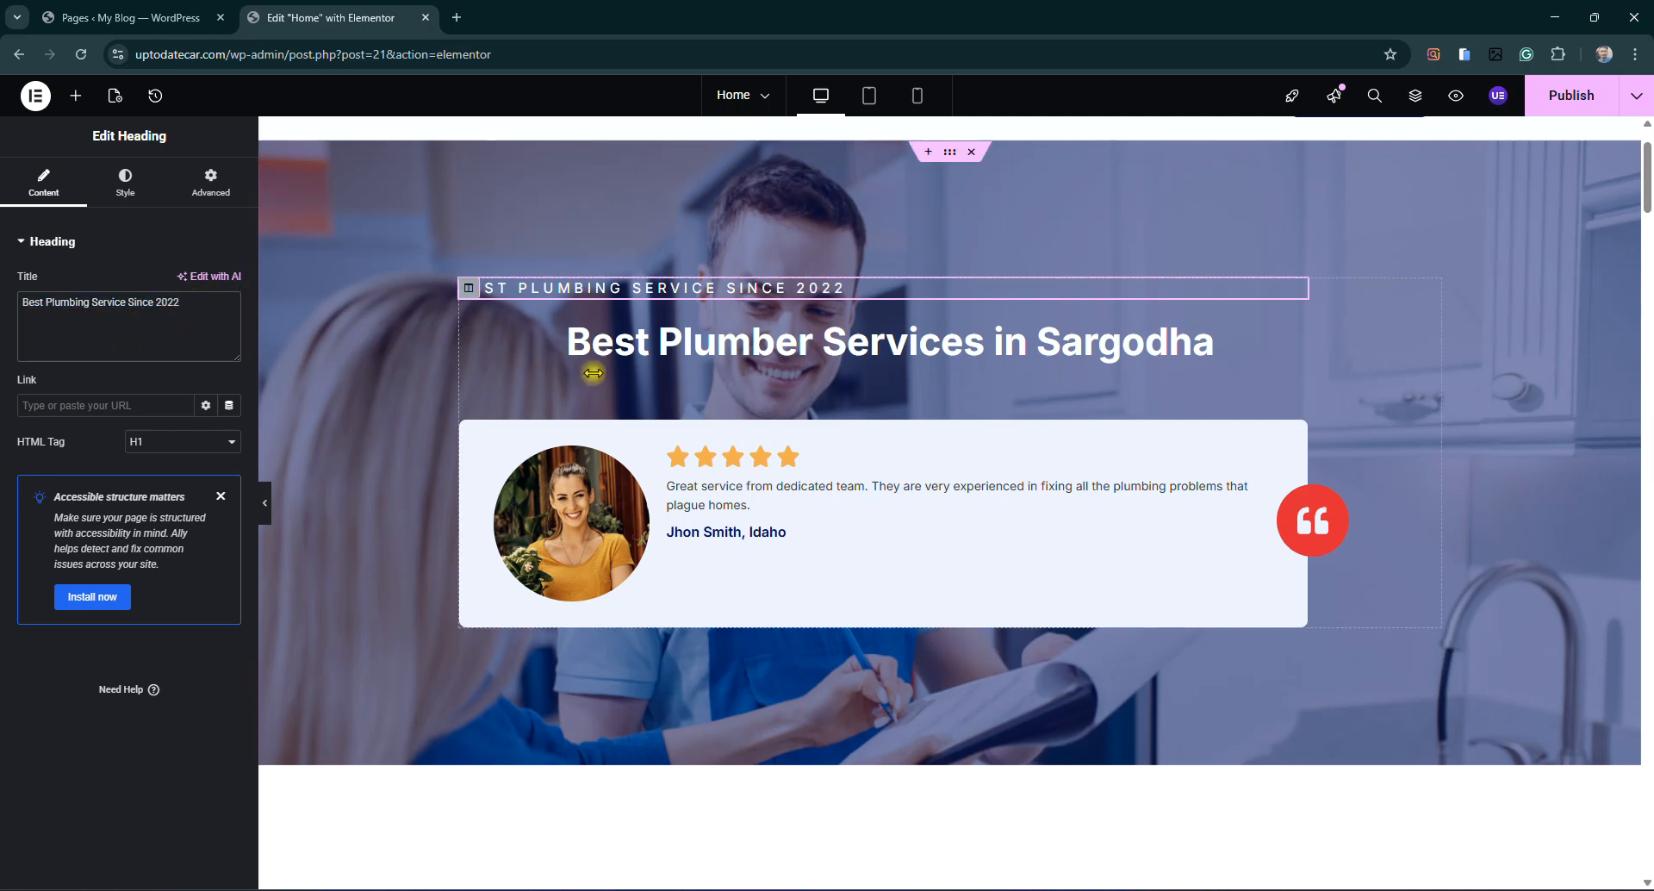
pyautogui.scroll(-7, 1071, 450)
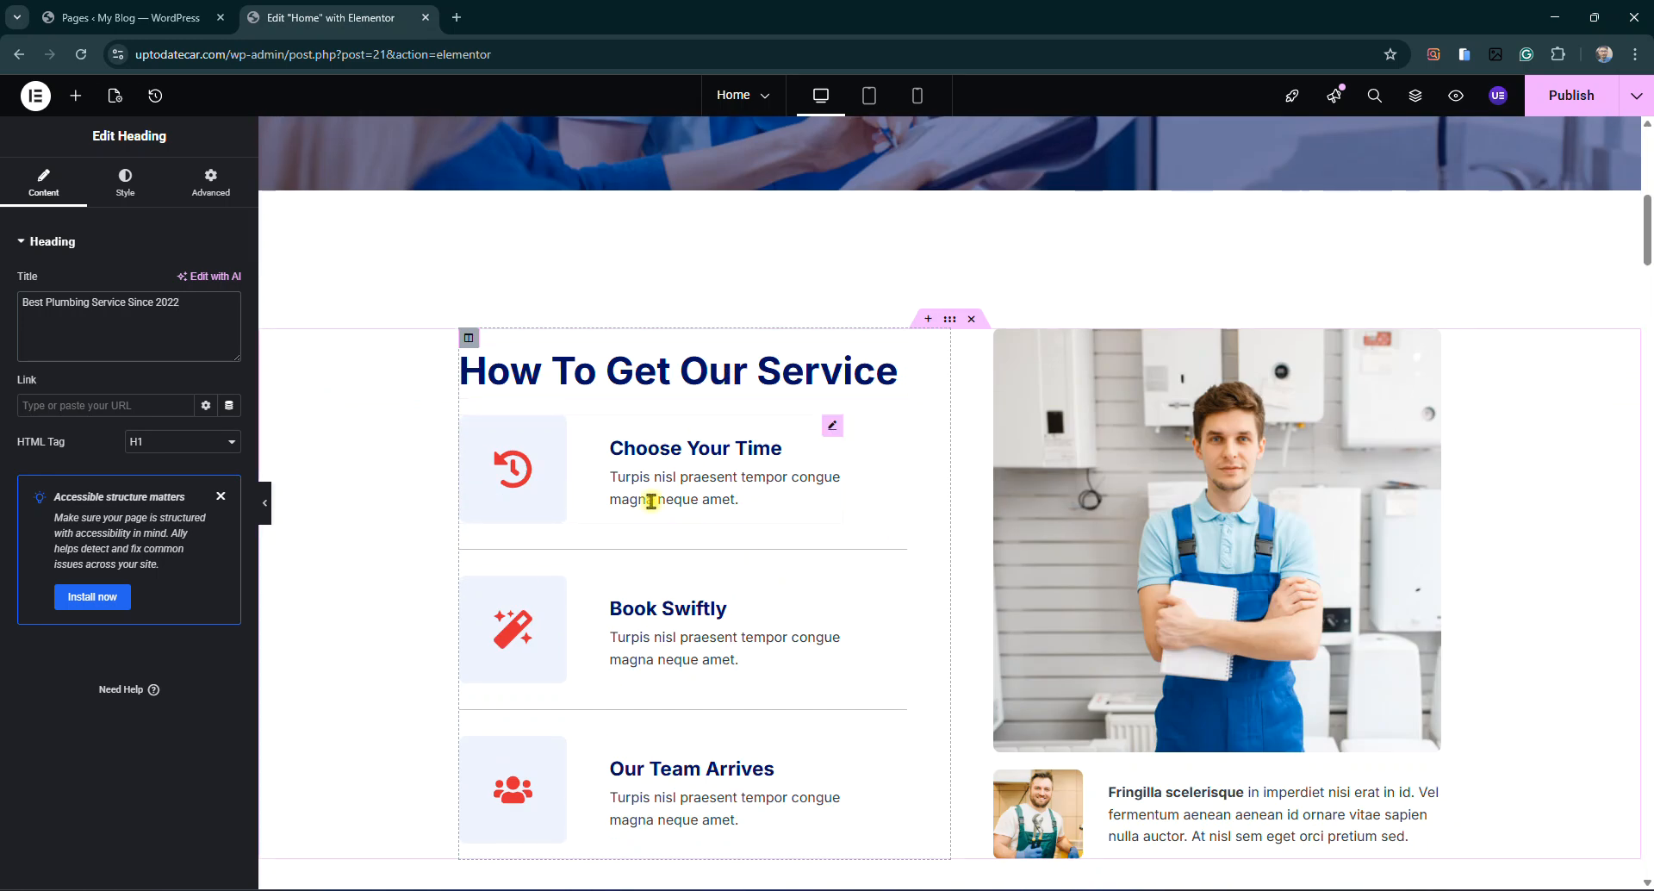
# Swap the overalls-worker photo by the How To Get Our Service list for the woman-in-apron image
pyautogui.scroll(2, 948, 500)
pyautogui.scroll(-4, 1120, 483)
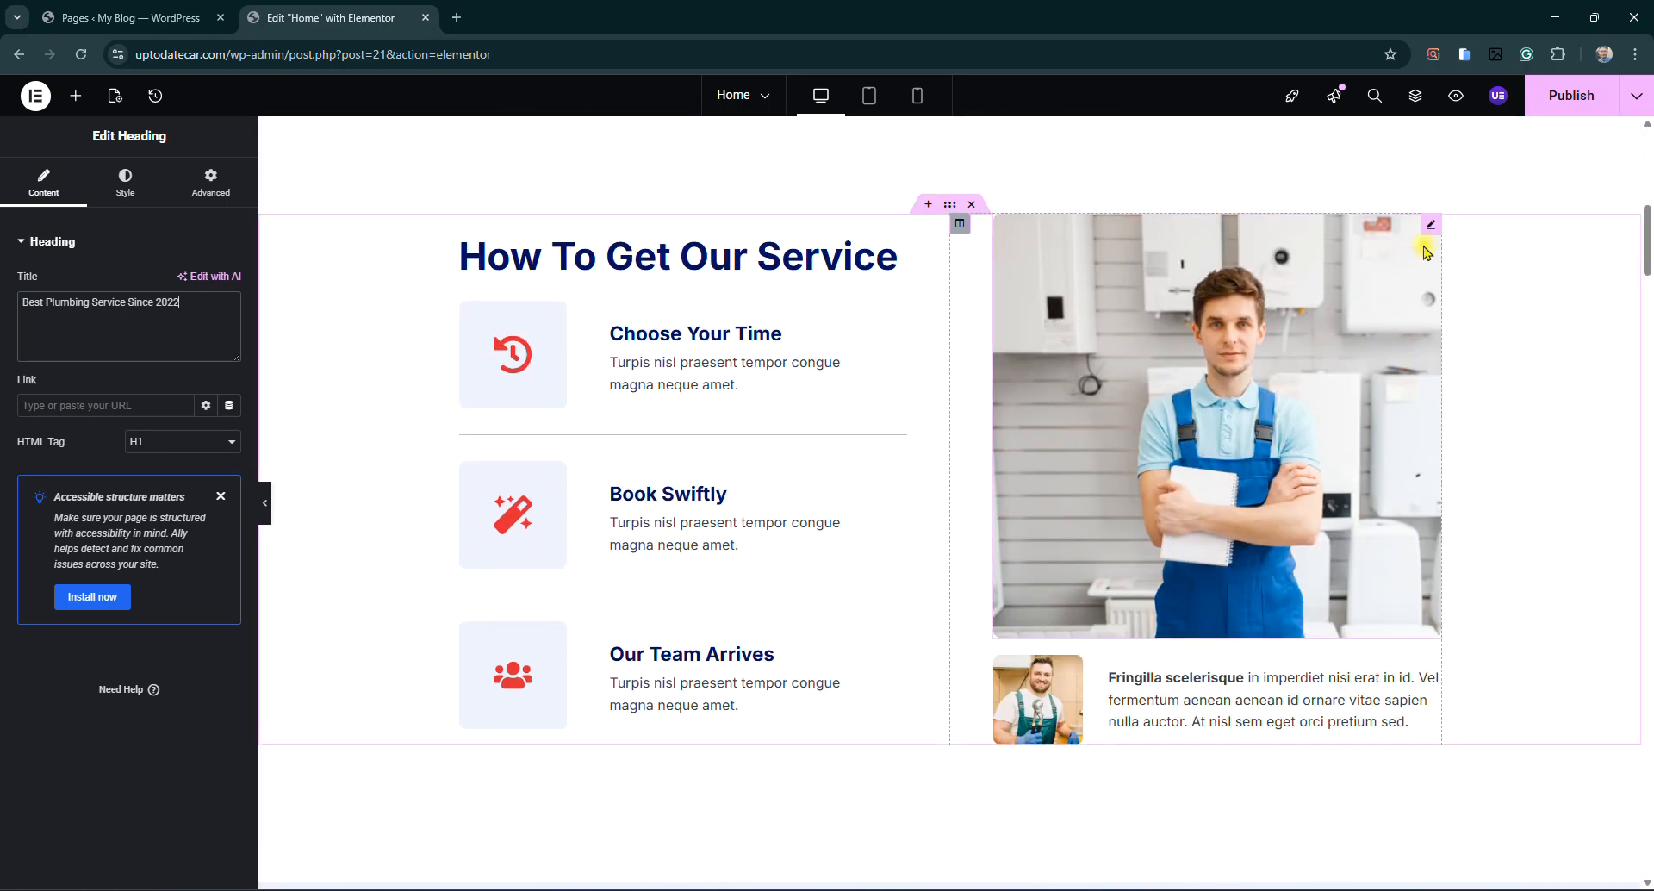
pyautogui.click(1432, 234)
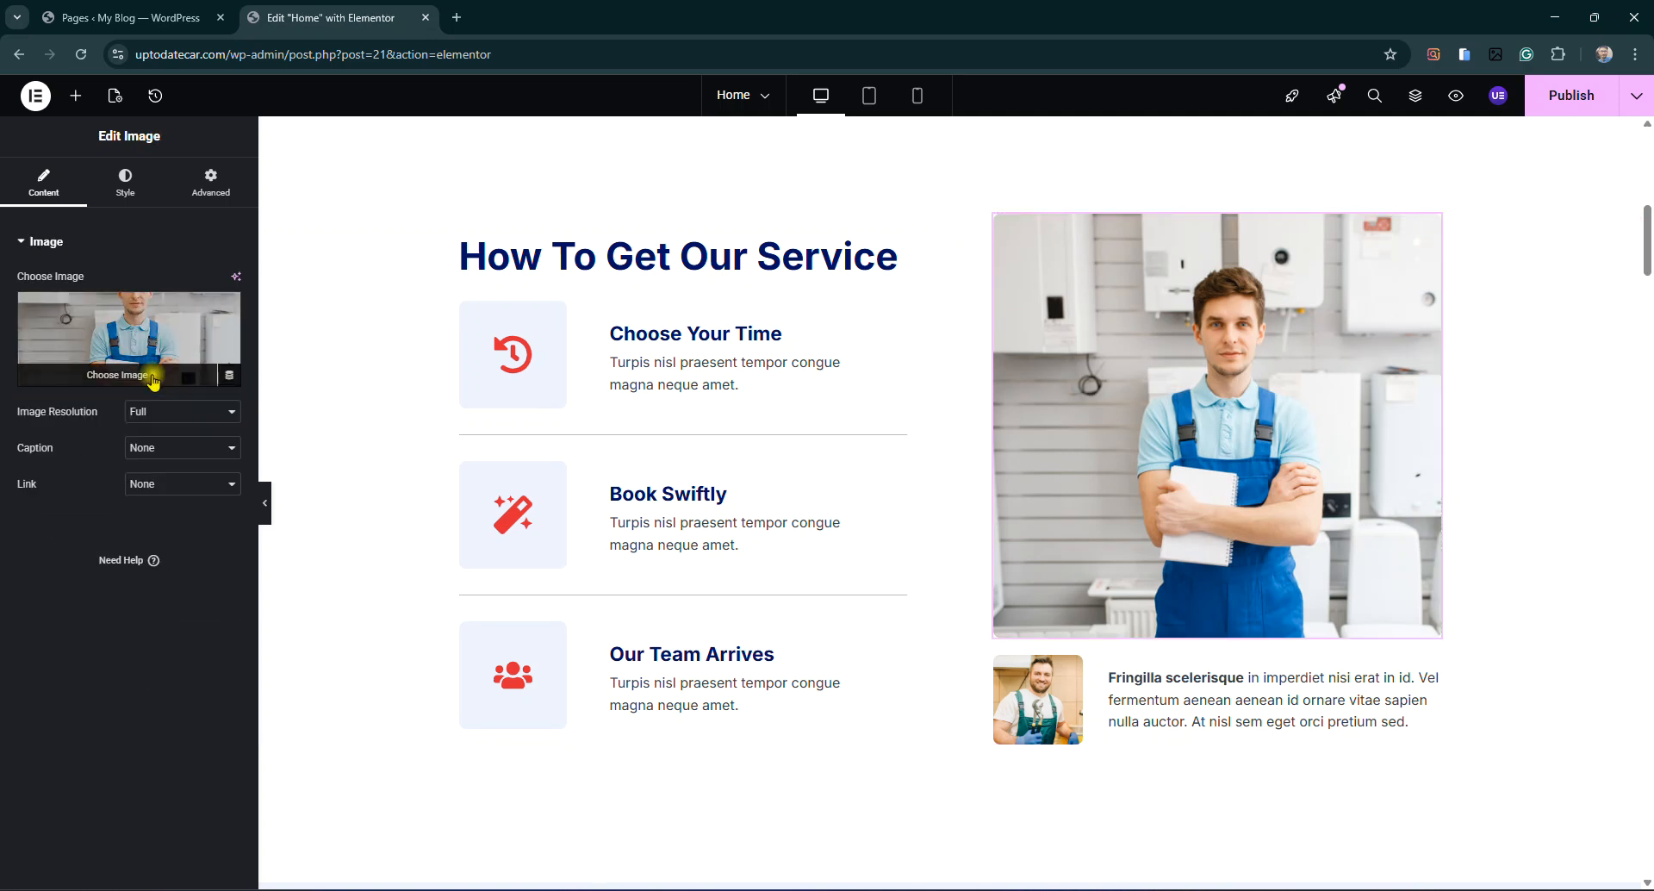
pyautogui.click(153, 378)
pyautogui.click(328, 159)
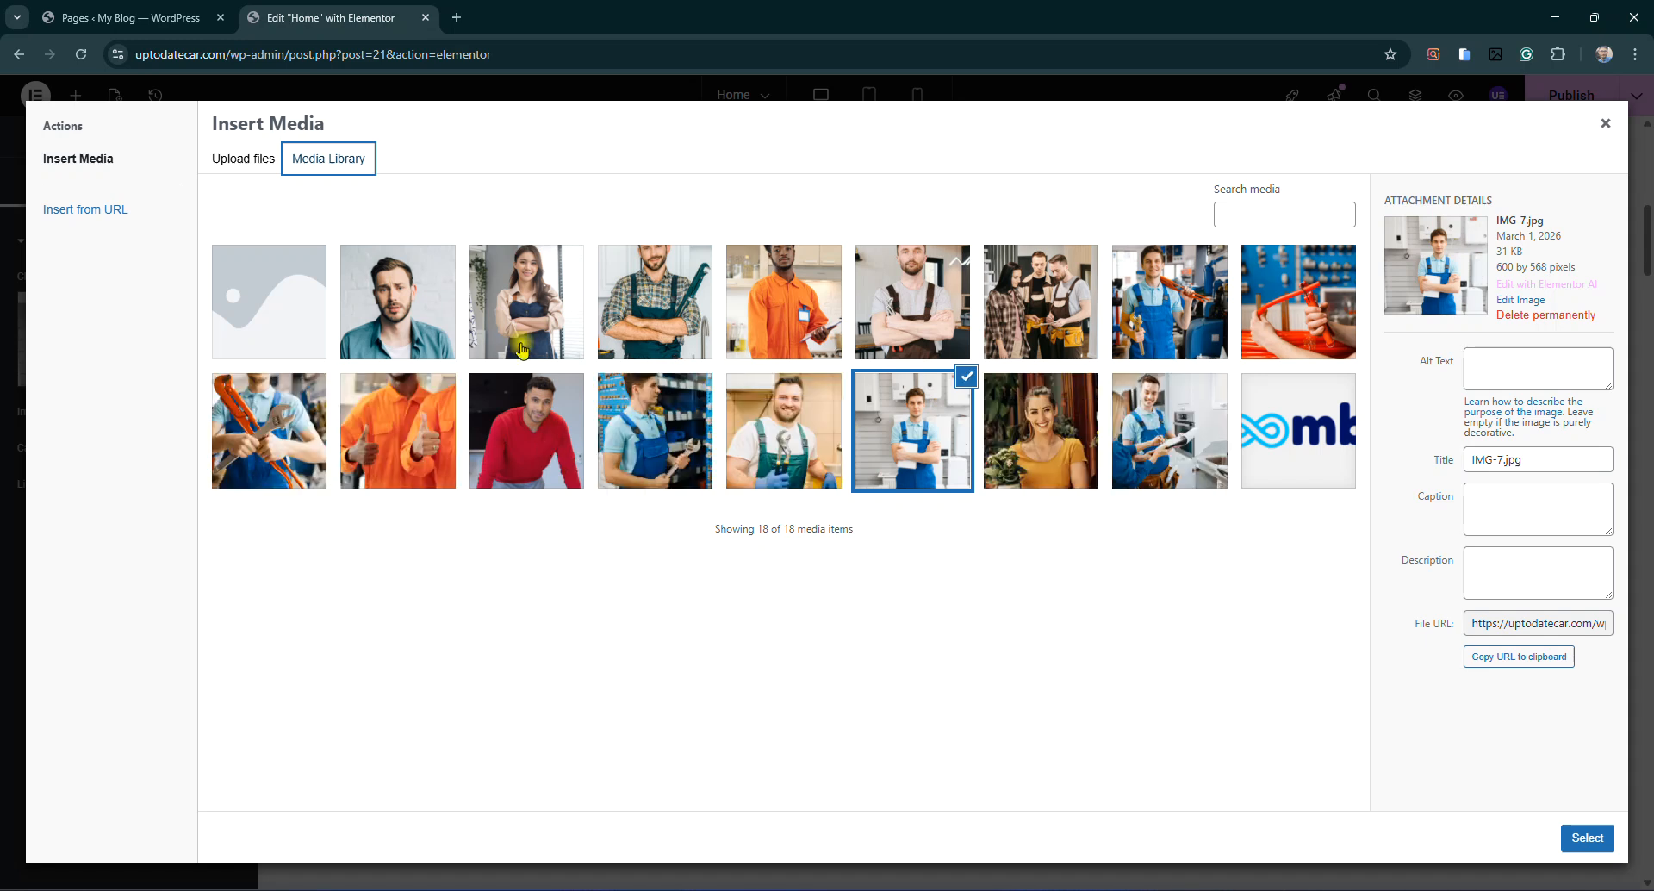
pyautogui.click(522, 321)
pyautogui.click(1590, 839)
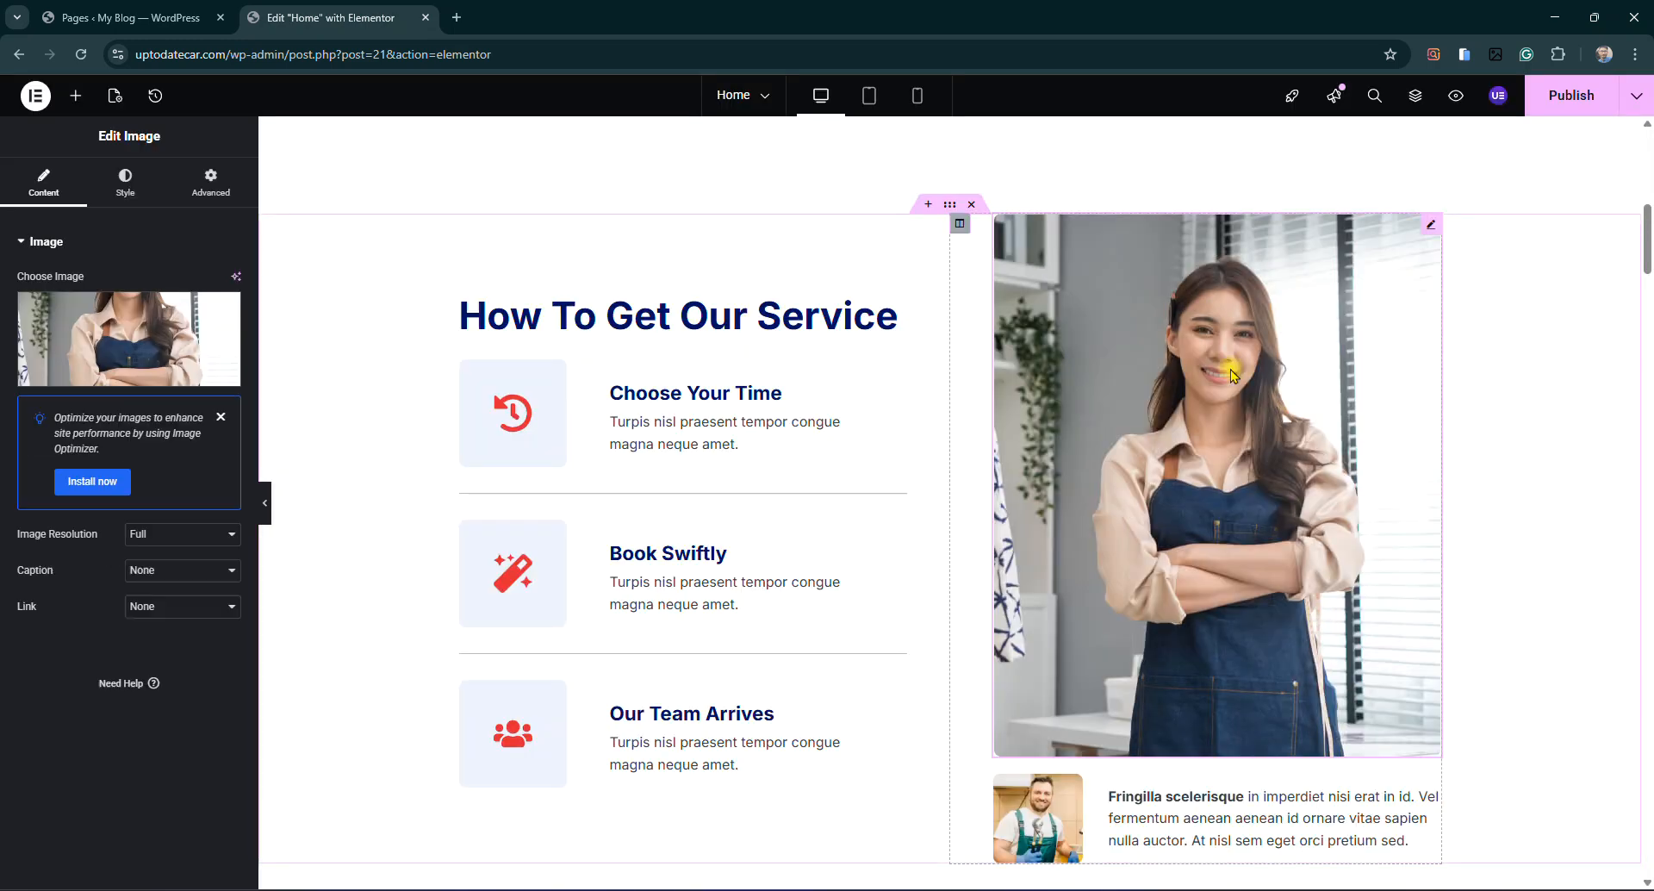
pyautogui.scroll(-3, 1234, 360)
pyautogui.scroll(3, 1234, 360)
pyautogui.scroll(-1, 962, 533)
pyautogui.scroll(-5, 963, 534)
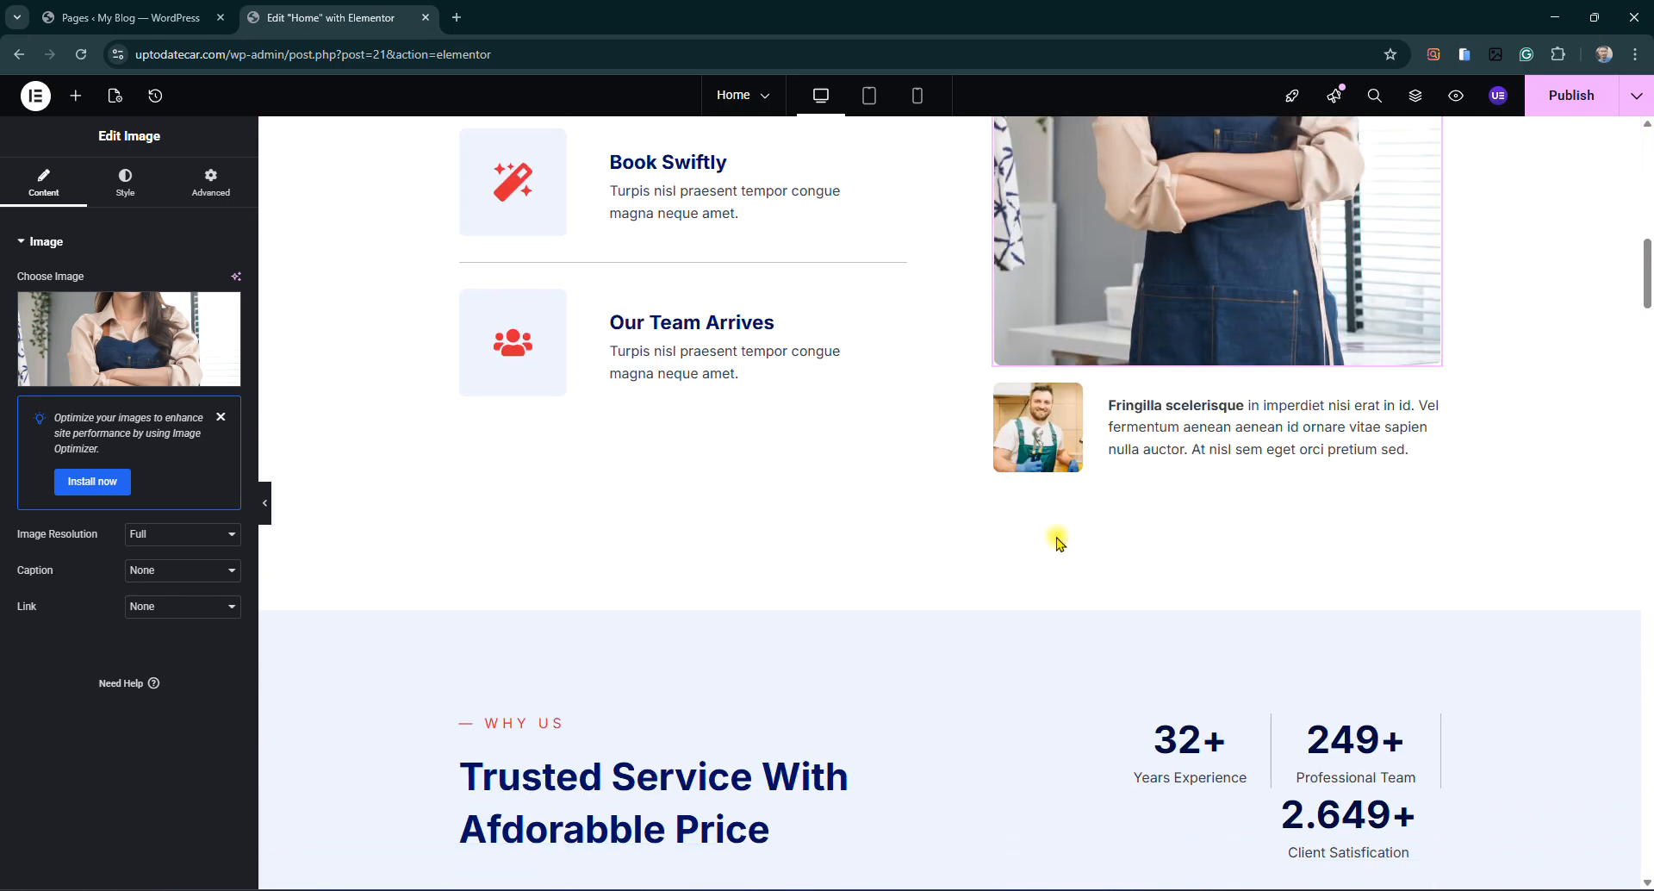
pyautogui.click(1259, 545)
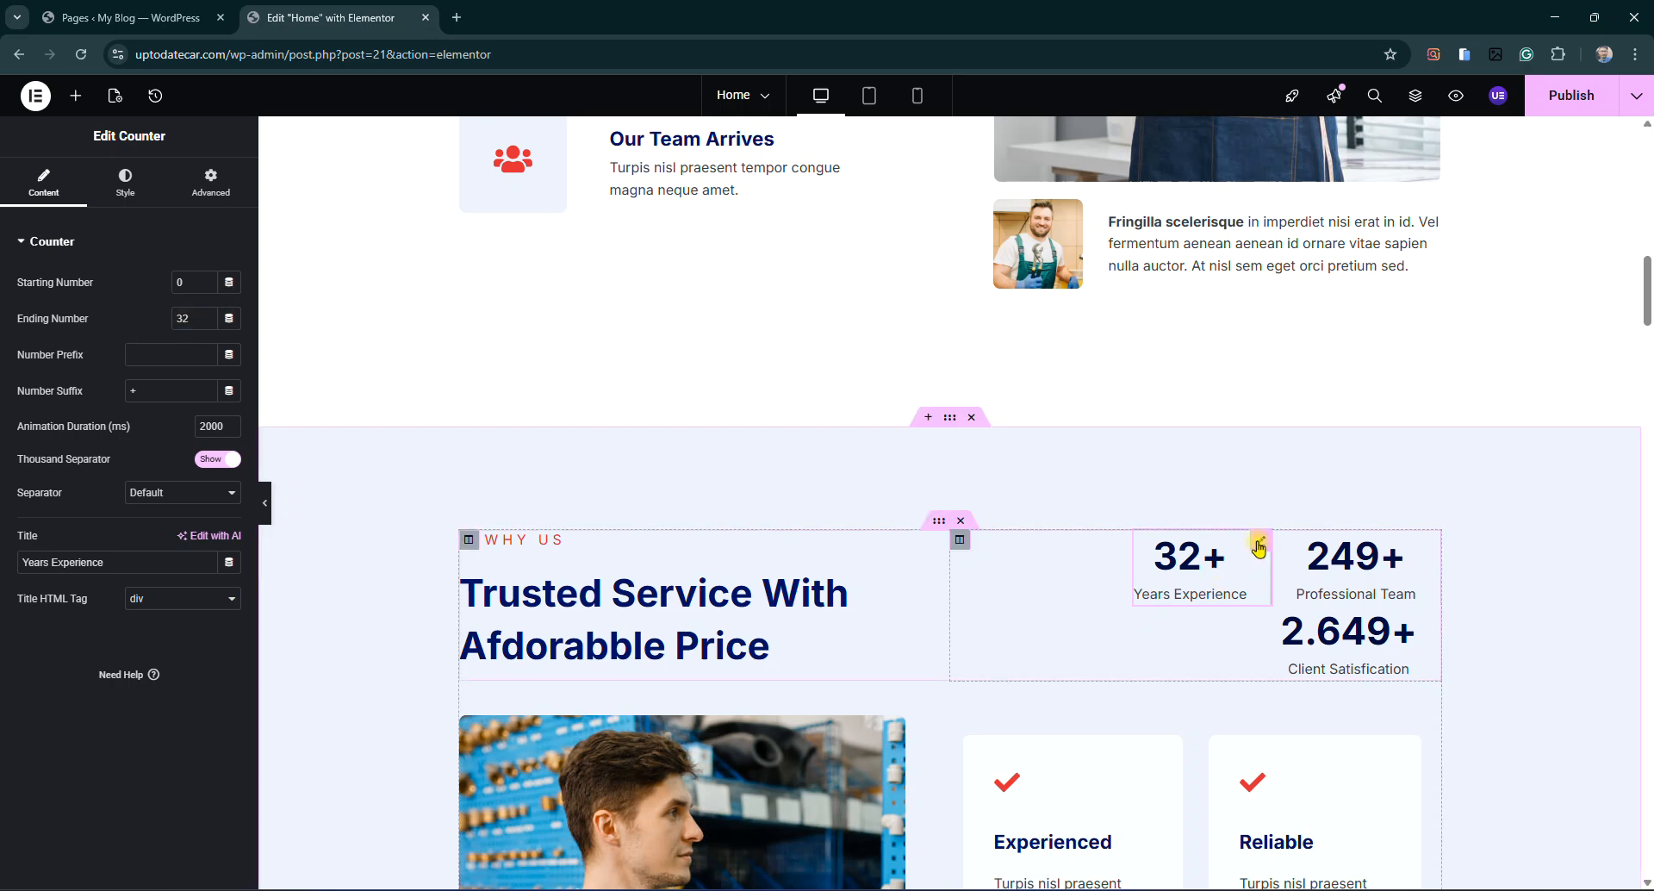
# Set the Years Experience counter to 10 and Professional Team to 3
pyautogui.doubleClick(188, 319)
pyautogui.write('10')
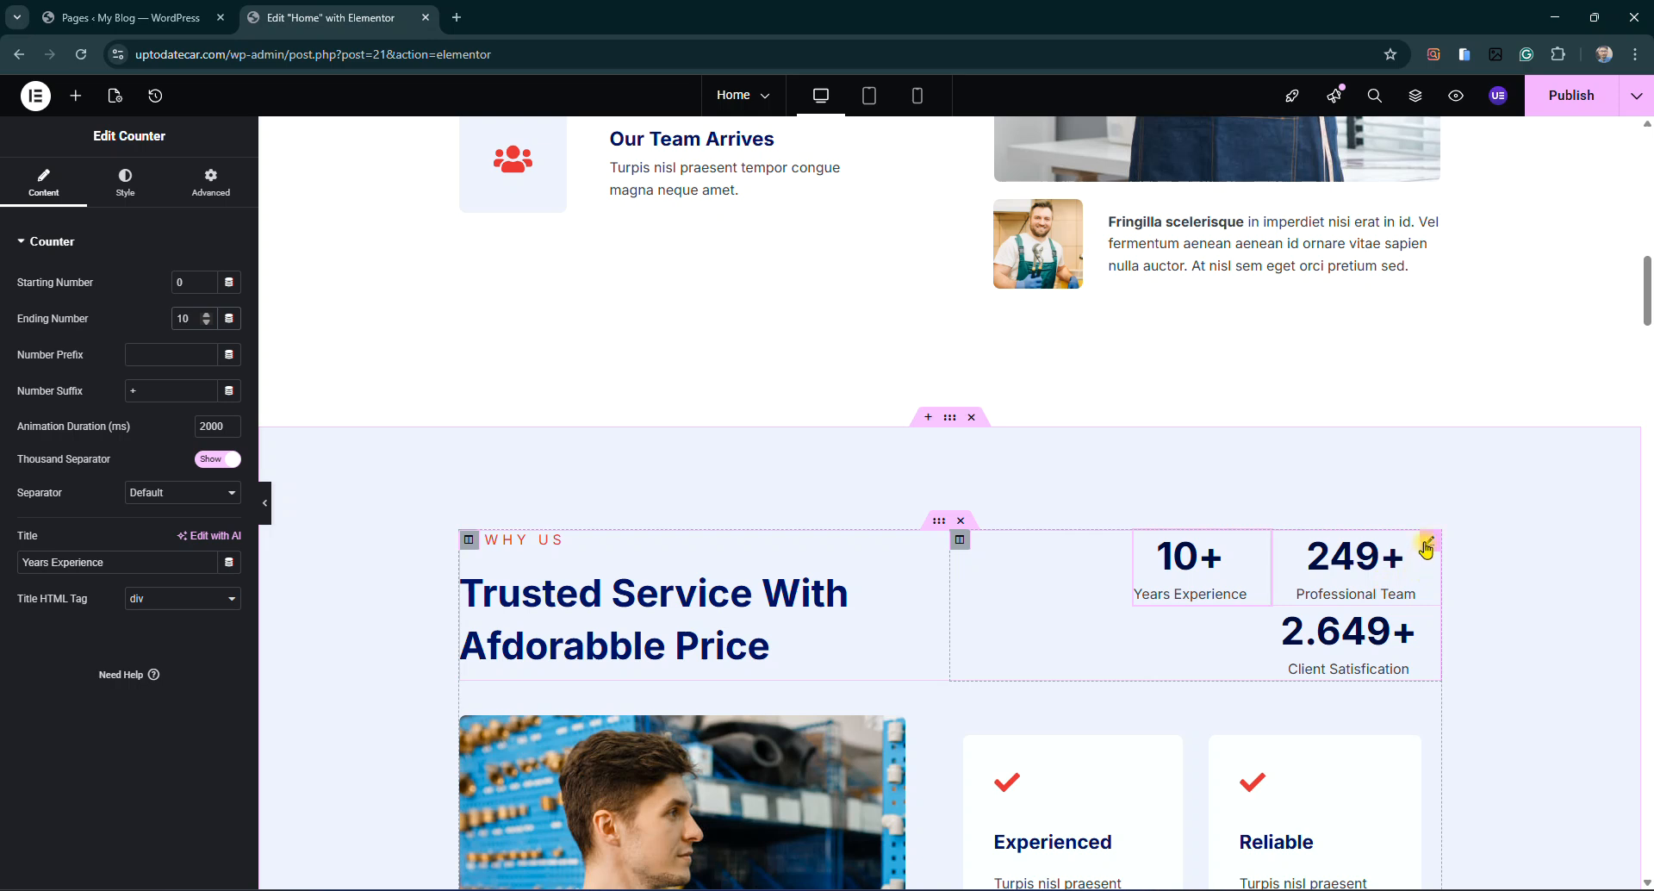
pyautogui.click(1426, 545)
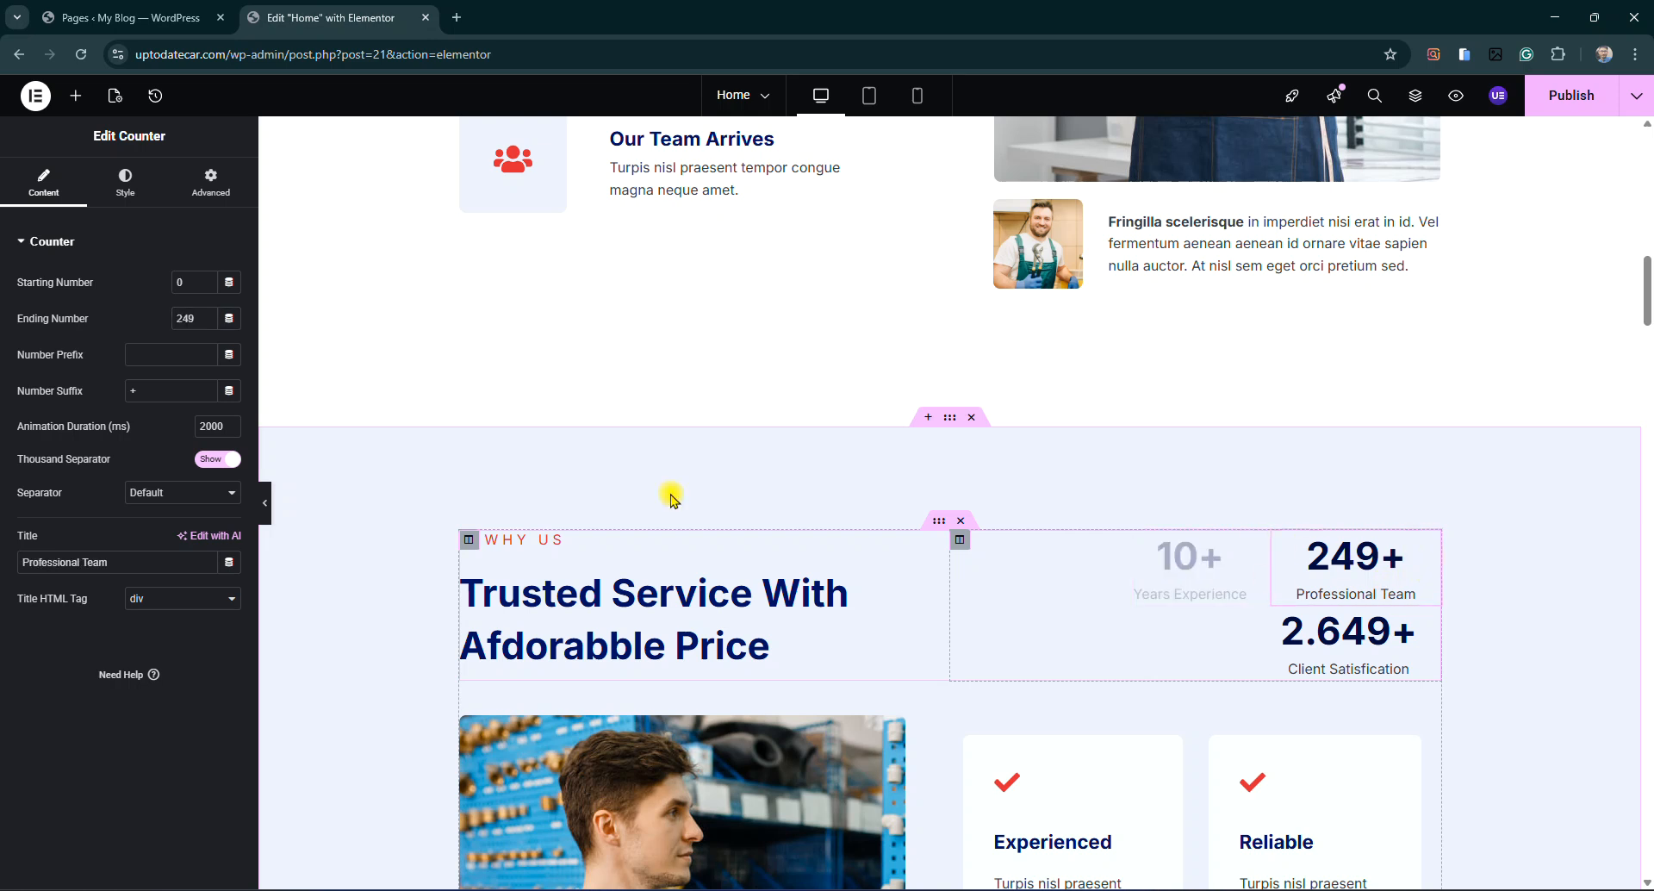
pyautogui.doubleClick(183, 323)
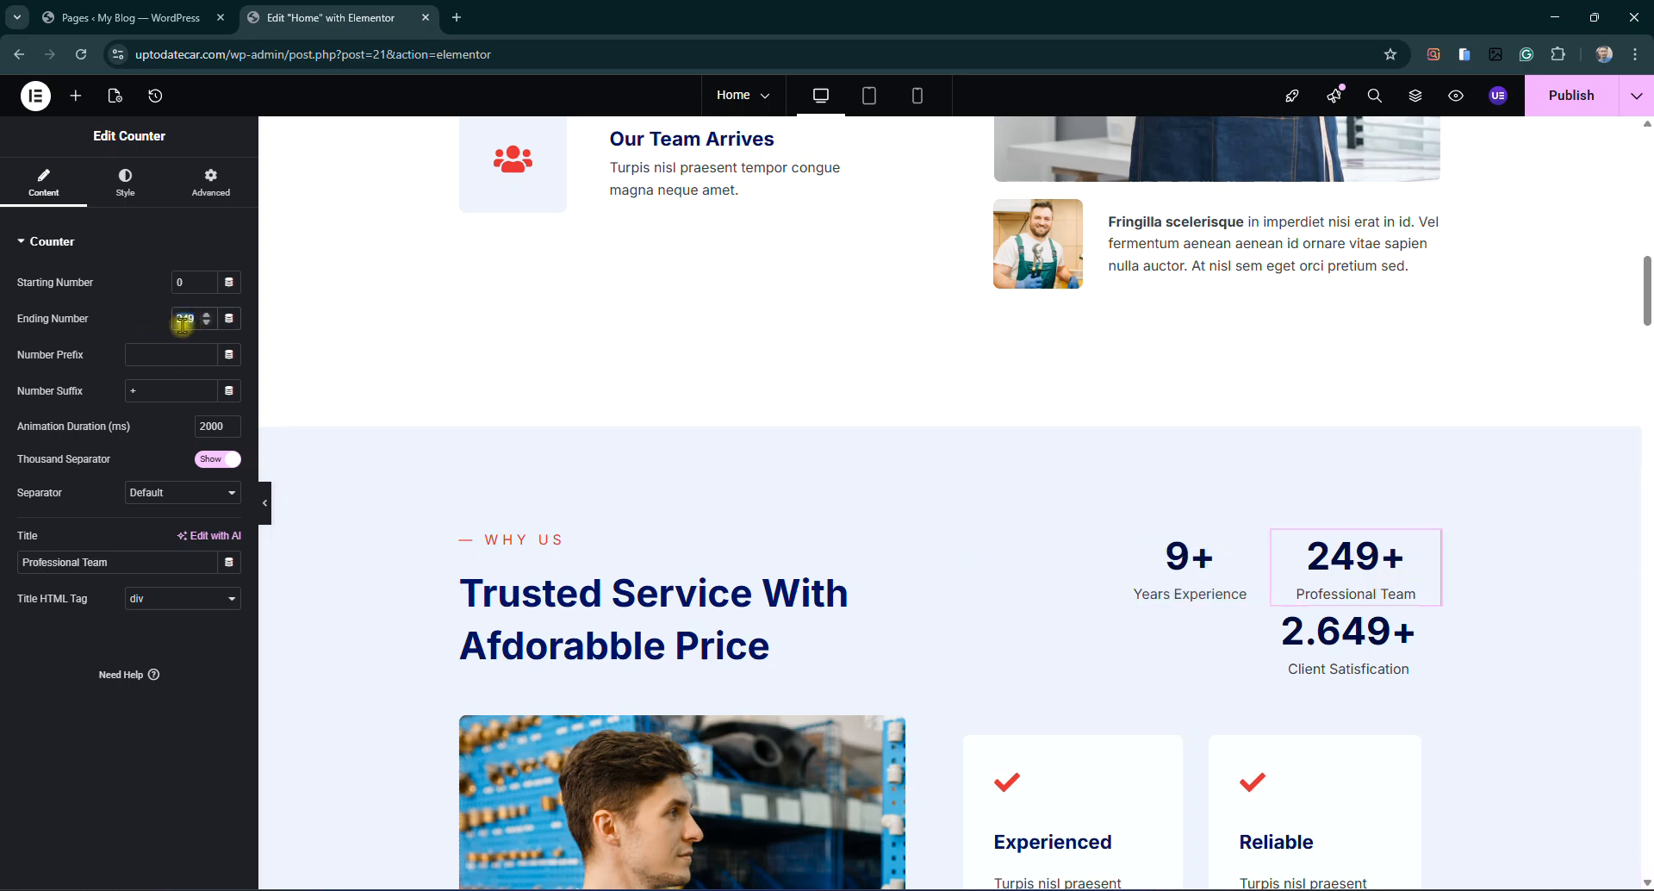
pyautogui.press('BackSpace')
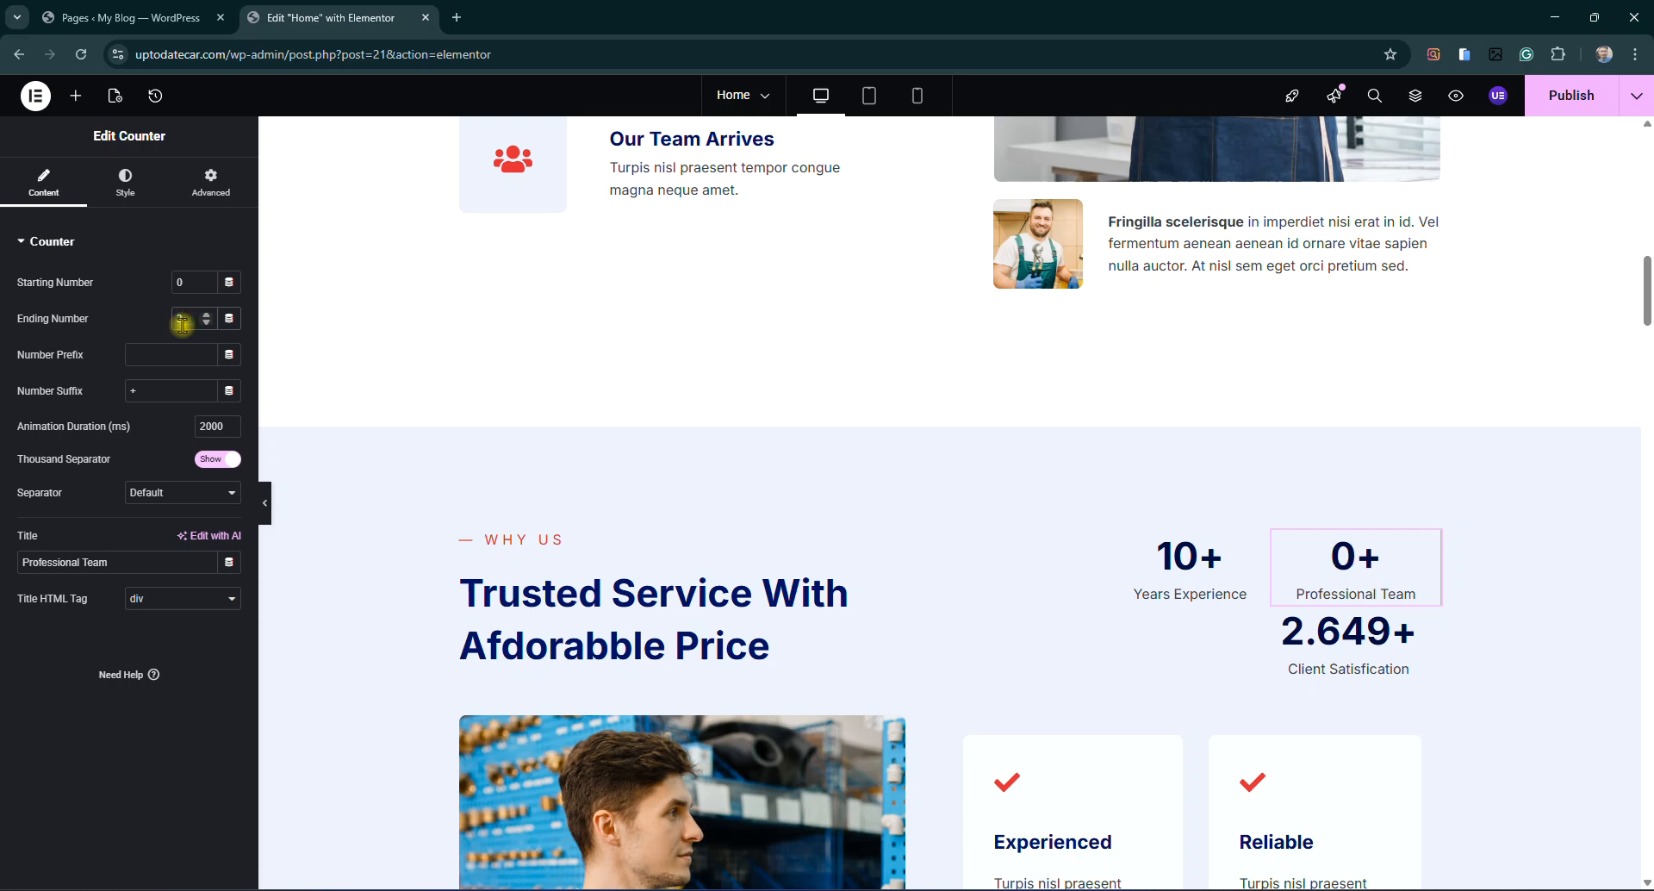
pyautogui.write('3')
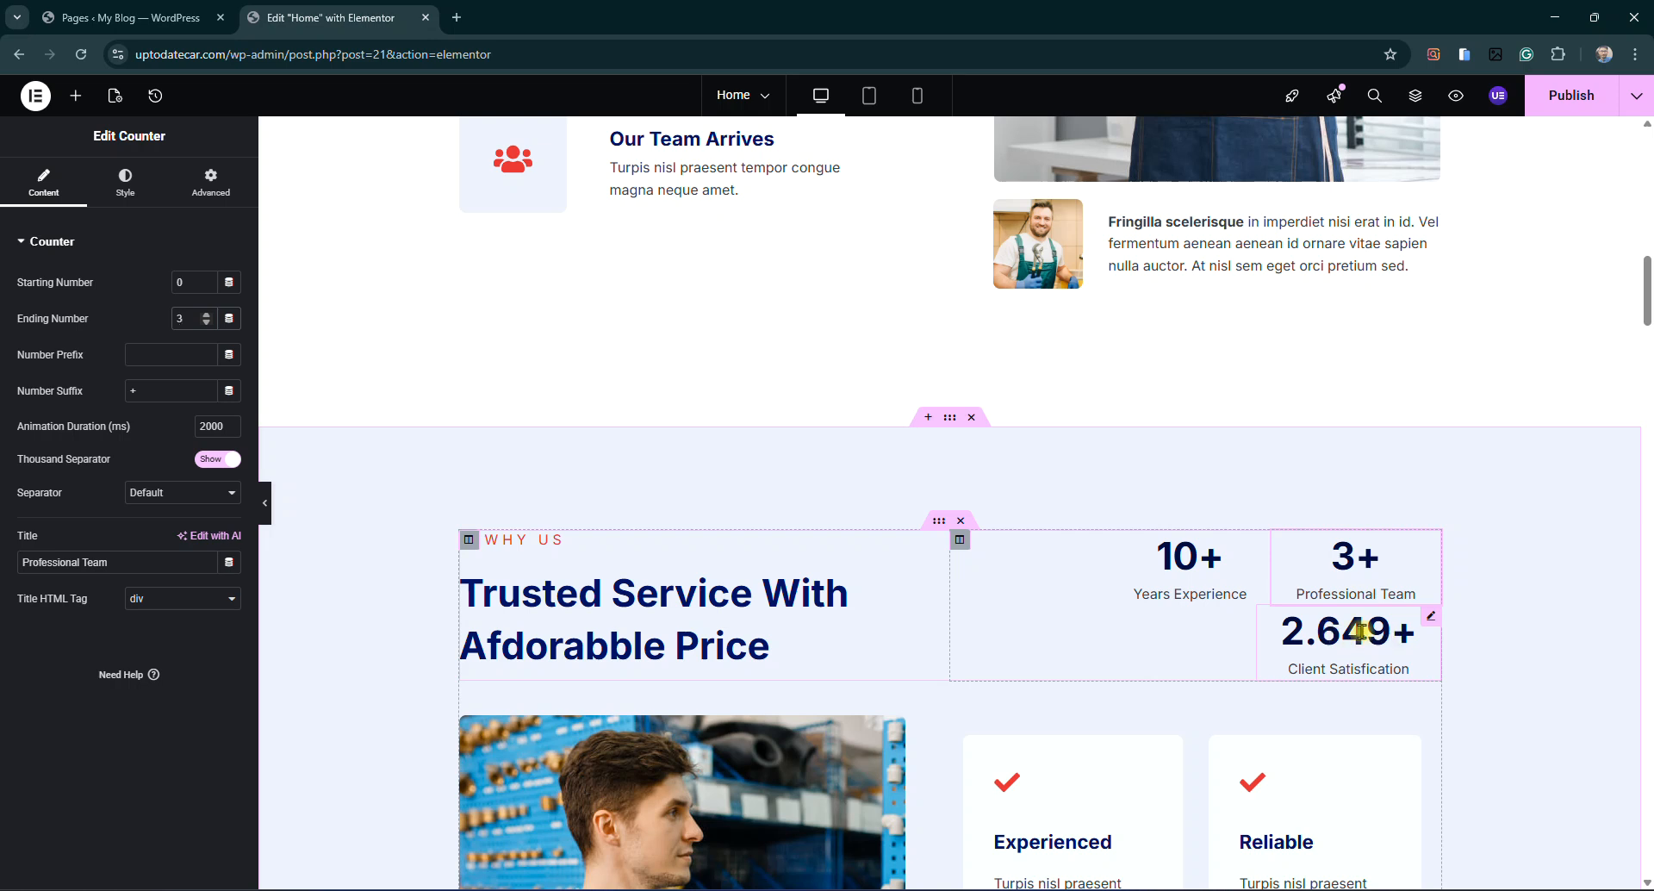
# Select the 'Trusted Service With Afdorabble Price' heading text for editing
pyautogui.scroll(-3, 1321, 741)
pyautogui.scroll(-1, 1300, 575)
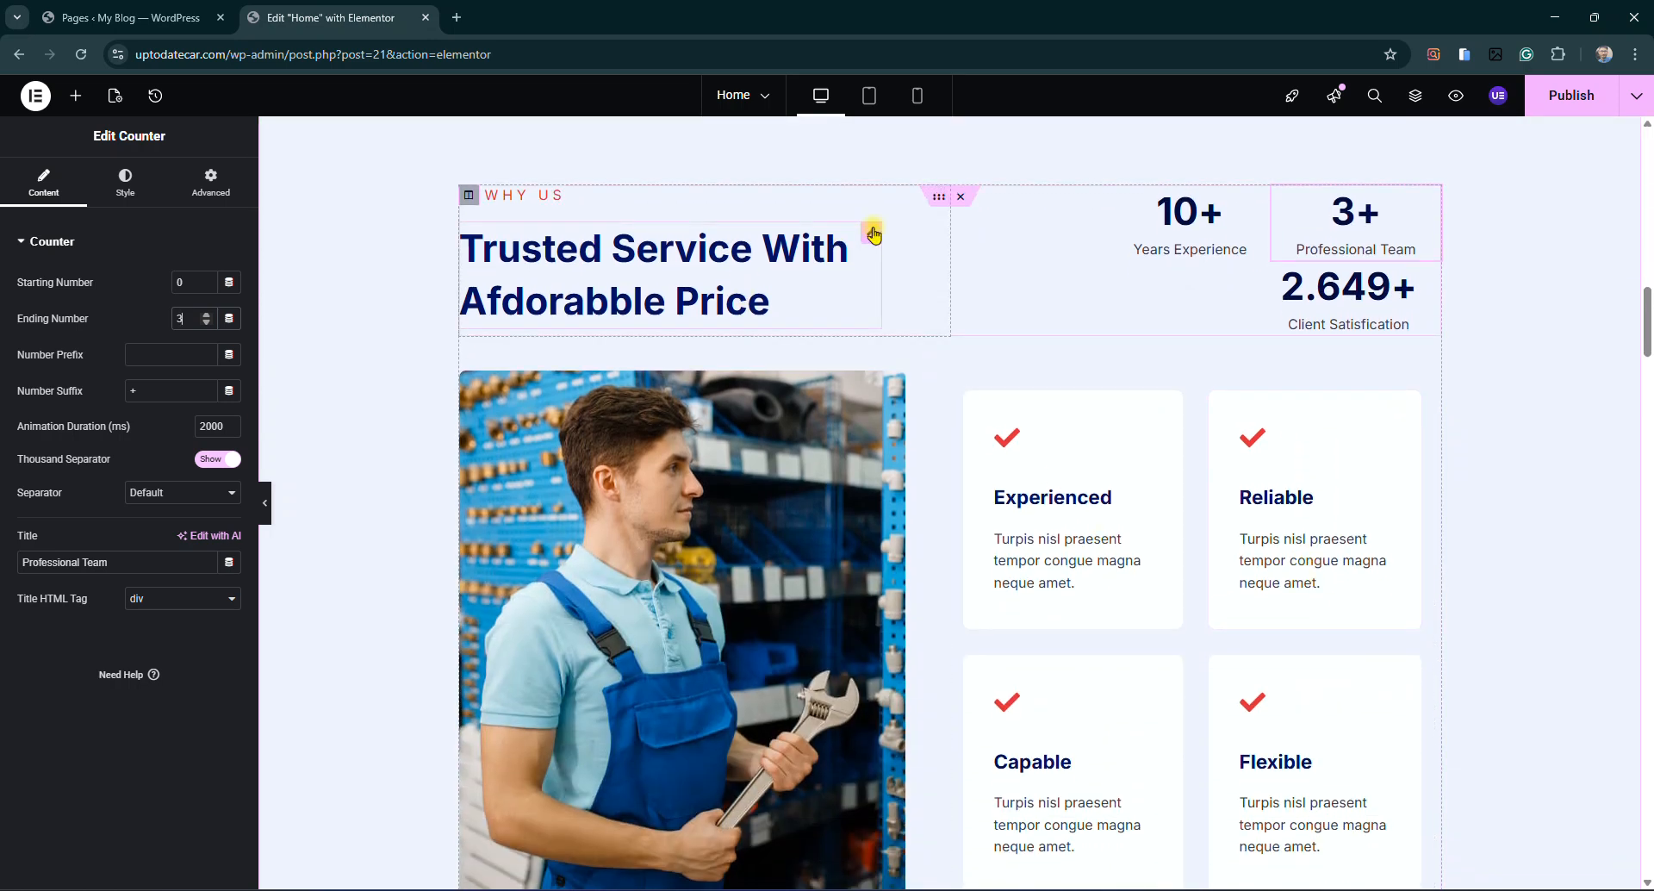
pyautogui.click(872, 235)
pyautogui.tripleClick(110, 305)
pyautogui.tripleClick(98, 305)
pyautogui.click(97, 303)
pyautogui.tripleClick(65, 303)
pyautogui.tripleClick(65, 302)
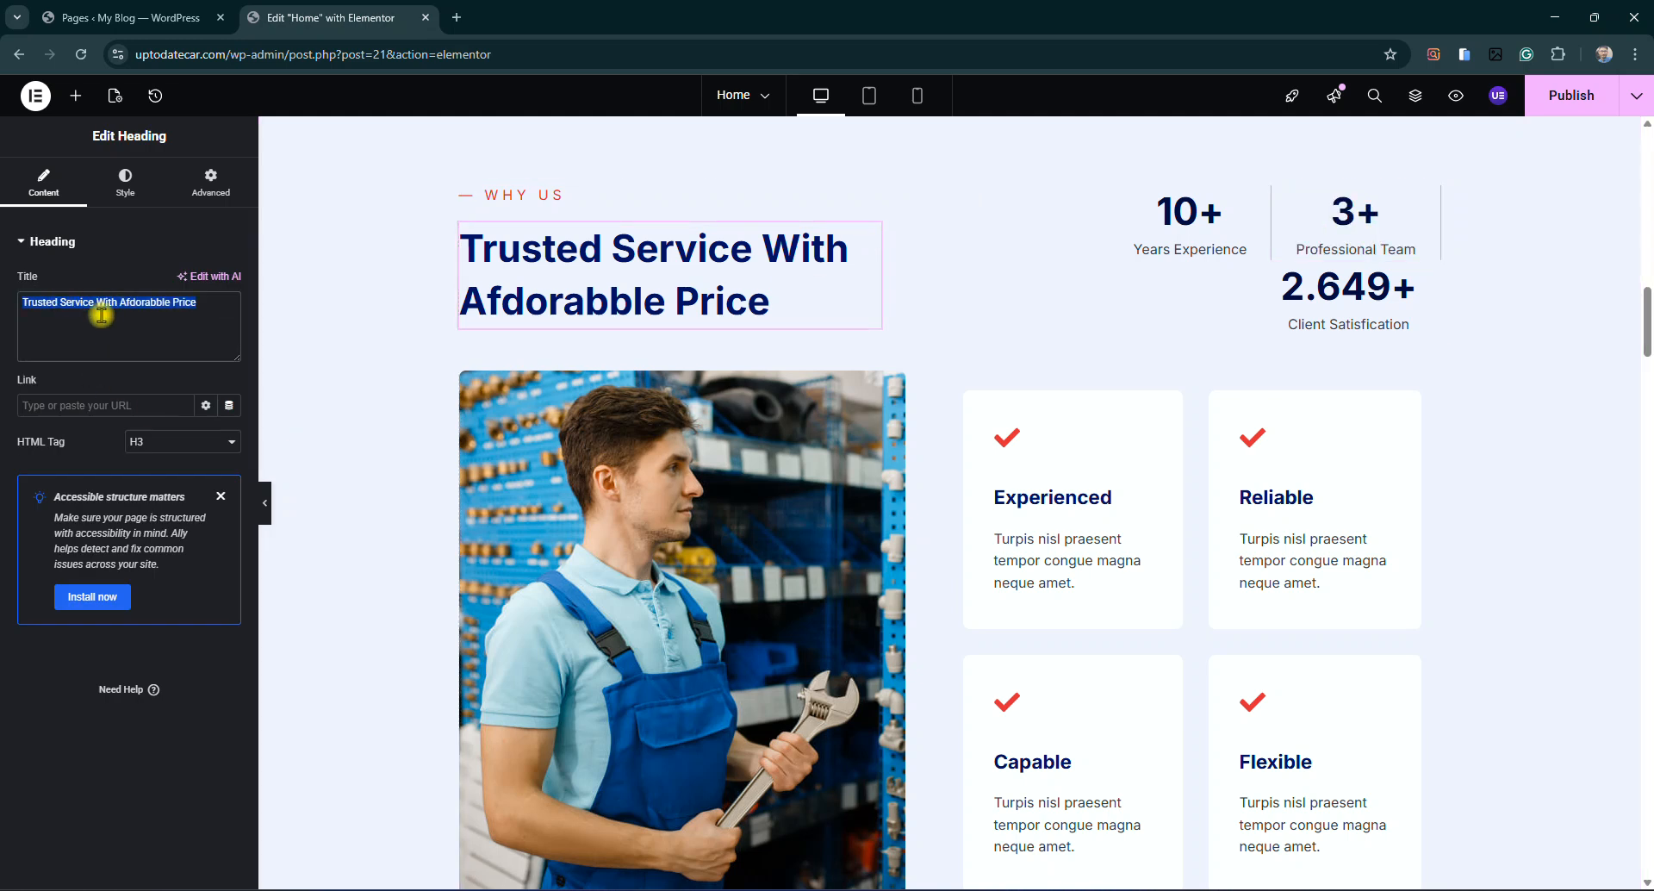
pyautogui.tripleClick(102, 306)
pyautogui.click(97, 305)
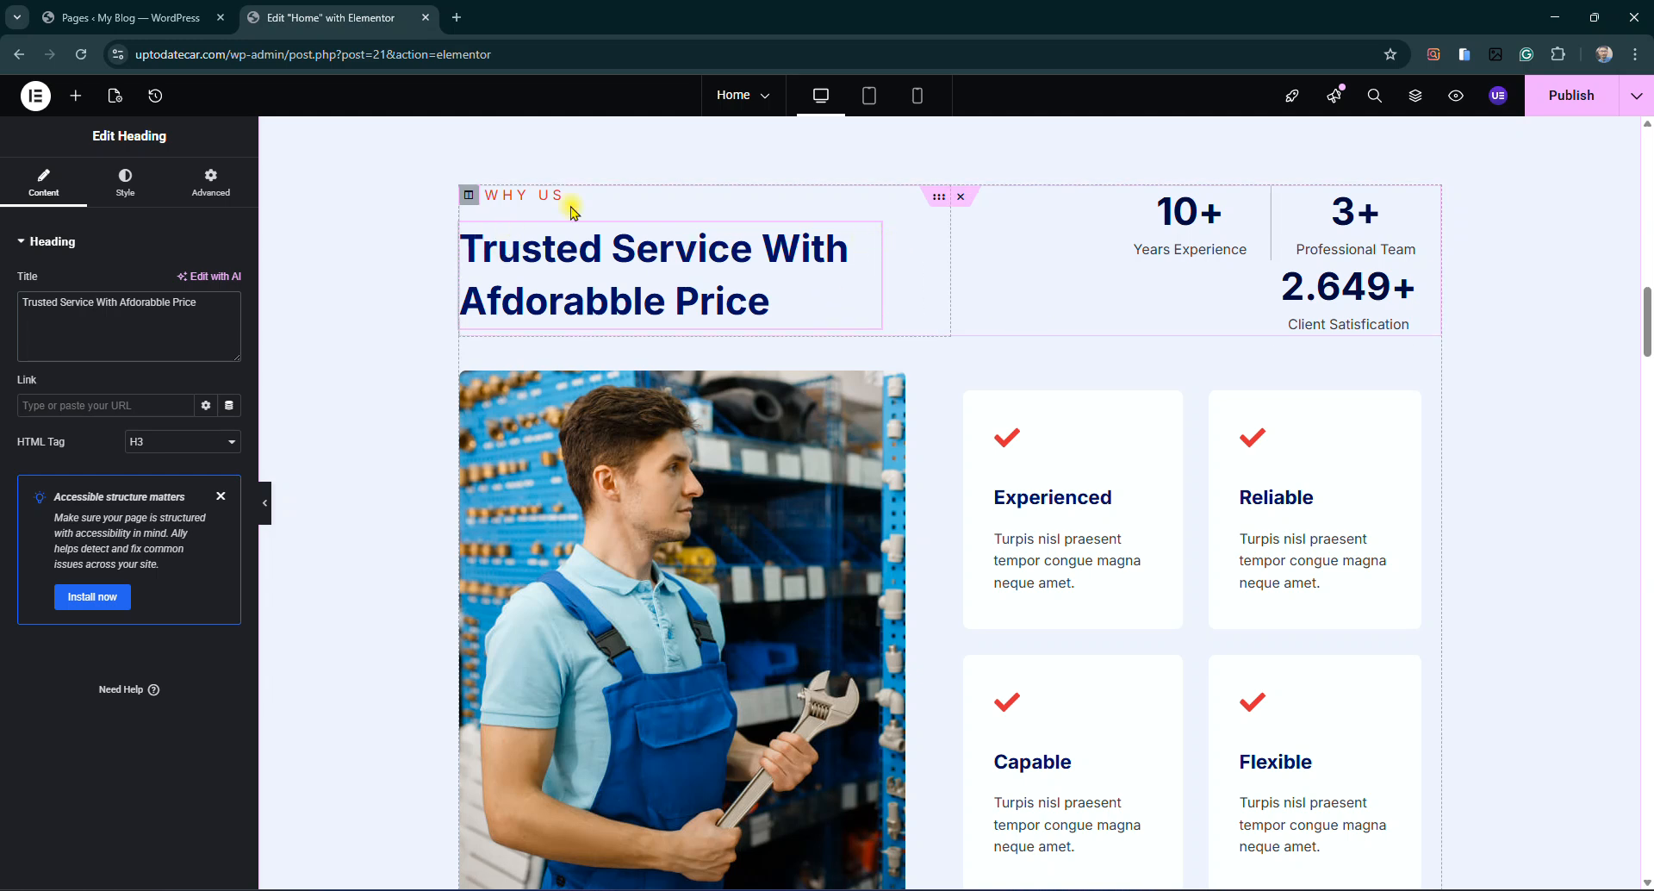
# Check that the Get Started banner button links to a WhatsApp chat
pyautogui.scroll(-5, 1200, 580)
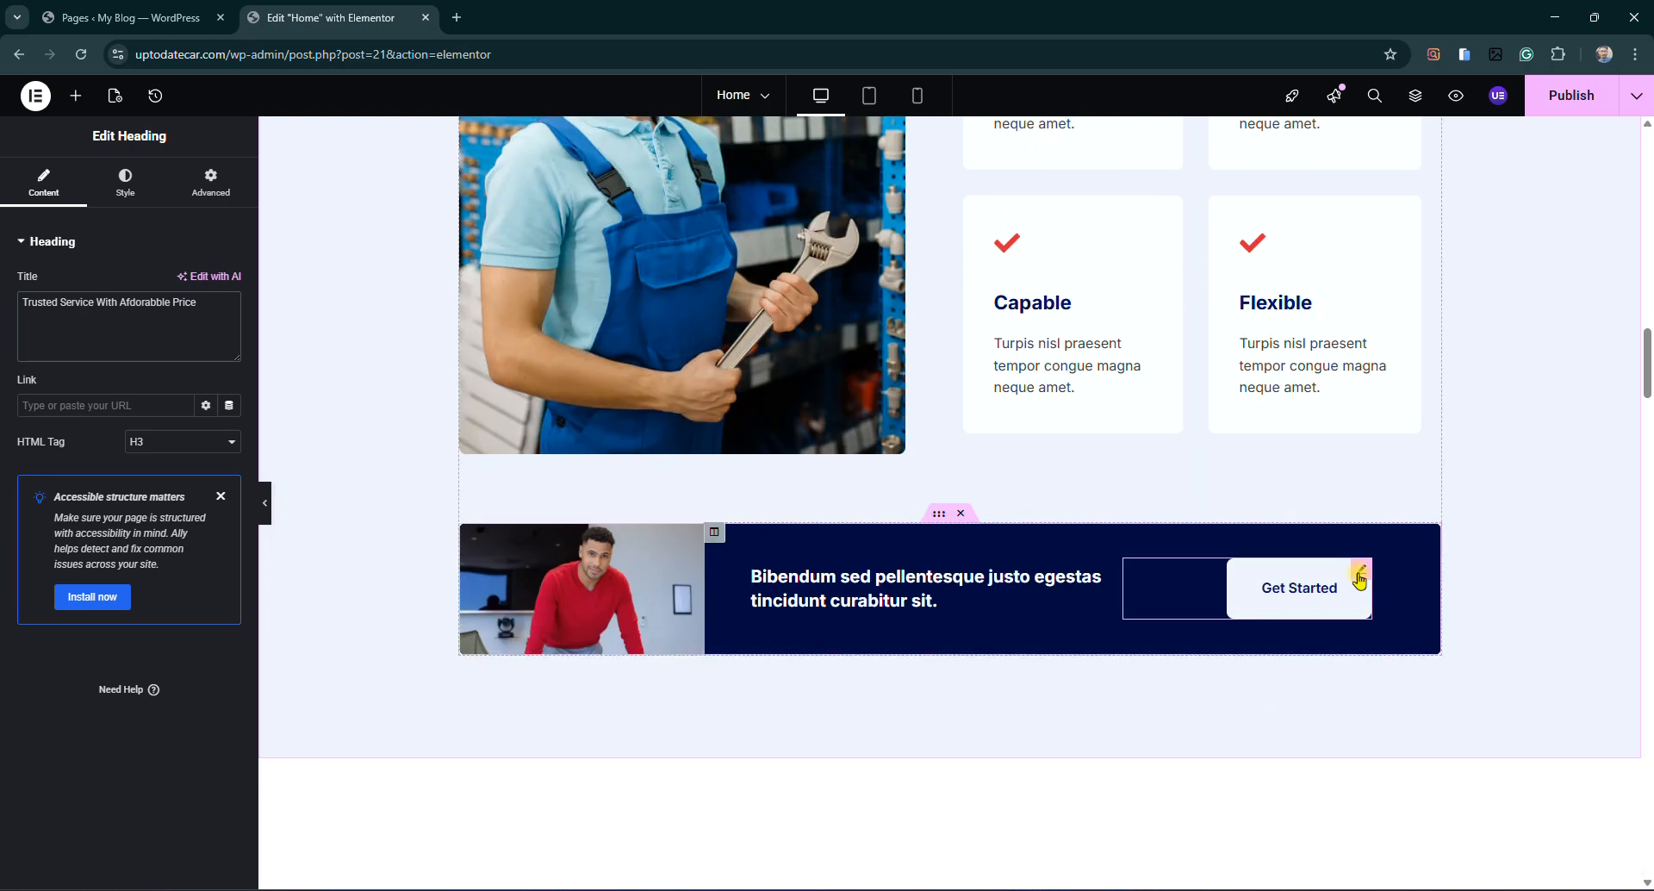
pyautogui.click(1270, 610)
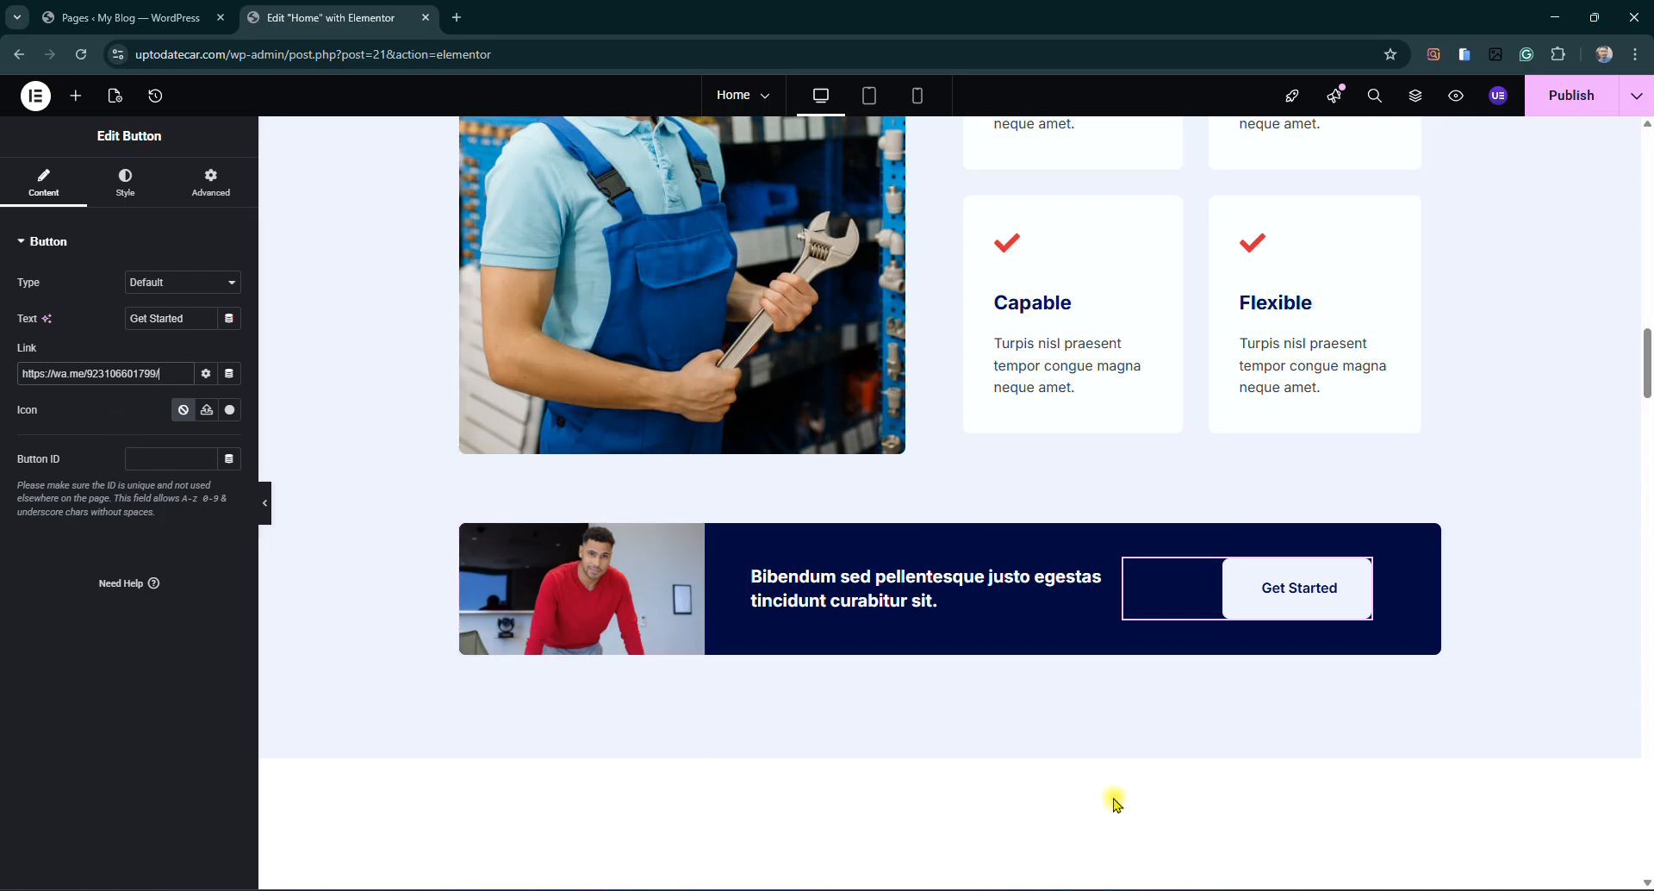
pyautogui.scroll(-7, 979, 783)
pyautogui.scroll(2, 927, 358)
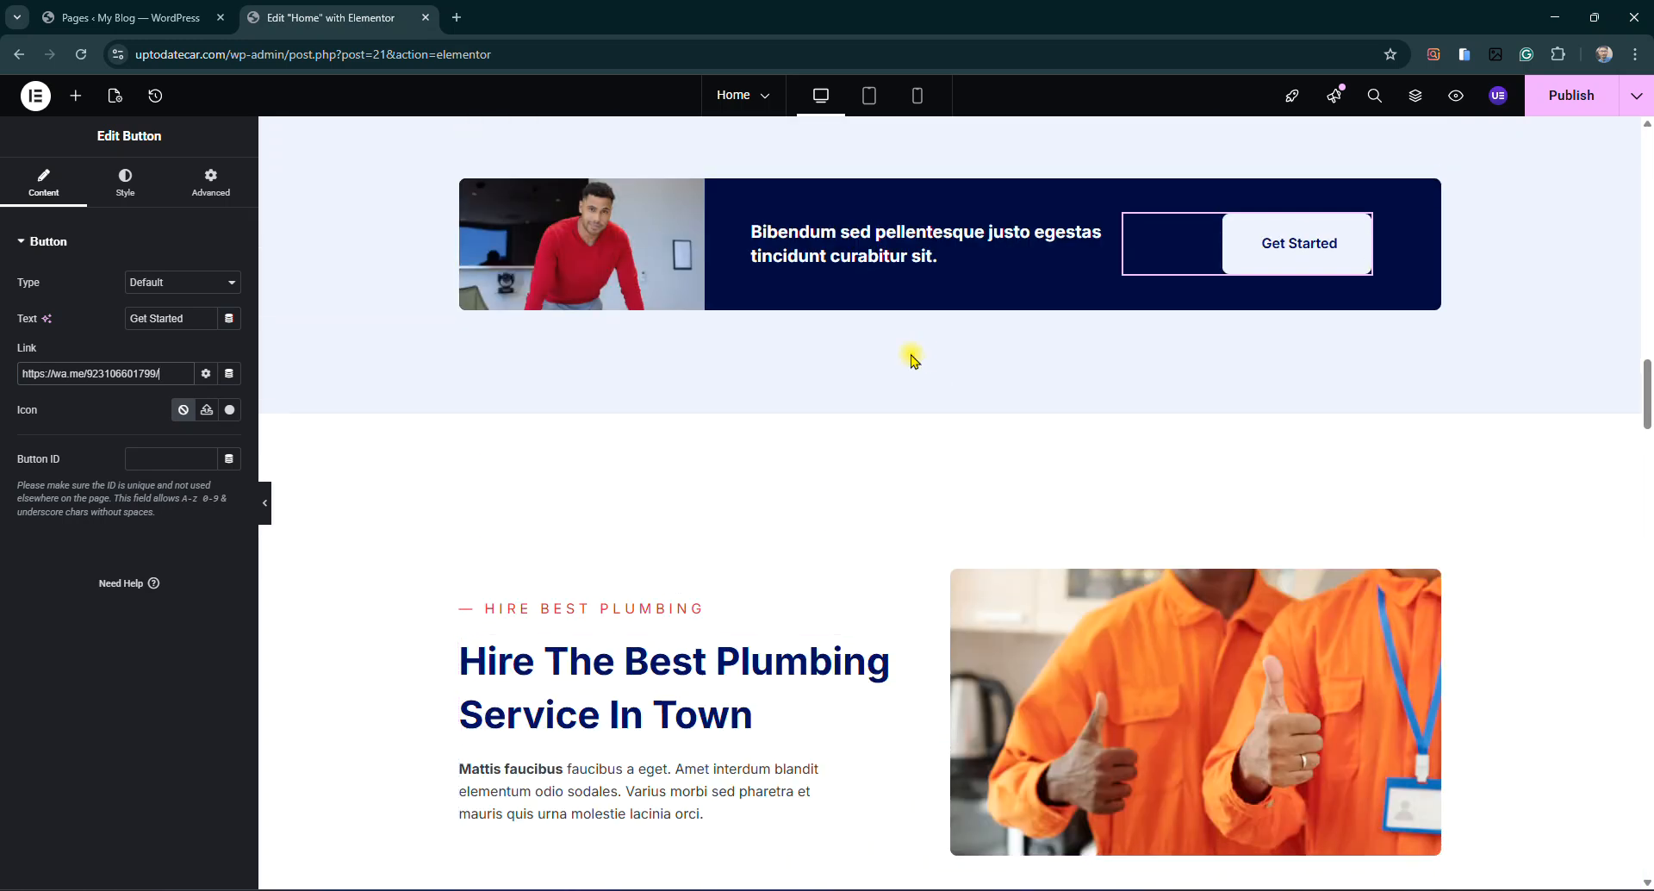
pyautogui.scroll(-1, 1130, 542)
pyautogui.scroll(-3, 1131, 543)
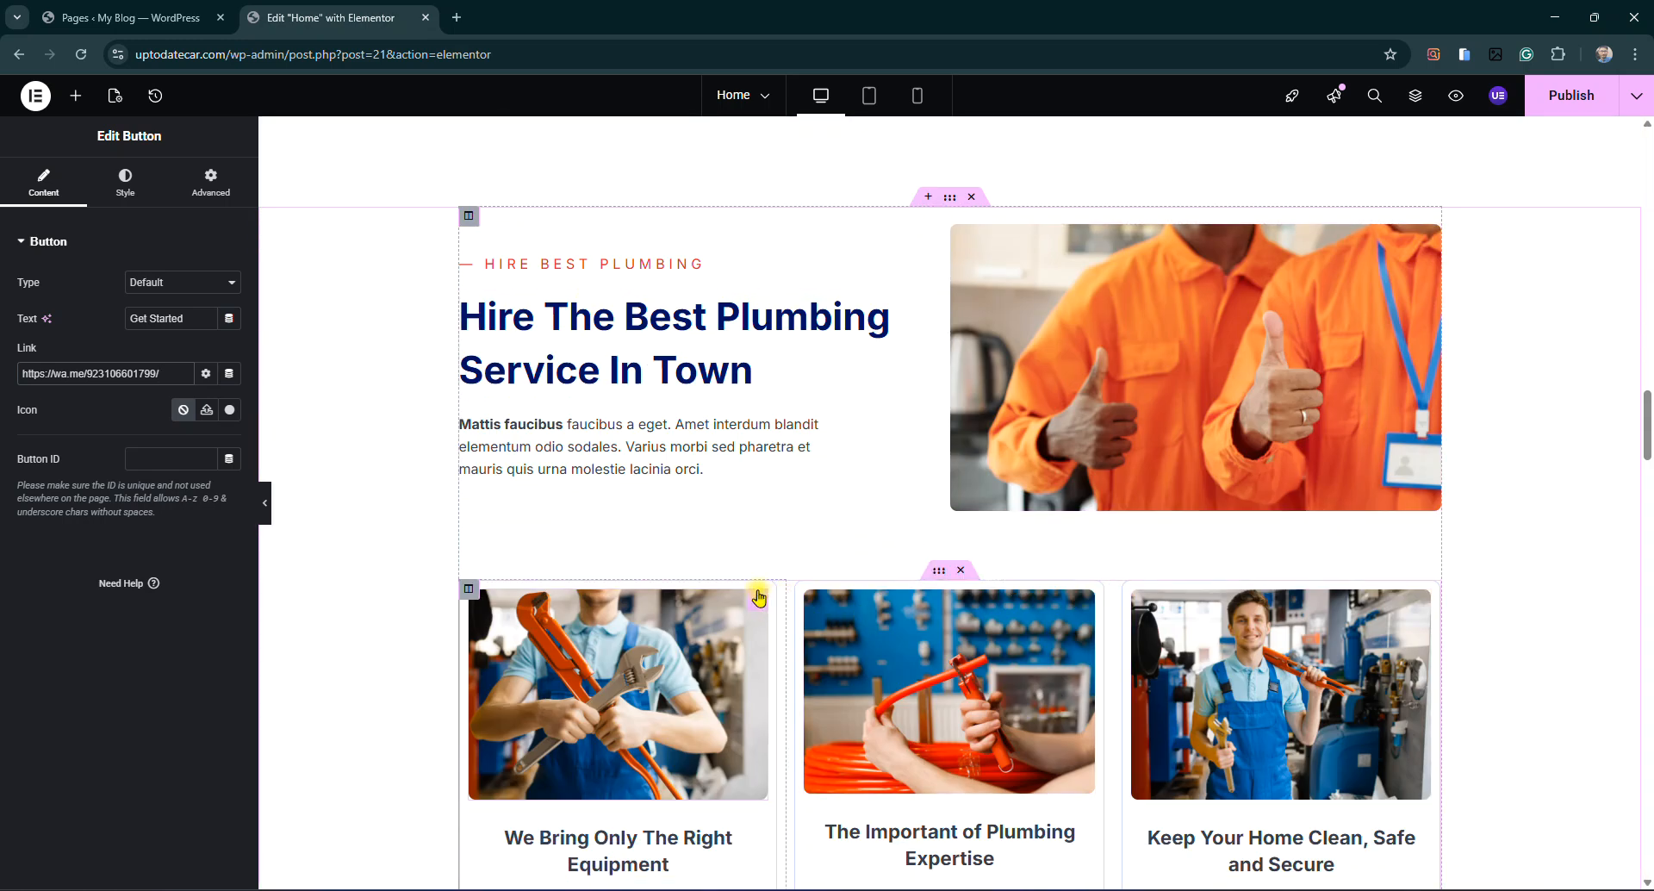
pyautogui.scroll(-3, 1030, 521)
pyautogui.scroll(-10, 1030, 519)
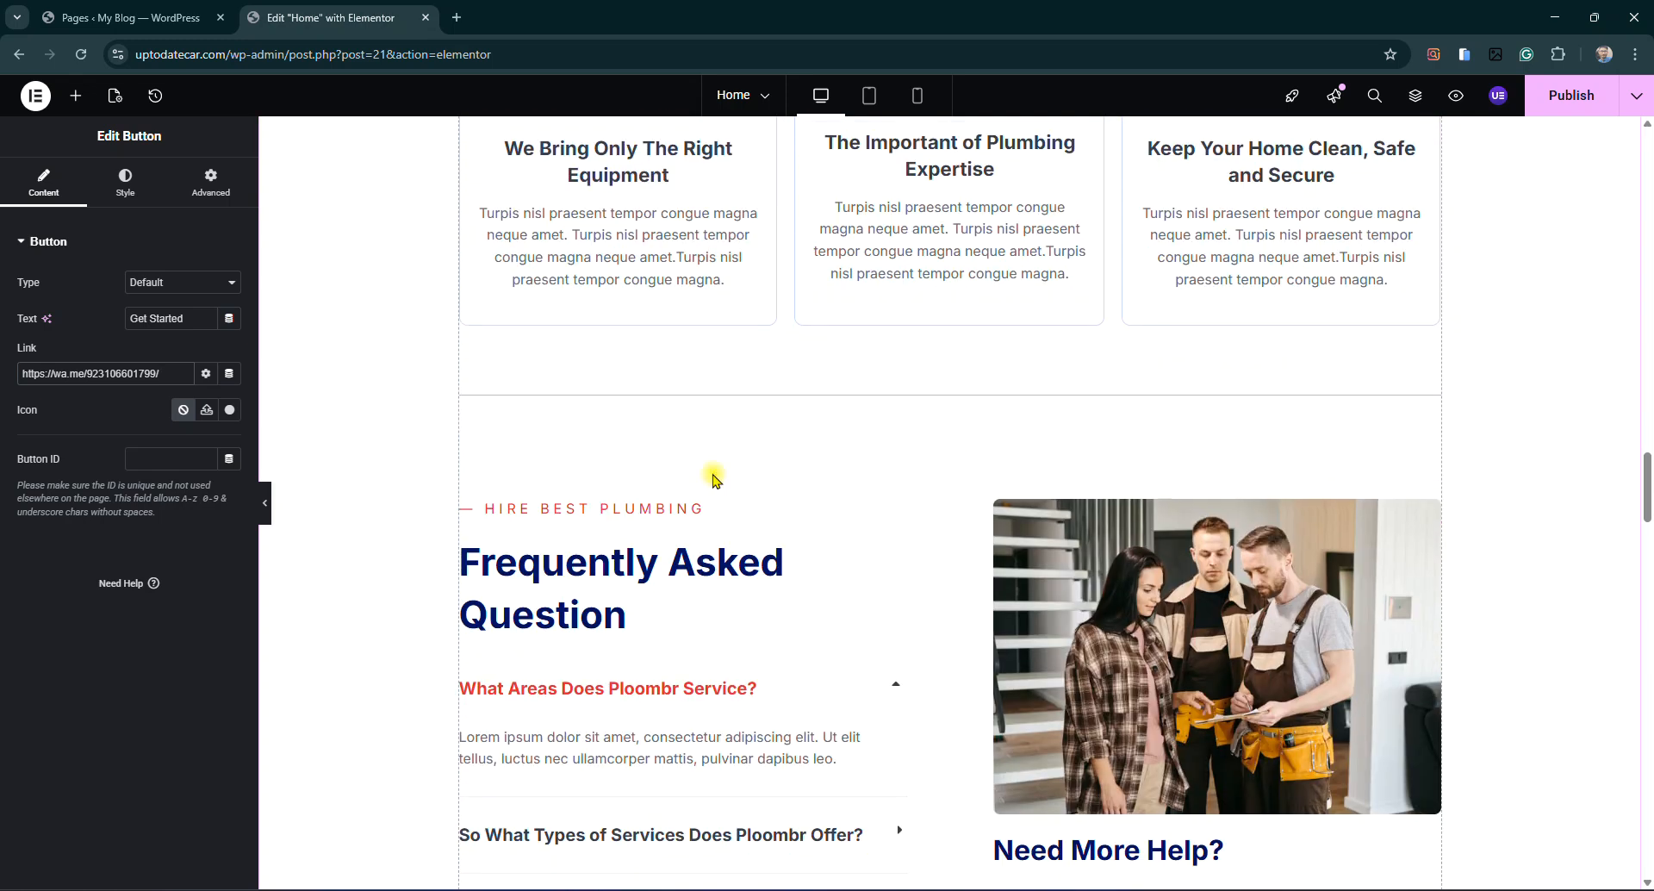
pyautogui.scroll(2, 649, 394)
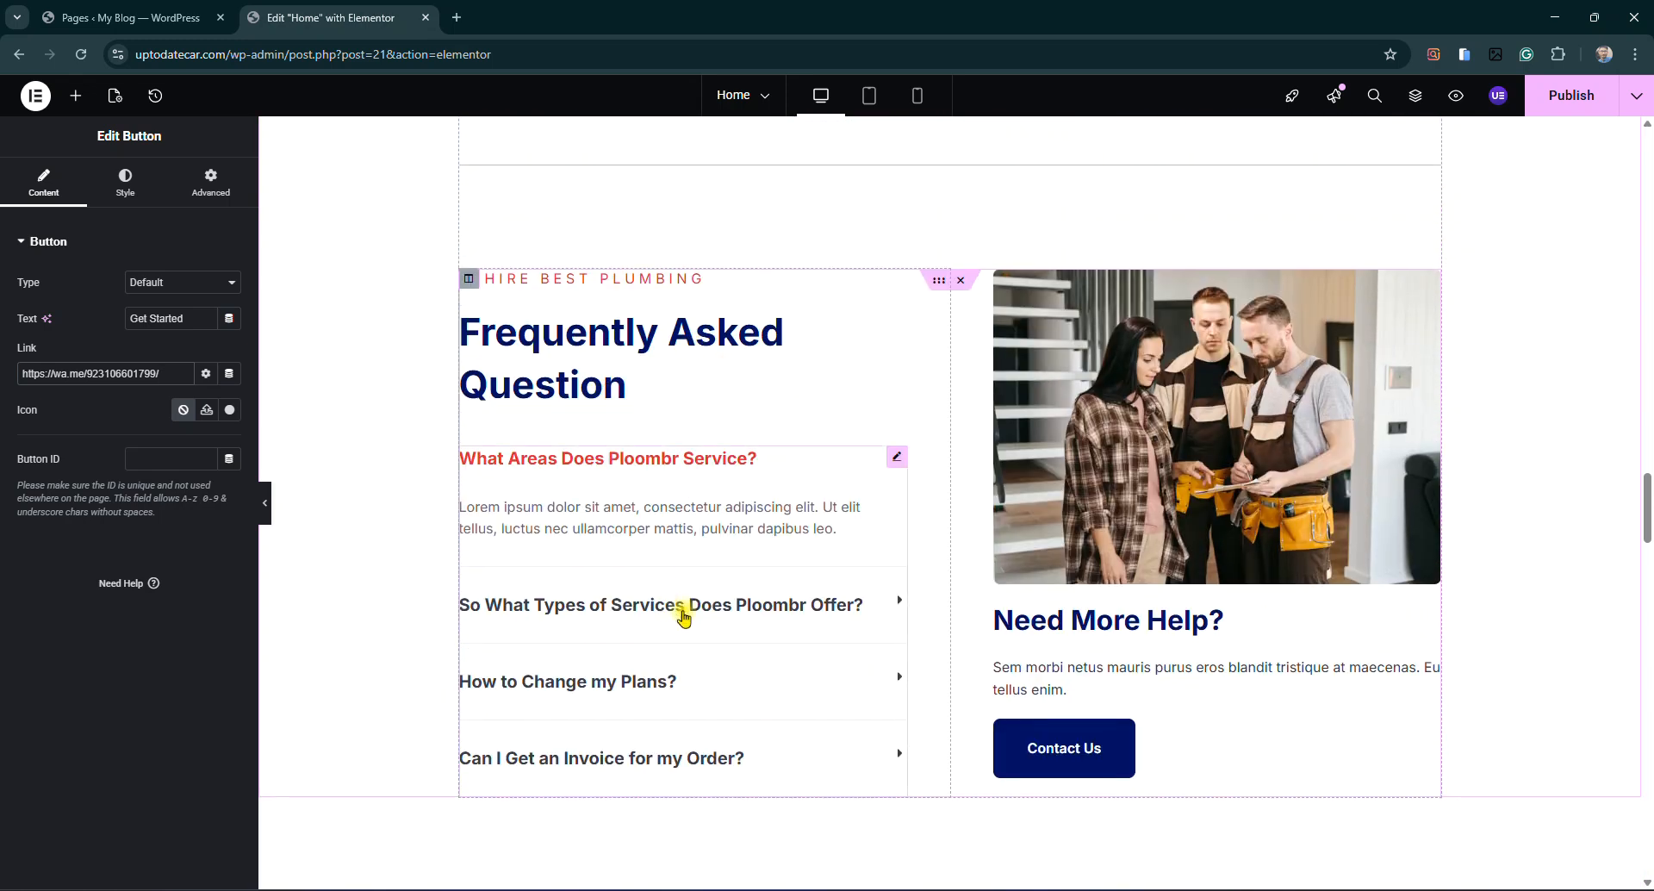
# Bring up the FAQ toggle list's settings, then the Contact Us button's
pyautogui.click(896, 465)
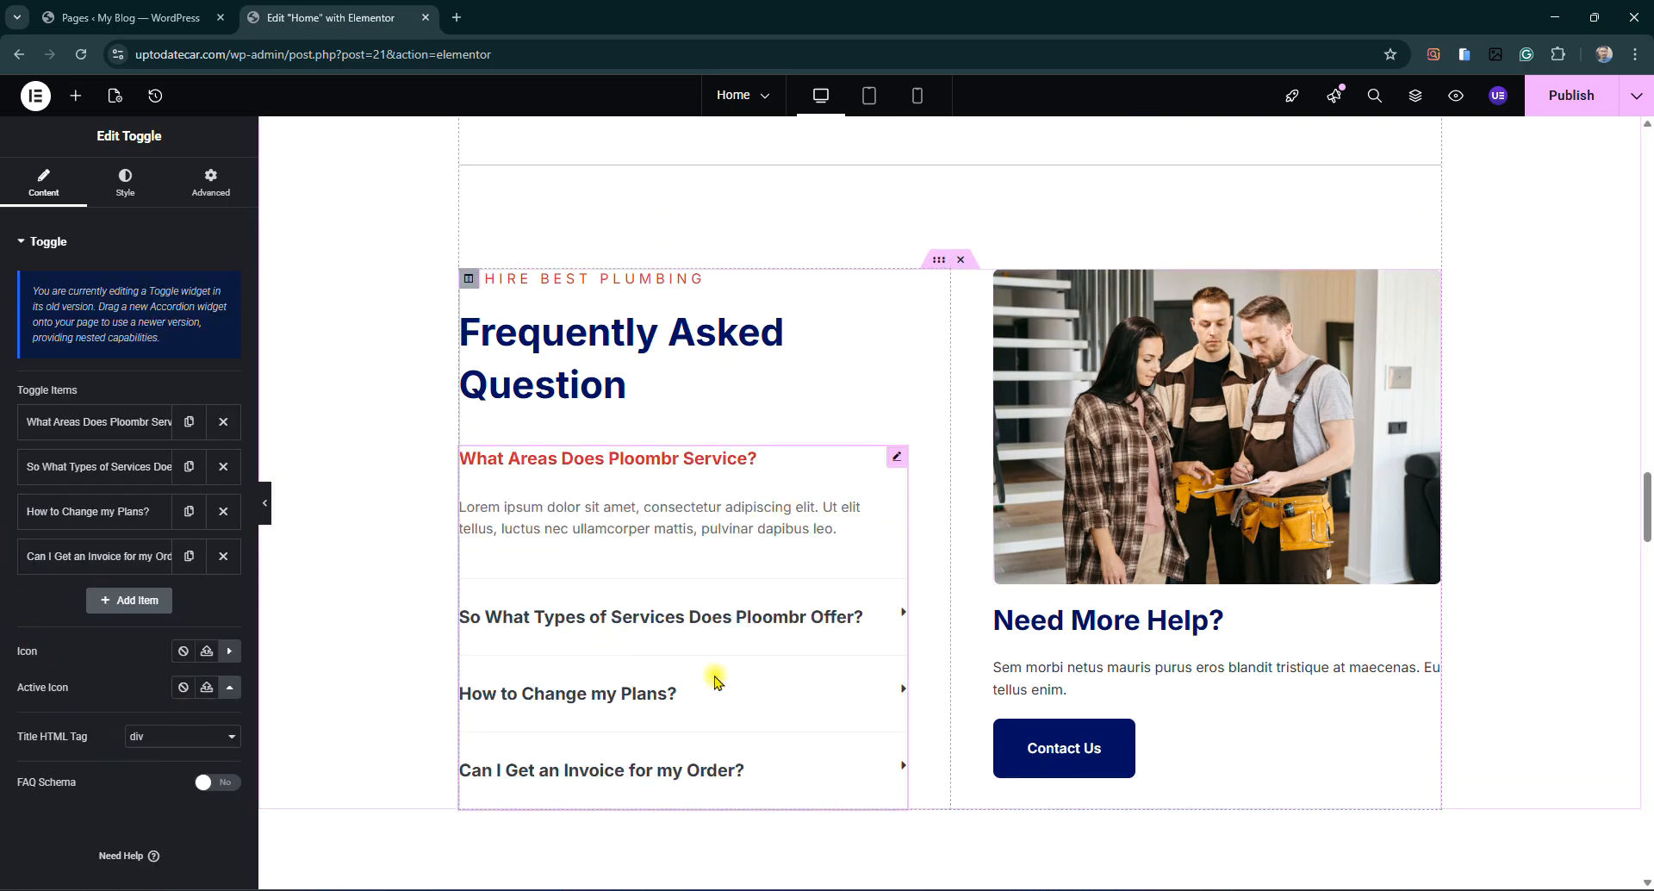
pyautogui.scroll(-3, 717, 681)
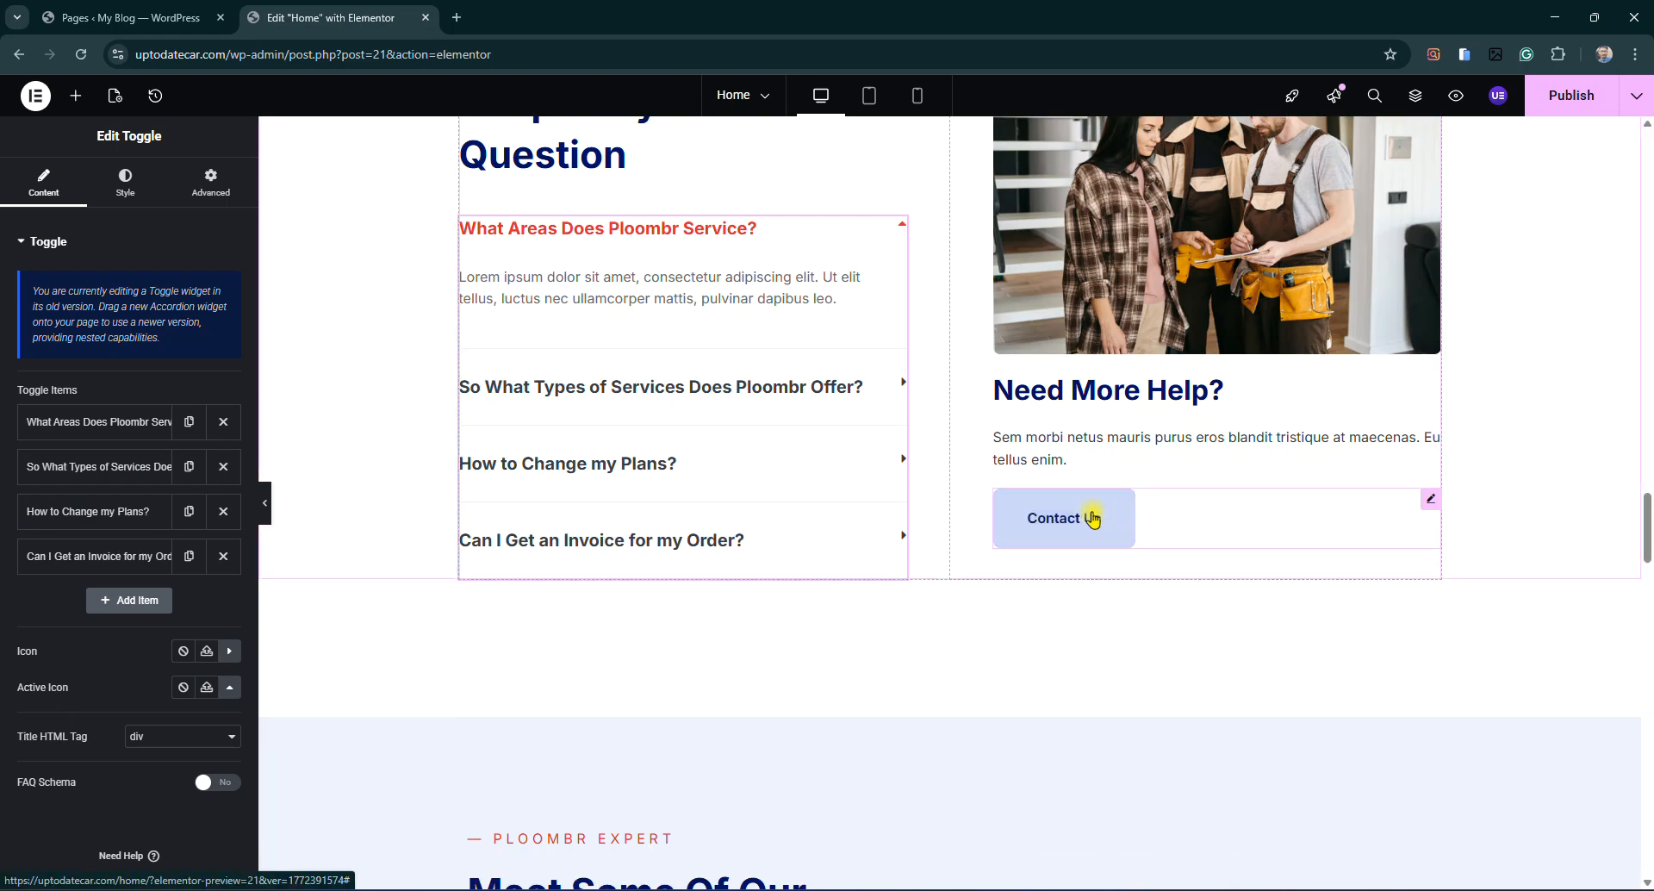
pyautogui.click(1430, 499)
# Replace the Contact Us button's # link with the site's Contact Us page
pyautogui.click(113, 379)
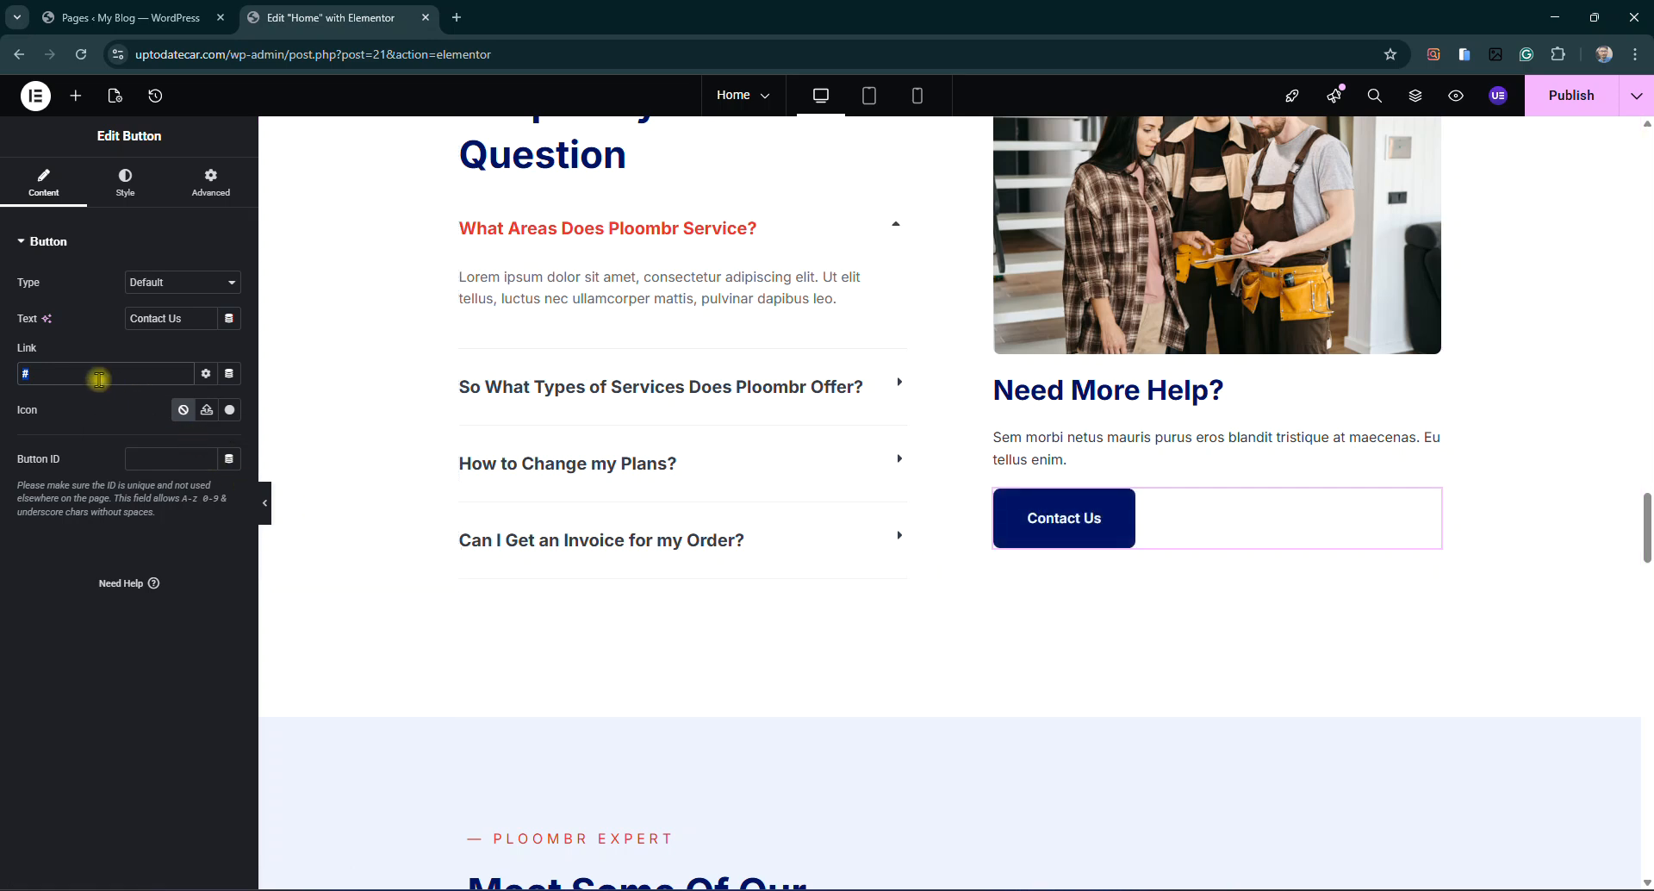
pyautogui.press('BackSpace')
pyautogui.write('contact')
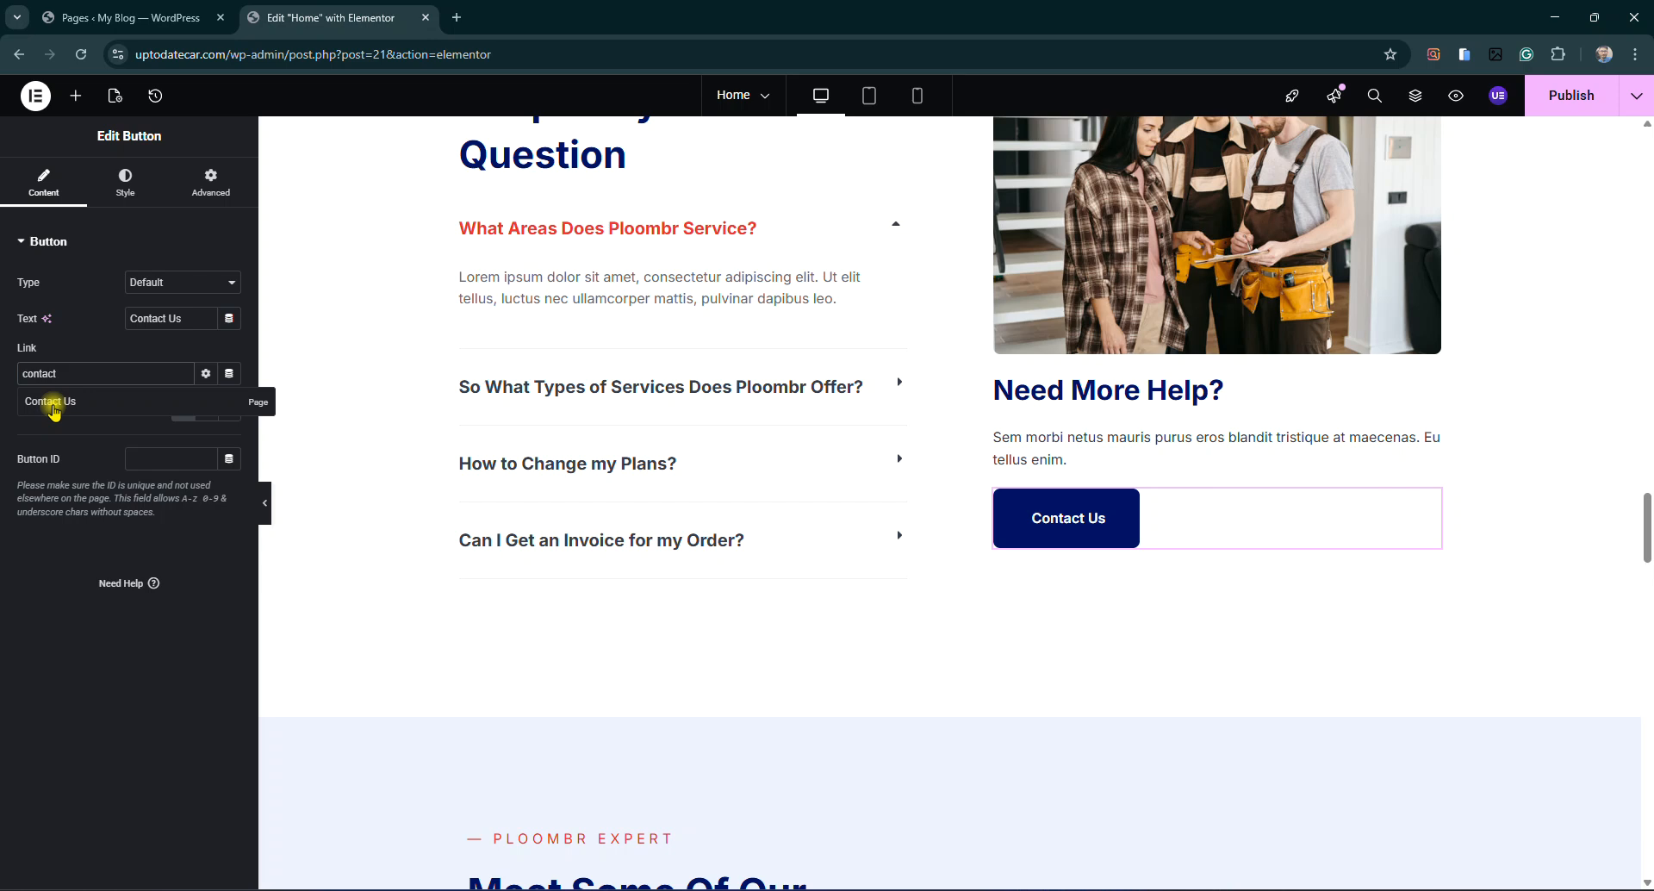
pyautogui.click(53, 410)
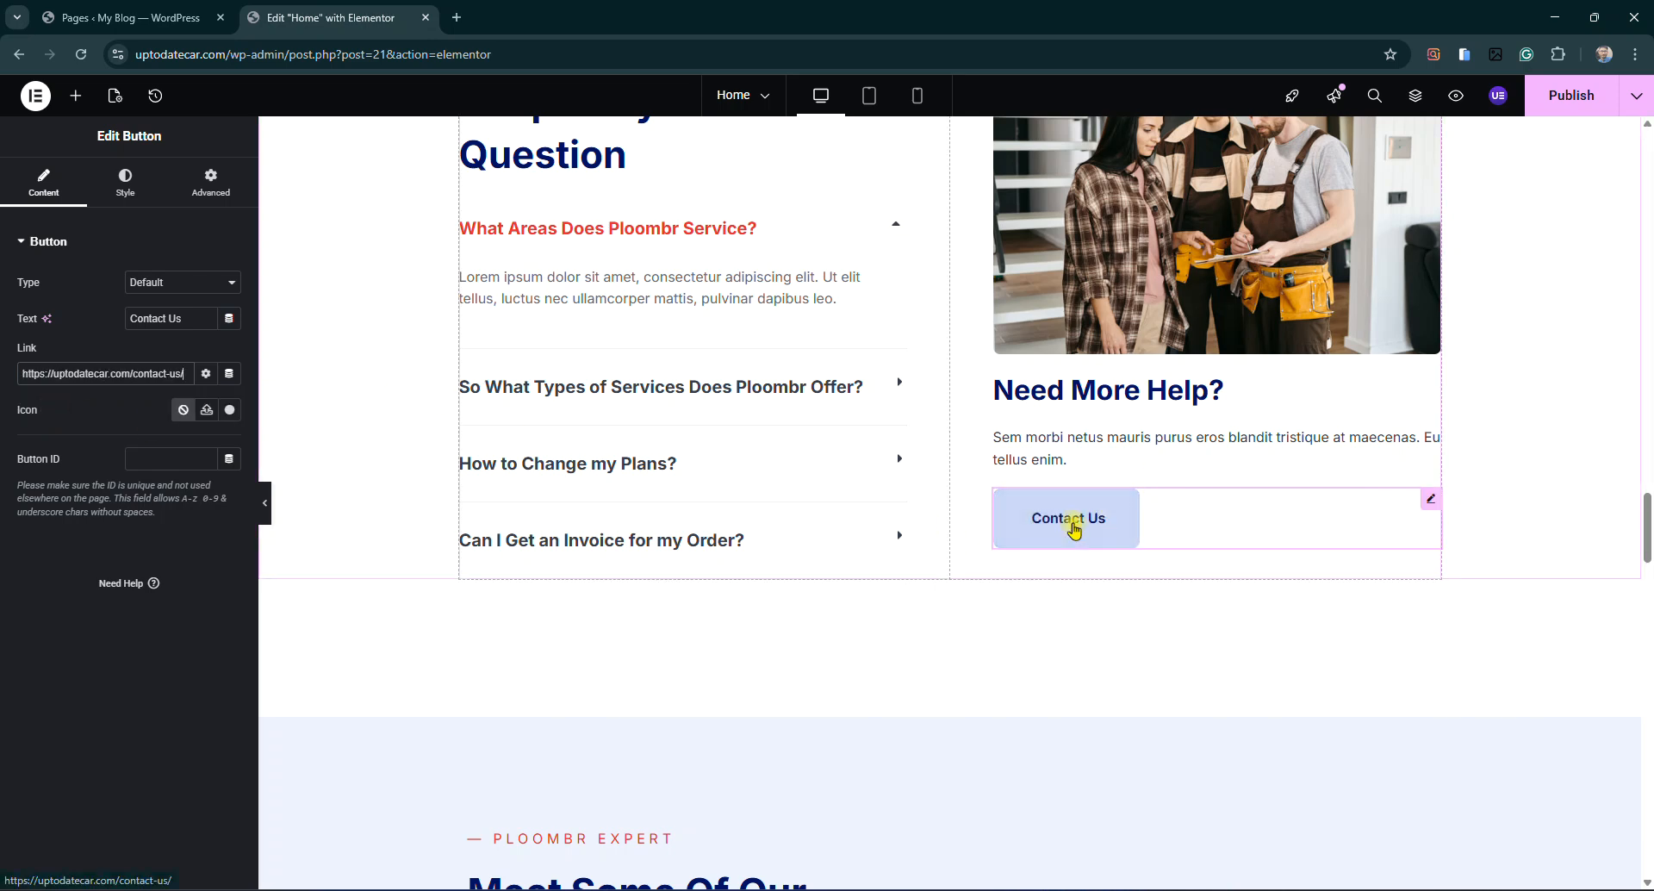
pyautogui.scroll(-4, 990, 634)
pyautogui.scroll(-4, 942, 573)
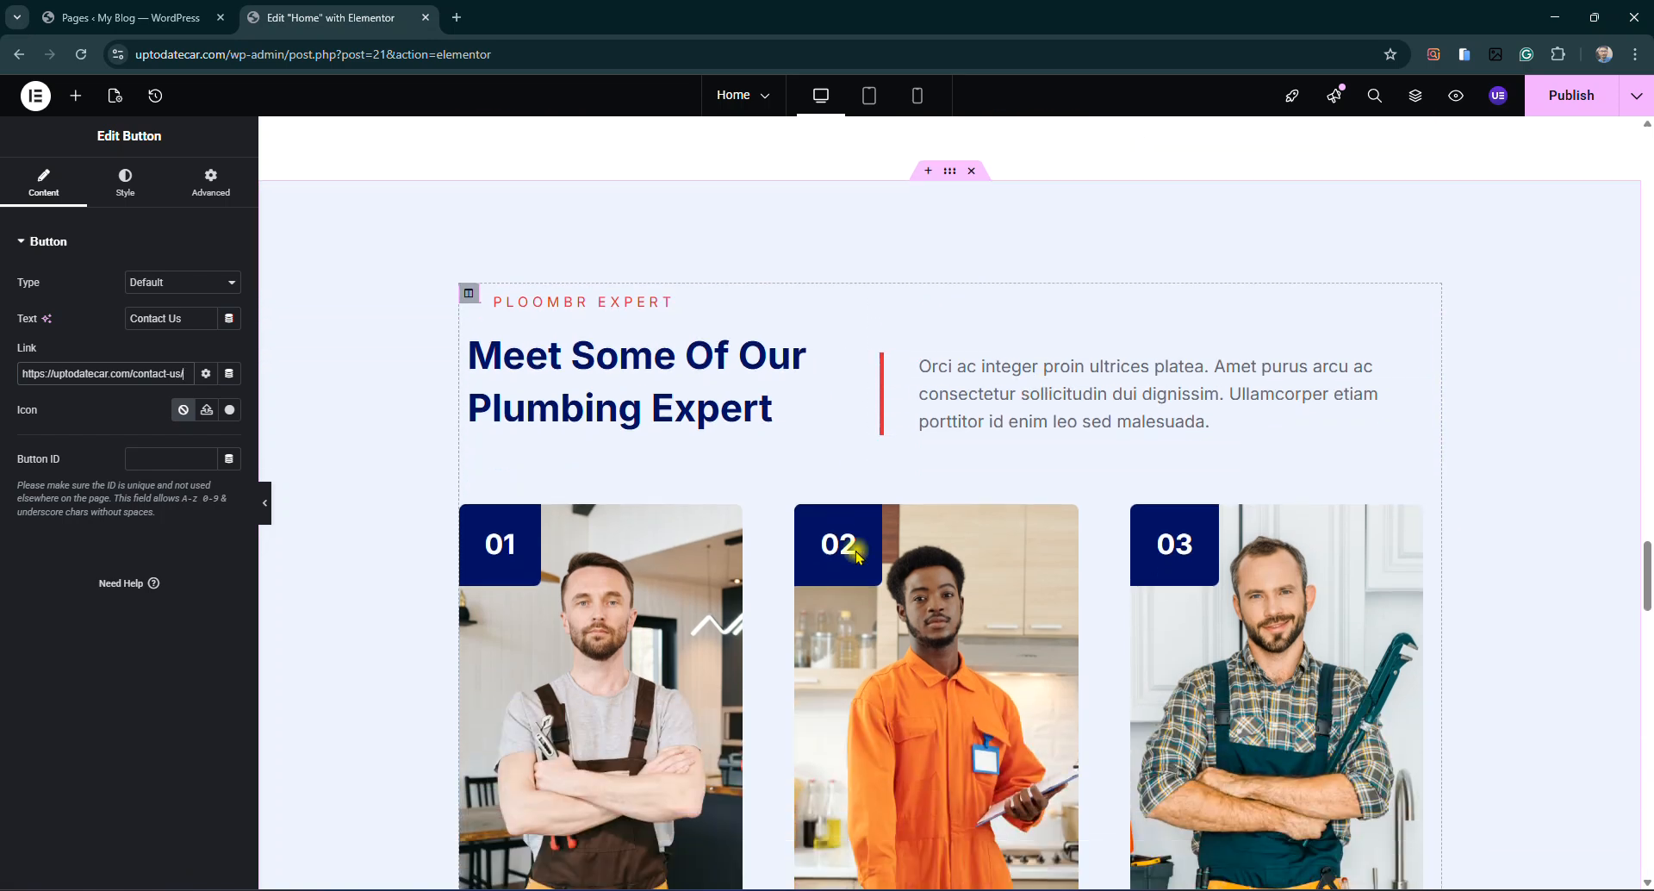
# Replace expert card 01's photo with the woman-with-plant image
pyautogui.click(1069, 369)
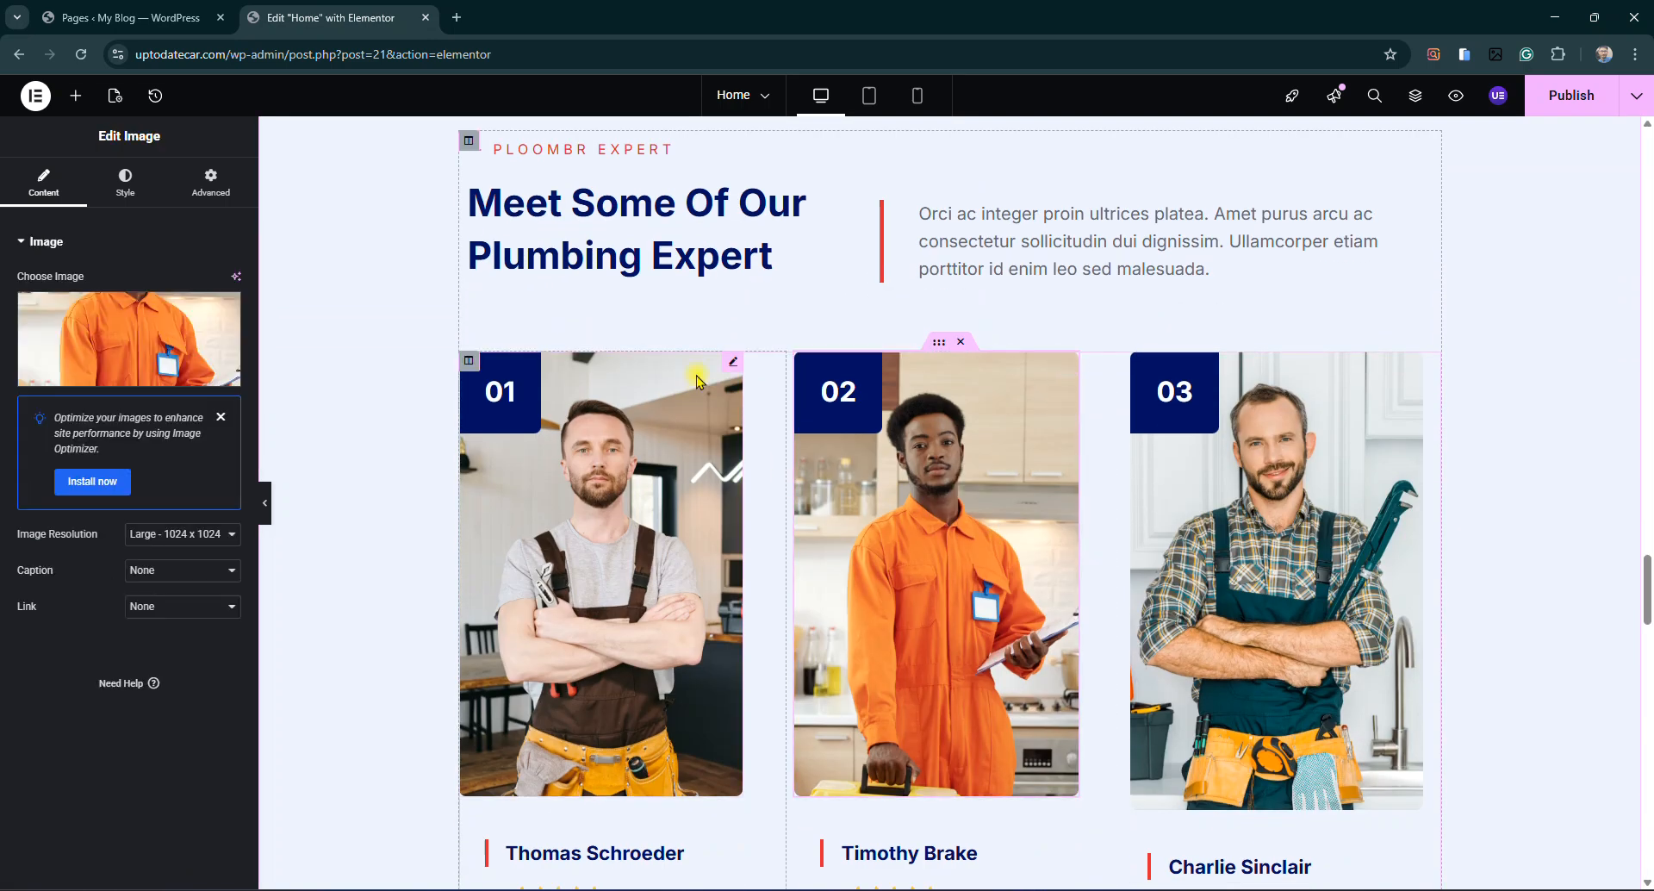
pyautogui.click(731, 370)
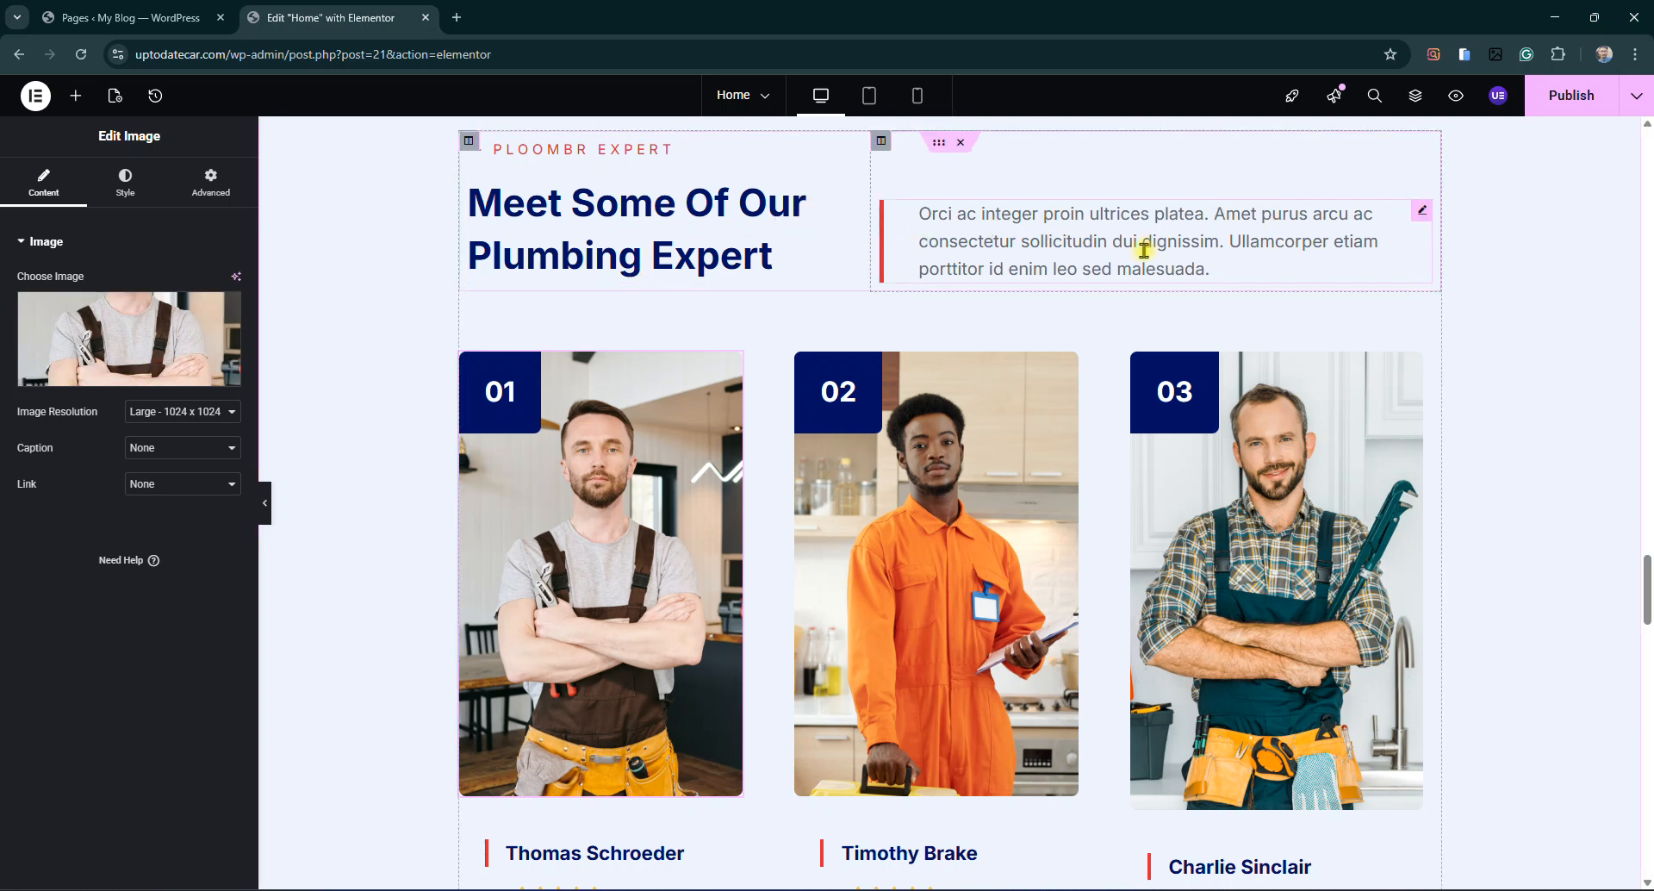
pyautogui.click(128, 375)
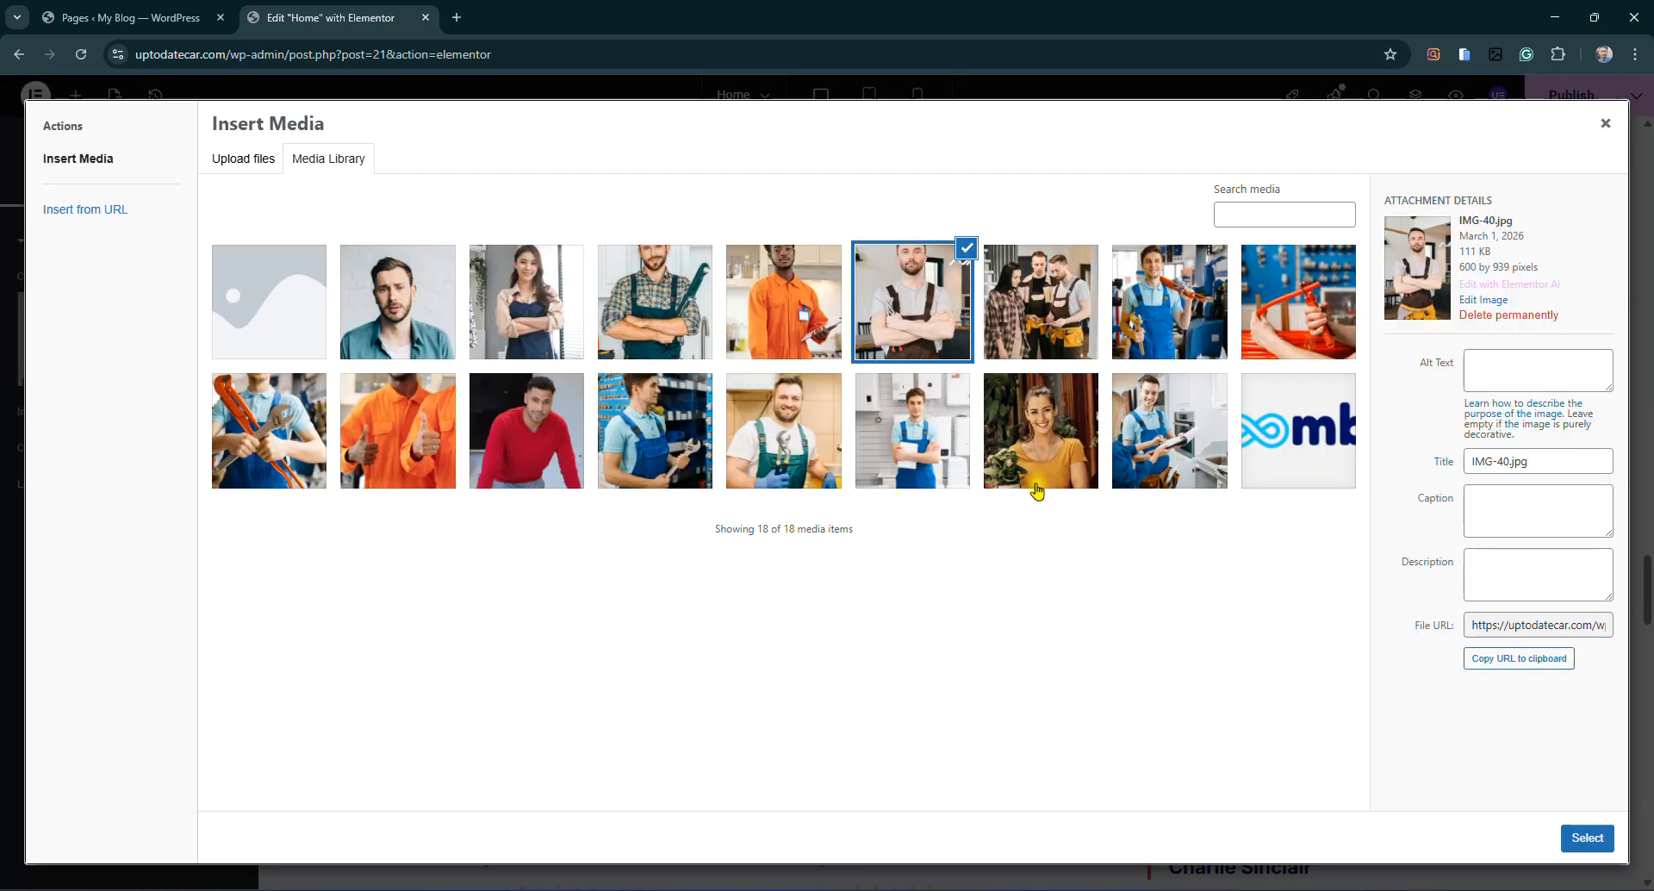
pyautogui.click(1037, 490)
pyautogui.click(1587, 838)
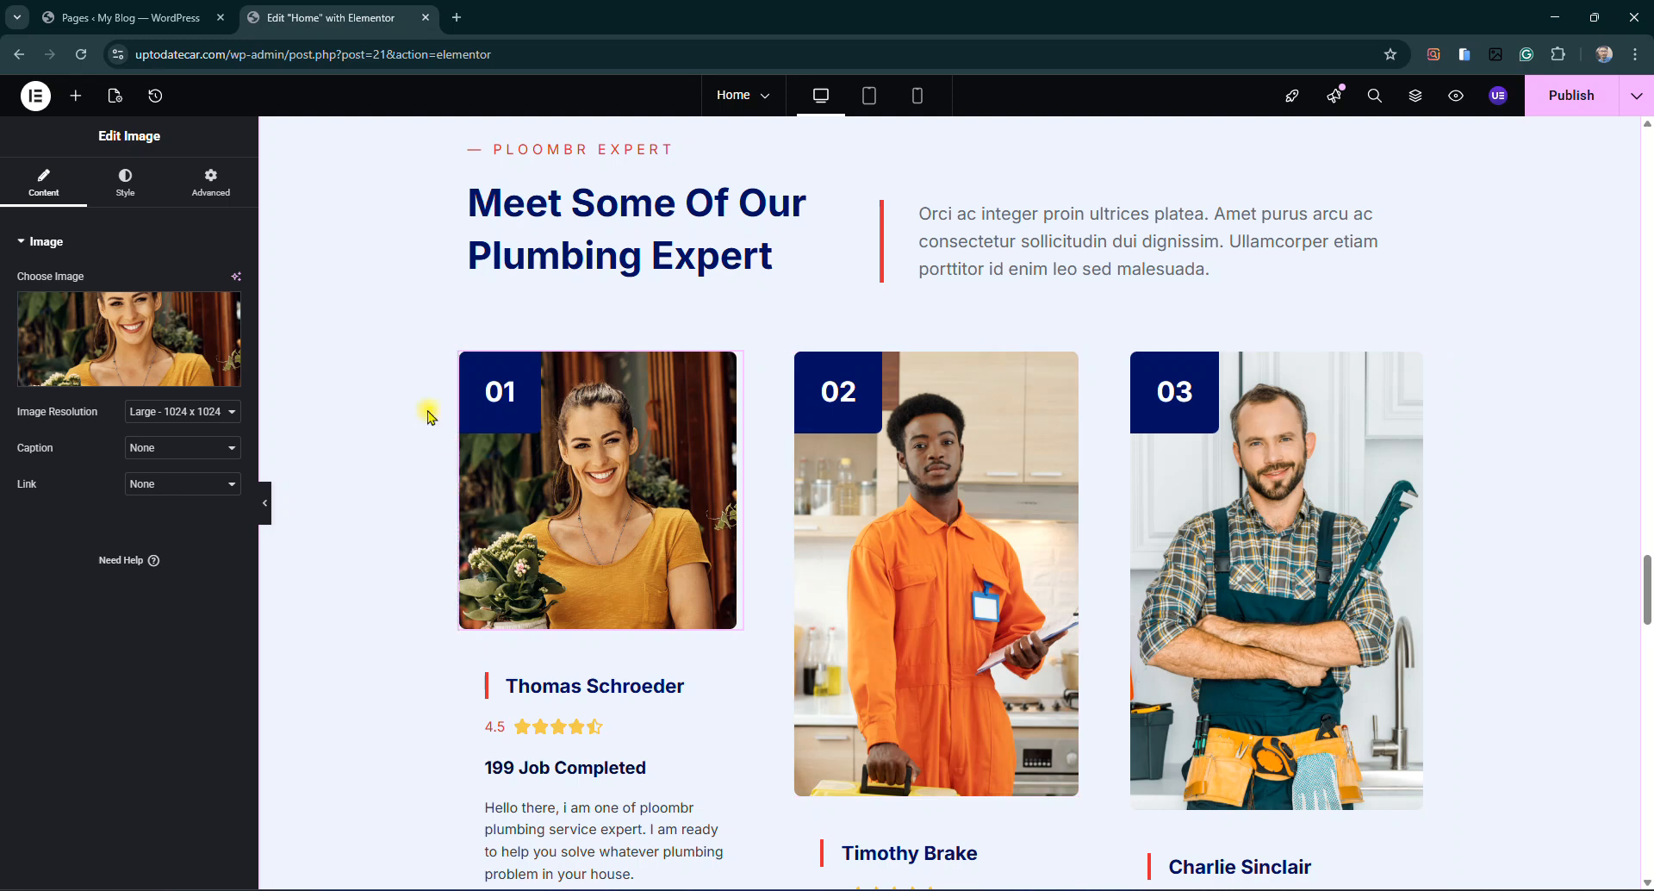
pyautogui.scroll(-2, 1037, 263)
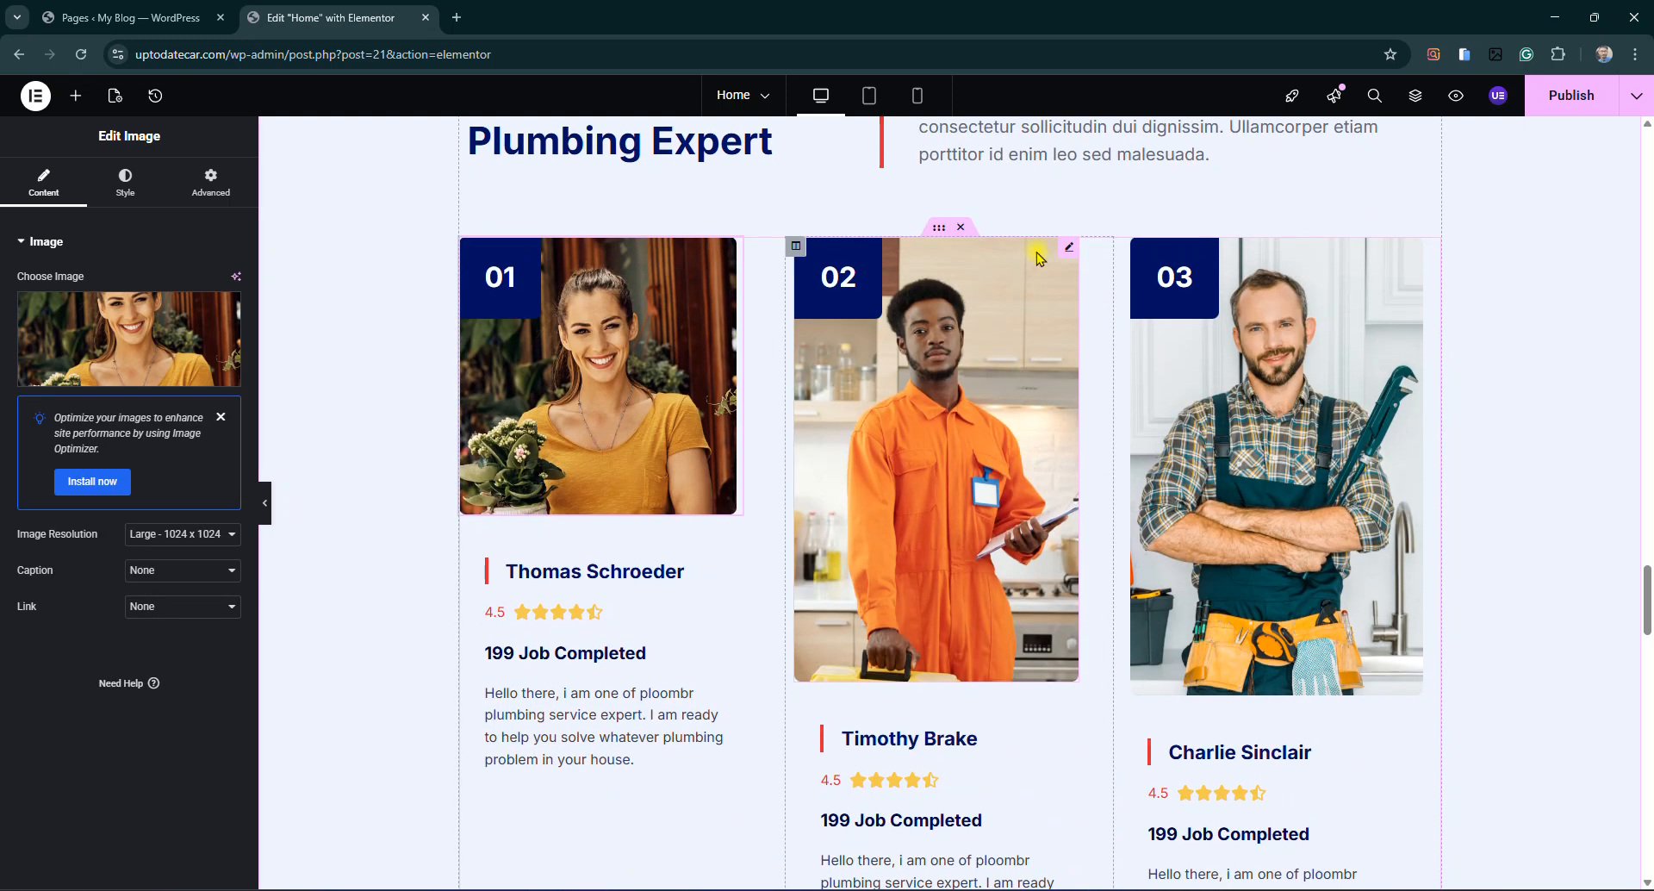
# Give card 02 the smiling plumber IMG-46 and card 03 the plumber-with-wrenches IMG-47
pyautogui.click(1036, 263)
pyautogui.click(129, 379)
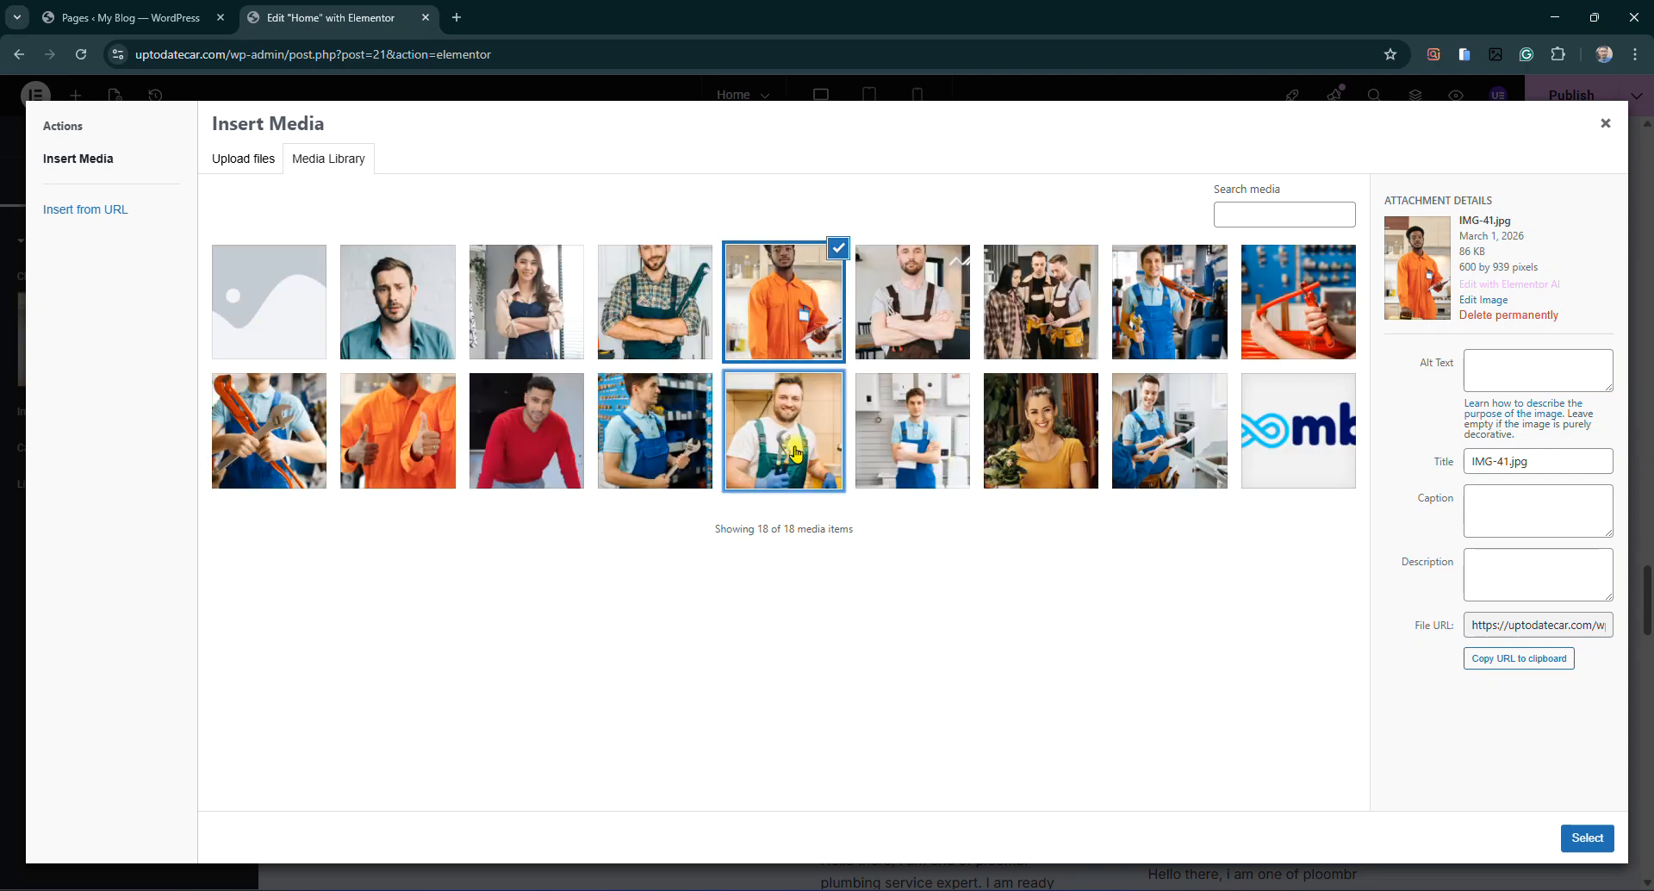
pyautogui.click(810, 465)
pyautogui.click(1588, 837)
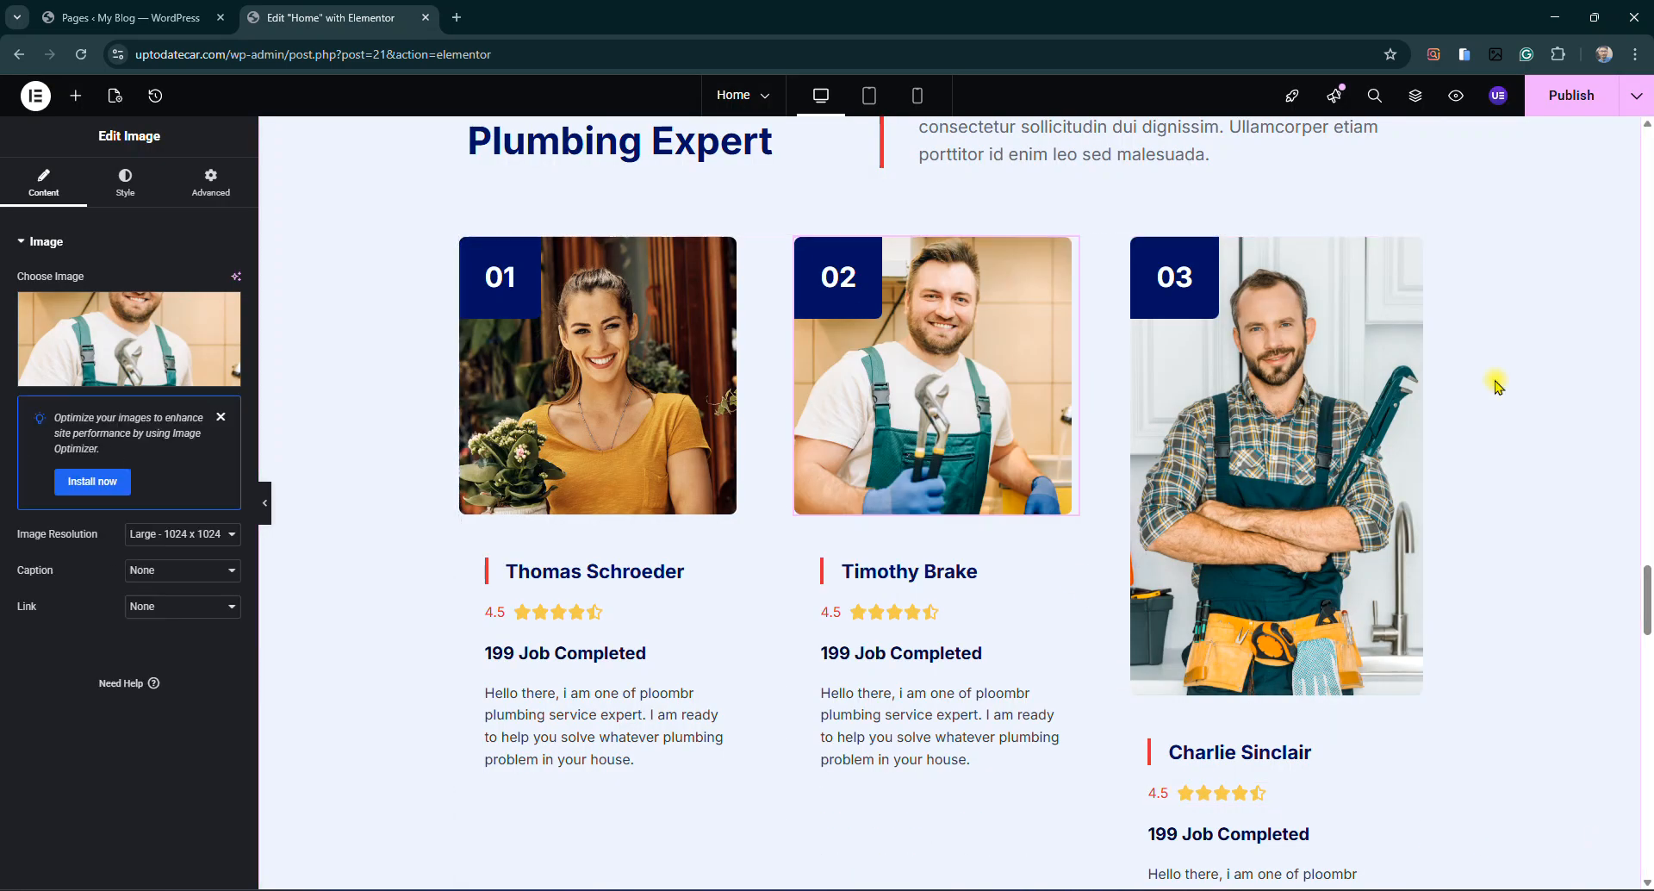
pyautogui.click(1401, 258)
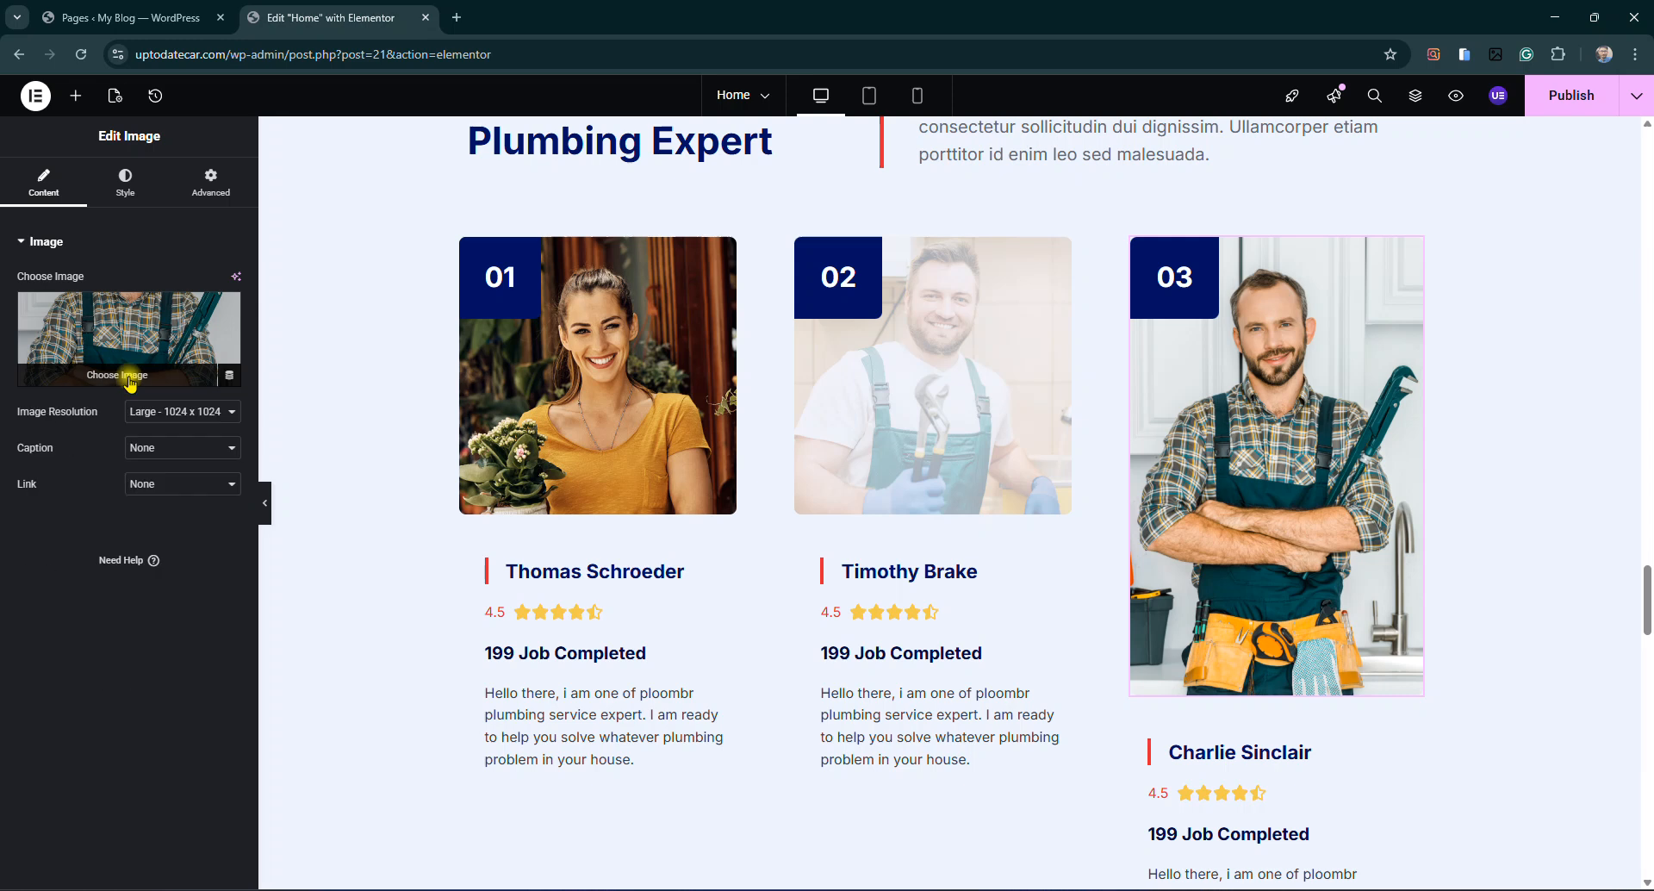
pyautogui.click(125, 370)
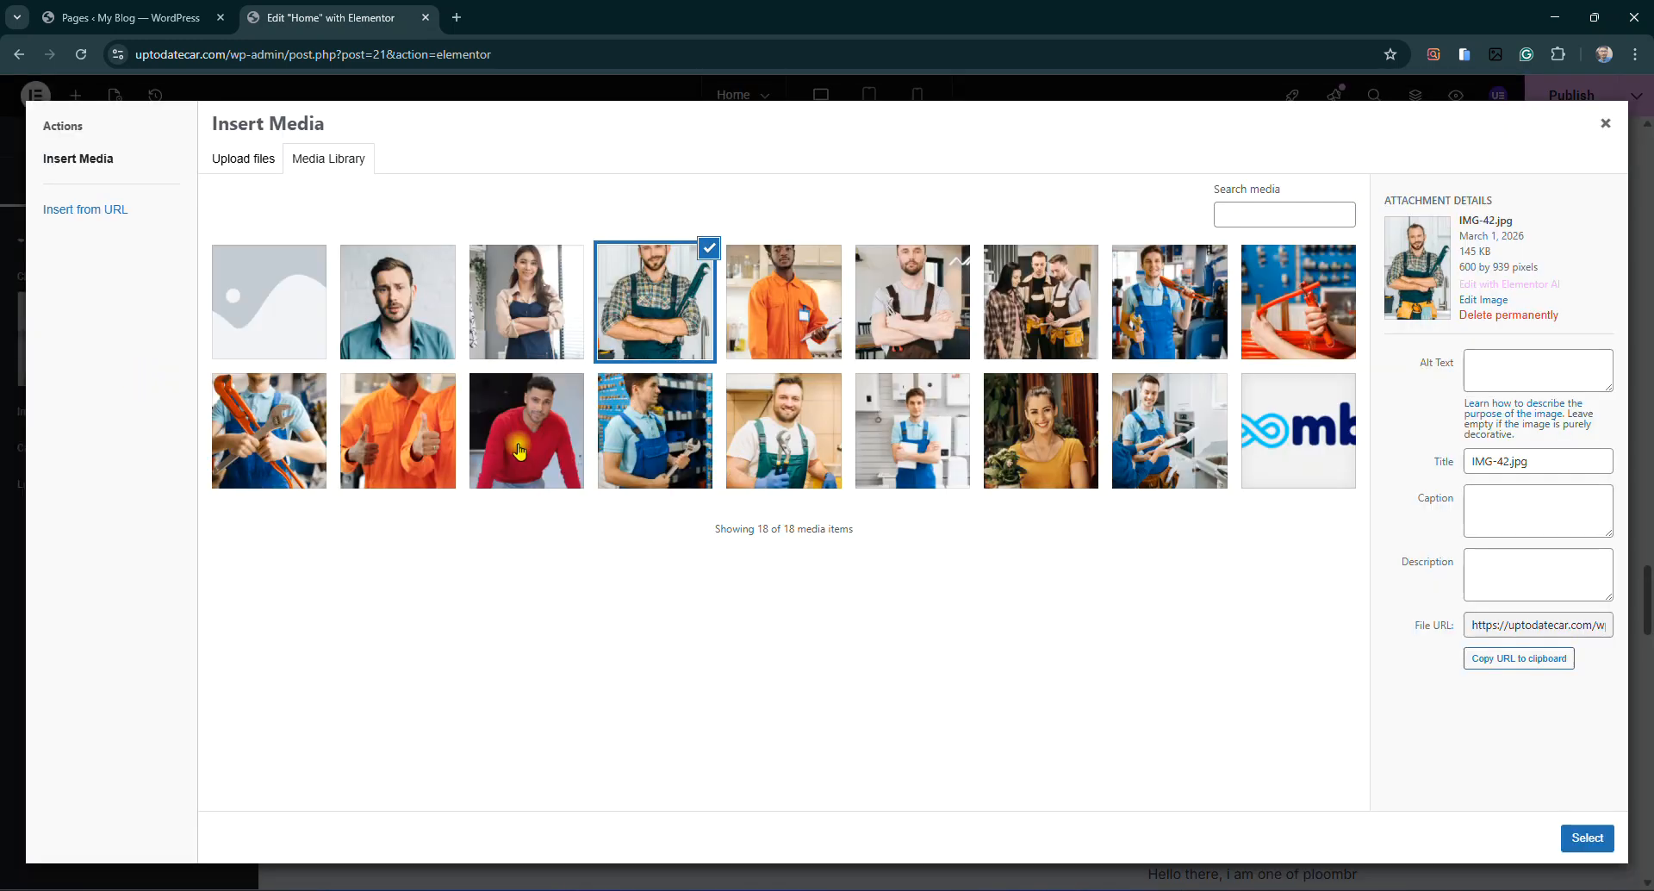
pyautogui.click(277, 435)
pyautogui.click(1588, 837)
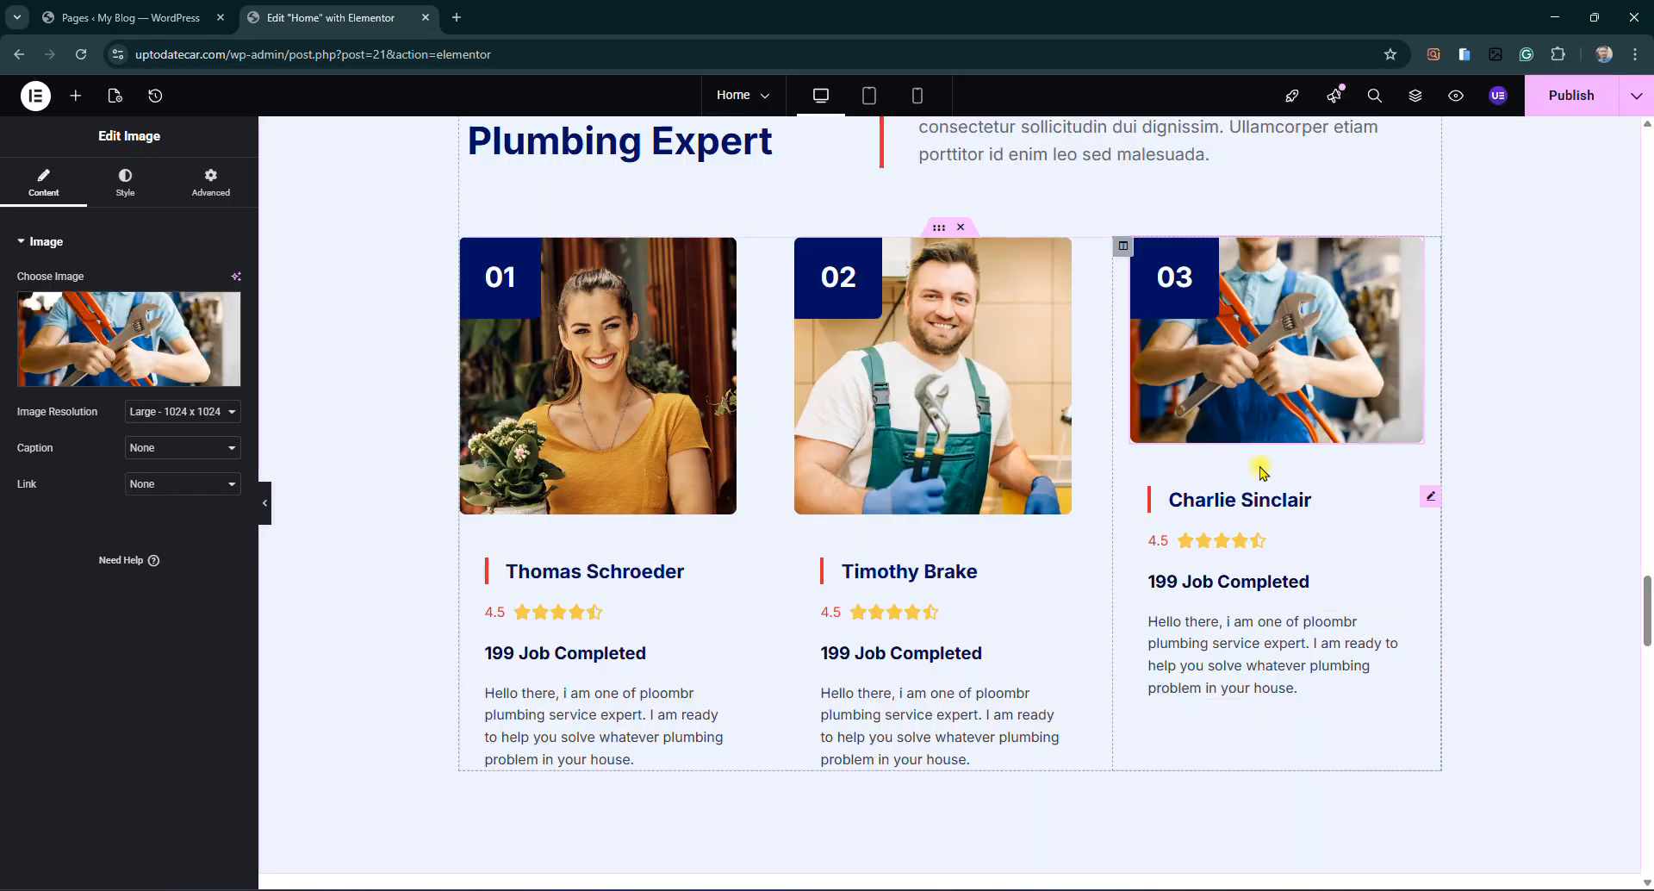
pyautogui.scroll(-3, 1038, 589)
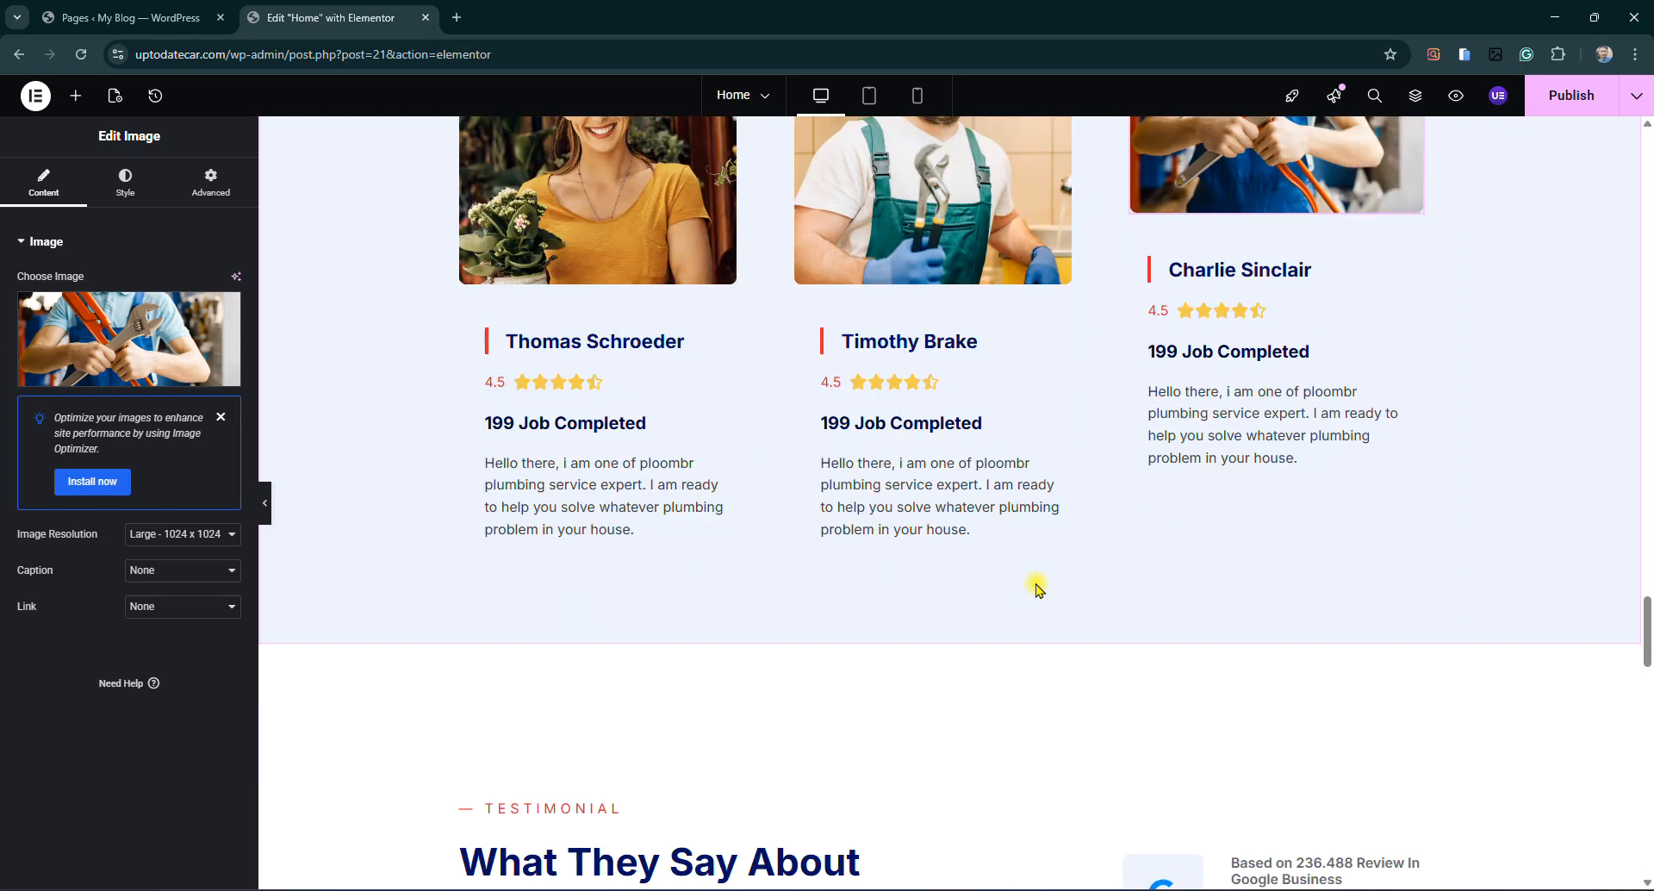
pyautogui.click(1270, 276)
pyautogui.click(1220, 315)
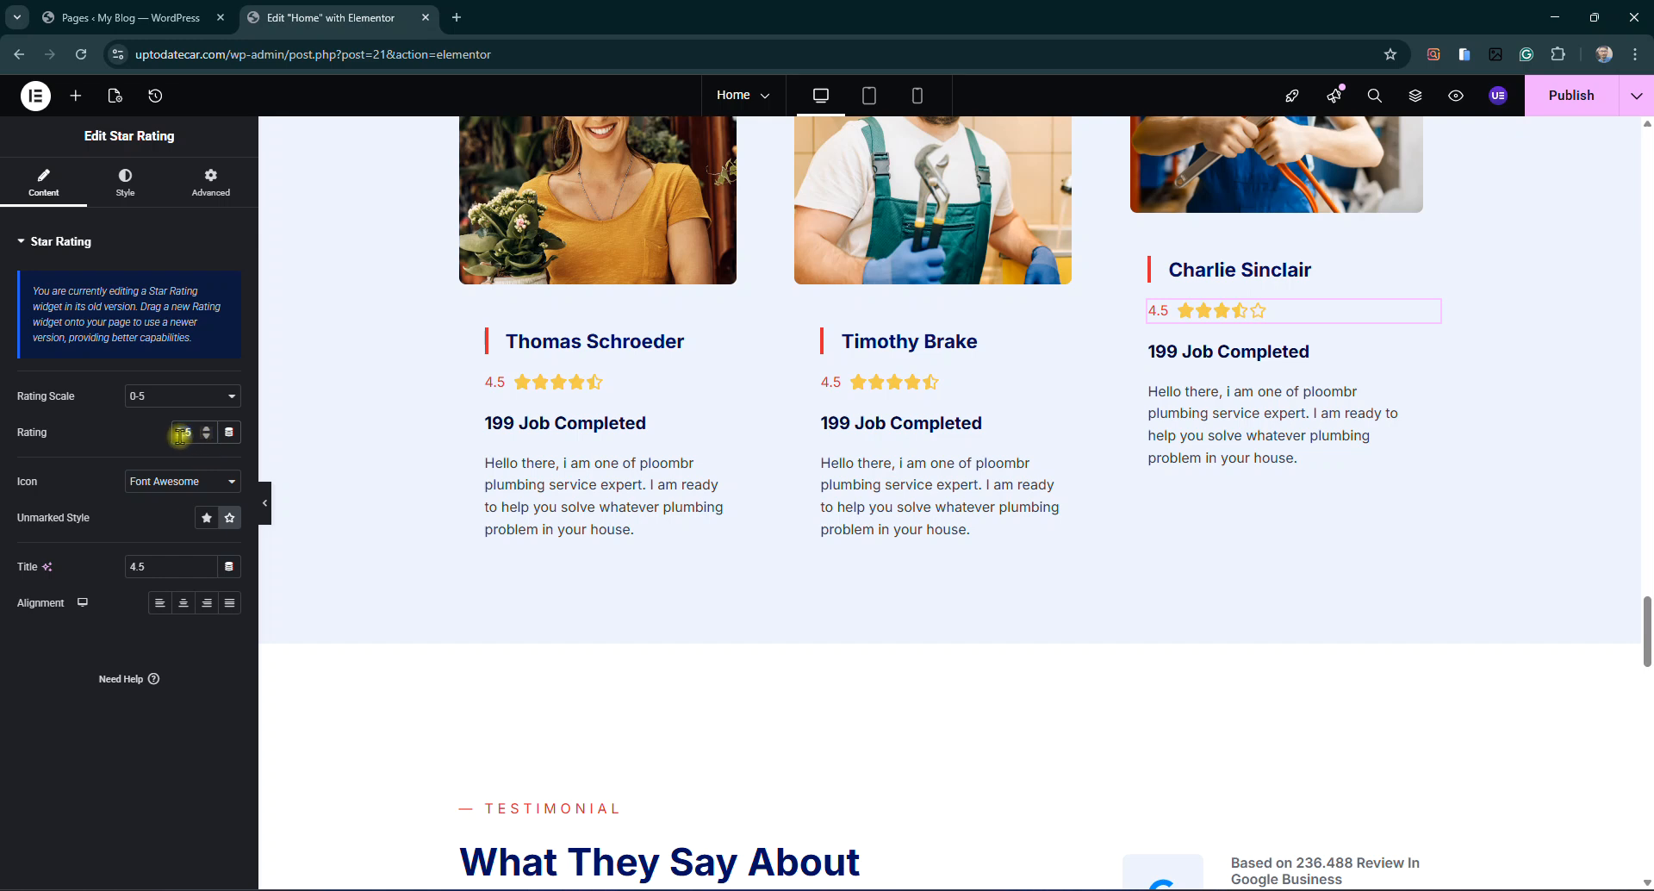
pyautogui.write('.5')
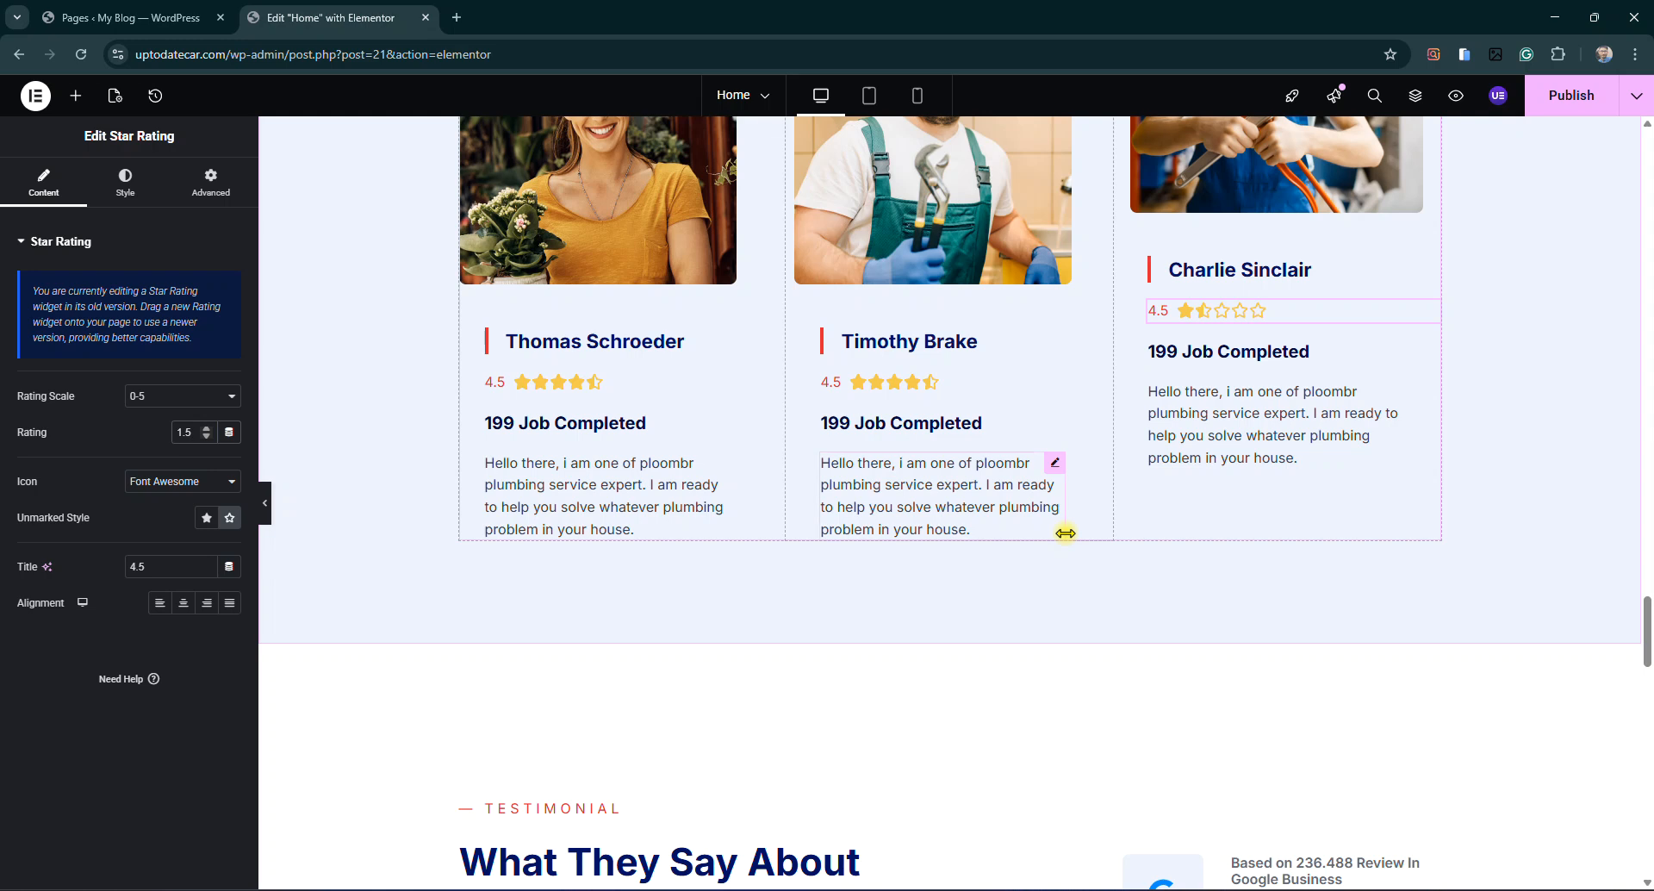
pyautogui.scroll(-6, 990, 602)
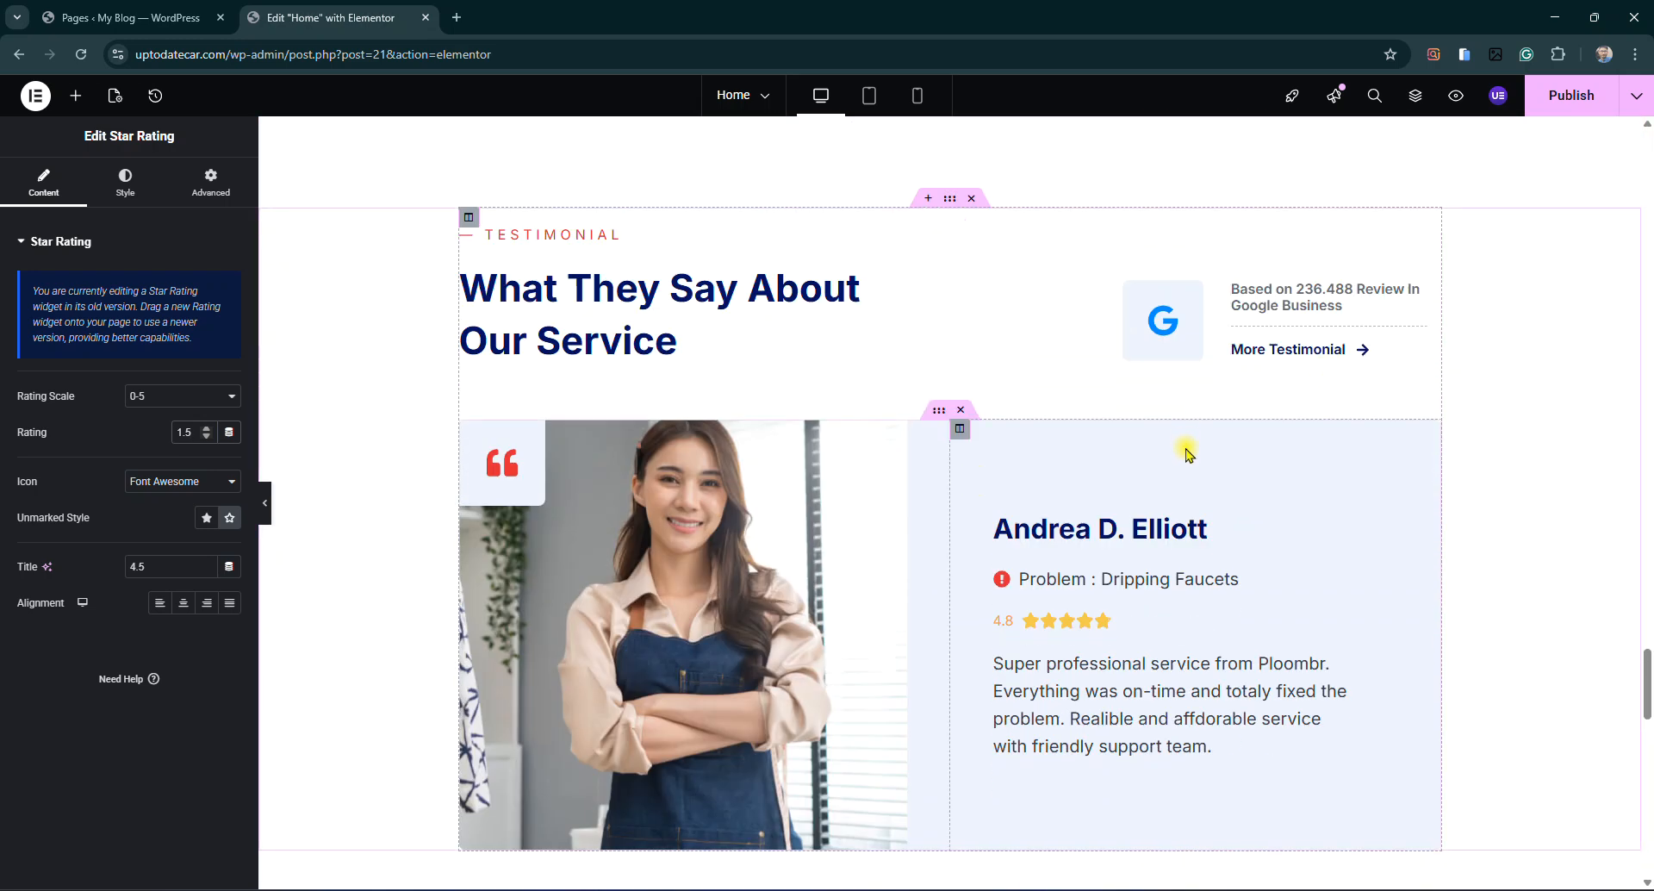
pyautogui.scroll(-7, 1183, 500)
pyautogui.scroll(-5, 1183, 500)
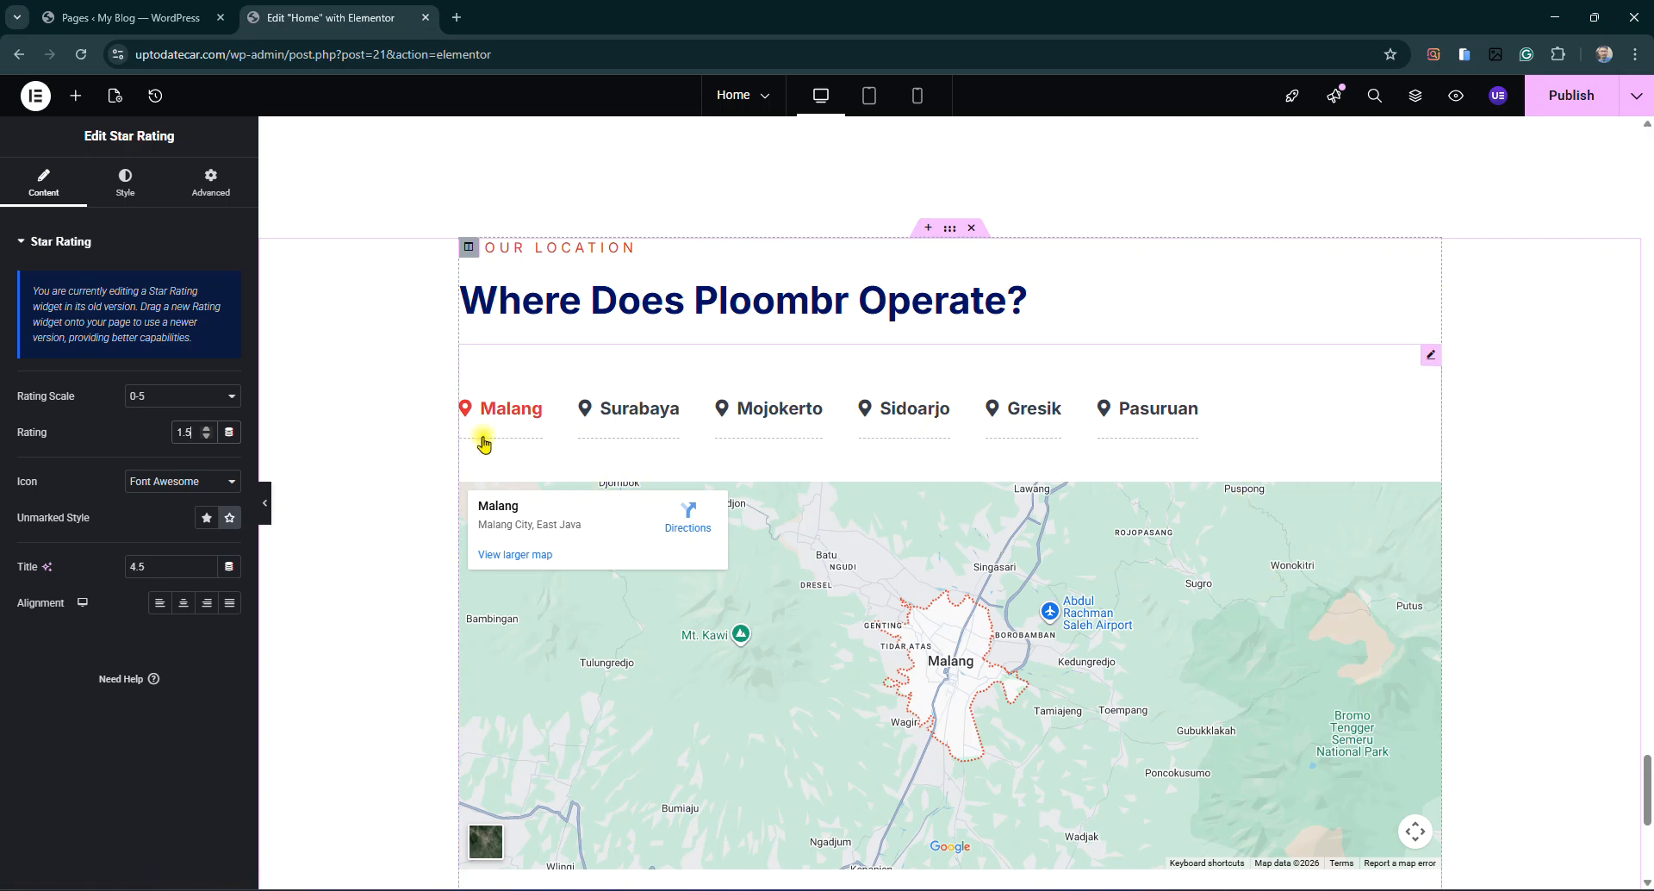
# Retitle the first Our Location tab from Malang to Sargodha
pyautogui.click(1427, 357)
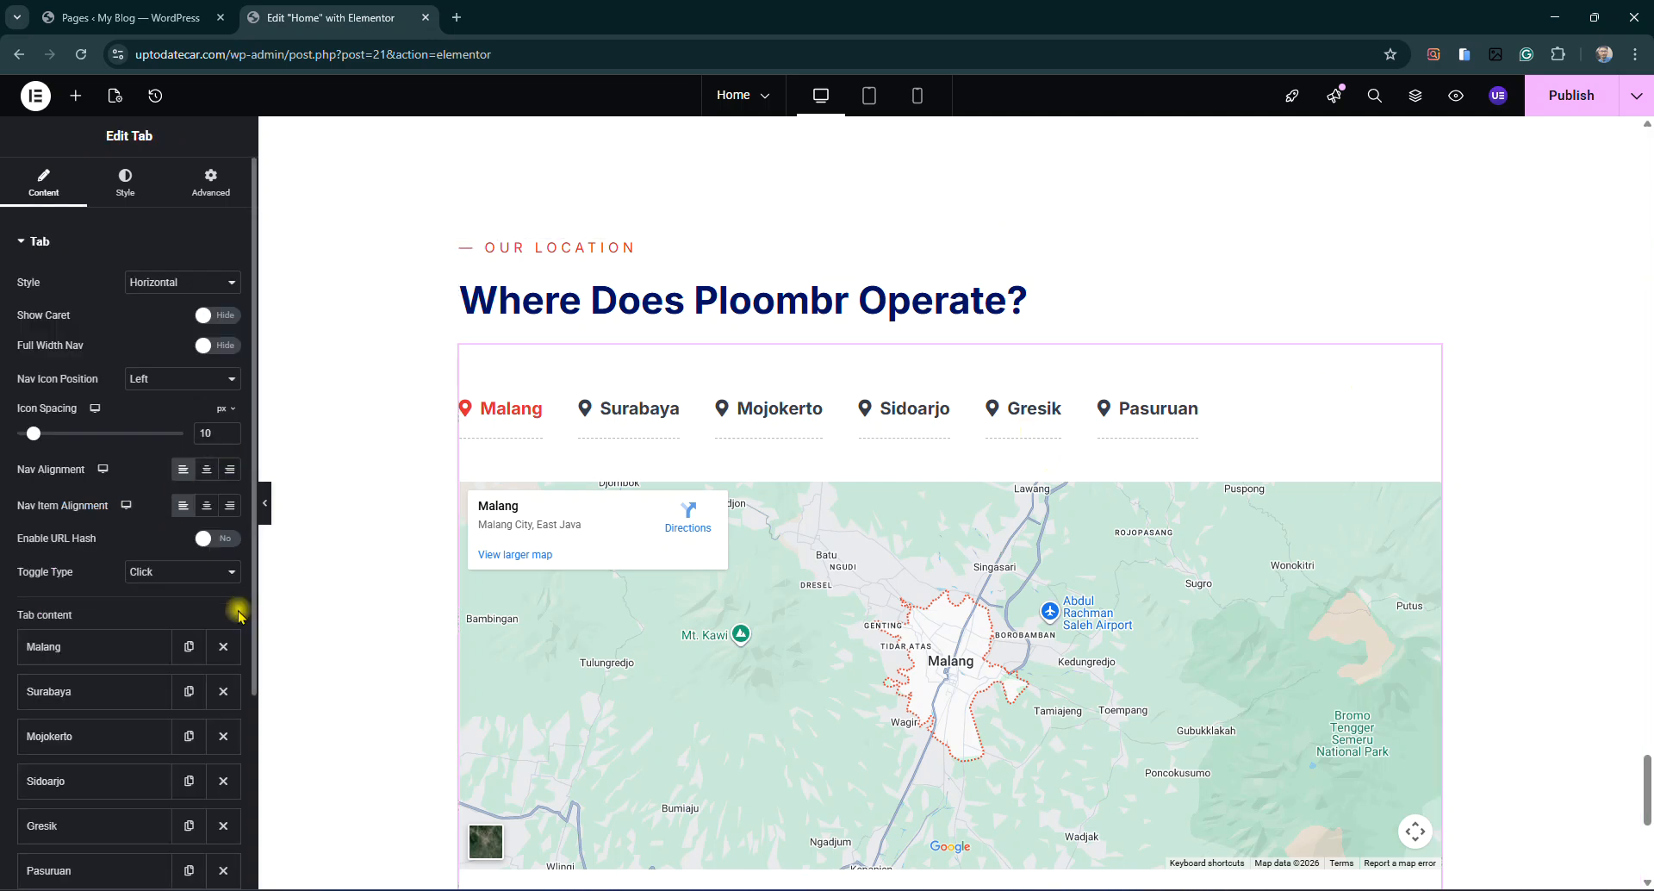
pyautogui.click(62, 652)
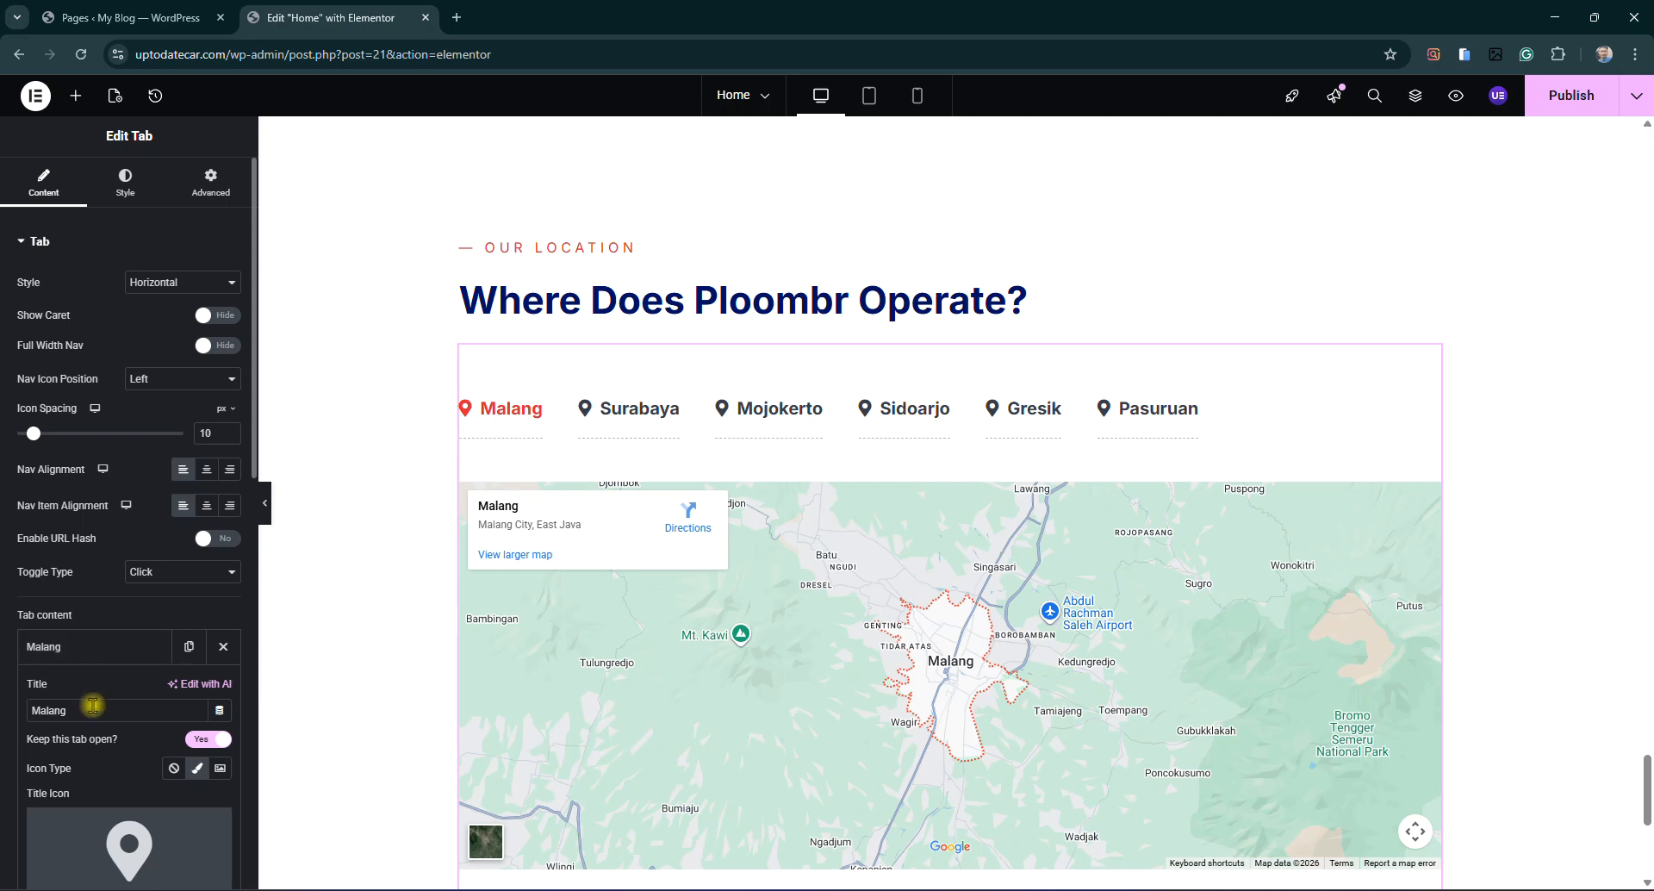
pyautogui.write('Sargodha')
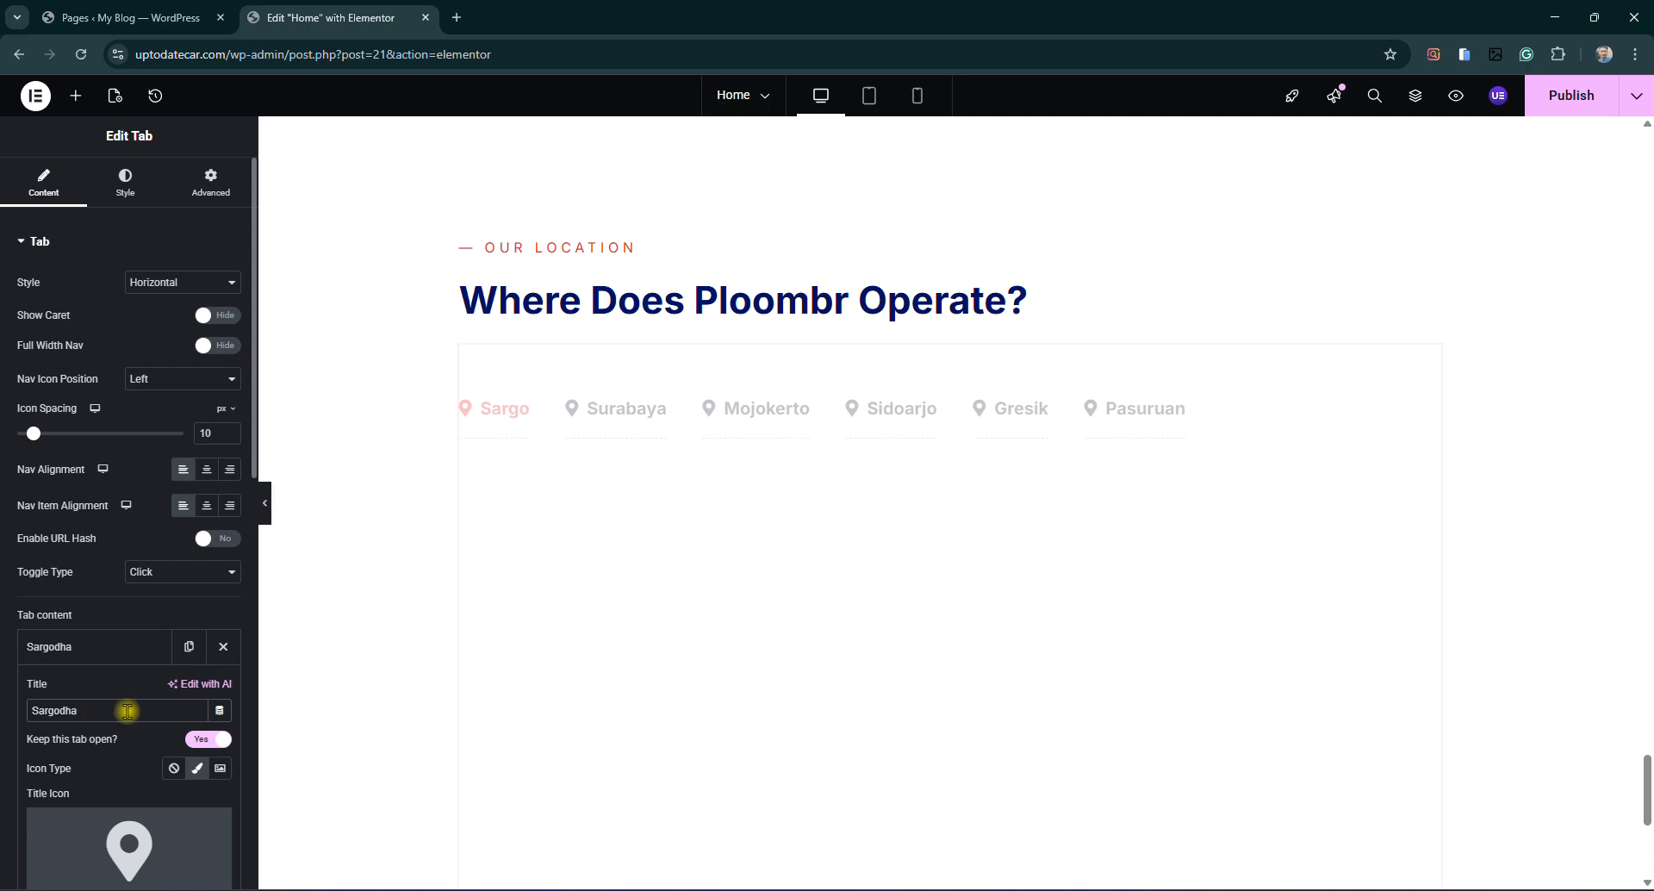
pyautogui.scroll(-4, 149, 707)
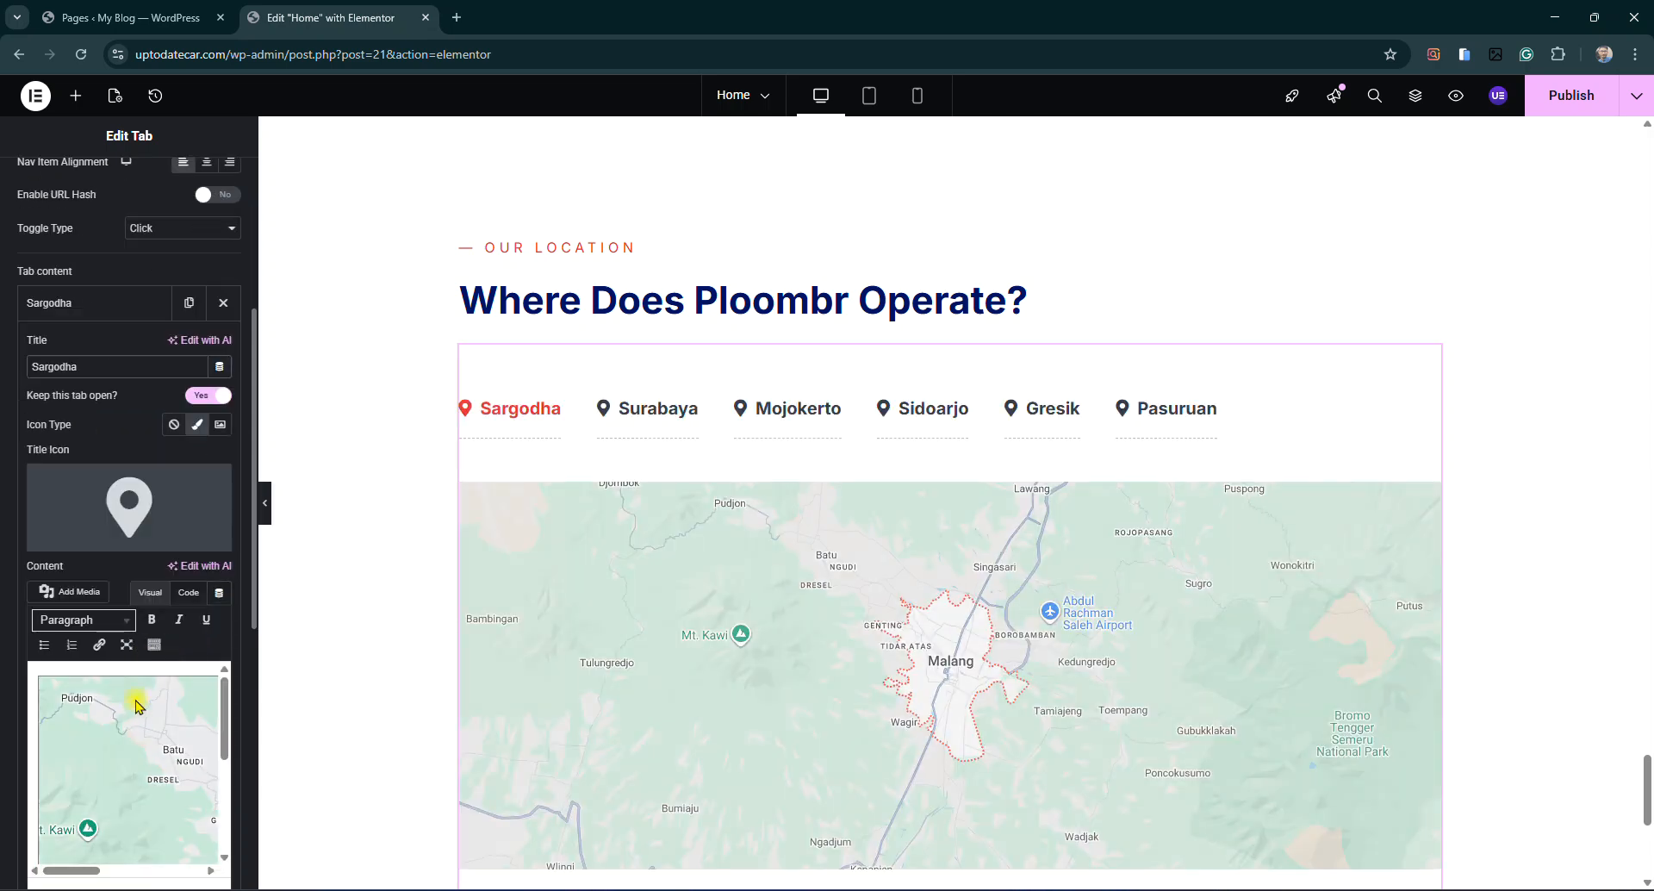
pyautogui.scroll(-1, 138, 741)
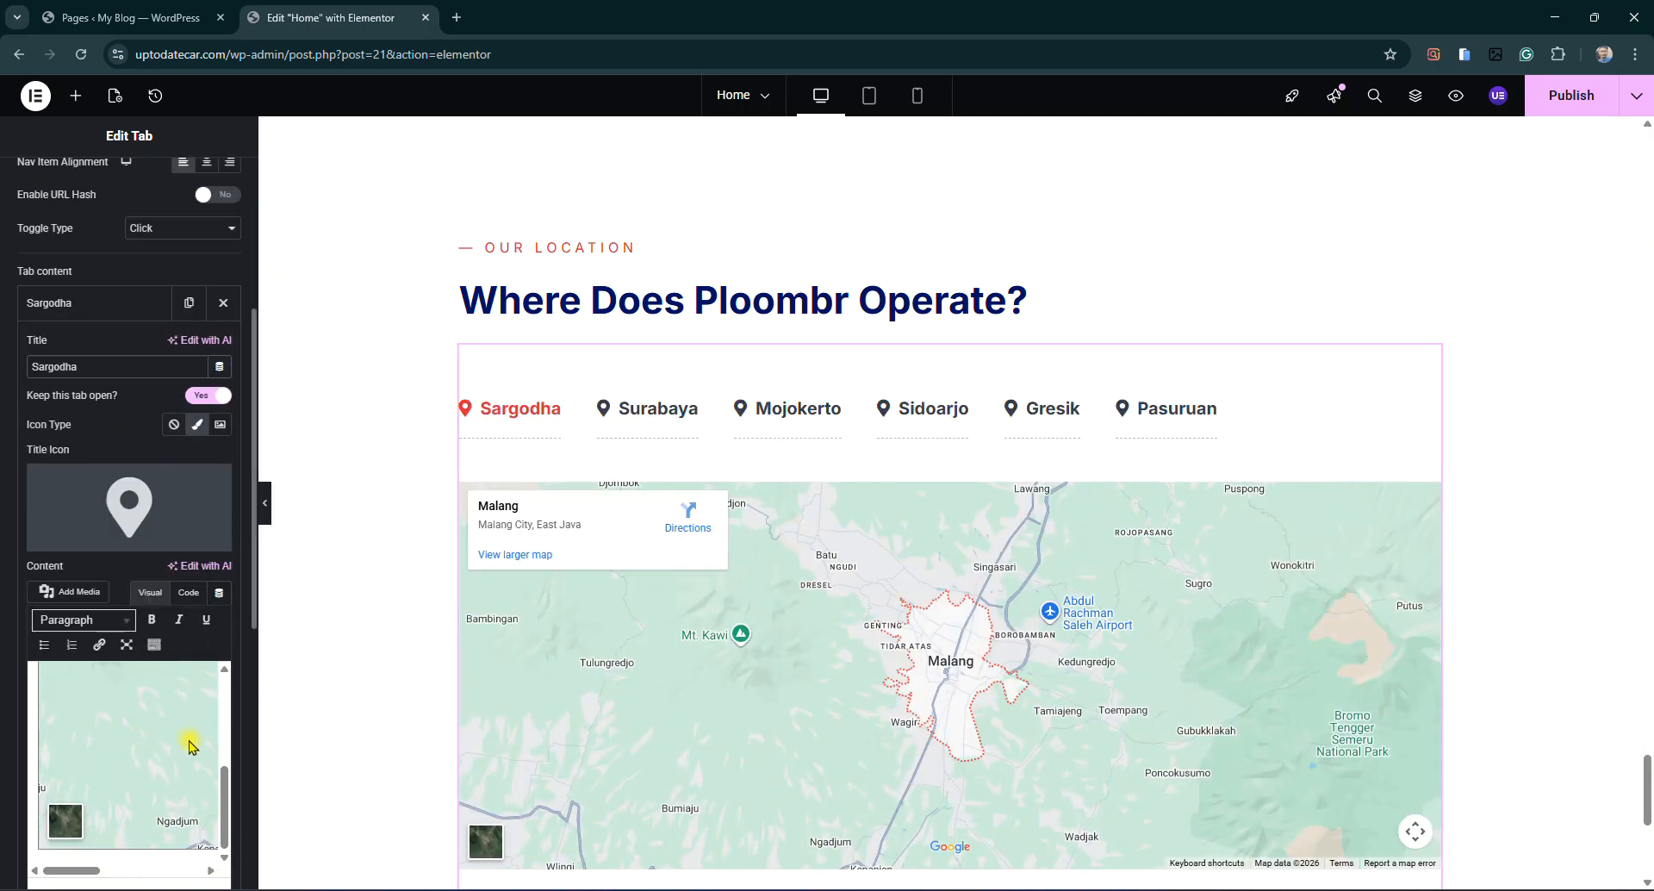
pyautogui.scroll(-1, 230, 741)
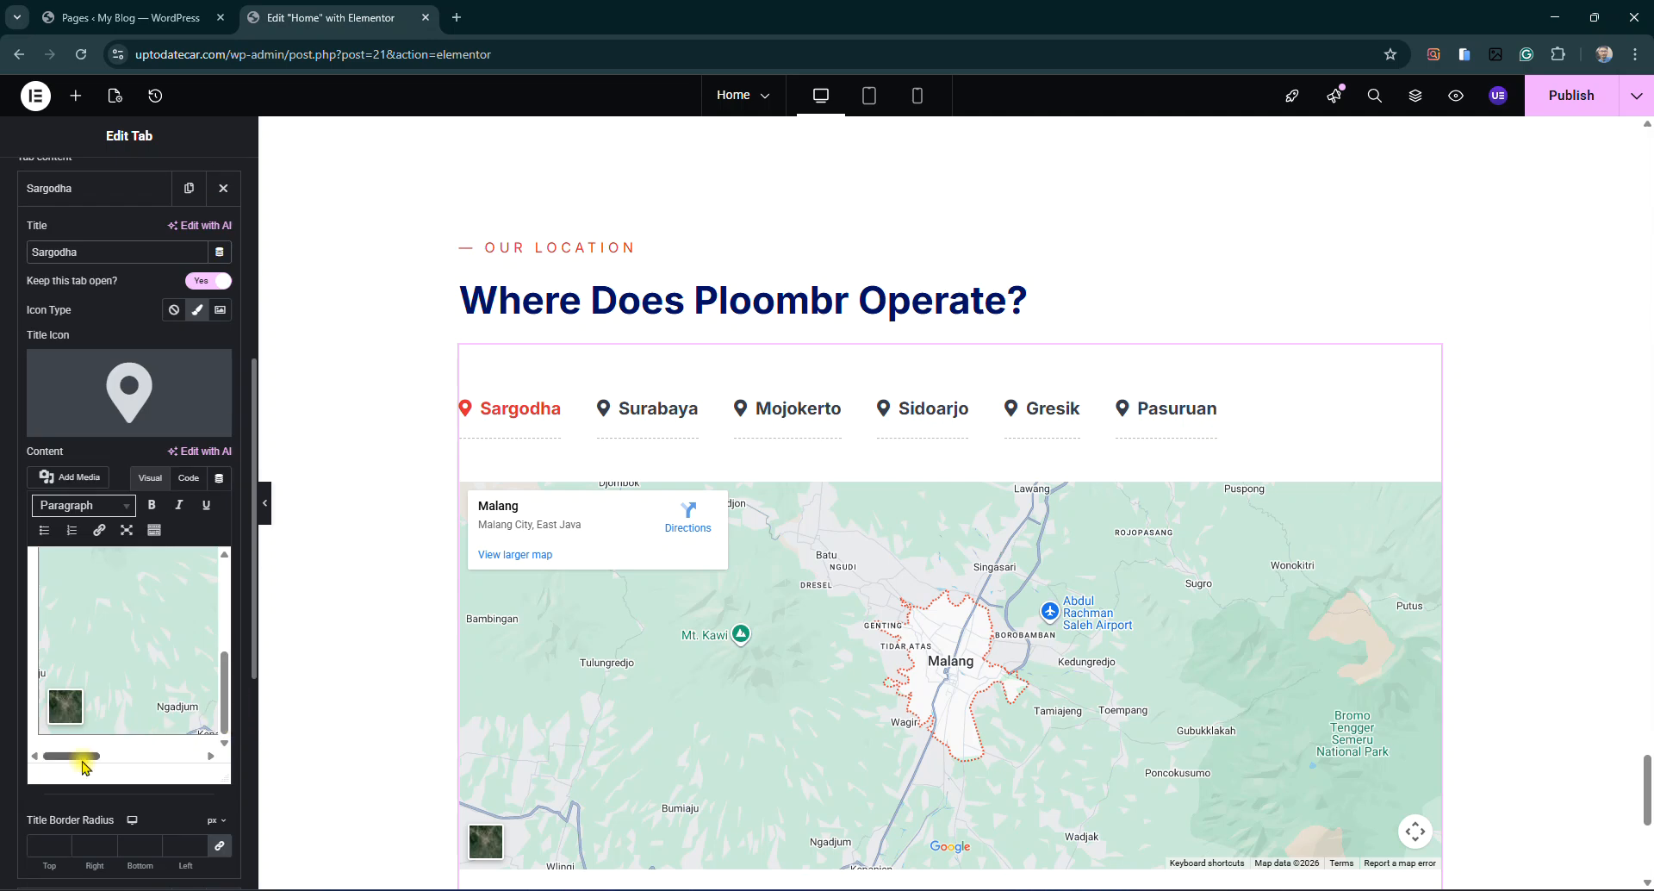
pyautogui.moveTo(84, 758); pyautogui.dragTo(133, 758)
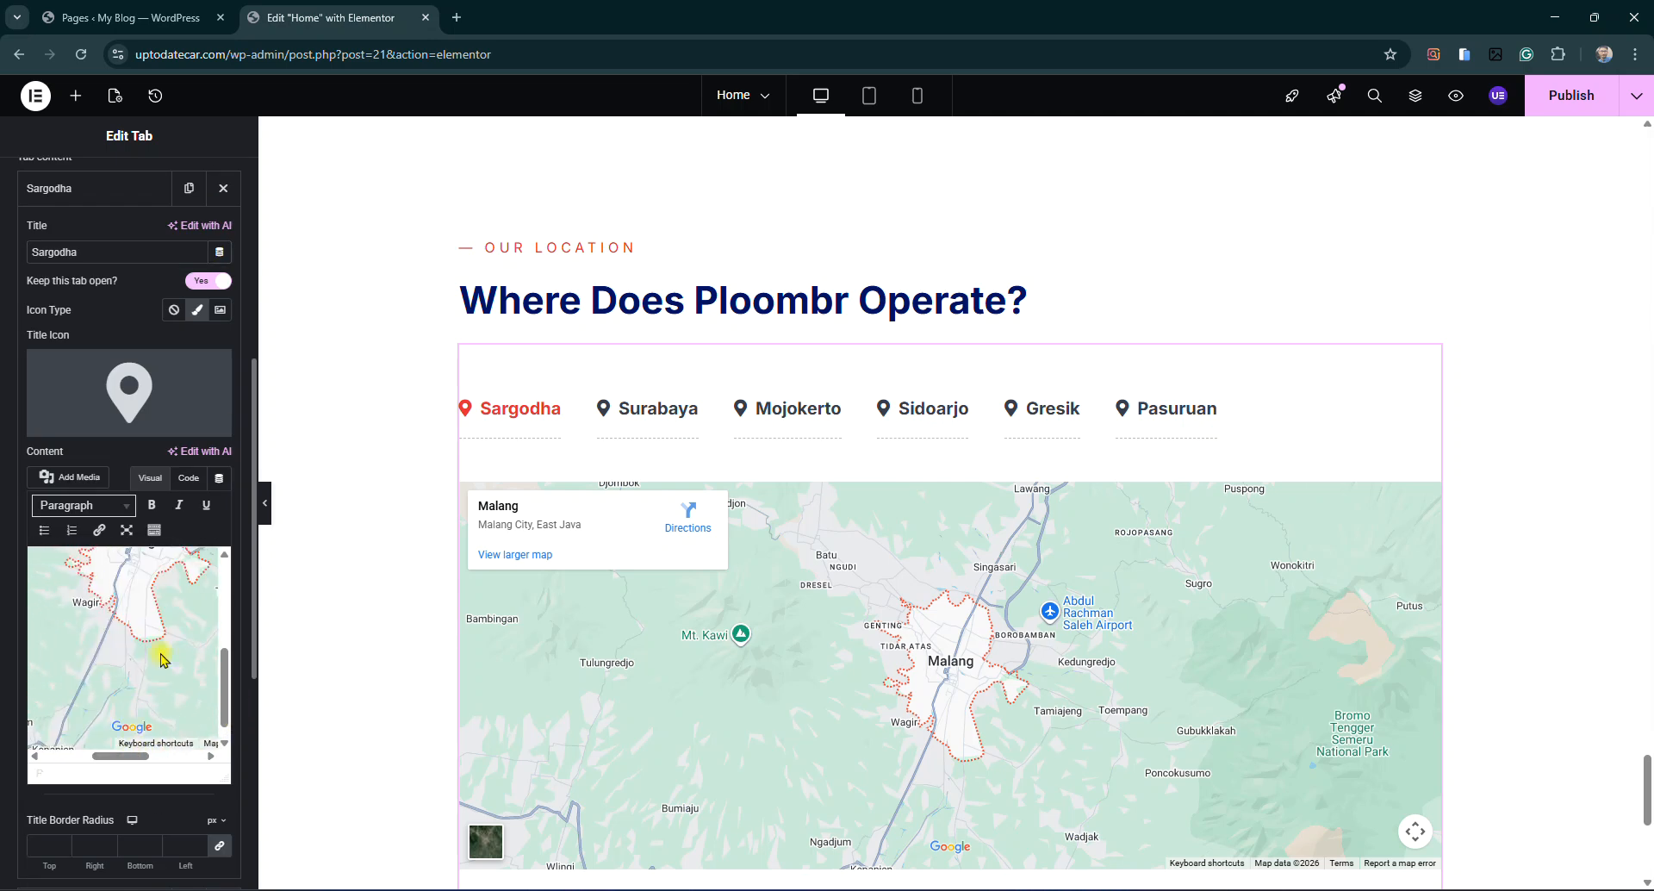
pyautogui.moveTo(117, 698); pyautogui.dragTo(175, 678)
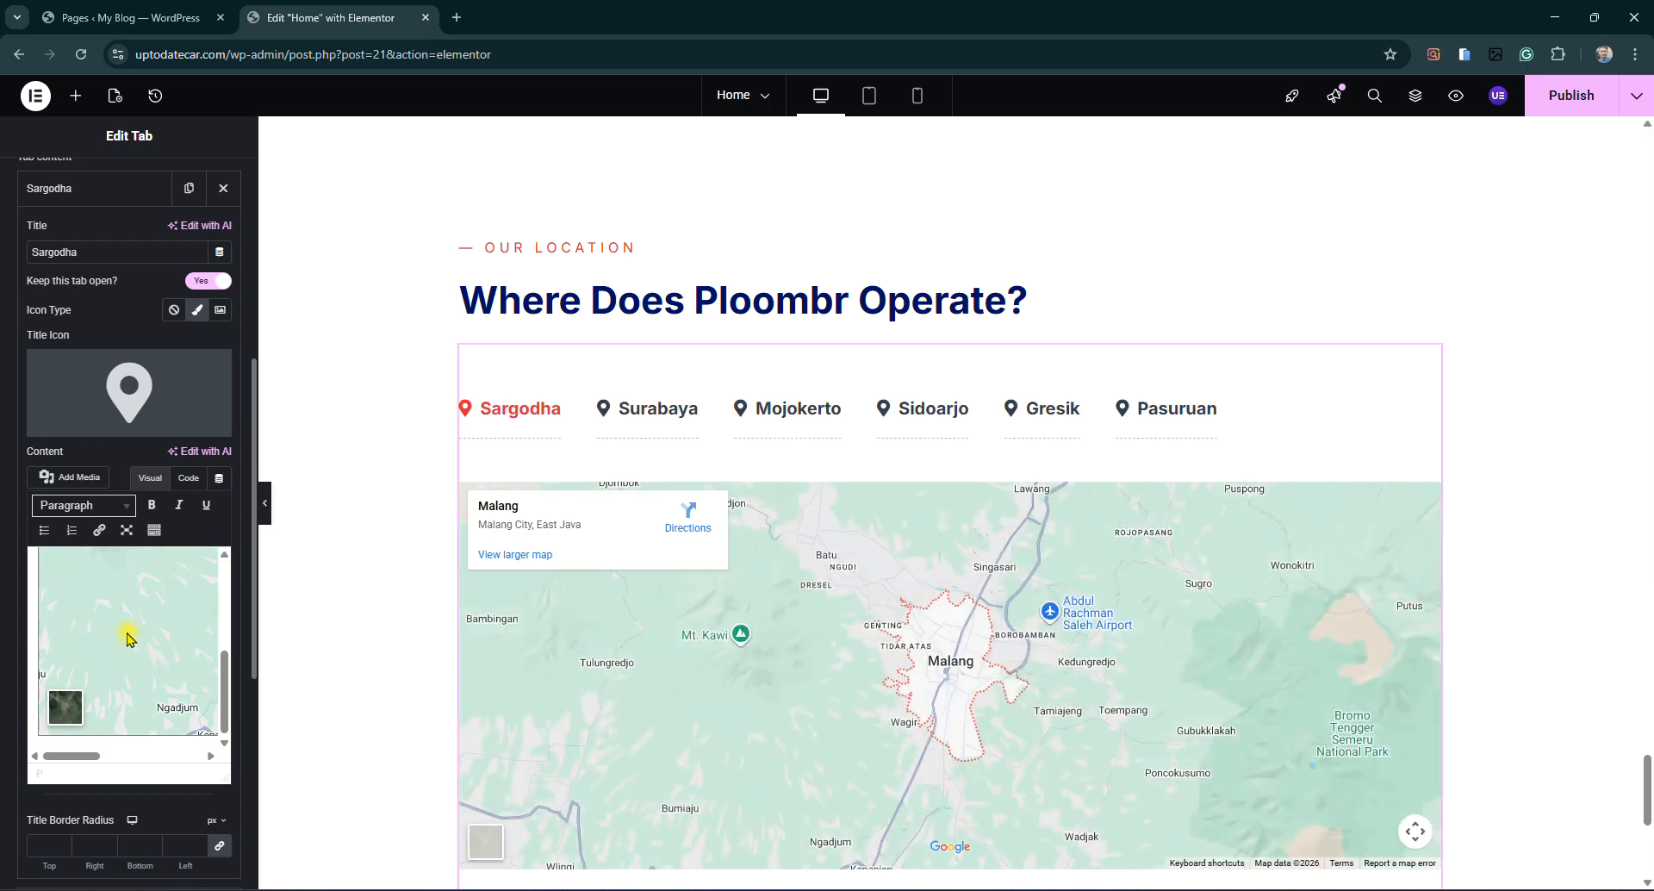
pyautogui.scroll(-3, 692, 614)
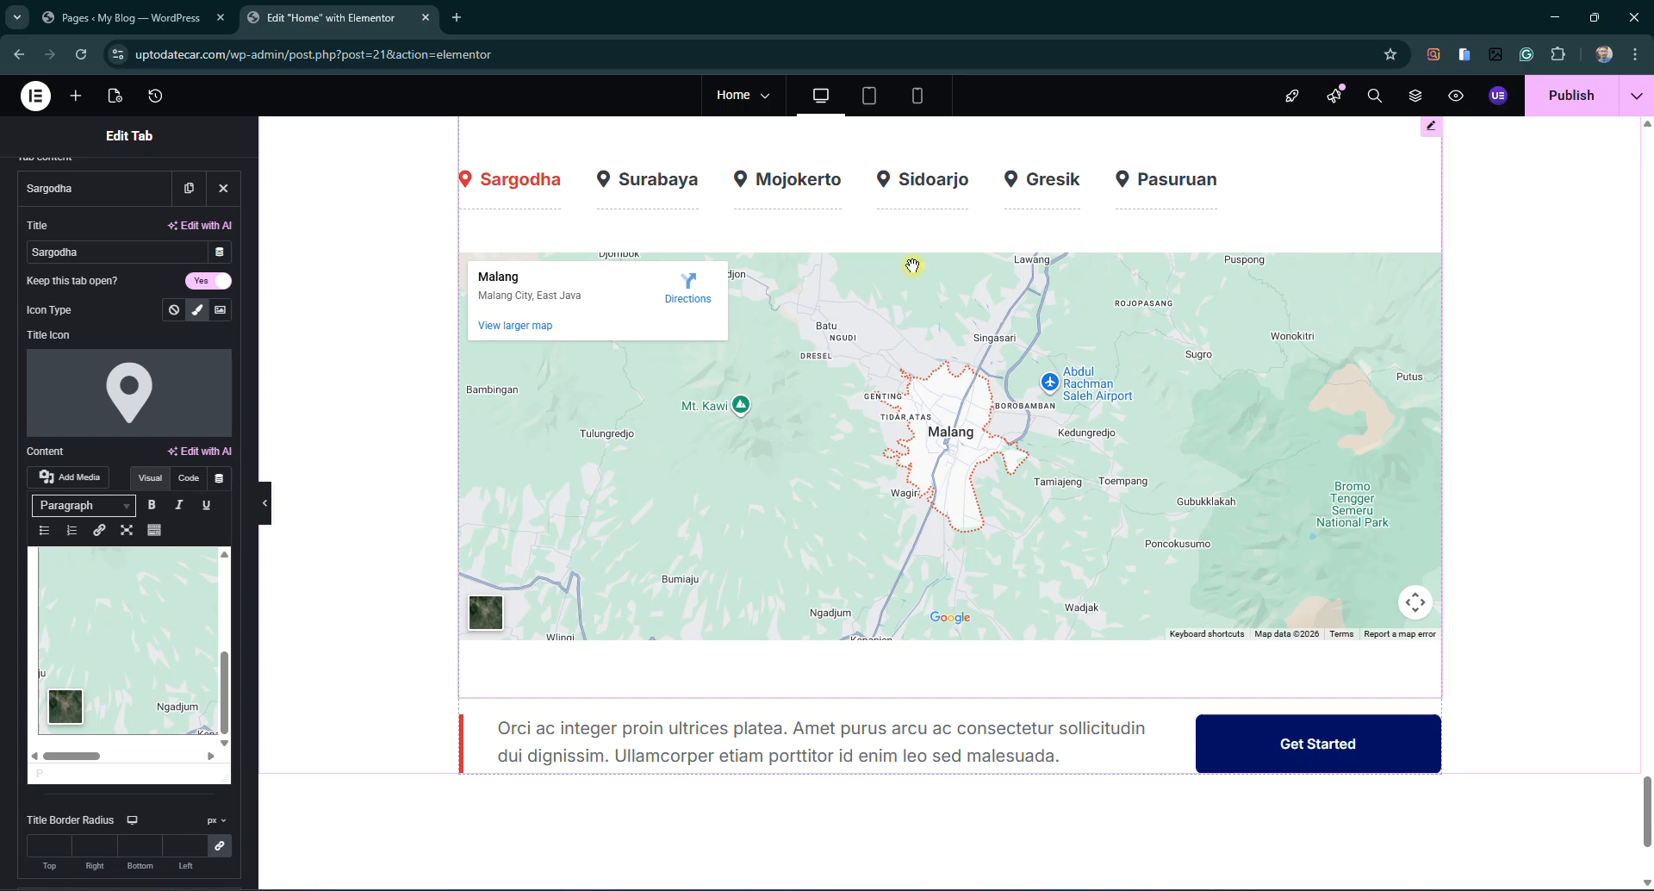
# Retitle the Surabaya and Mojokerto location tabs to Lahore and Multan
pyautogui.scroll(1, 104, 332)
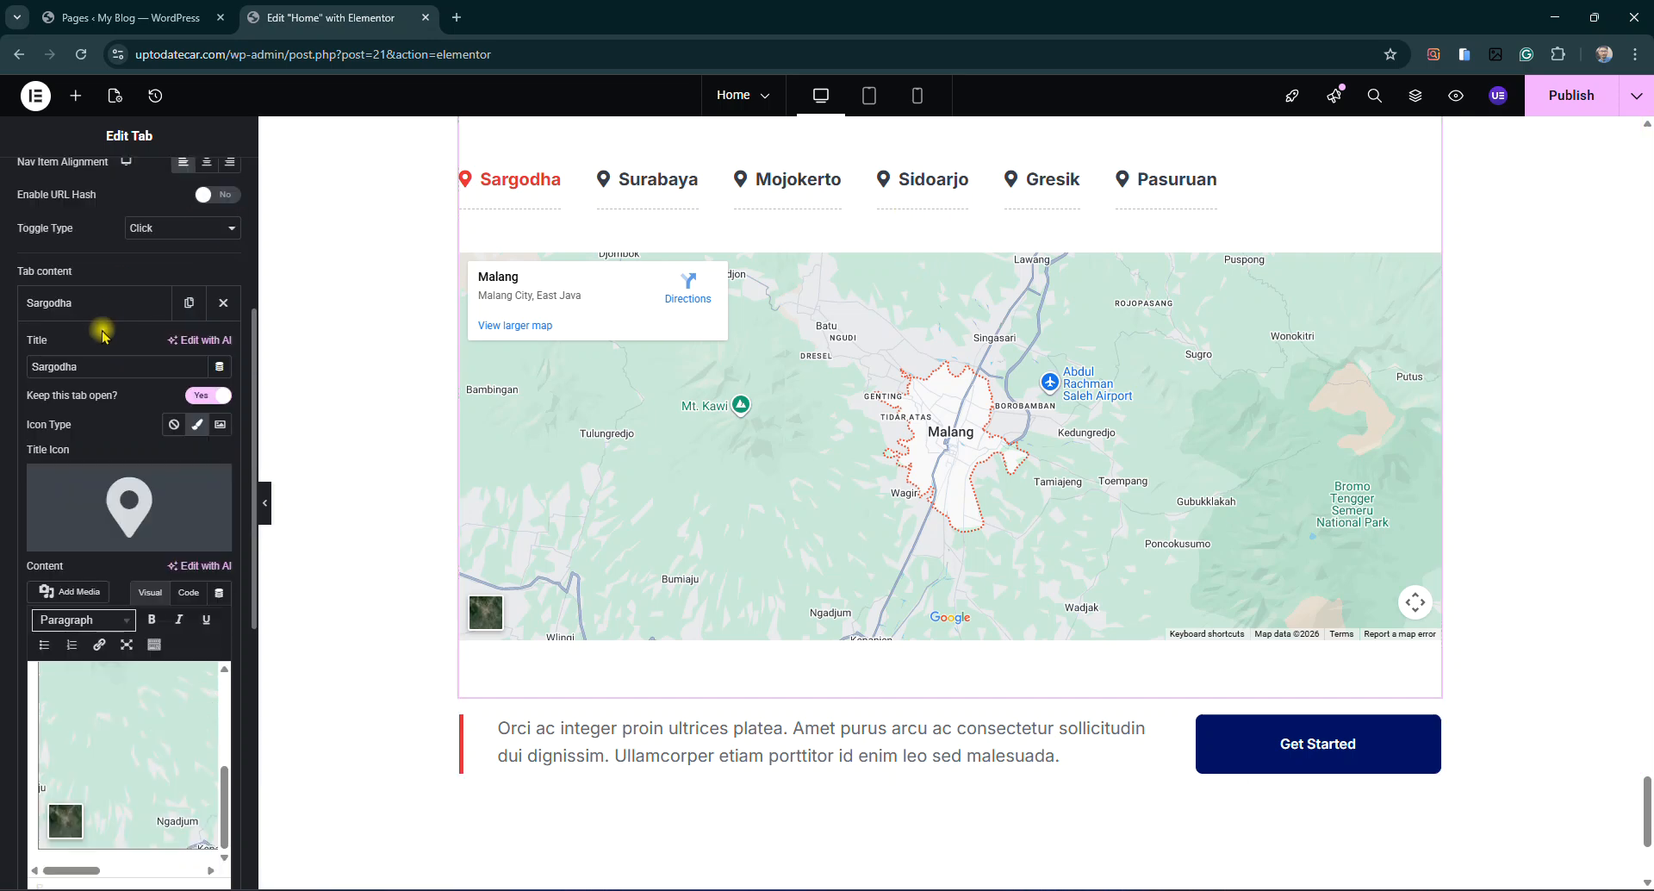
pyautogui.click(93, 304)
pyautogui.click(65, 342)
pyautogui.doubleClick(100, 411)
pyautogui.write('Laho')
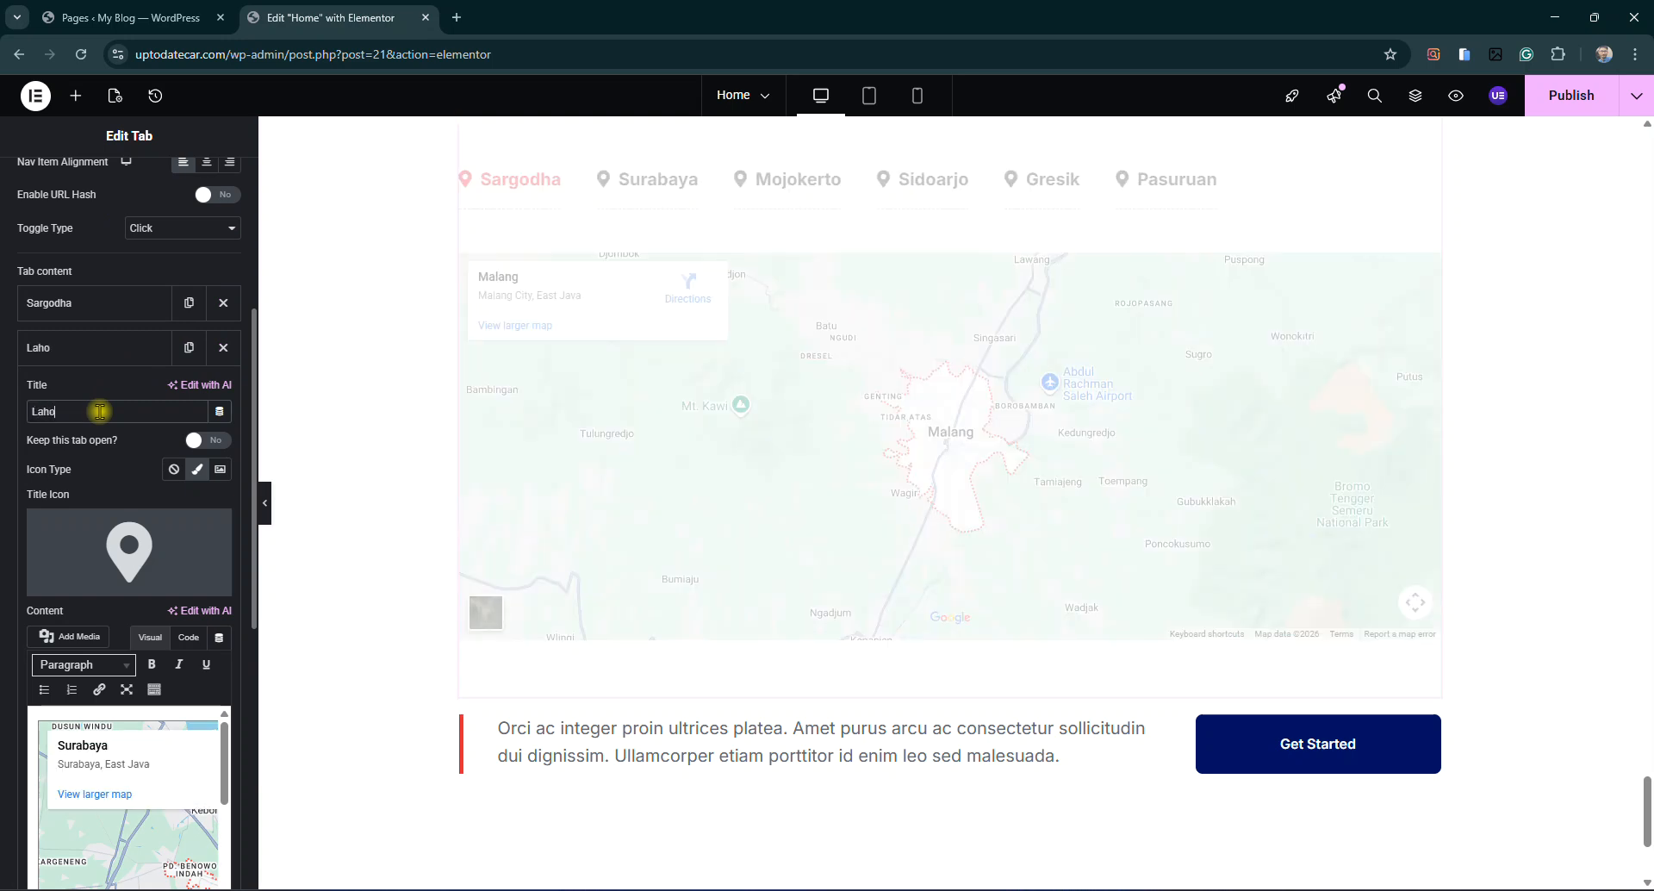
pyautogui.write('re')
pyautogui.click(119, 351)
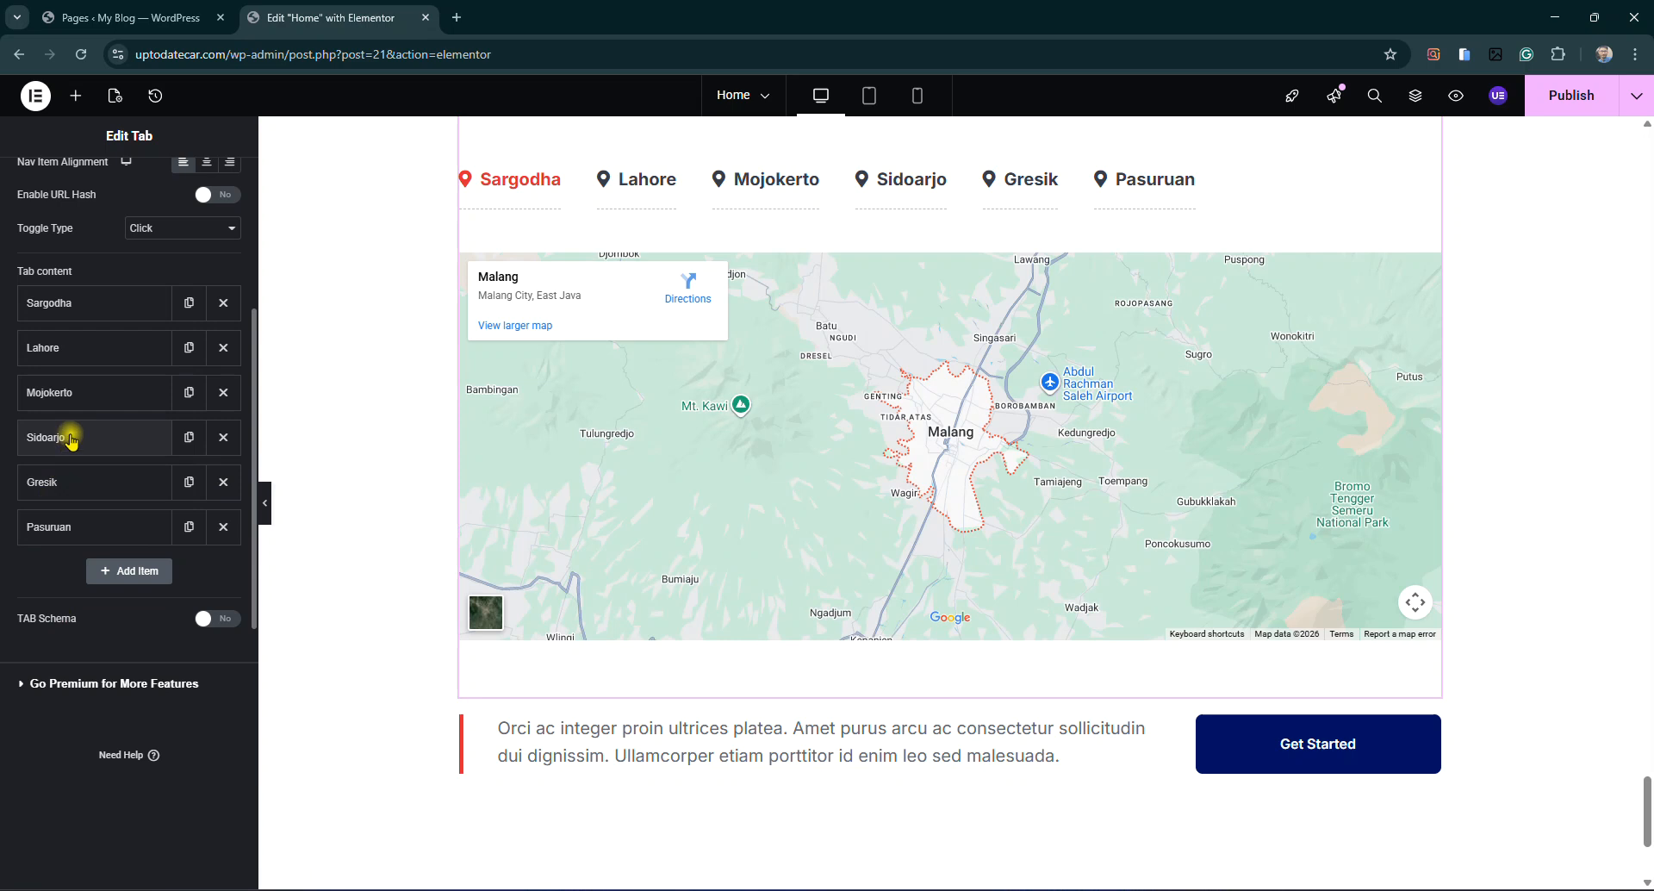
pyautogui.click(69, 392)
pyautogui.doubleClick(125, 456)
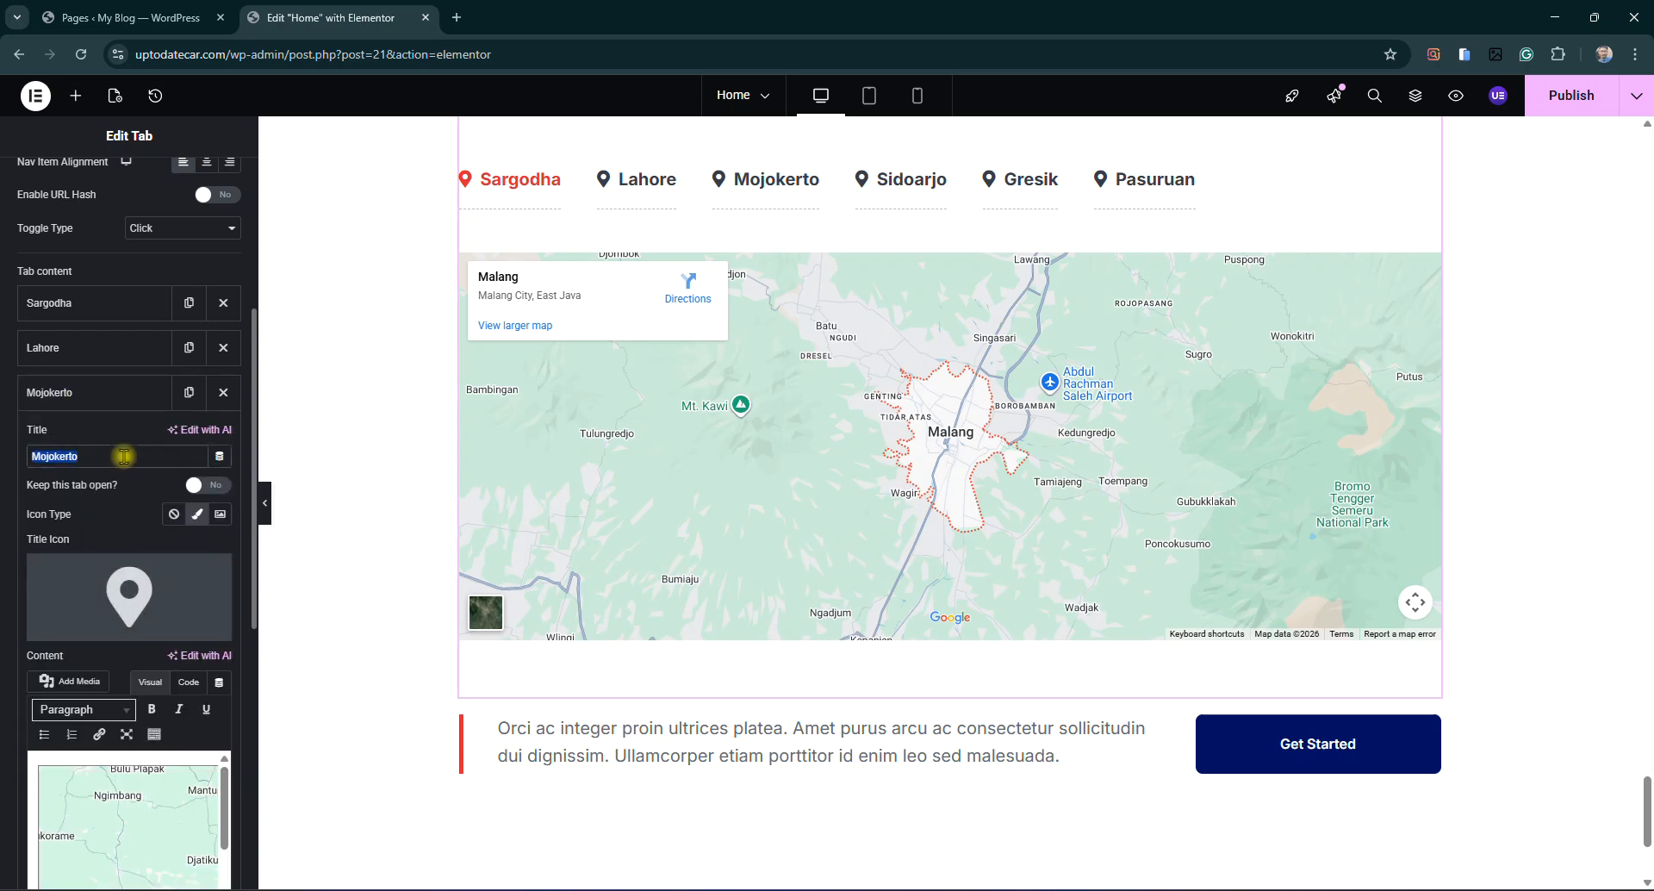
pyautogui.write('Multan')
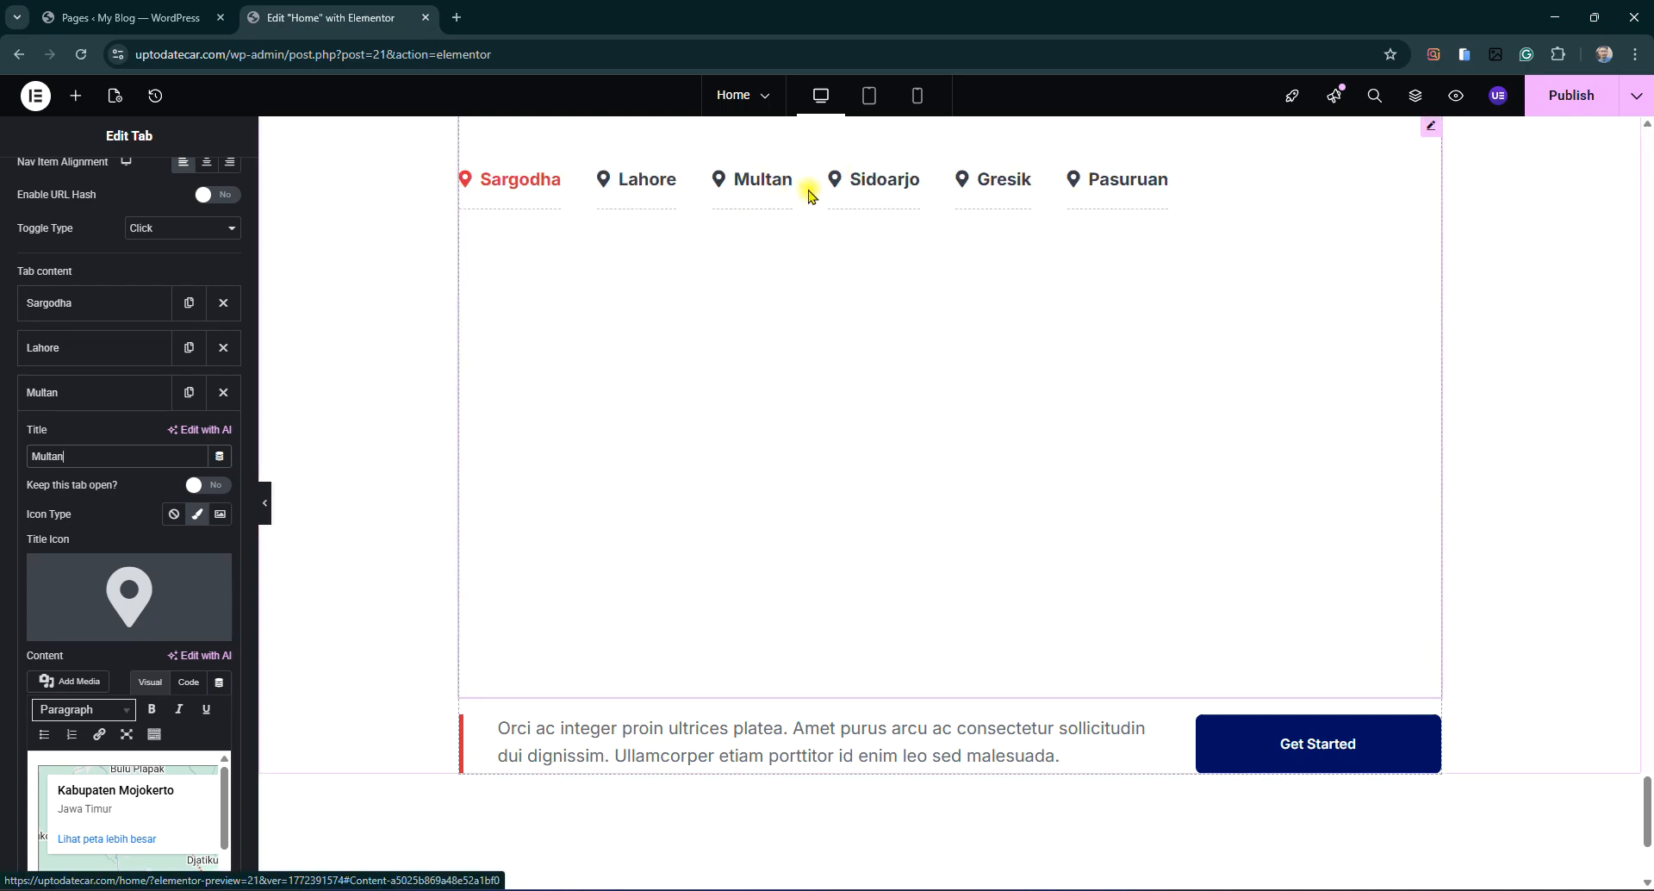
# Publish the edited home page and return to the Pages list
pyautogui.scroll(-1, 1248, 555)
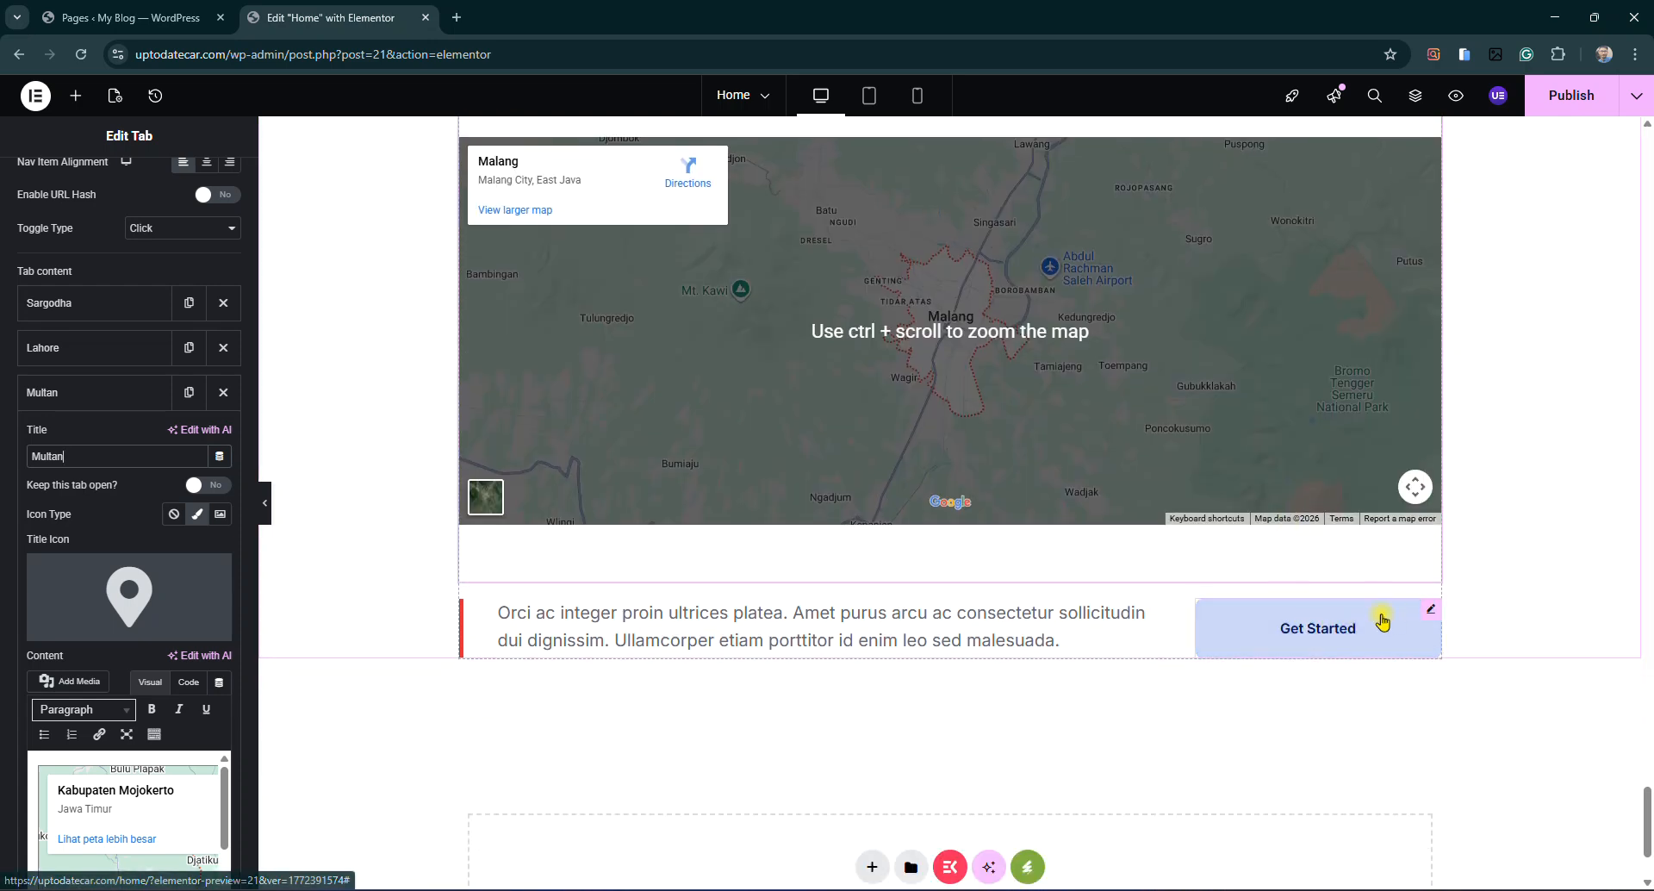
pyautogui.click(1428, 614)
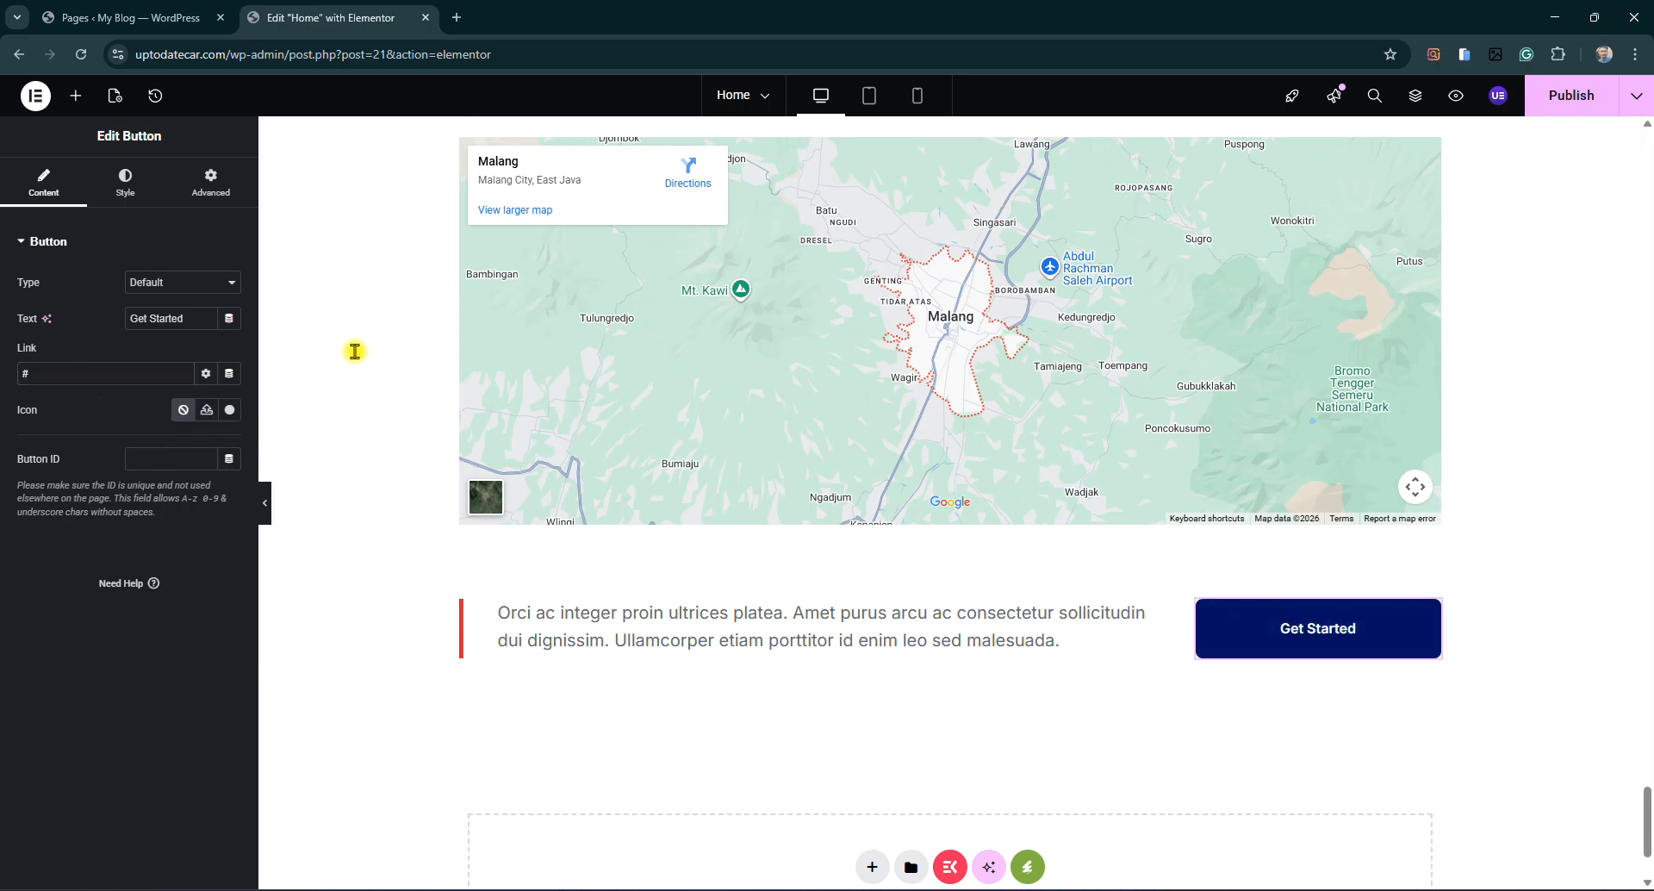
pyautogui.click(1576, 96)
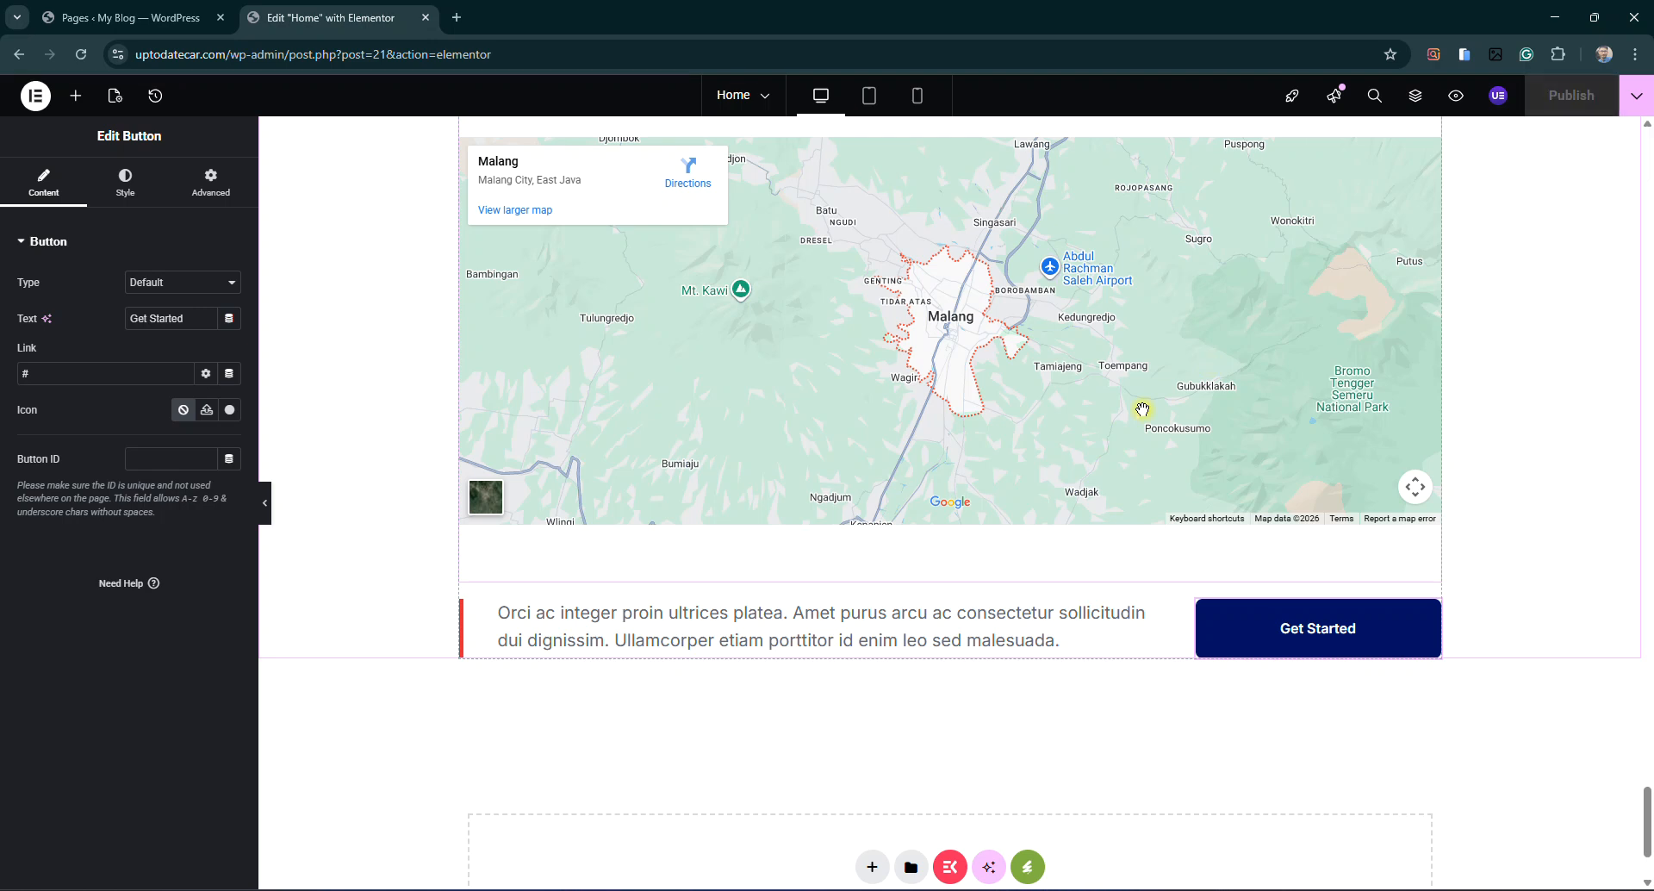
pyautogui.click(423, 18)
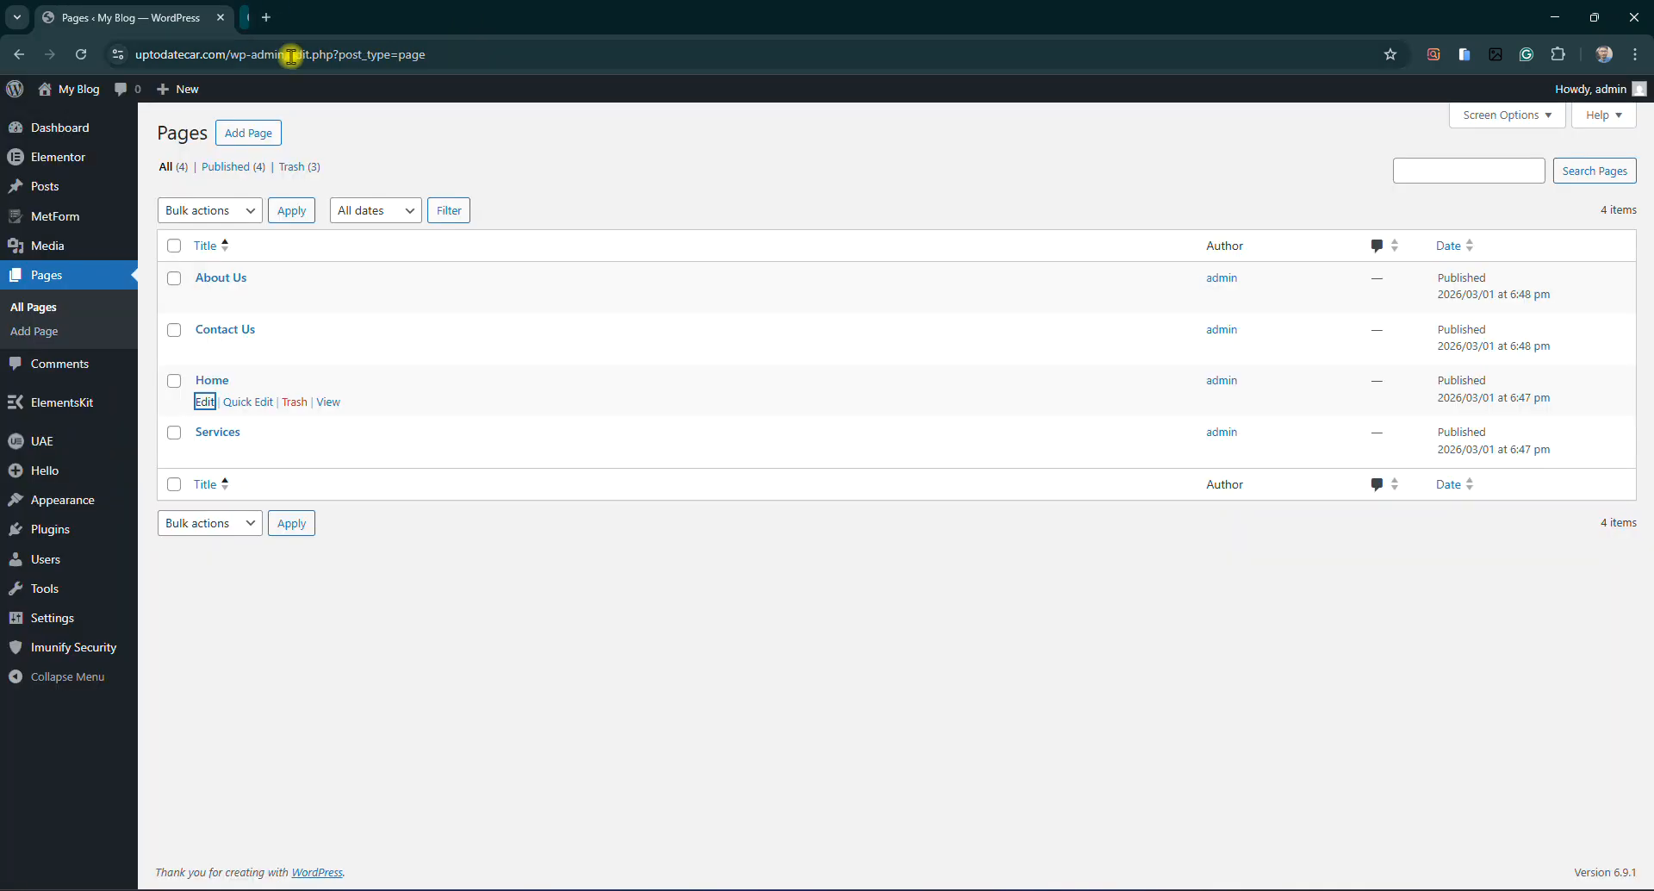
# Reload the Pages list and open the live site in a new tab via My Blog > Visit Site
pyautogui.click(81, 54)
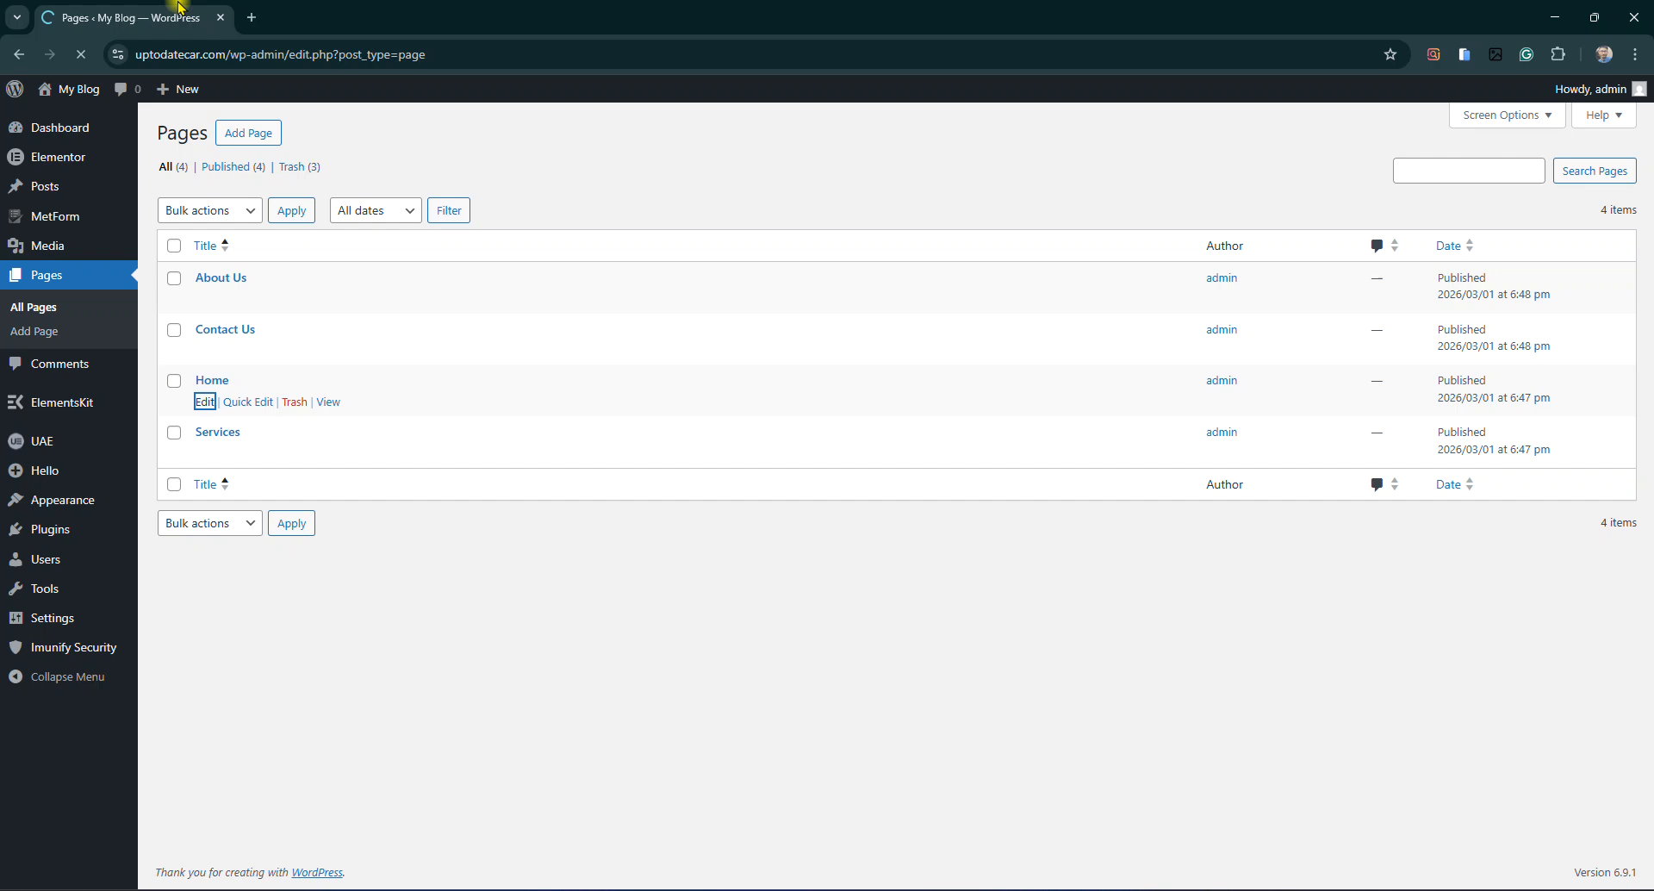
pyautogui.keyDown('ctrl'); pyautogui.click(69, 124); pyautogui.keyUp('ctrl')
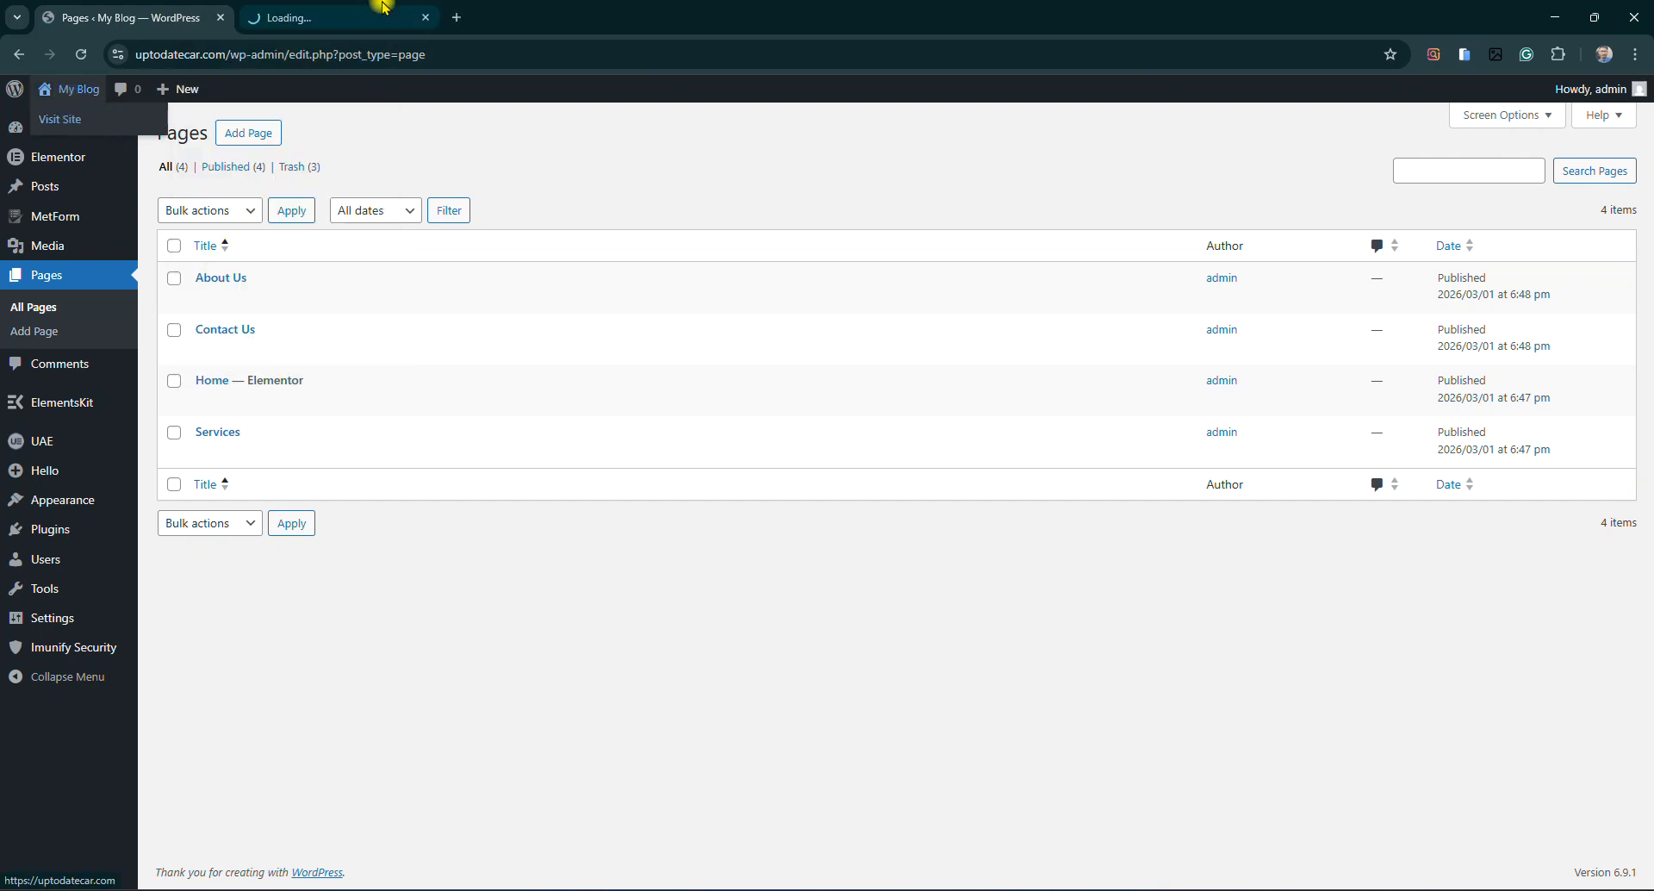
pyautogui.click(429, 13)
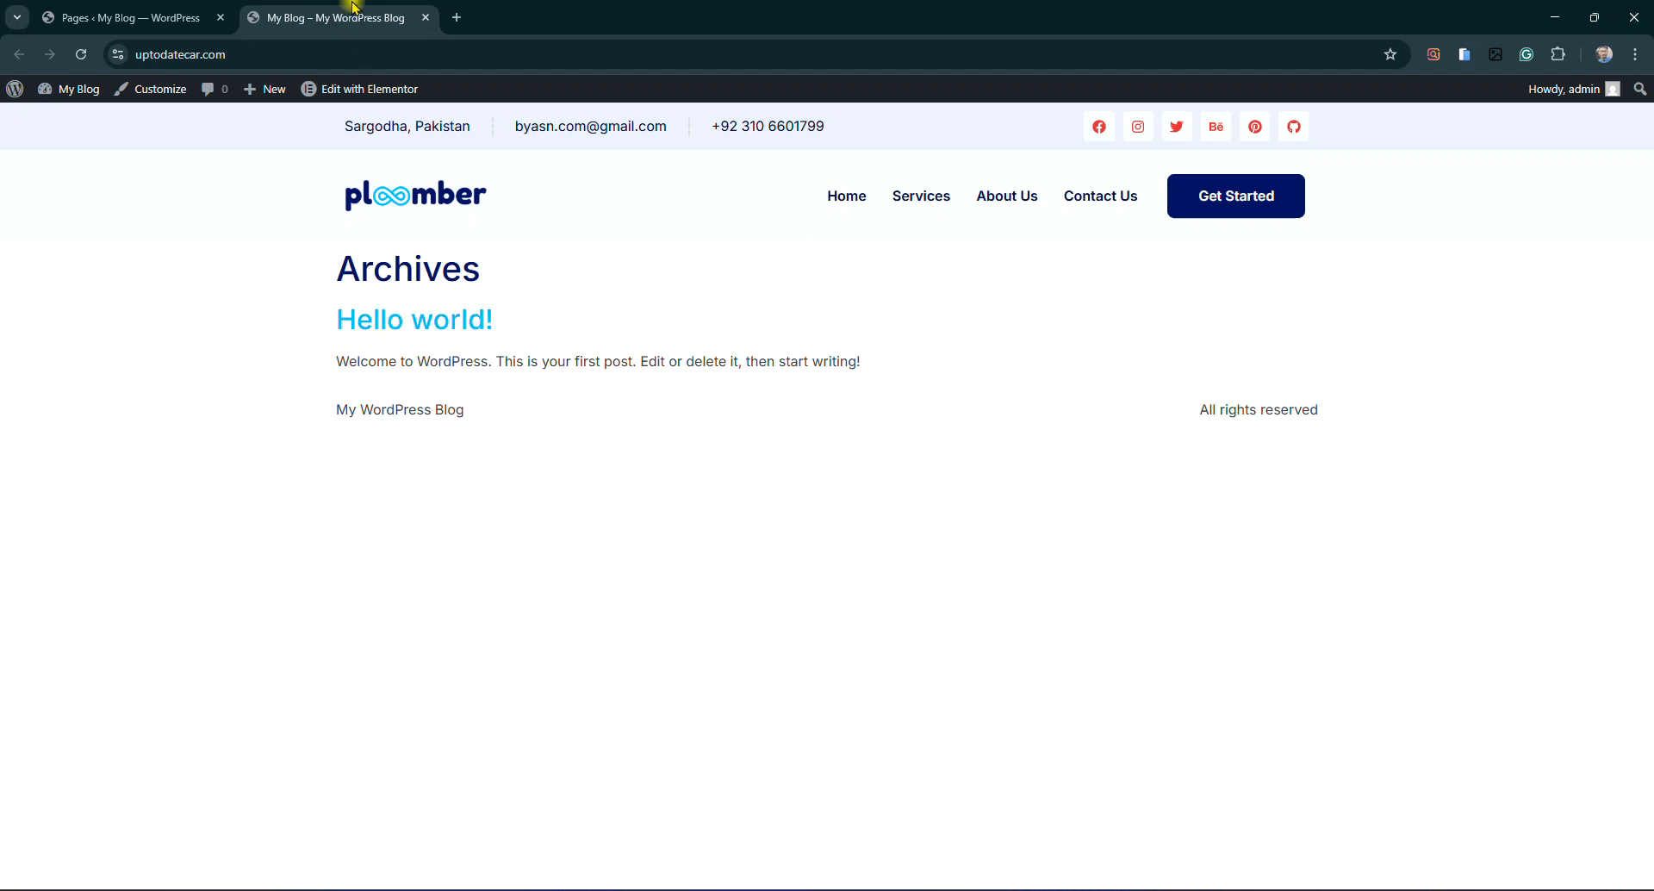
pyautogui.click(423, 20)
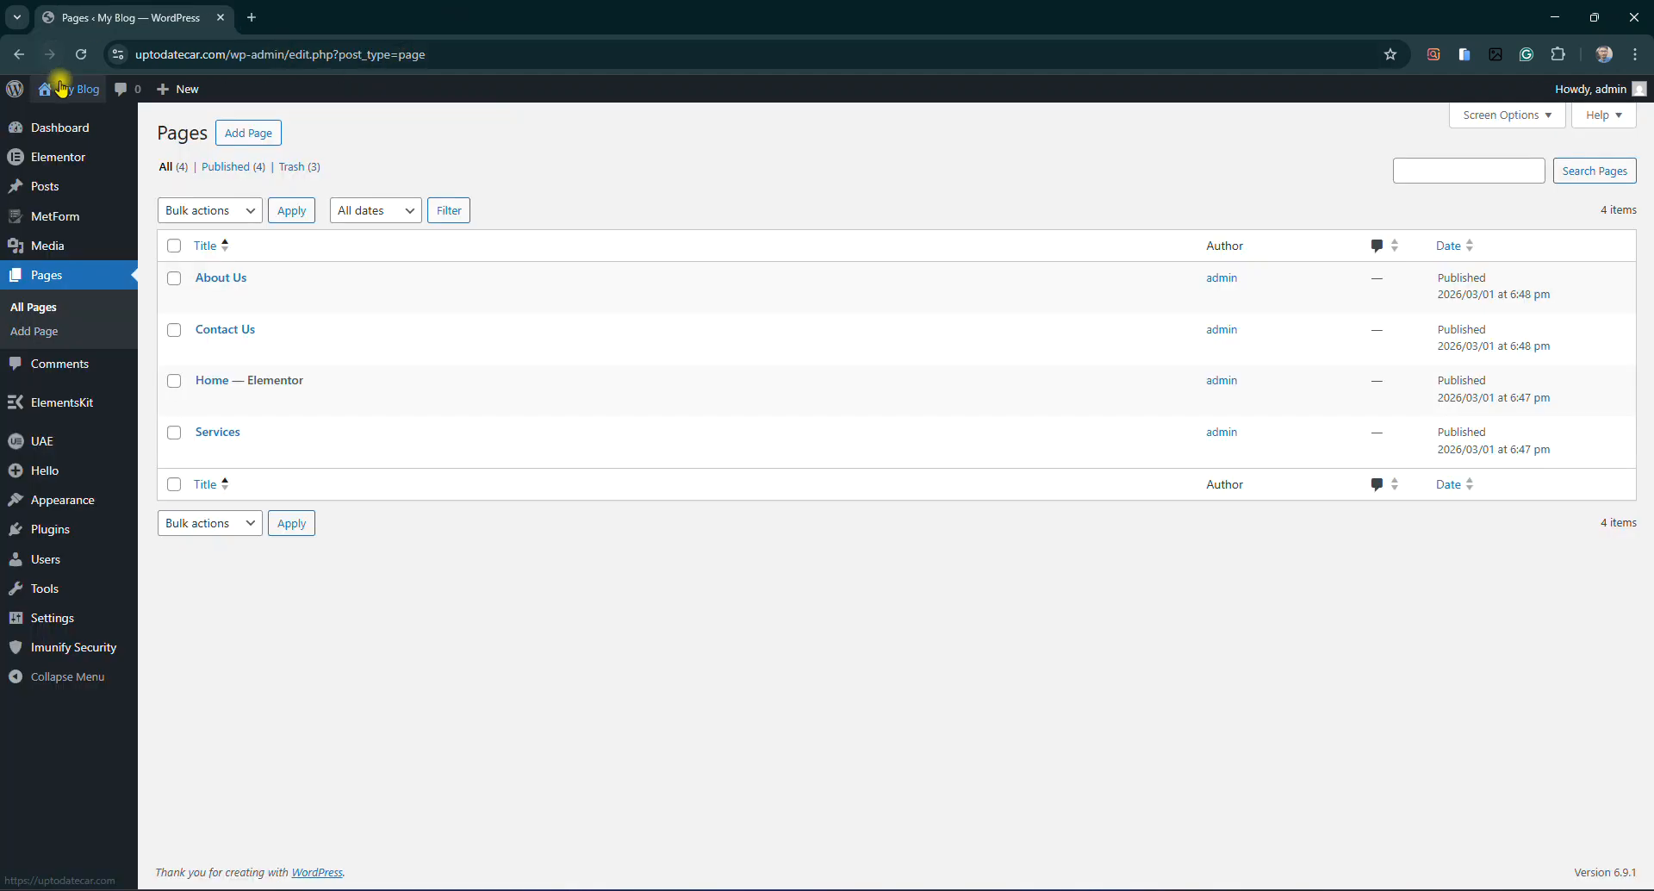
pyautogui.keyDown('ctrl'); pyautogui.click(69, 119); pyautogui.keyUp('ctrl')
pyautogui.click(367, 6)
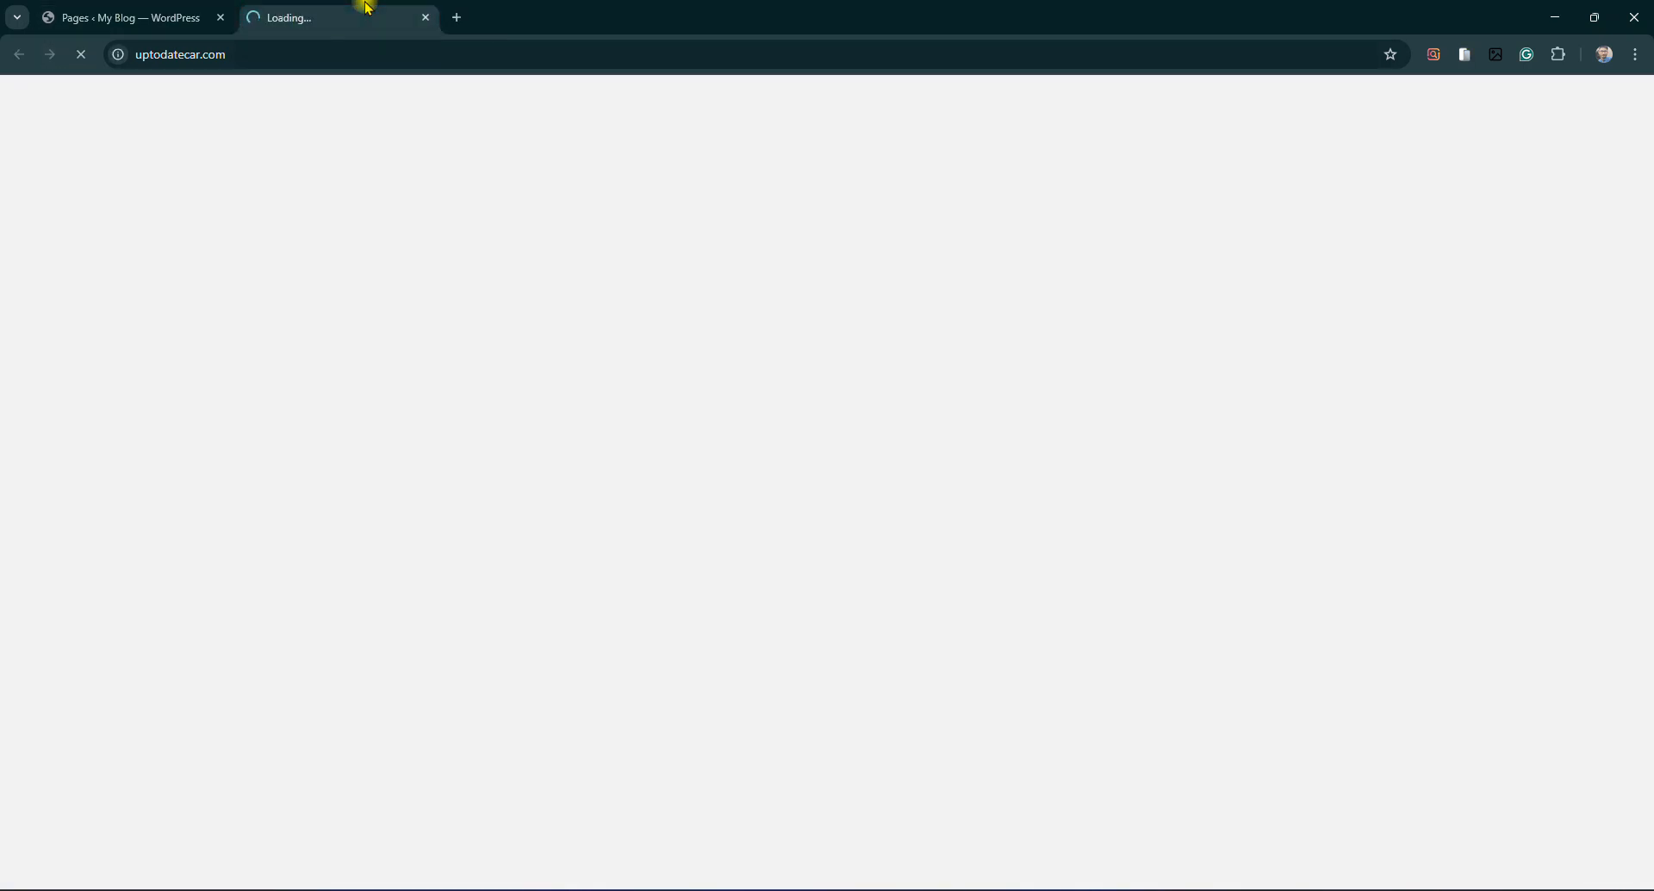
# Confirm the live site still shows the Hello world archive, then return to the admin tab
pyautogui.moveTo(336, 189); pyautogui.dragTo(707, 189)
pyautogui.click(756, 252)
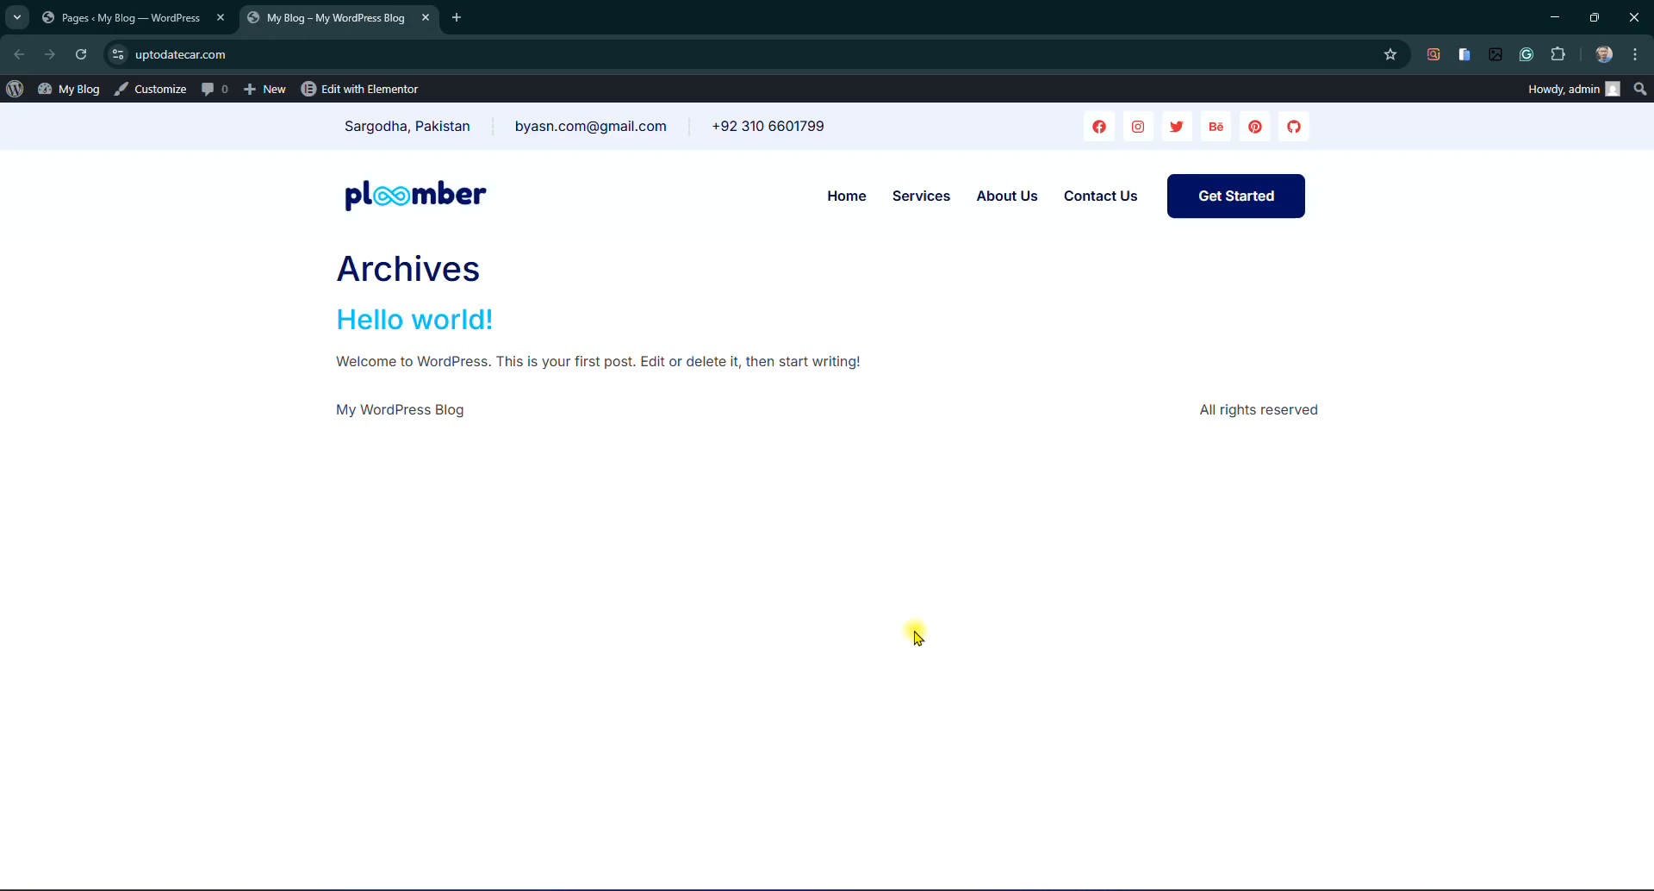
pyautogui.click(172, 16)
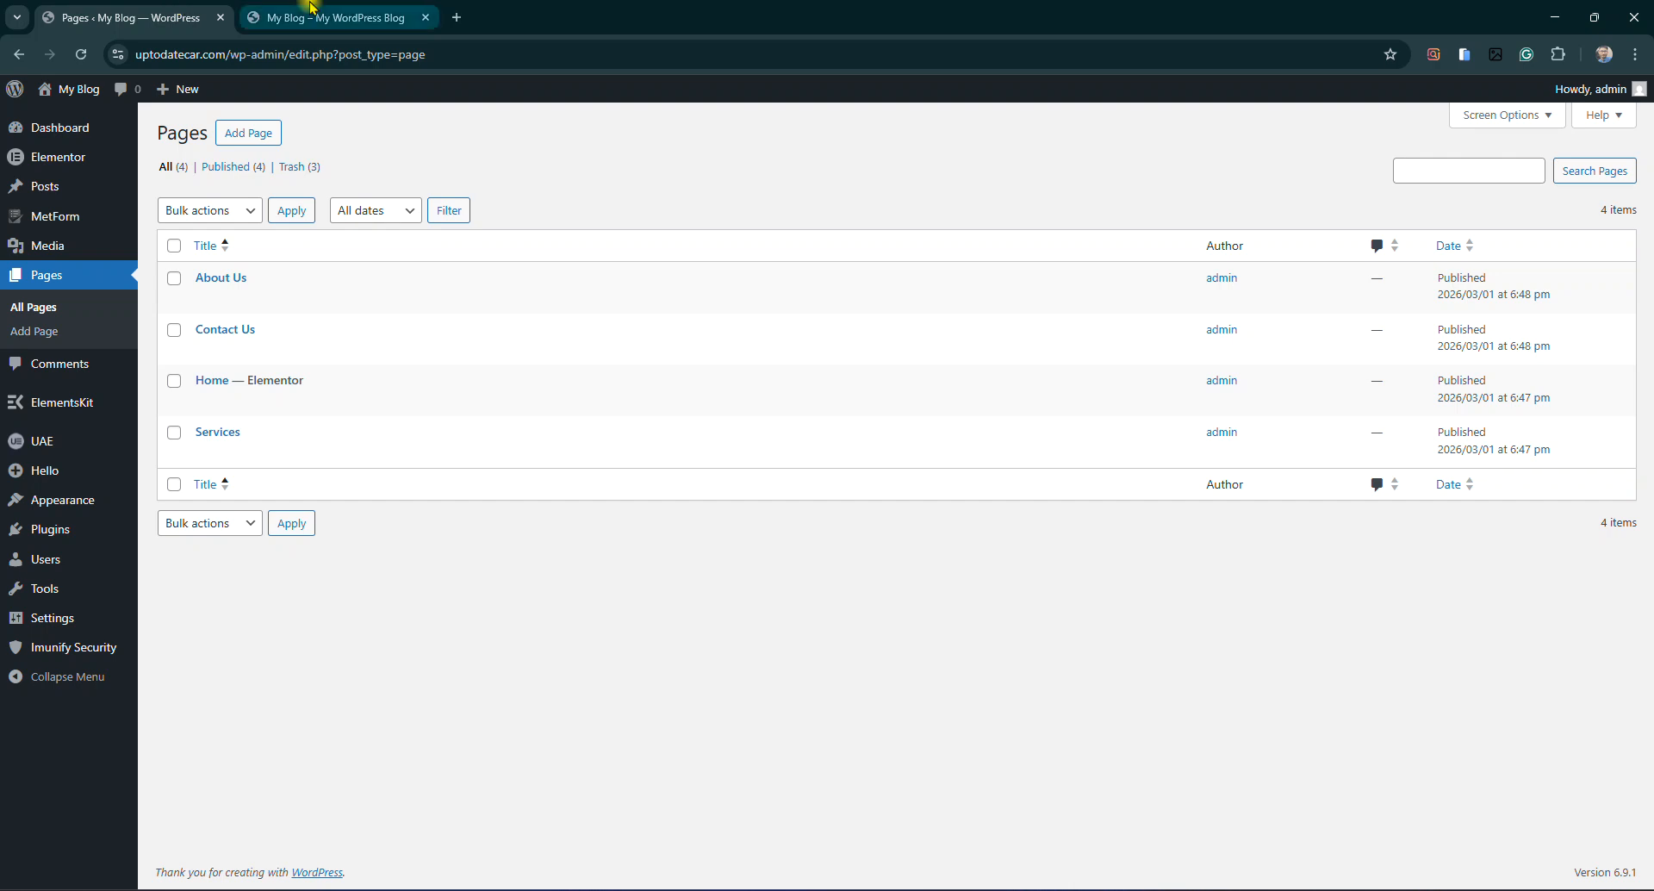
pyautogui.click(306, 10)
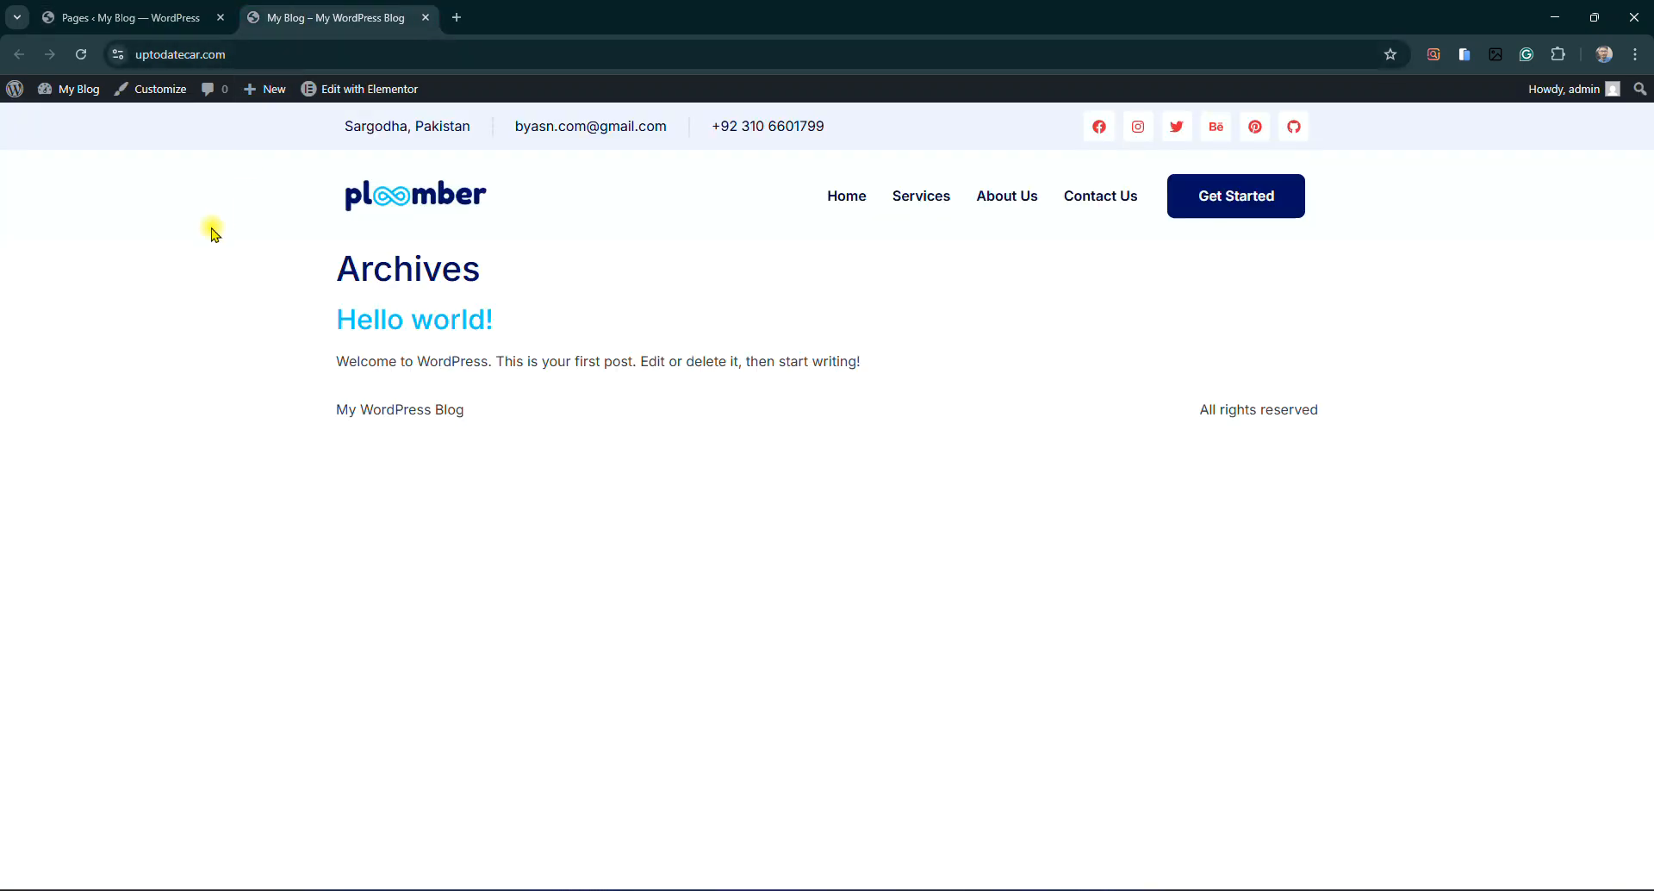
pyautogui.click(129, 17)
pyautogui.moveTo(69, 620)
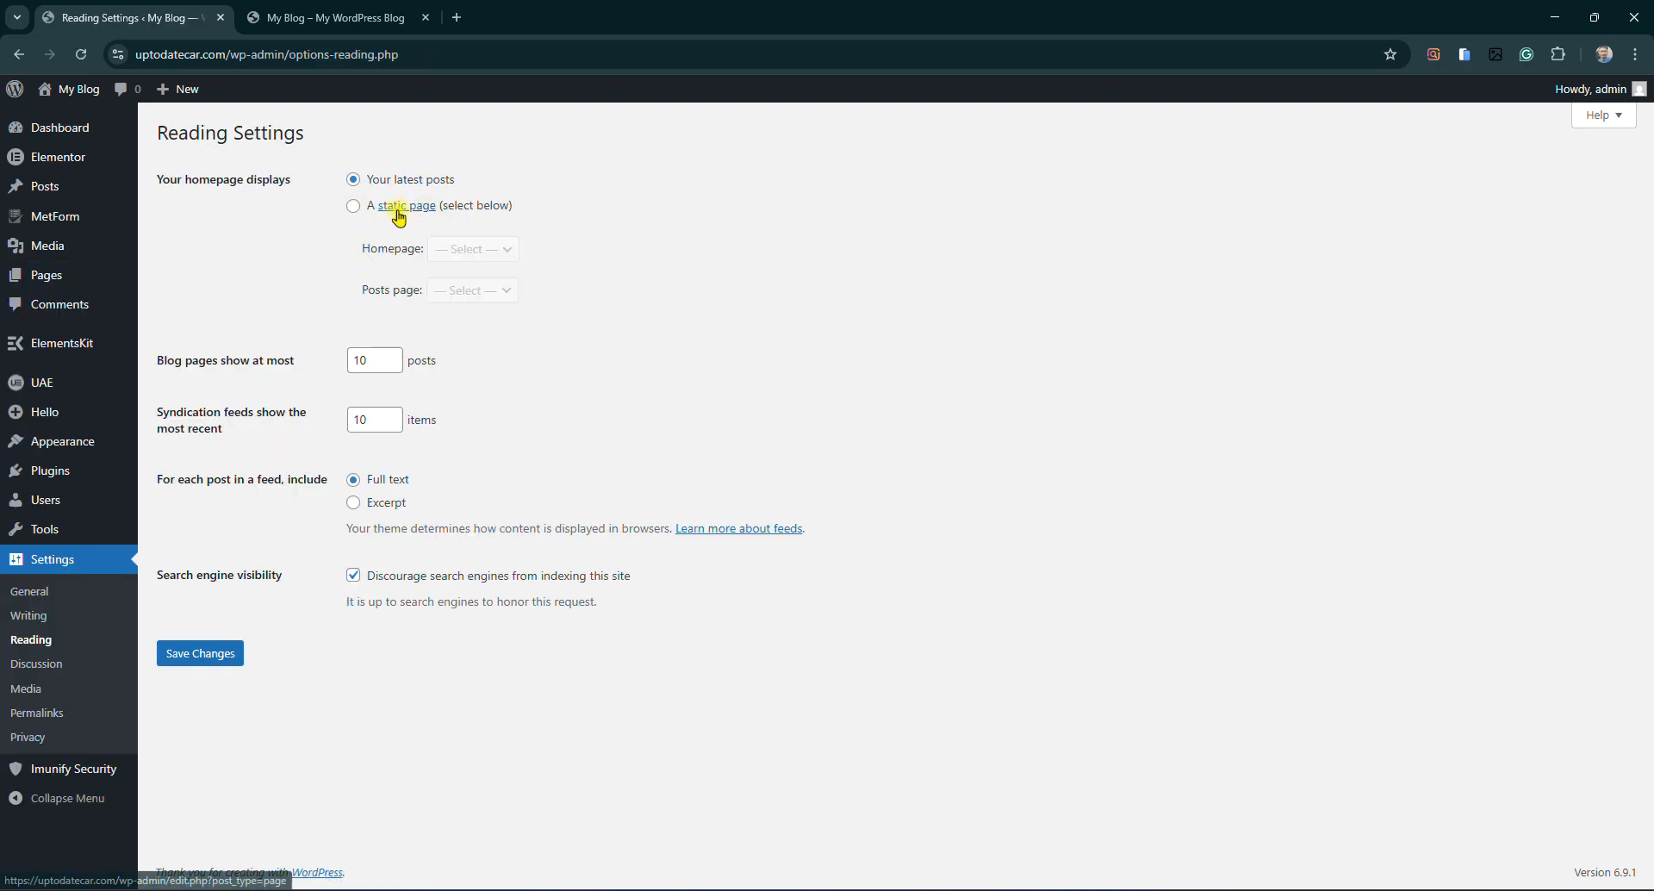
# Set 'A static page' with Home as the homepage, save, and reload the live site tab
pyautogui.click(354, 210)
pyautogui.moveTo(170, 177); pyautogui.dragTo(252, 190)
pyautogui.click(252, 191)
pyautogui.click(484, 257)
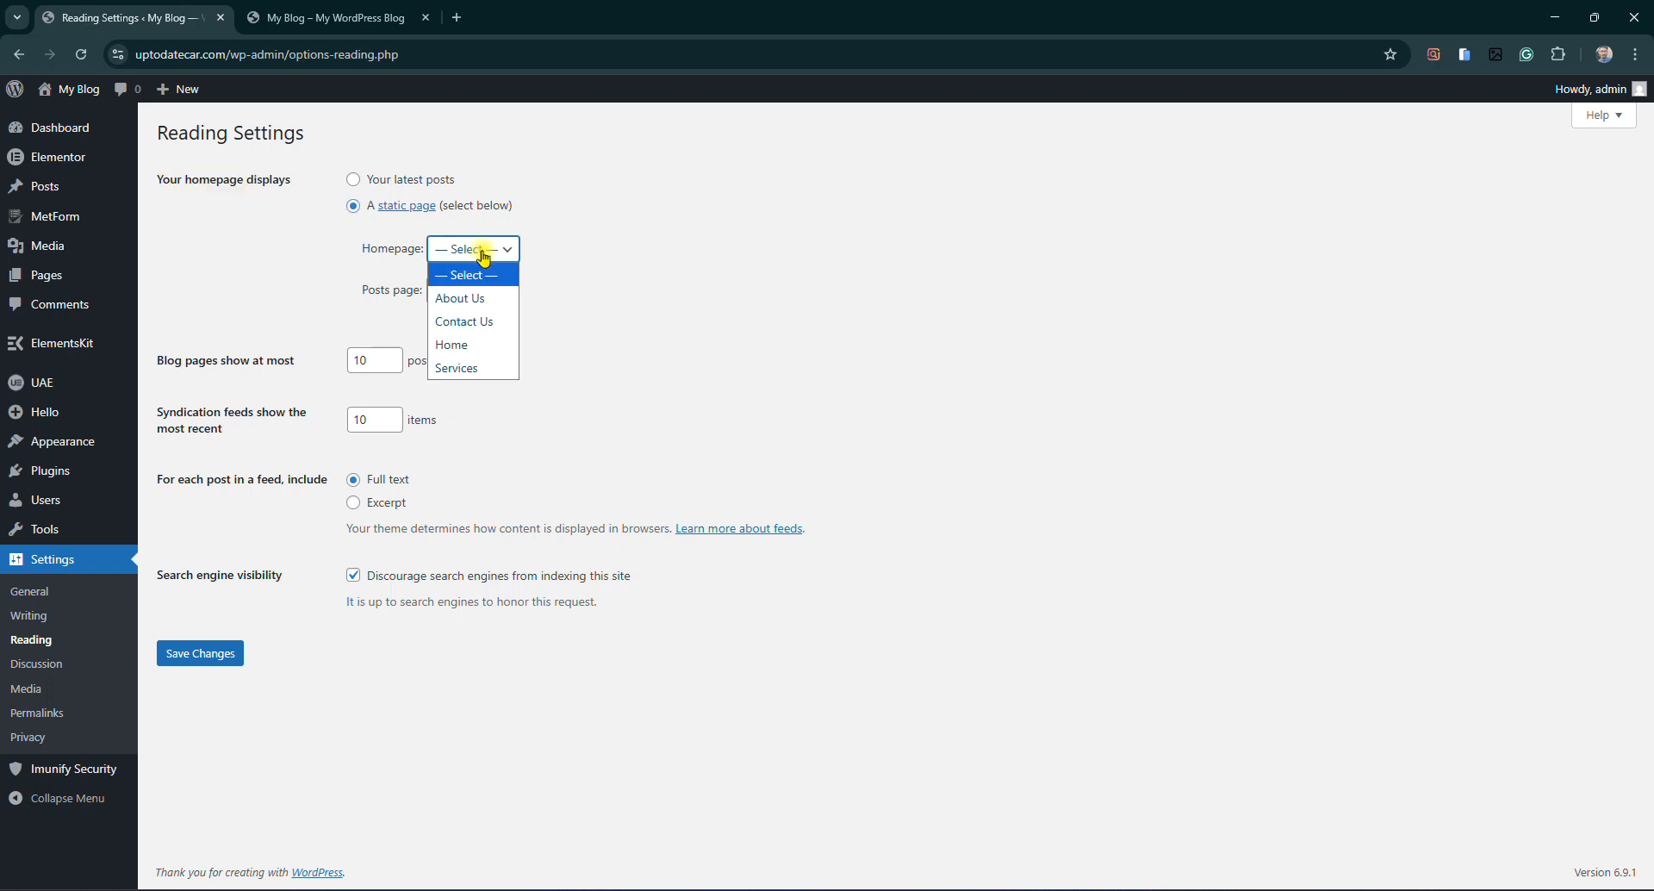
pyautogui.click(487, 342)
pyautogui.click(207, 653)
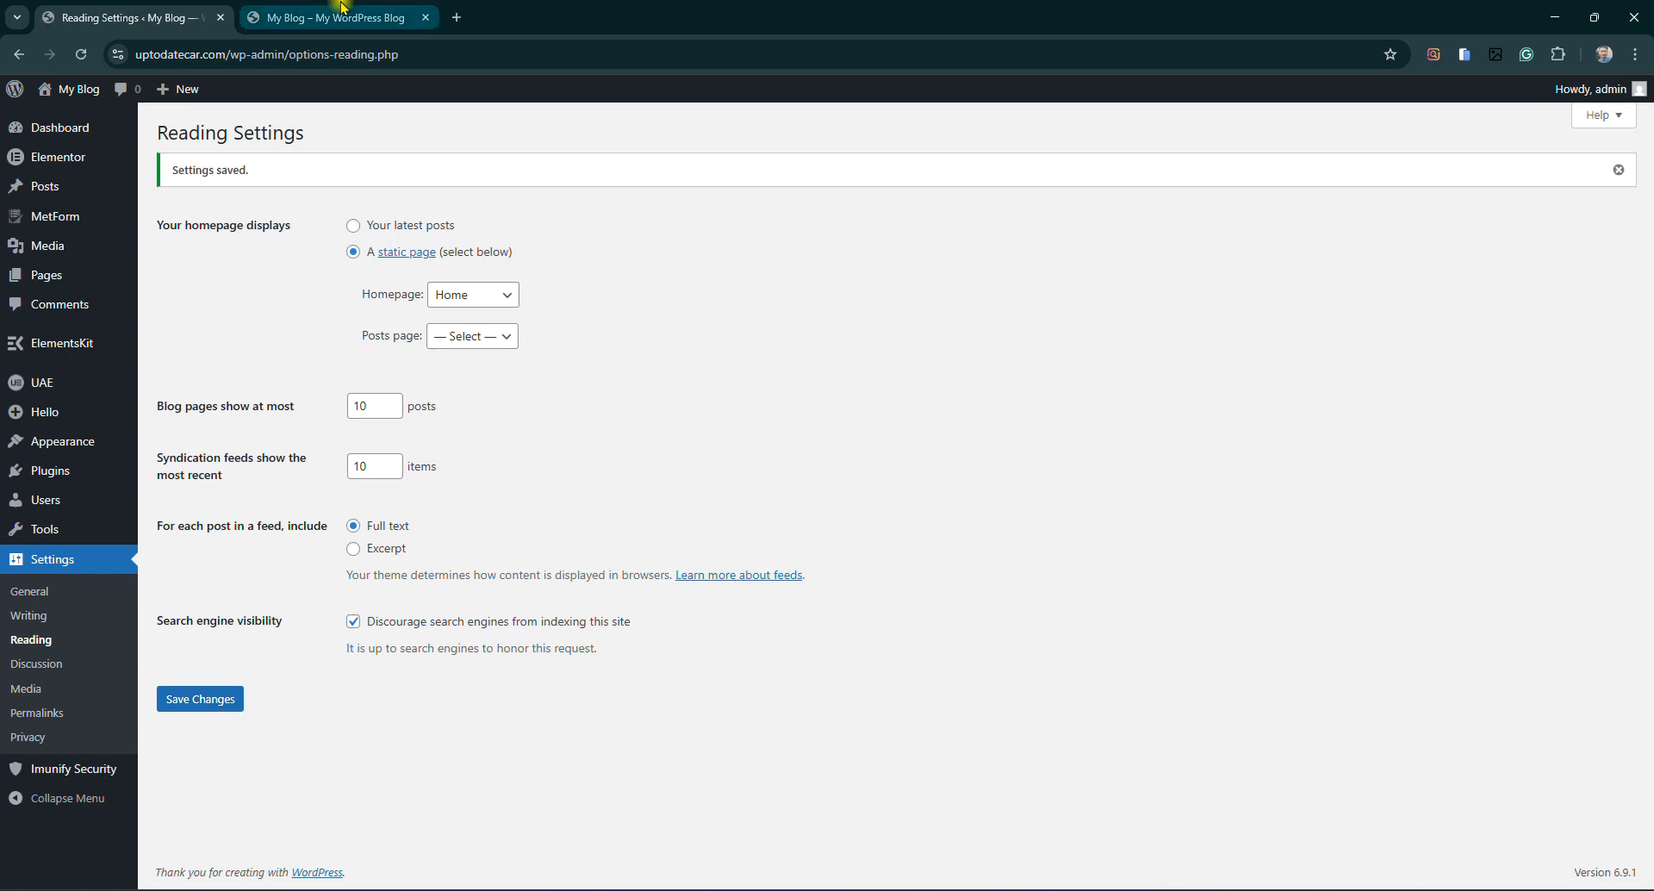
pyautogui.click(344, 11)
pyautogui.click(83, 55)
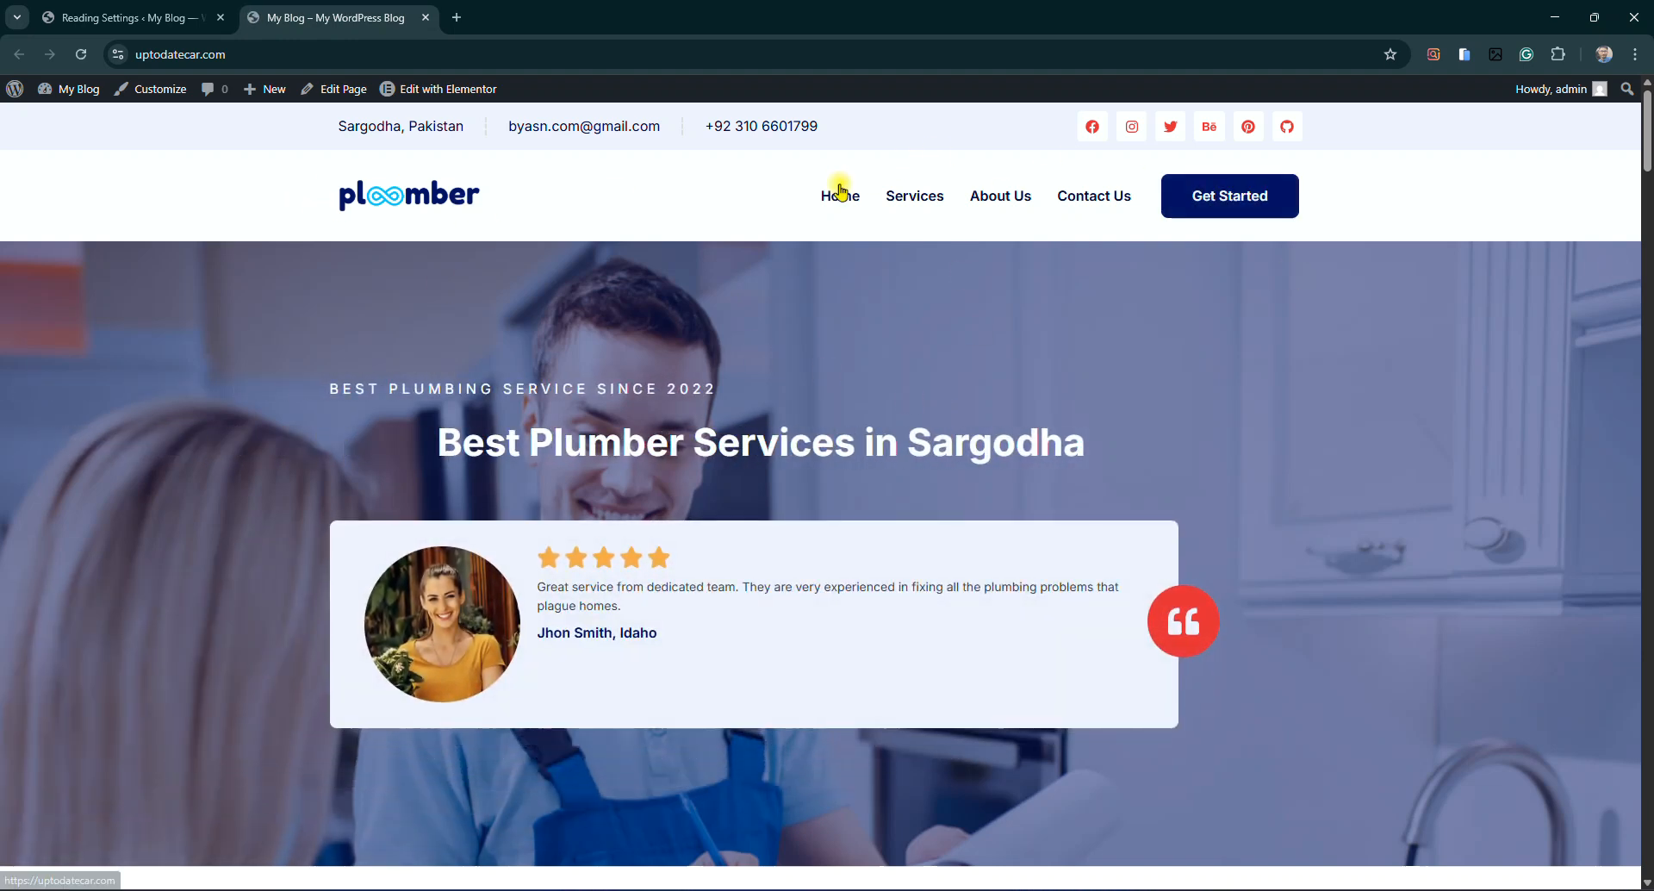
# Scroll the refreshed plumber homepage down to the 'What They Say About Our Service' testimonials
pyautogui.scroll(-4, 864, 376)
pyautogui.scroll(-3, 916, 339)
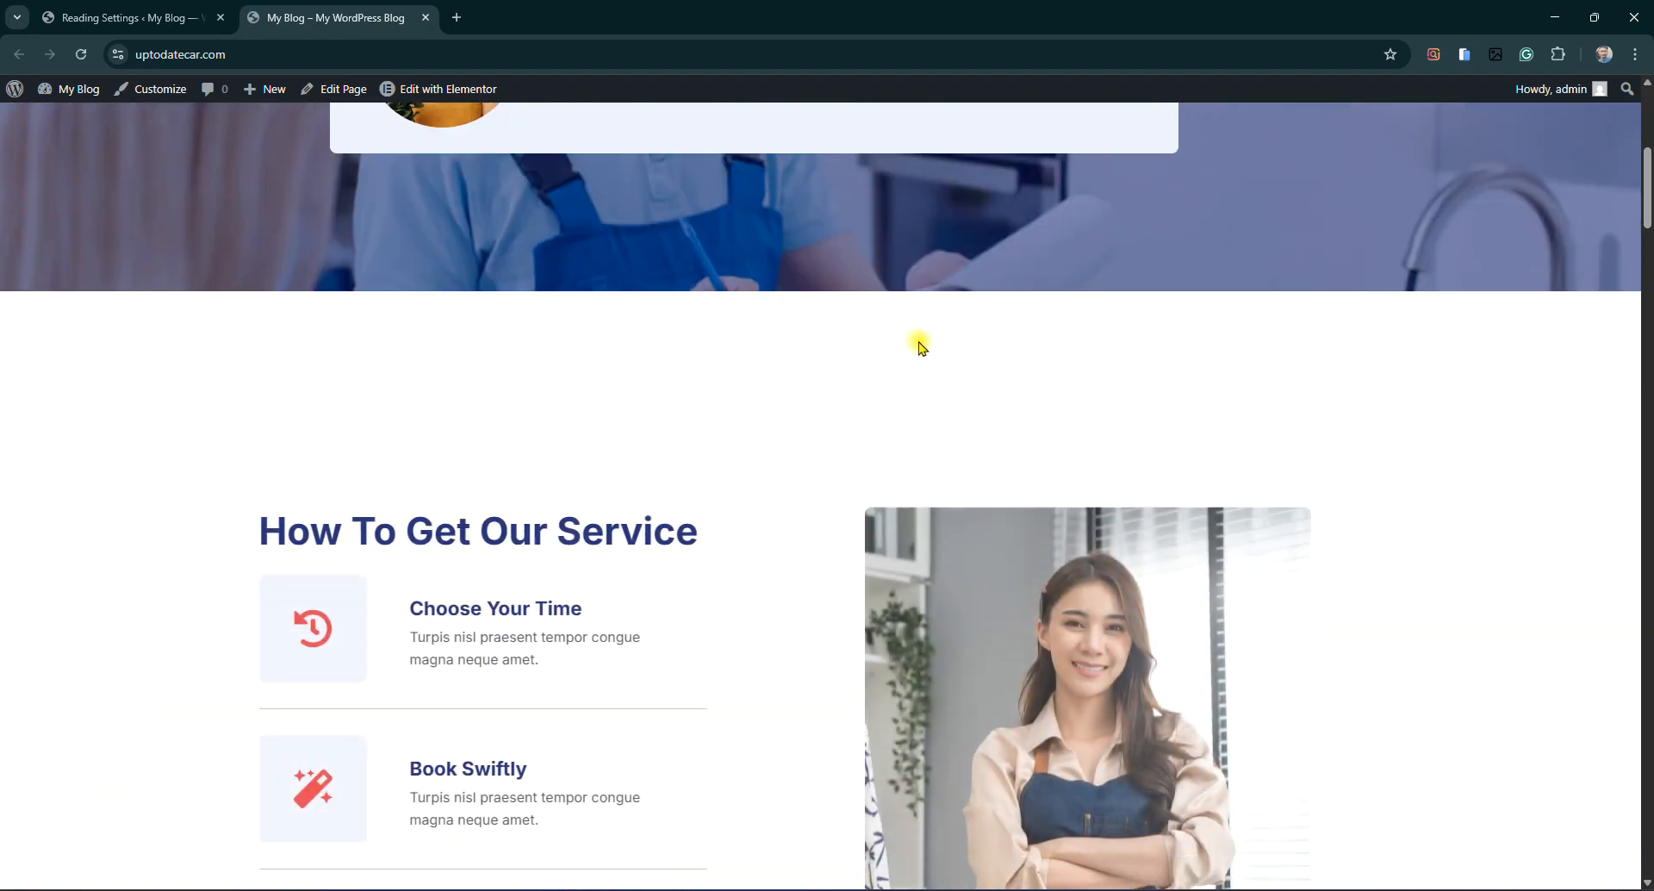
pyautogui.scroll(-8, 594, 417)
pyautogui.scroll(-15, 979, 603)
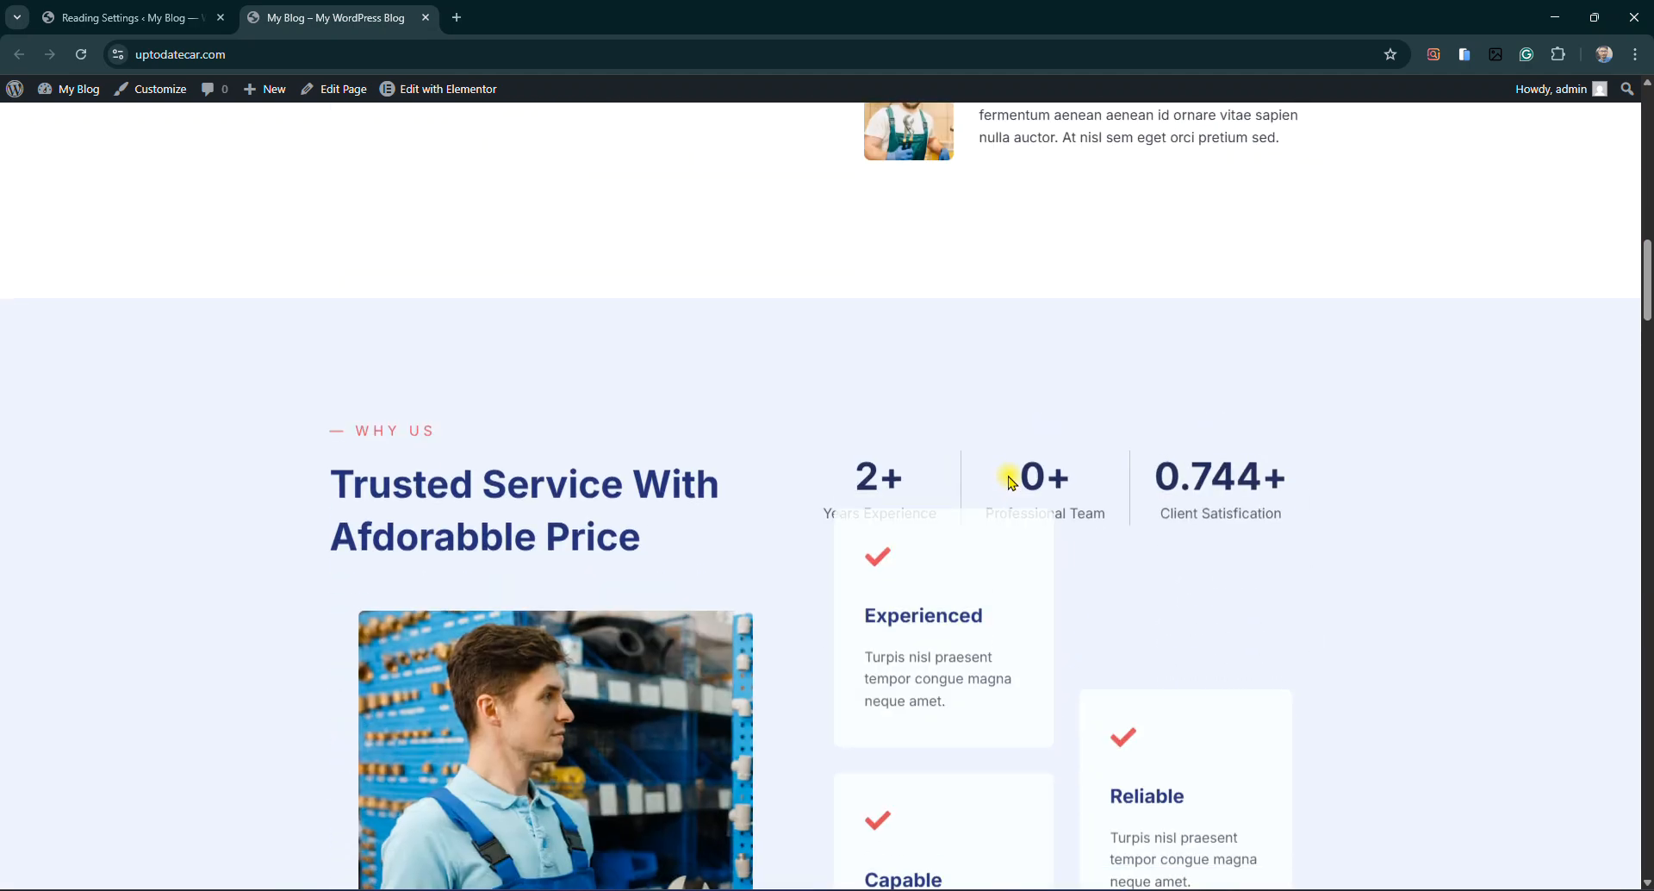
pyautogui.scroll(-15, 1084, 483)
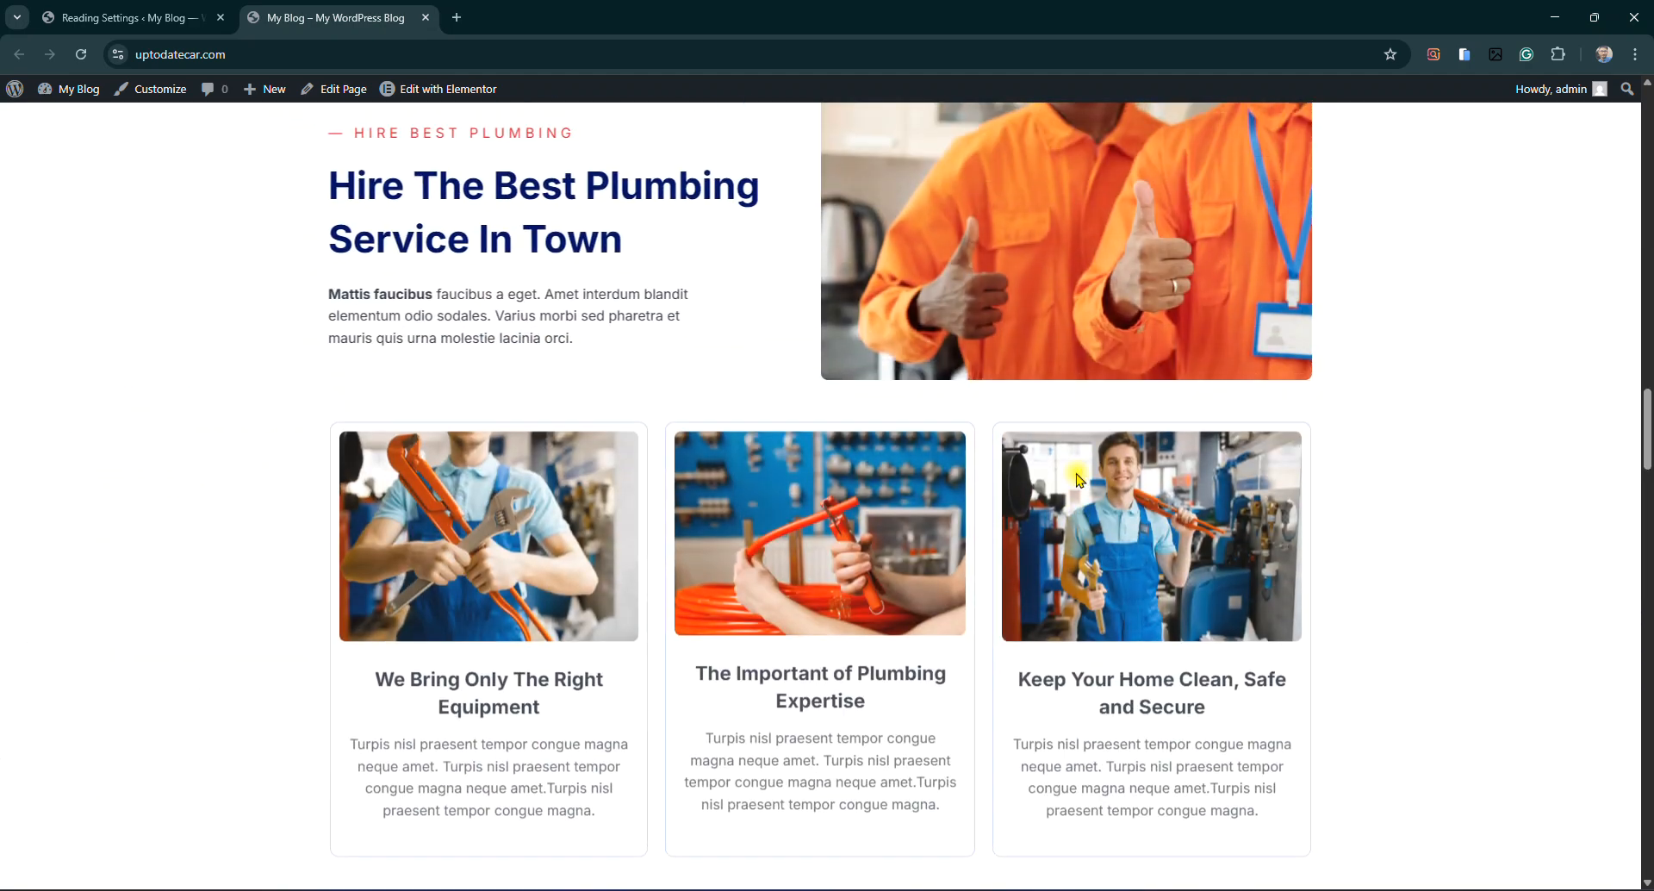
pyautogui.scroll(-12, 1139, 498)
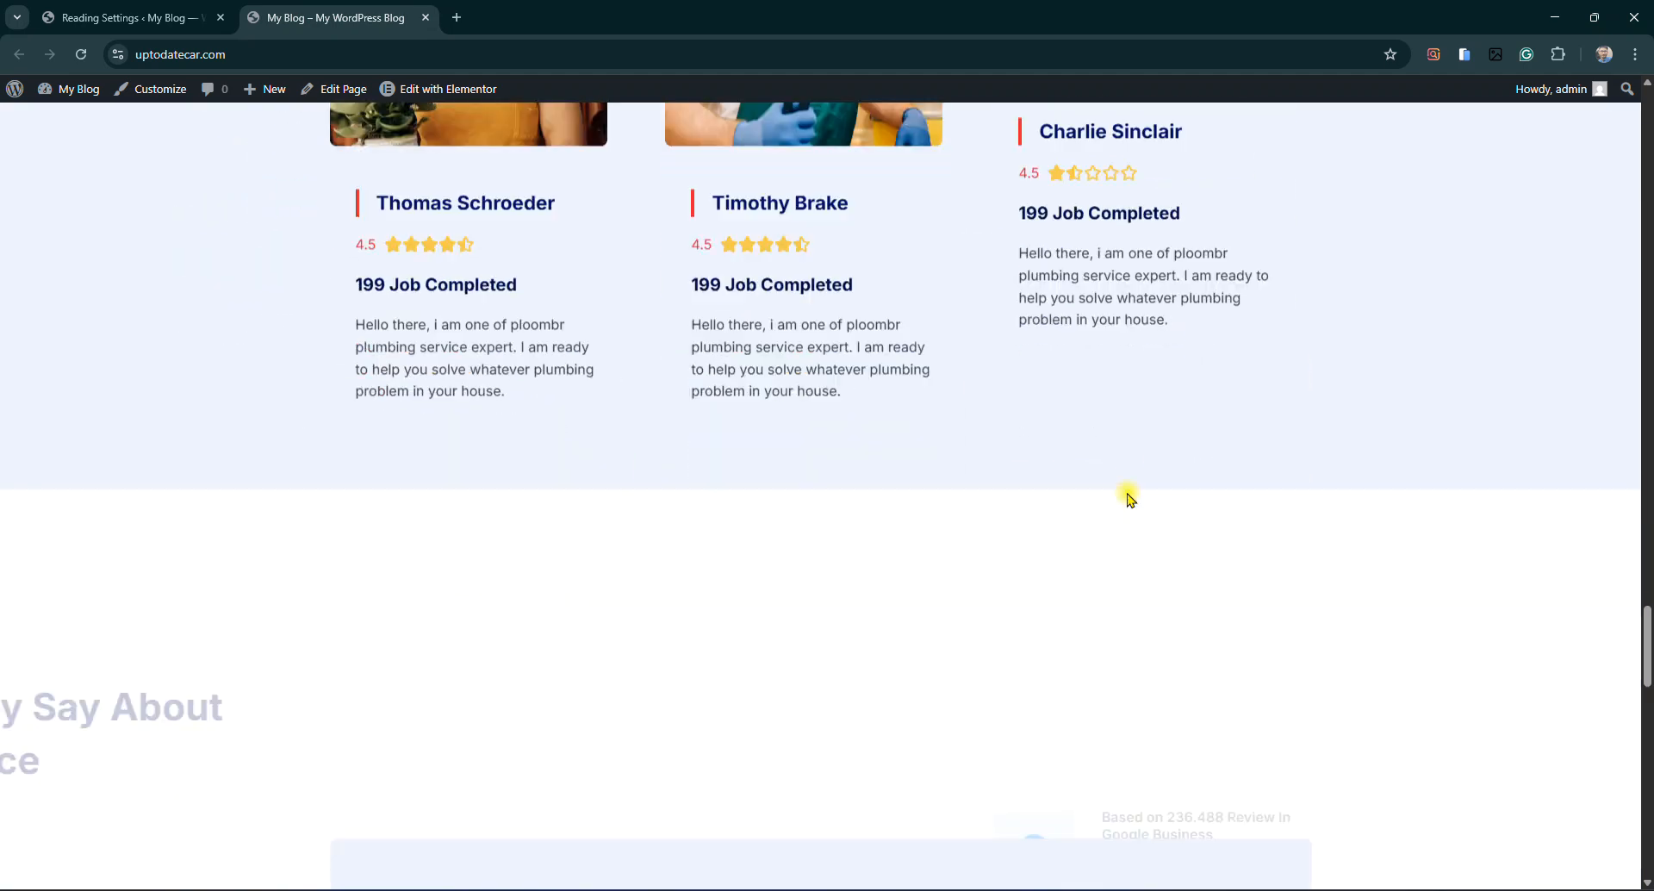
pyautogui.click(1462, 56)
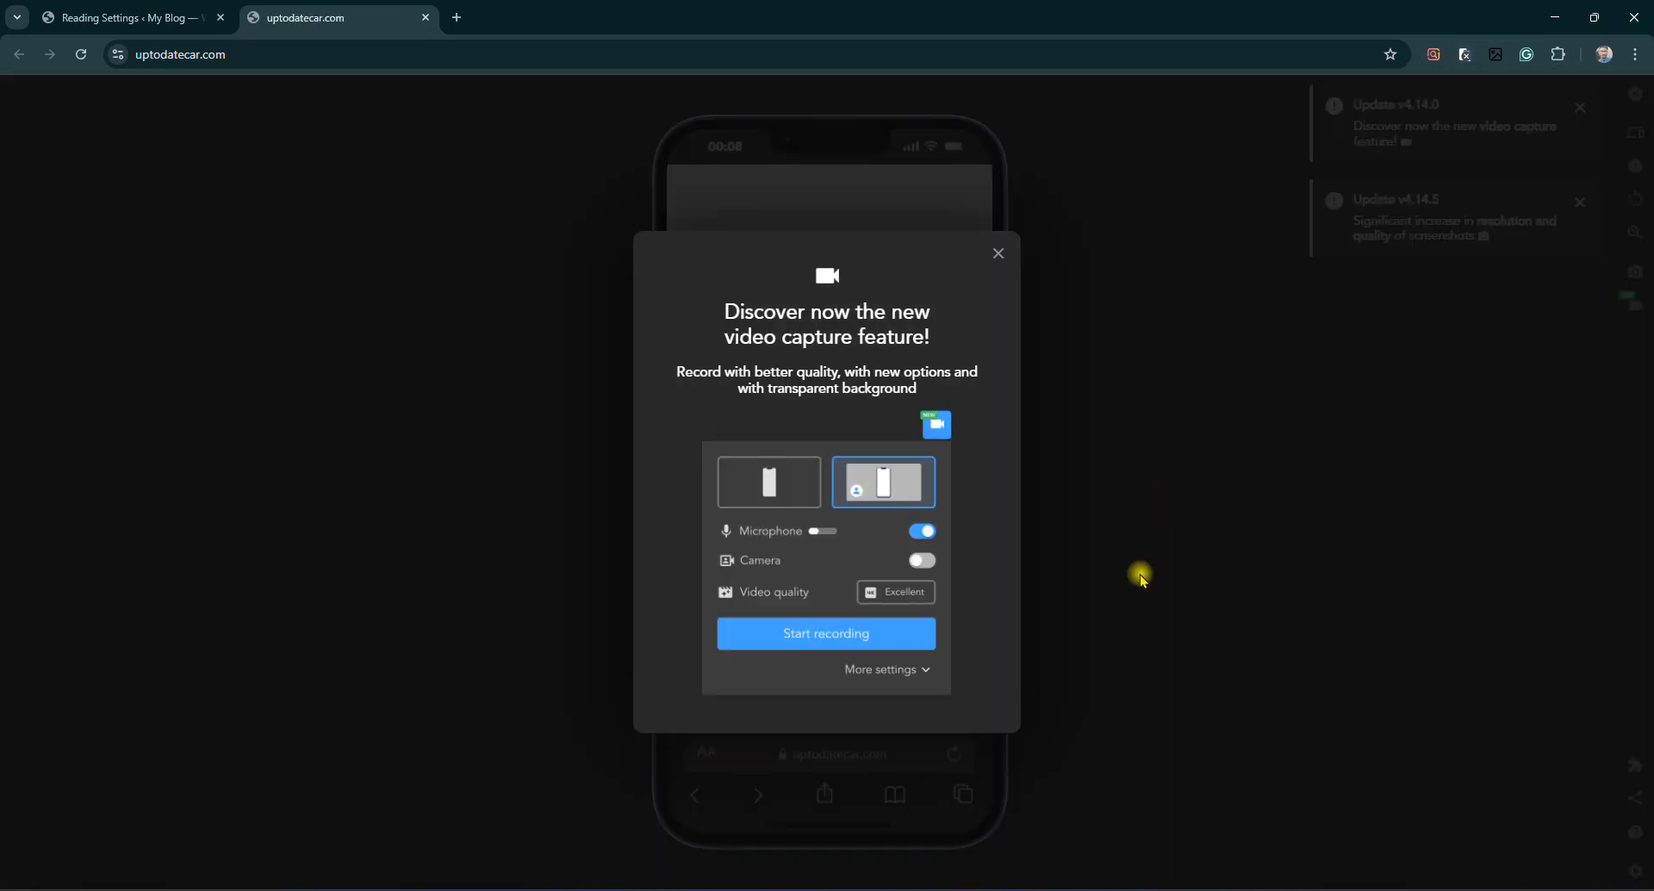
# Dismiss the video-capture popup and scroll the phone preview down to the testimonial cards
pyautogui.click(999, 255)
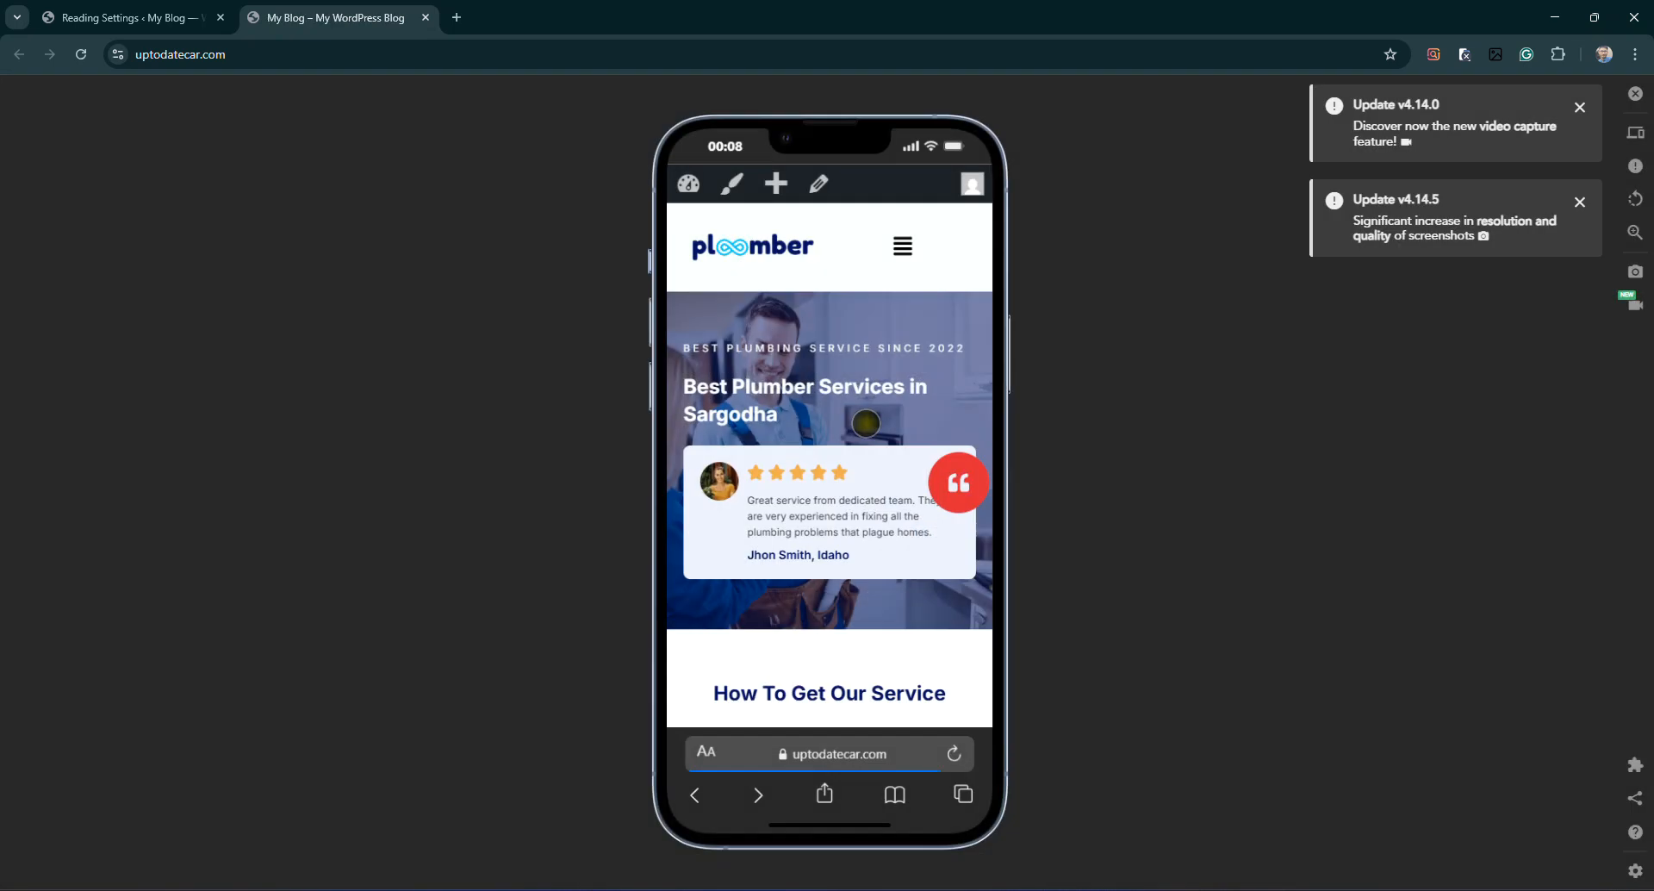
pyautogui.moveTo(798, 609); pyautogui.dragTo(838, 381)
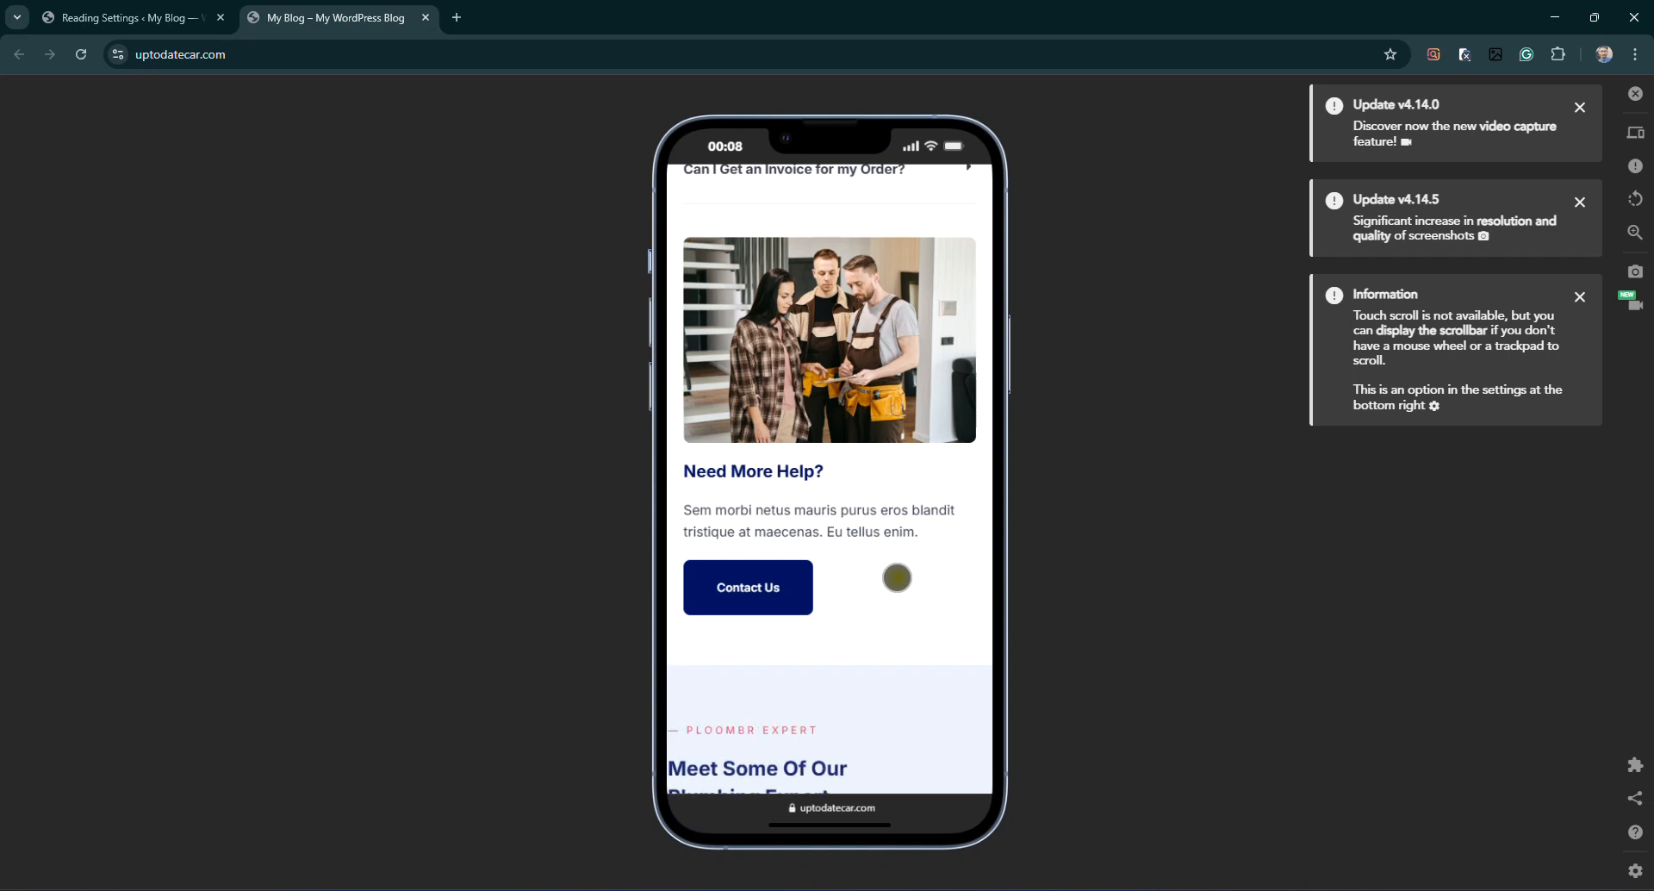
pyautogui.scroll(-9, 896, 578)
pyautogui.scroll(-8, 901, 574)
pyautogui.scroll(-10, 901, 574)
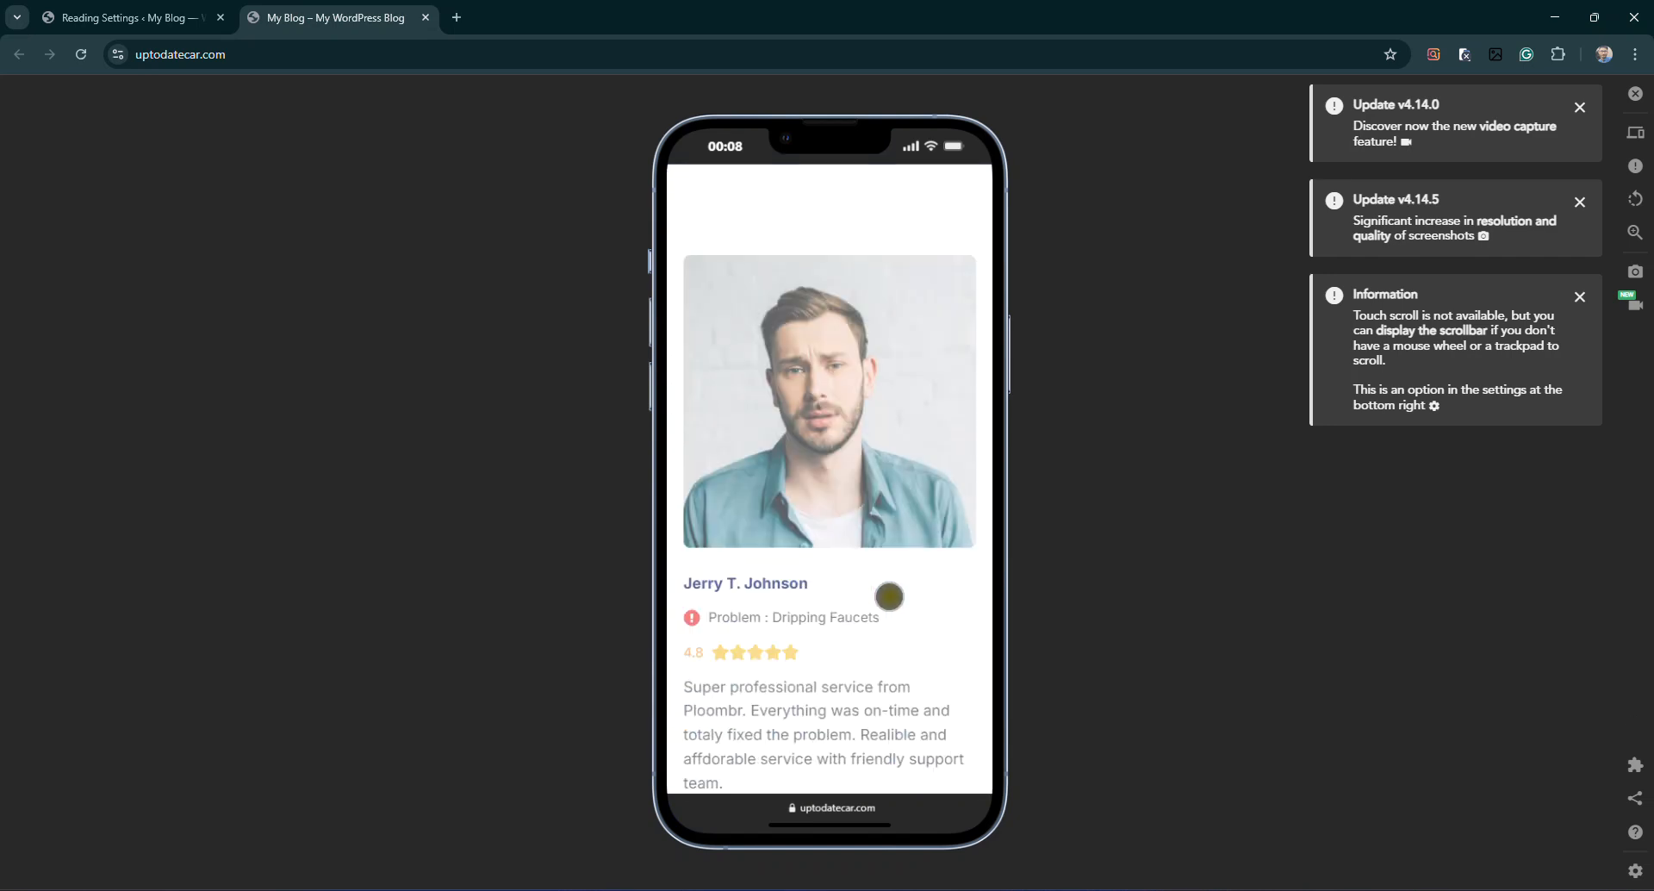
pyautogui.scroll(-5, 889, 596)
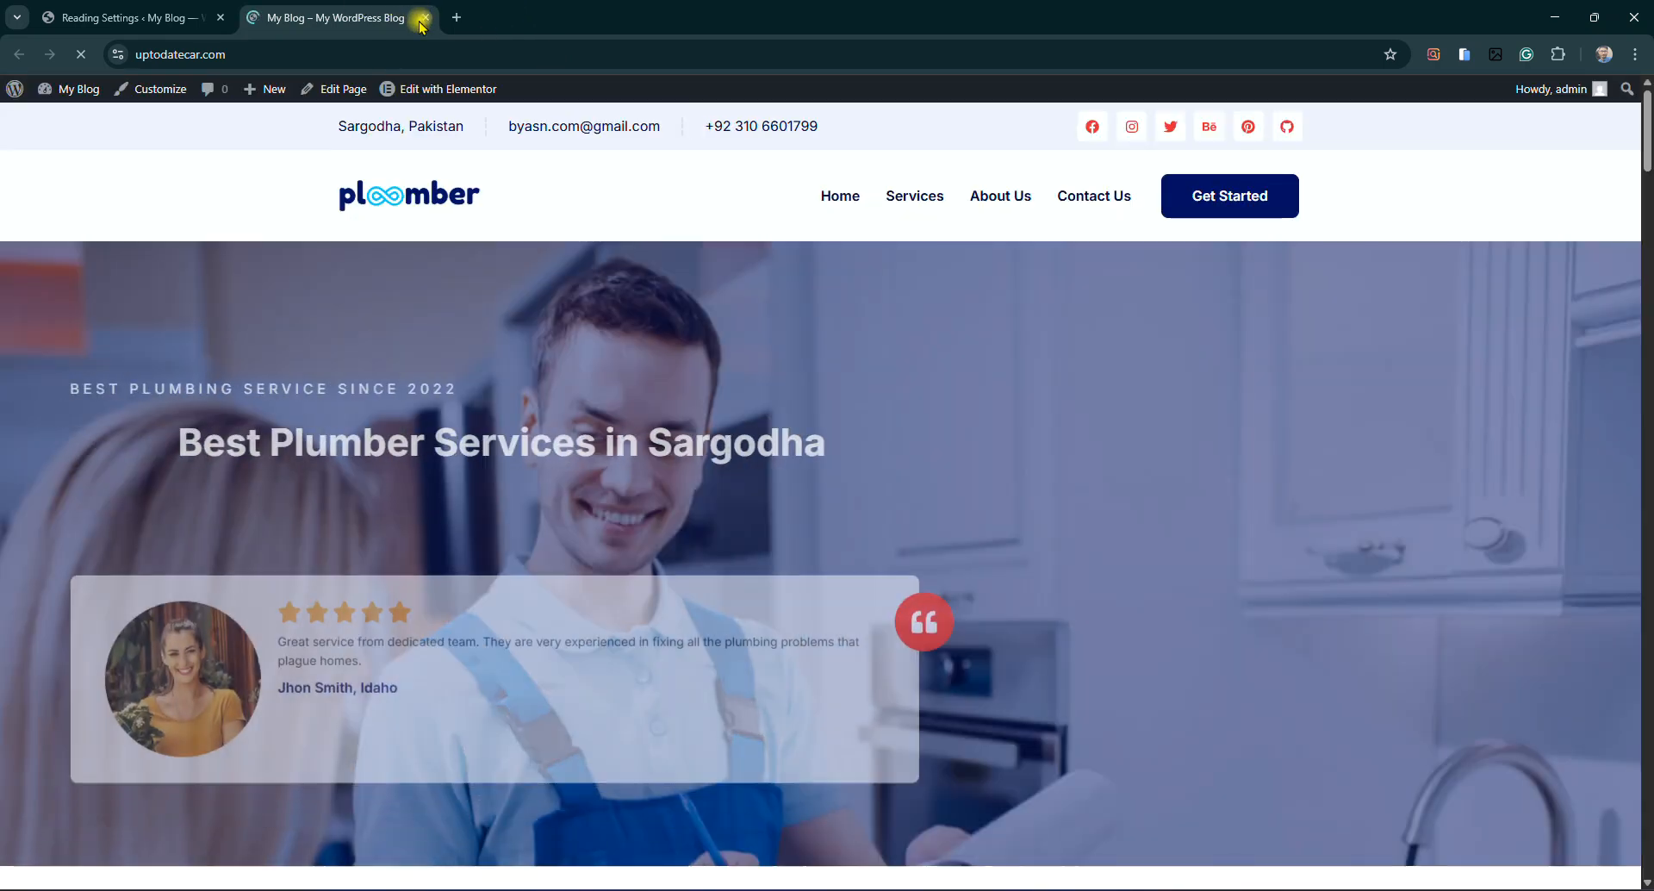
# Leave the phone preview and scroll the desktop homepage down toward the FAQ
pyautogui.rightClick(334, 6)
pyautogui.click(334, 6)
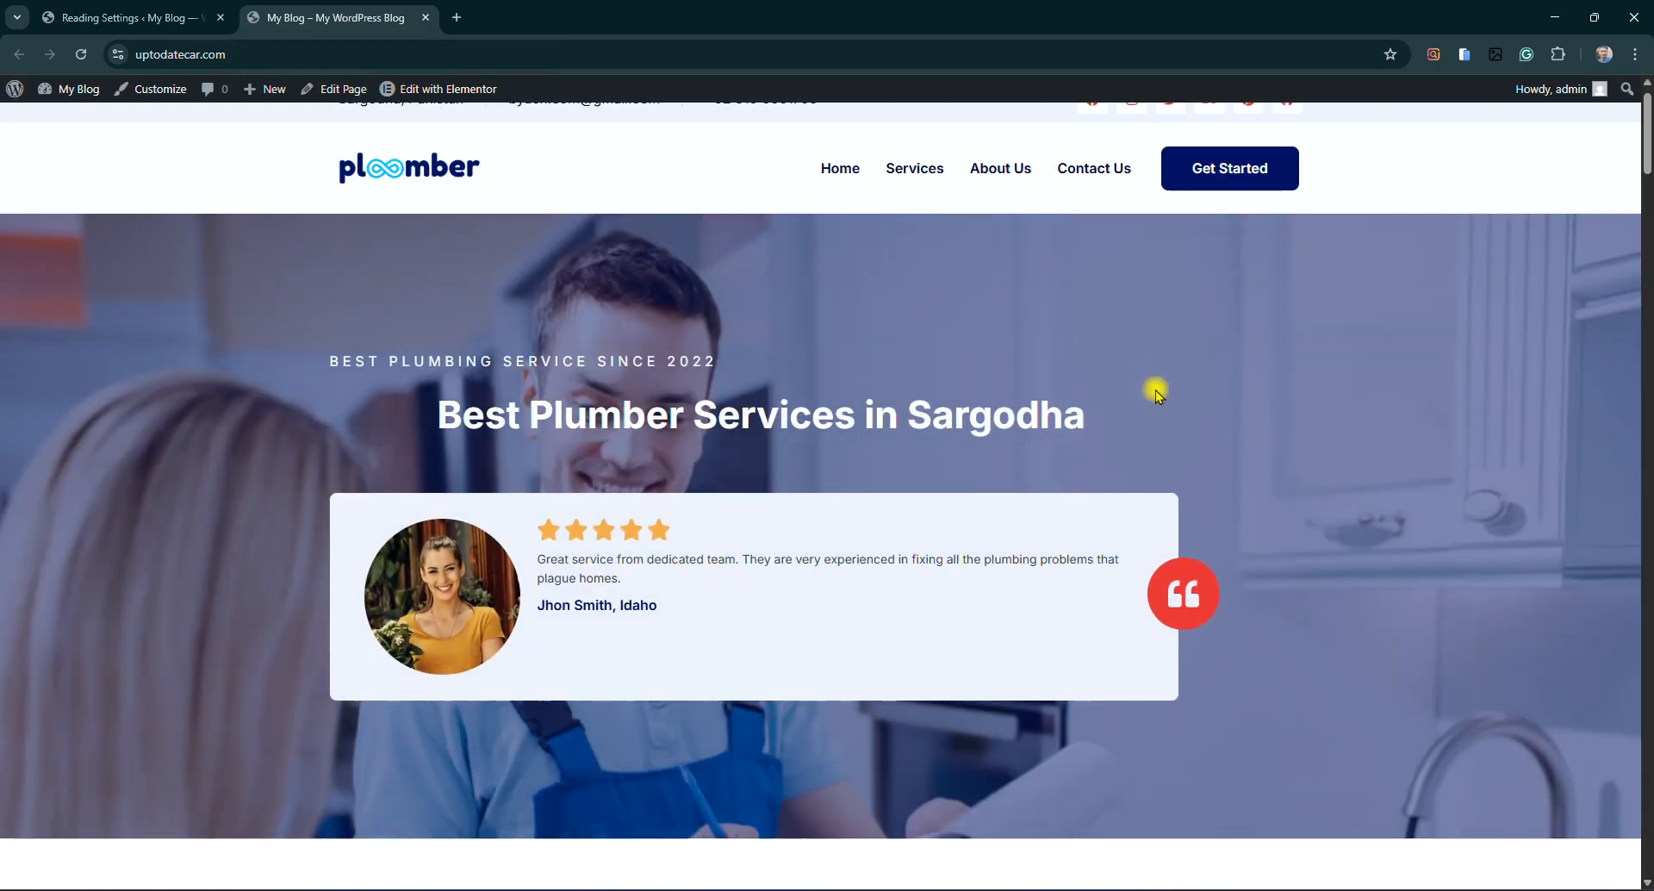
pyautogui.scroll(-18, 1154, 392)
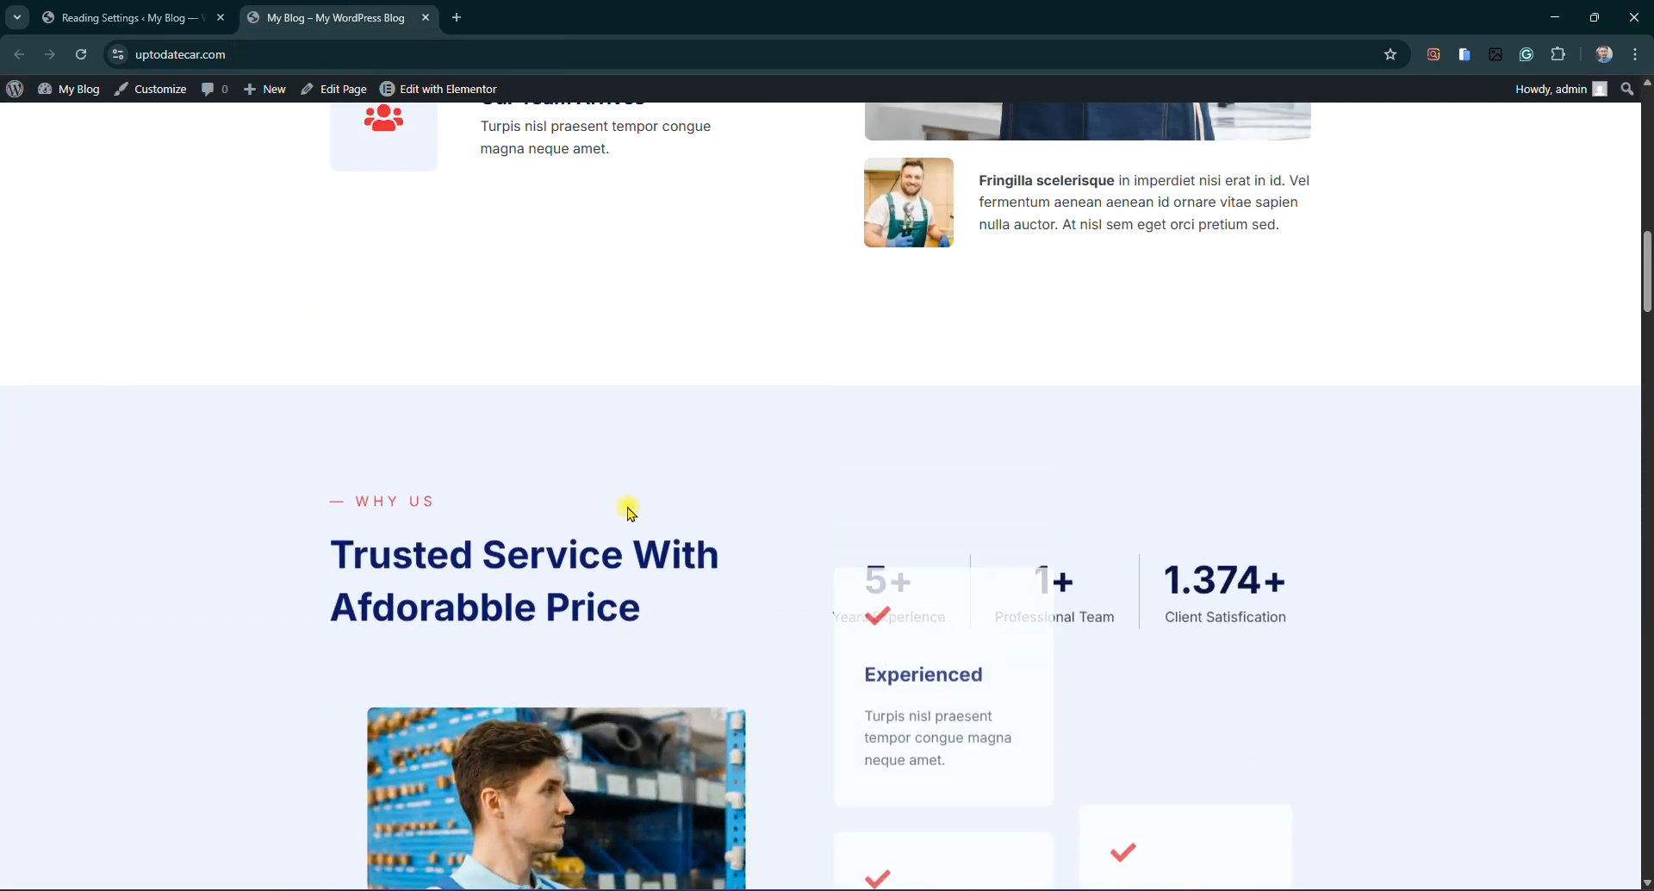
pyautogui.scroll(-8, 694, 469)
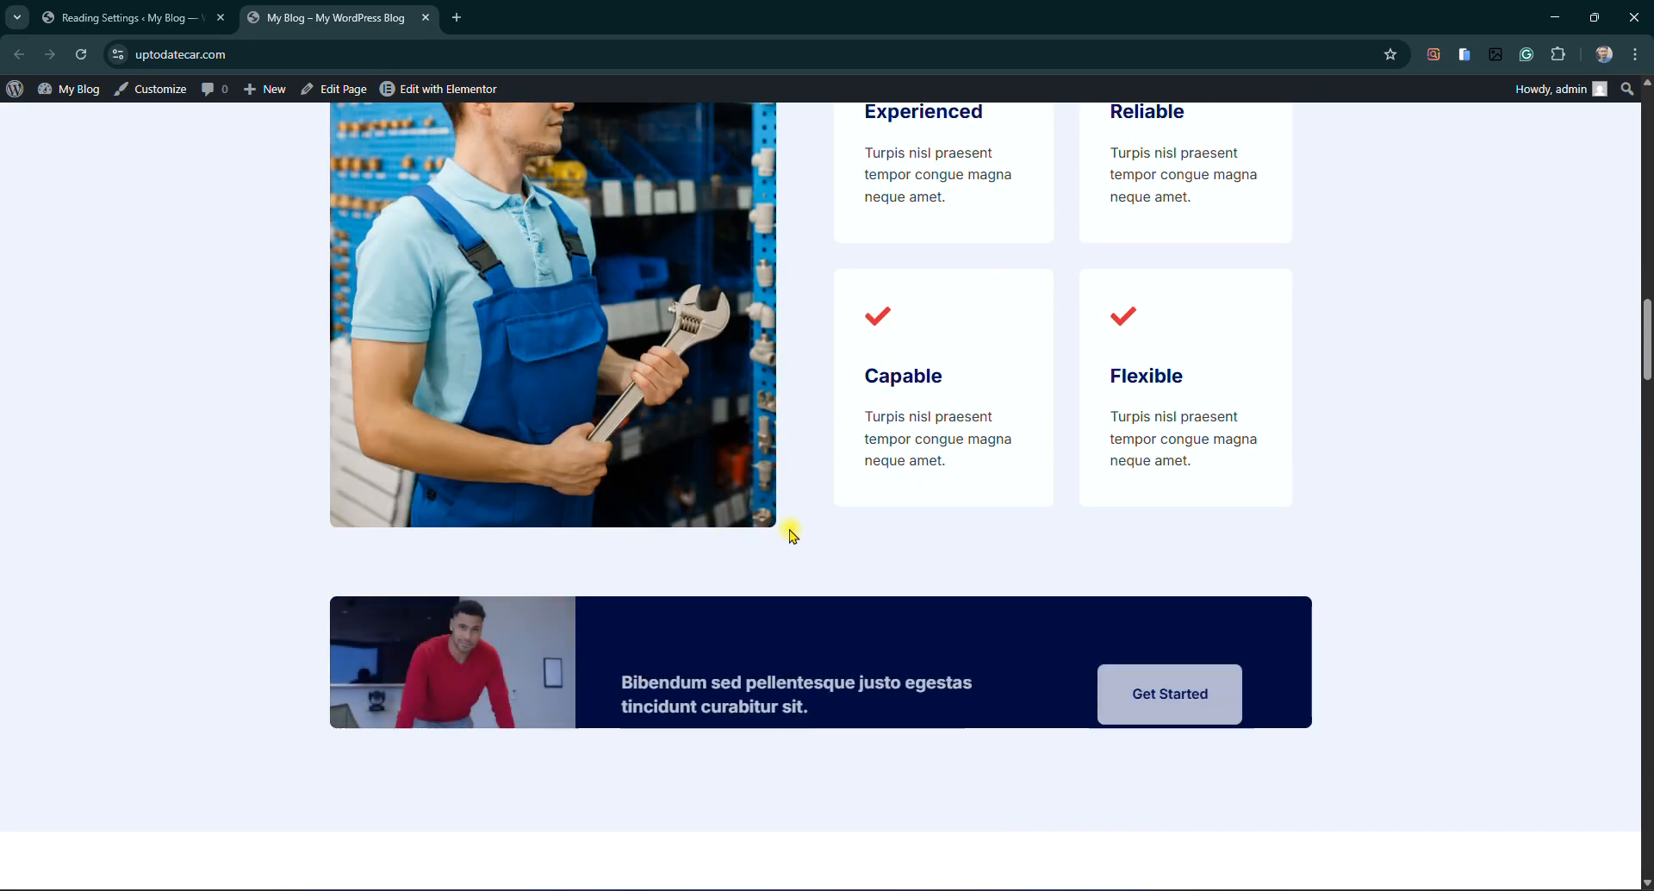
pyautogui.scroll(-5, 793, 534)
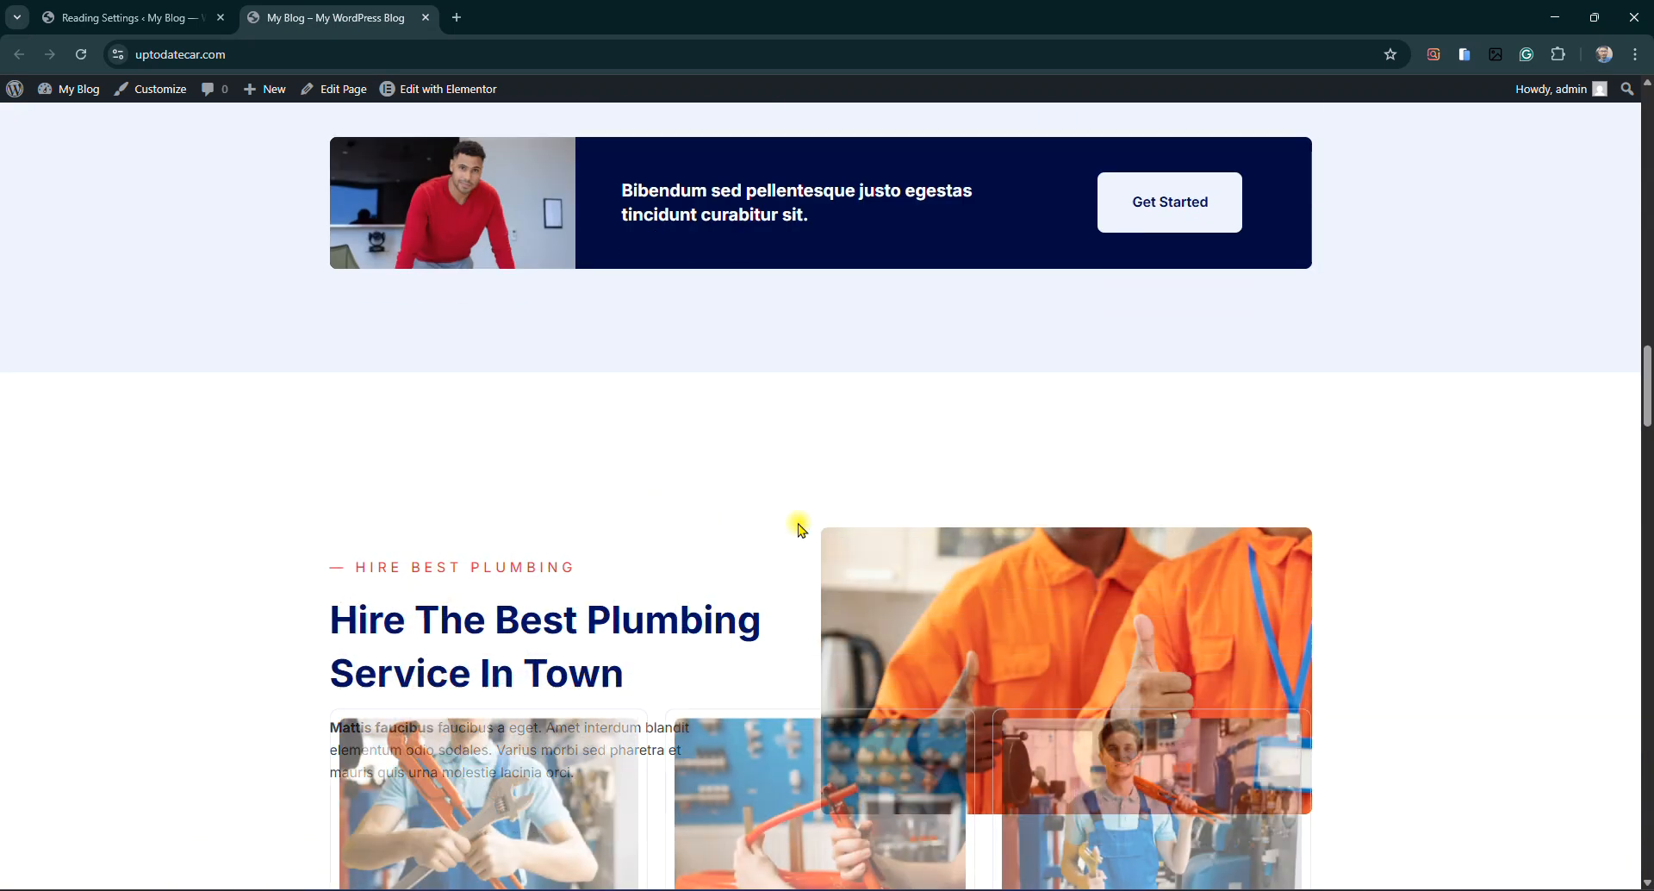
pyautogui.scroll(-6, 800, 527)
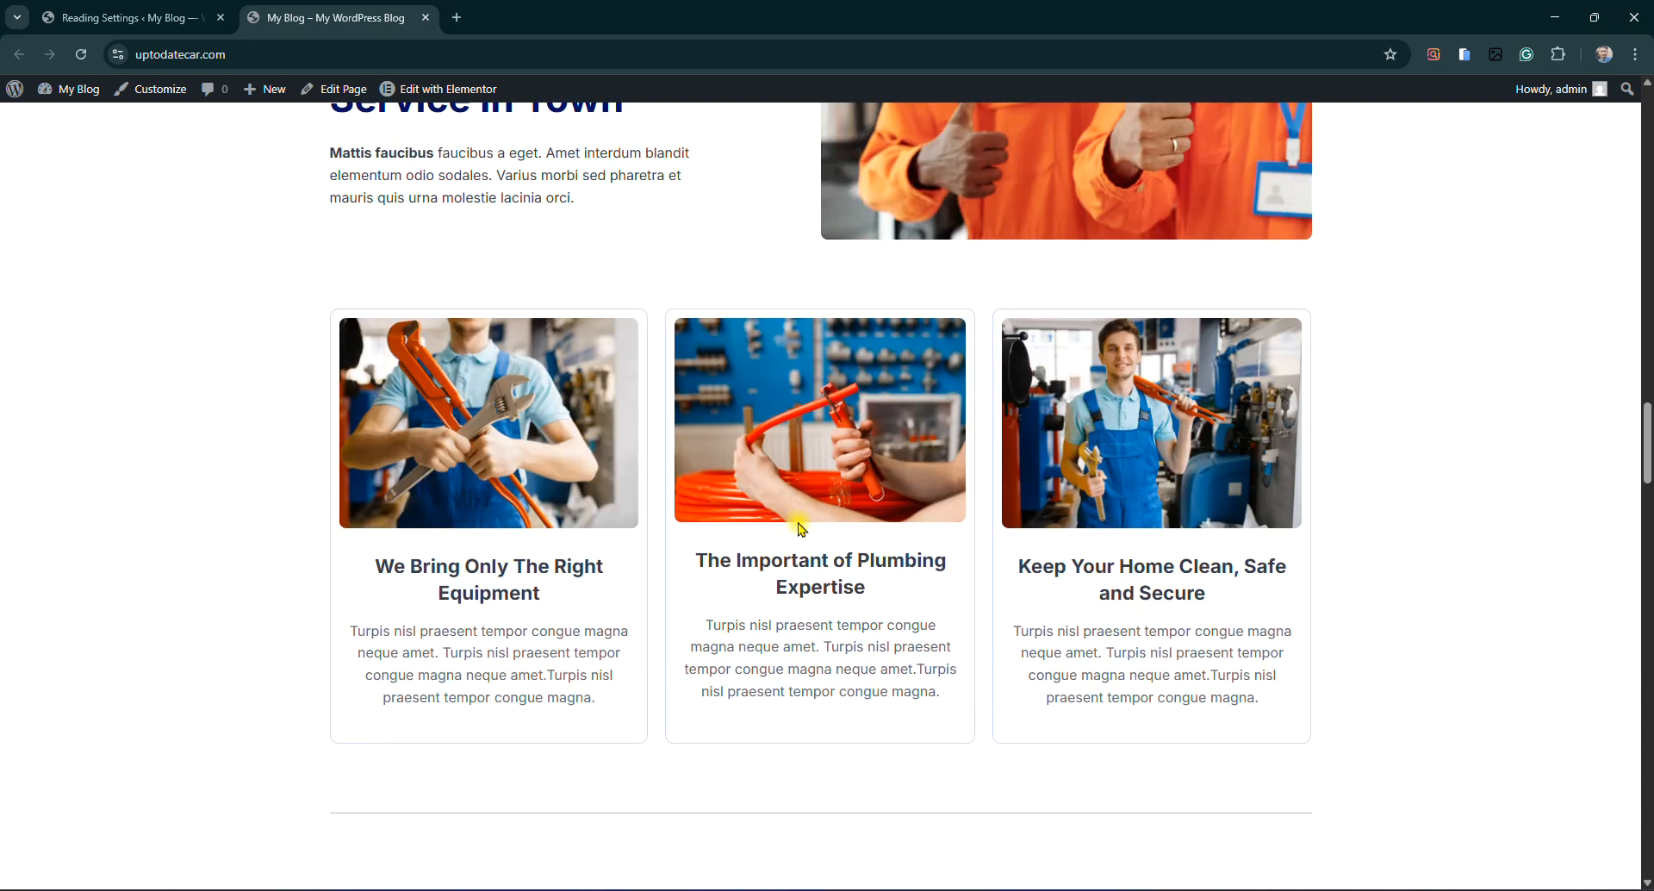
pyautogui.scroll(-5, 776, 646)
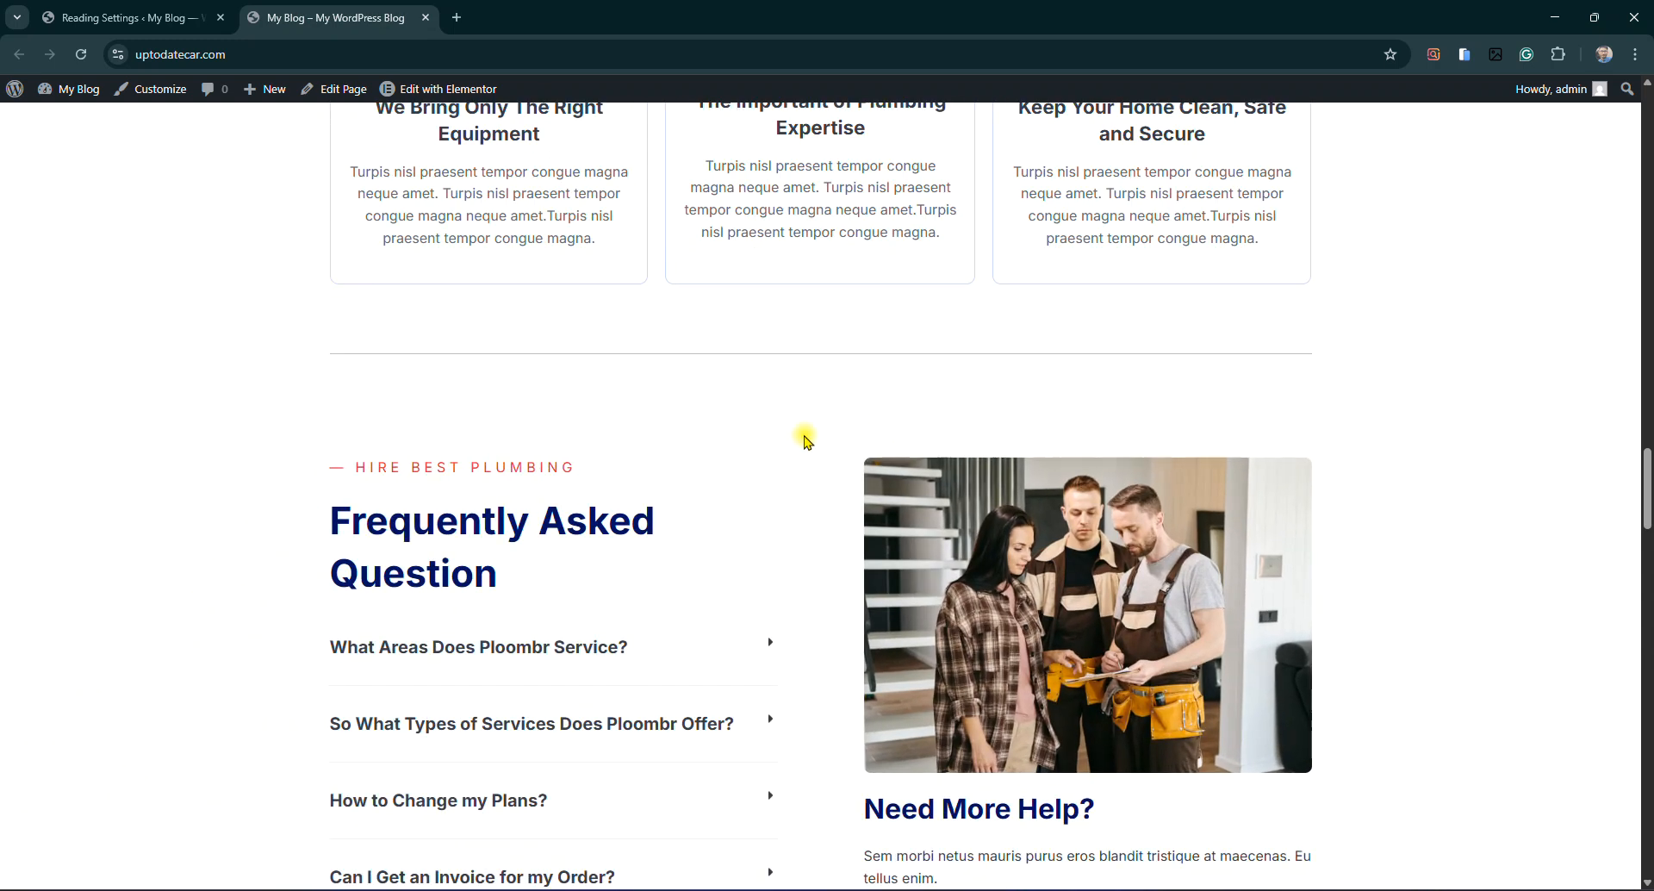
# Reach the FAQ, return to the top of the page, and open About Us from the menu
pyautogui.rightClick(804, 439)
pyautogui.click(757, 431)
pyautogui.scroll(-6, 672, 483)
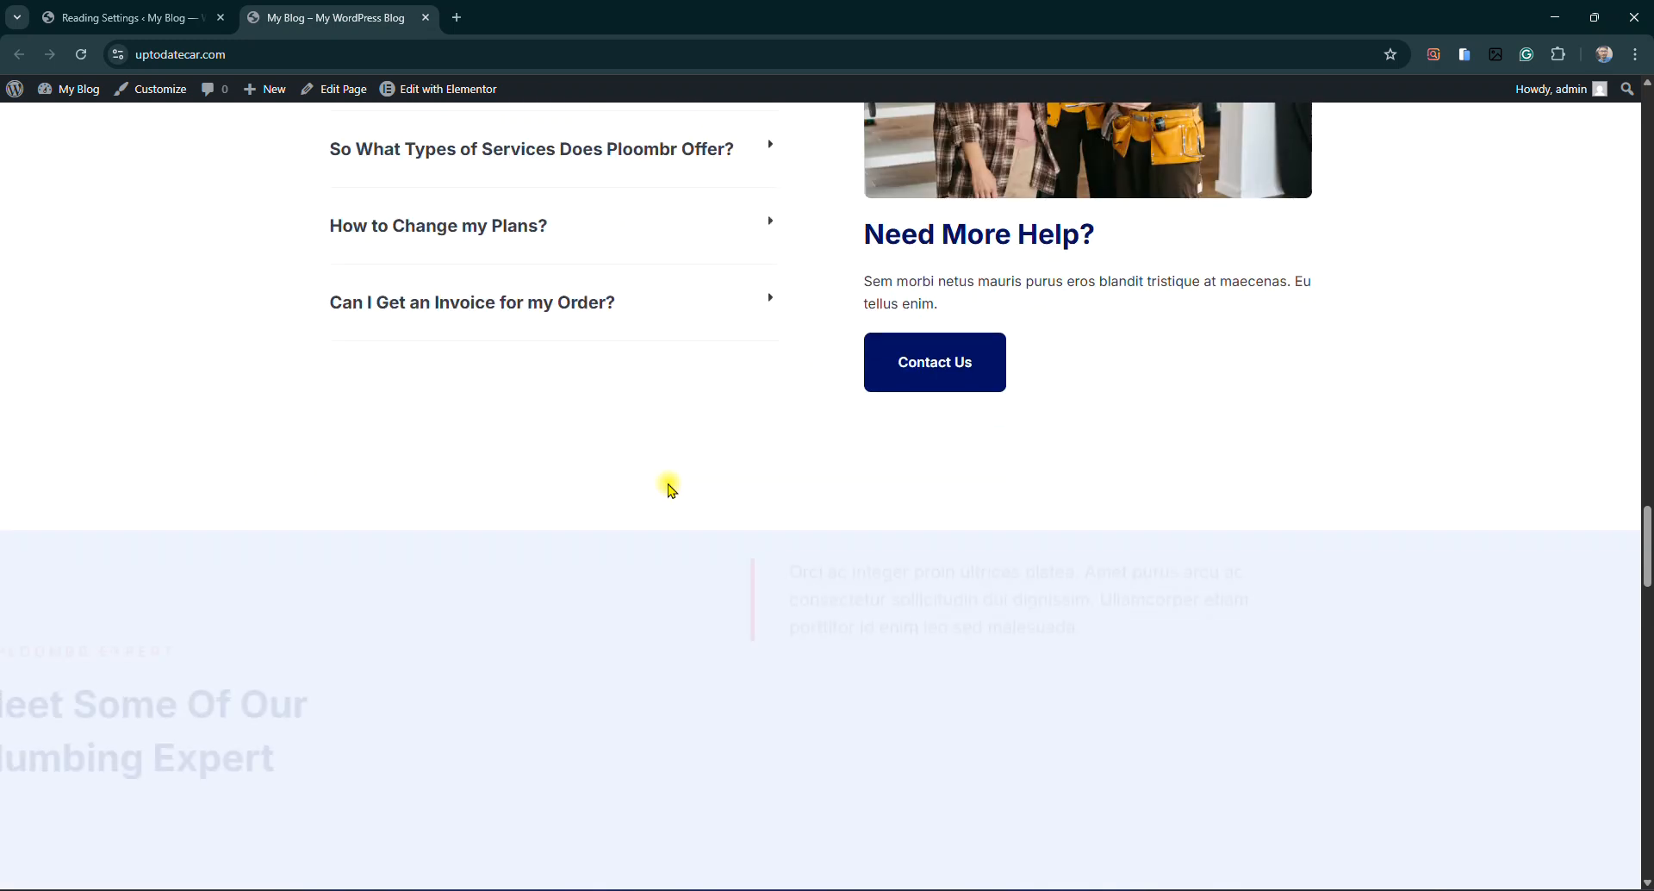
pyautogui.moveTo(1648, 560); pyautogui.dragTo(1622, 102)
pyautogui.click(994, 202)
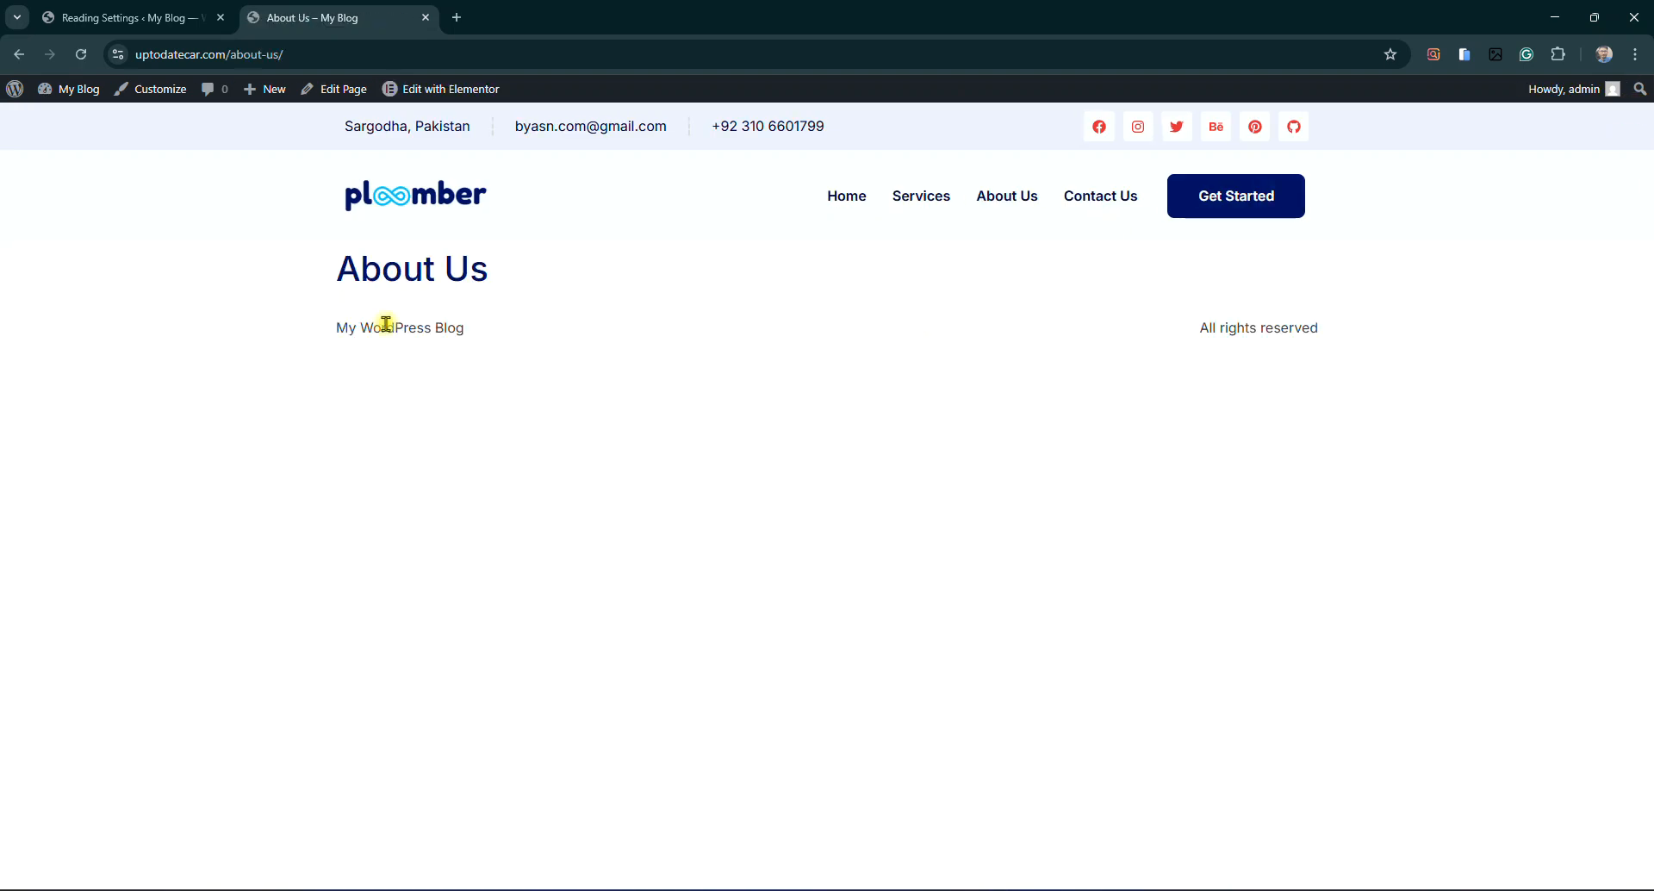
# Check the empty About Us page, then visit Services and go back to Home
pyautogui.moveTo(303, 277); pyautogui.dragTo(742, 266)
pyautogui.click(580, 362)
pyautogui.moveTo(243, 312); pyautogui.dragTo(713, 351)
pyautogui.click(644, 381)
pyautogui.click(939, 202)
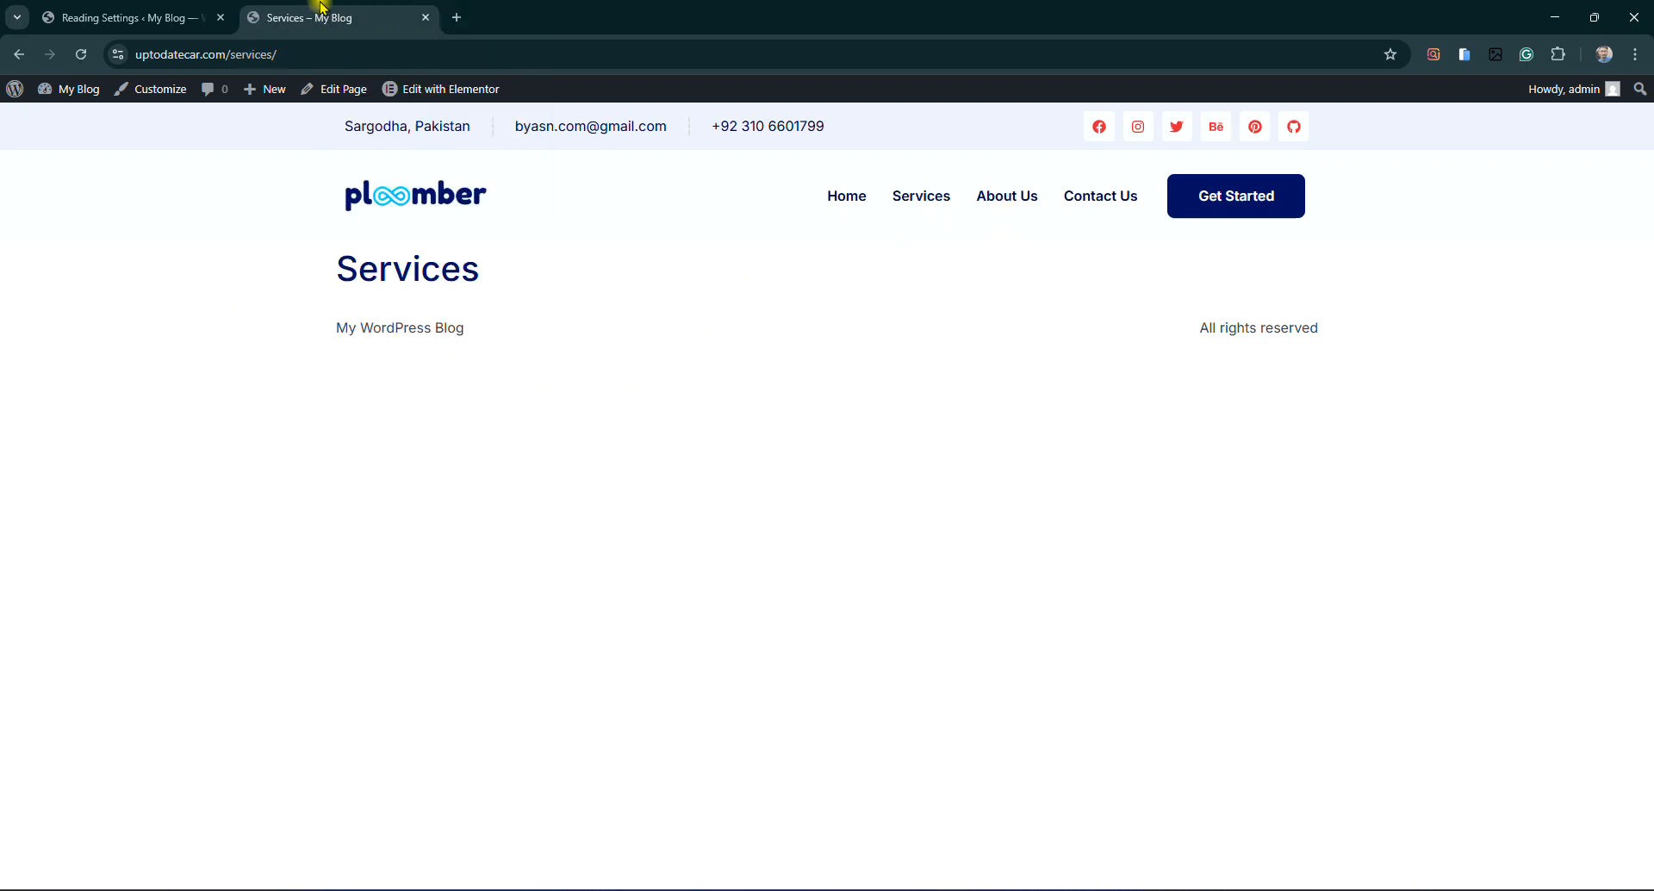
pyautogui.click(835, 207)
# Scroll down and inspect the customer testimonial by selecting its paragraph text
pyautogui.scroll(-2, 888, 456)
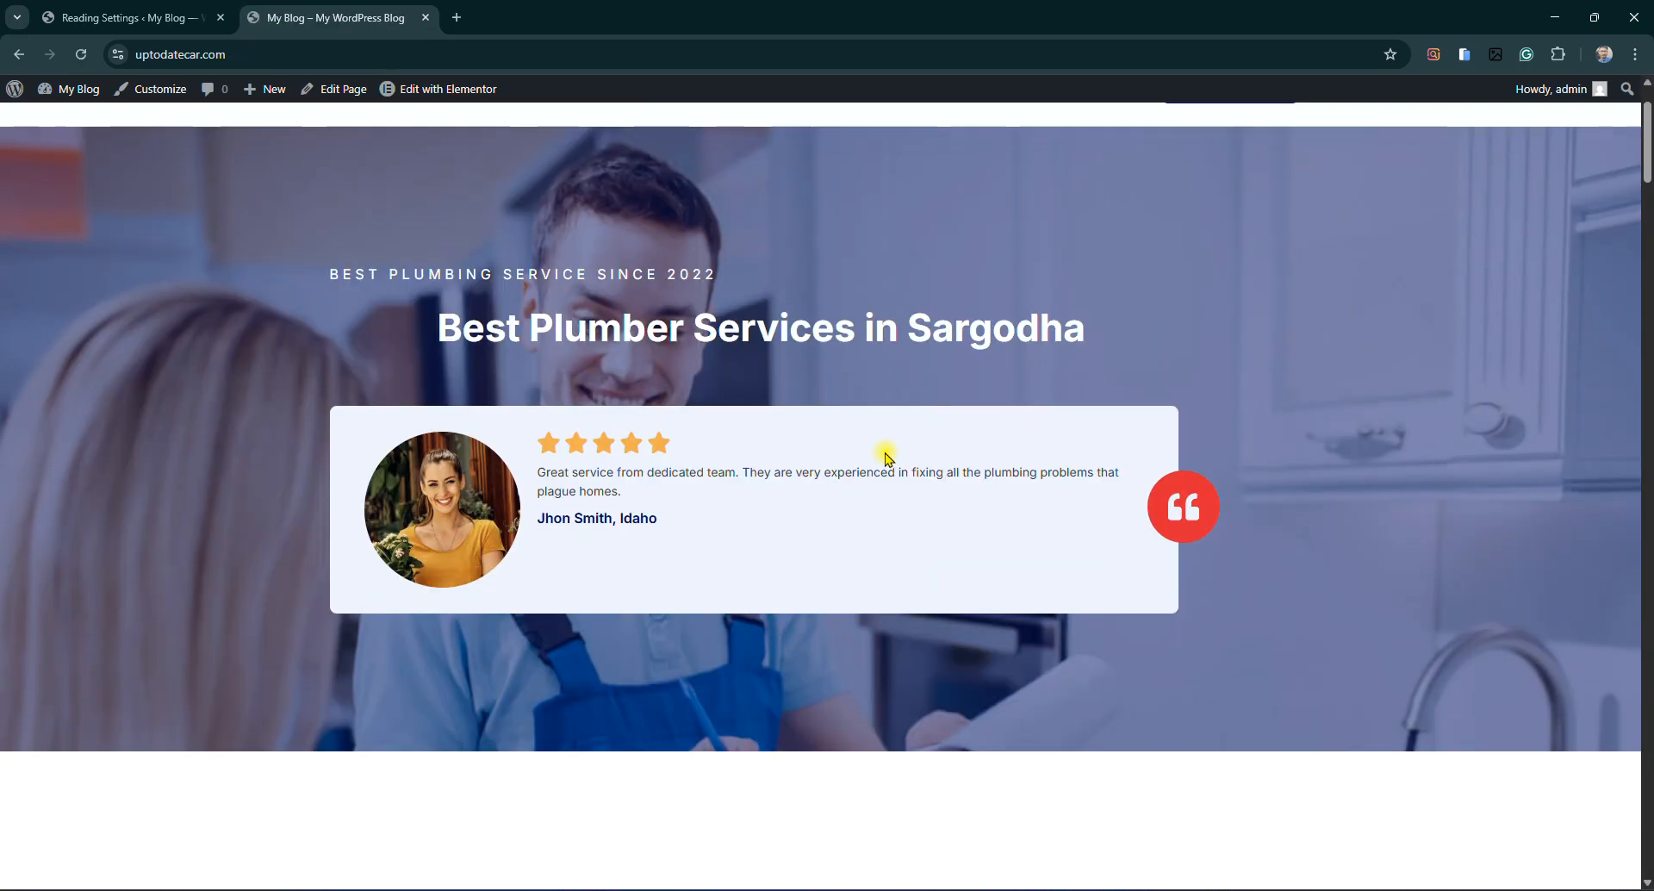
pyautogui.scroll(-2, 435, 430)
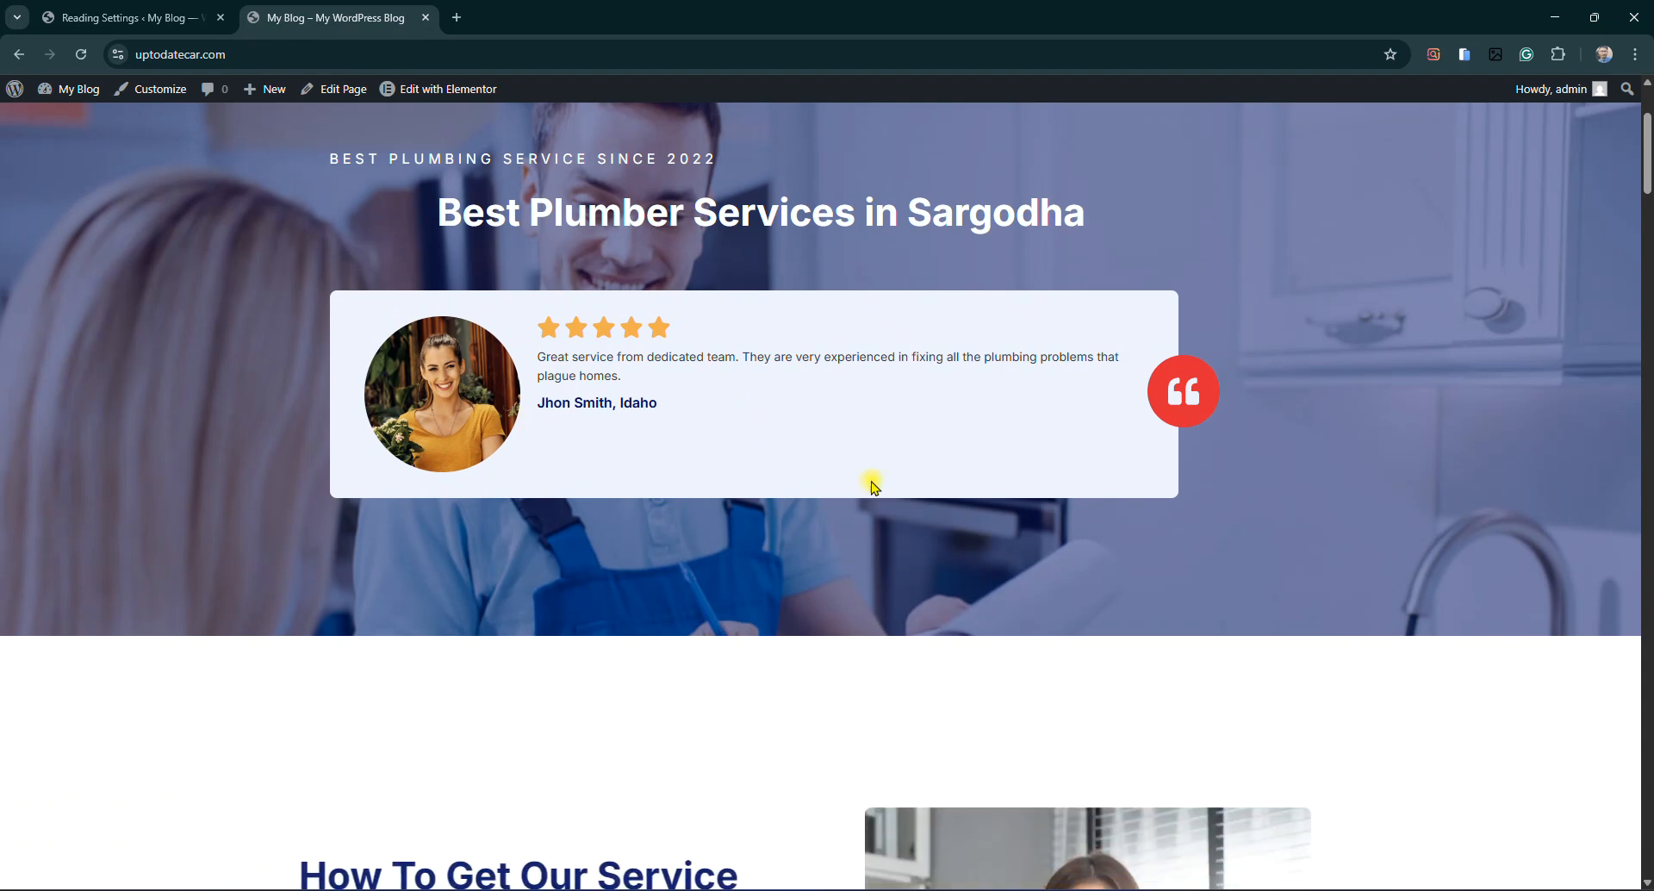
pyautogui.moveTo(539, 358); pyautogui.dragTo(646, 377)
pyautogui.tripleClick(600, 363)
pyautogui.click(580, 365)
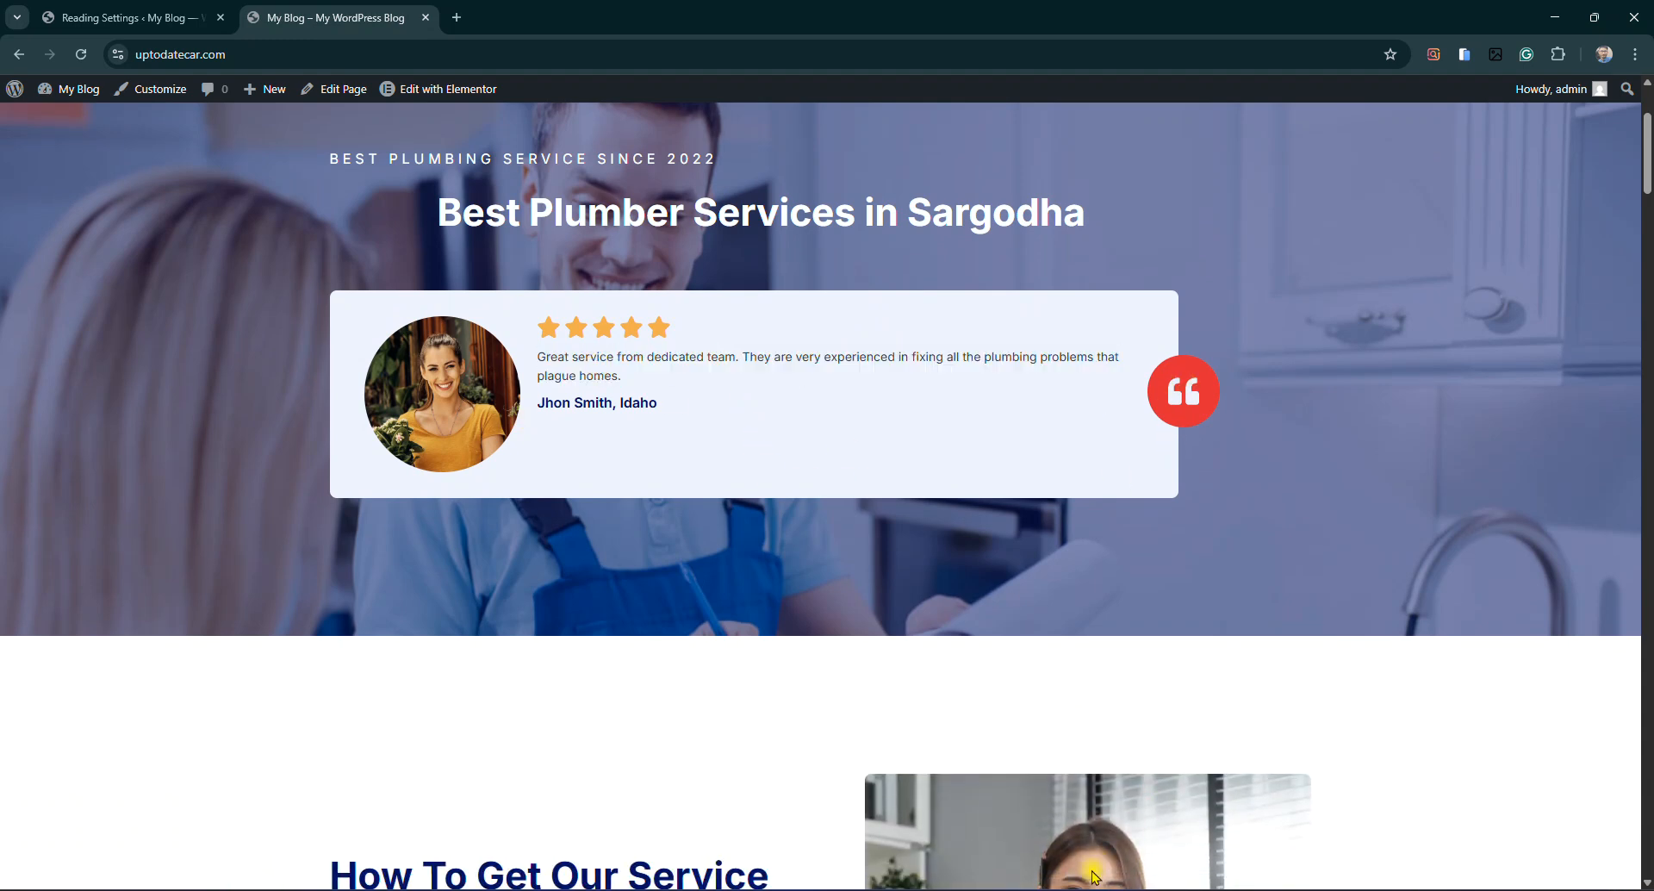
pyautogui.click(1105, 889)
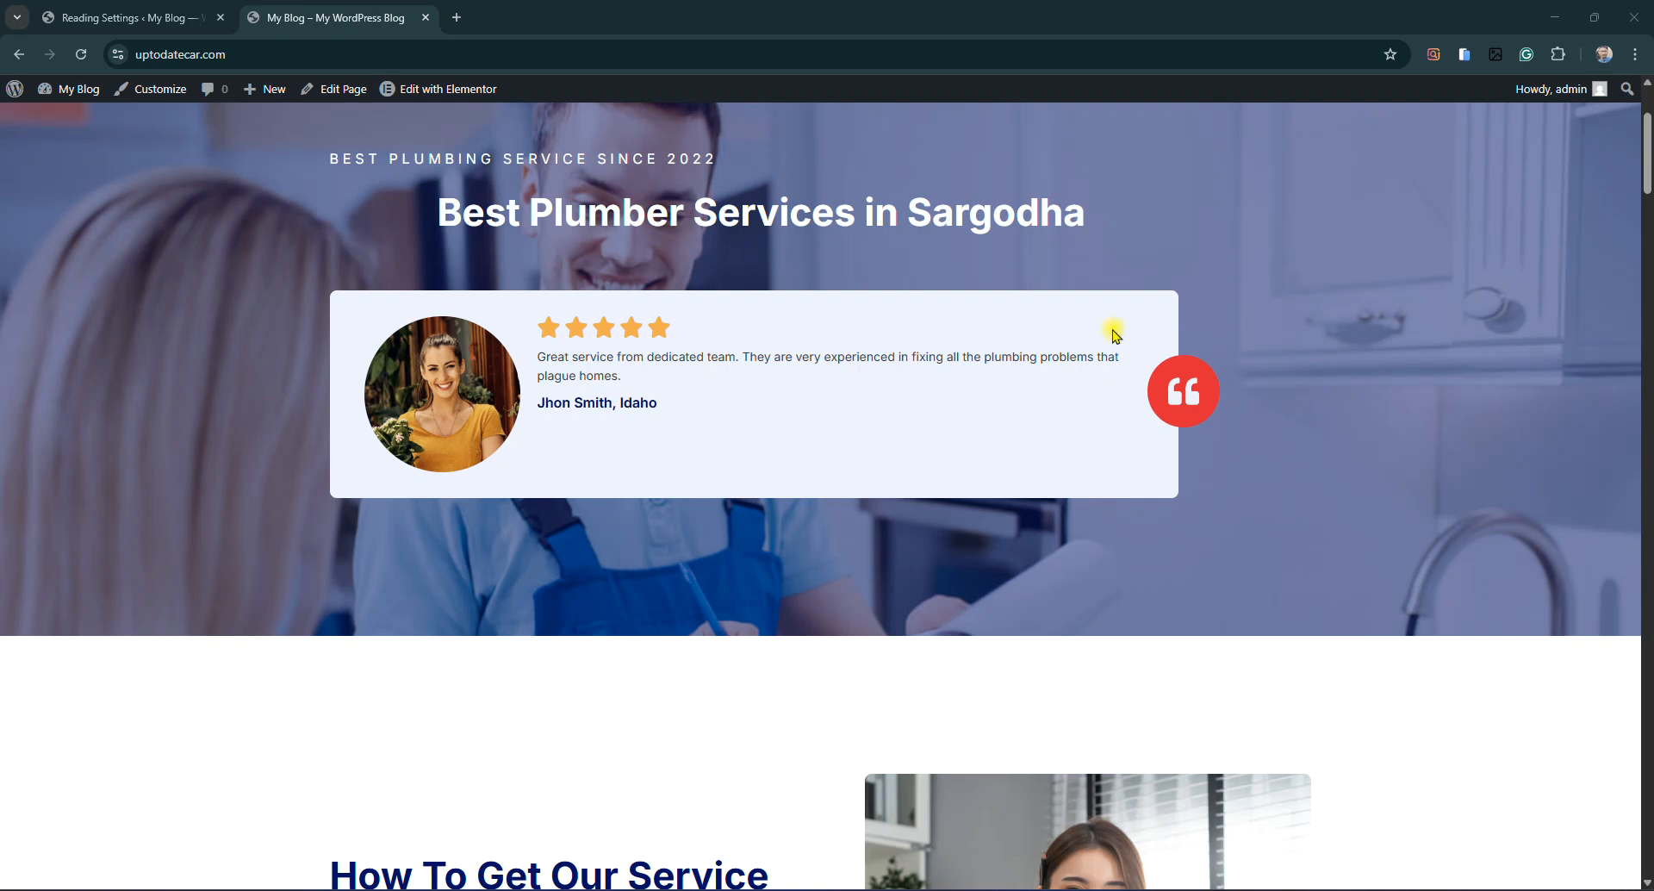
pyautogui.moveTo(1134, 349); pyautogui.dragTo(601, 392)
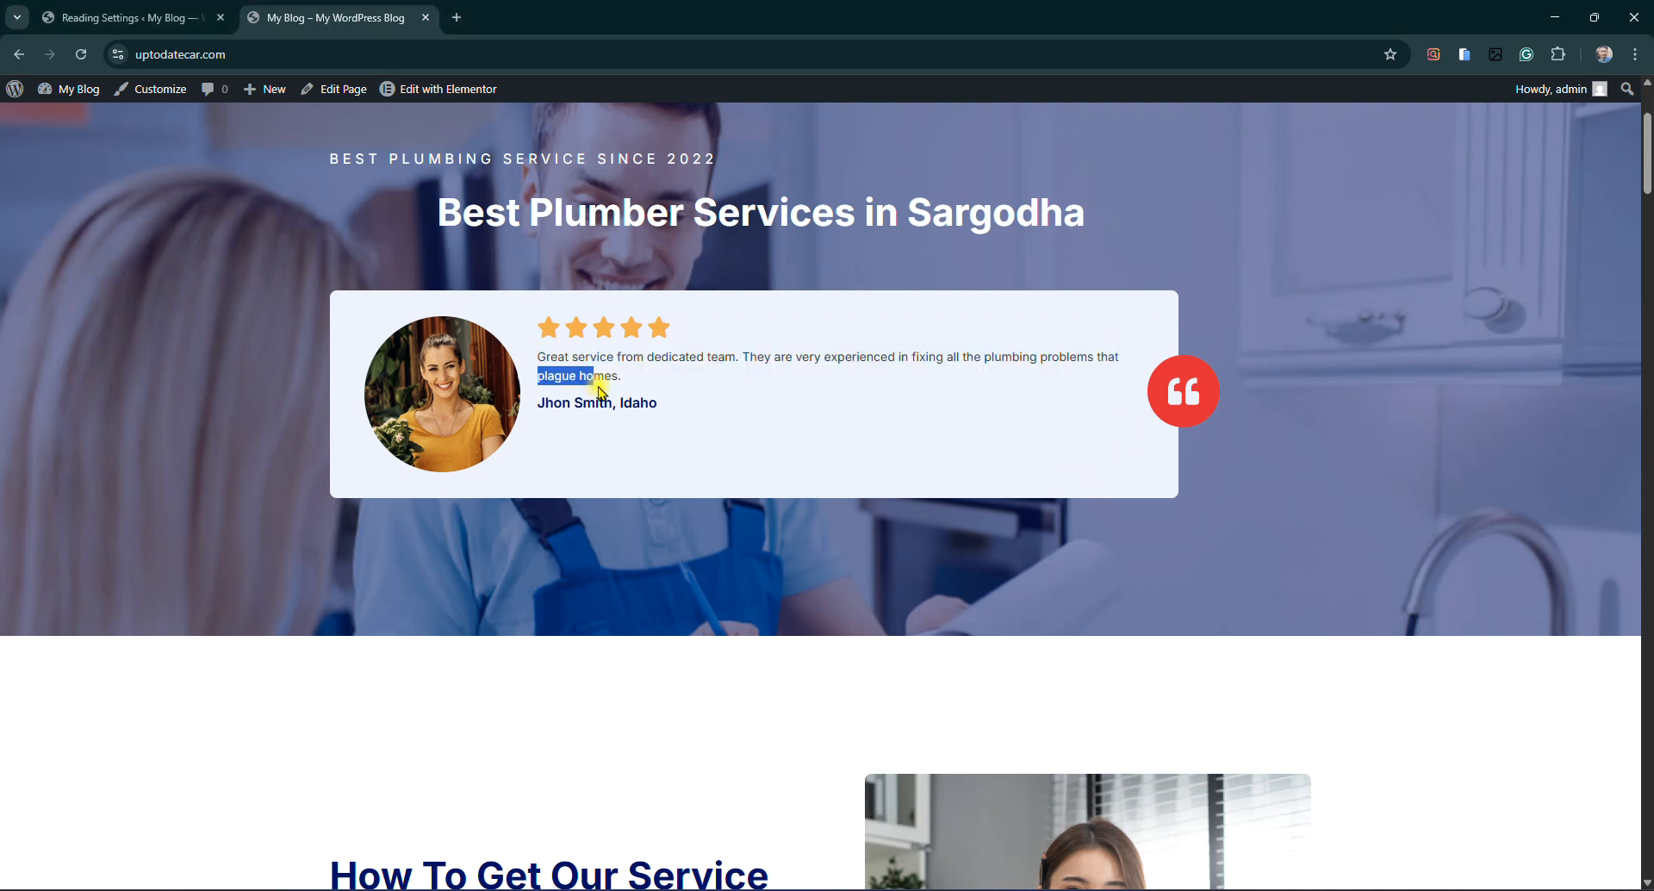
pyautogui.tripleClick(602, 381)
pyautogui.tripleClick(578, 369)
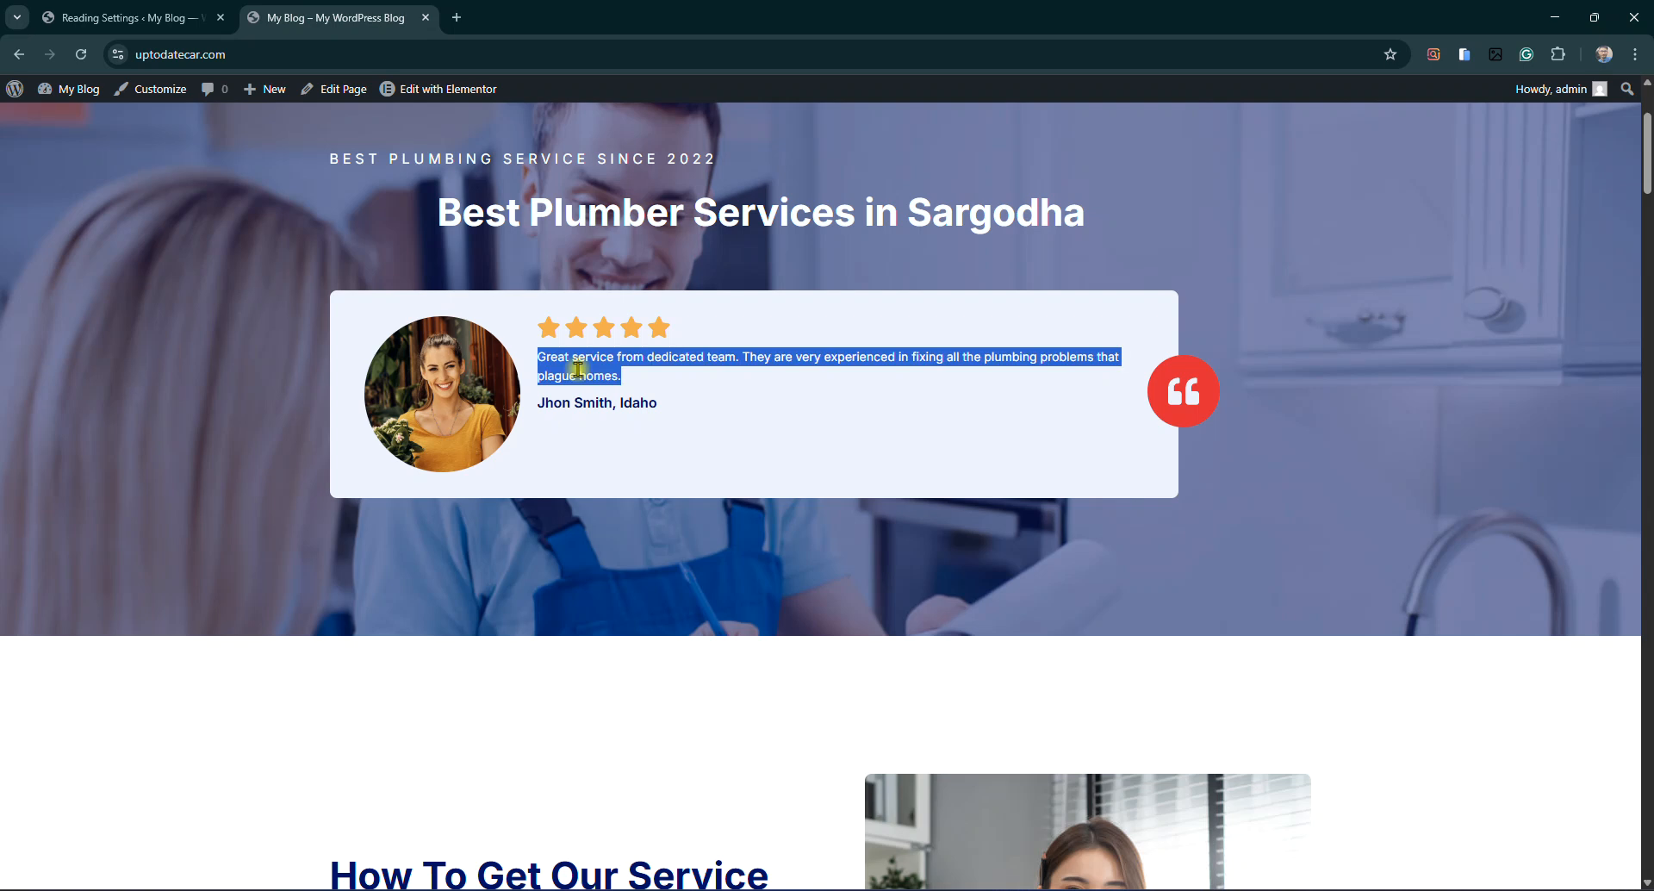
pyautogui.click(730, 361)
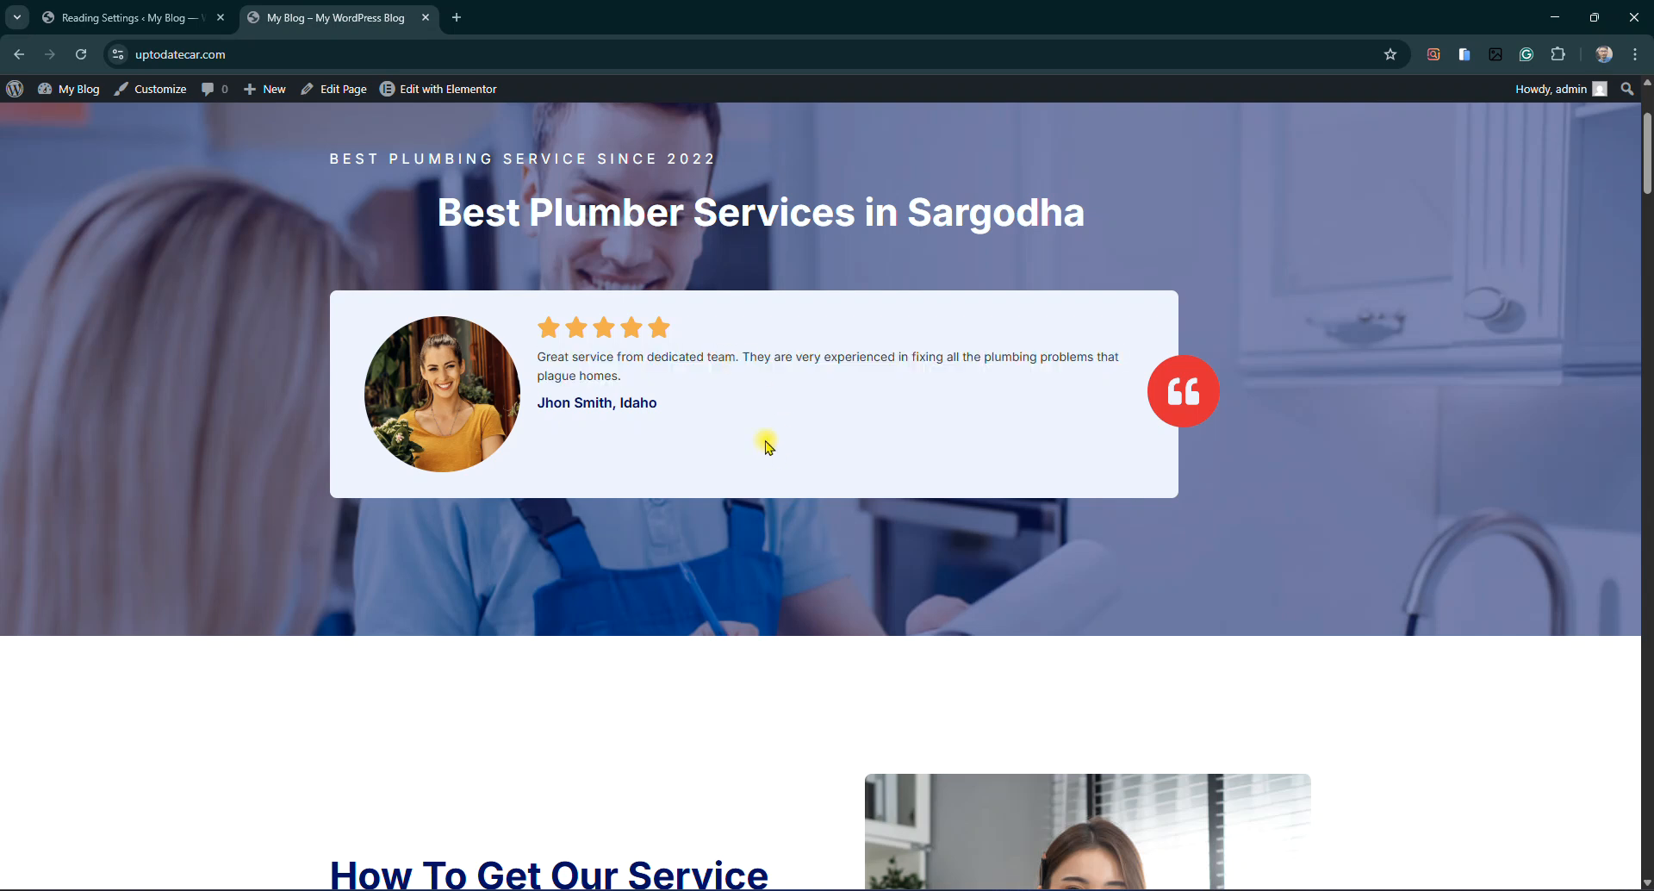
# Return to the top and highlight 'Services in Sargodha' in the hero heading
pyautogui.scroll(3, 863, 407)
pyautogui.moveTo(724, 454); pyautogui.dragTo(1066, 436)
pyautogui.click(1060, 434)
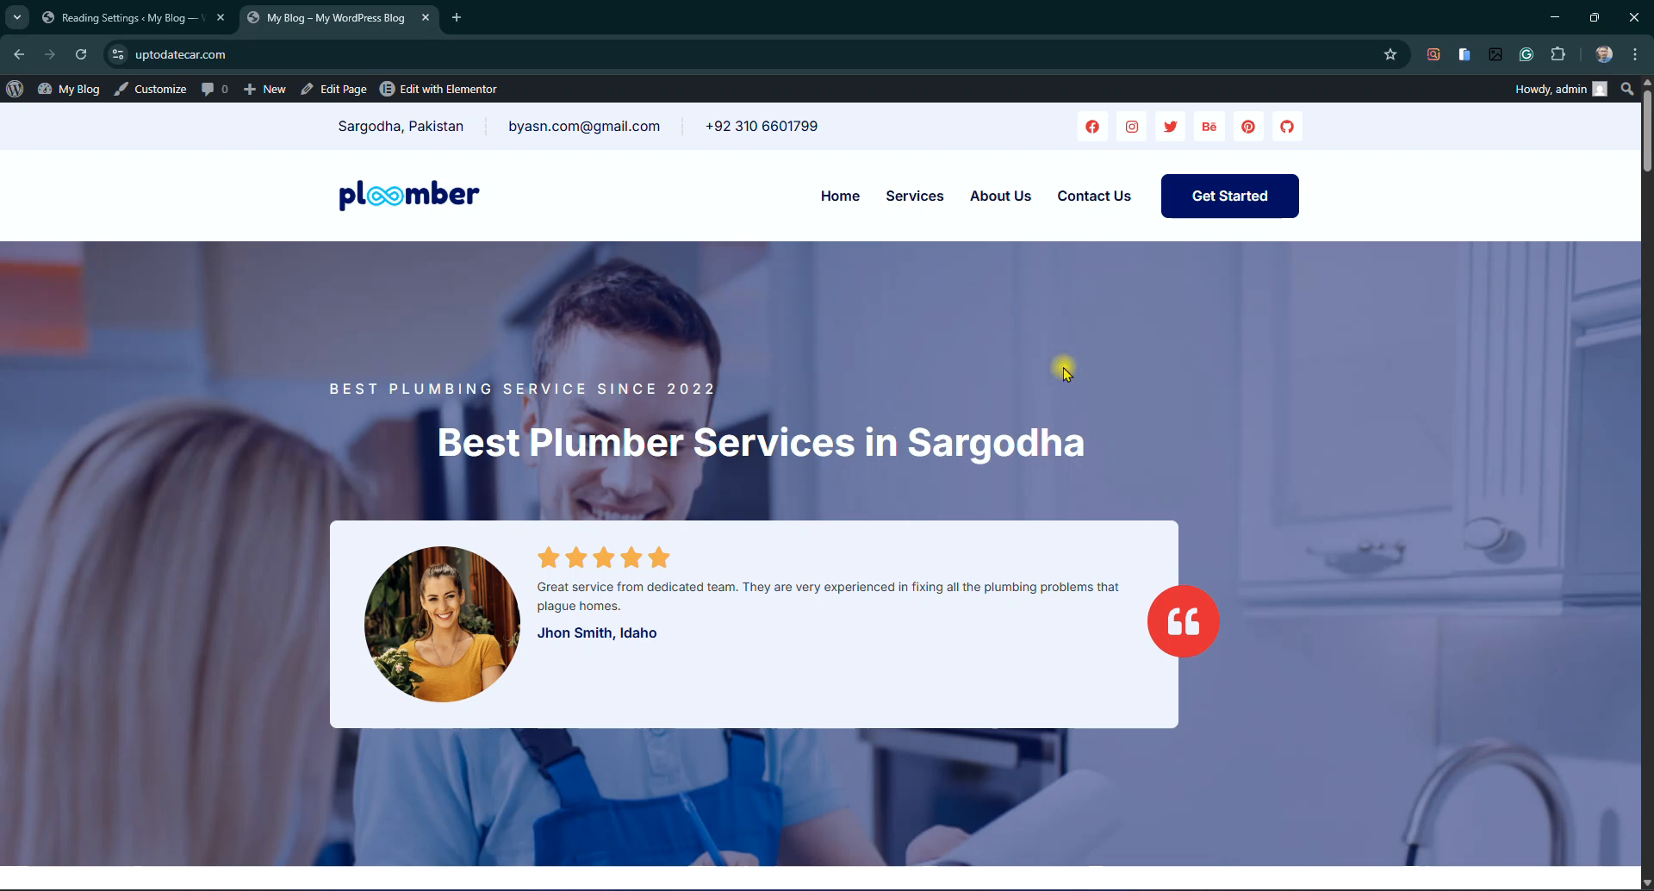
pyautogui.moveTo(1079, 444)
pyautogui.mouseDown()
pyautogui.moveTo(405, 444)
pyautogui.moveTo(1090, 446)
pyautogui.mouseUp()
pyautogui.doubleClick(1017, 444)
pyautogui.click(945, 437)
pyautogui.scroll(-5, 948, 448)
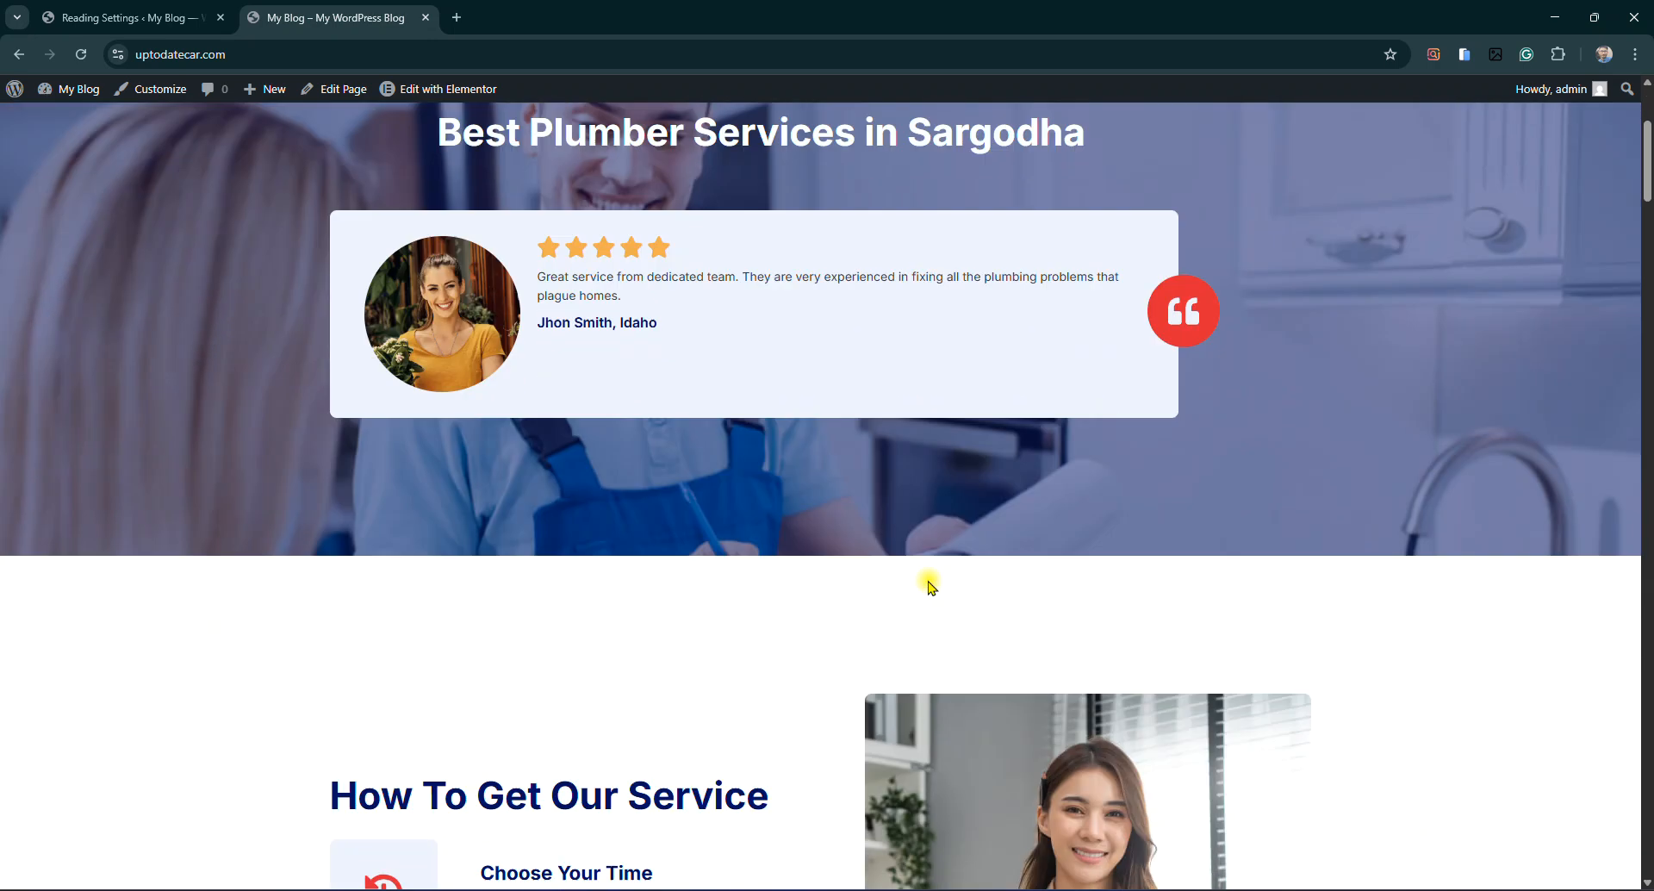
pyautogui.scroll(-5, 987, 635)
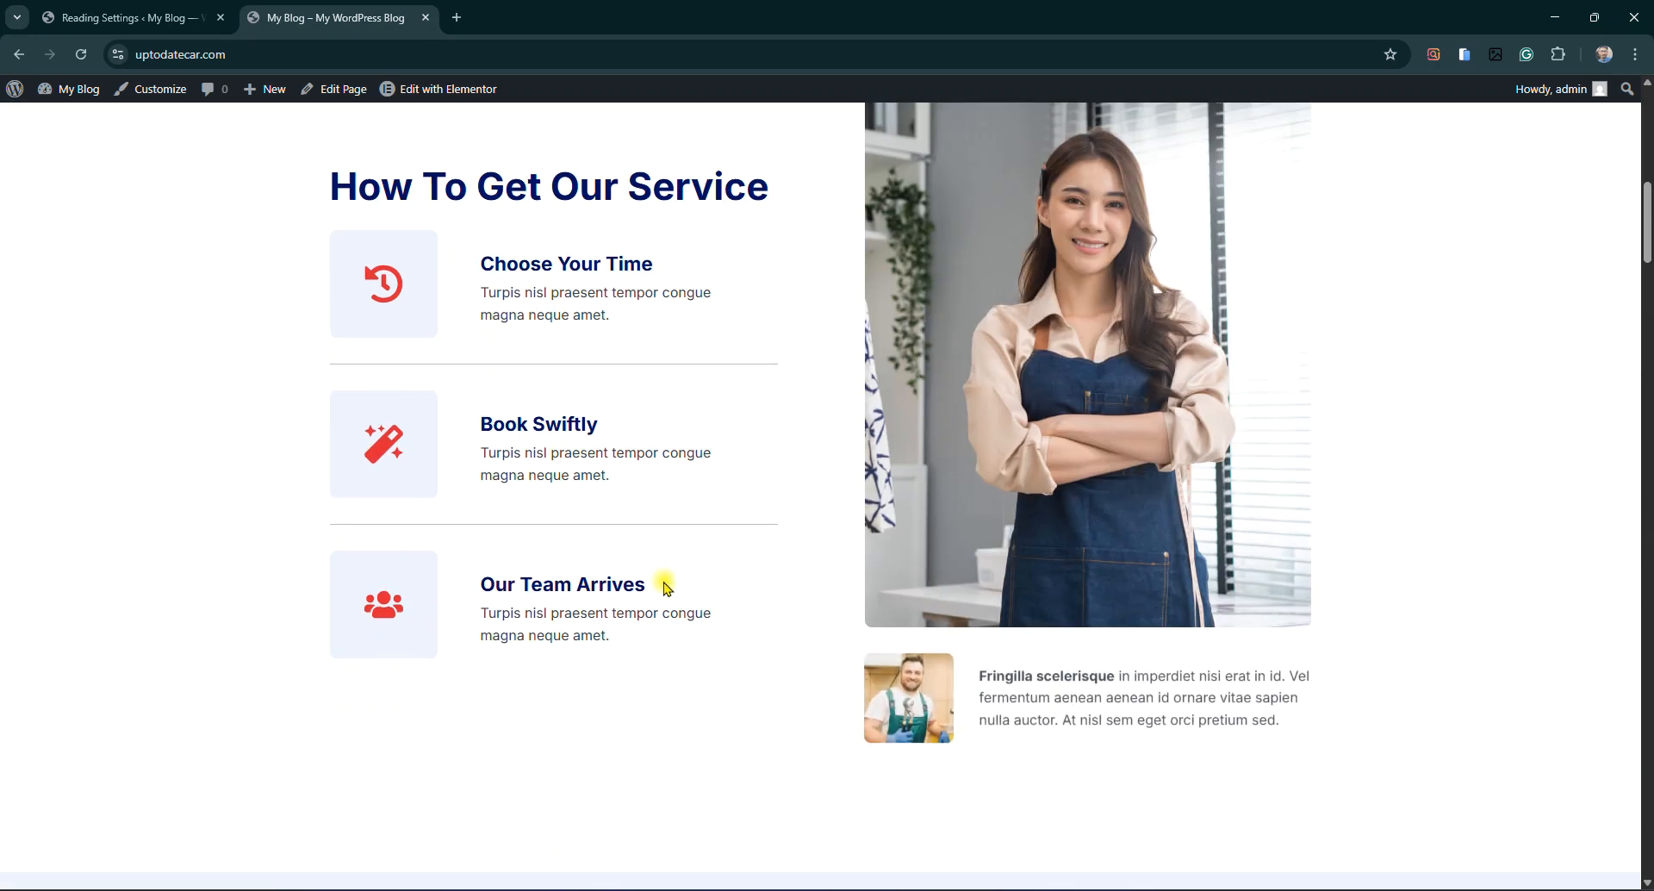
pyautogui.scroll(10, 669, 612)
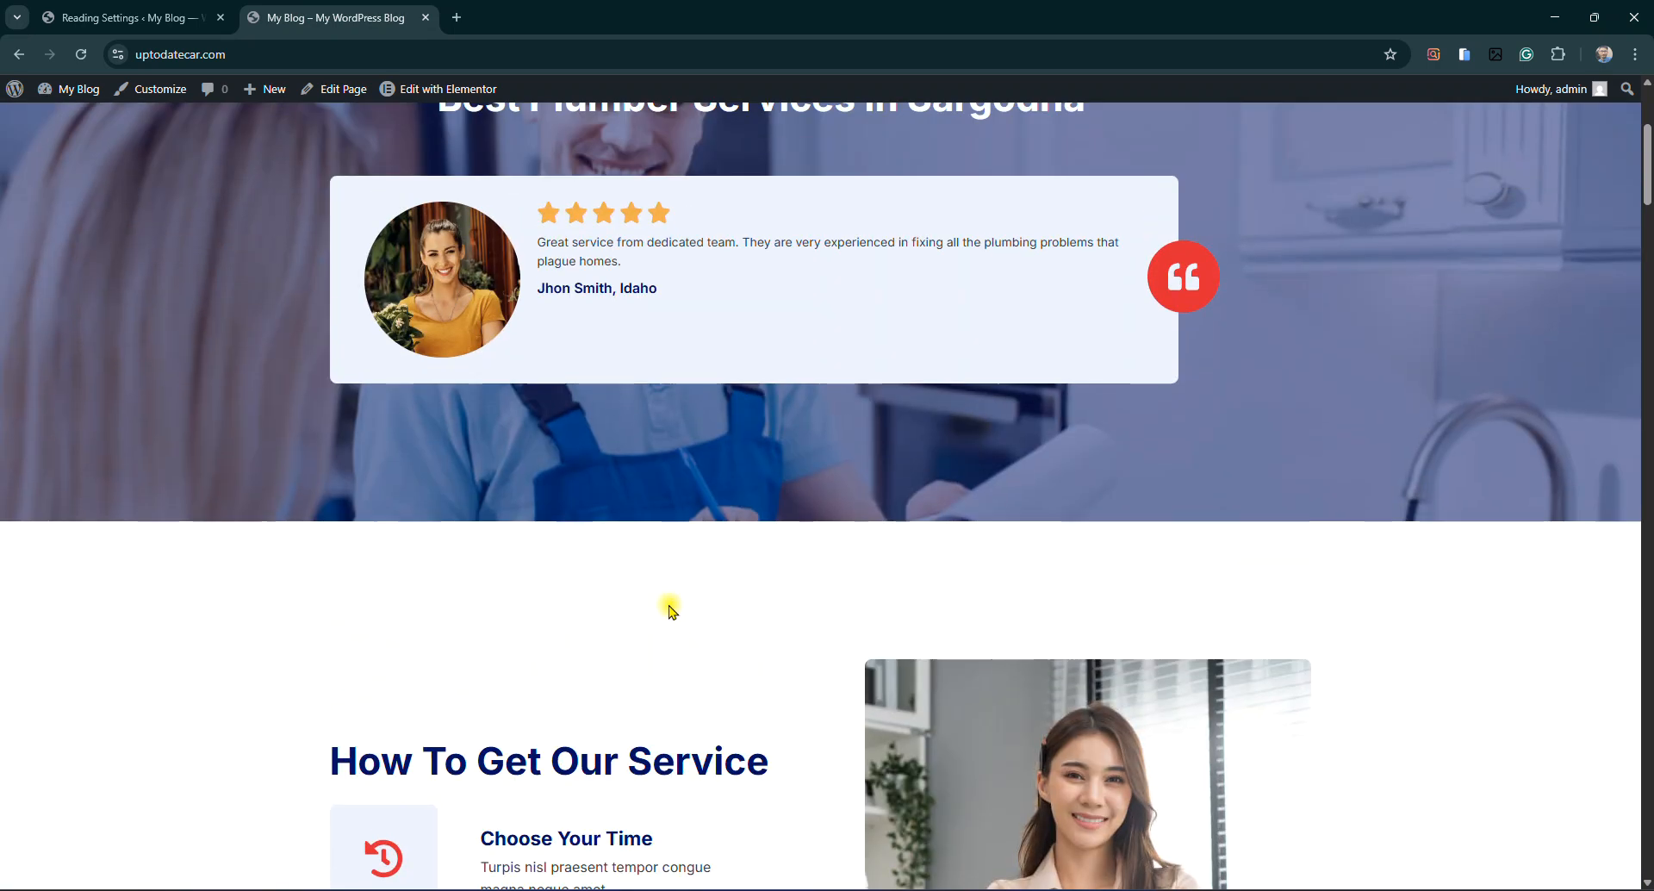
pyautogui.moveTo(439, 441); pyautogui.dragTo(1155, 432)
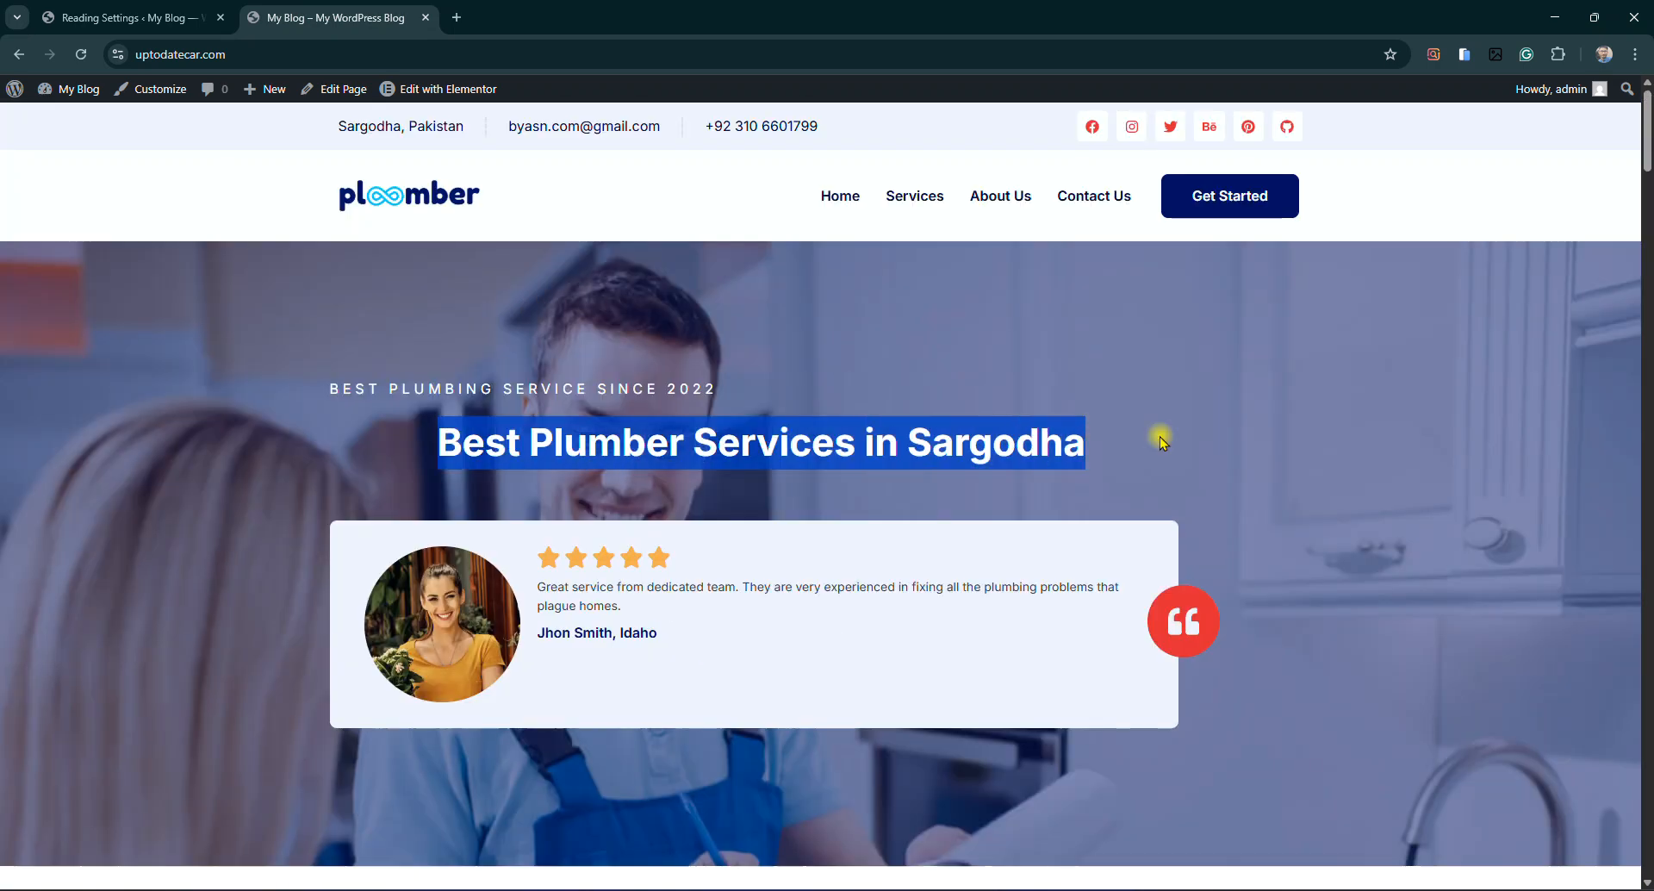
pyautogui.click(1000, 452)
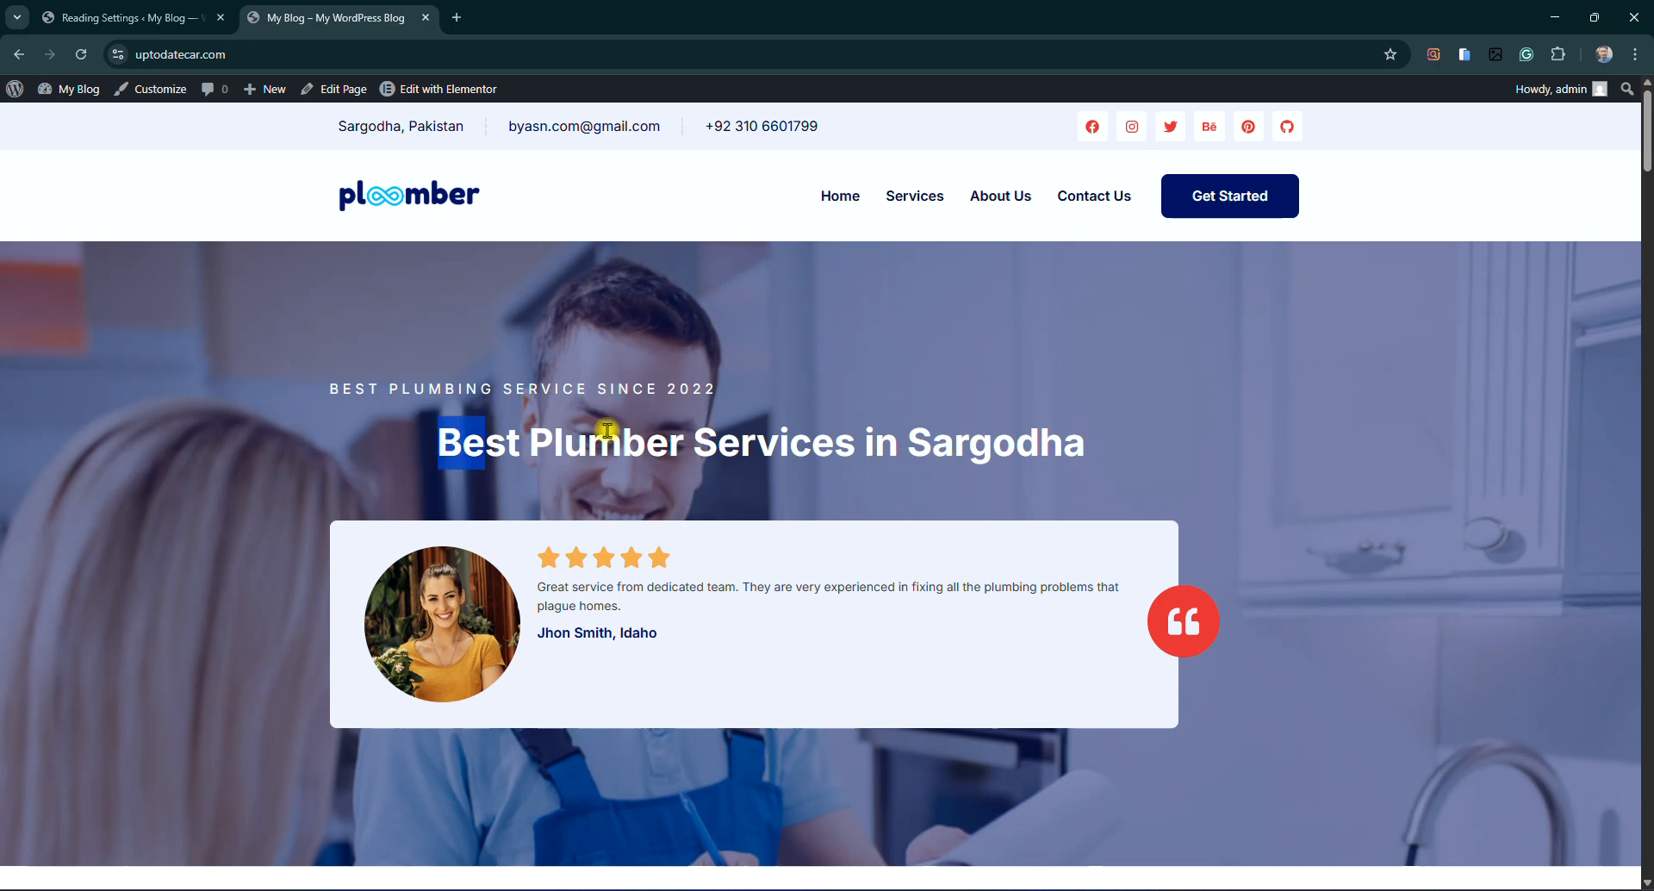
pyautogui.moveTo(437, 437); pyautogui.dragTo(1066, 440)
pyautogui.tripleClick(815, 428)
pyautogui.click(646, 432)
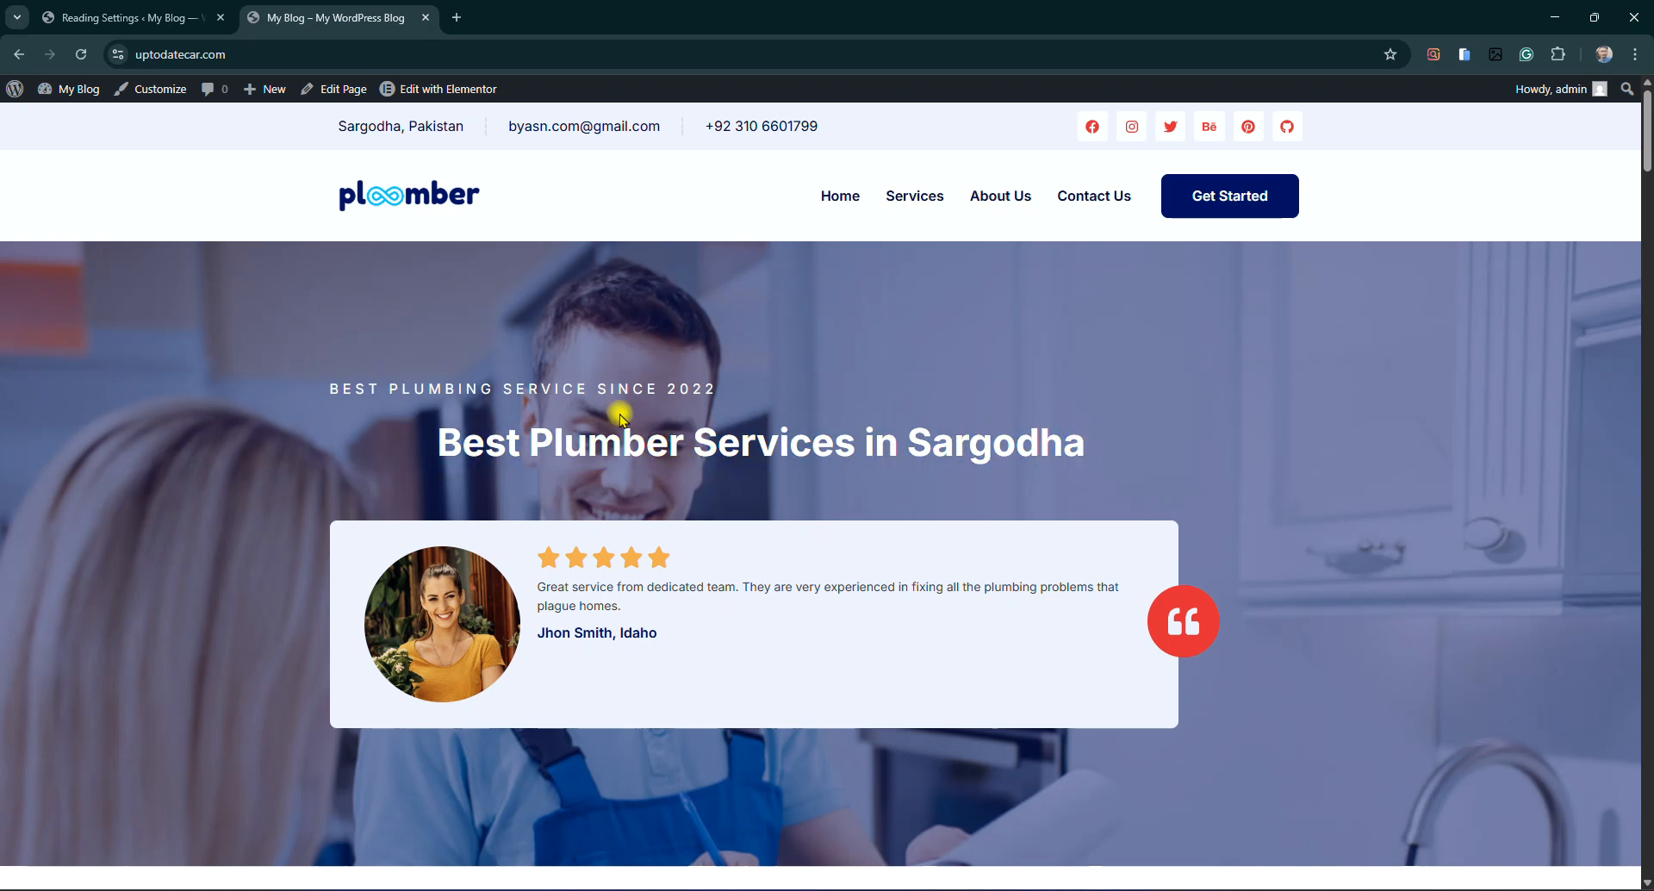
pyautogui.scroll(-3, 948, 528)
pyautogui.scroll(3, 819, 546)
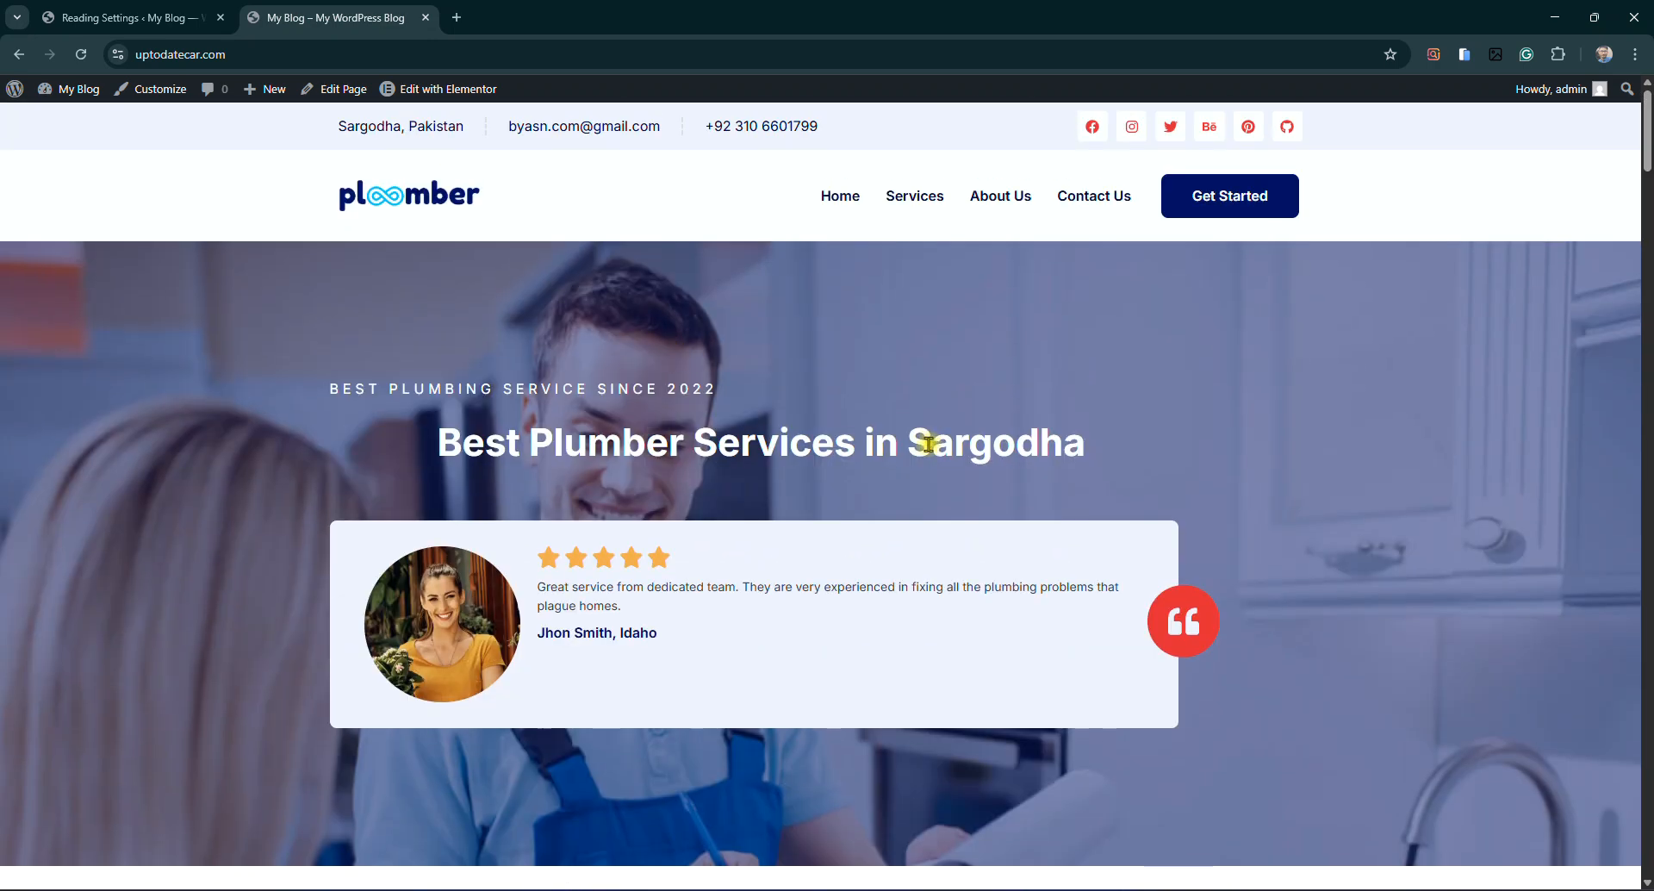
pyautogui.moveTo(437, 437); pyautogui.dragTo(1163, 435)
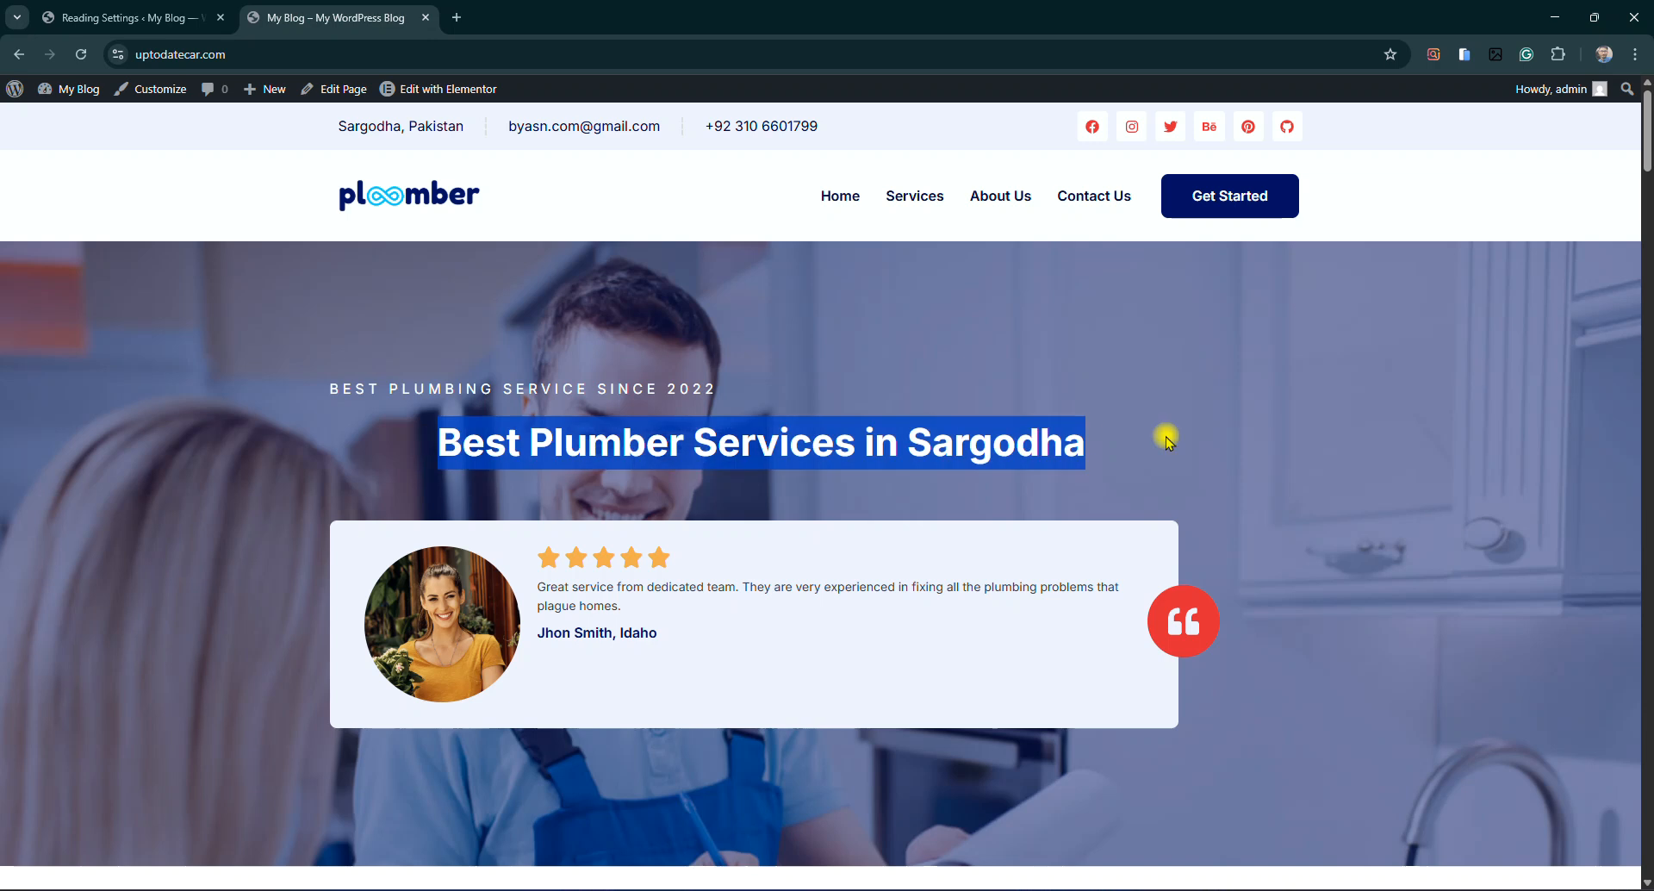
pyautogui.click(1025, 444)
pyautogui.moveTo(439, 444); pyautogui.dragTo(1303, 509)
pyautogui.click(926, 447)
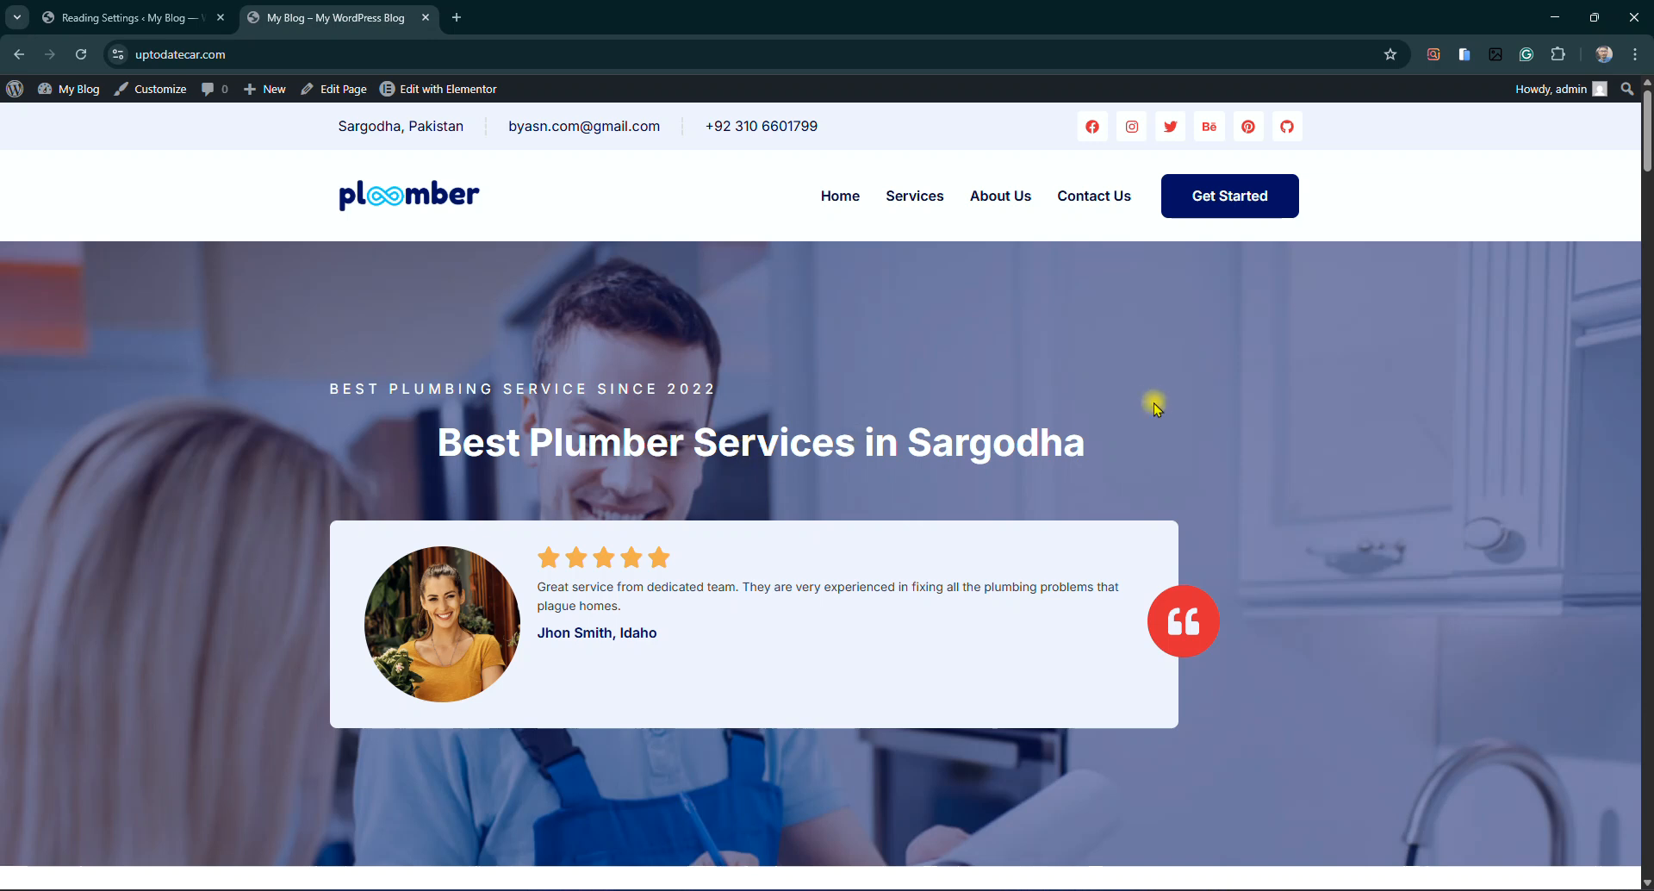
pyautogui.scroll(-8, 1138, 397)
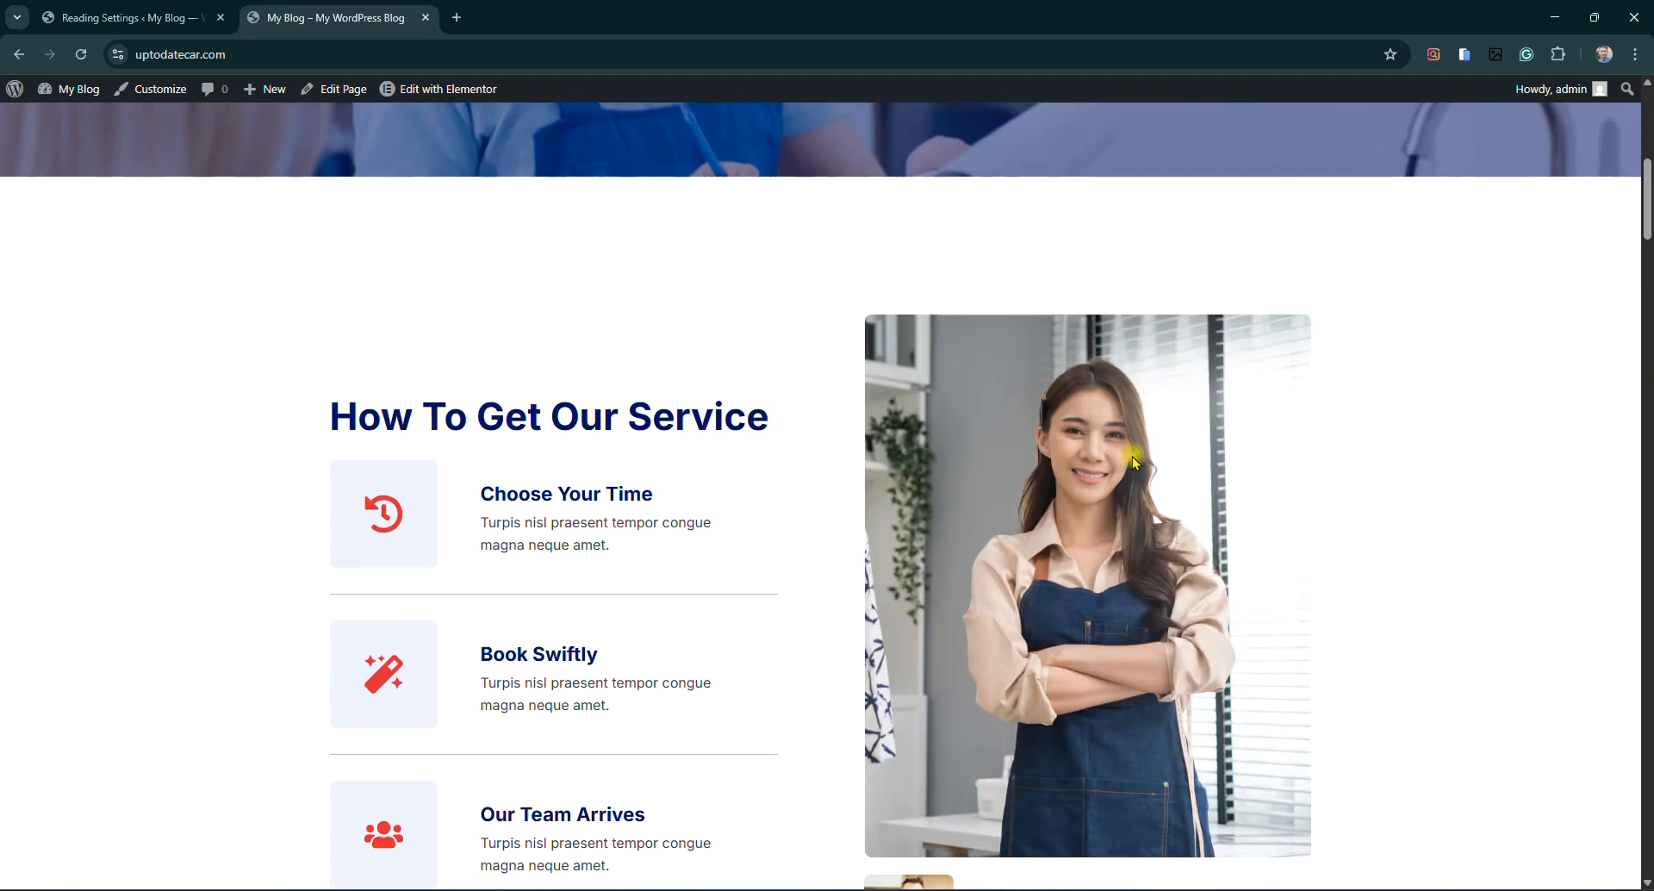
pyautogui.scroll(-14, 1136, 463)
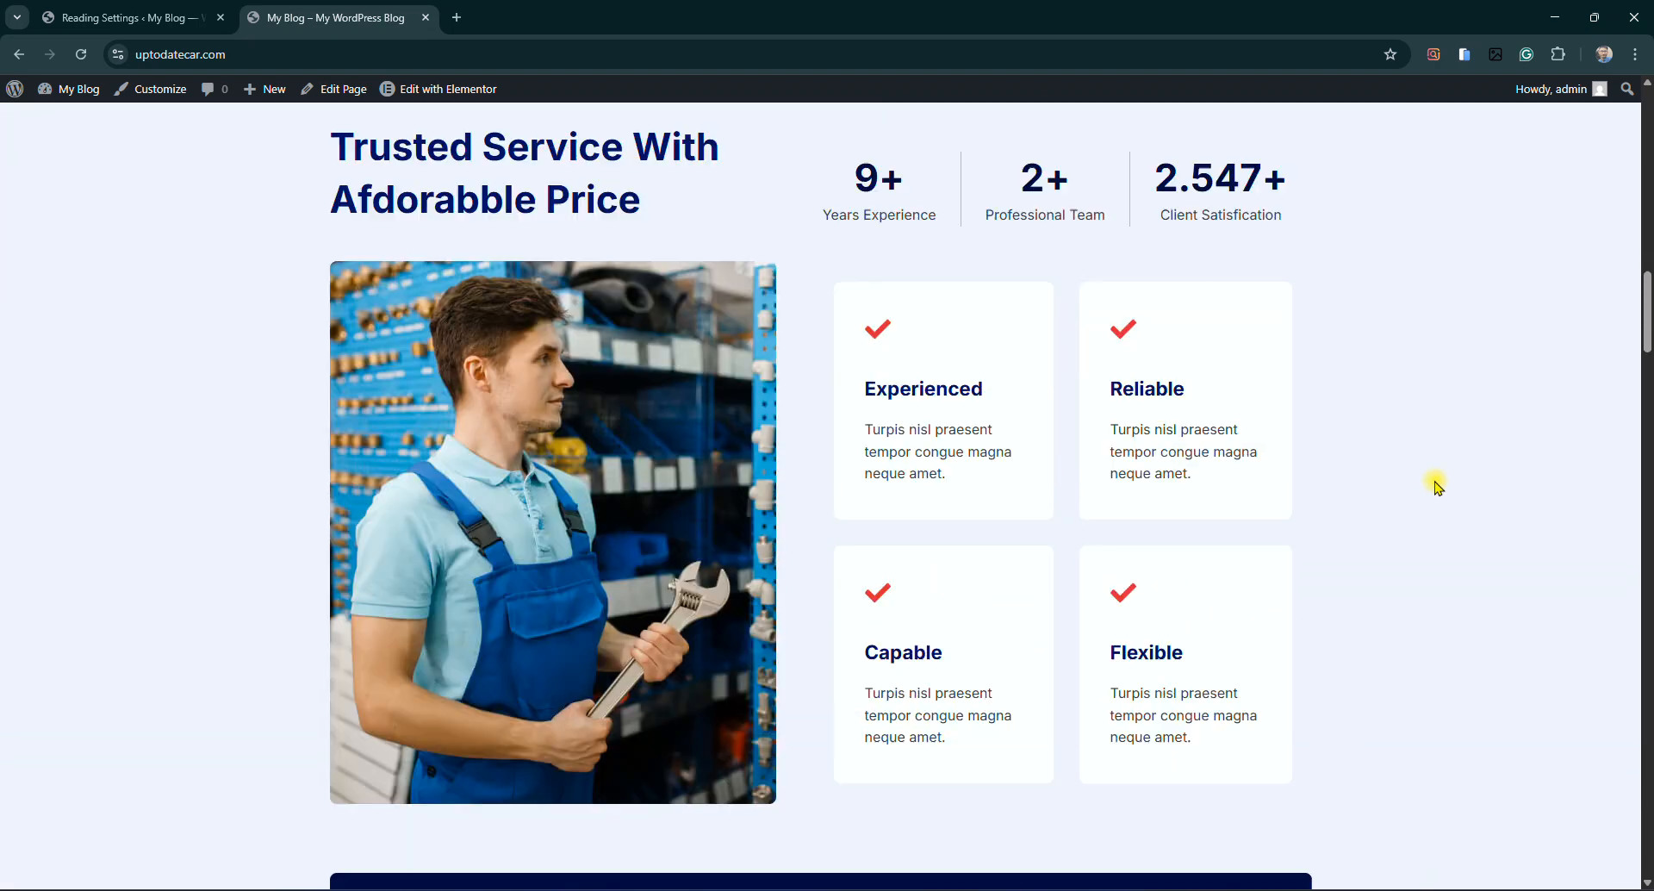
pyautogui.scroll(-14, 1437, 487)
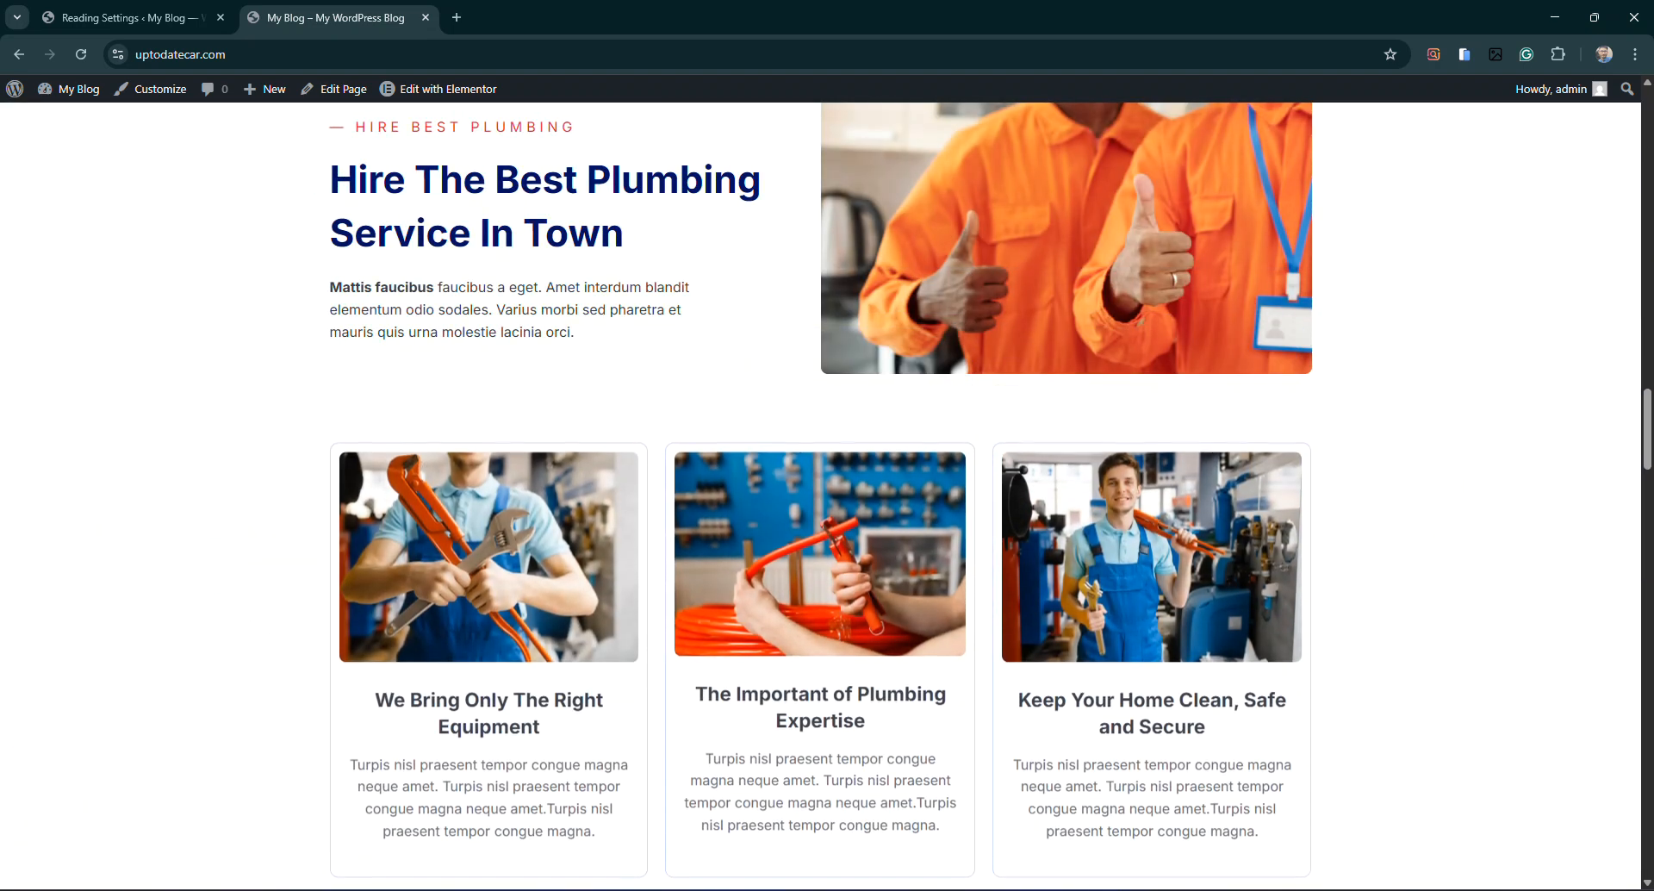
pyautogui.scroll(-3, 980, 580)
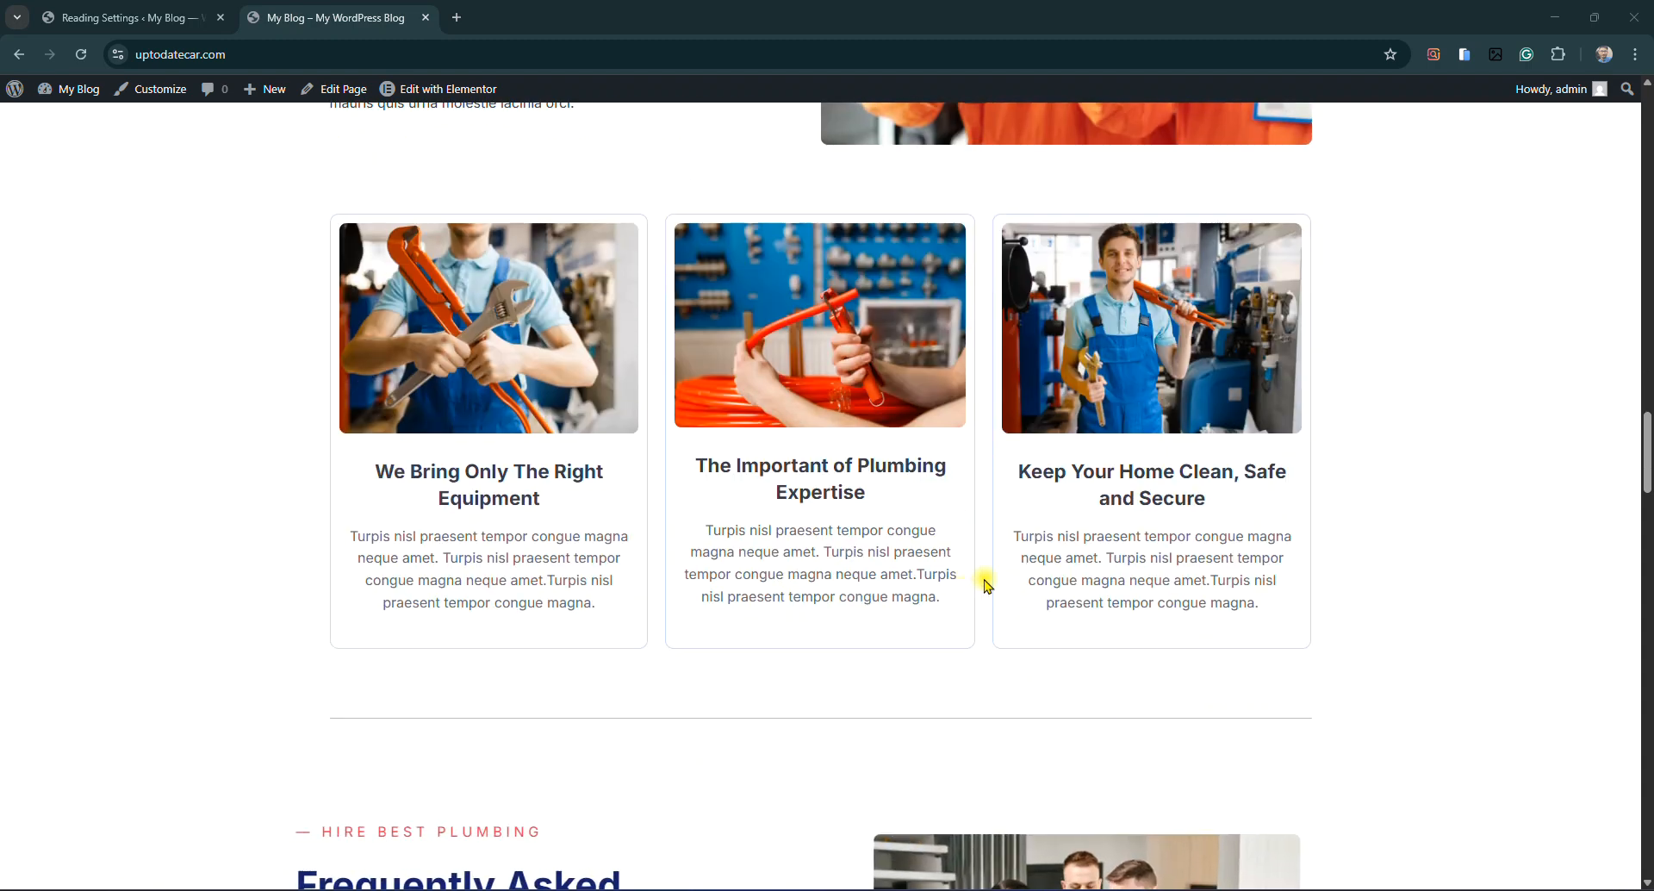
pyautogui.scroll(17, 987, 584)
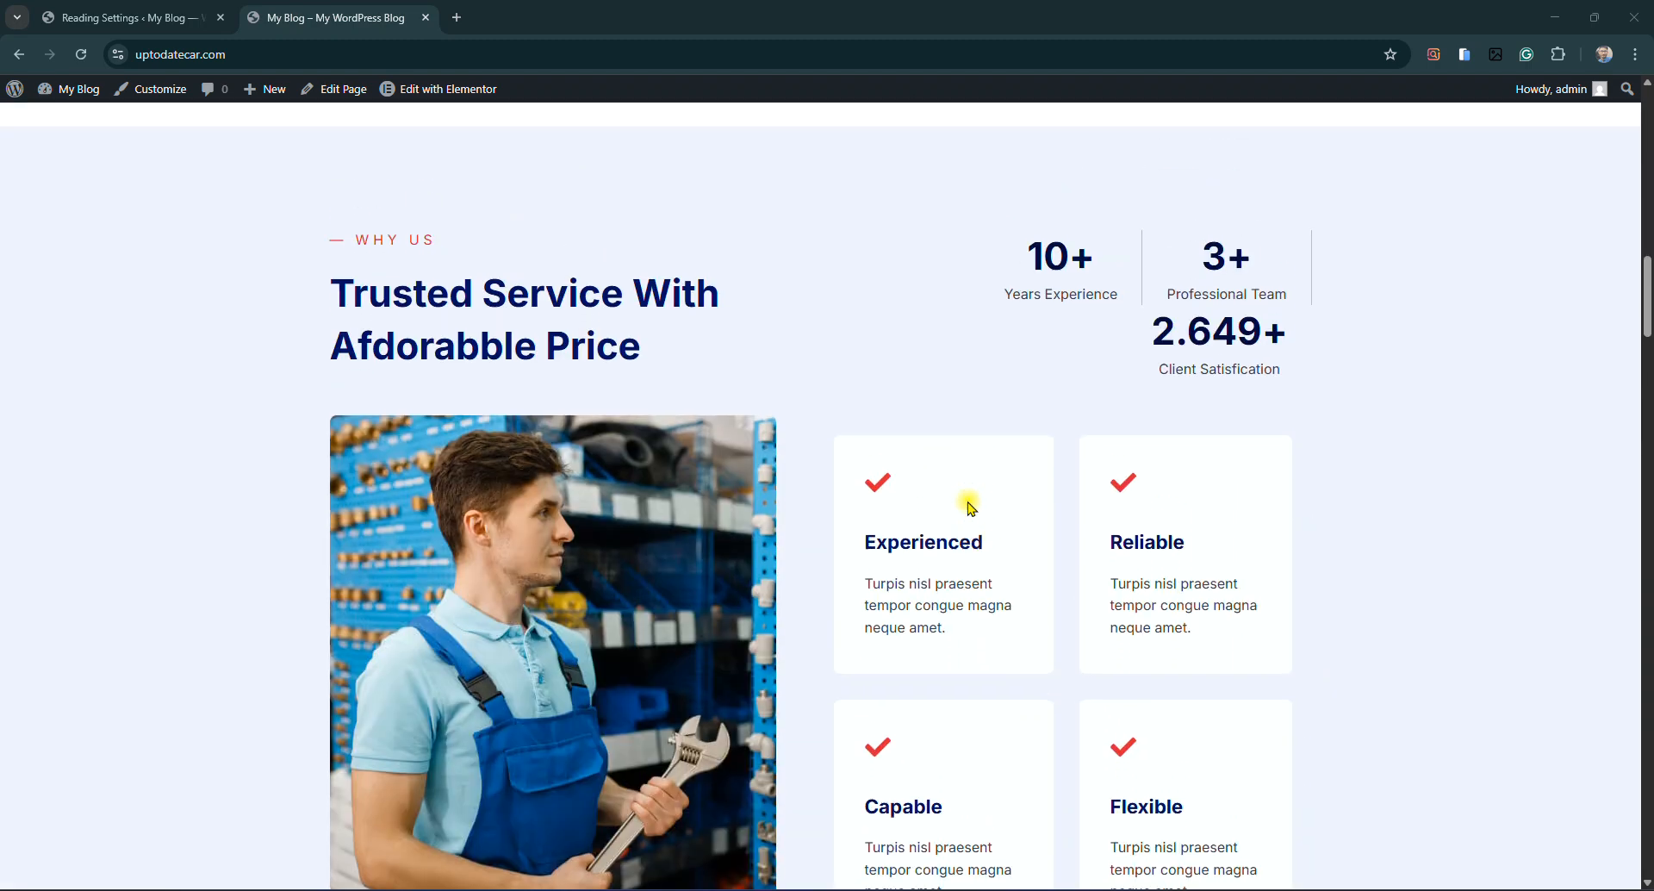
pyautogui.scroll(16, 971, 507)
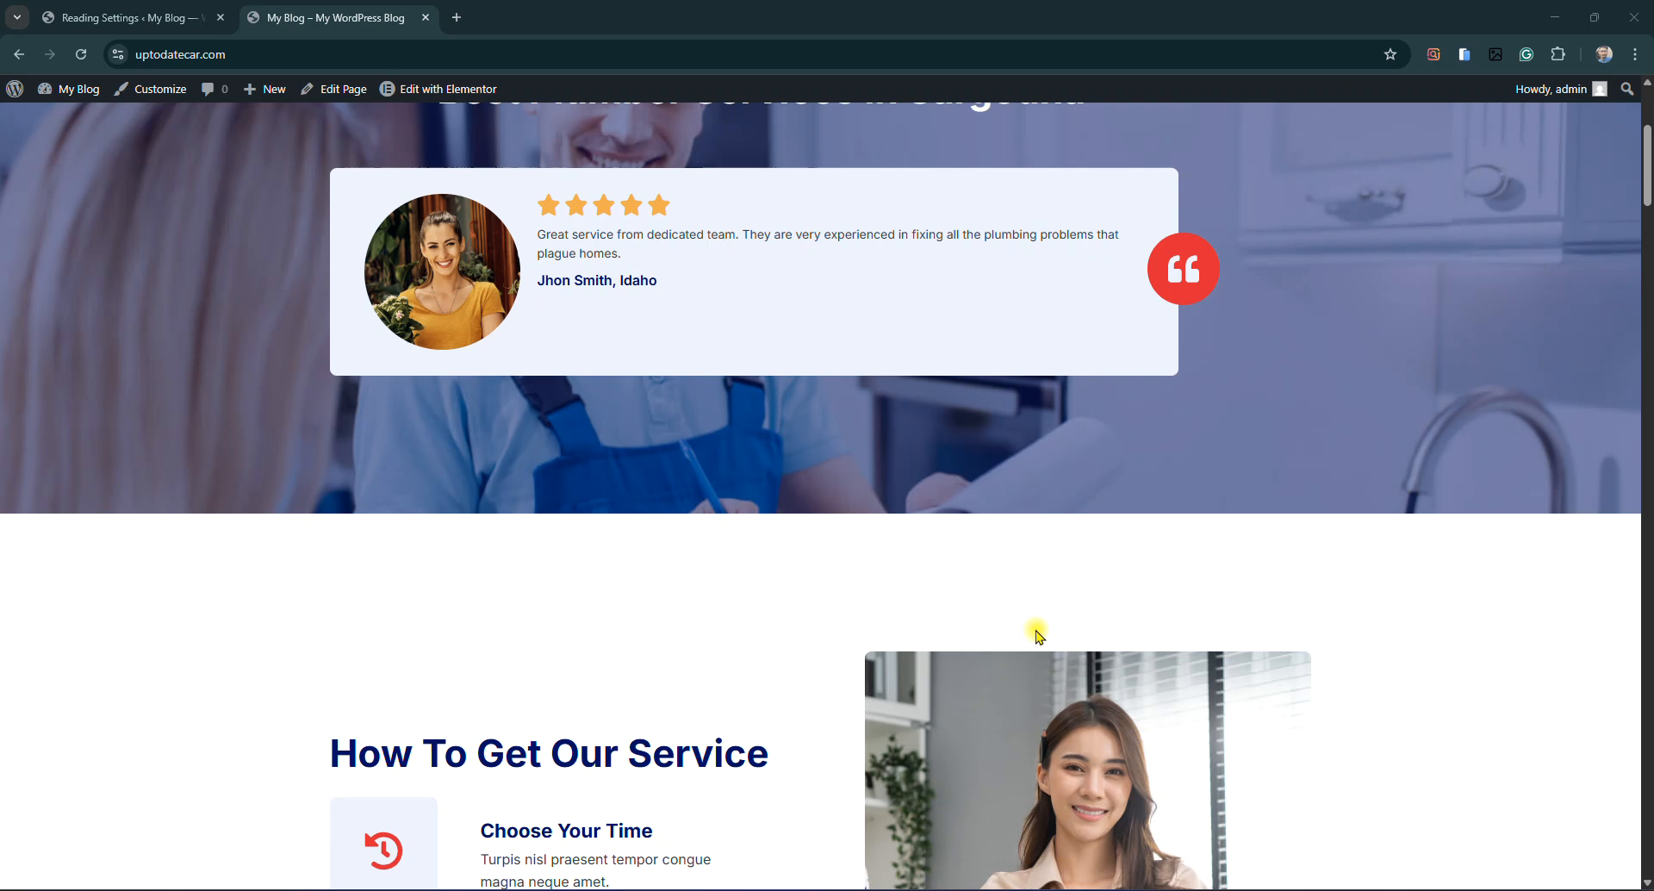
pyautogui.scroll(4, 1066, 702)
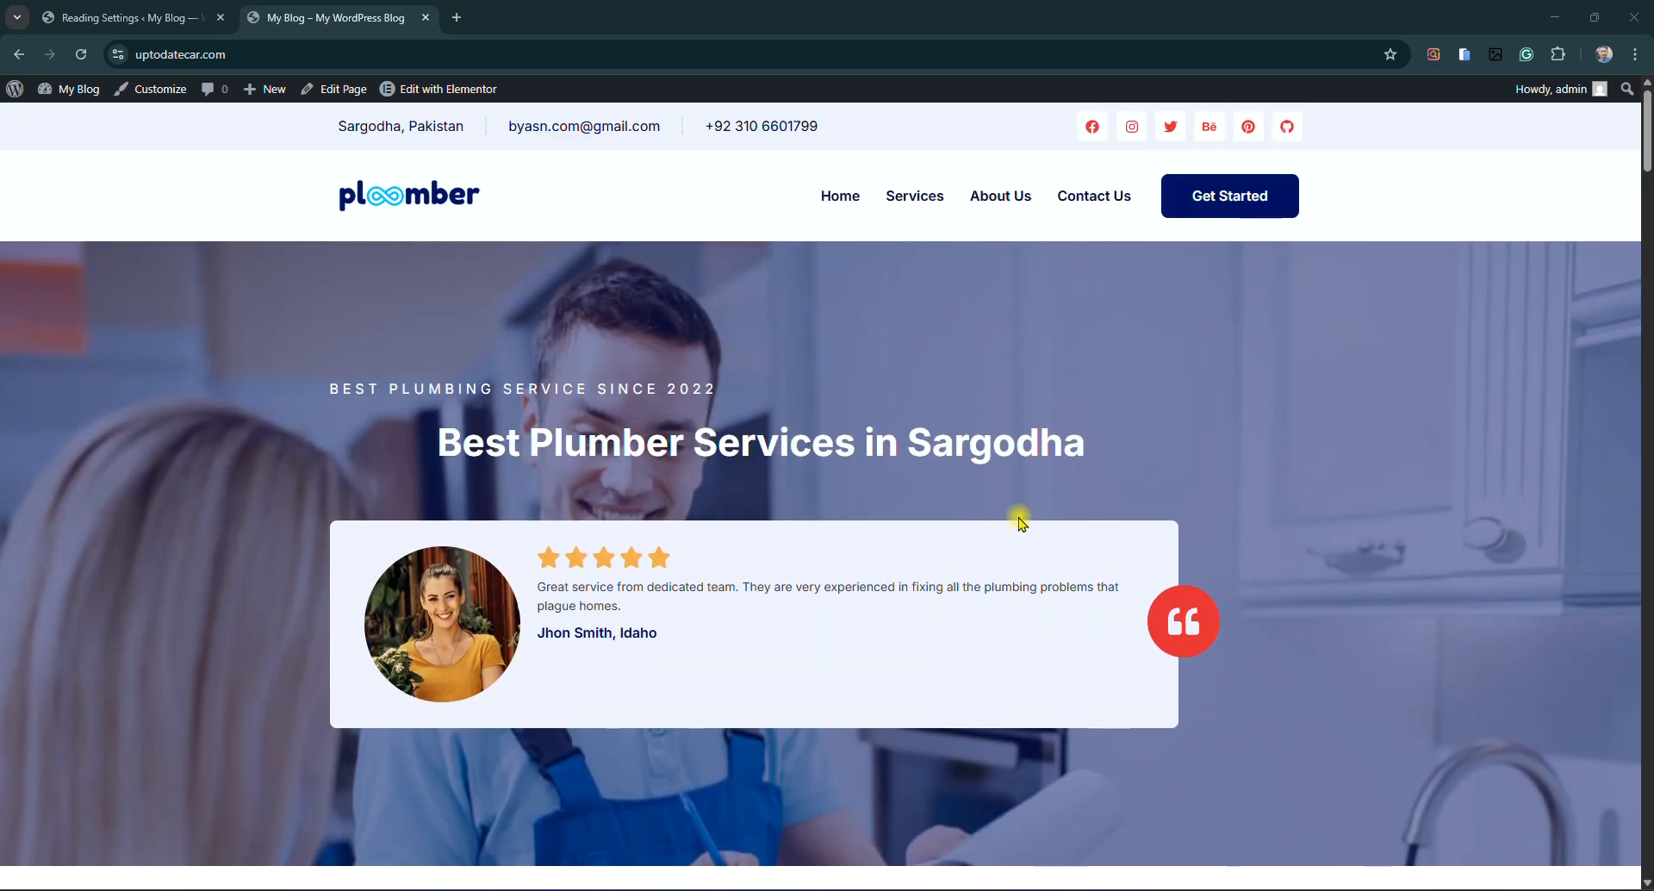